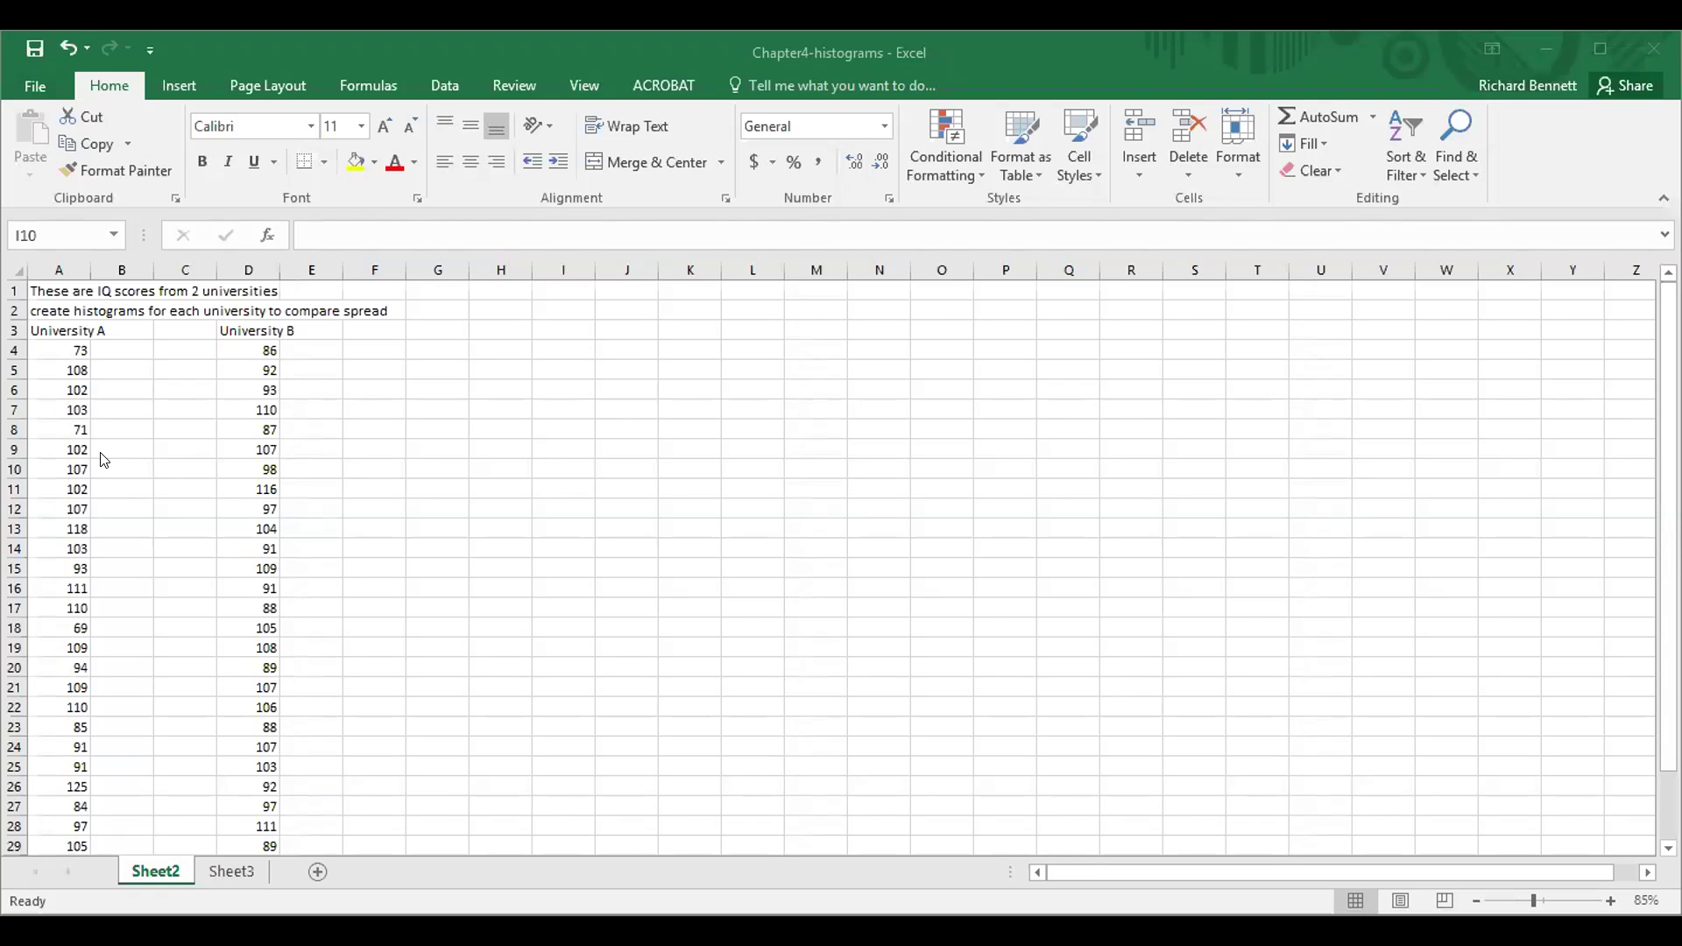
# Sort the University A scores in column A from smallest to largest
pyautogui.moveTo(66, 351); pyautogui.dragTo(48, 804)
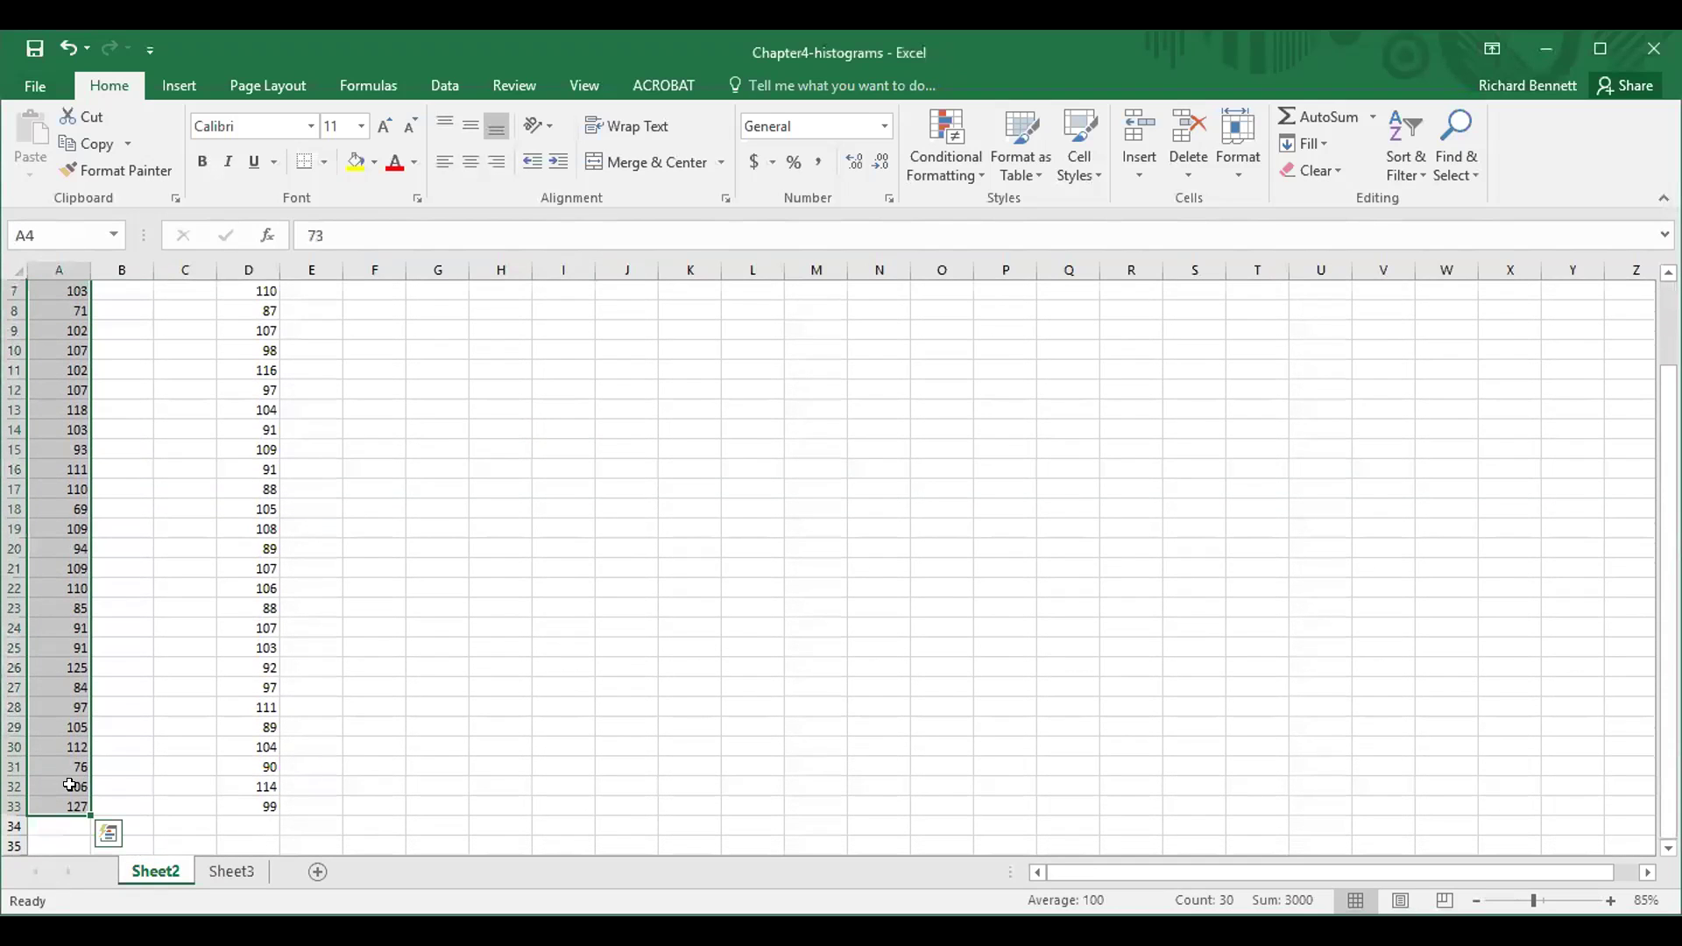
pyautogui.click(1405, 140)
pyautogui.click(1447, 202)
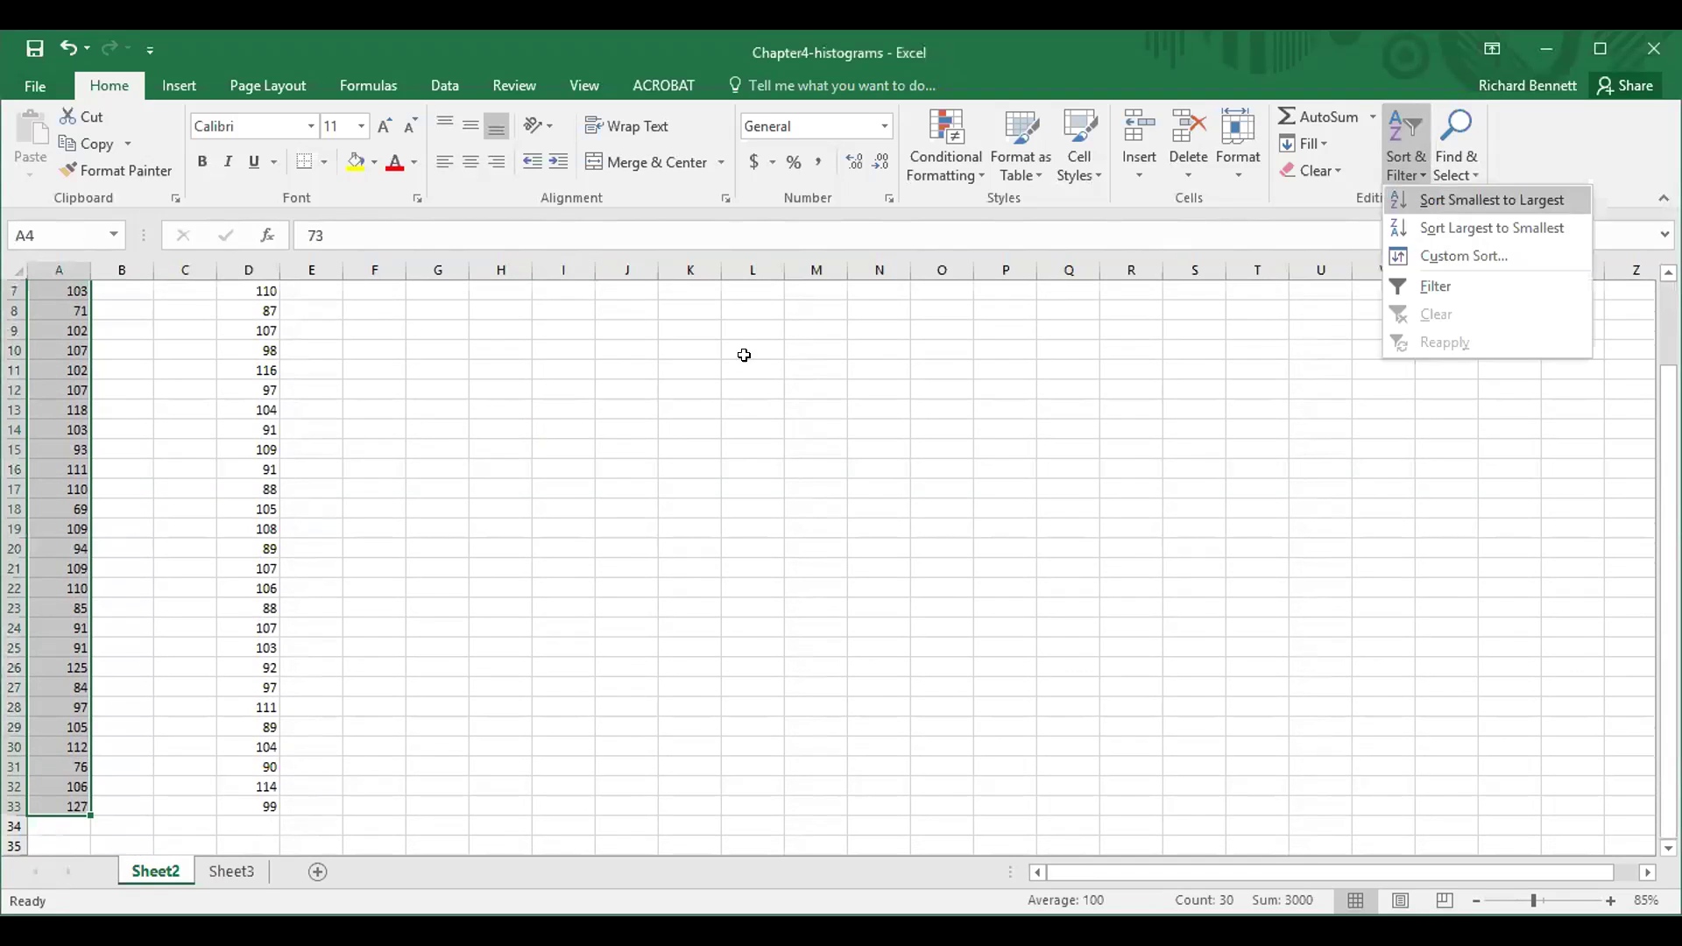
# Sort the University B scores in column D from smallest to largest
pyautogui.moveTo(259, 340); pyautogui.dragTo(239, 802)
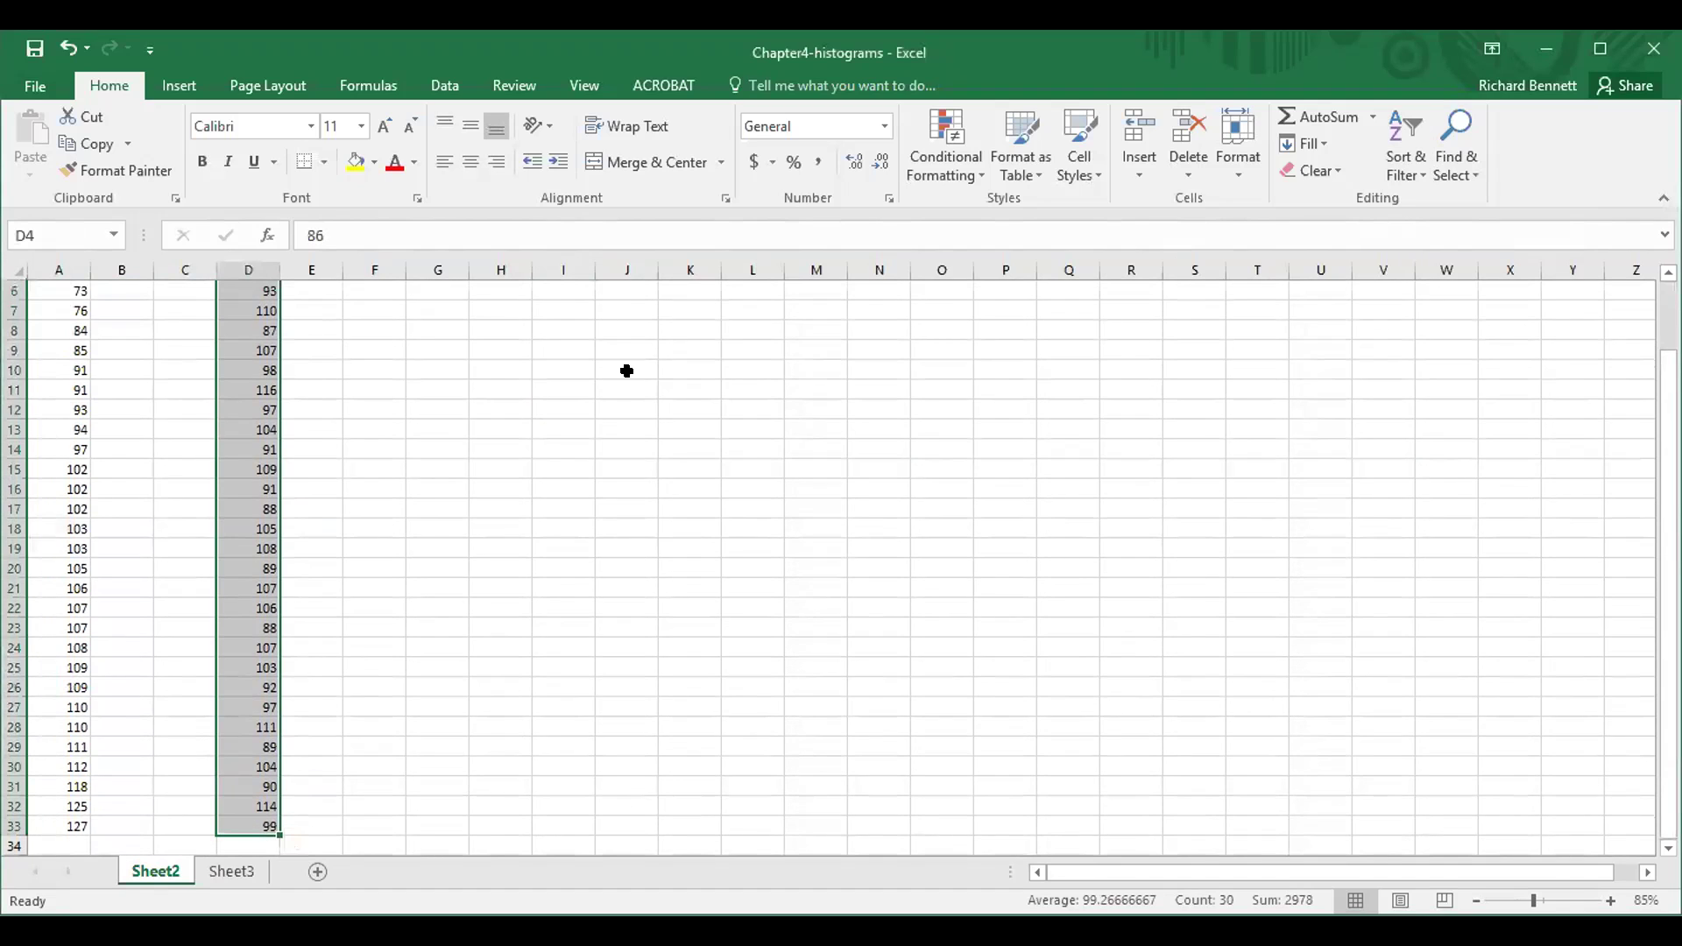
pyautogui.click(1398, 143)
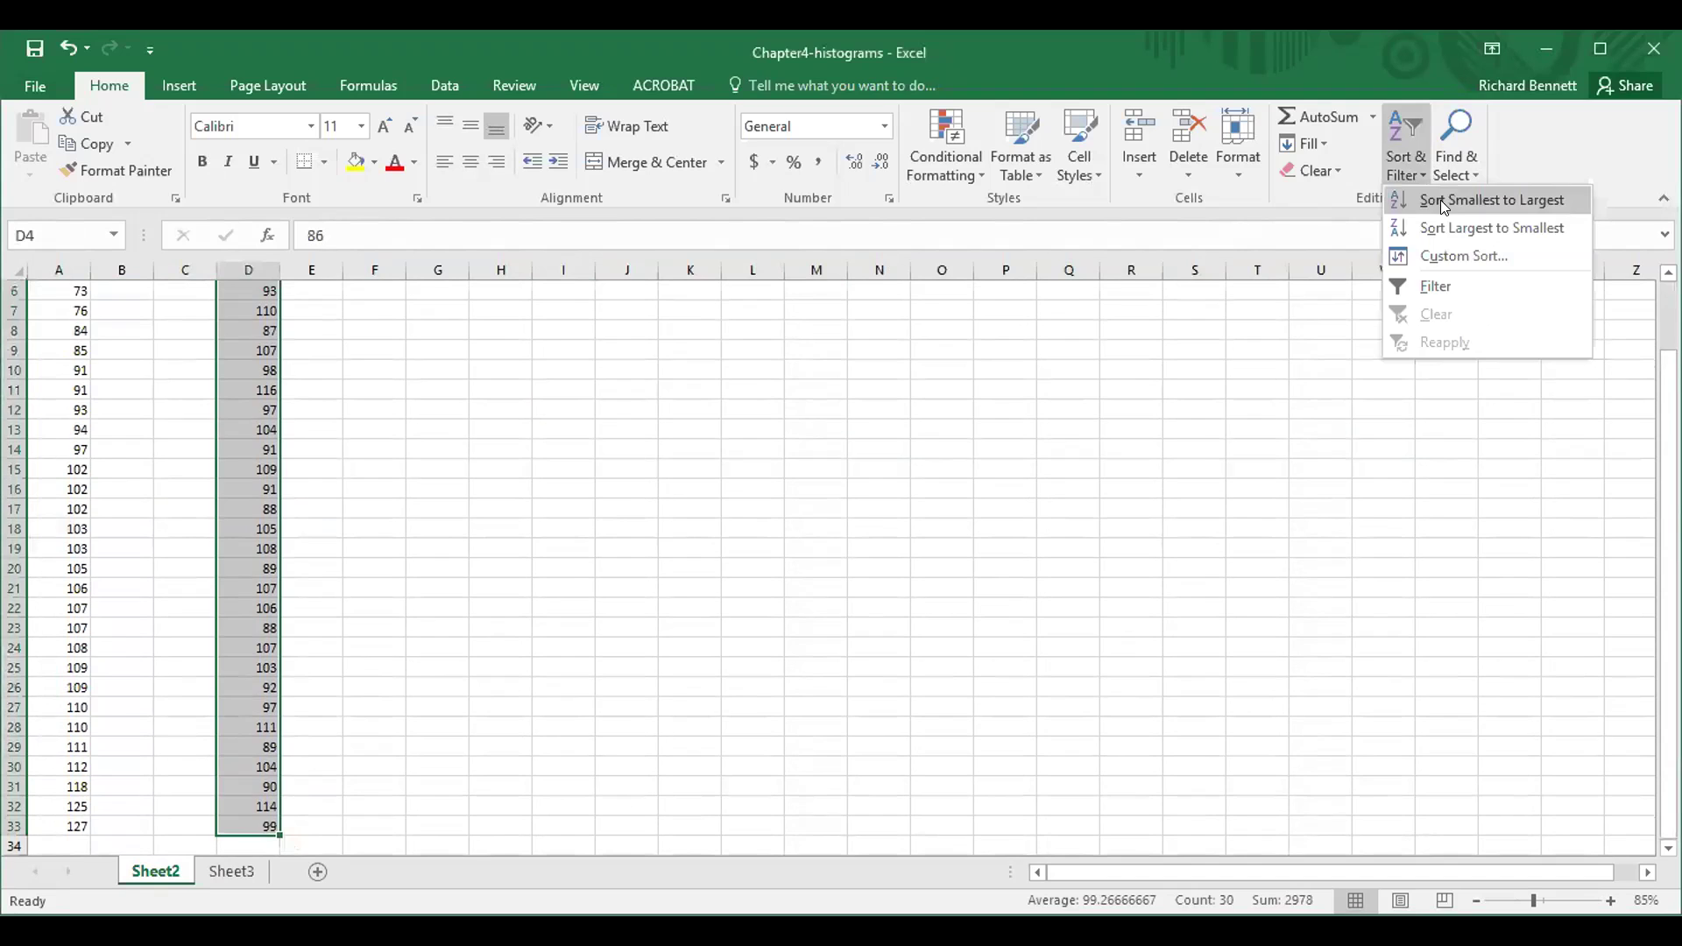
pyautogui.click(1440, 199)
pyautogui.click(703, 401)
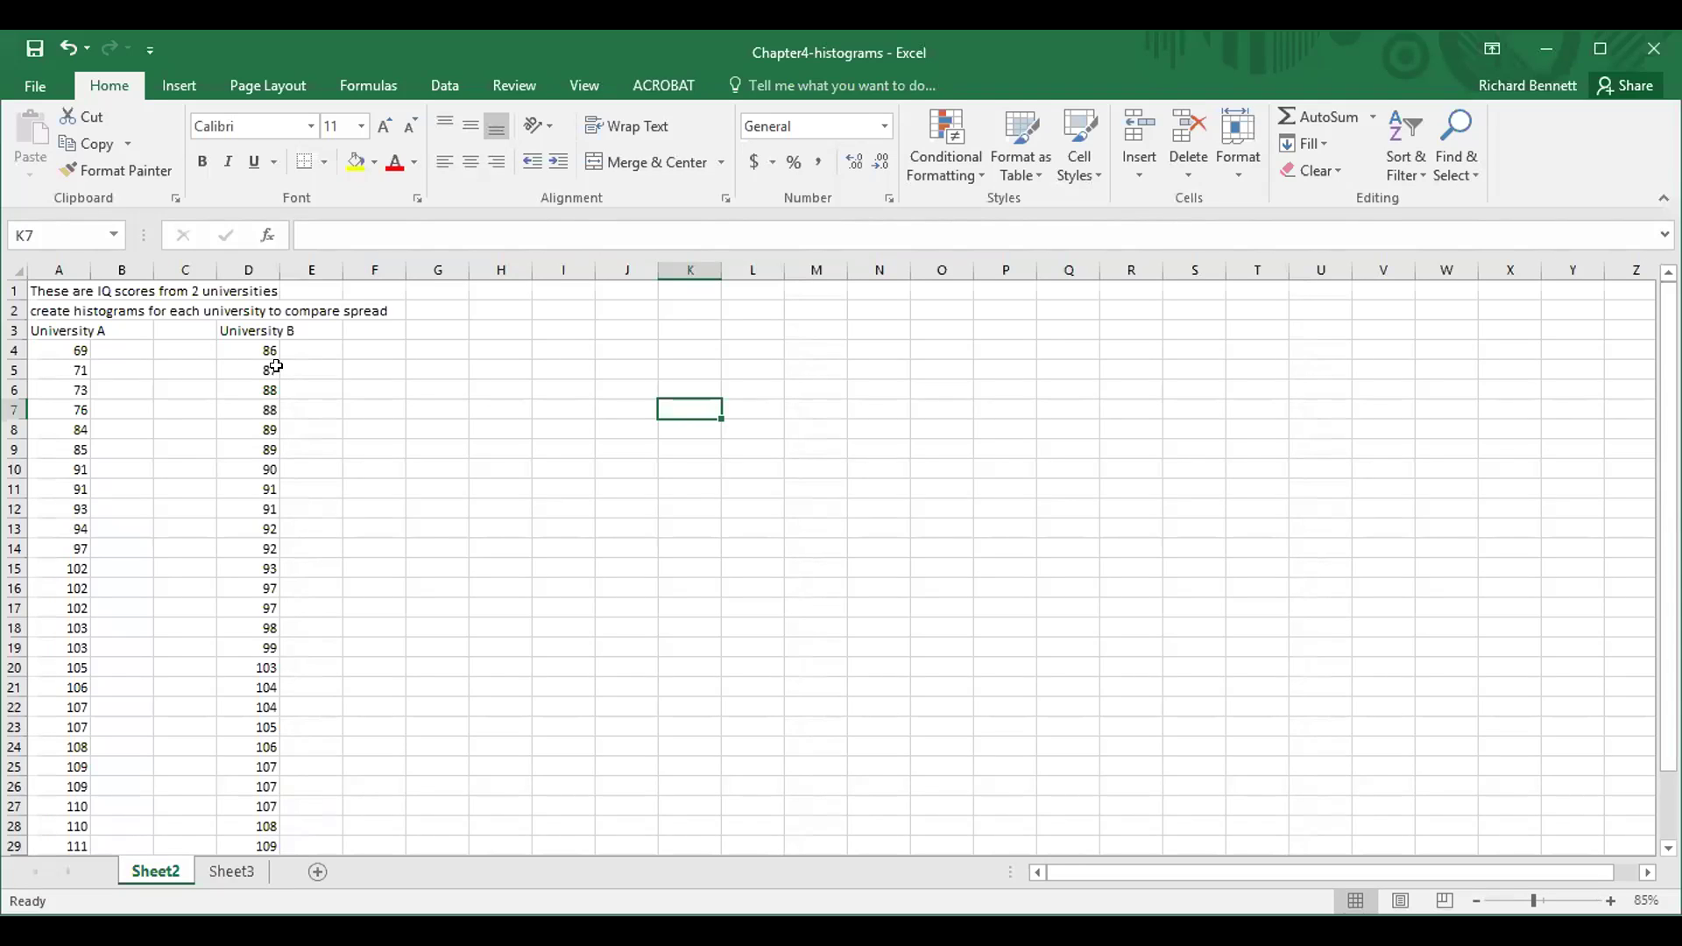
pyautogui.click(74, 323)
pyautogui.moveTo(74, 322); pyautogui.dragTo(61, 827)
pyautogui.click(175, 84)
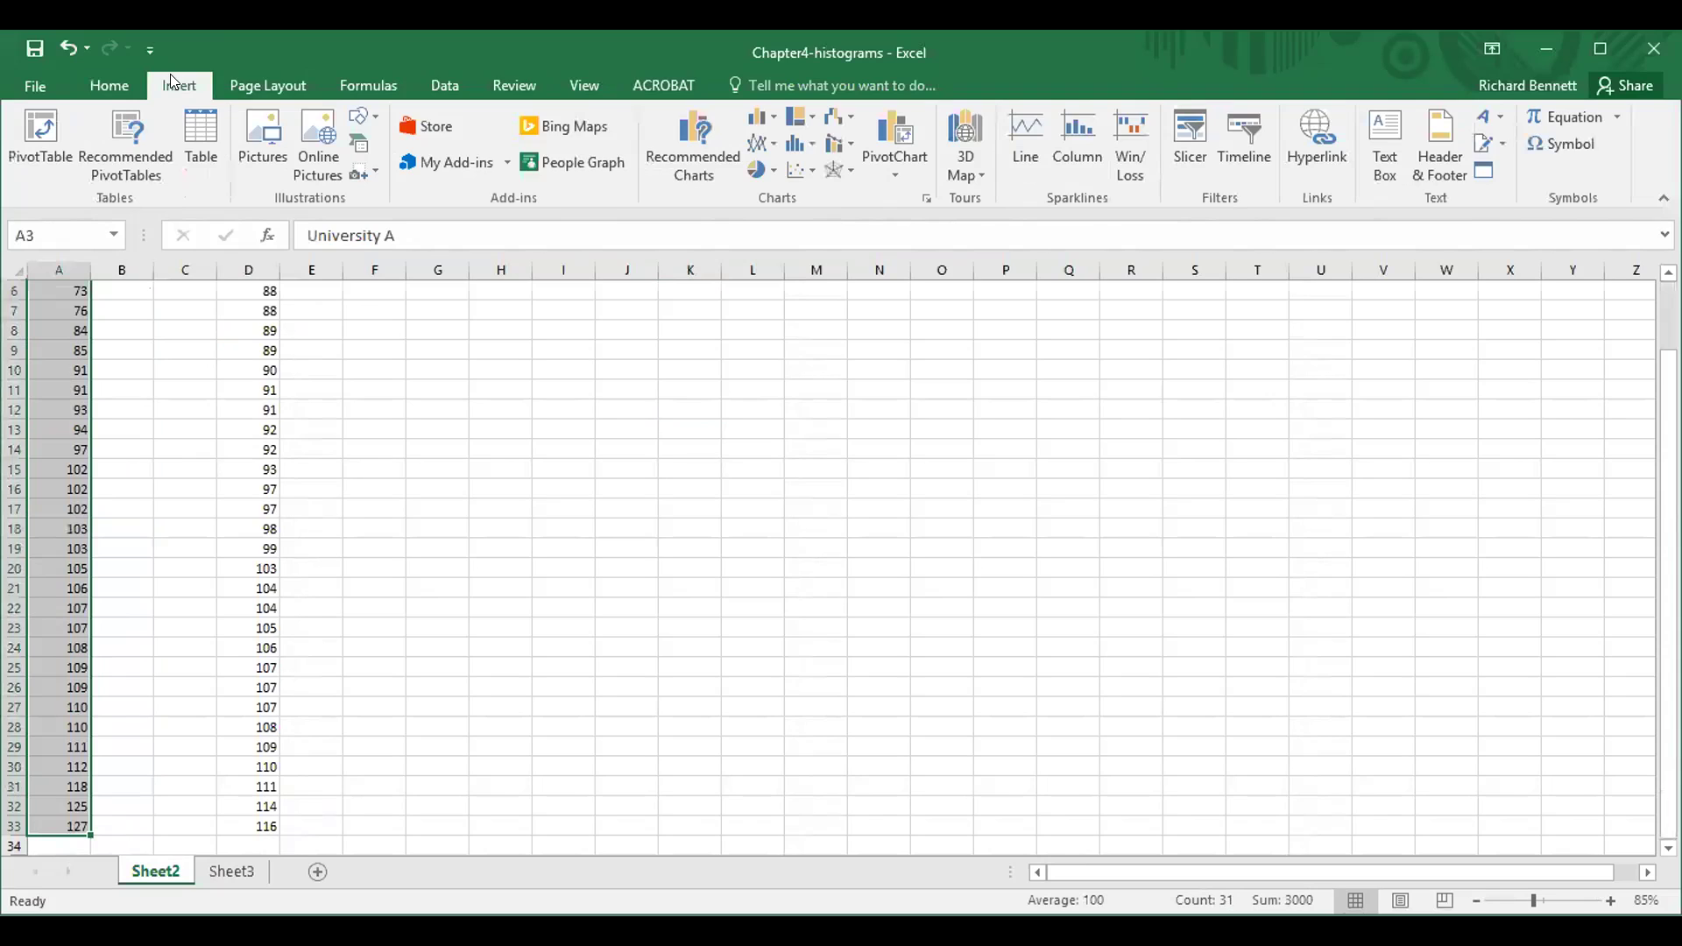
pyautogui.click(808, 135)
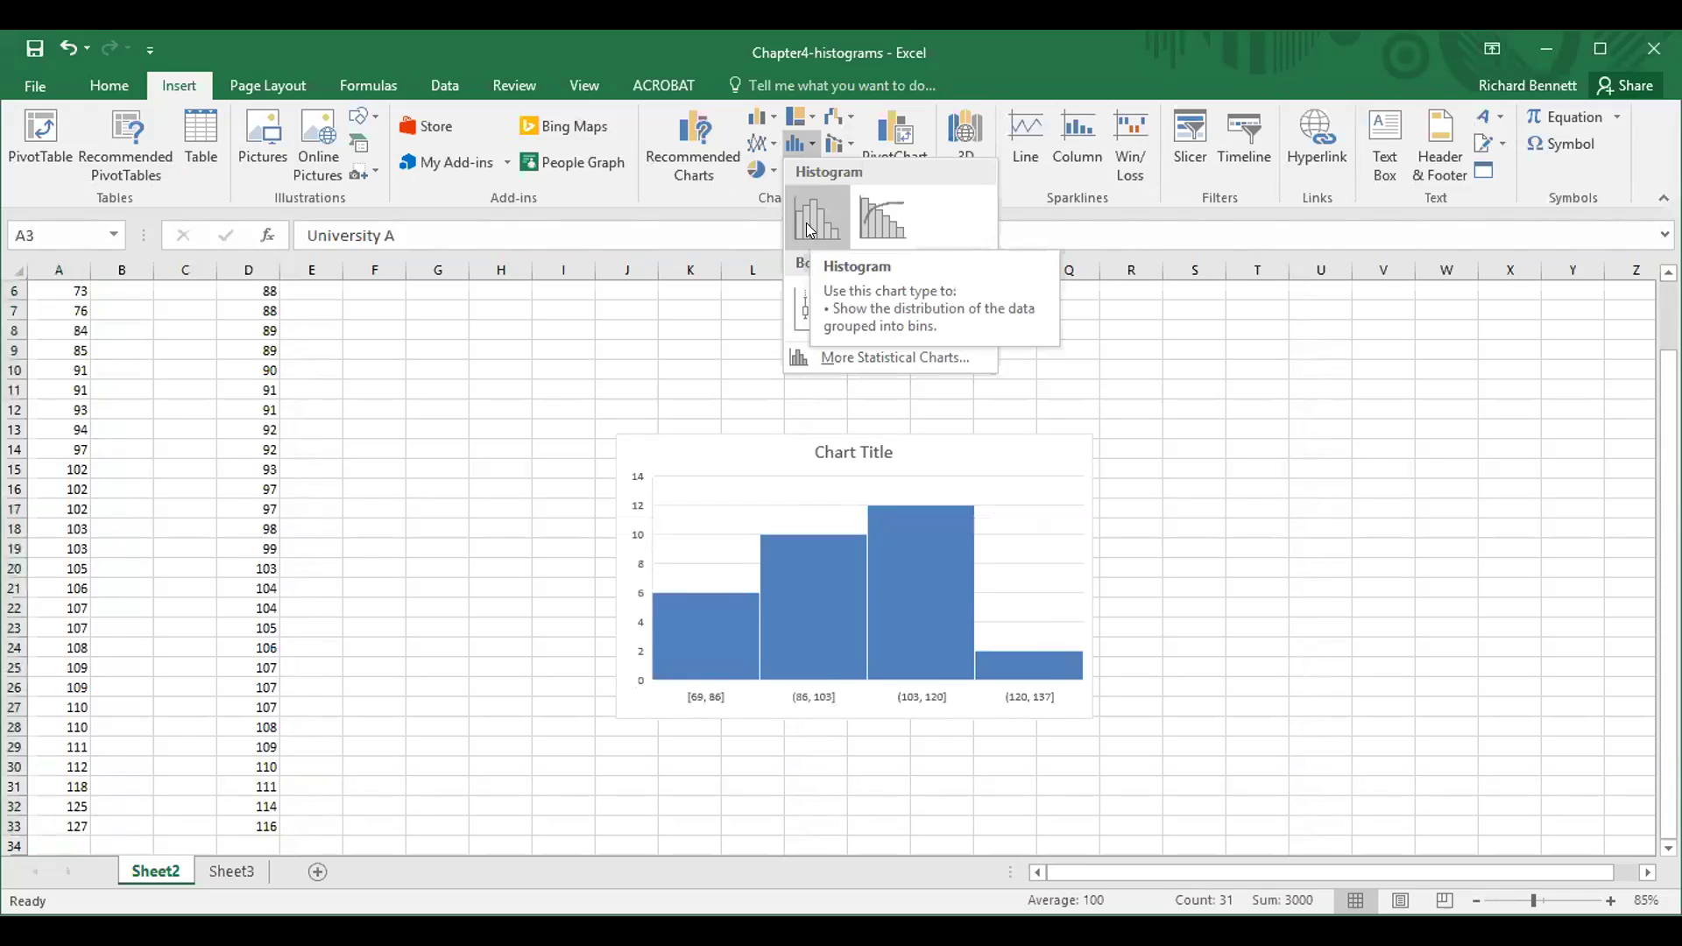
pyautogui.click(688, 475)
pyautogui.scroll(2, 688, 475)
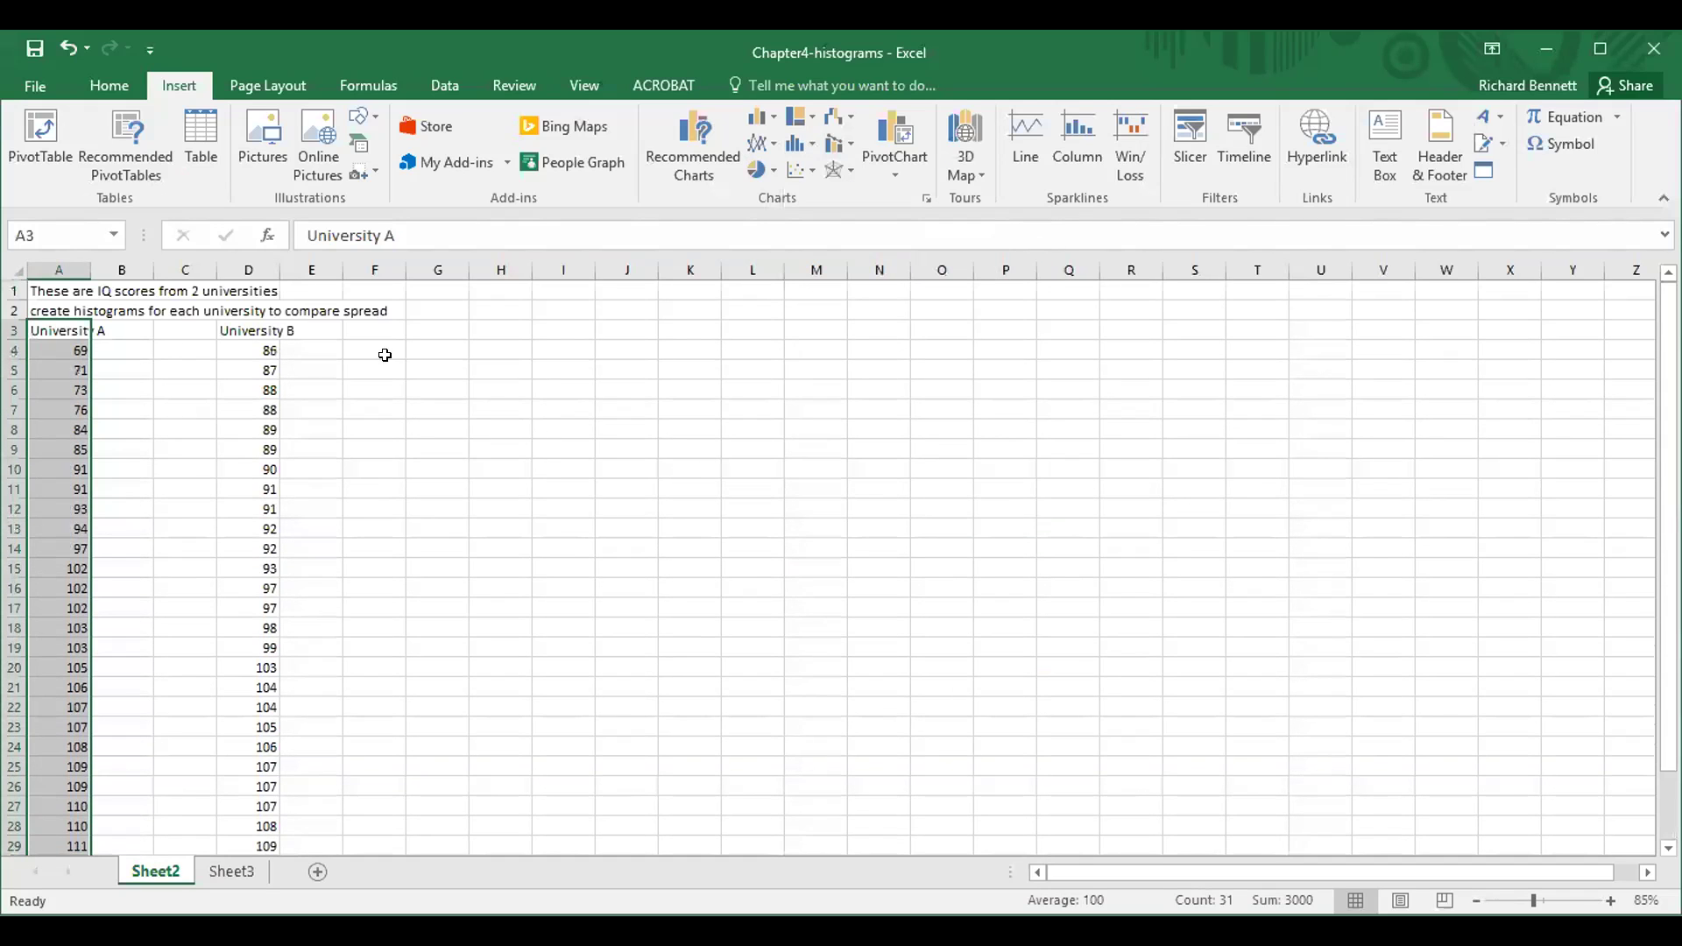
# Examine the lowest and highest scores in the sorted University A and University B columns
pyautogui.click(74, 348)
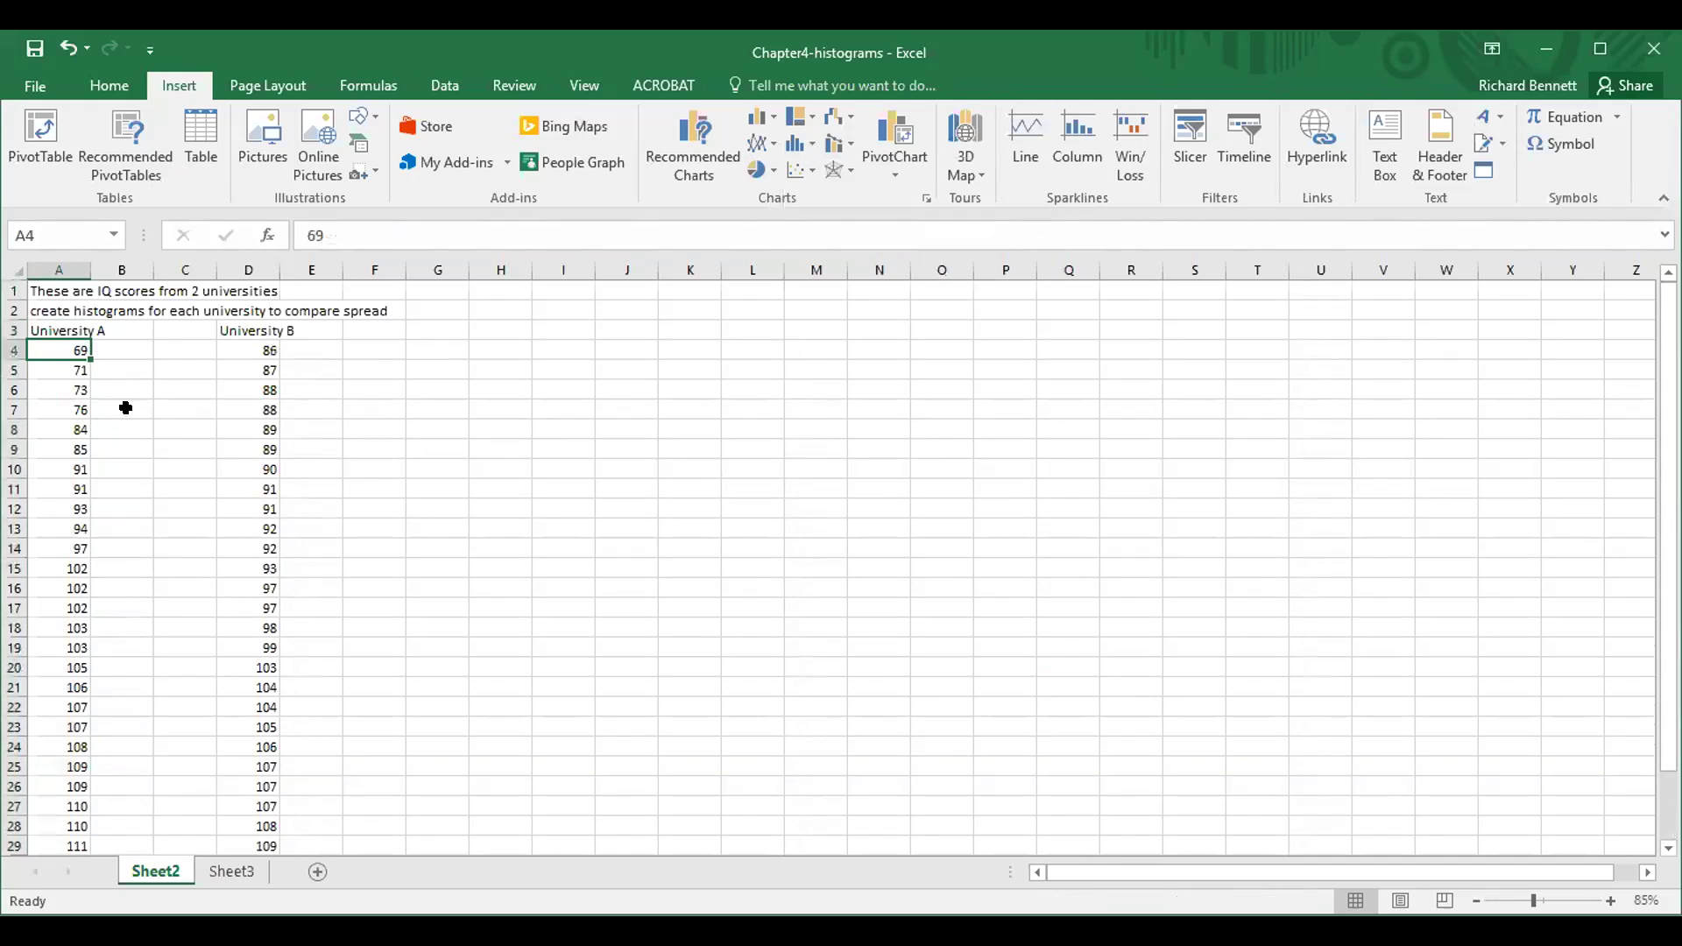
pyautogui.scroll(-7, 124, 409)
pyautogui.click(50, 508)
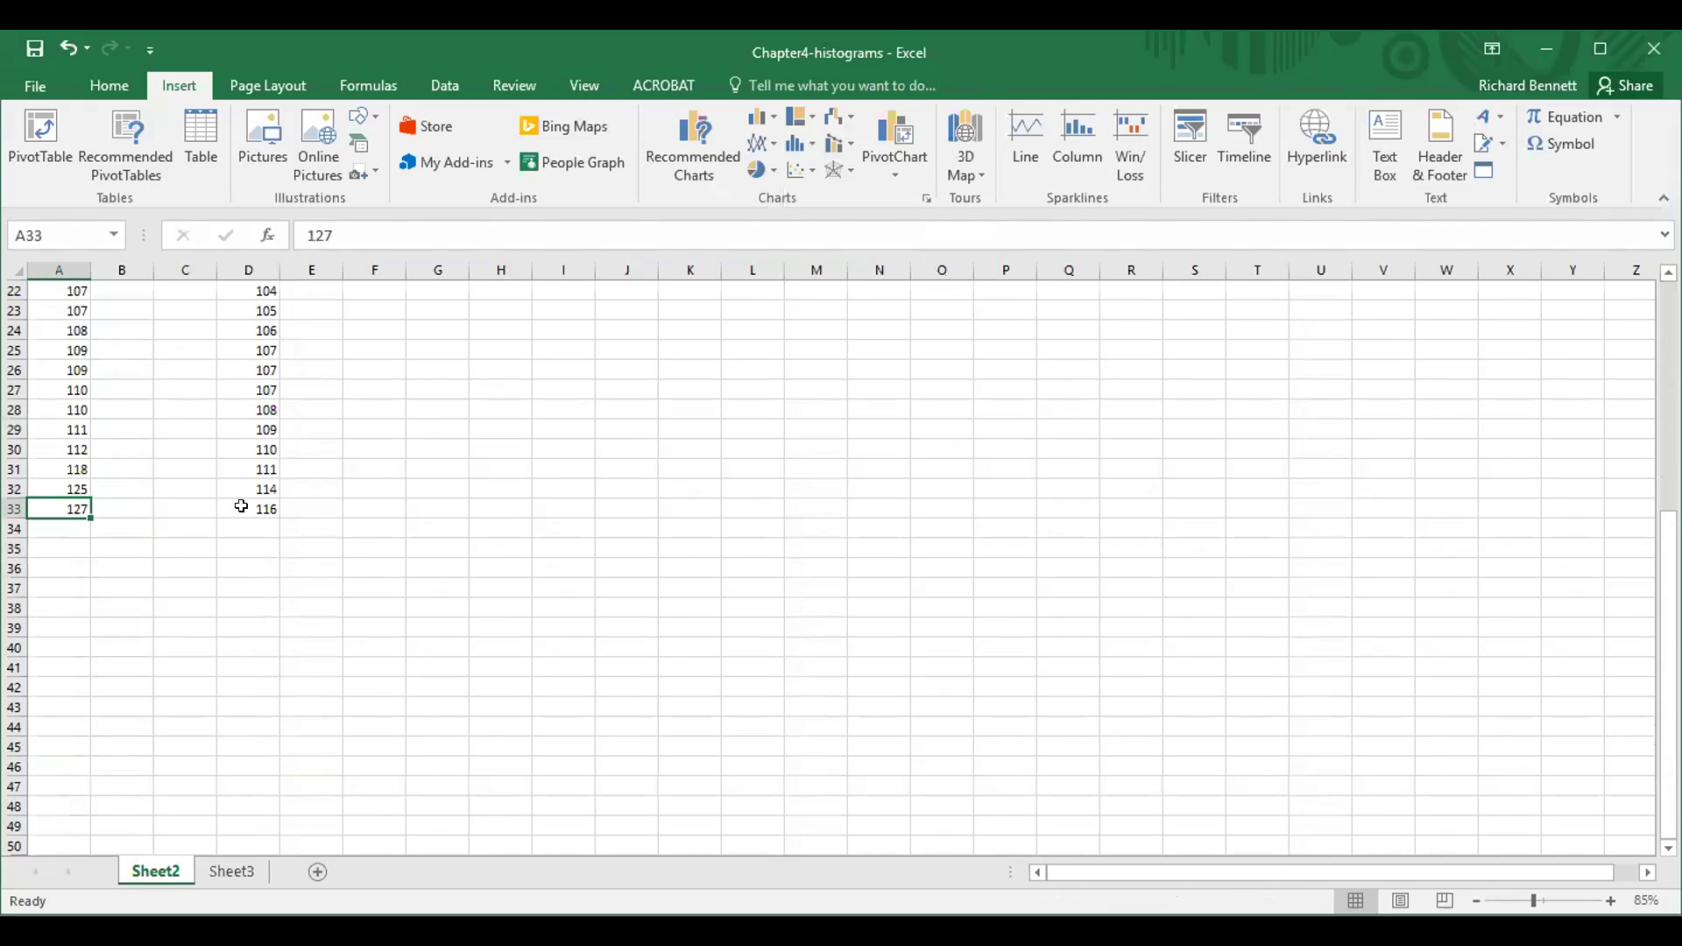
pyautogui.click(247, 508)
pyautogui.scroll(7, 253, 477)
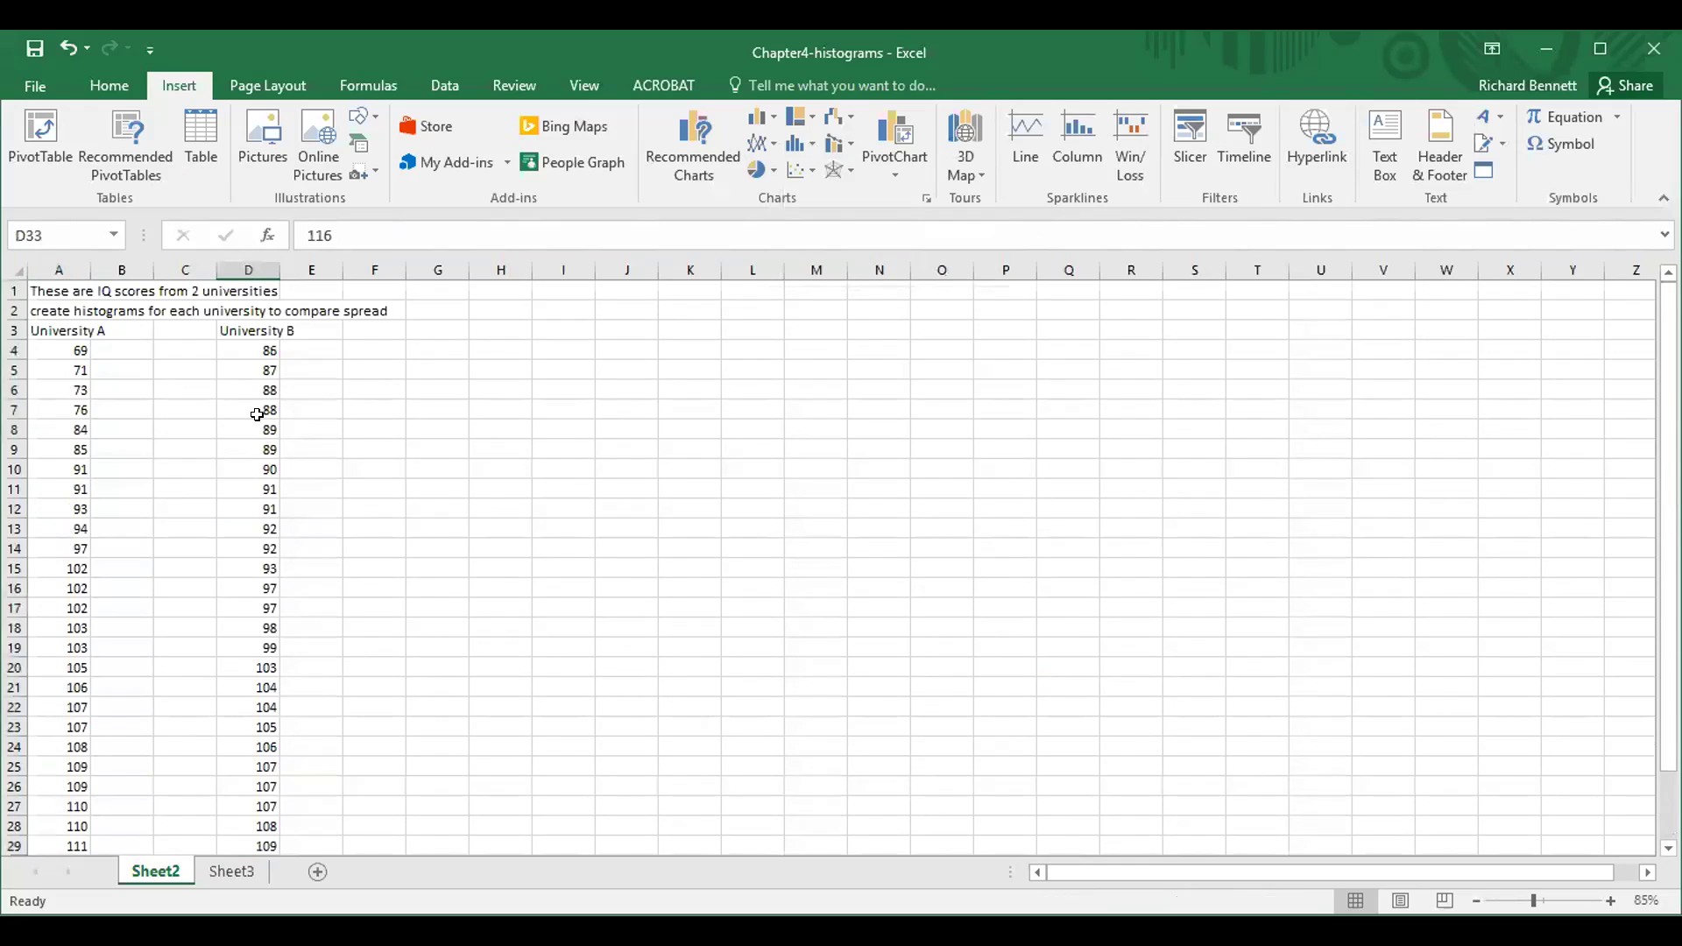
pyautogui.scroll(-7, 255, 416)
pyautogui.scroll(7, 257, 418)
pyautogui.click(44, 344)
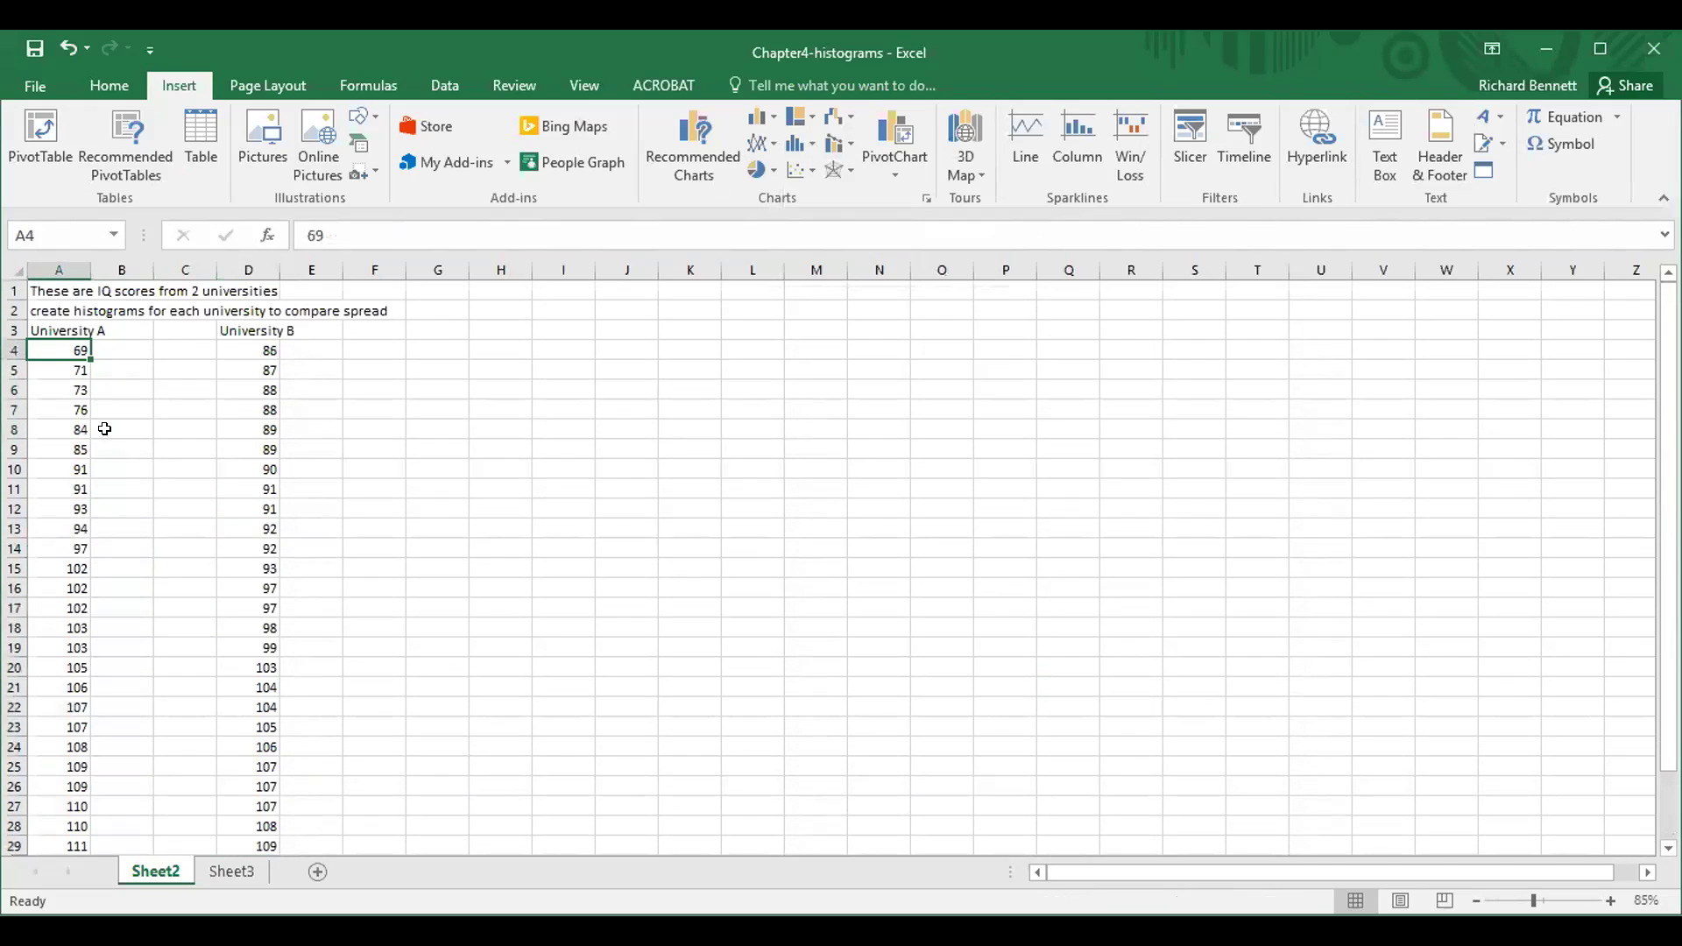
pyautogui.scroll(-6, 105, 428)
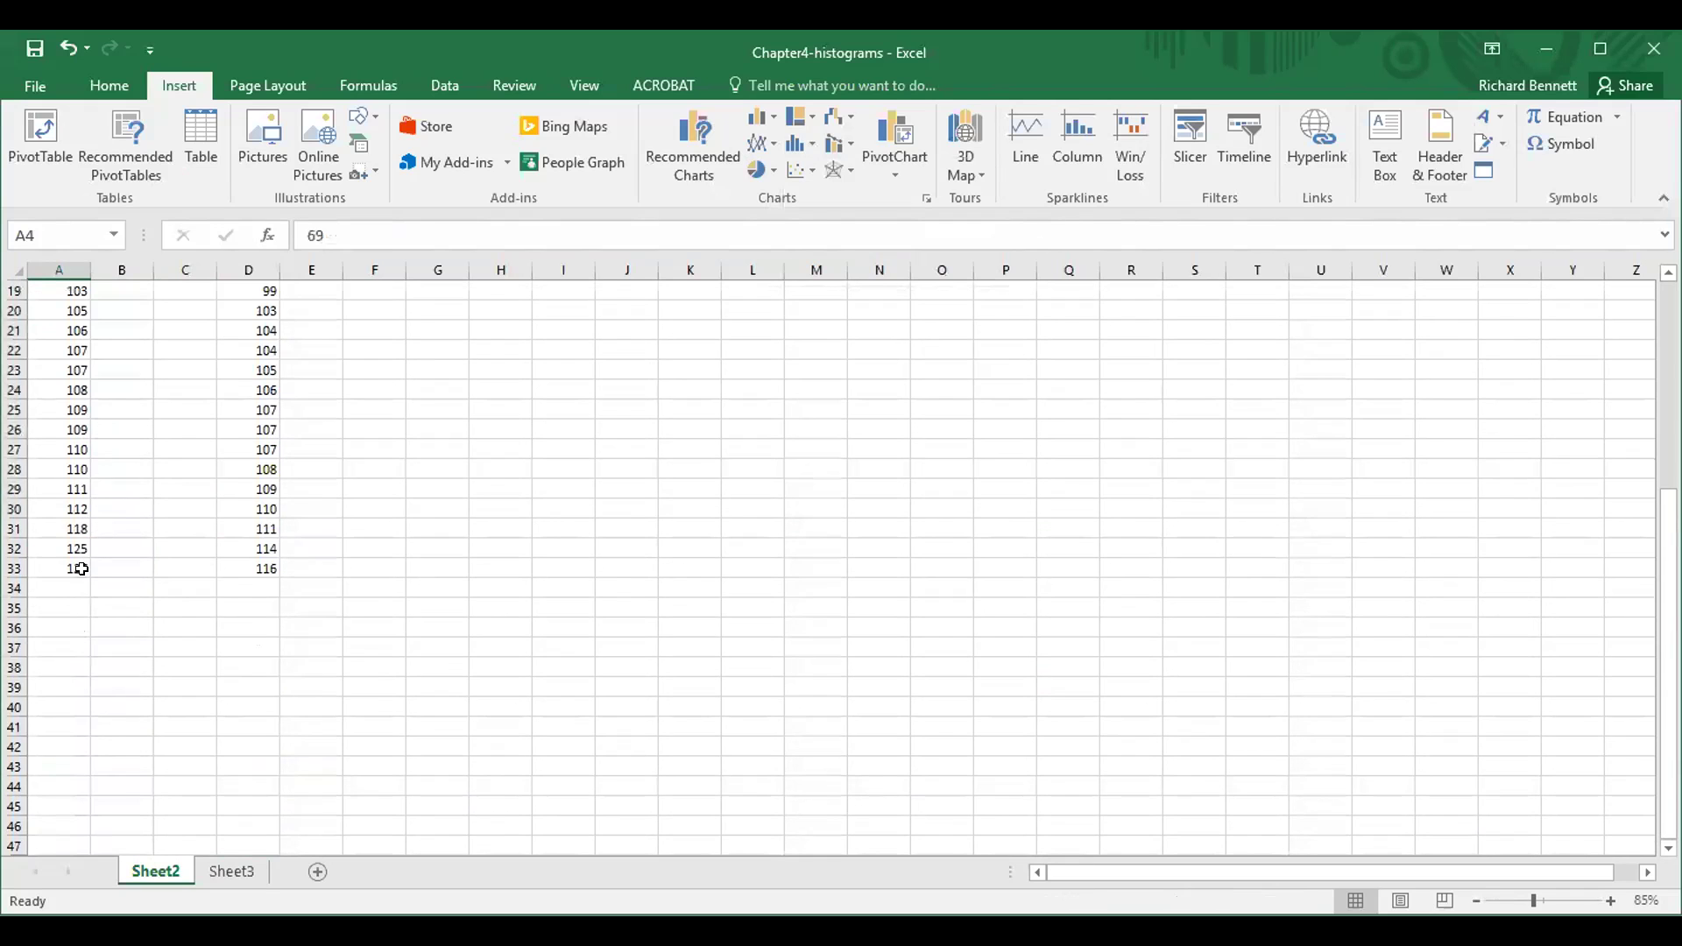
pyautogui.scroll(6, 81, 570)
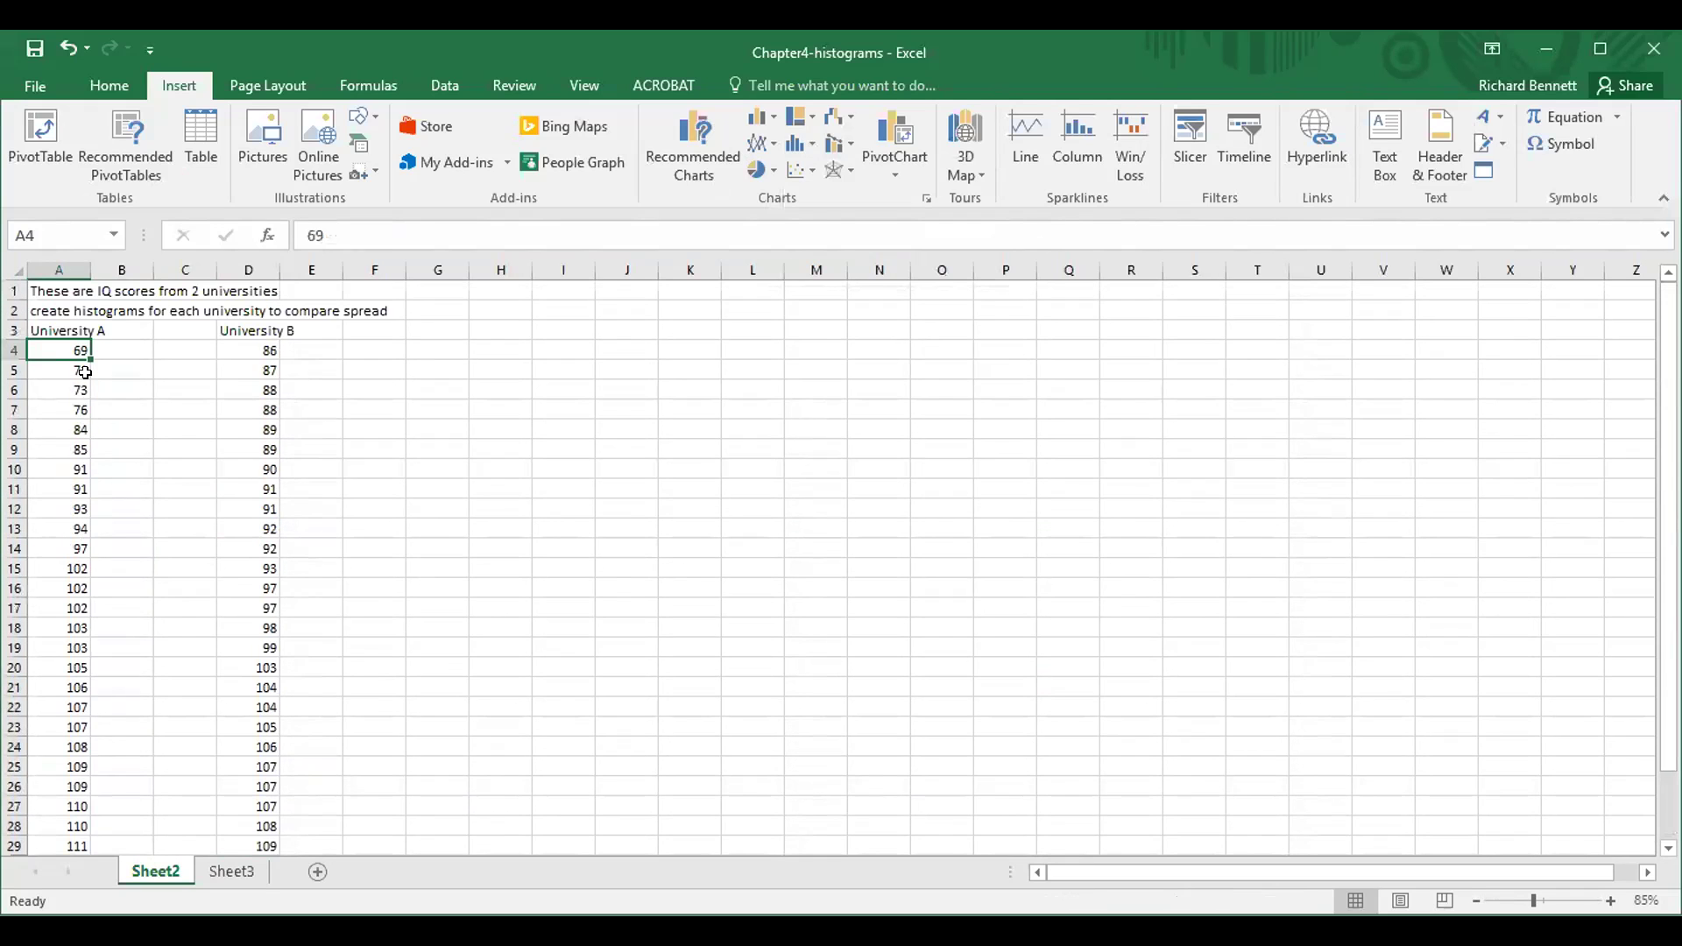
pyautogui.scroll(-5, 85, 372)
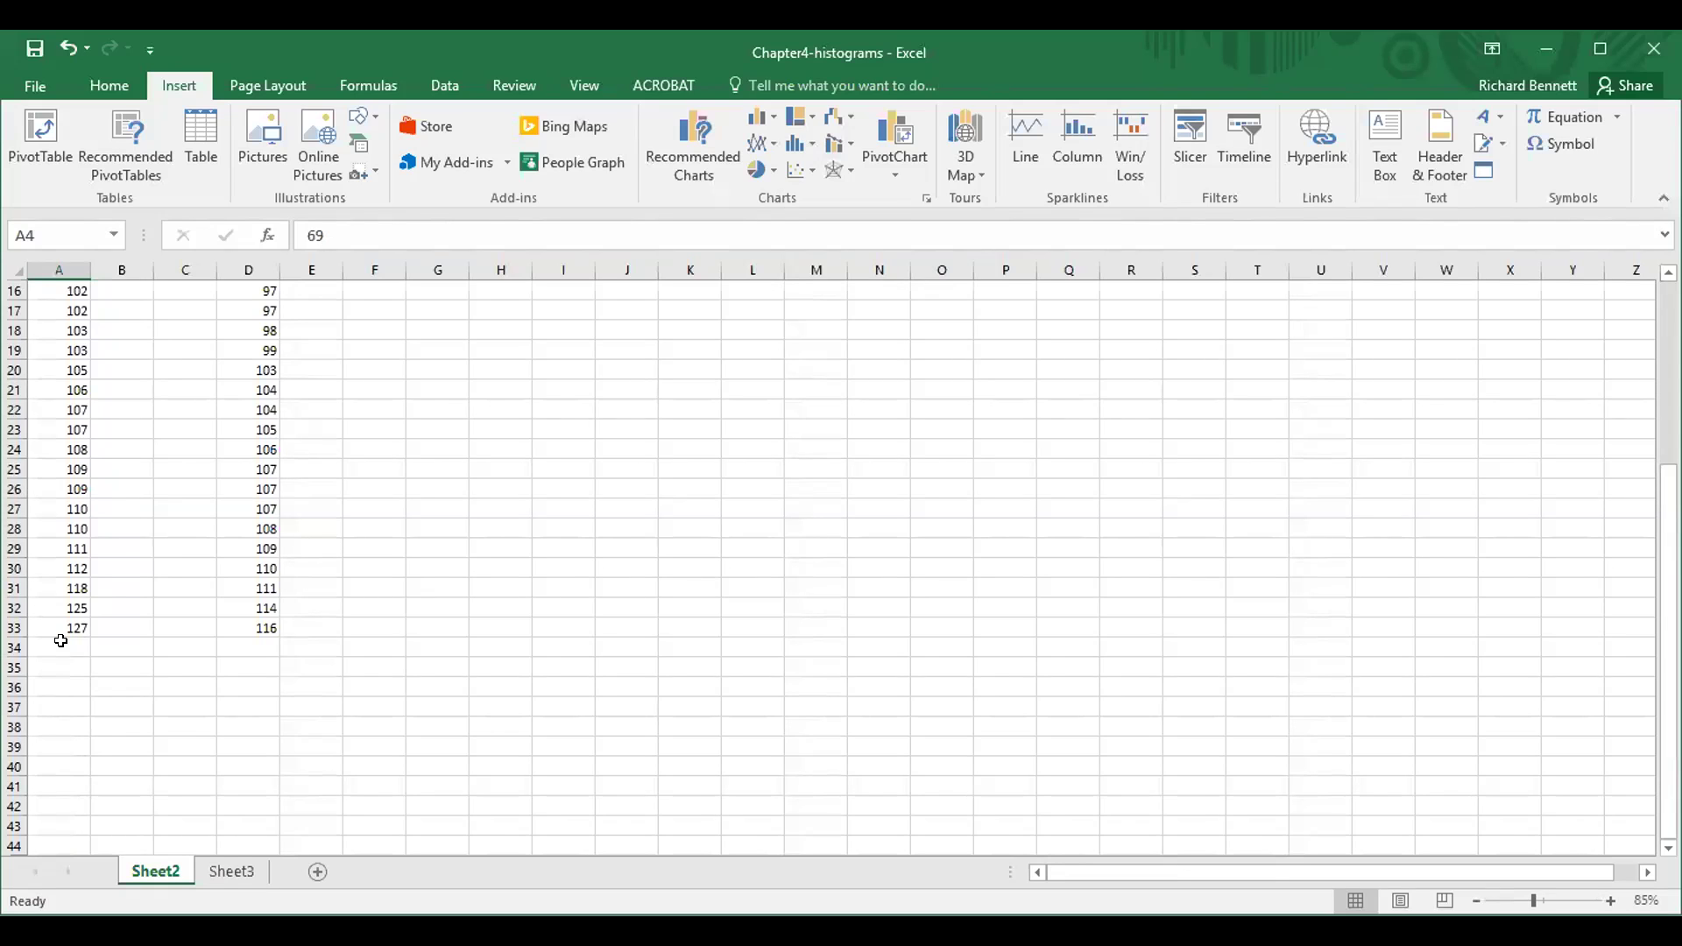
pyautogui.scroll(5, 60, 641)
# Enter the heading "groups" in cell H4
pyautogui.click(503, 349)
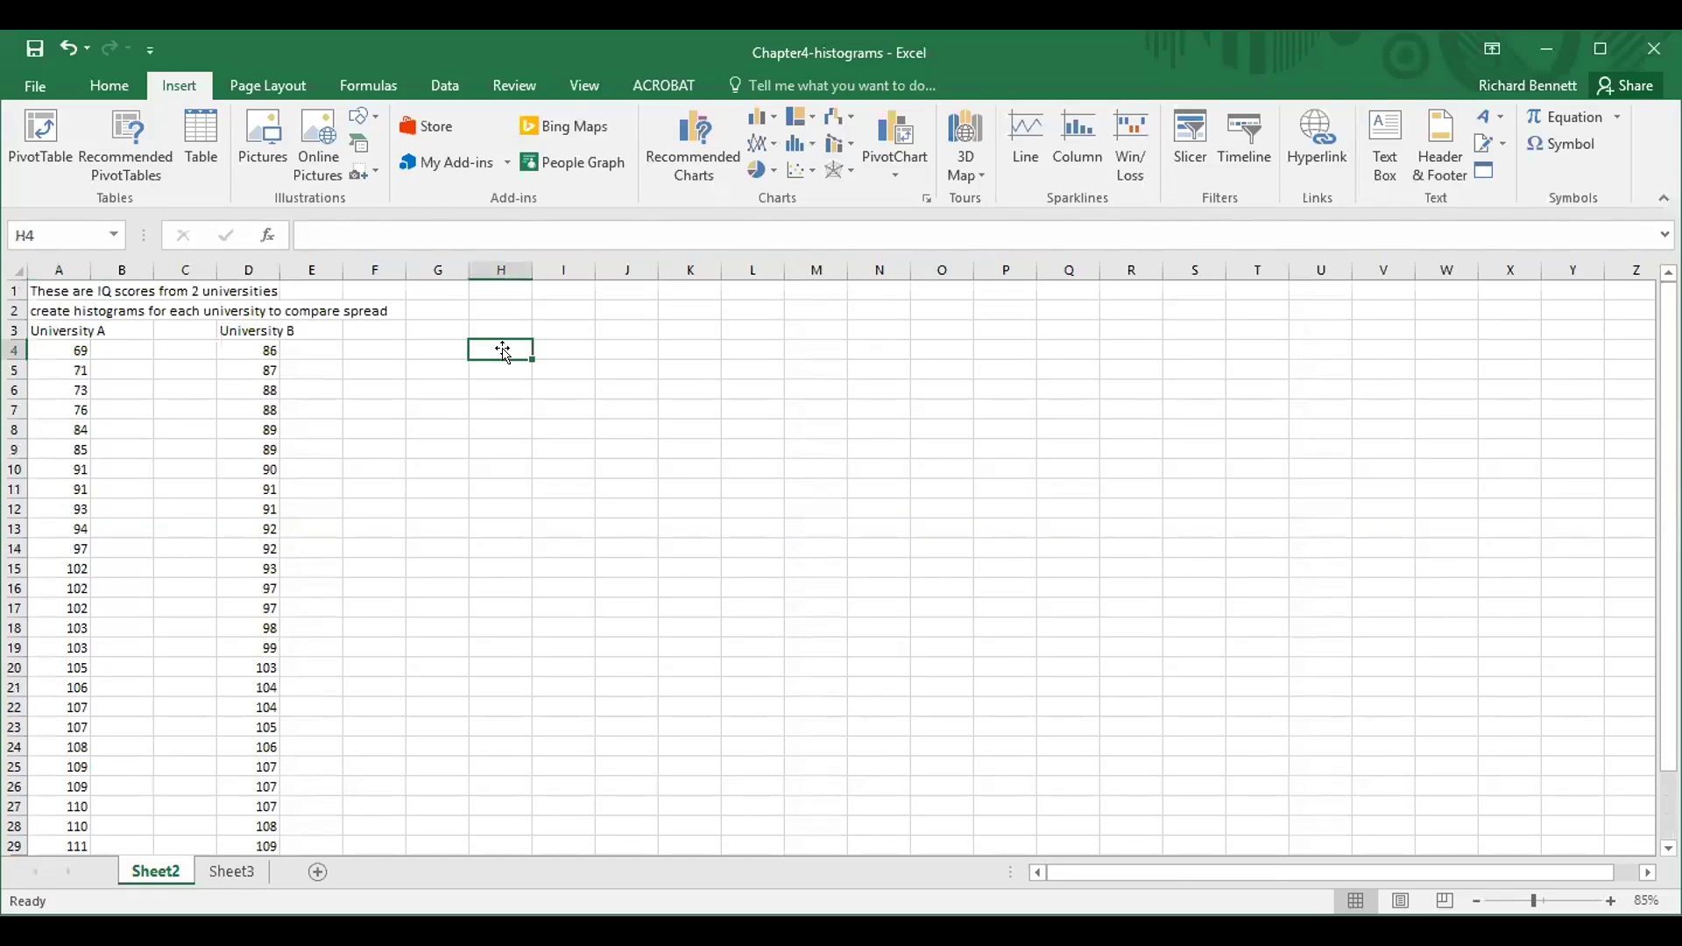
pyautogui.write('groups')
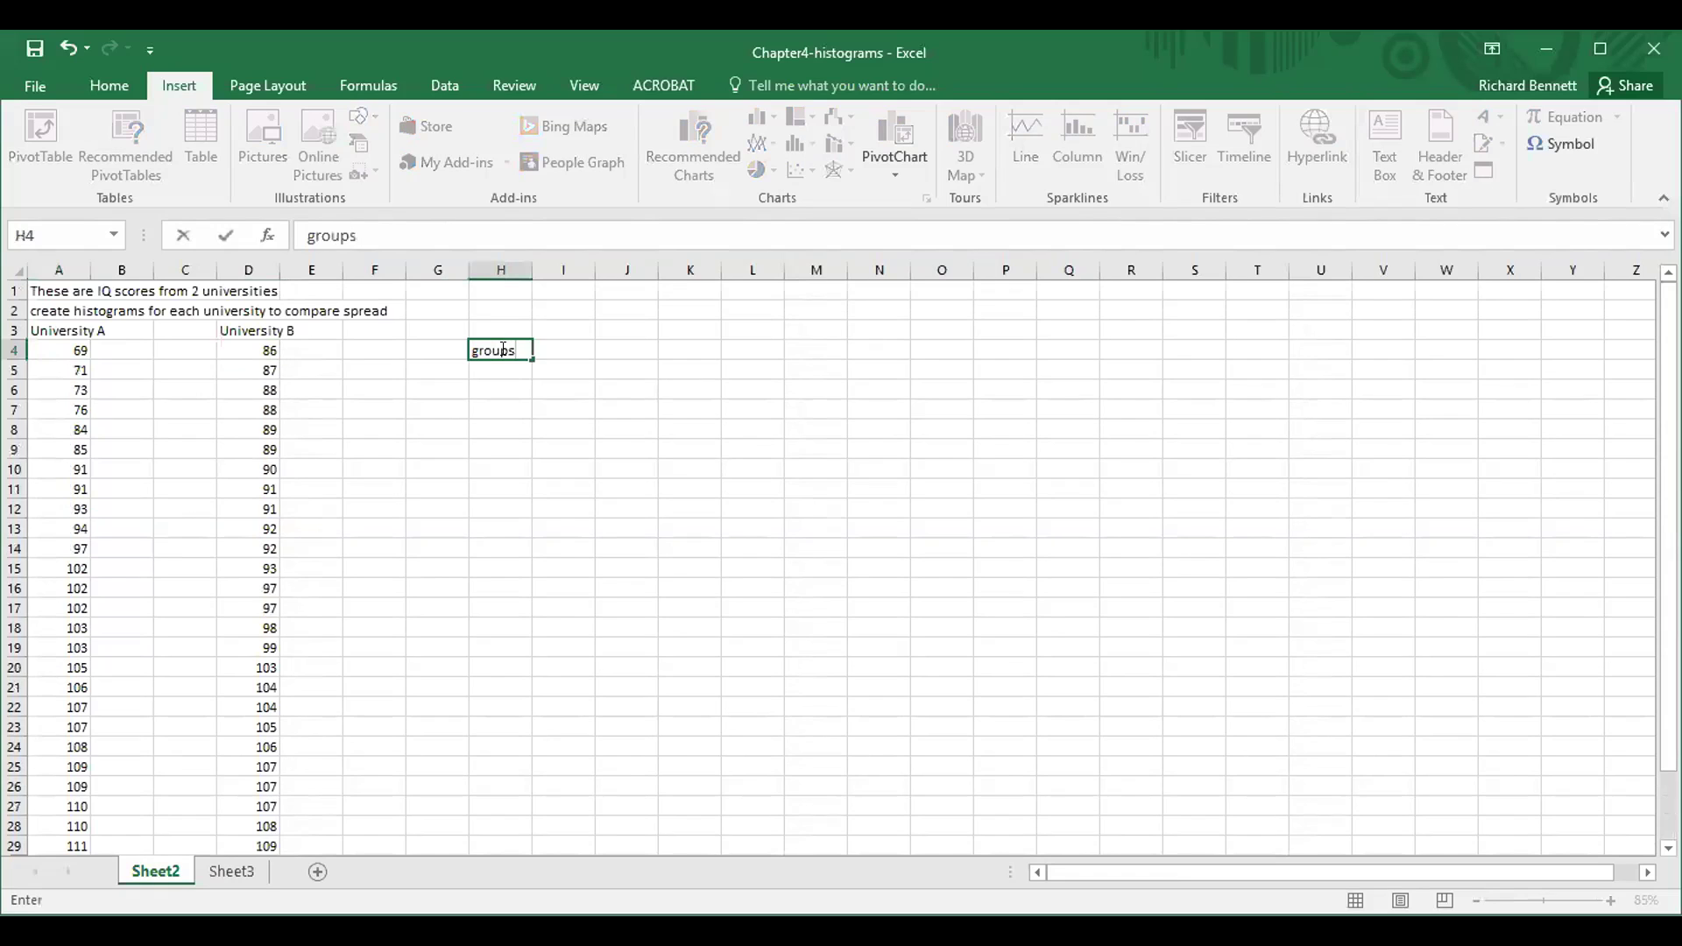
pyautogui.press('Return')
pyautogui.press('Up')
pyautogui.press('Up')
pyautogui.press('Right')
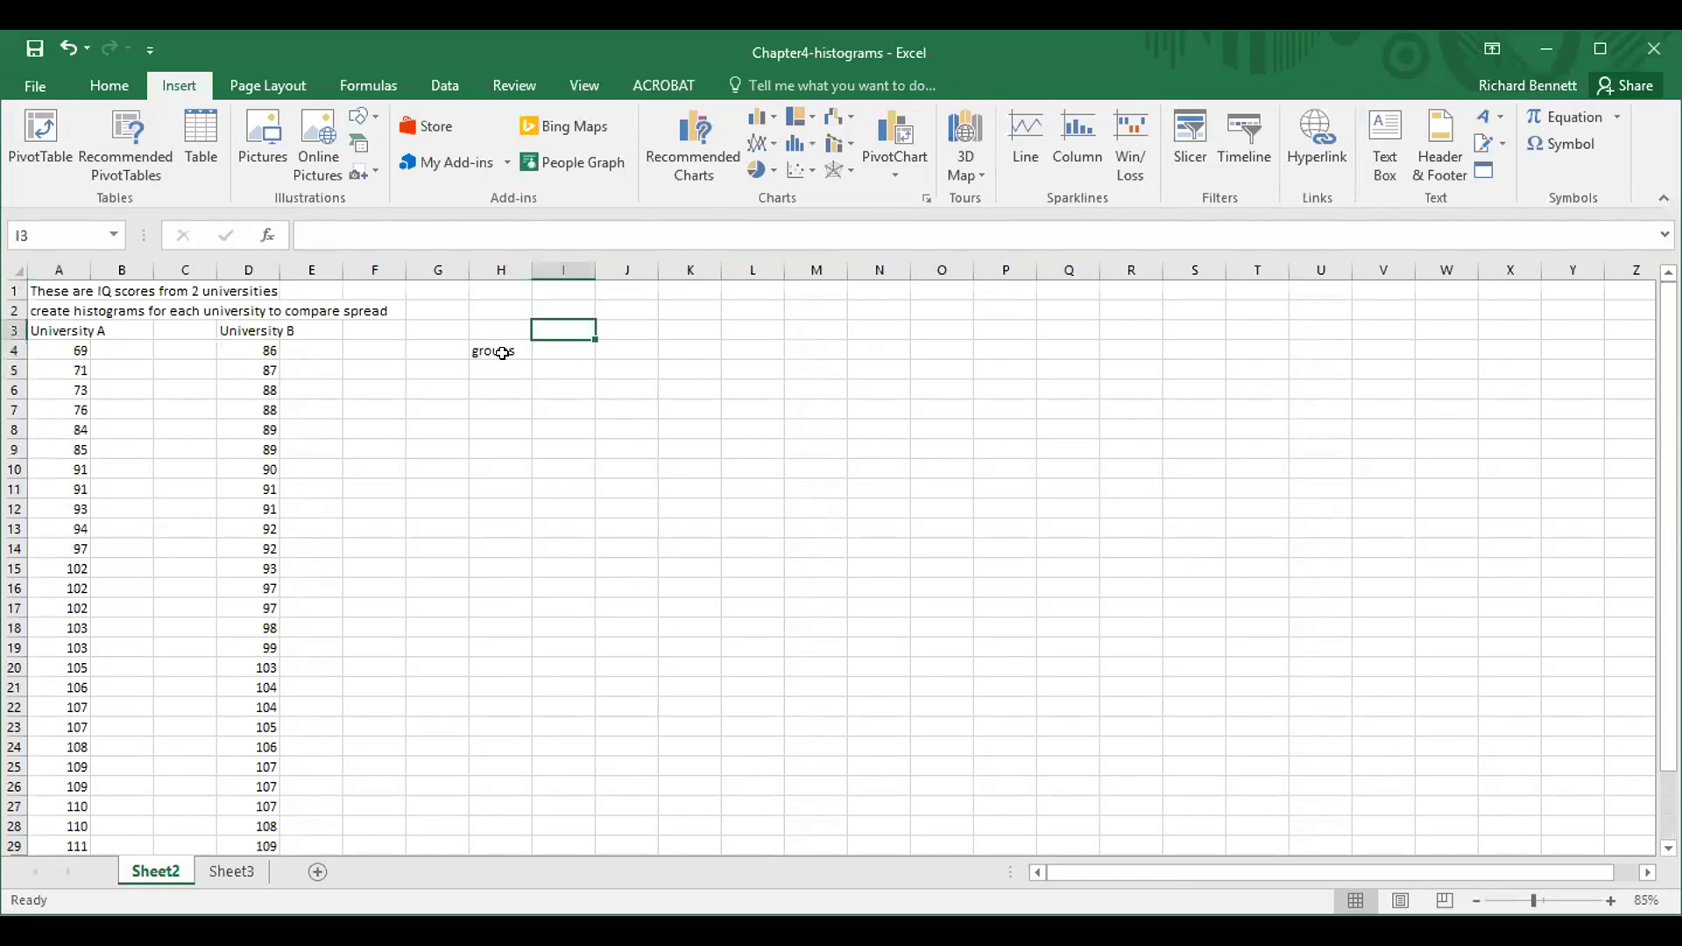
pyautogui.press('Down')
pyautogui.press('Down')
pyautogui.press('Left')
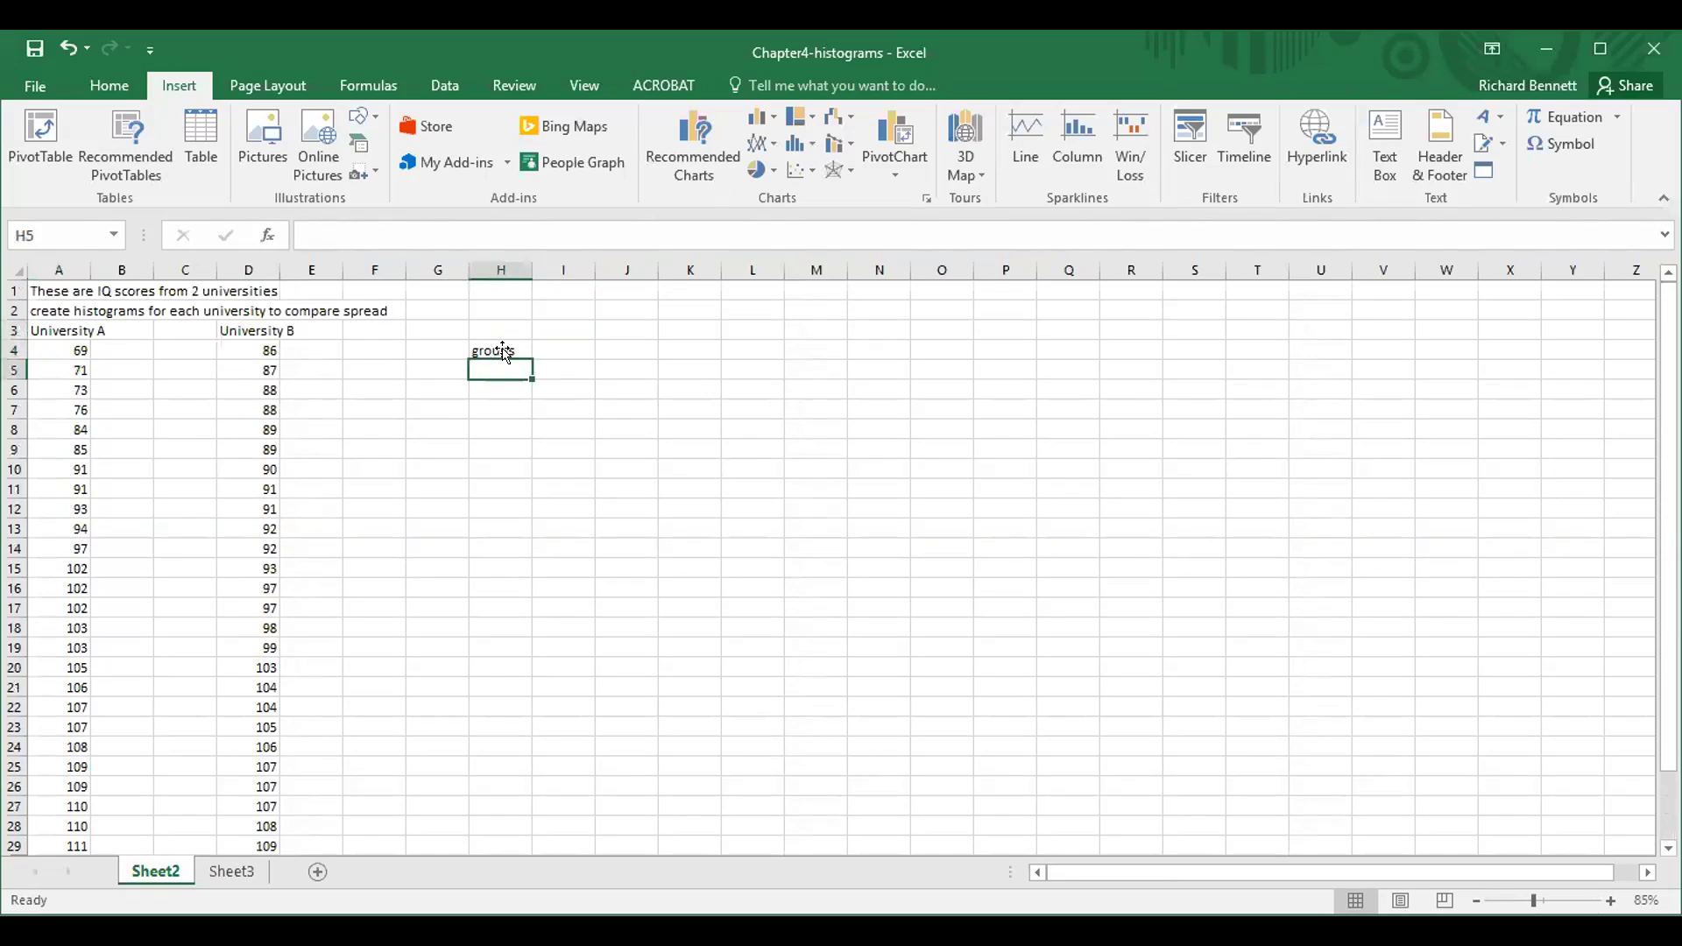
# Try 15-point score groups below the heading, entering 65-79, 80-94 and 95-109 in cells H5 to H7
pyautogui.write('65')
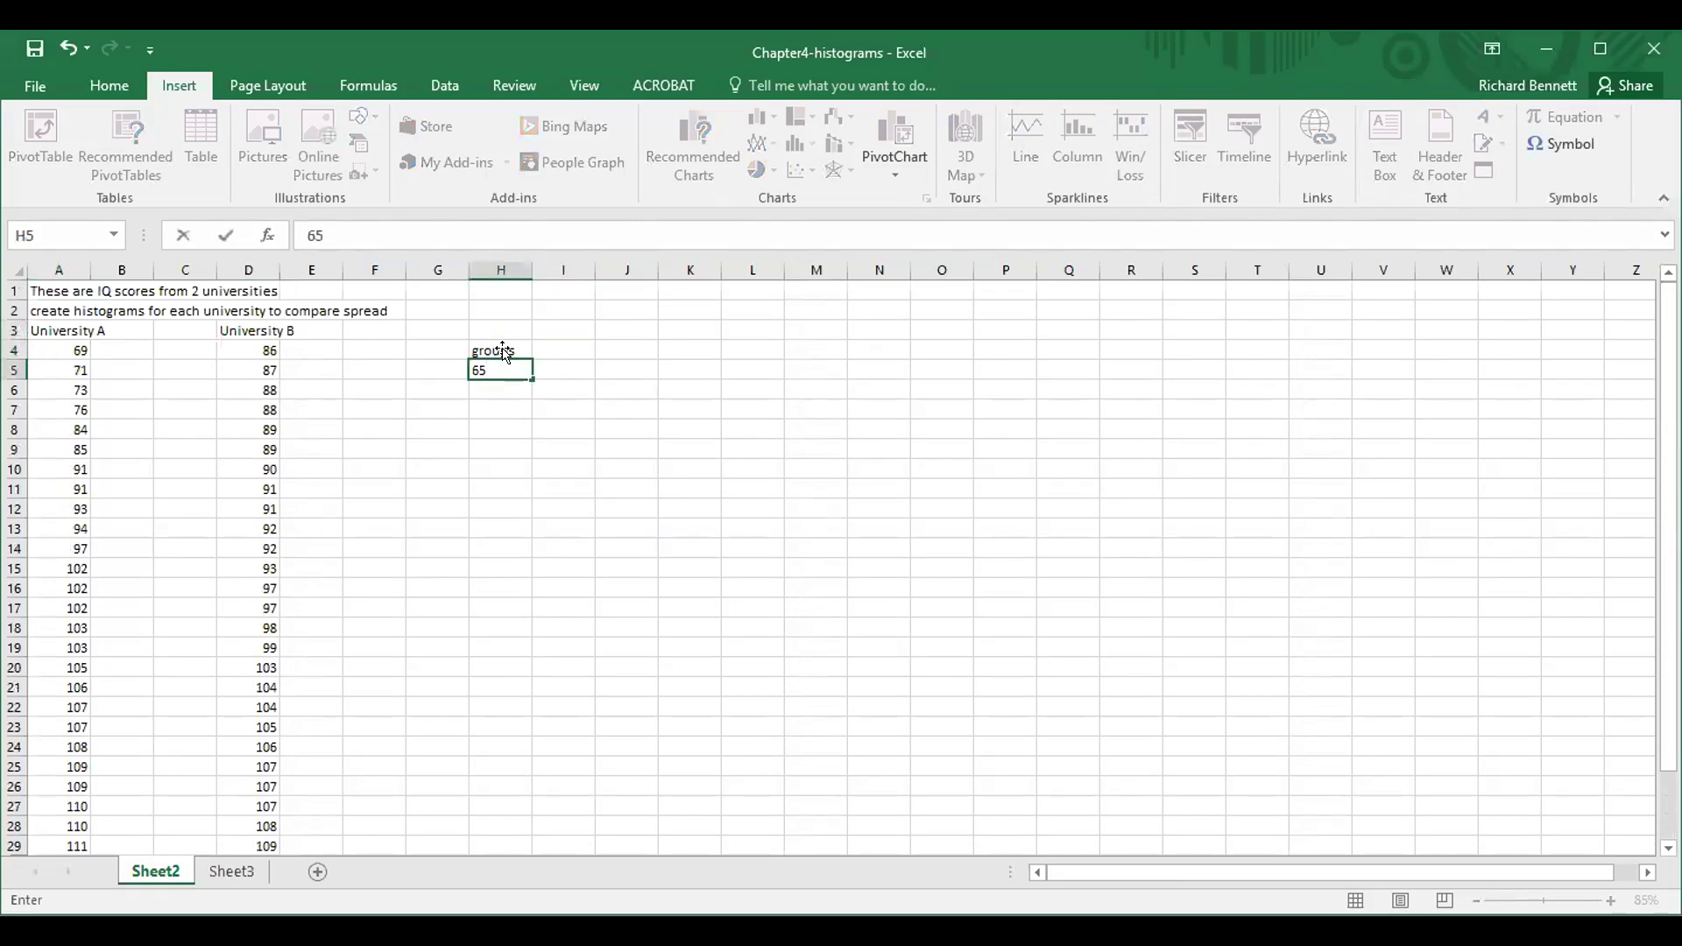
pyautogui.write('-80')
pyautogui.press('BackSpace')
pyautogui.press('BackSpace')
pyautogui.write('79')
pyautogui.press('Return')
pyautogui.write('80-')
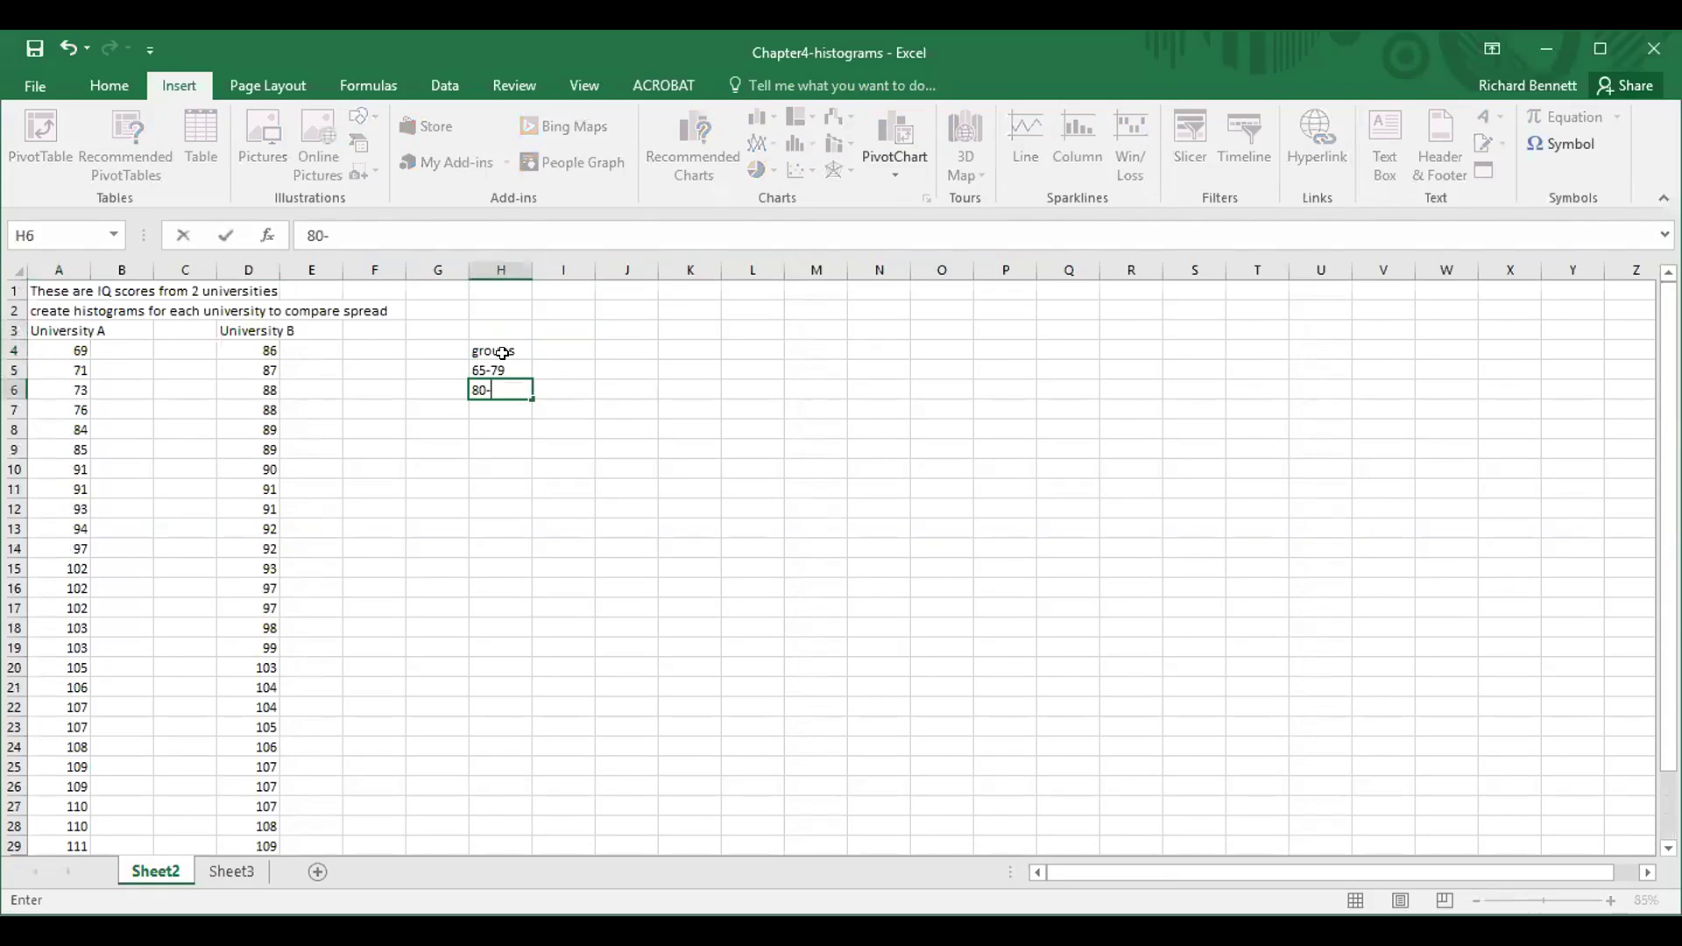
pyautogui.write('94')
pyautogui.press('Return')
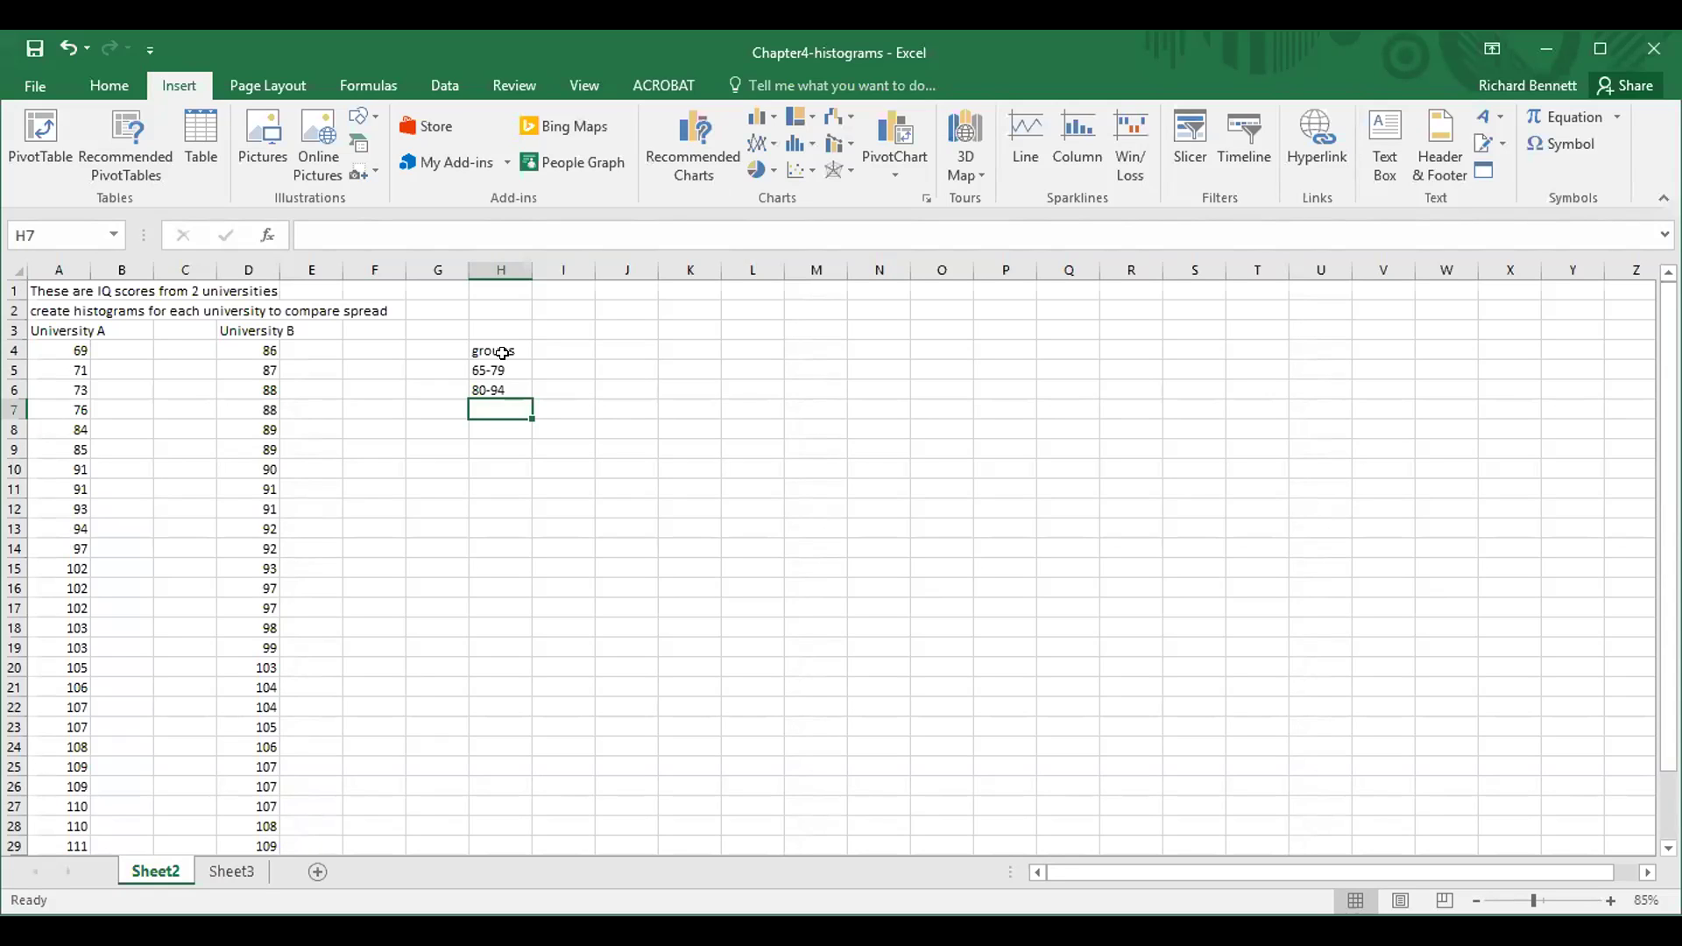
pyautogui.write('95-')
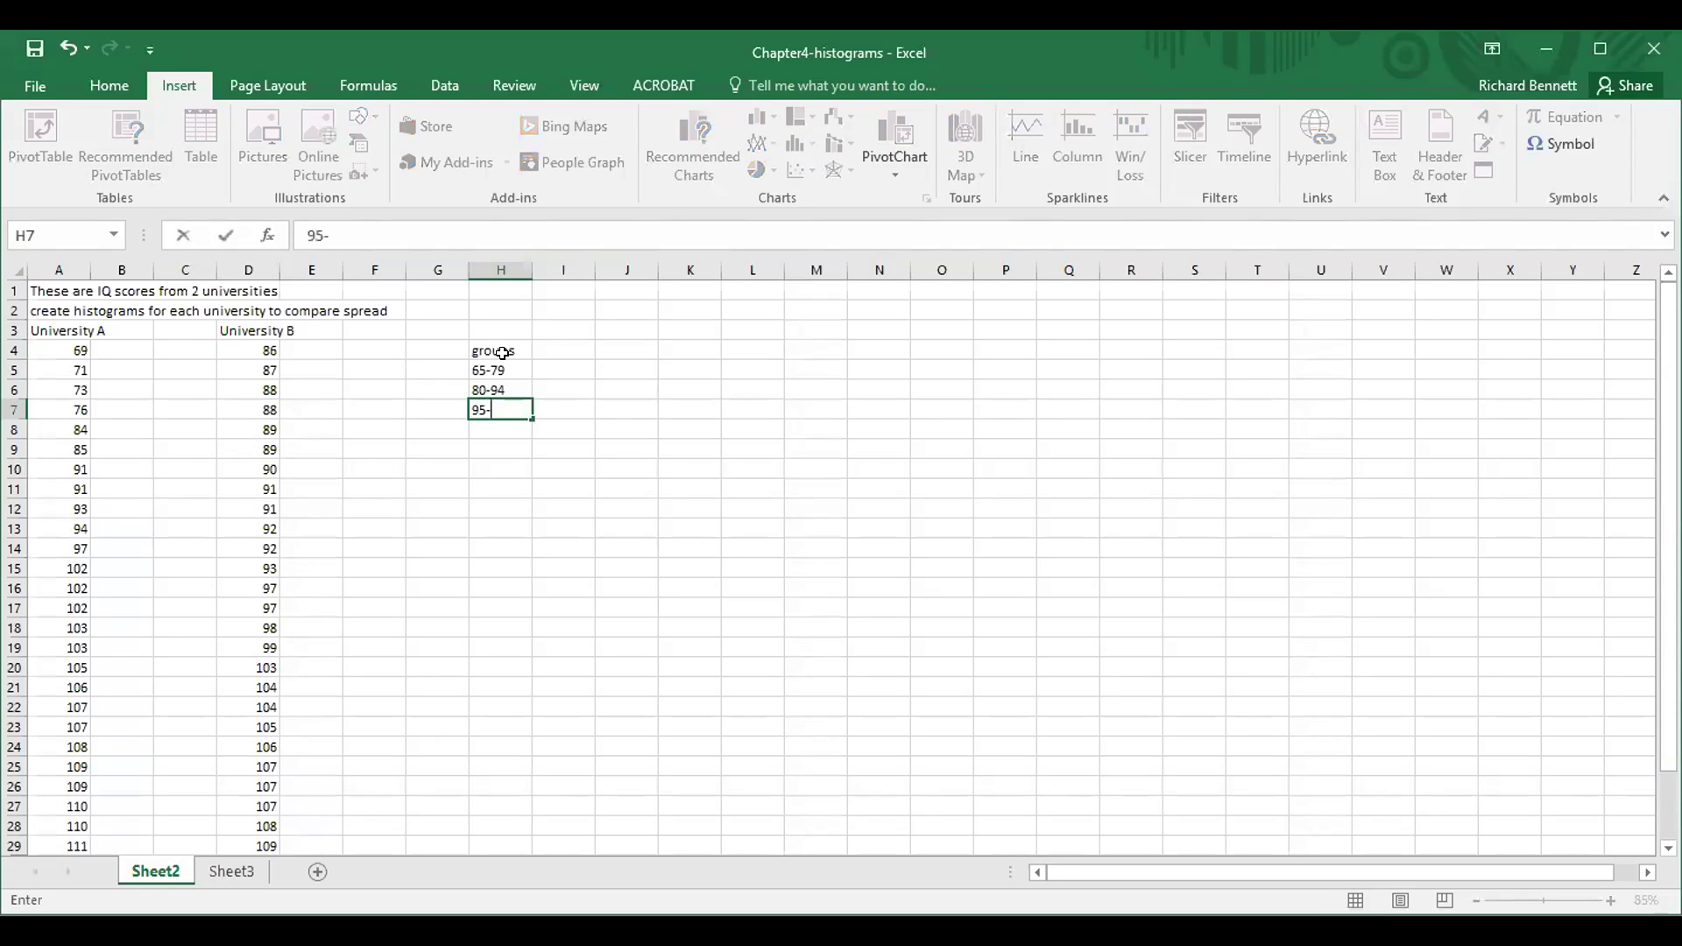
pyautogui.write('109')
pyautogui.press('Return')
pyautogui.write('110')
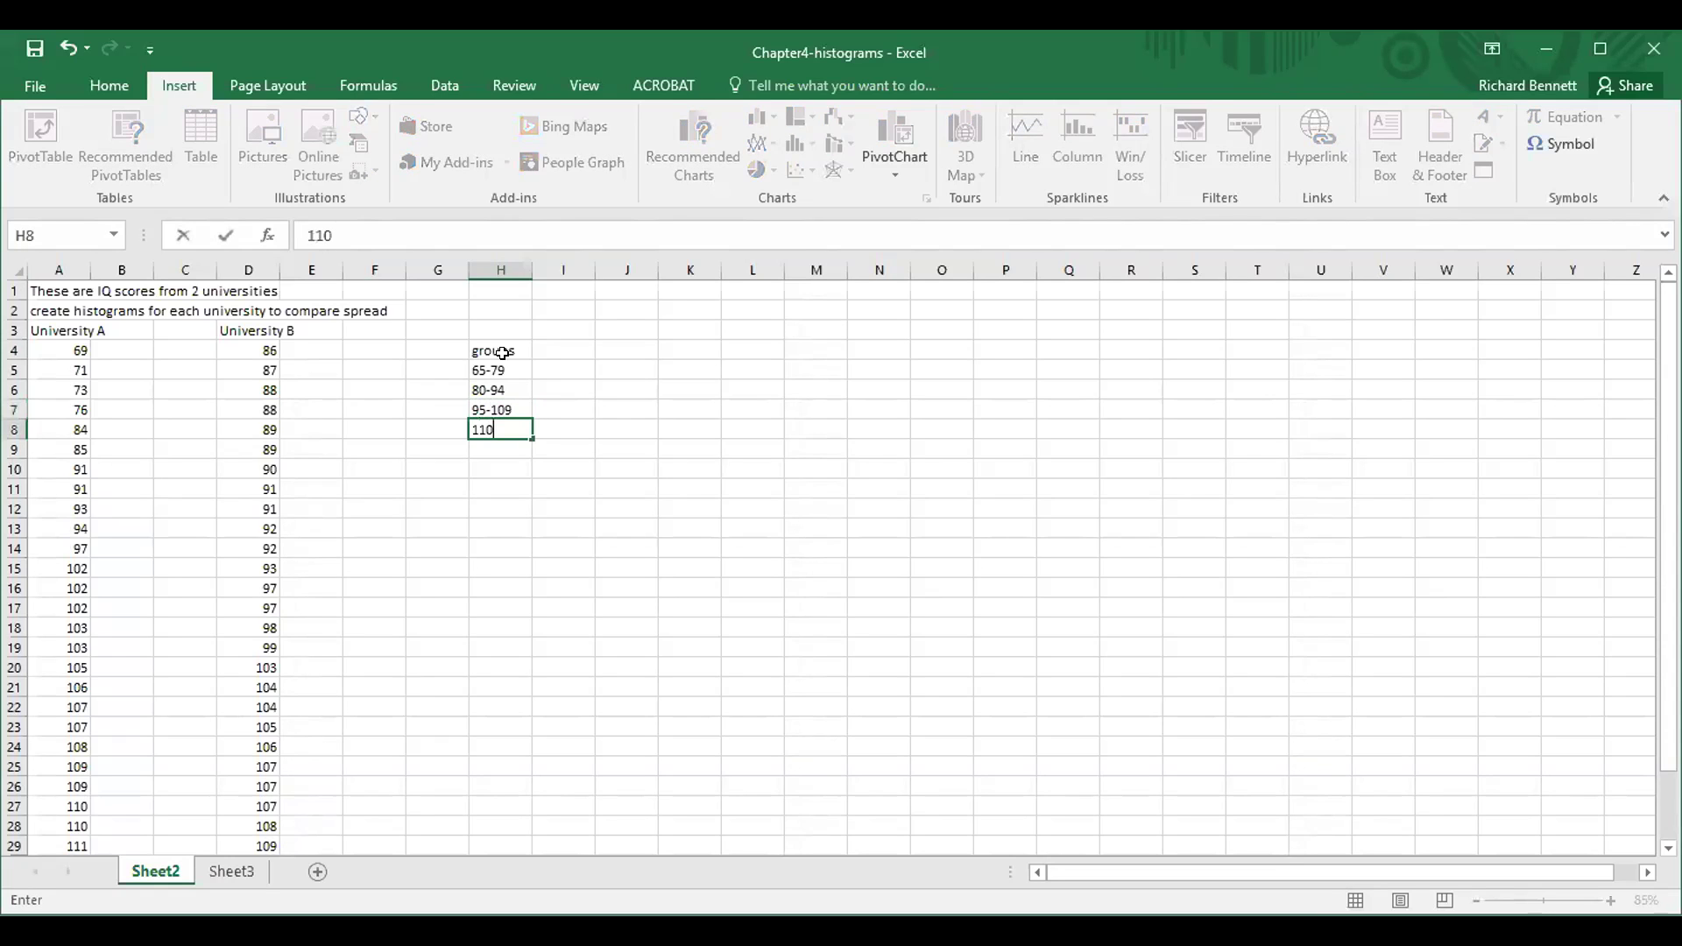
pyautogui.write('-')
pyautogui.press('Escape')
# Change the first two score groups to 10-point intervals, with 65-74 in H5 and 75-84 in H6
pyautogui.press('Up')
pyautogui.press('Up')
pyautogui.press('Up')
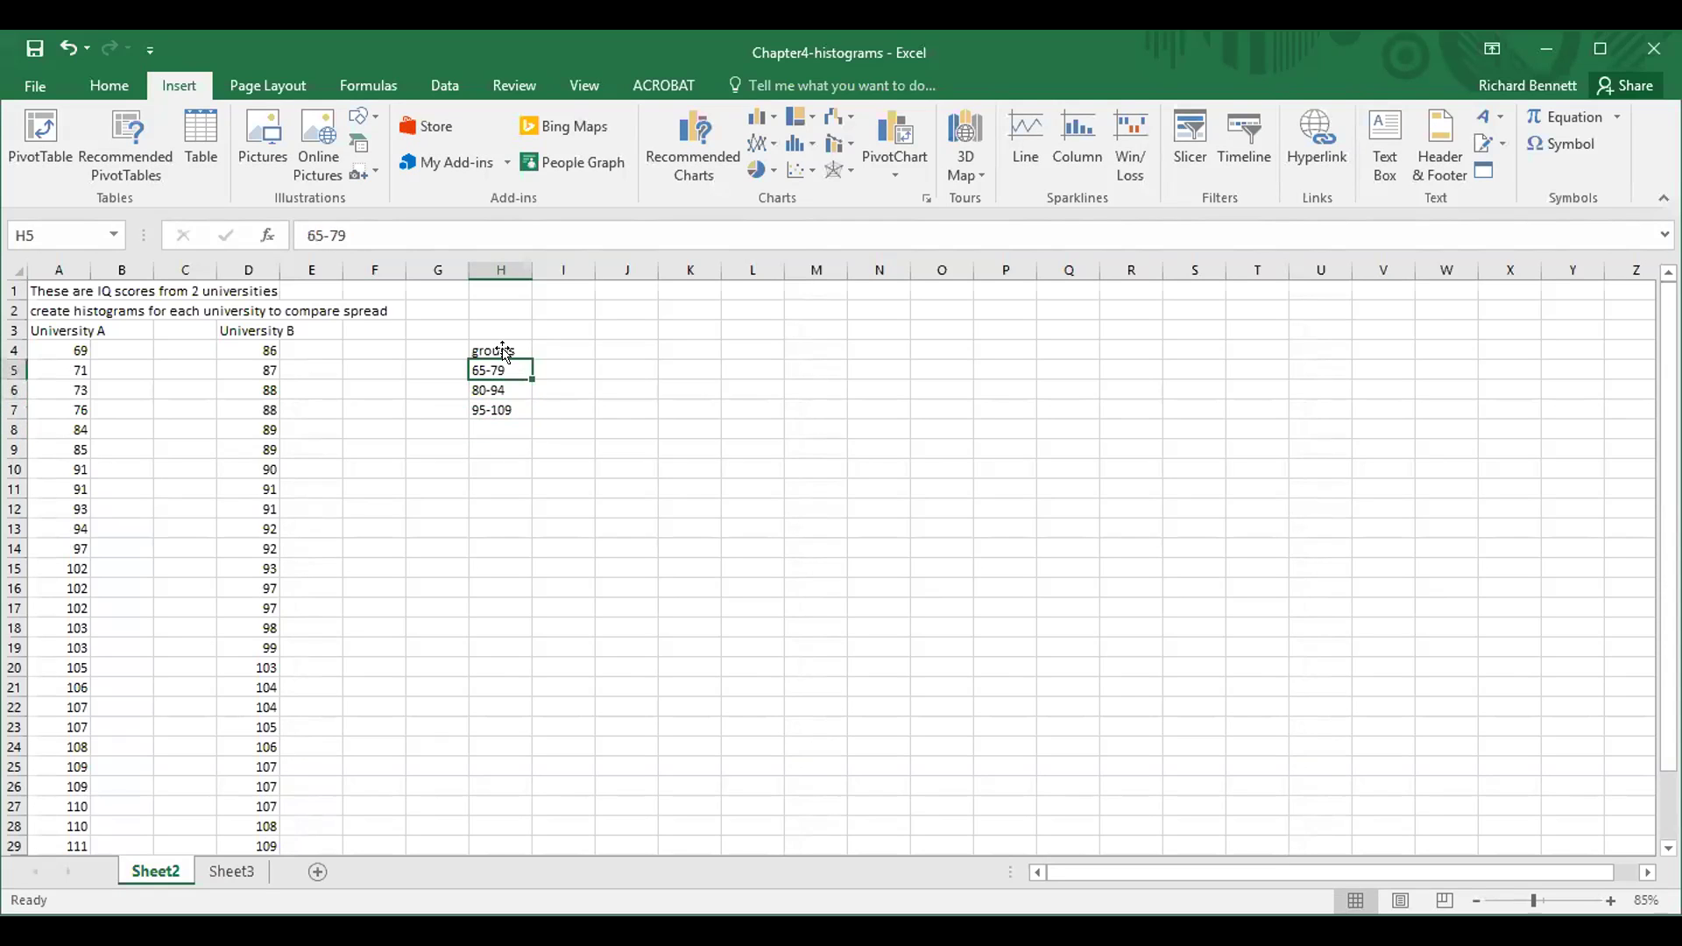
pyautogui.press('F2')
pyautogui.press('BackSpace')
pyautogui.press('BackSpace')
pyautogui.write('74')
pyautogui.press('Return')
pyautogui.write('8')
pyautogui.press('BackSpace')
pyautogui.write('75-84')
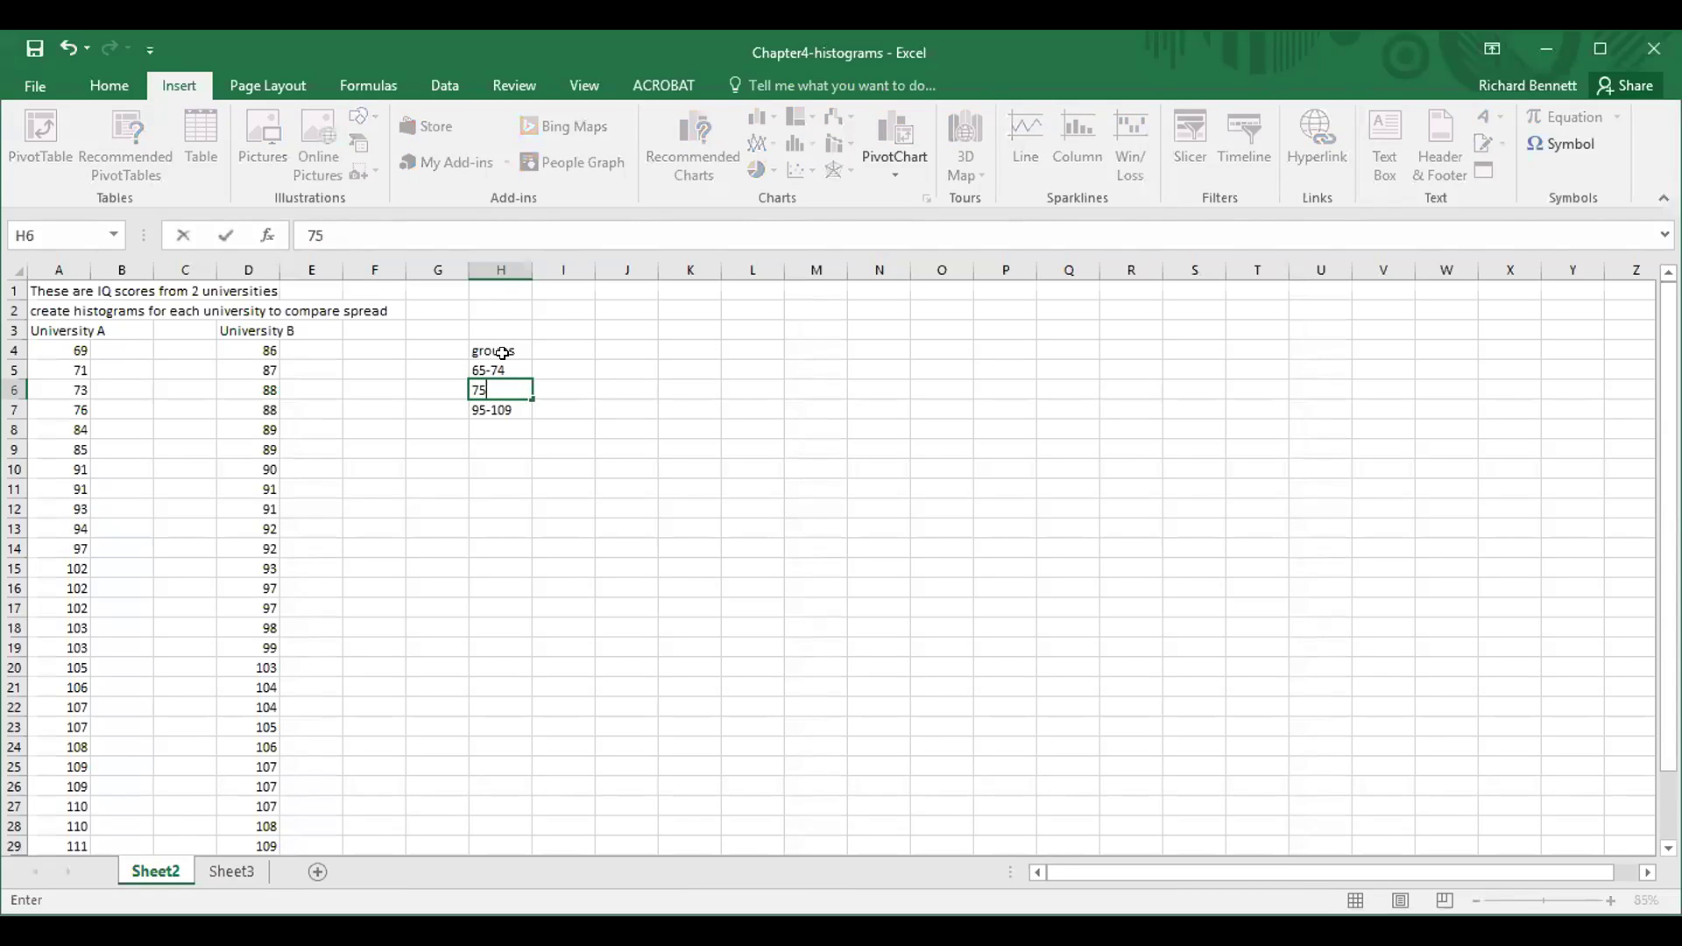
pyautogui.press('Return')
# Continue the groups in cells H7 to H10 with 85-94, 95-104, 105-114 and 115-124
pyautogui.write('85')
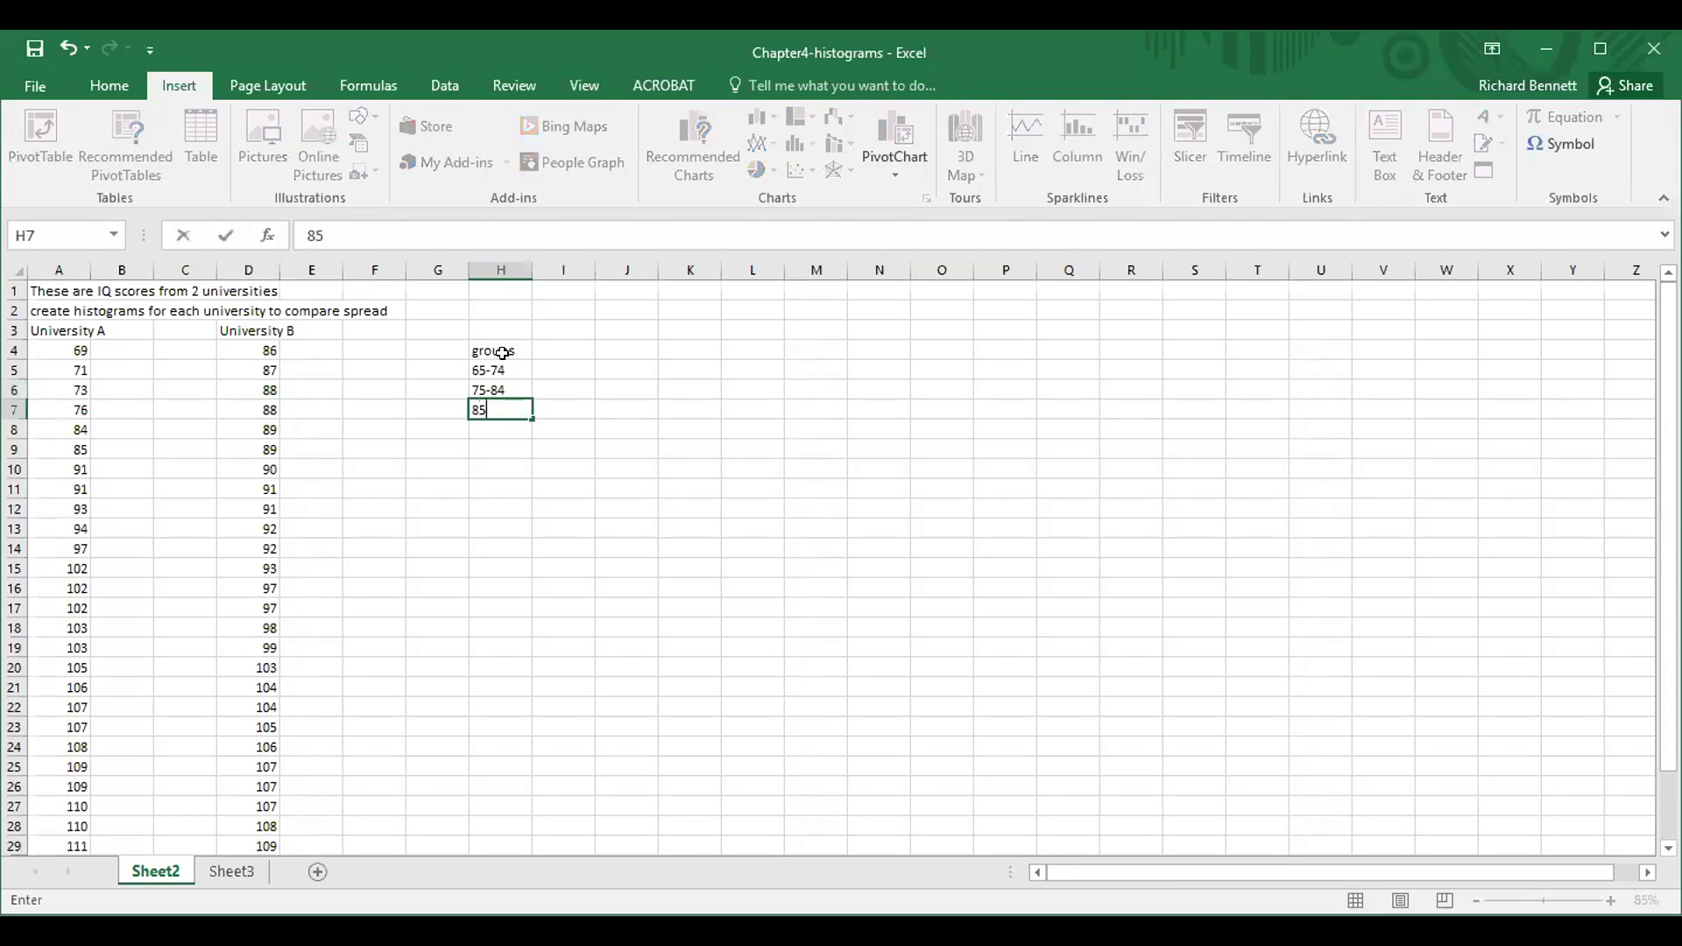
pyautogui.write('-94')
pyautogui.press('Return')
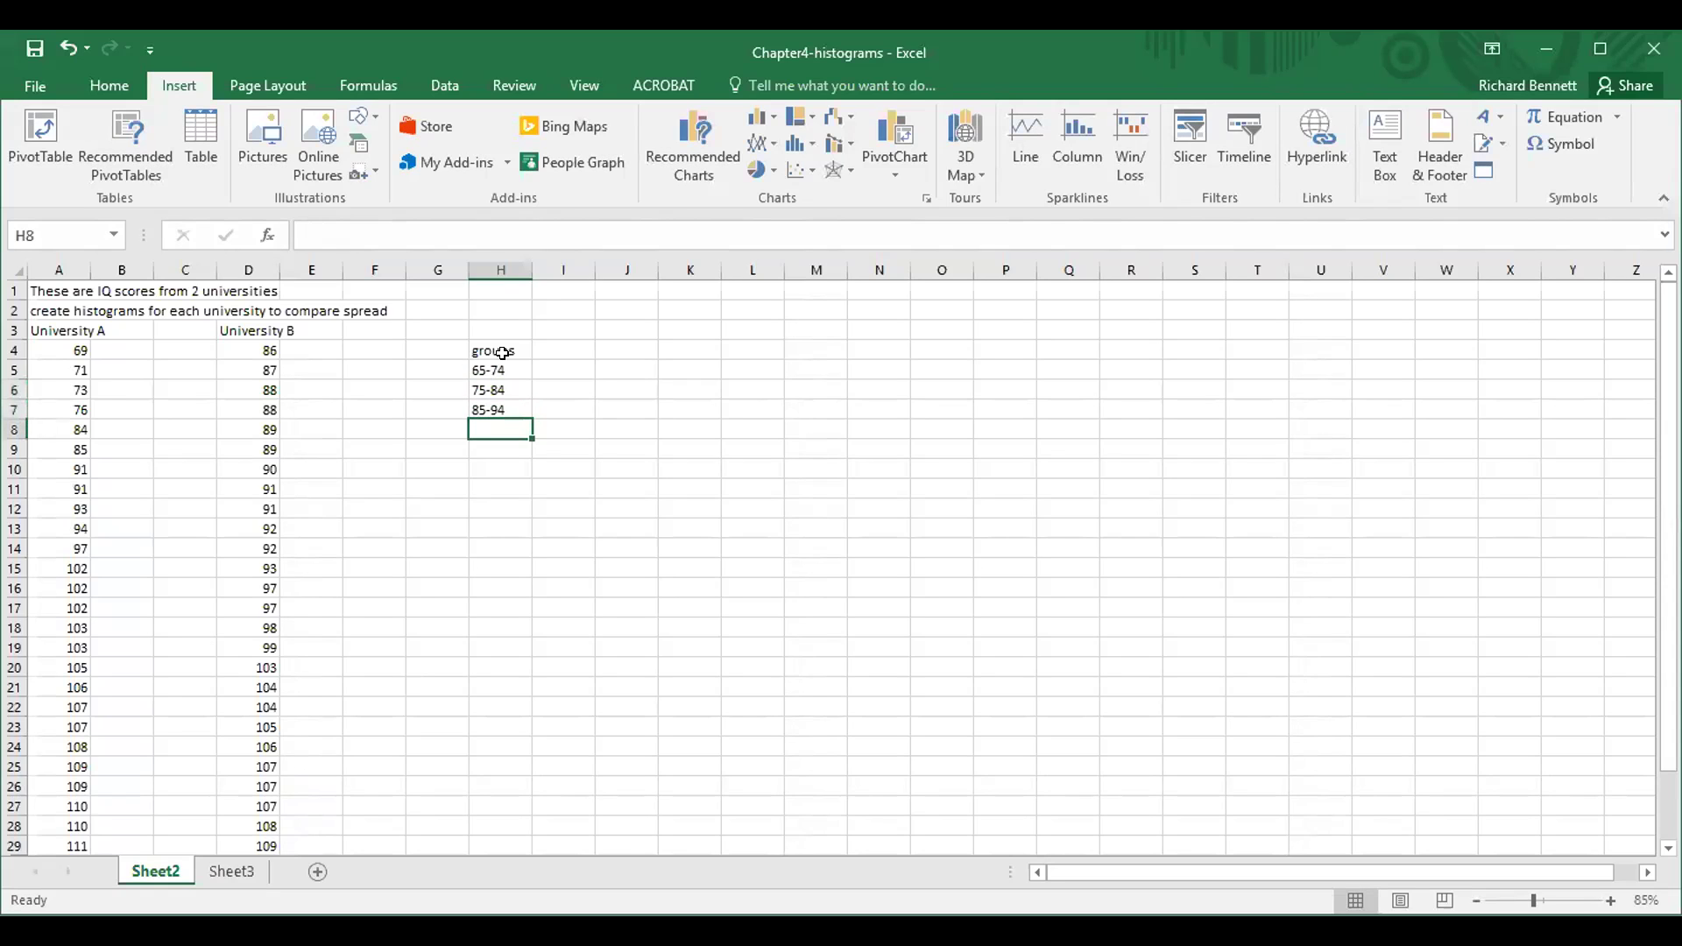
pyautogui.write('95-')
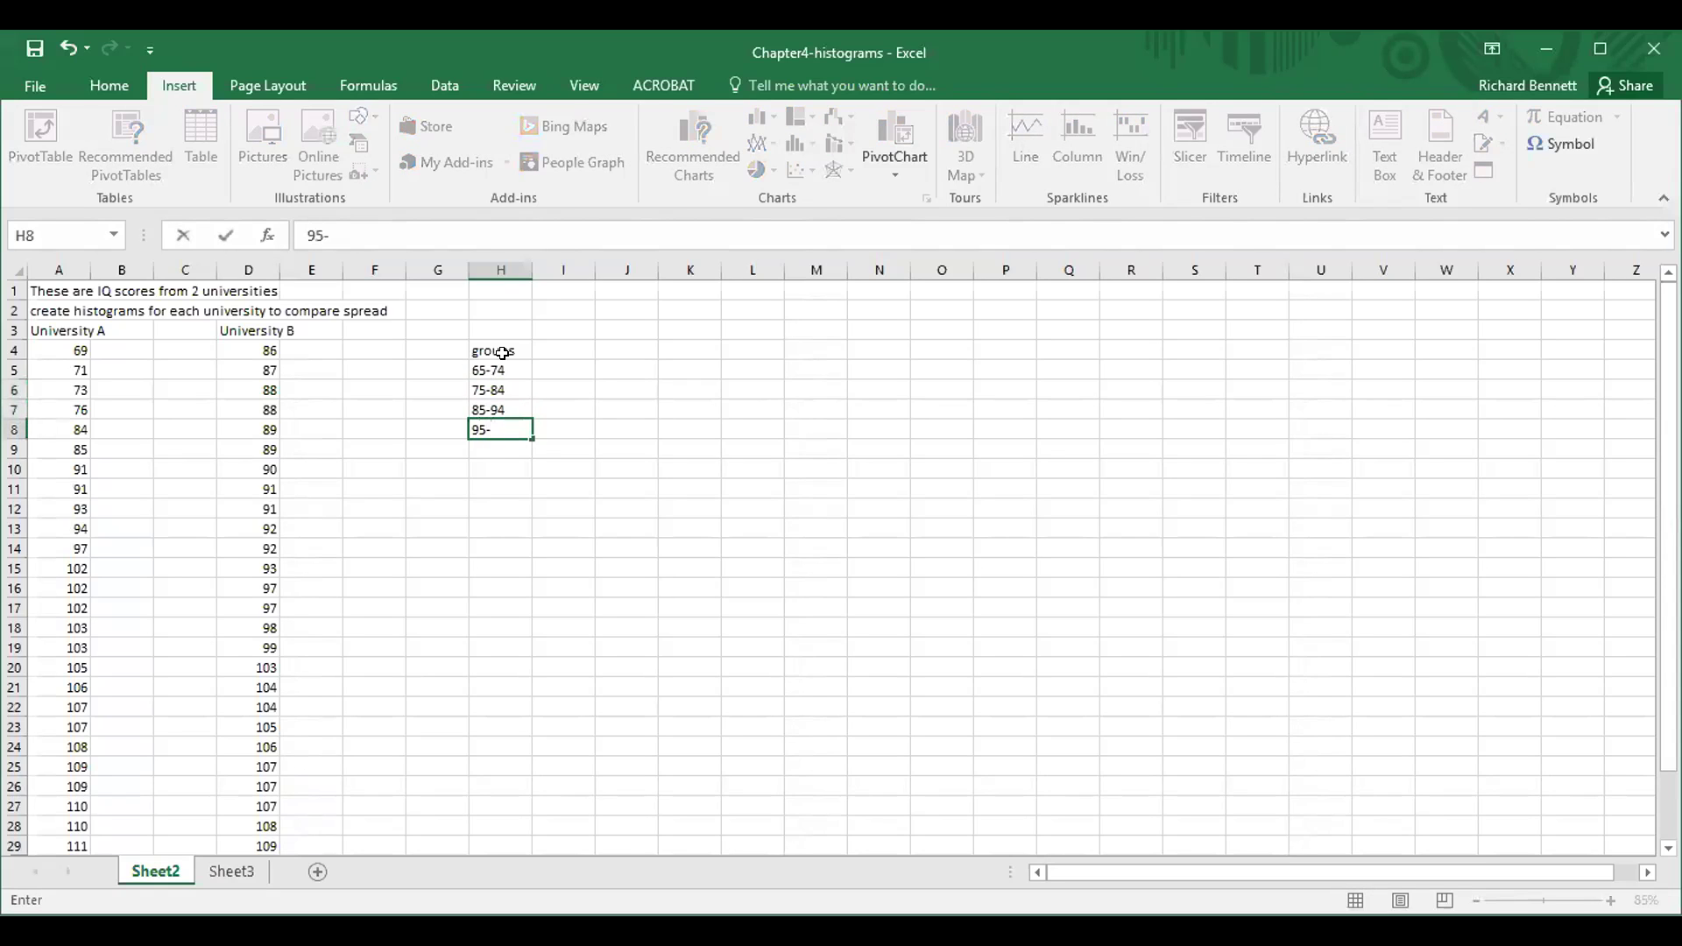
pyautogui.write('104')
pyautogui.press('Return')
pyautogui.write('10')
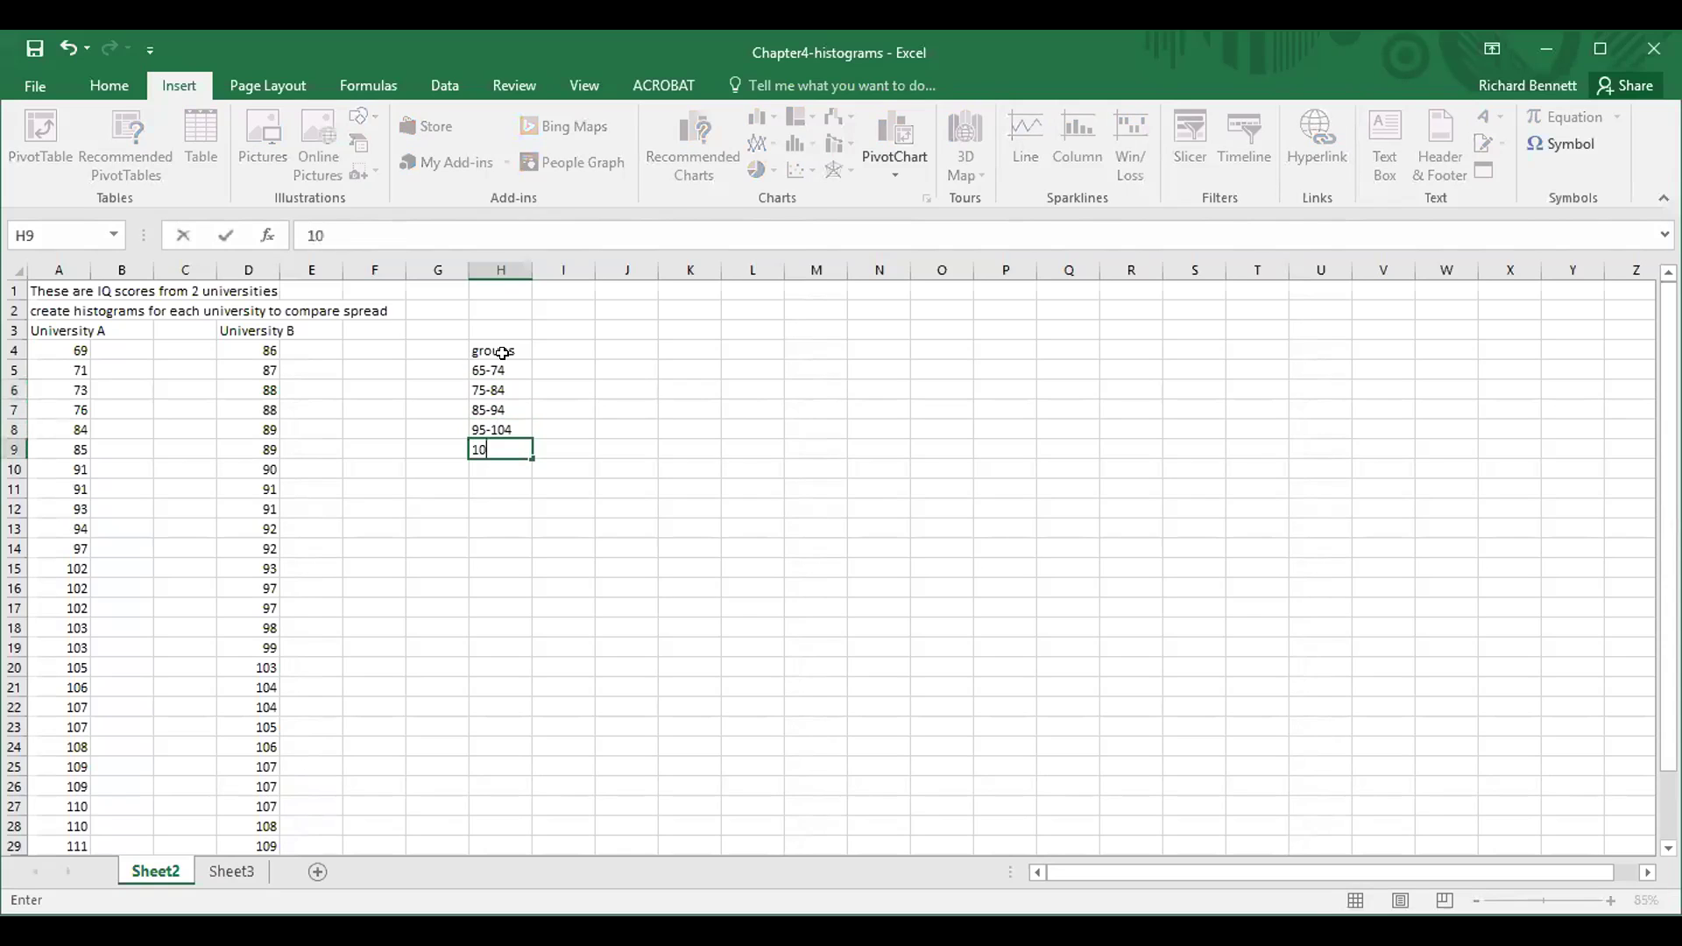
pyautogui.write('5-114')
pyautogui.press('Return')
pyautogui.write('115-')
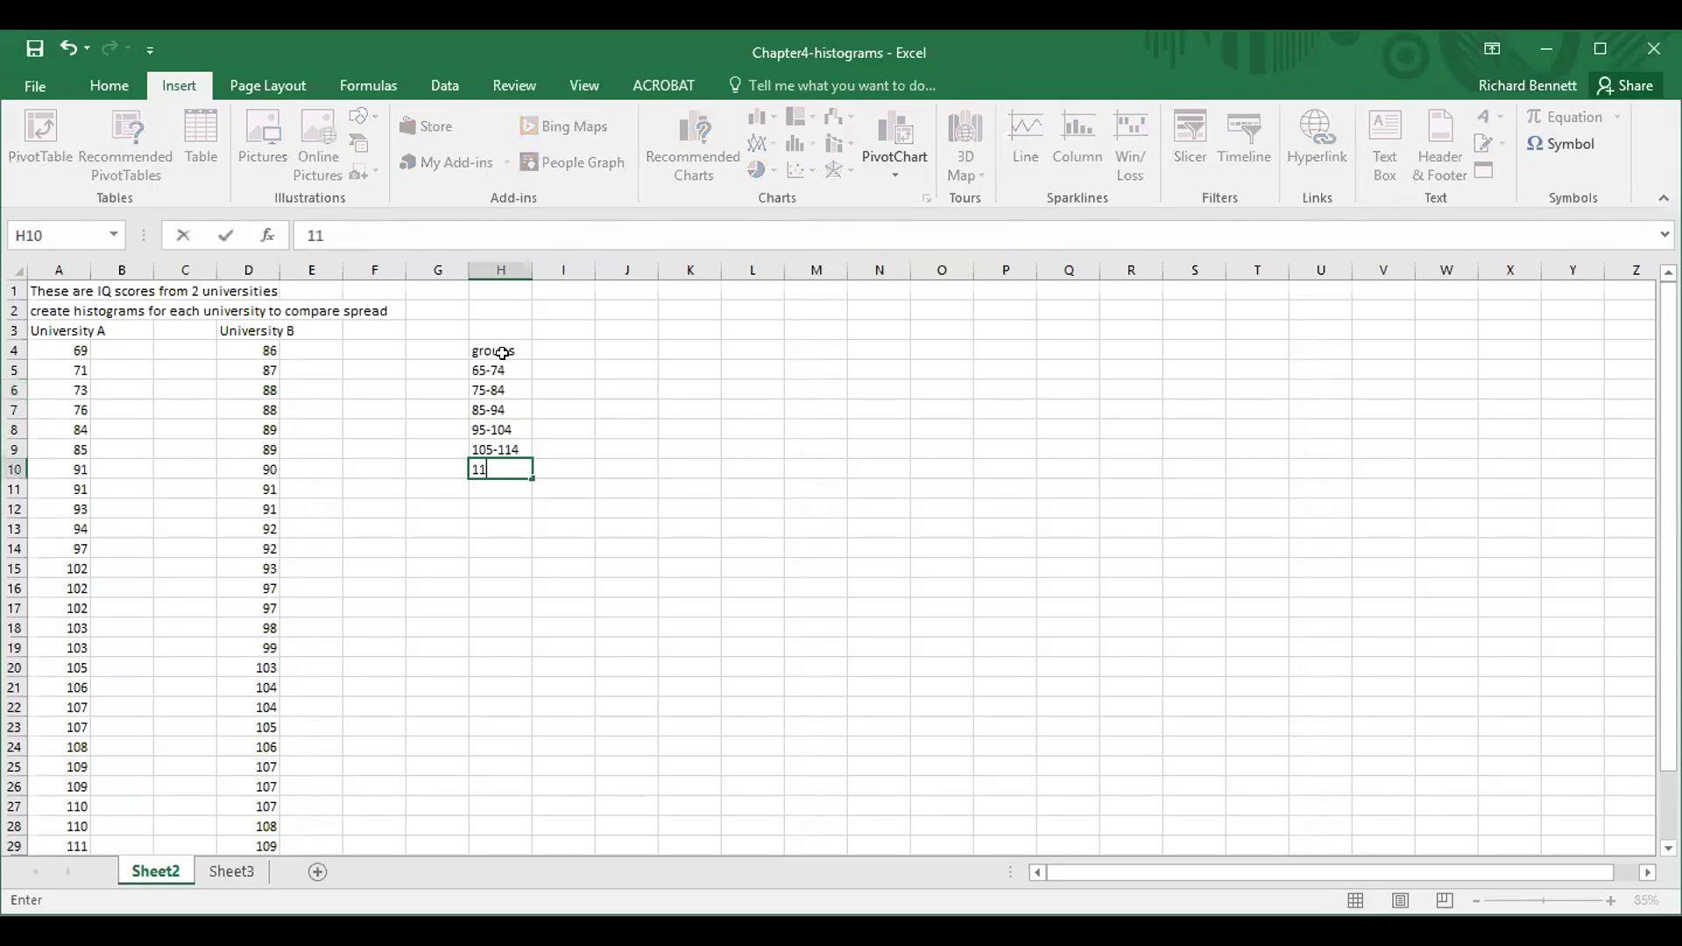
pyautogui.write('124')
pyautogui.press('Return')
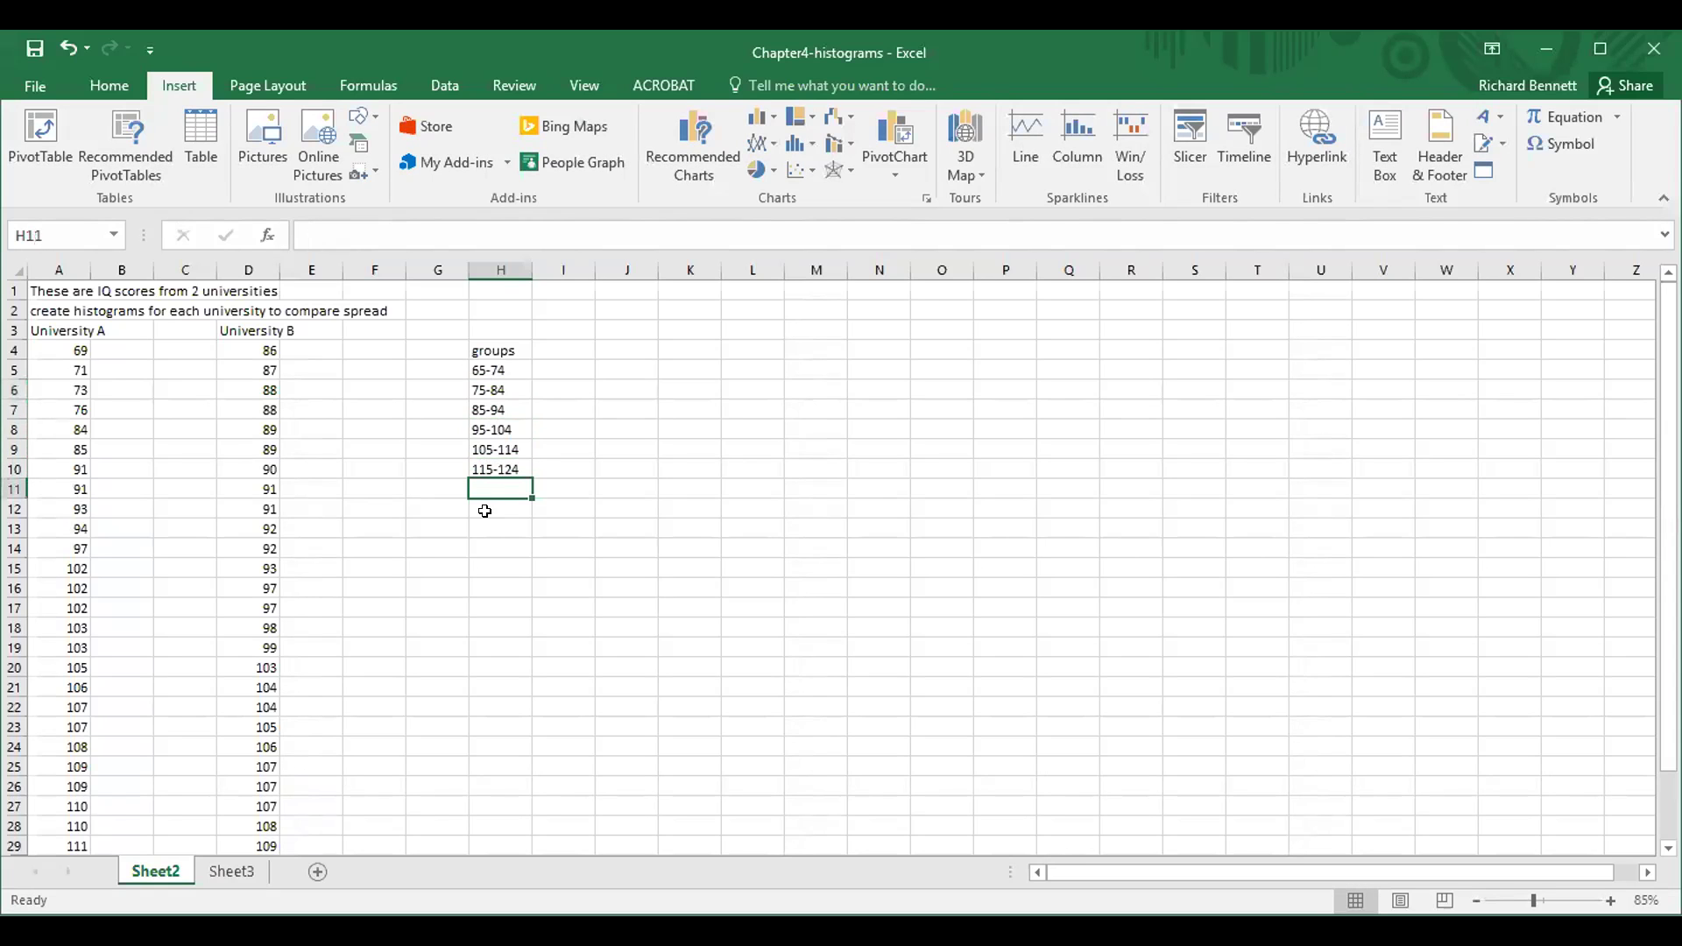
# Add the last score group, 125-134, in cell H11 and review the complete list of groups
pyautogui.scroll(-3, 481, 510)
pyautogui.scroll(3, 167, 664)
pyautogui.write('125')
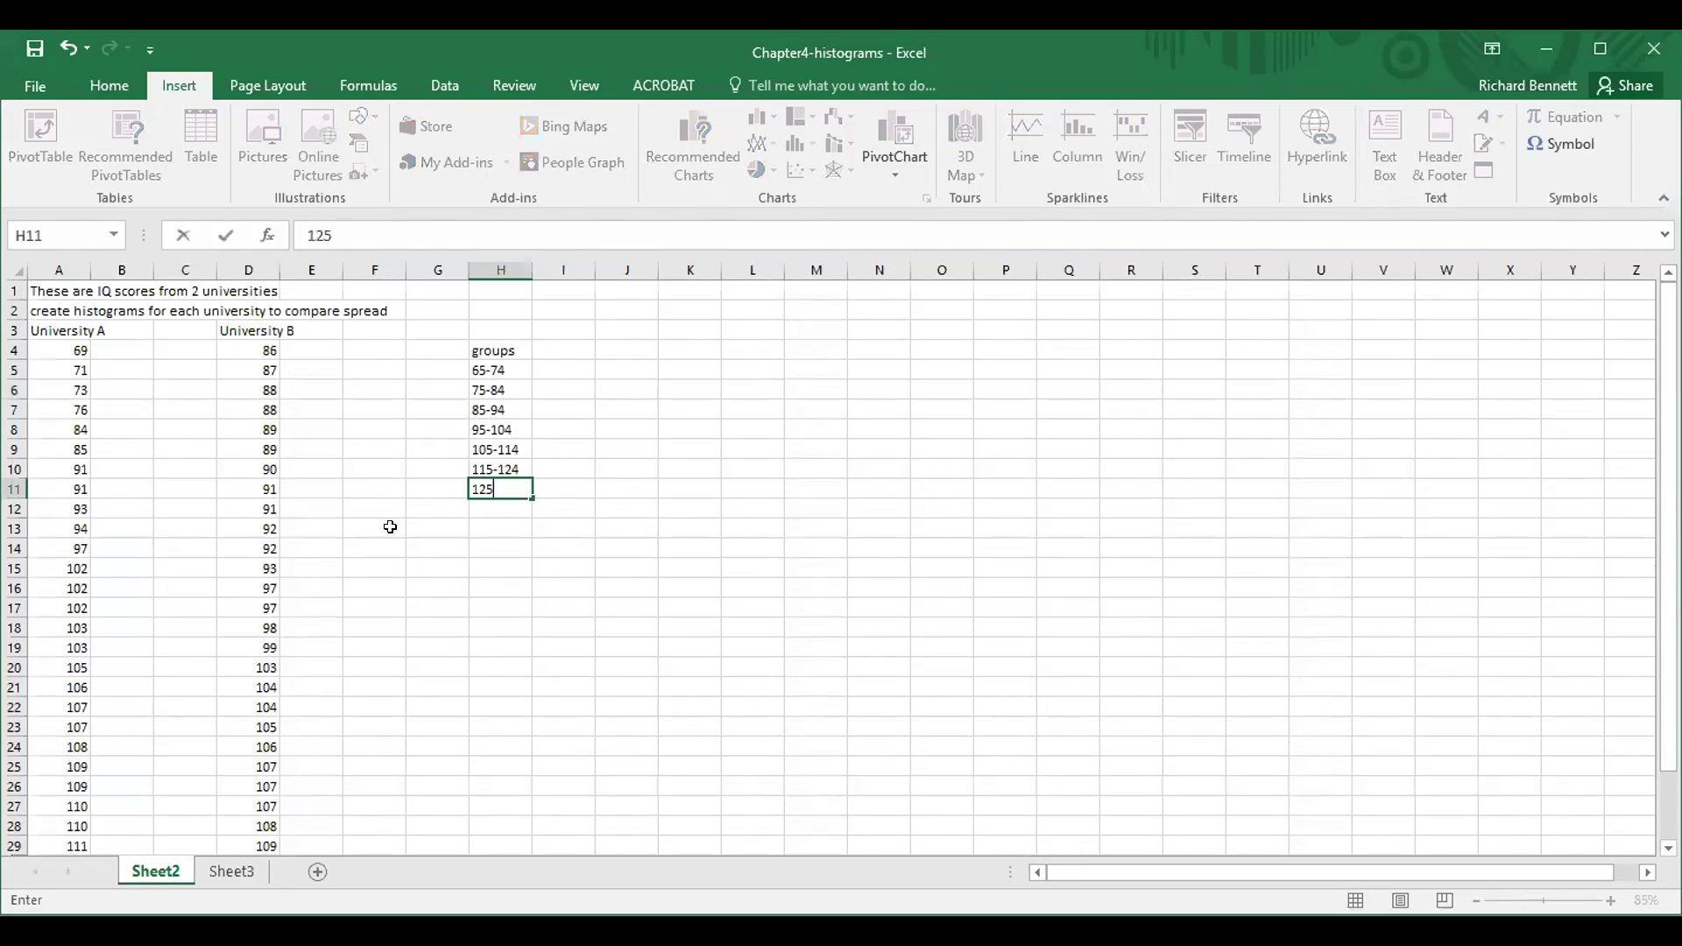
pyautogui.write('-134')
pyautogui.hotkey('shift', 'Up')
pyautogui.hotkey('shift', 'Up')
pyautogui.hotkey('shift', 'Up')
pyautogui.hotkey('shift', 'Up')
pyautogui.hotkey('shift', 'Up')
pyautogui.hotkey('shift', 'Up')
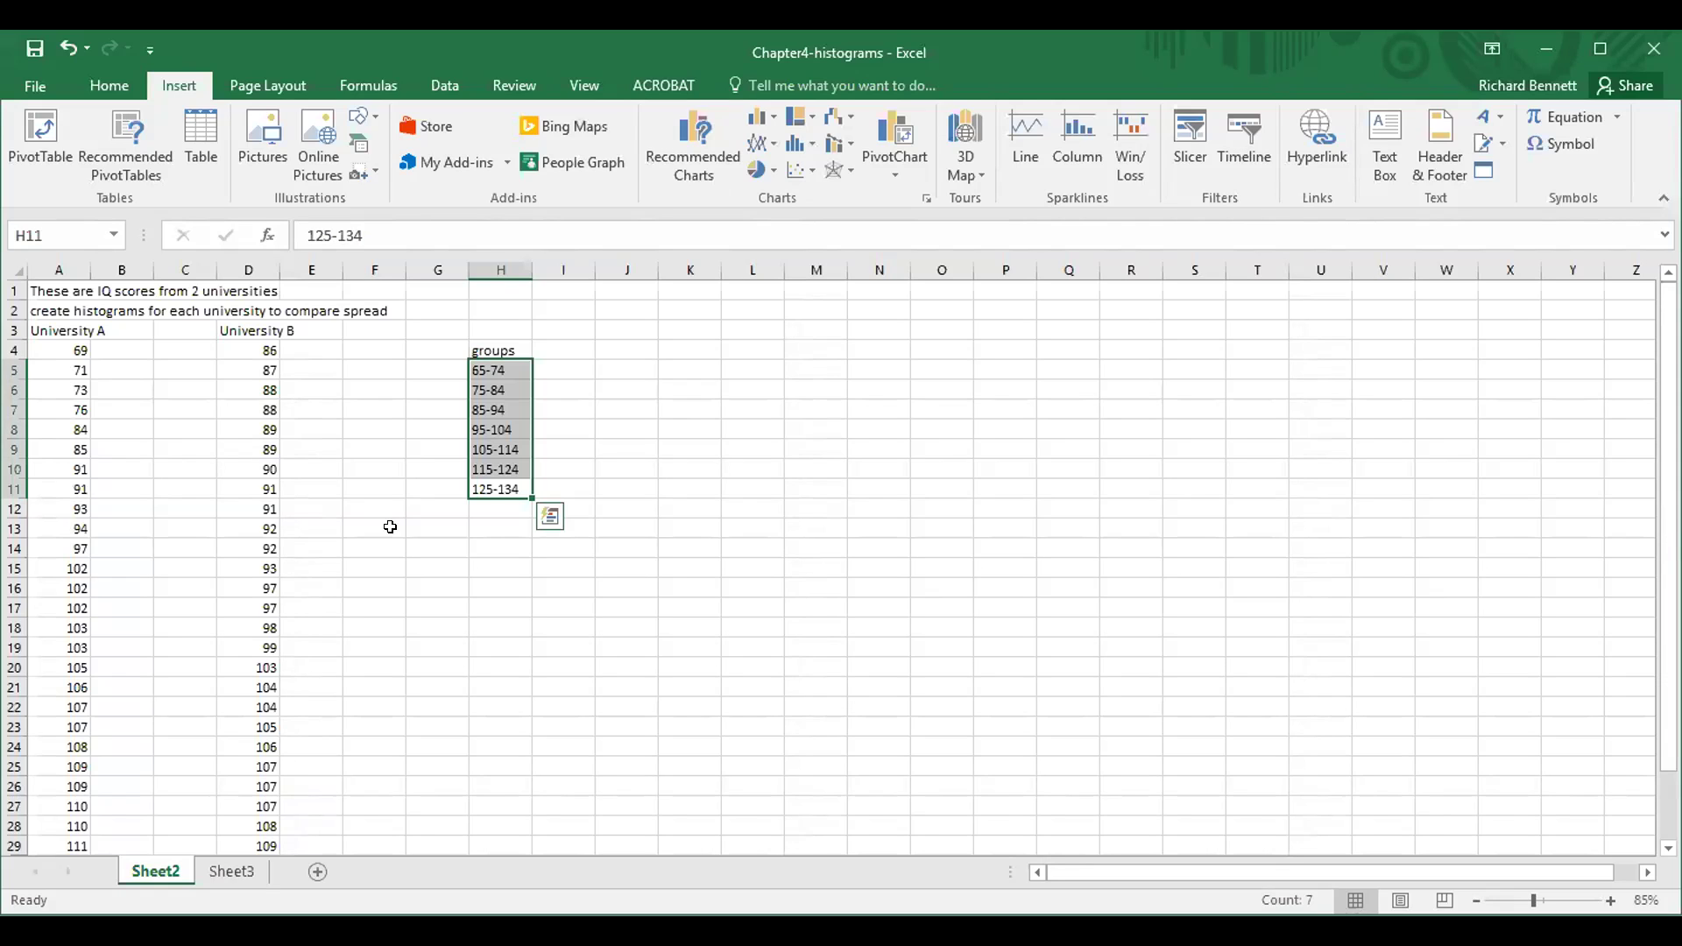
pyautogui.click(552, 353)
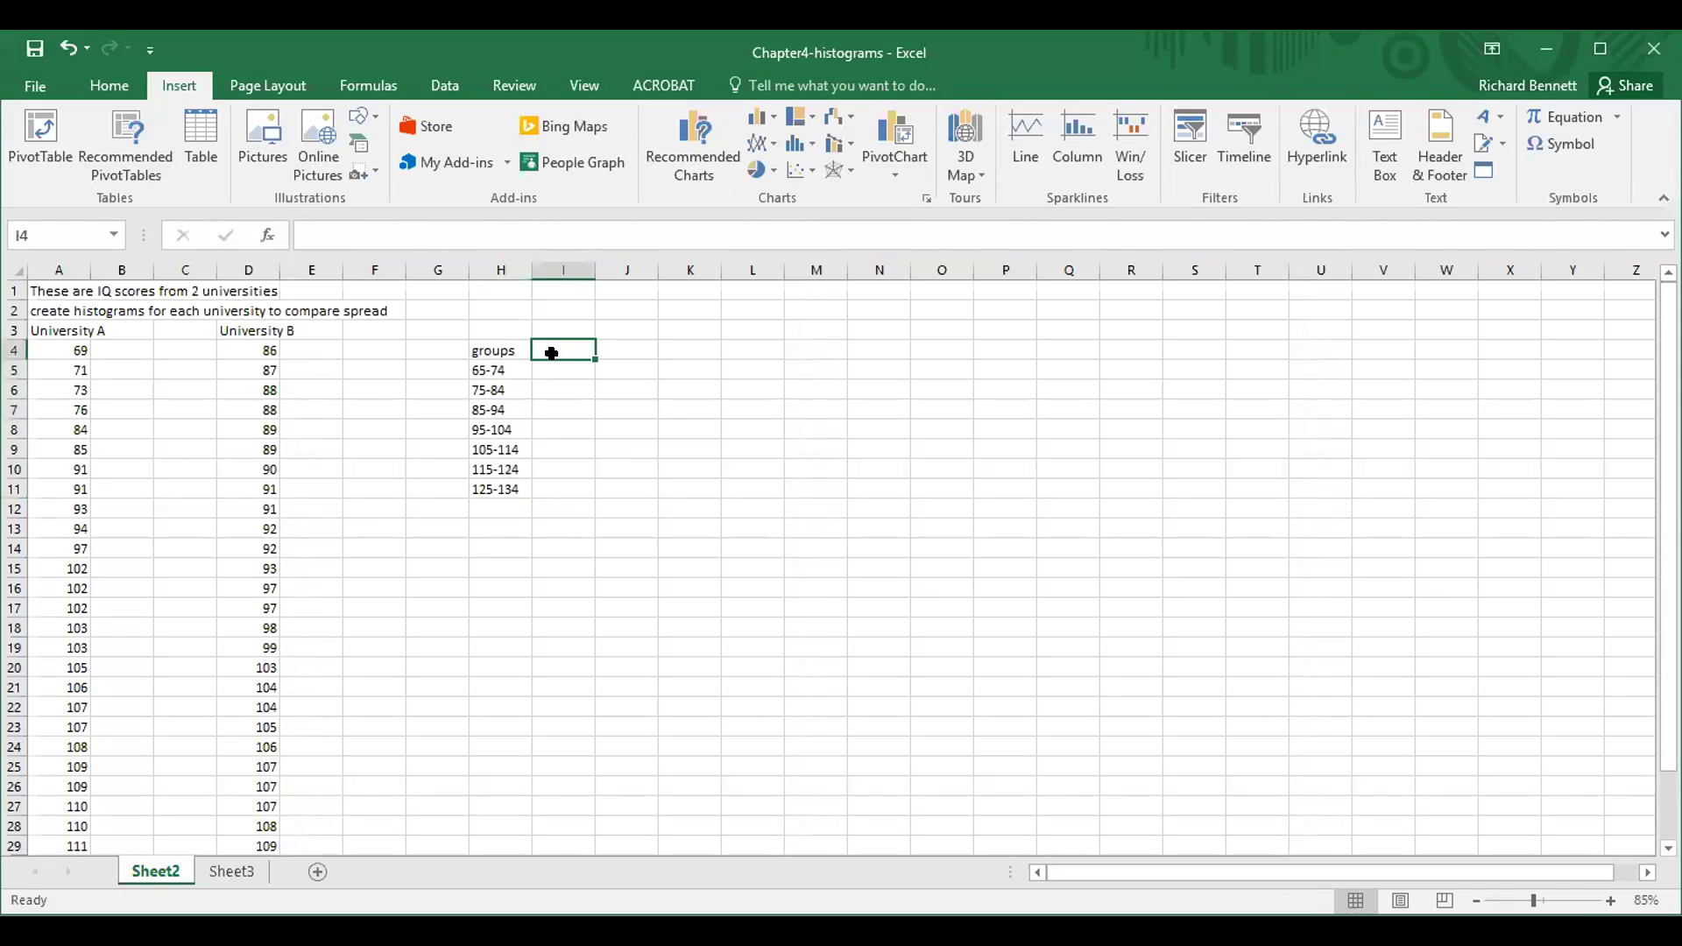
# Add the heading "freq dist" in cell I4 next to the groups heading
pyautogui.write('freq')
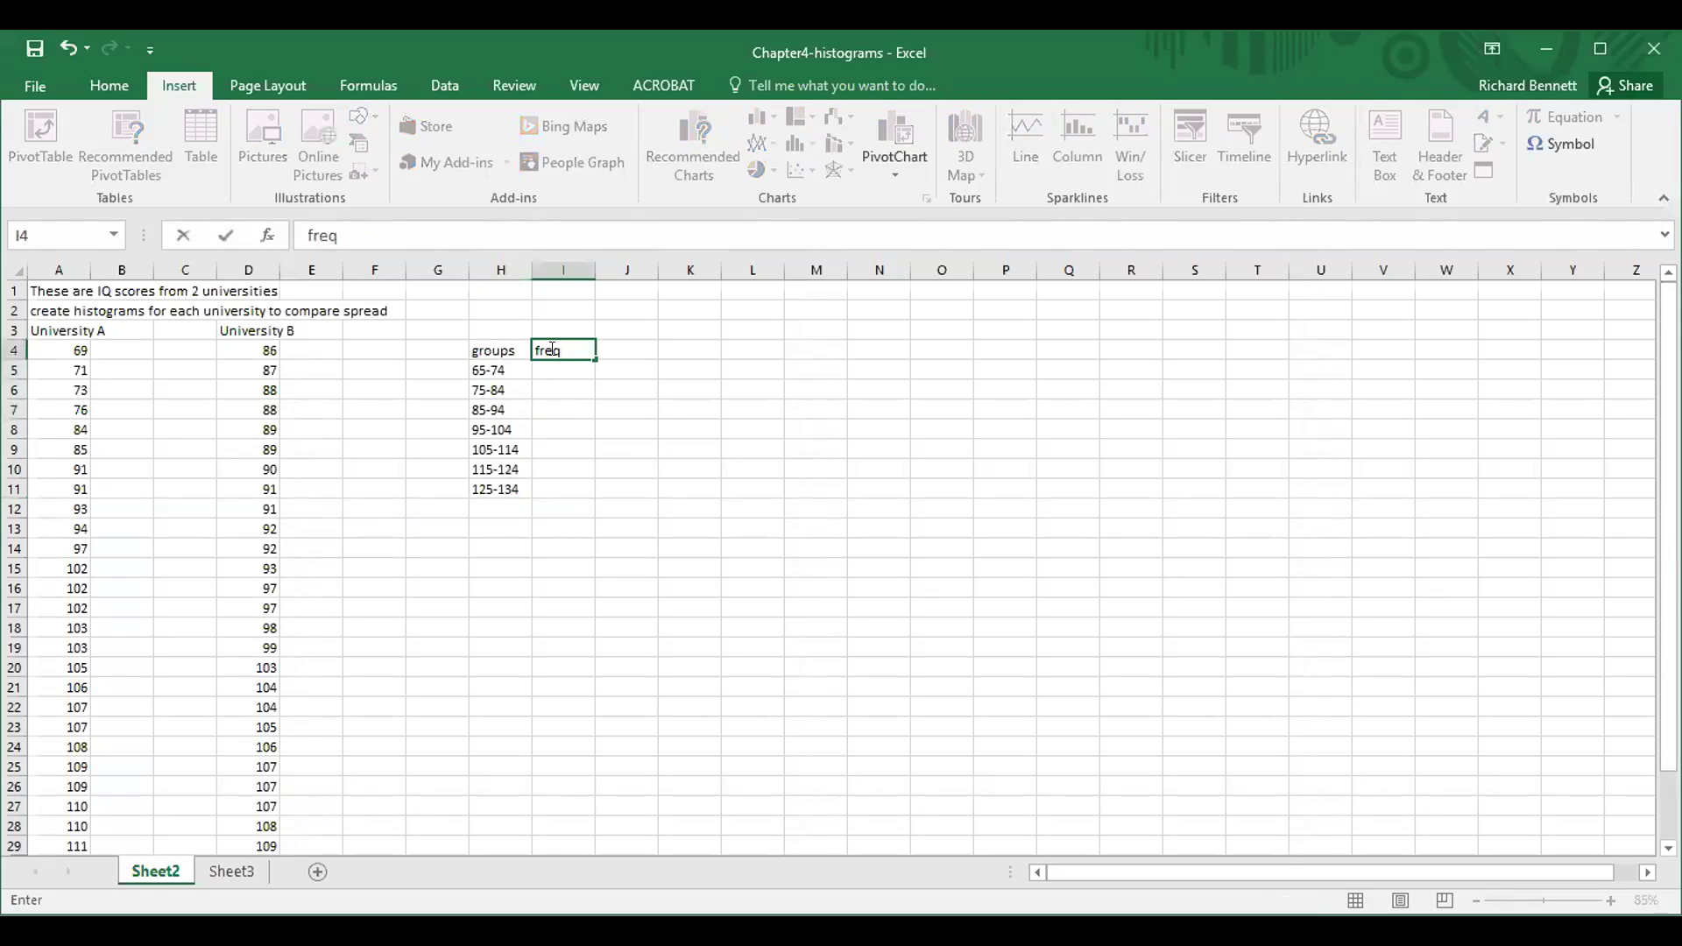
pyautogui.write(' dist')
pyautogui.press('Return')
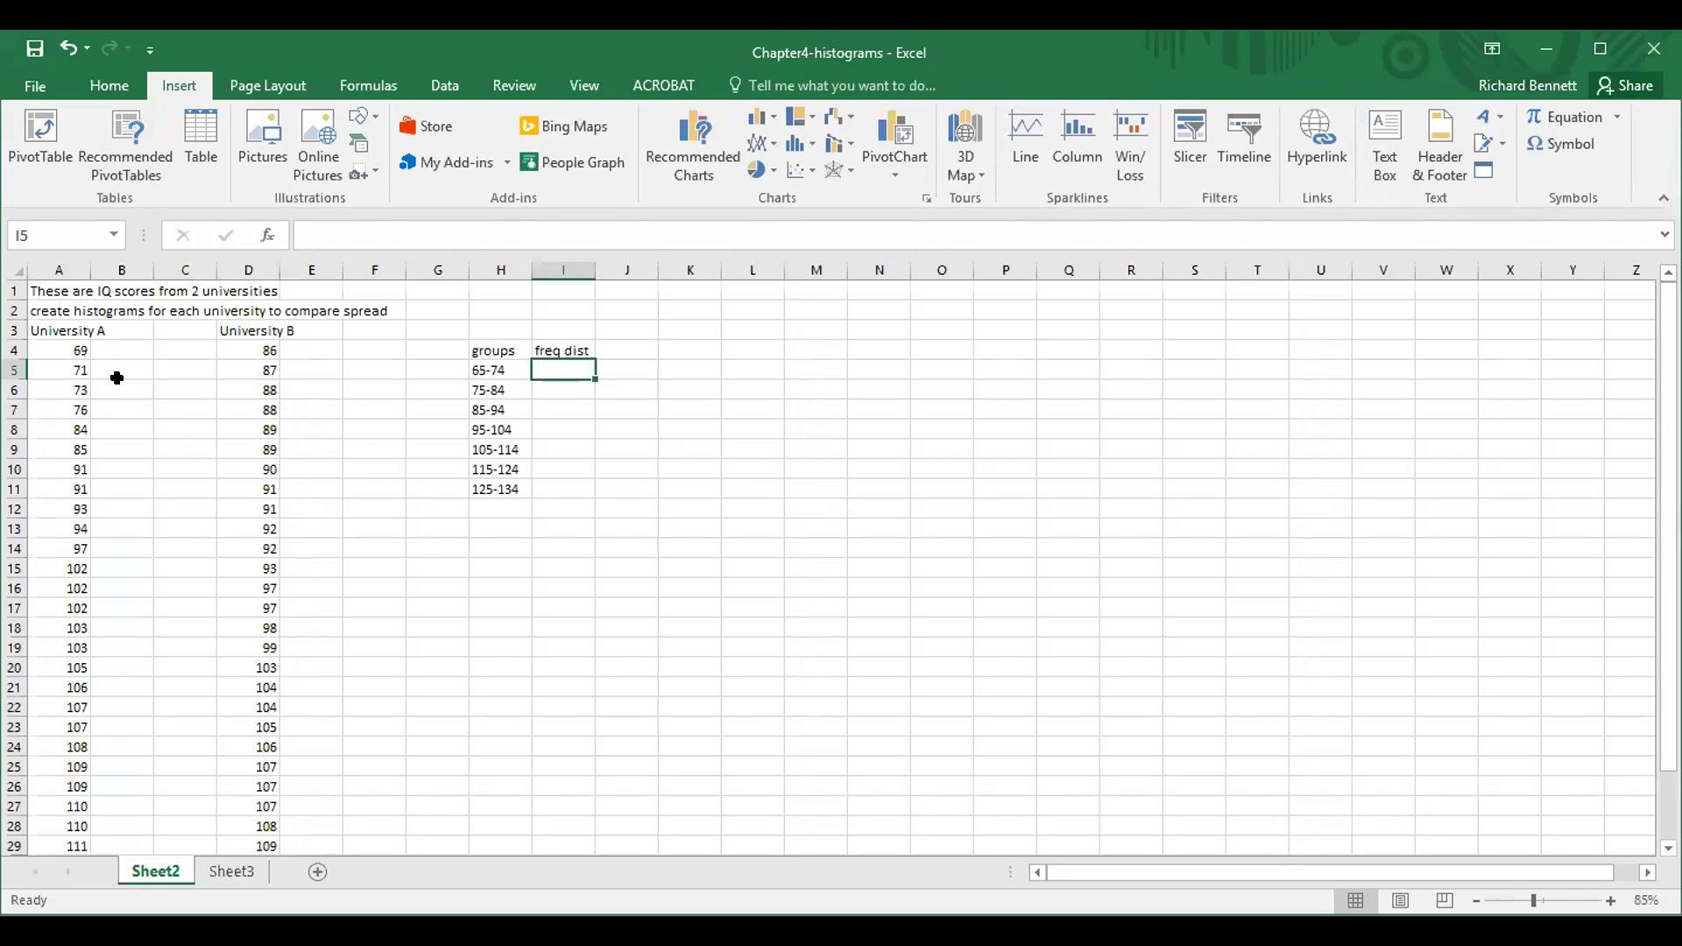
# Count University A's scores in the 65-74 and 75-84 groups and enter 3 in I5 and 2 in I6
pyautogui.click(62, 348)
pyautogui.moveTo(62, 348); pyautogui.dragTo(53, 385)
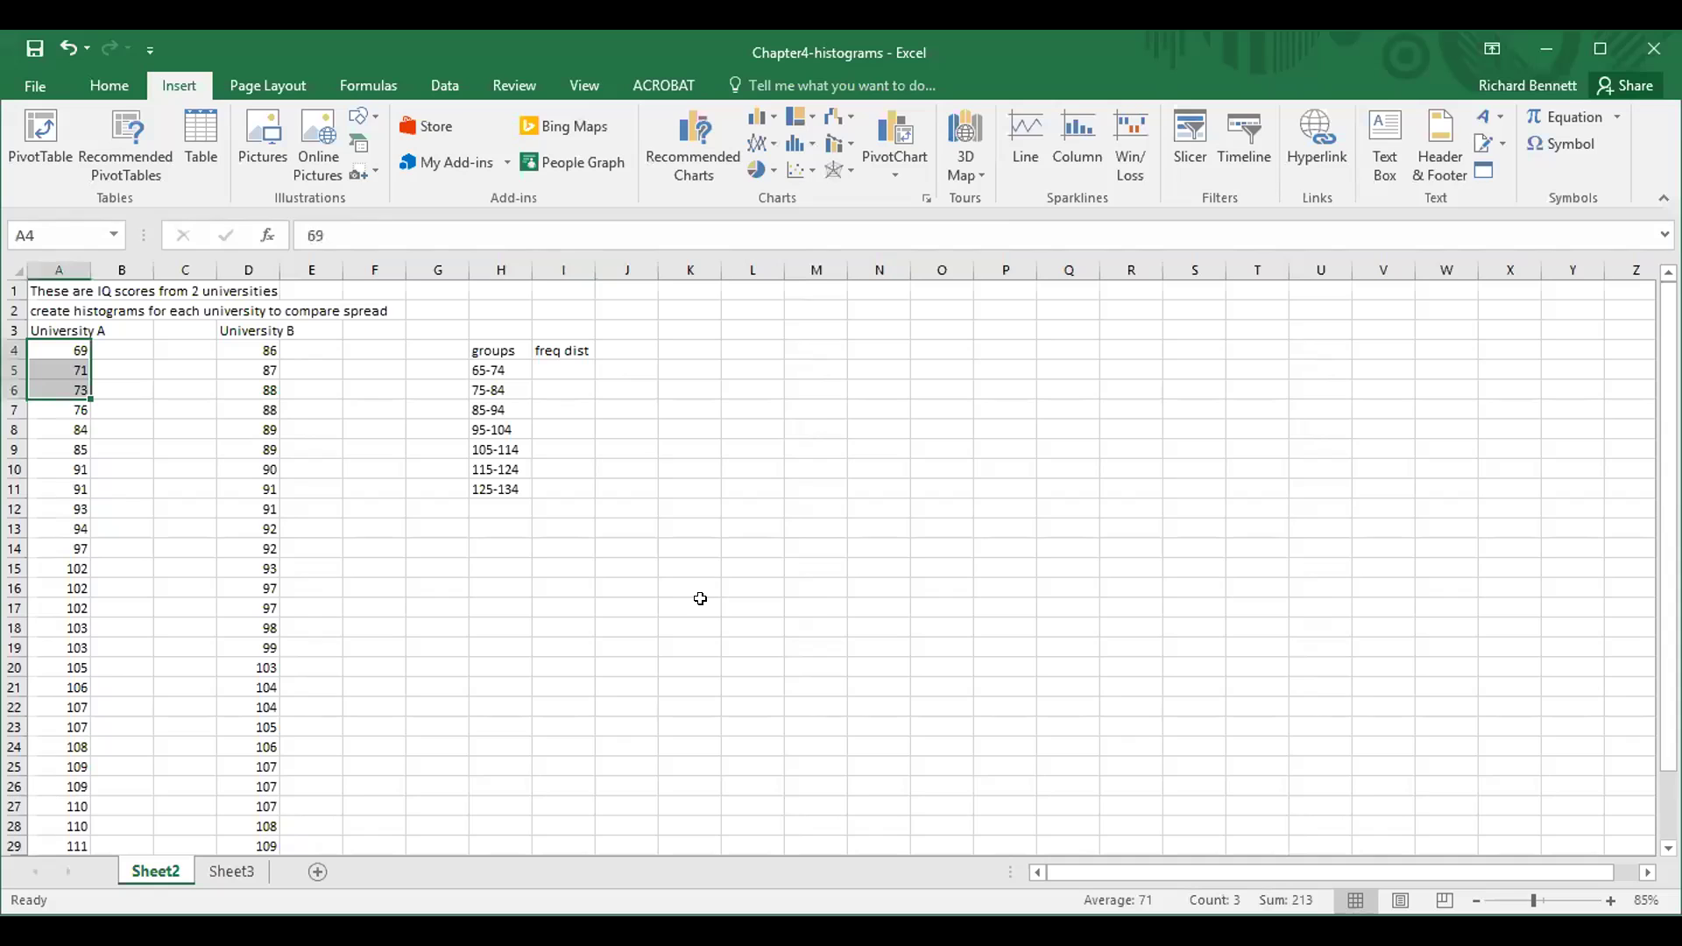
pyautogui.click(573, 371)
pyautogui.write('3')
pyautogui.press('Return')
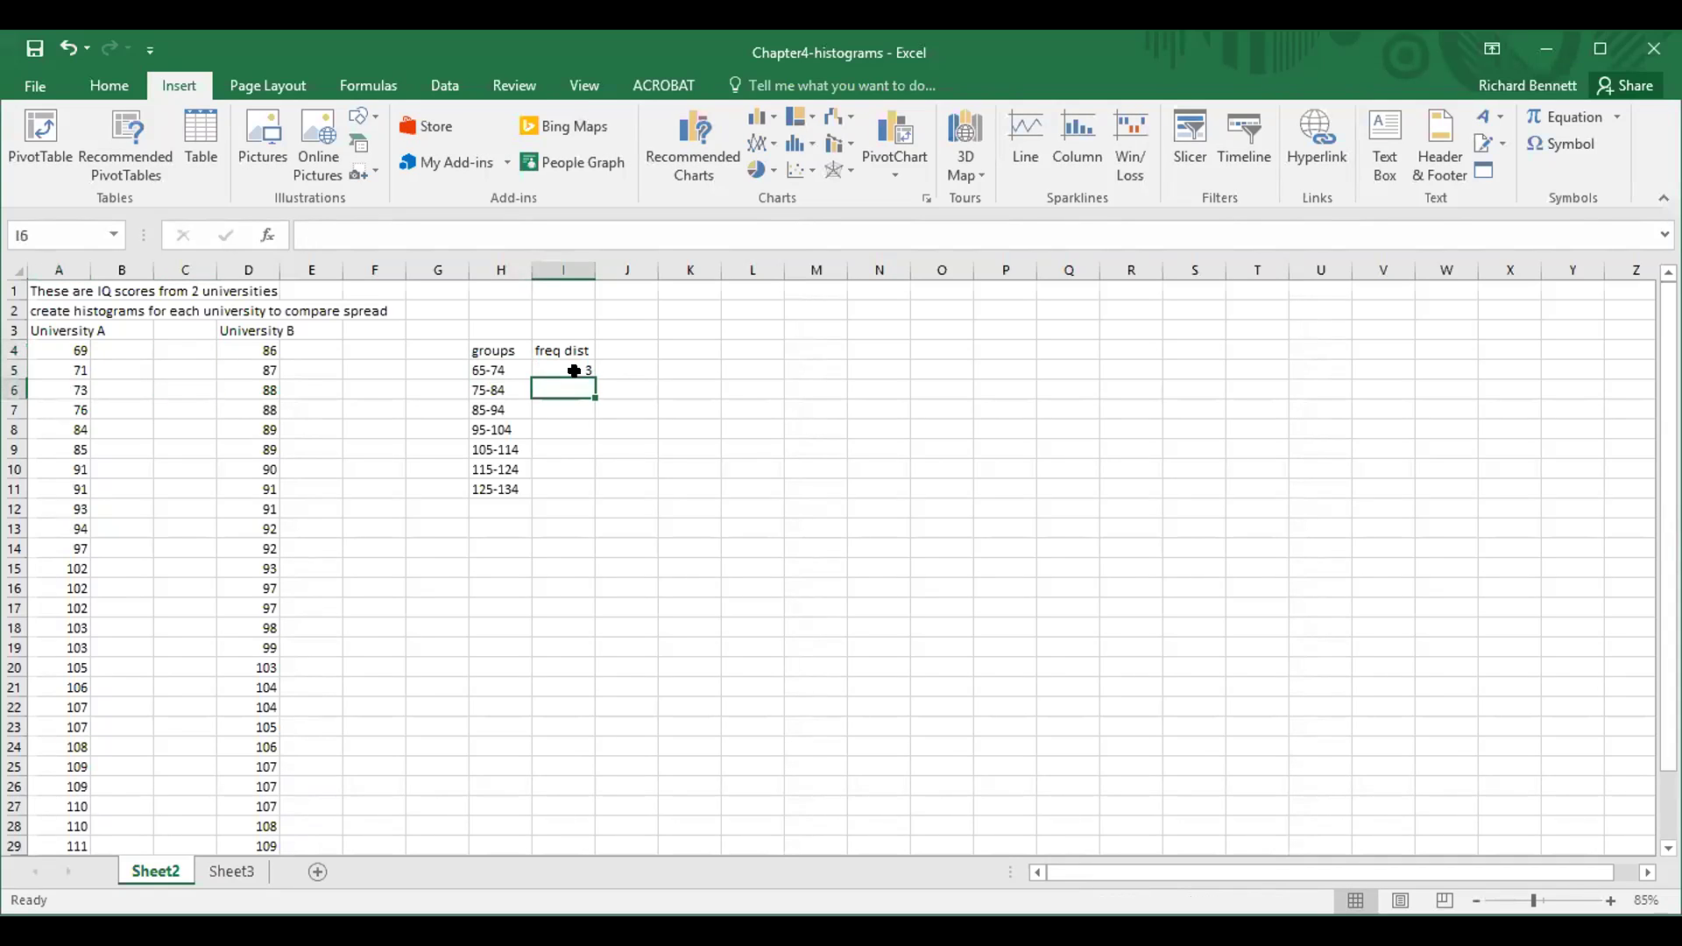
pyautogui.moveTo(62, 408); pyautogui.dragTo(66, 429)
pyautogui.click(541, 386)
pyautogui.write('2')
pyautogui.press('Return')
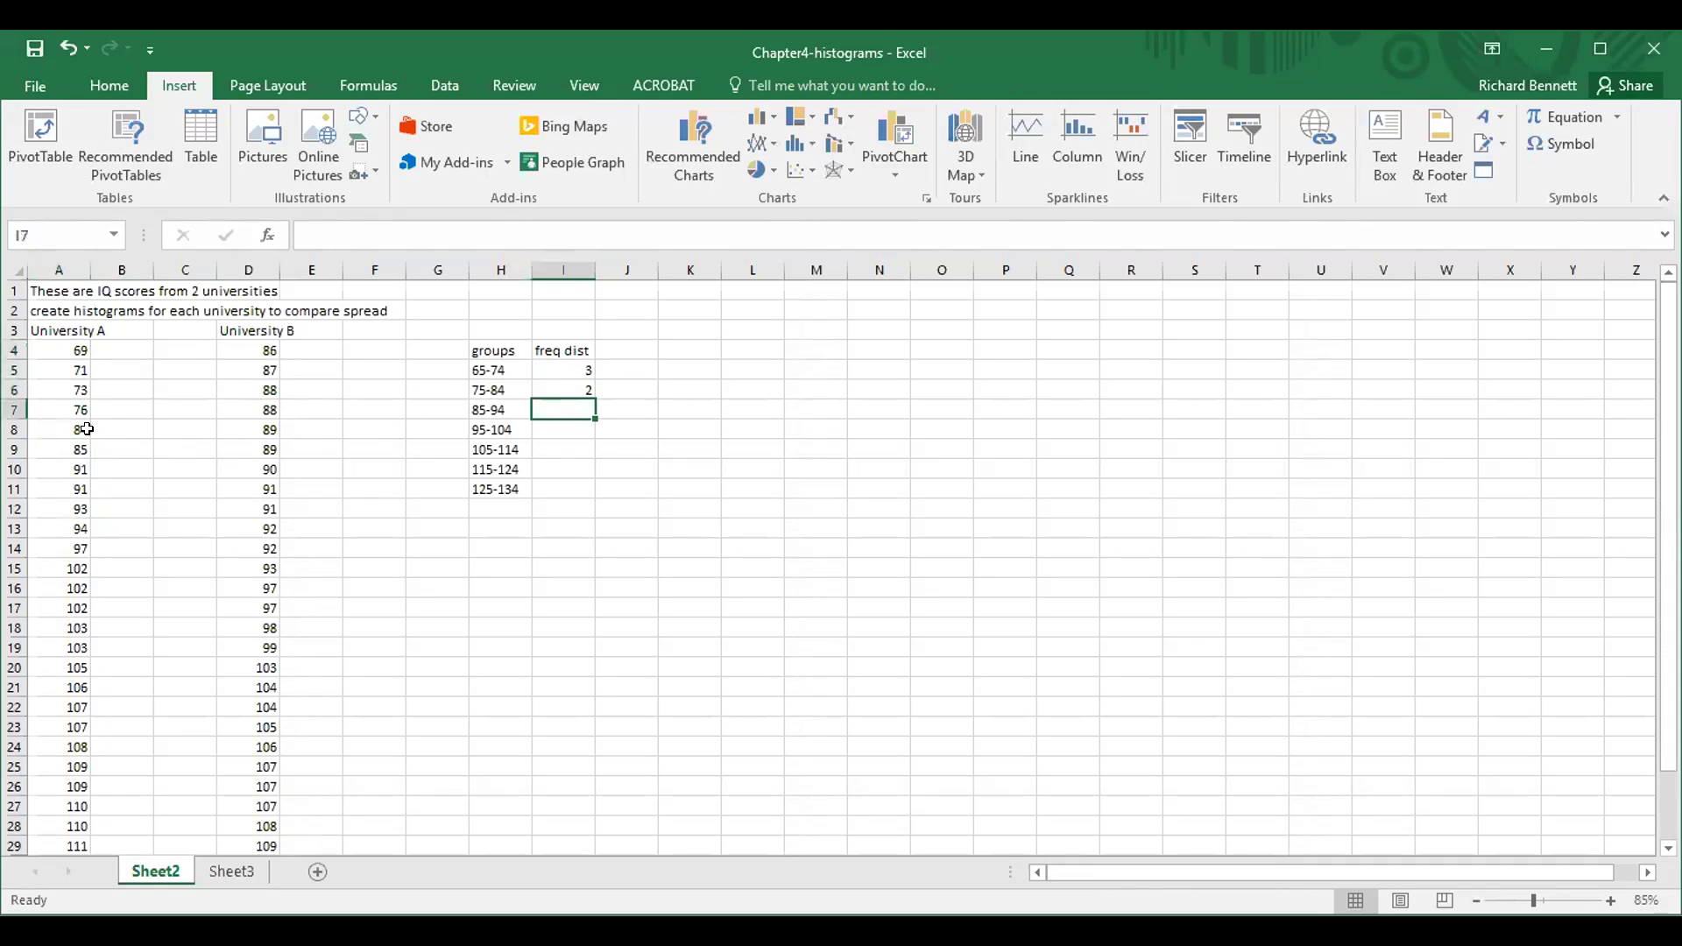
# Try a count of 1 for the 85-94 group in cell I7
pyautogui.moveTo(69, 449); pyautogui.dragTo(69, 448)
pyautogui.click(558, 404)
pyautogui.write('1')
pyautogui.press('Return')
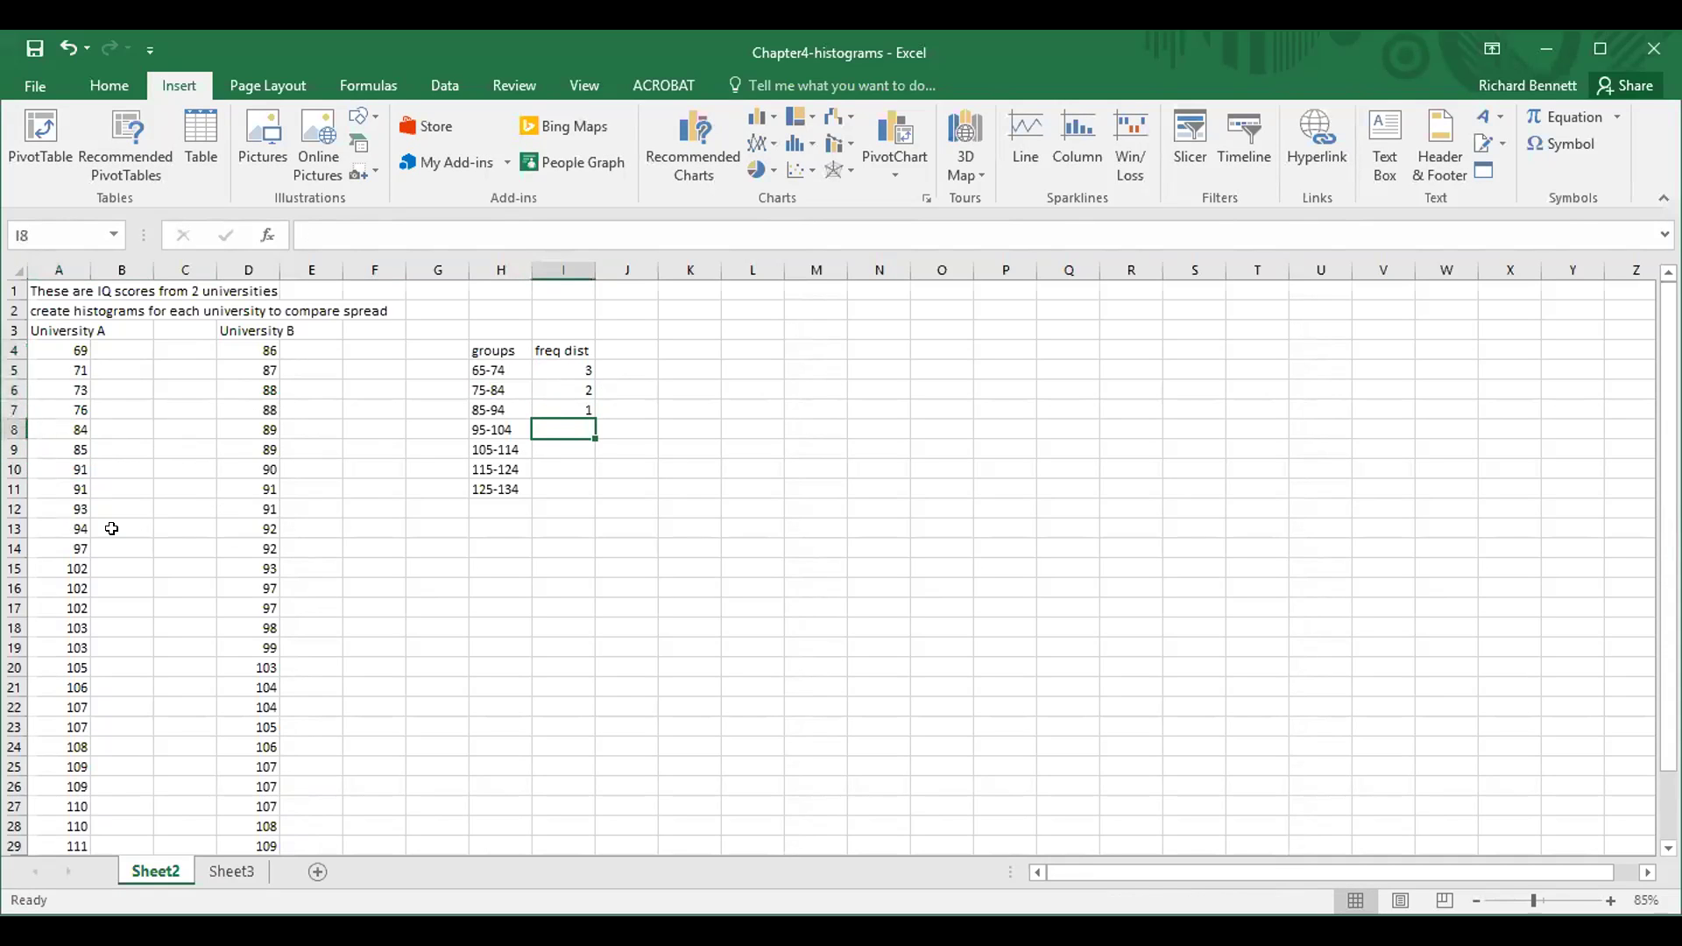
# Count University A's scores in the 85-94 and 95-104 groups and enter 5 in I7 and 6 in I8
pyautogui.click(67, 443)
pyautogui.moveTo(66, 439); pyautogui.dragTo(66, 524)
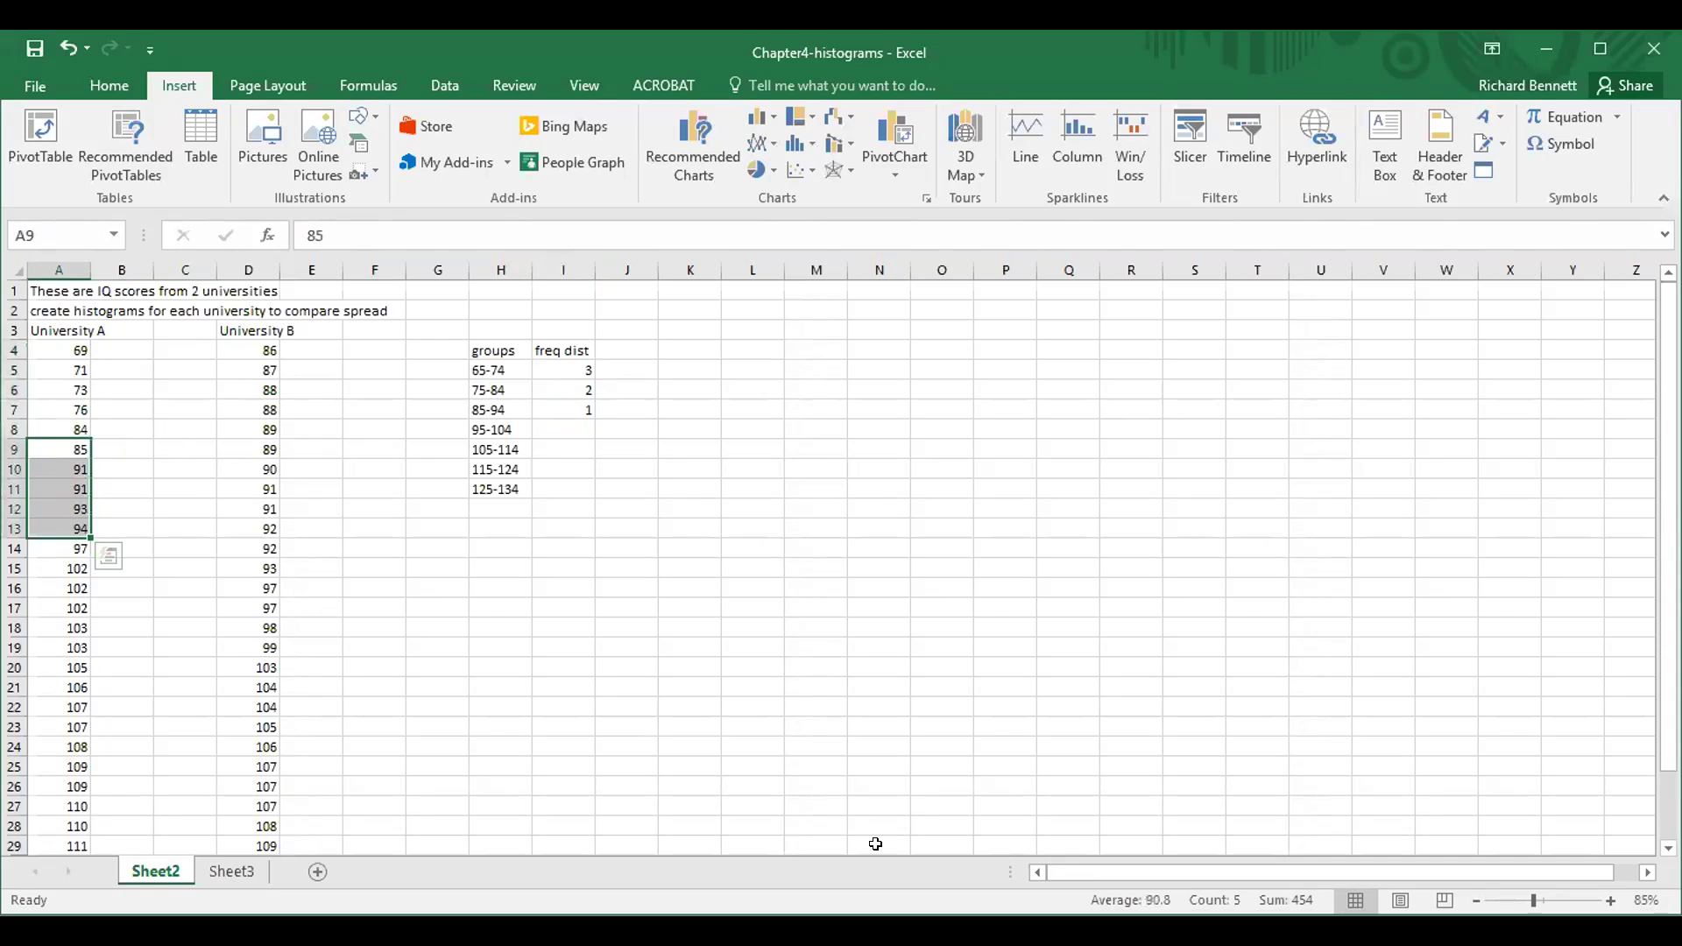
pyautogui.click(571, 404)
pyautogui.write('5')
pyautogui.press('Return')
pyautogui.moveTo(67, 542); pyautogui.dragTo(72, 658)
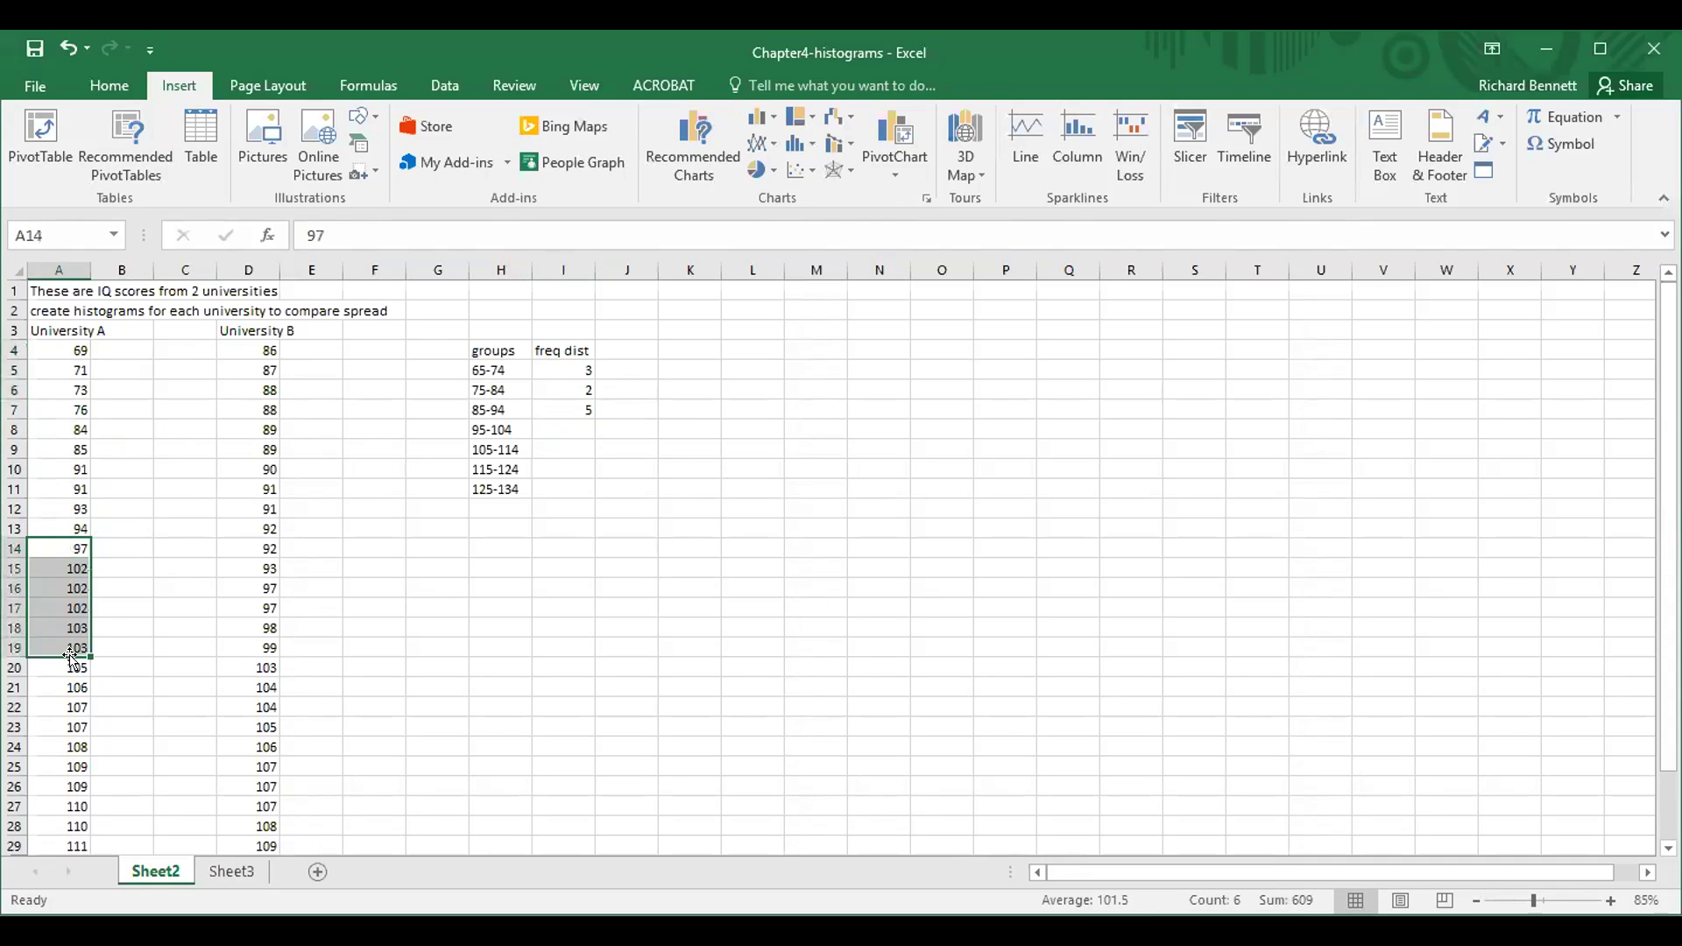
pyautogui.click(567, 422)
pyautogui.write('6')
pyautogui.press('Return')
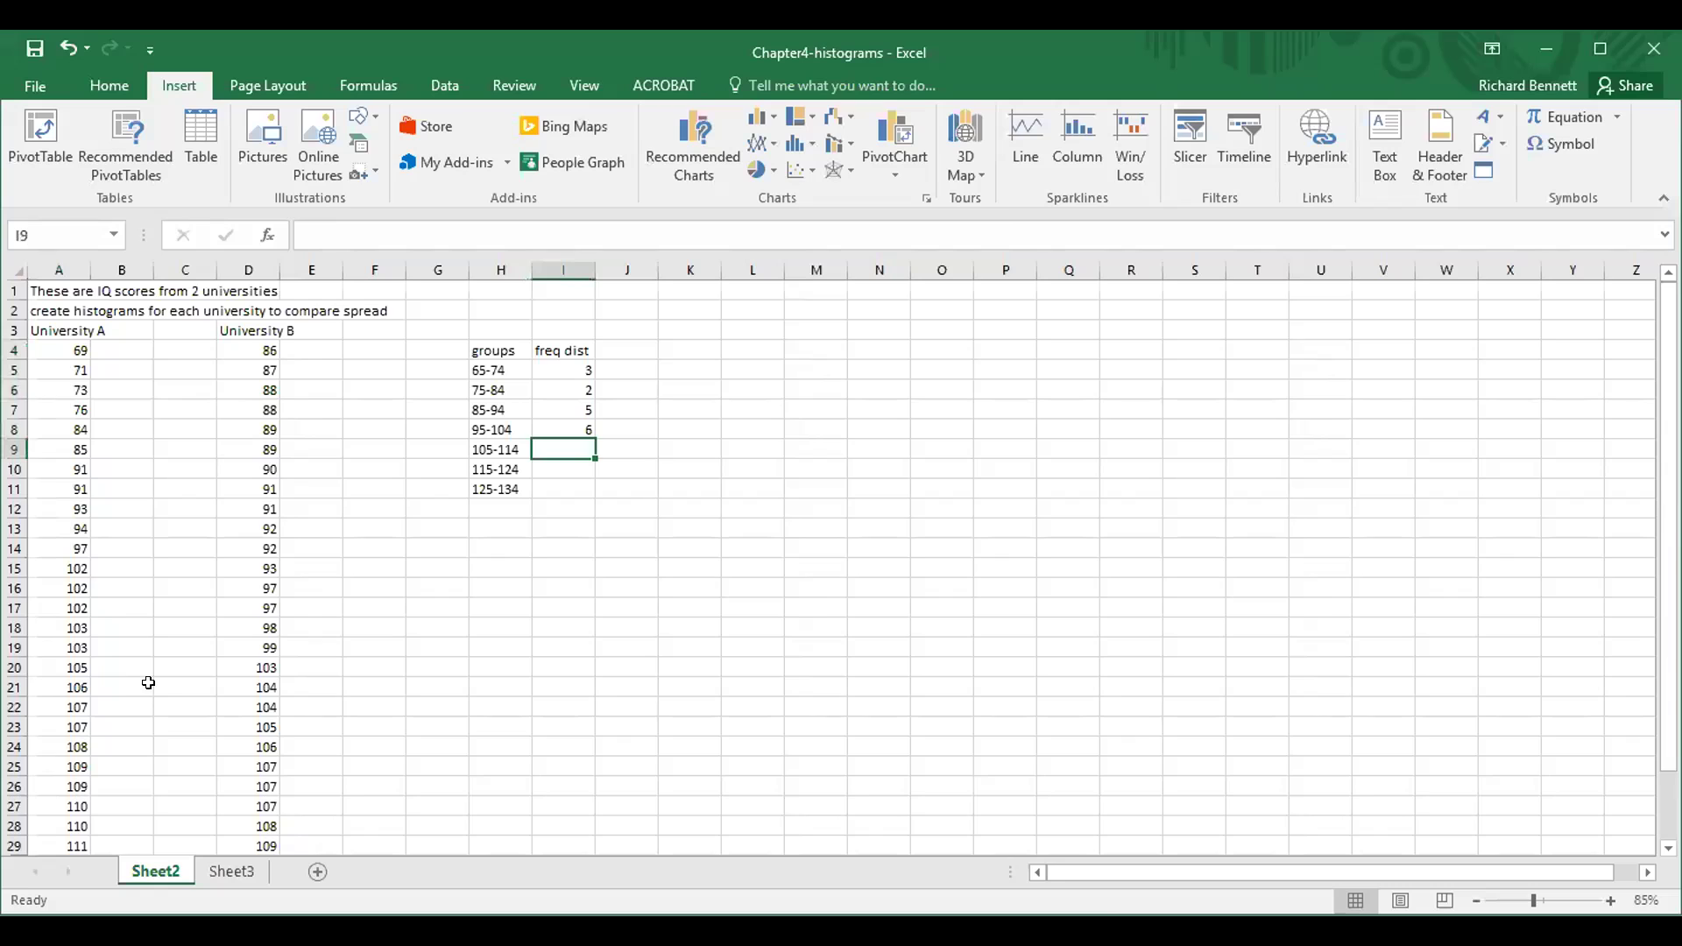
# Count University A's scores in the 105-114 and 115-124 groups and enter 11 in I9 and 1 in I10
pyautogui.moveTo(66, 666); pyautogui.dragTo(102, 770)
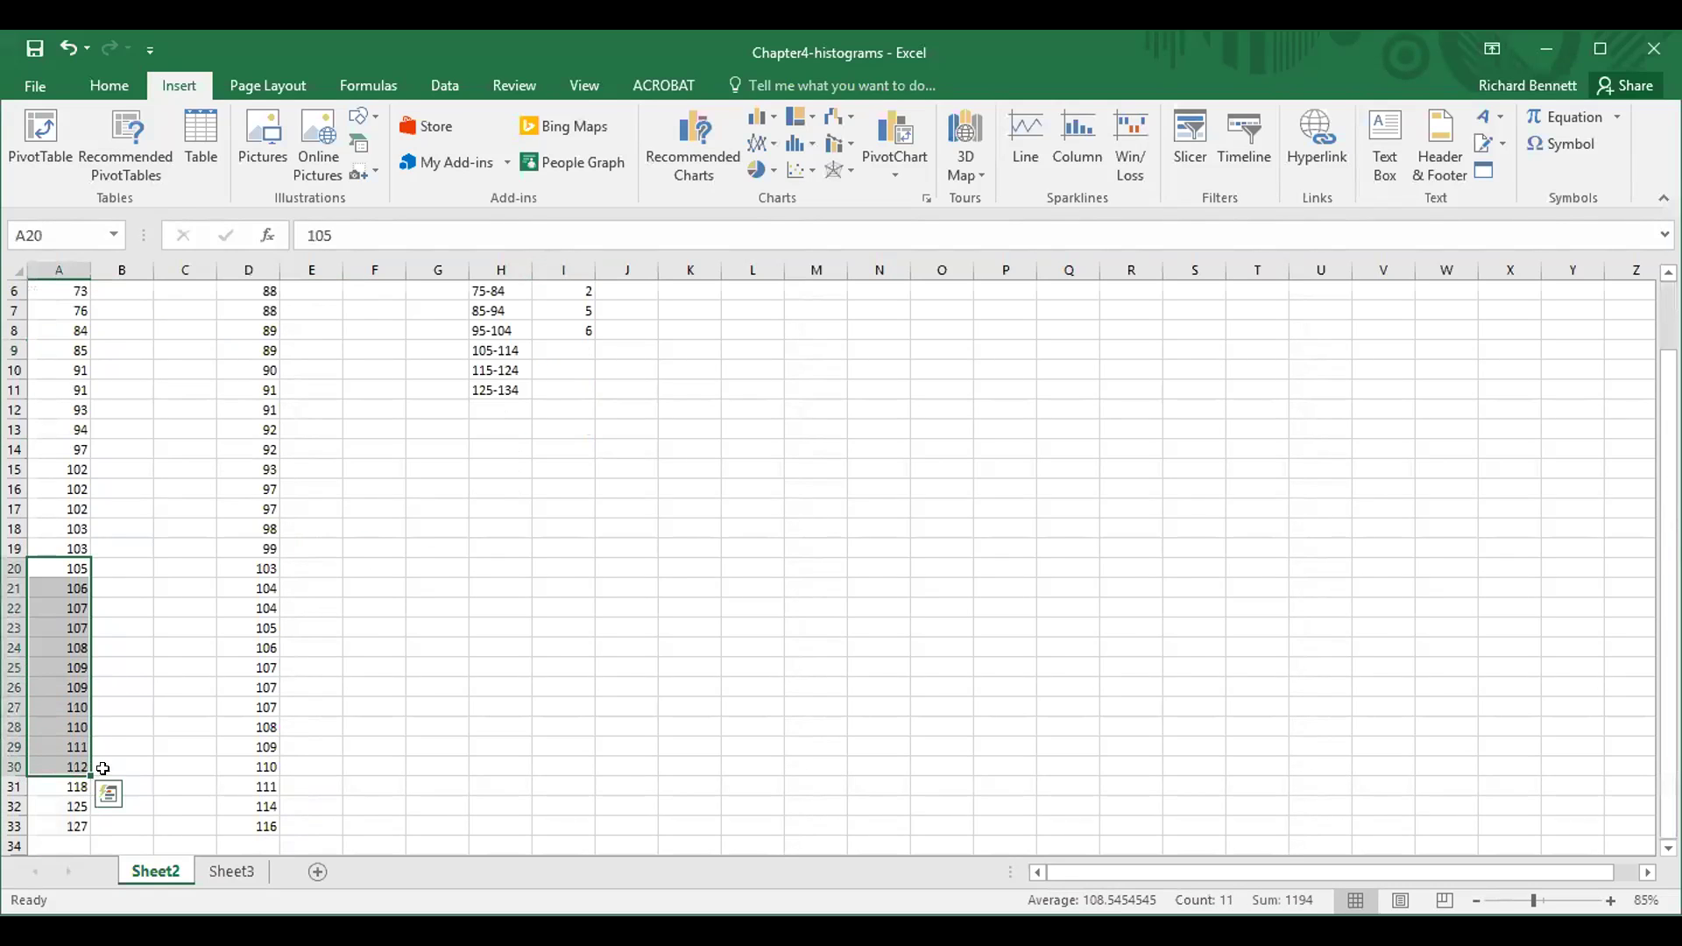
pyautogui.click(570, 344)
pyautogui.write('11')
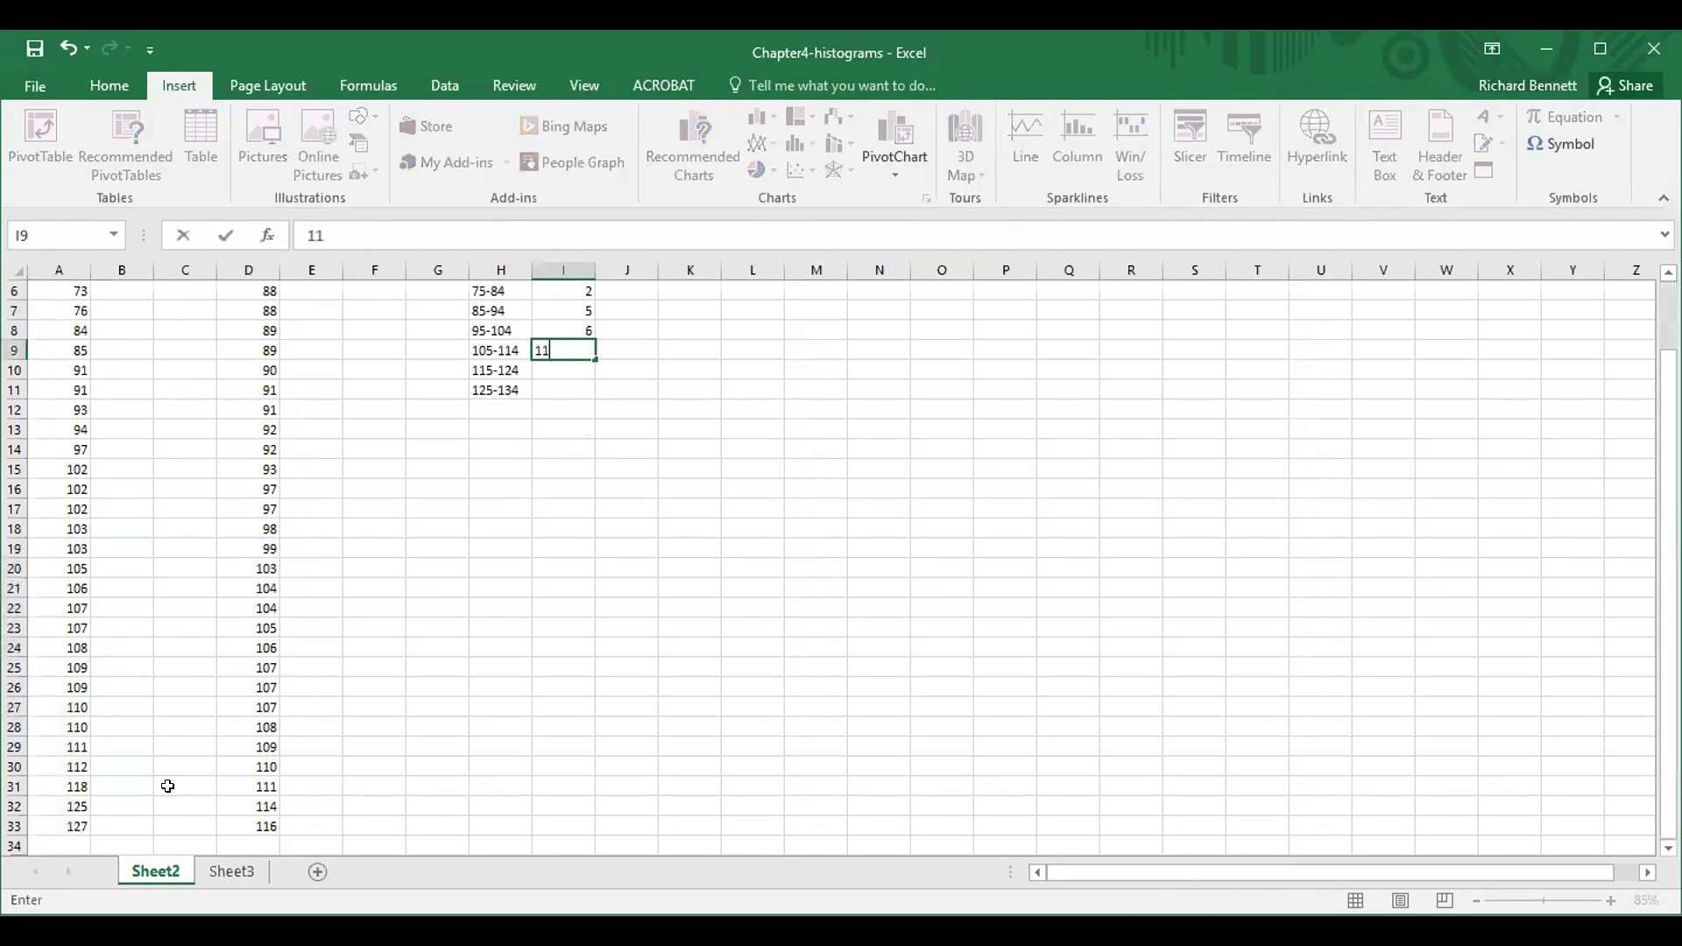
pyautogui.click(72, 783)
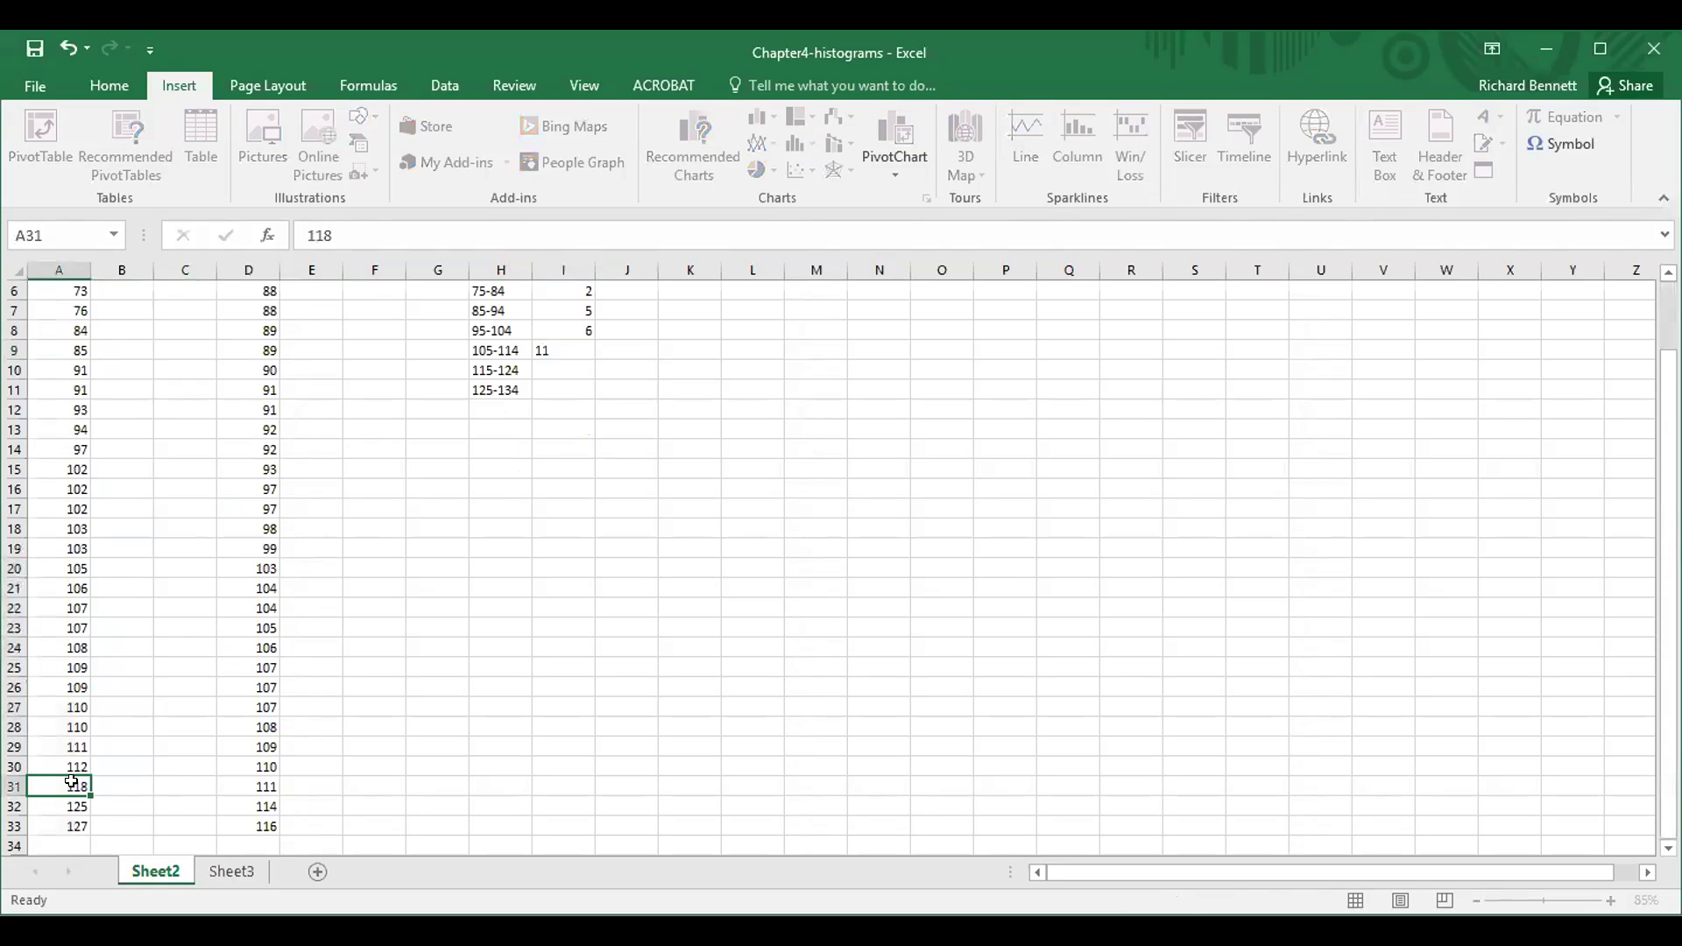
pyautogui.click(558, 368)
pyautogui.write('1')
pyautogui.press('Return')
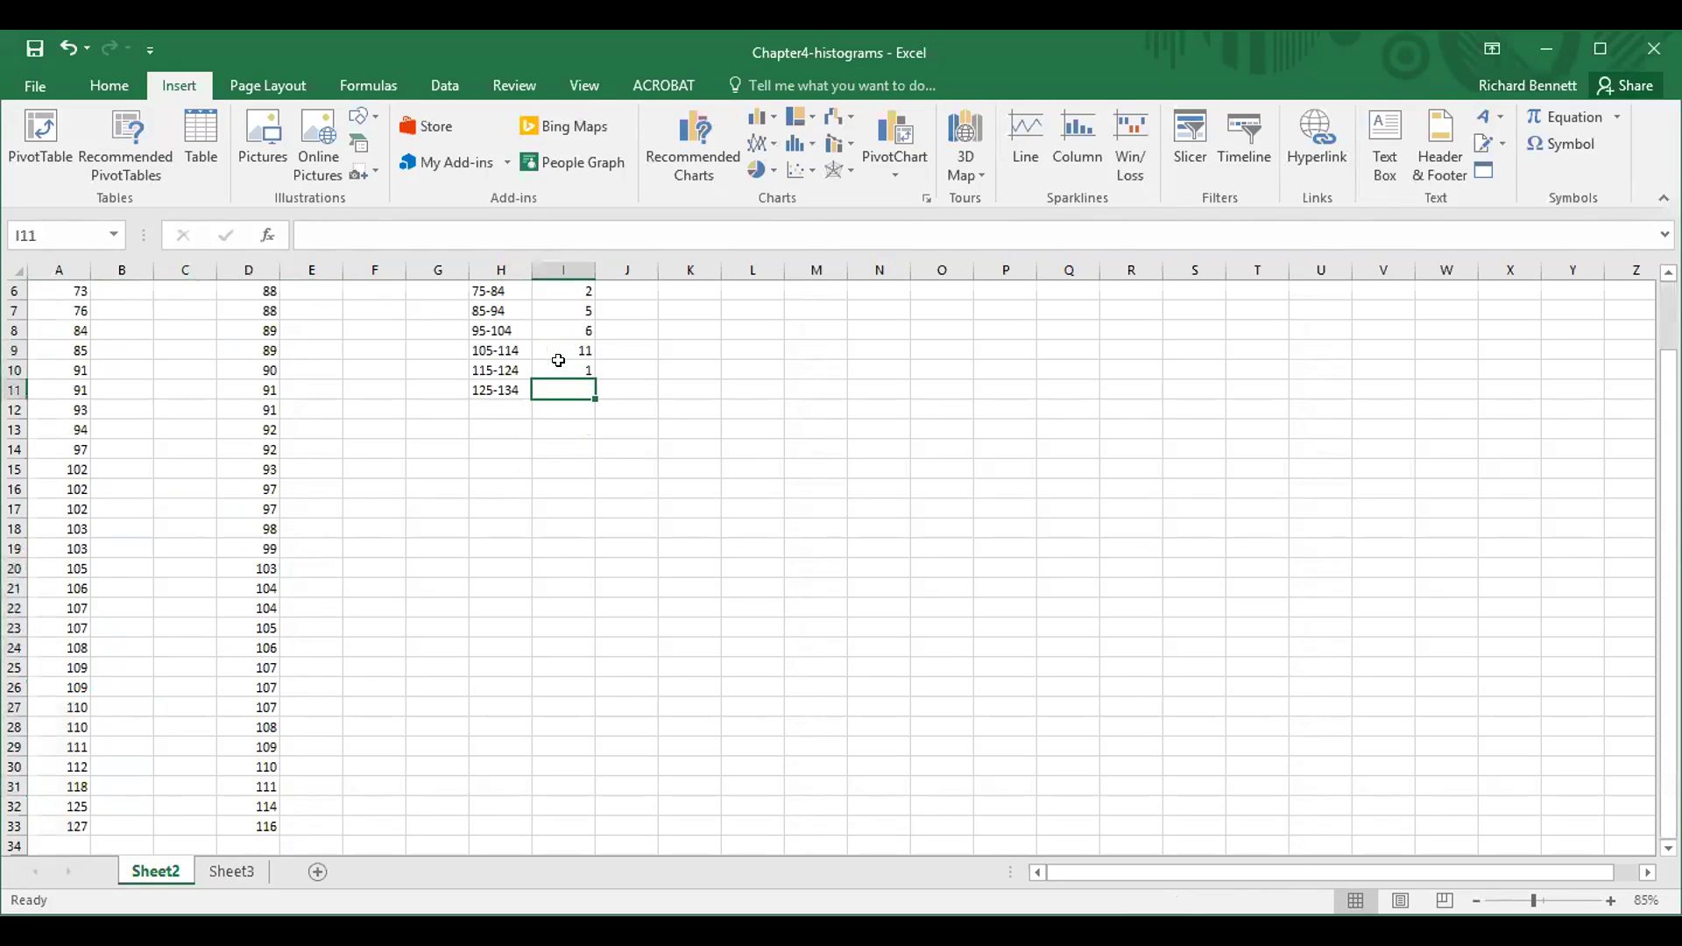
# Count University A's scores in the 125-134 group and enter 2 in cell I11
pyautogui.moveTo(70, 806); pyautogui.dragTo(70, 826)
pyautogui.click(565, 390)
pyautogui.write('2')
pyautogui.press('Up')
# Label the frequency column "Univ A" in cell I3, above the freq dist heading
pyautogui.press('Up')
pyautogui.press('Up')
pyautogui.press('Up')
pyautogui.press('Up')
pyautogui.press('Up')
pyautogui.press('Up')
pyautogui.press('Up')
pyautogui.press('Up')
pyautogui.press('Up')
pyautogui.press('Down')
pyautogui.press('Down')
pyautogui.press('Down')
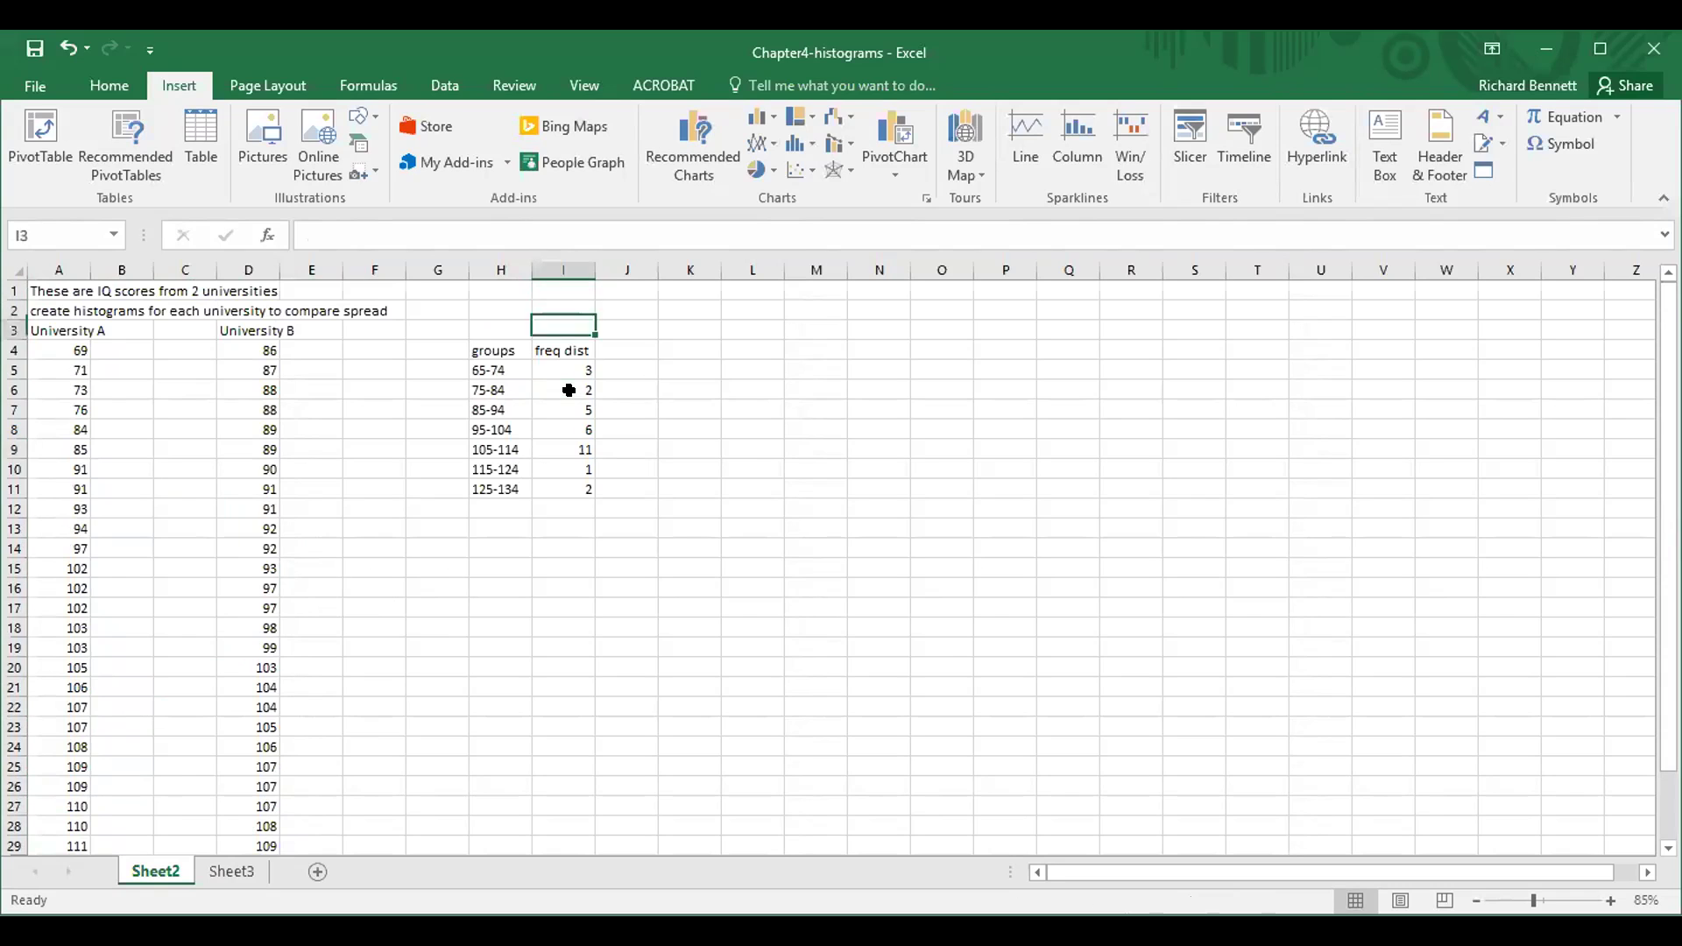
pyautogui.press('Up')
pyautogui.write('Uni')
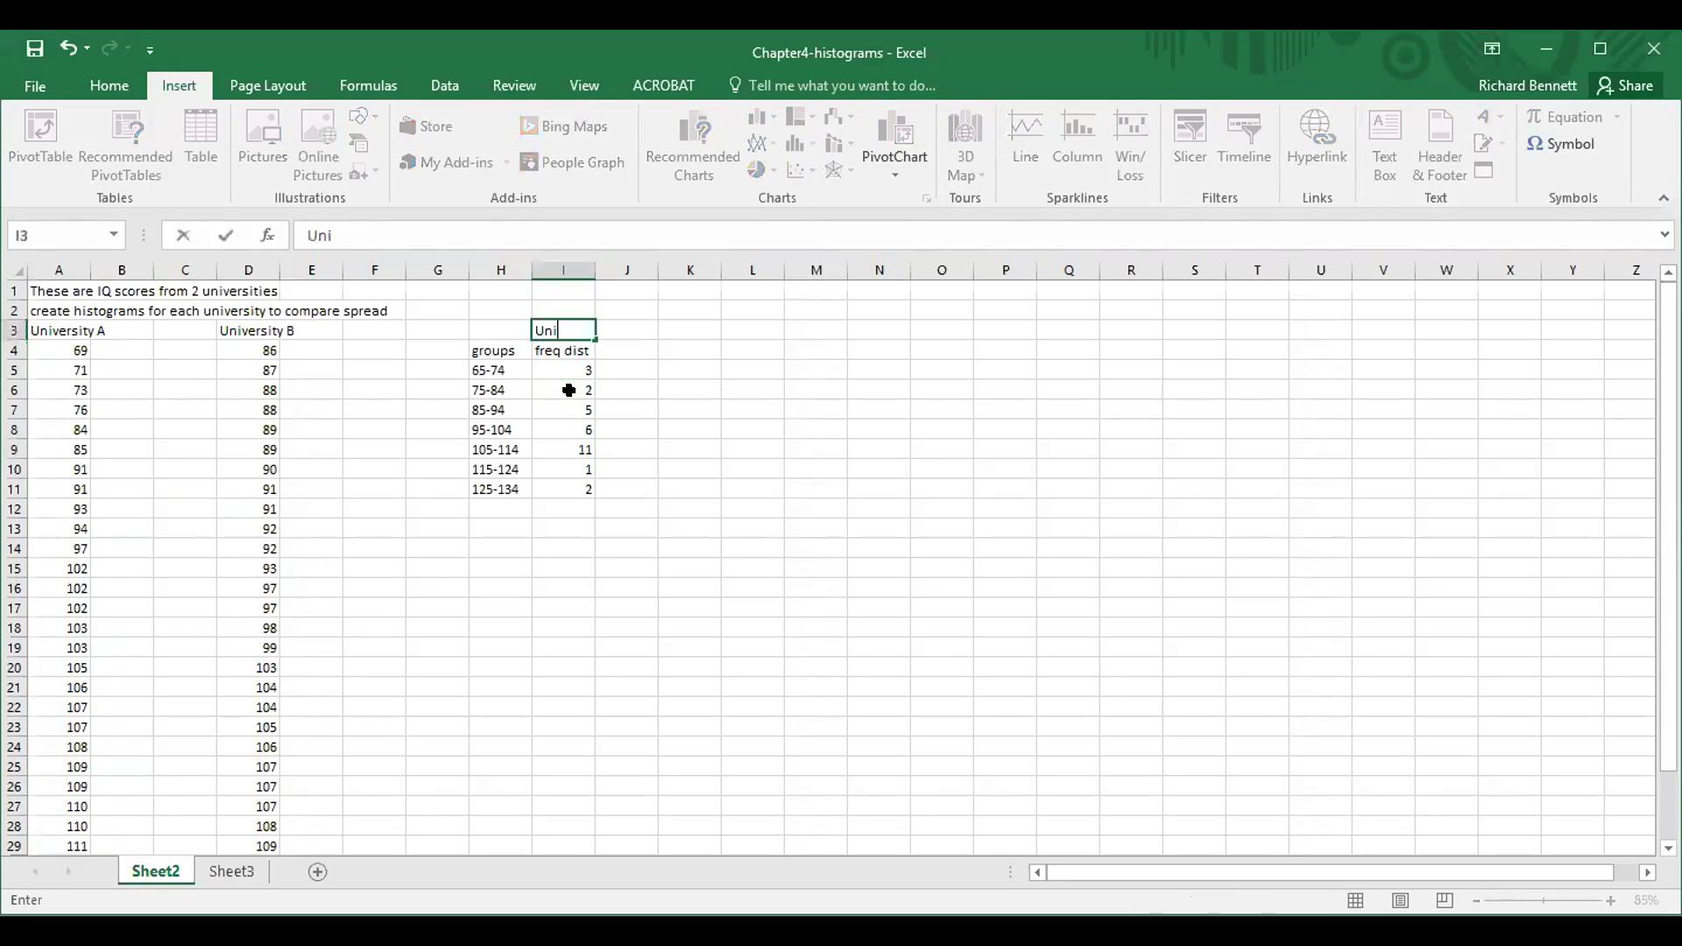
pyautogui.write('v A')
pyautogui.press('Return')
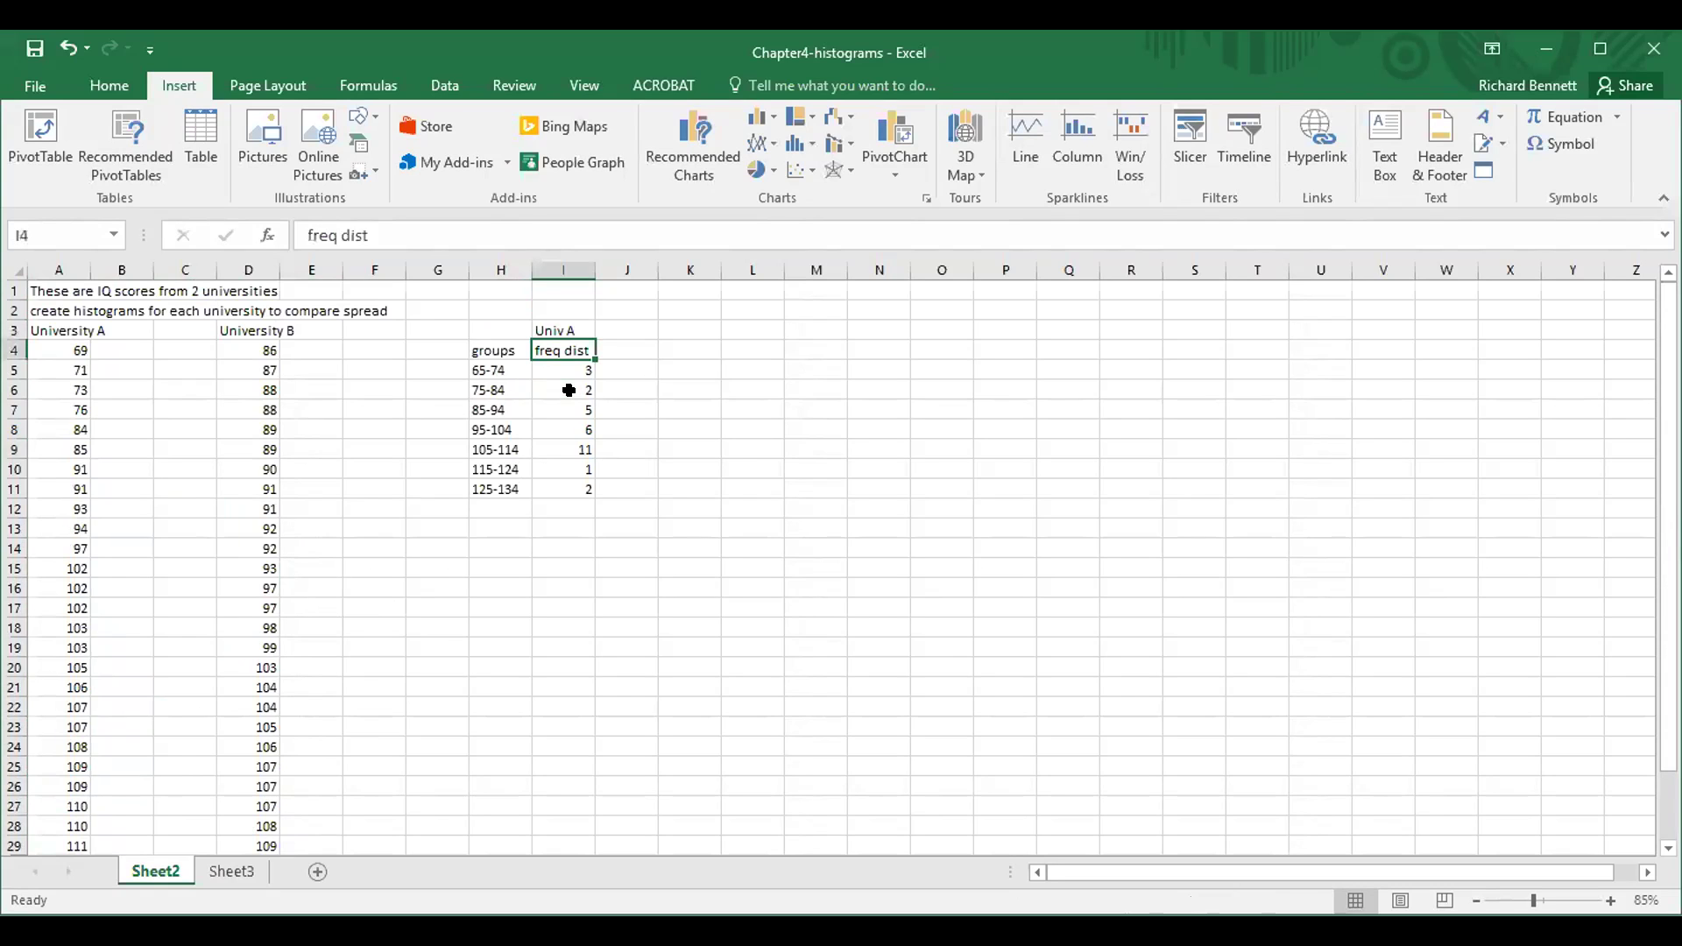
# Add the heading "rel freq" in cell J4 for the relative frequency column
pyautogui.click(631, 348)
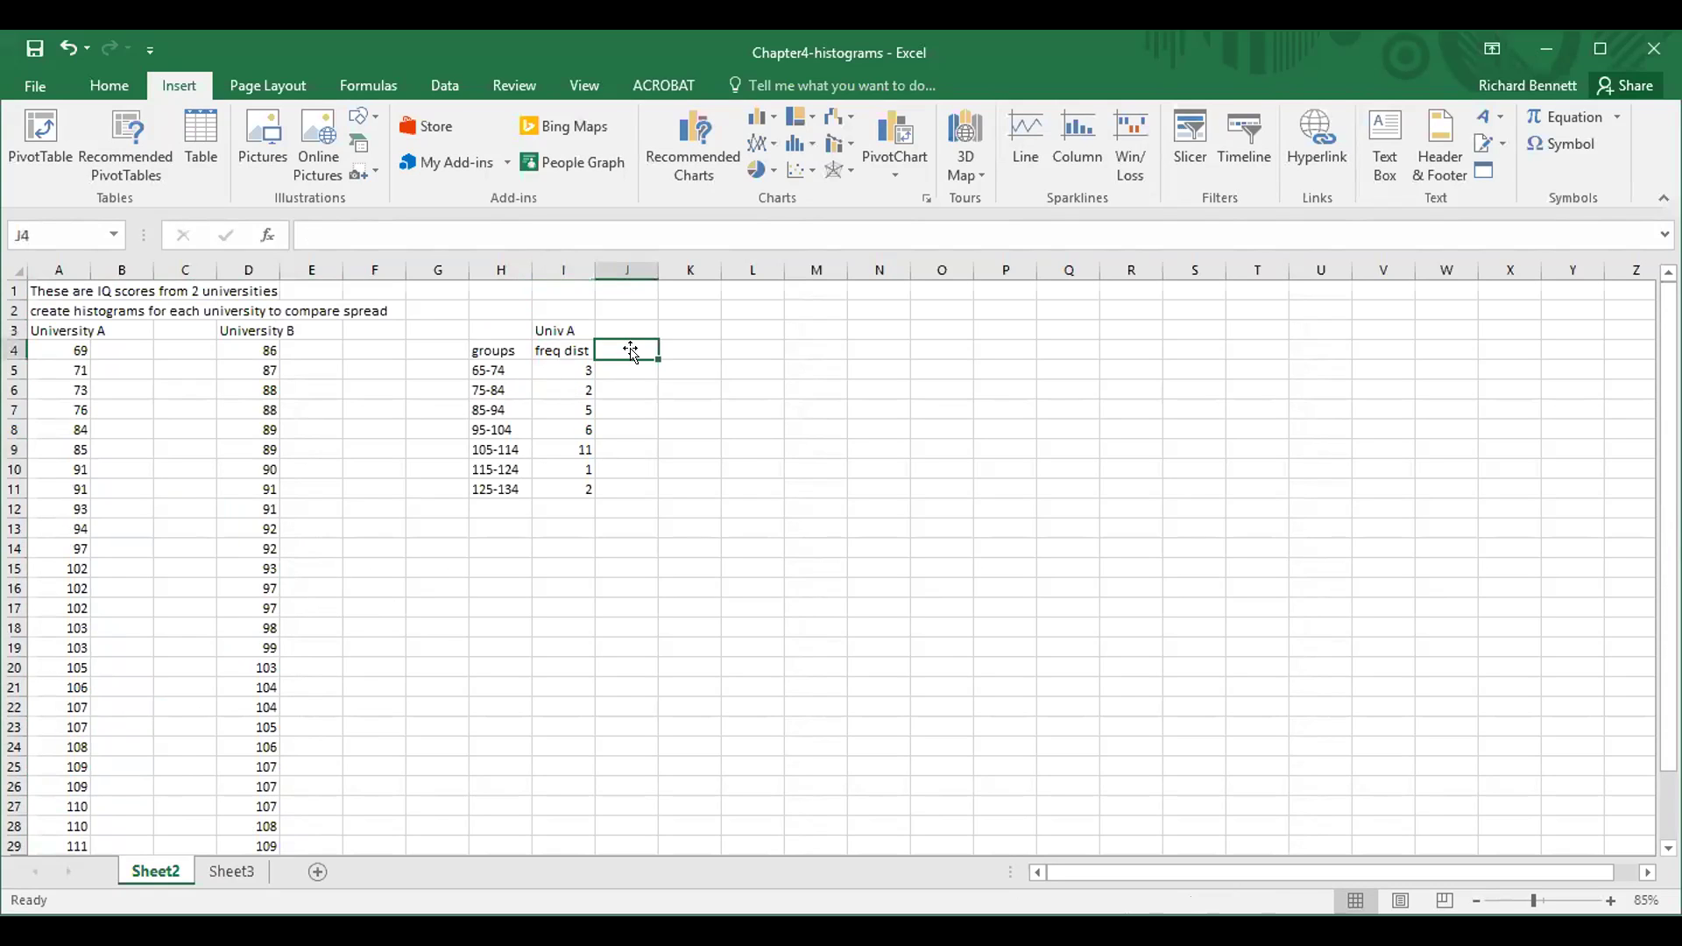
pyautogui.write('rel freq')
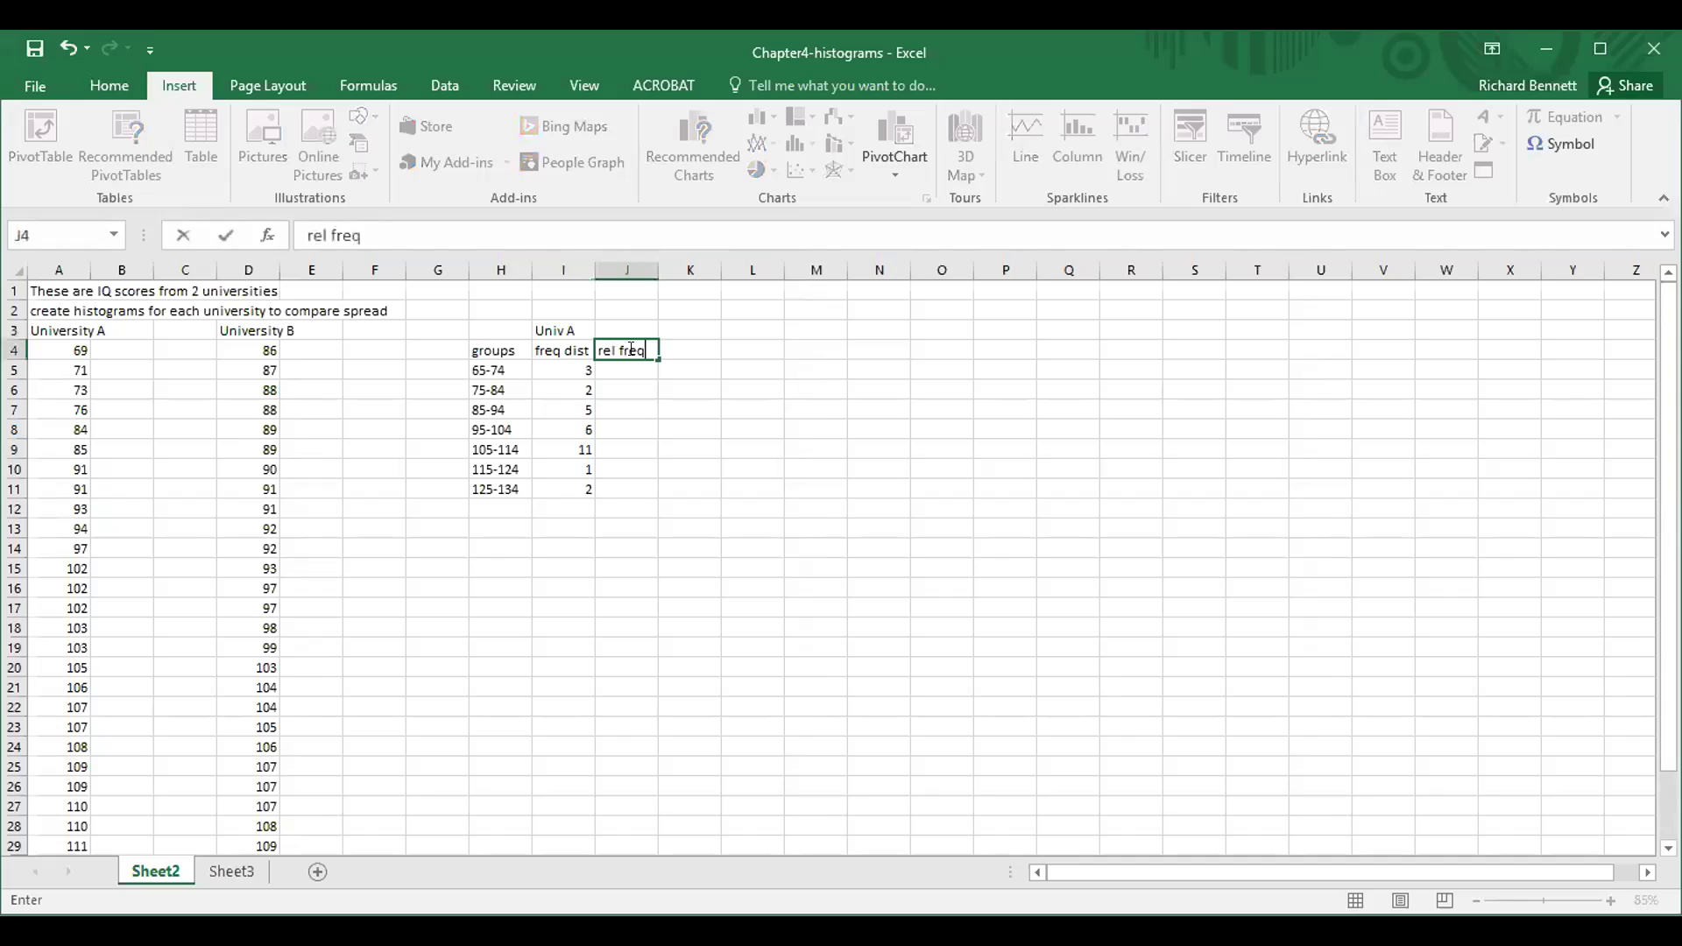
pyautogui.press('Return')
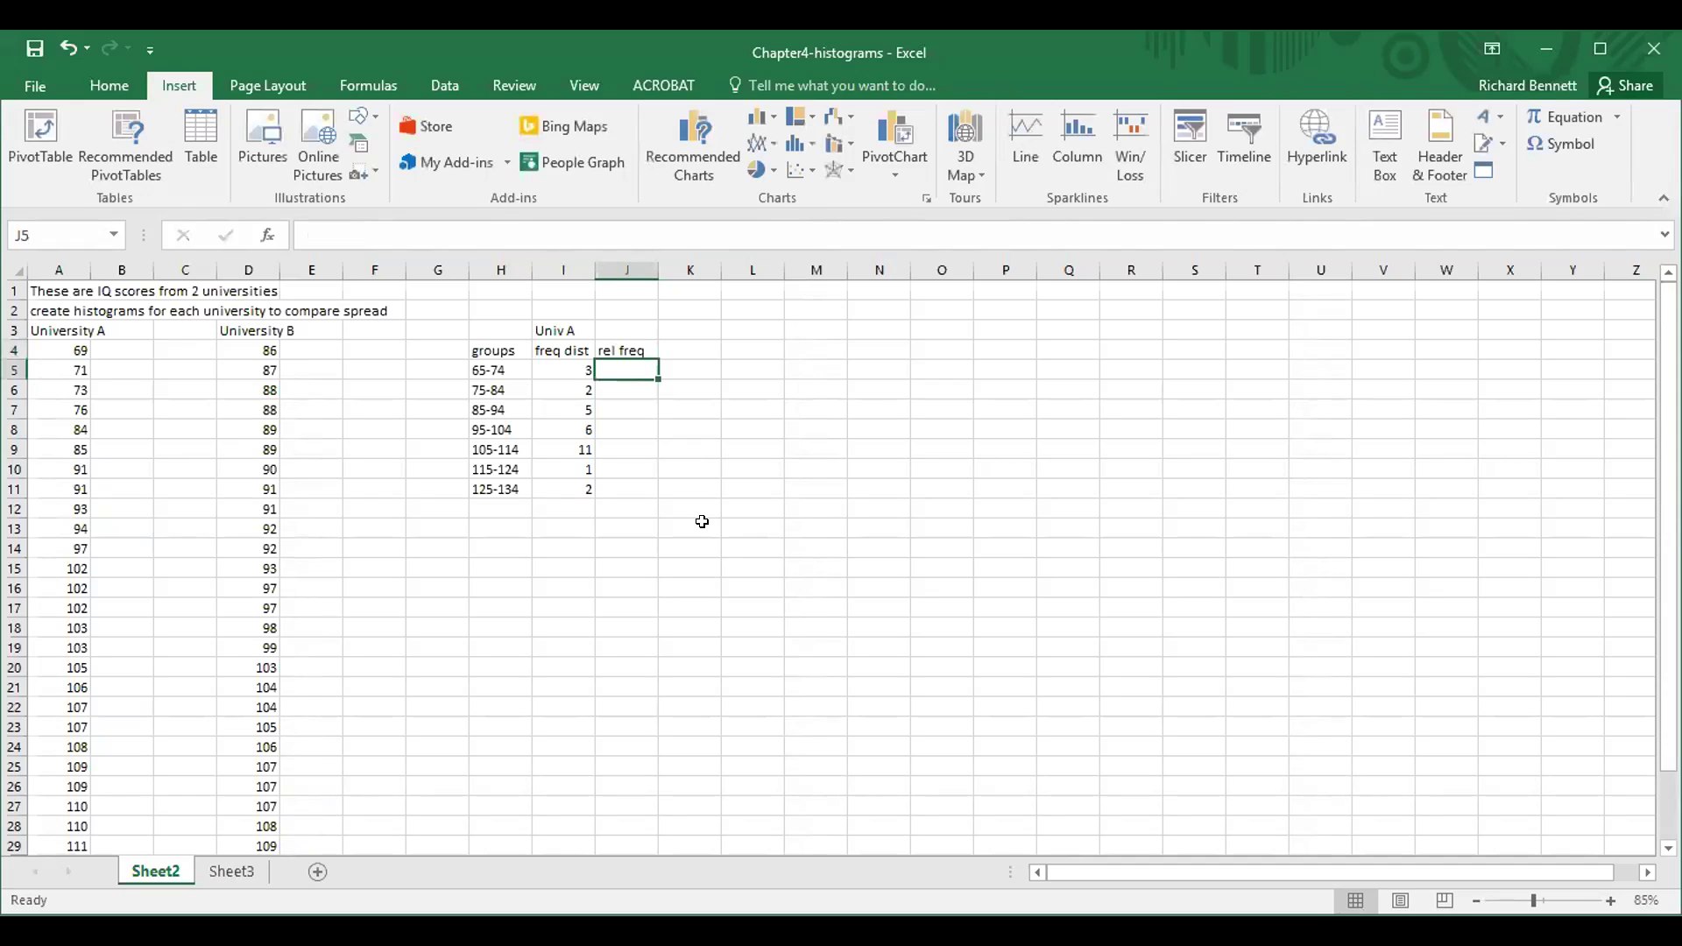
# Add the label "total" in cell H13 below the list of groups
pyautogui.click(514, 524)
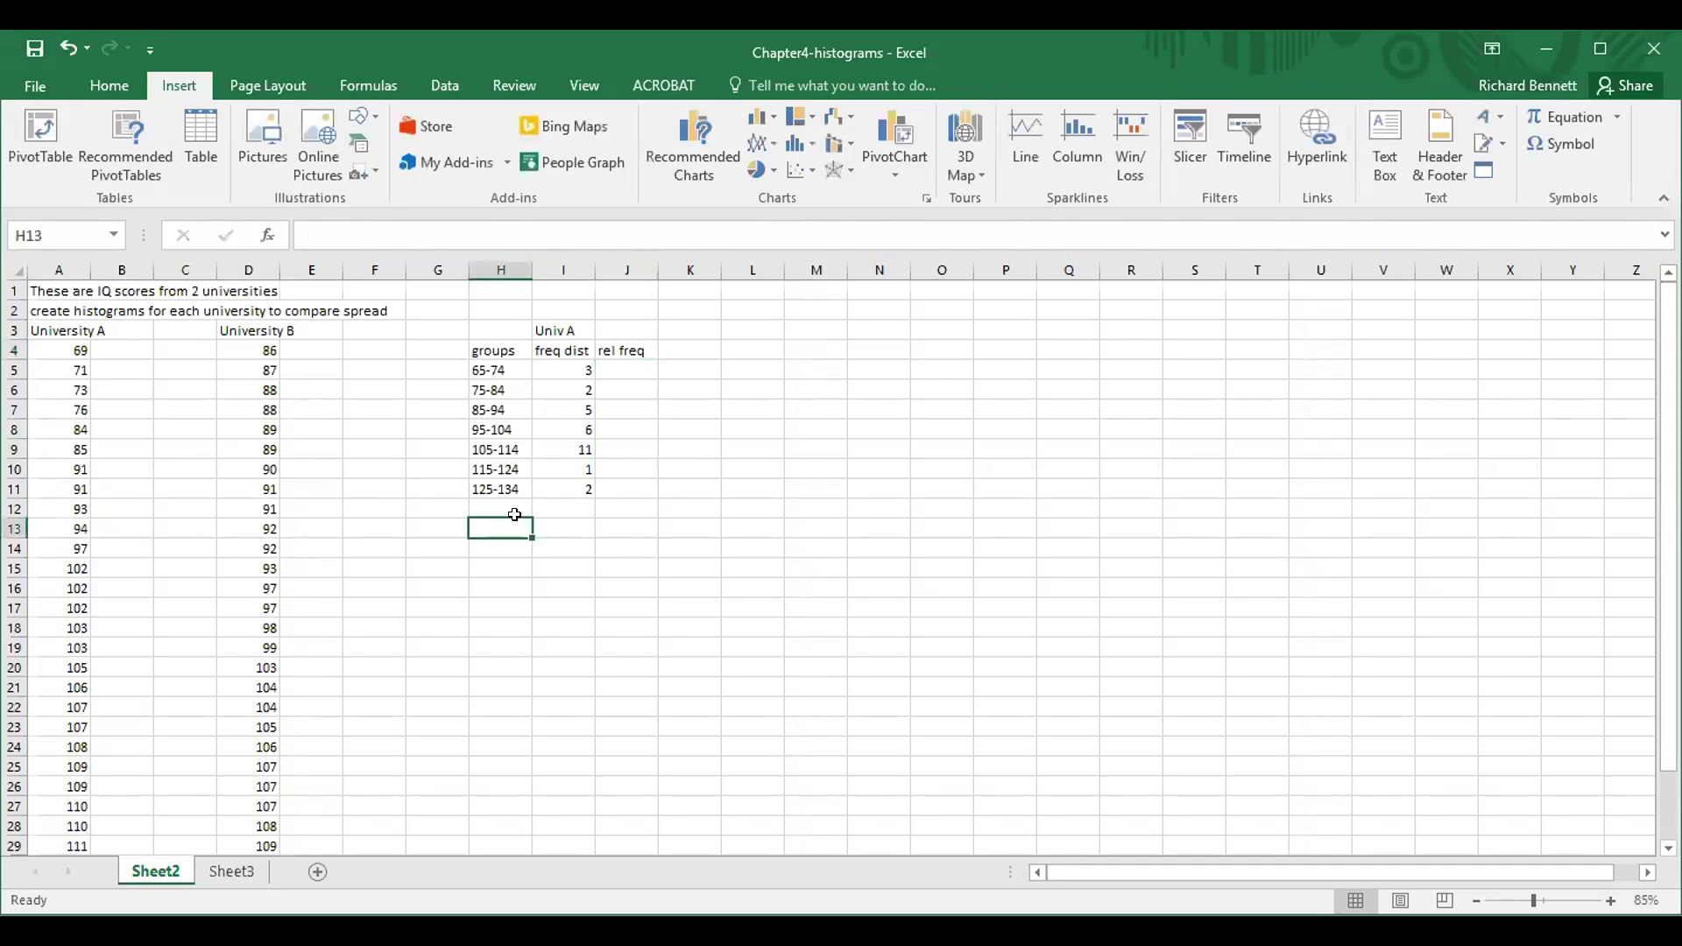
pyautogui.write('total')
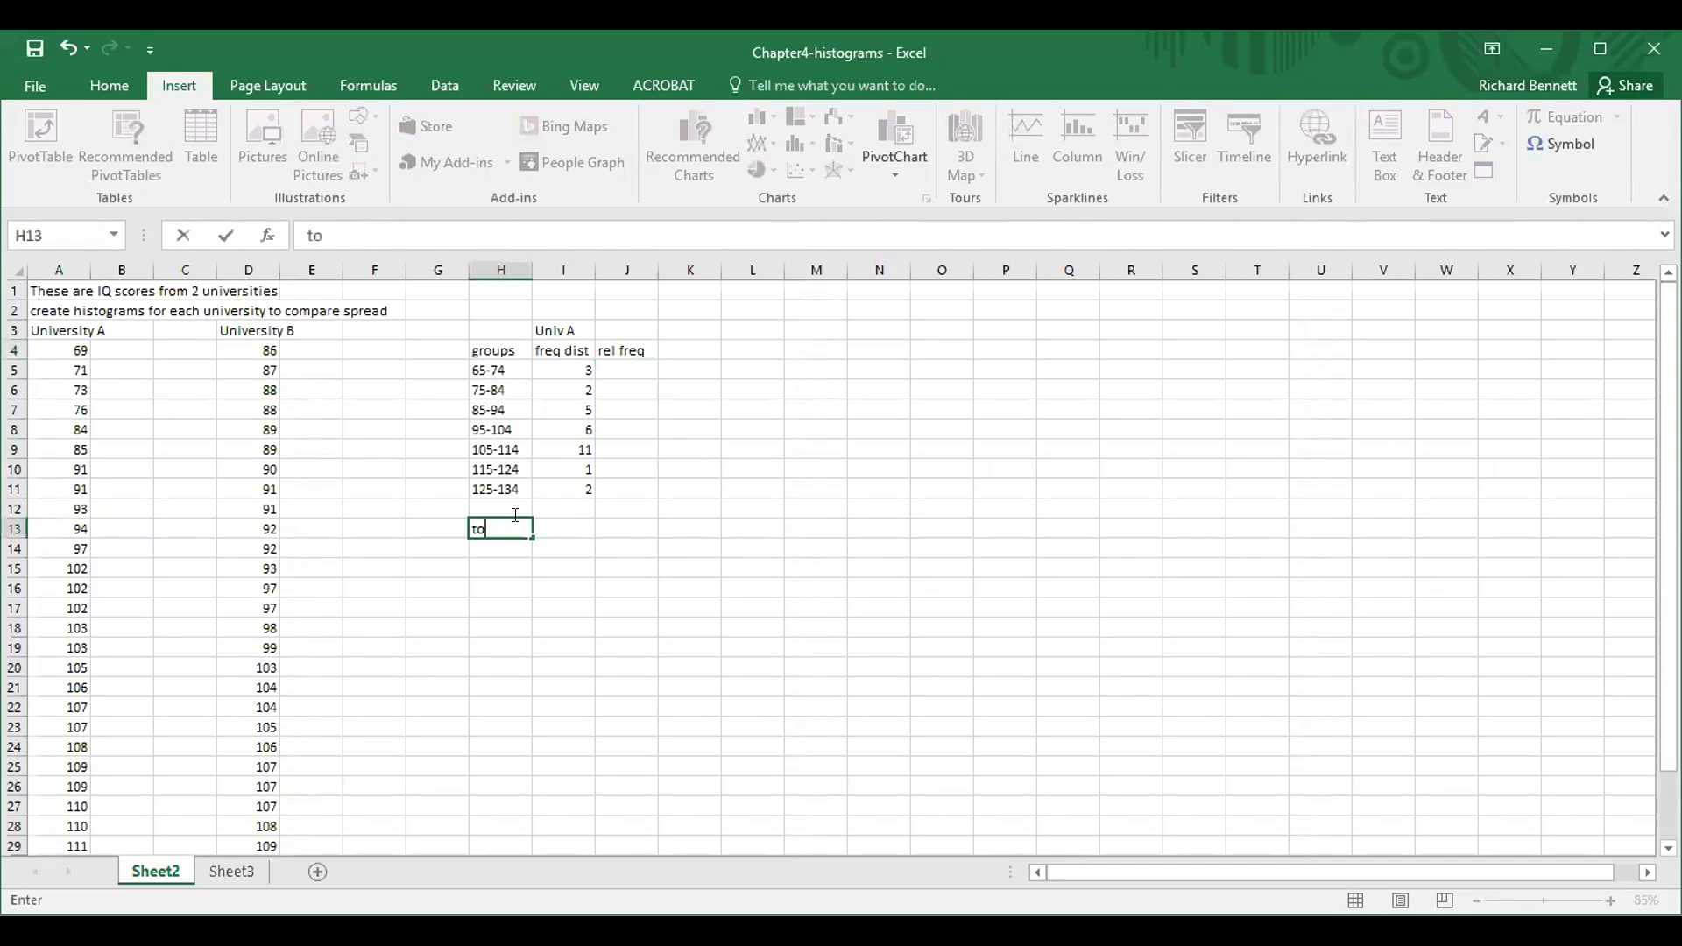
pyautogui.press('Return')
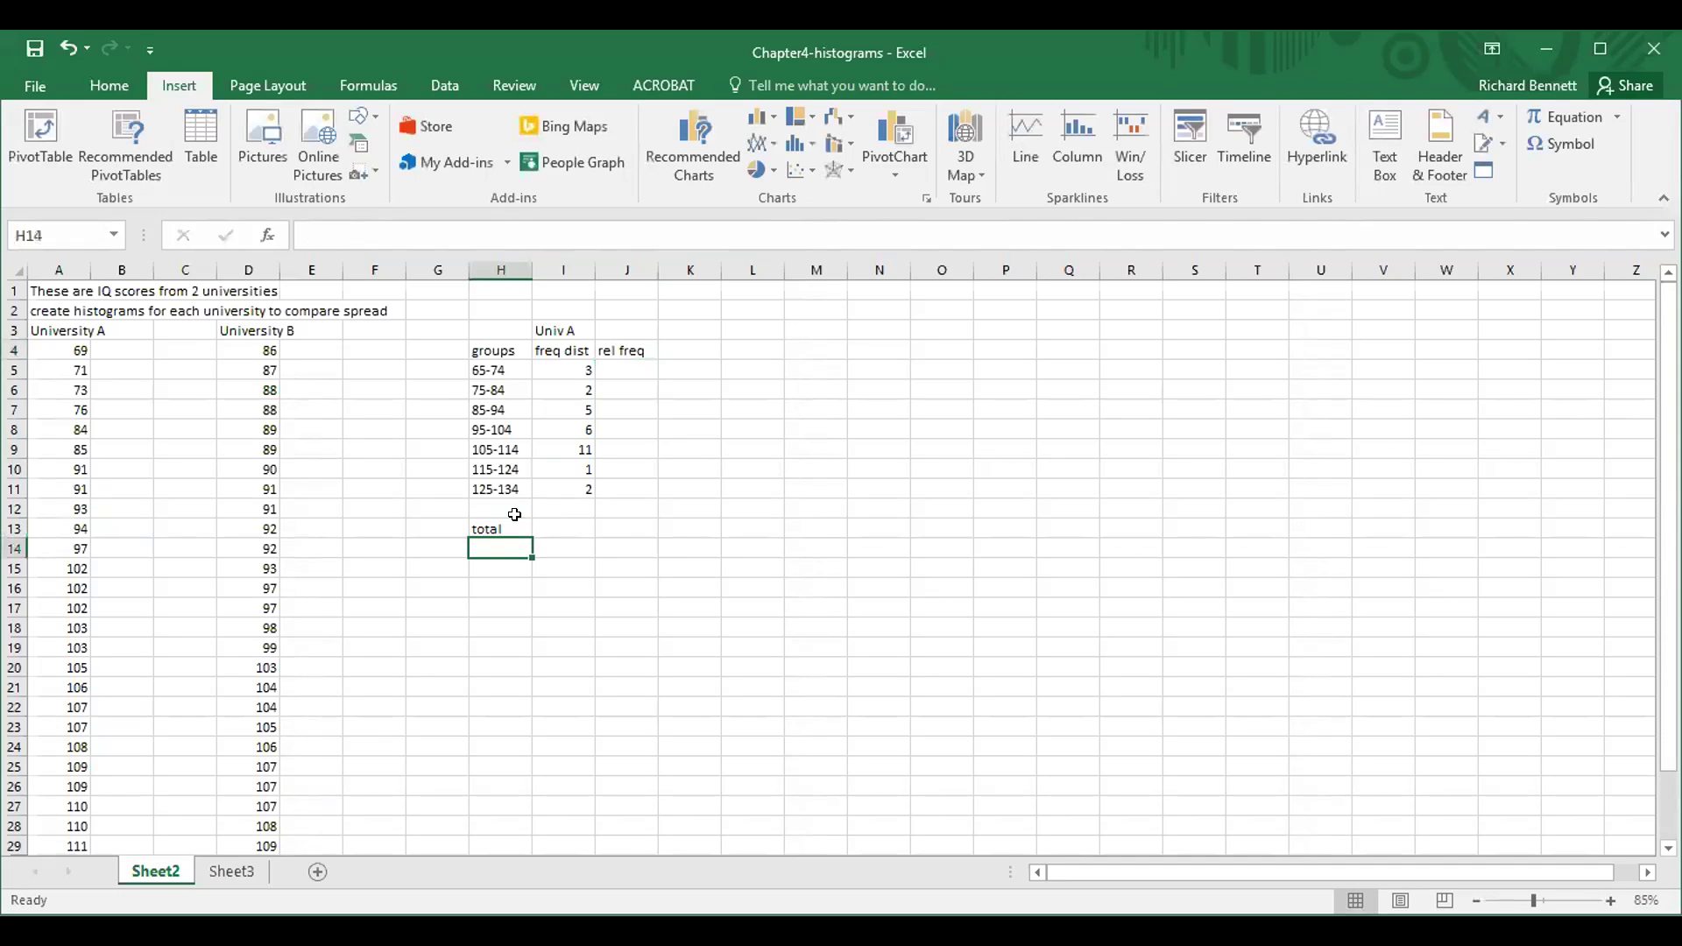
pyautogui.press('Up')
pyautogui.press('Right')
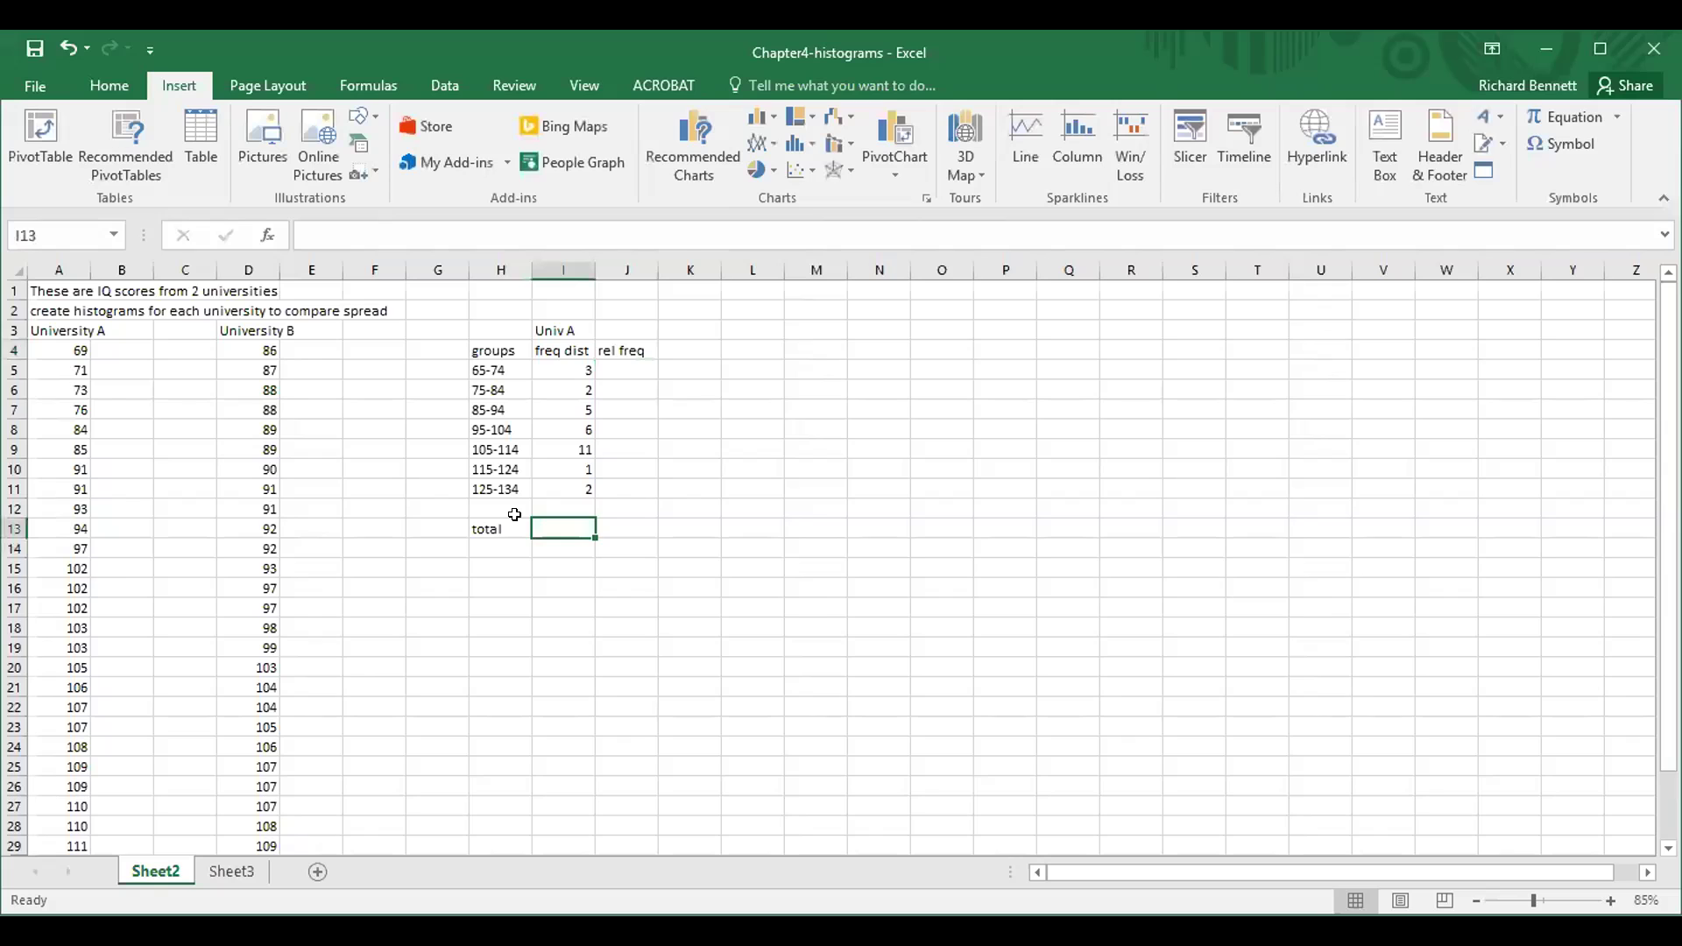
# Try moving the total label up to cell H12, and undo the move
pyautogui.moveTo(514, 515); pyautogui.dragTo(565, 510)
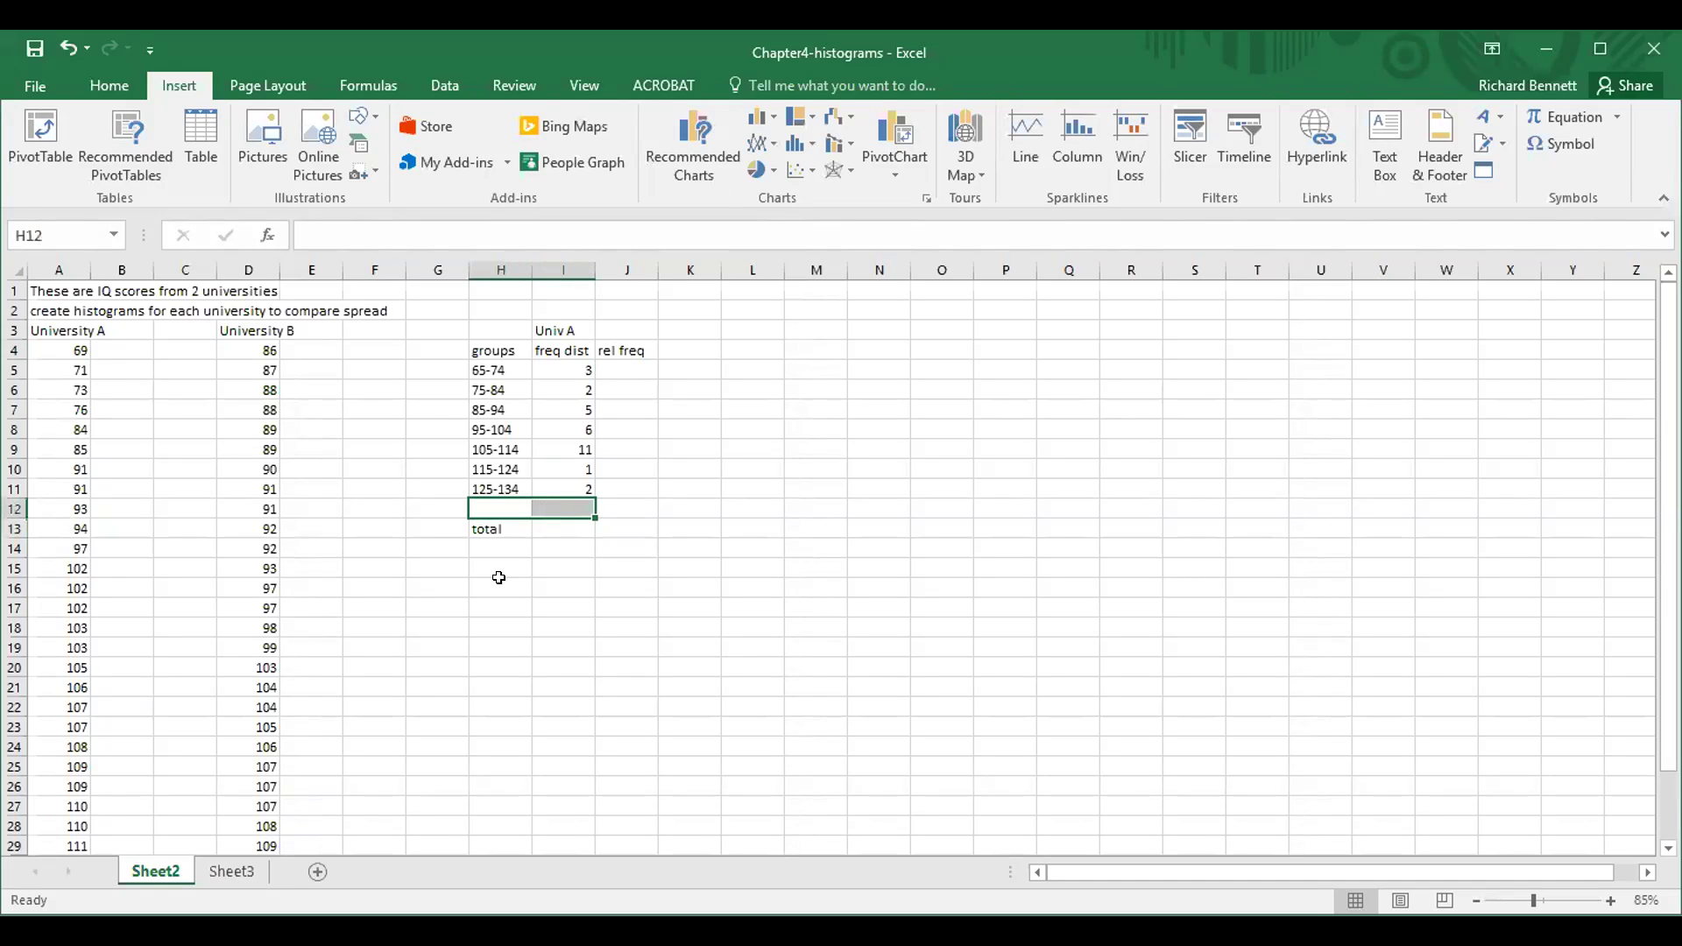
pyautogui.click(484, 524)
pyautogui.moveTo(495, 515); pyautogui.dragTo(495, 496)
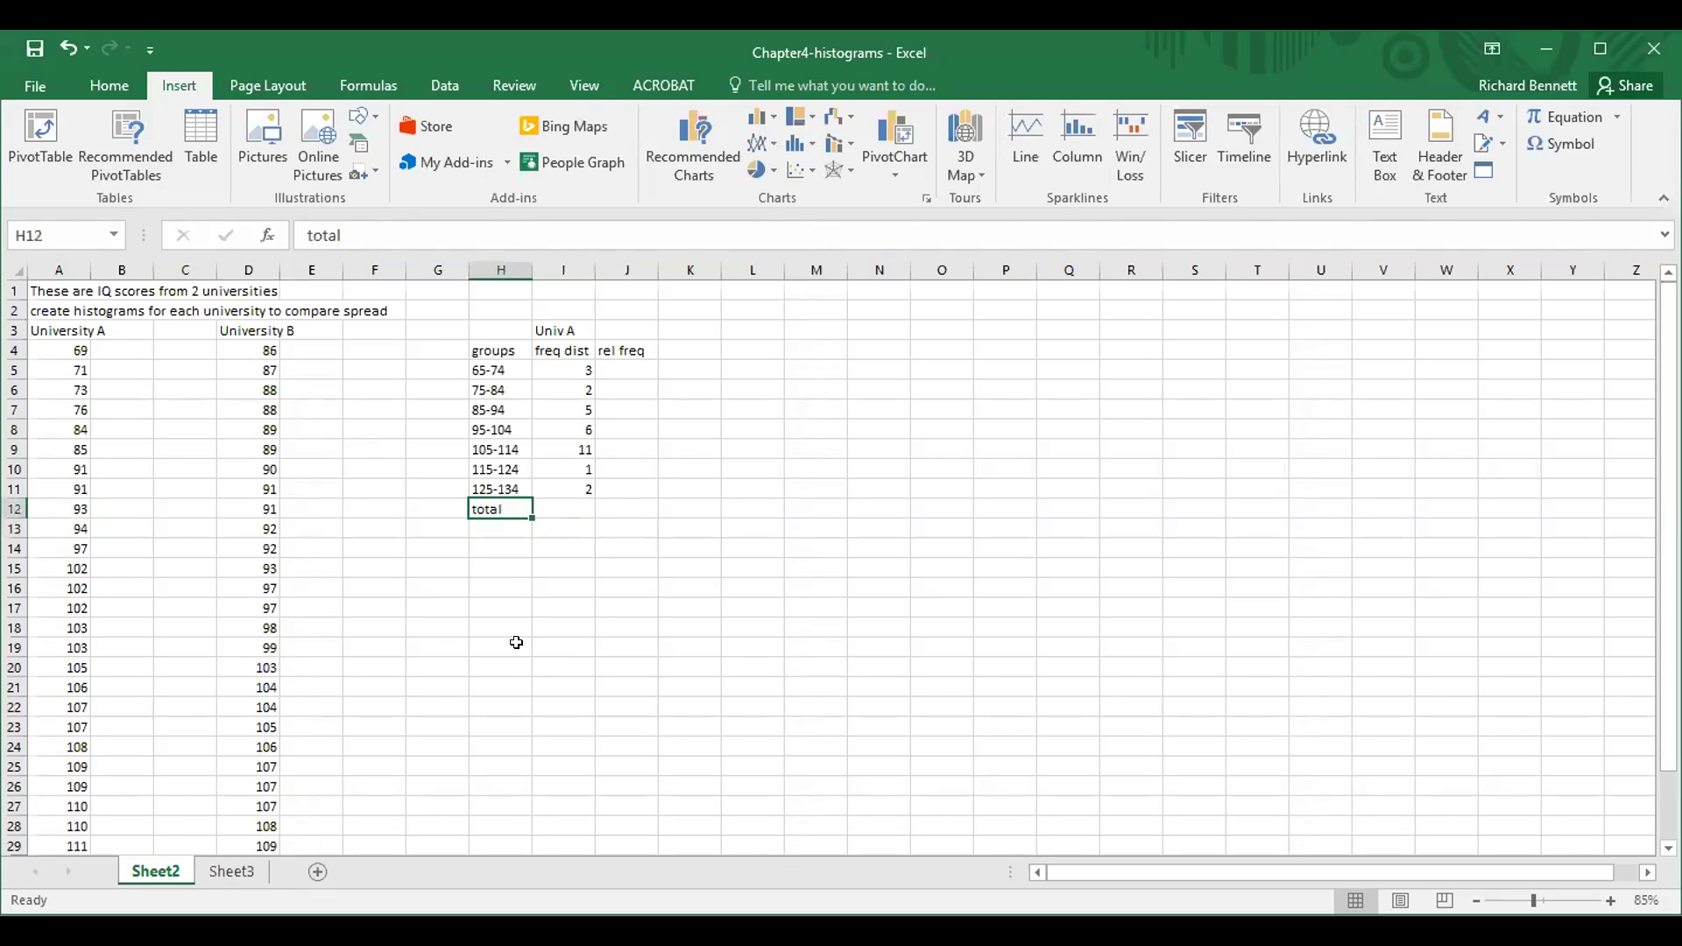
pyautogui.hotkey('ctrl', 'z')
# Total the University A frequencies in cell I13 with AutoSum, using =SUM(I5:I12)
pyautogui.click(555, 526)
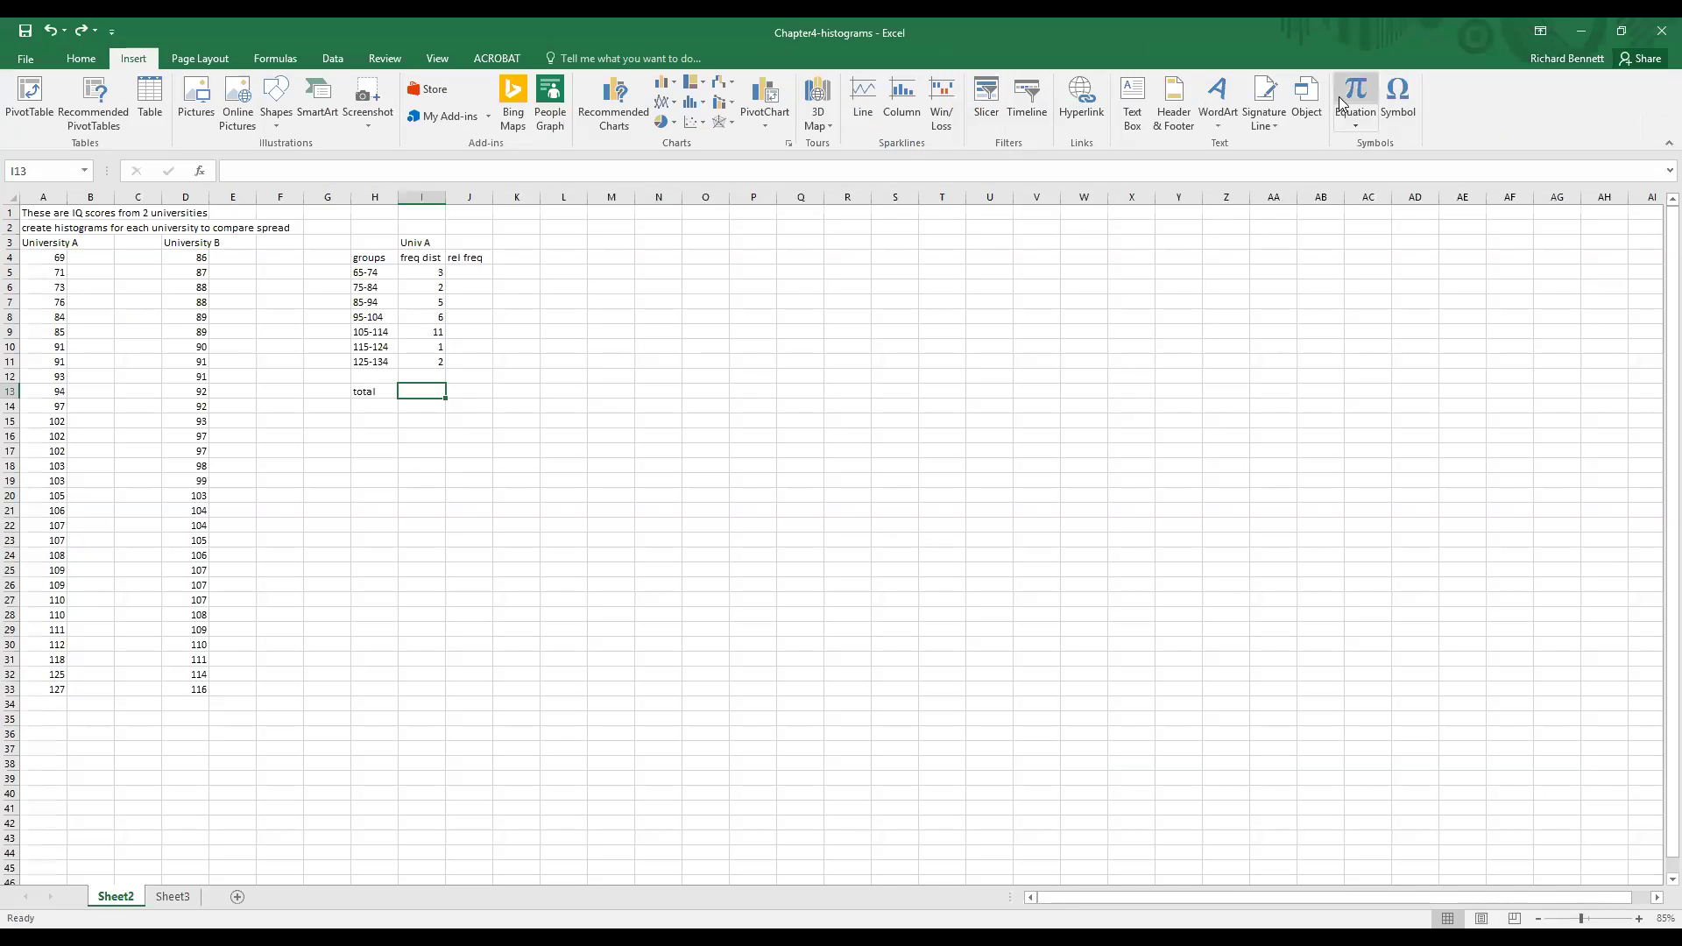
pyautogui.click(80, 58)
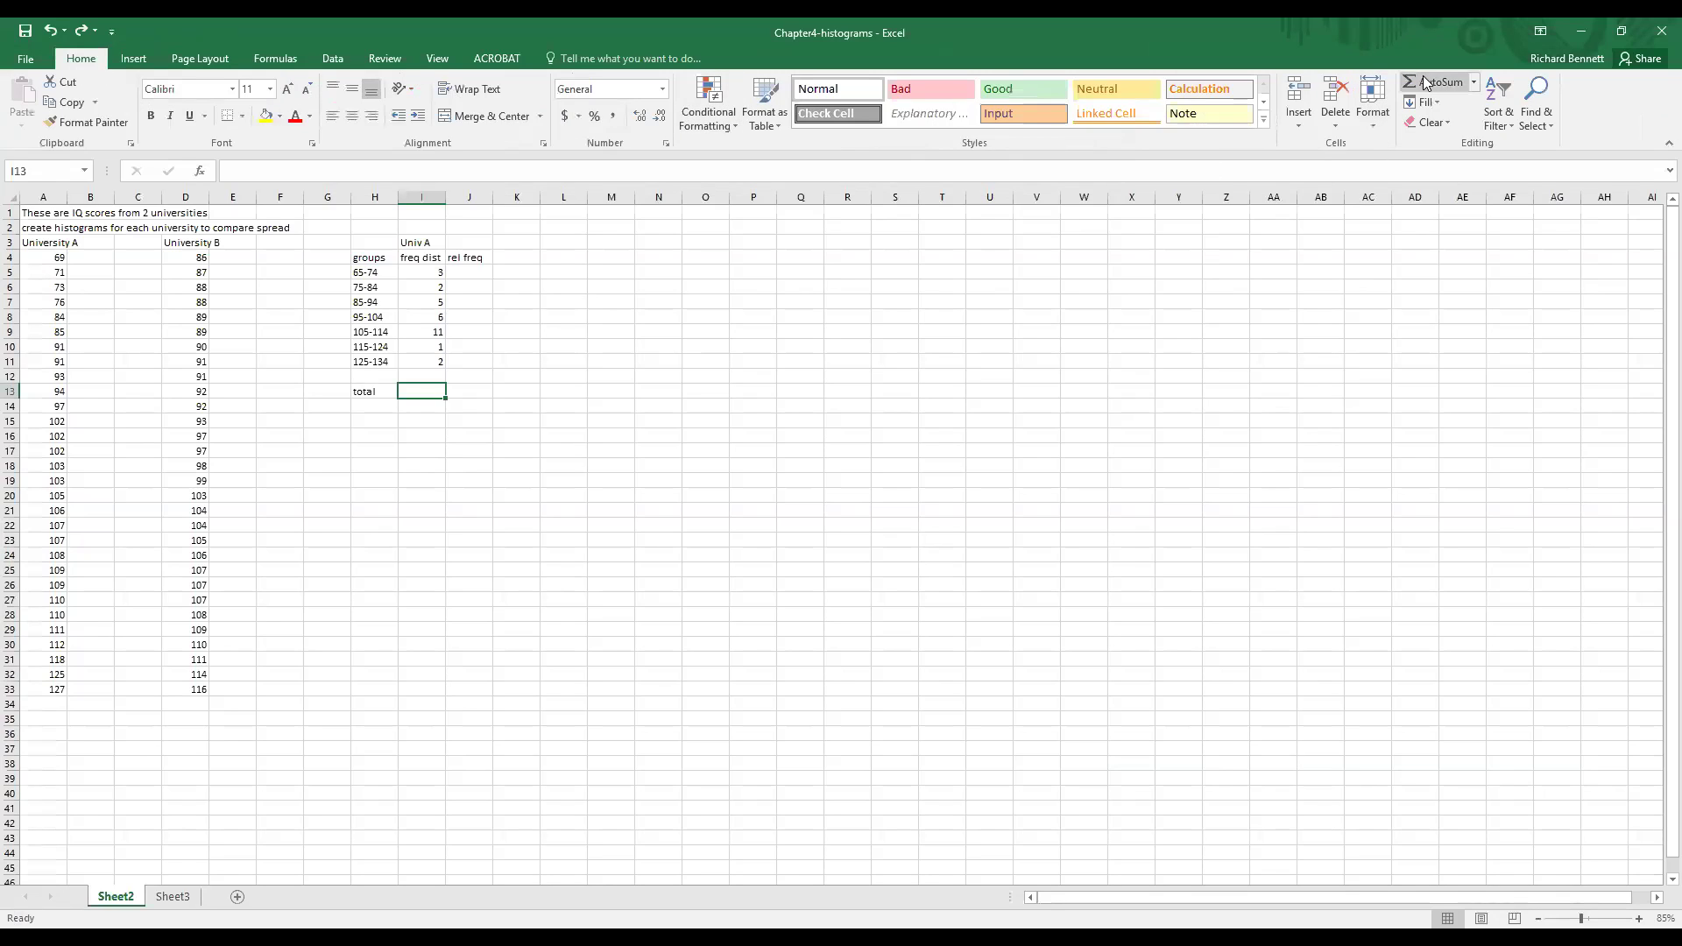
pyautogui.hotkey('alt', '=')
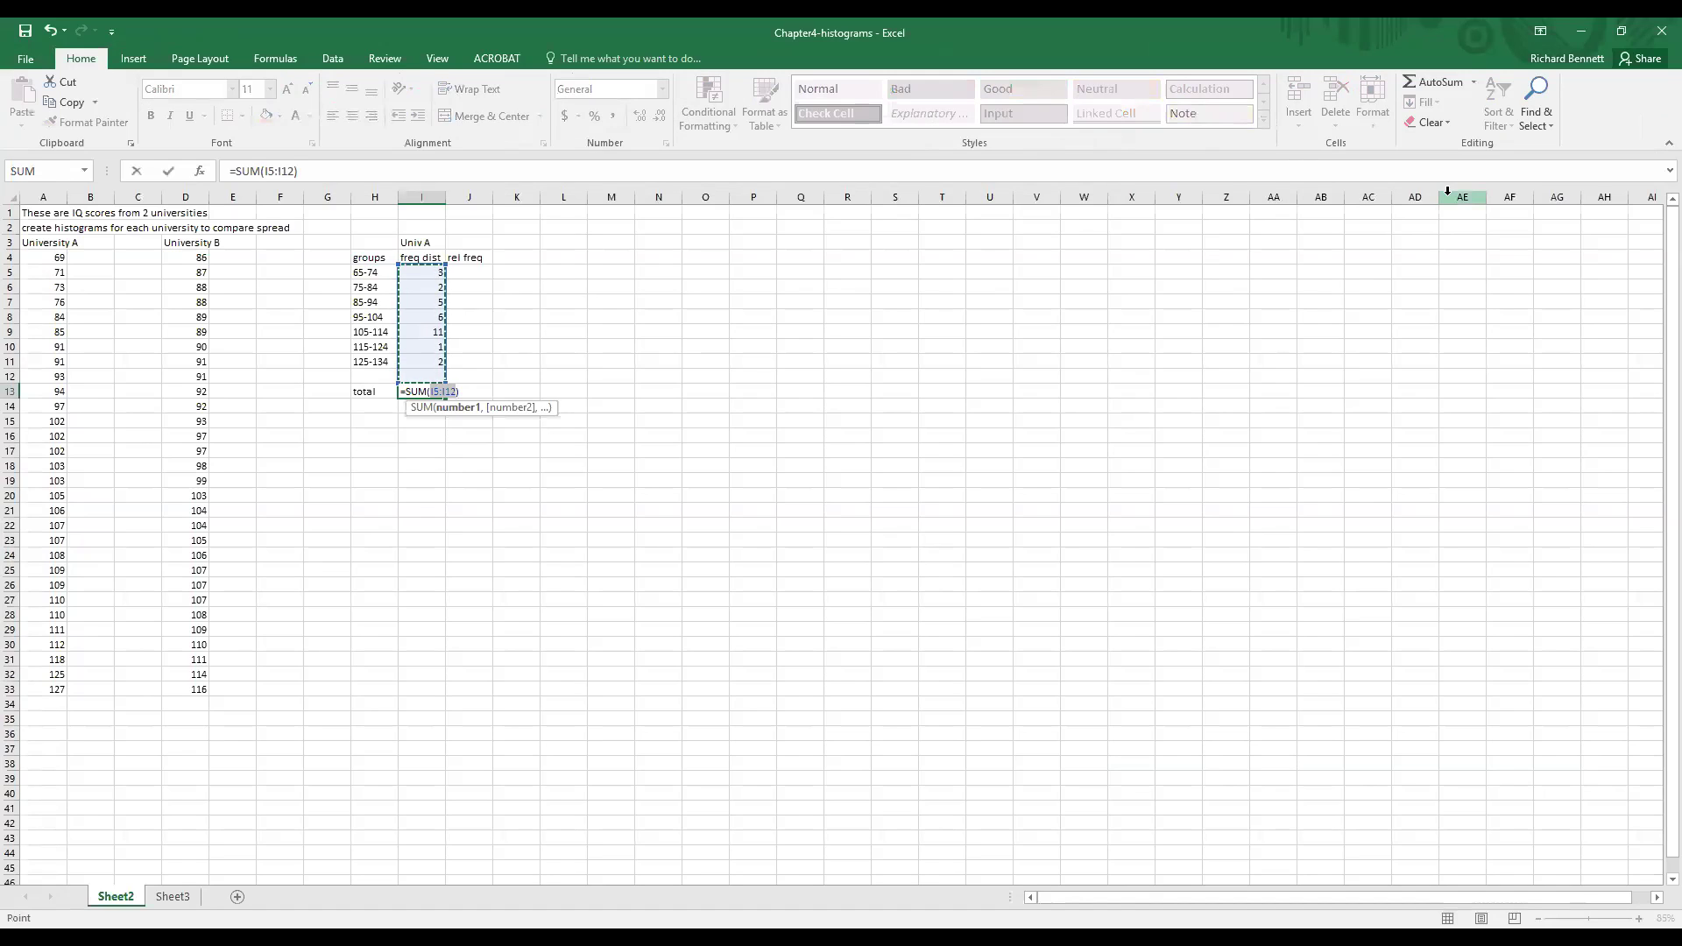
pyautogui.press('Return')
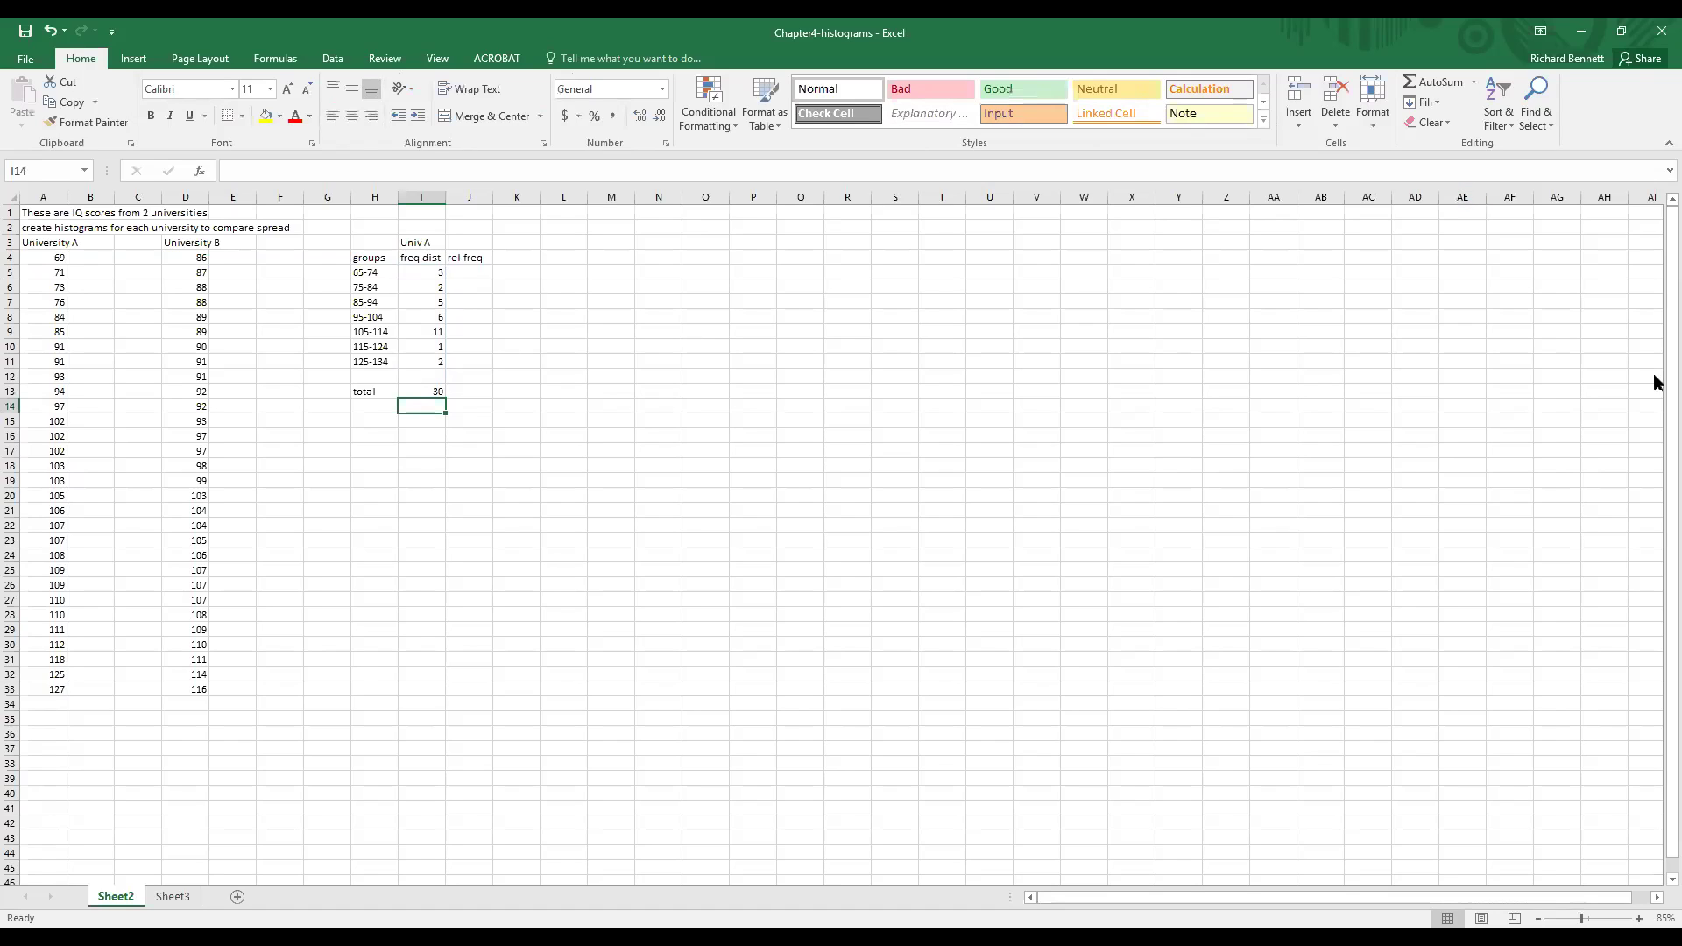
# Calculate the first group's relative frequency in J5 with =I5/I13 and fill the formula down to J11
pyautogui.click(467, 272)
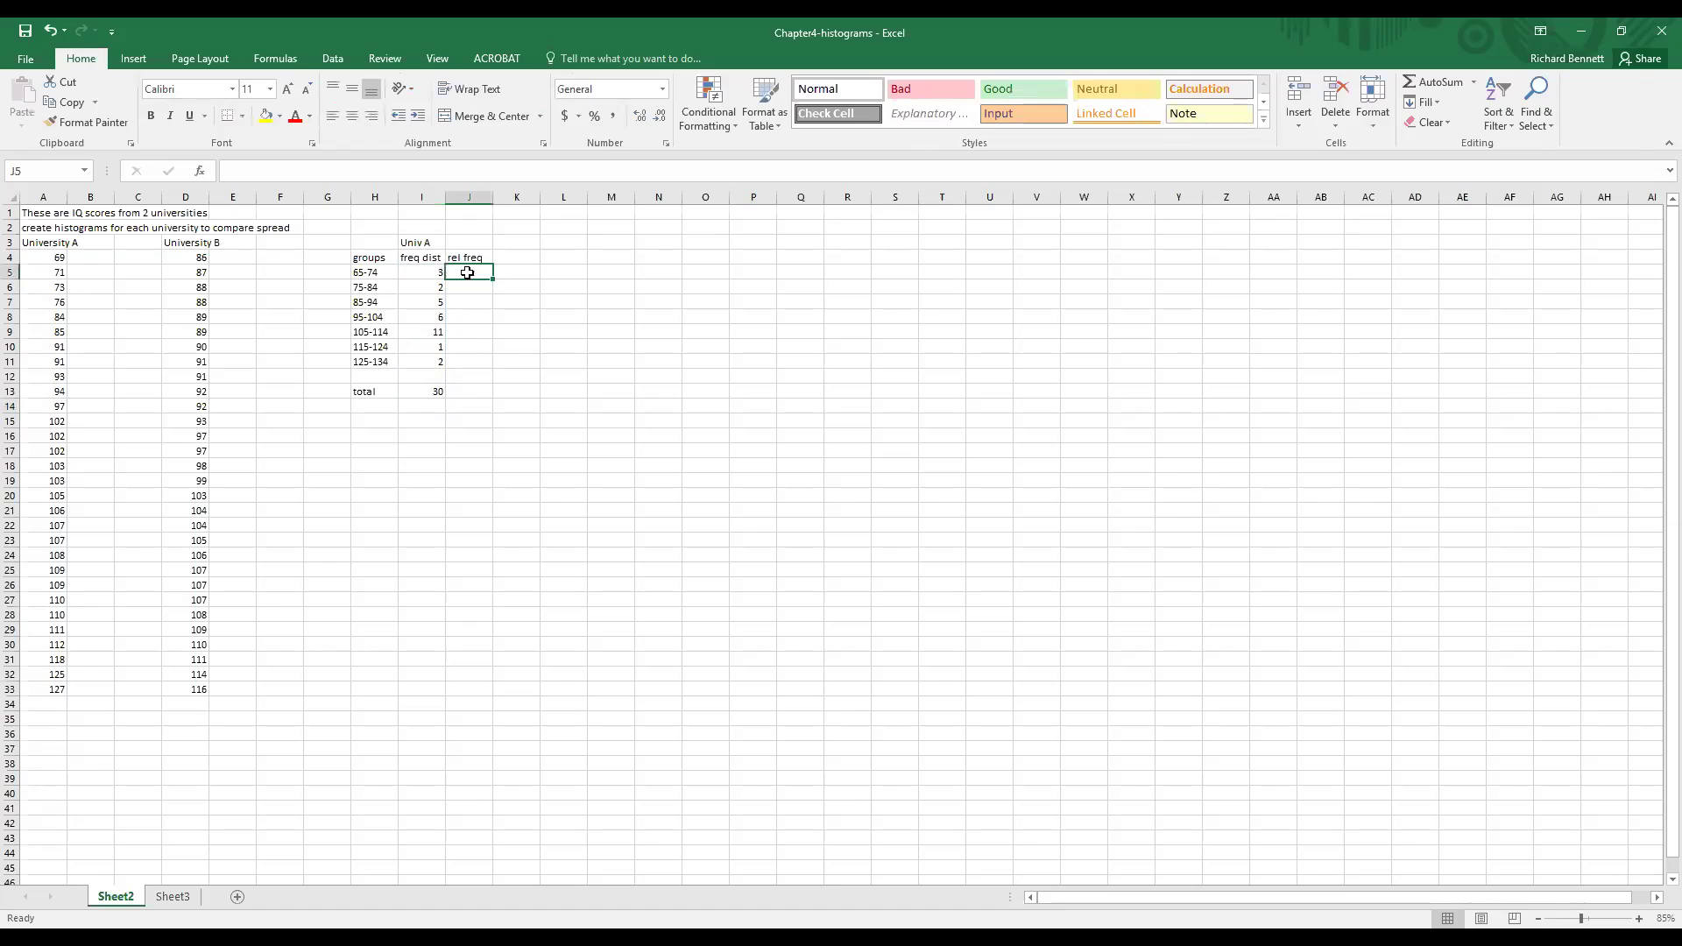
pyautogui.write('=')
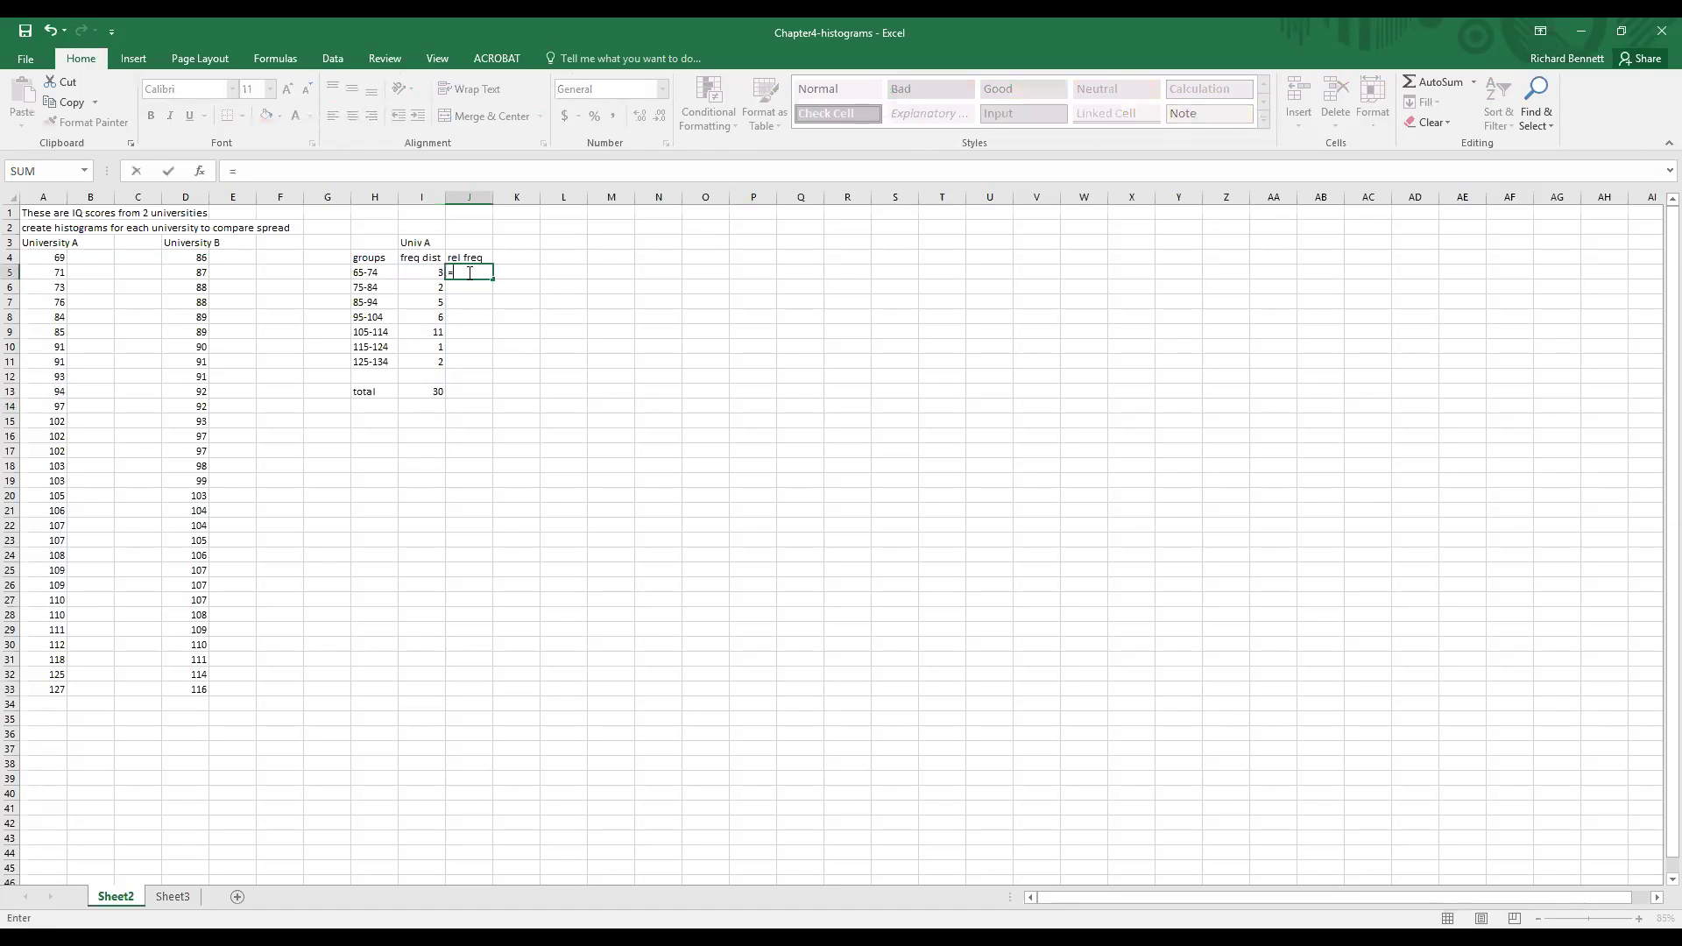
pyautogui.click(434, 271)
pyautogui.write('/')
pyautogui.click(435, 392)
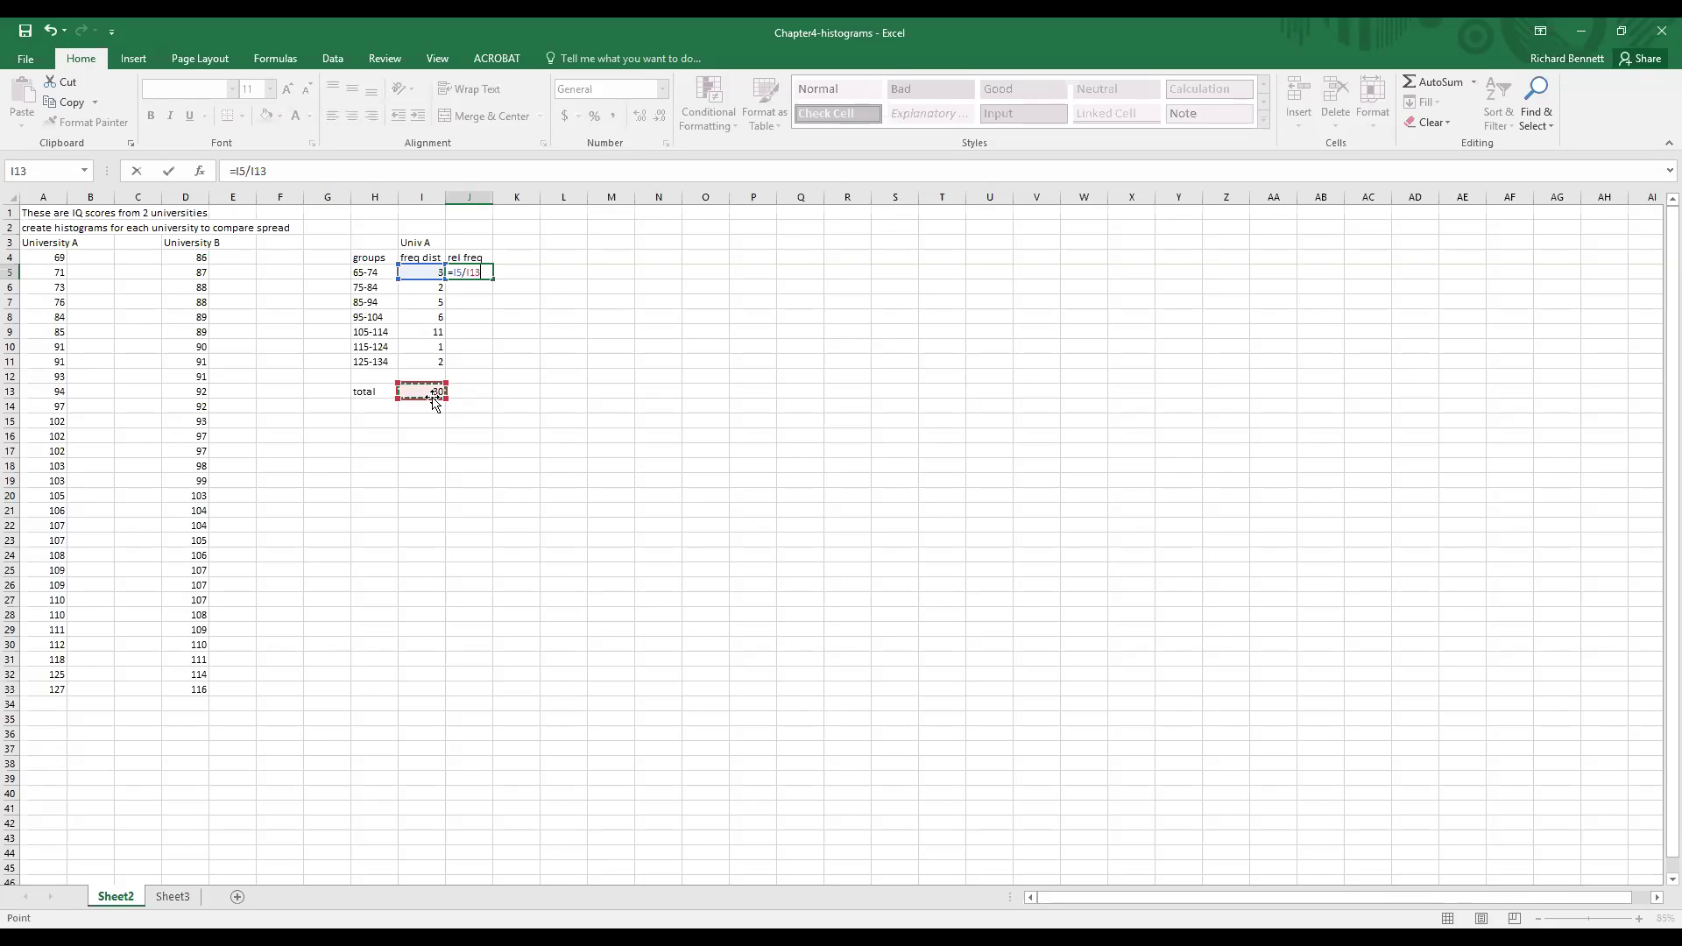
pyautogui.press('Return')
pyautogui.press('Up')
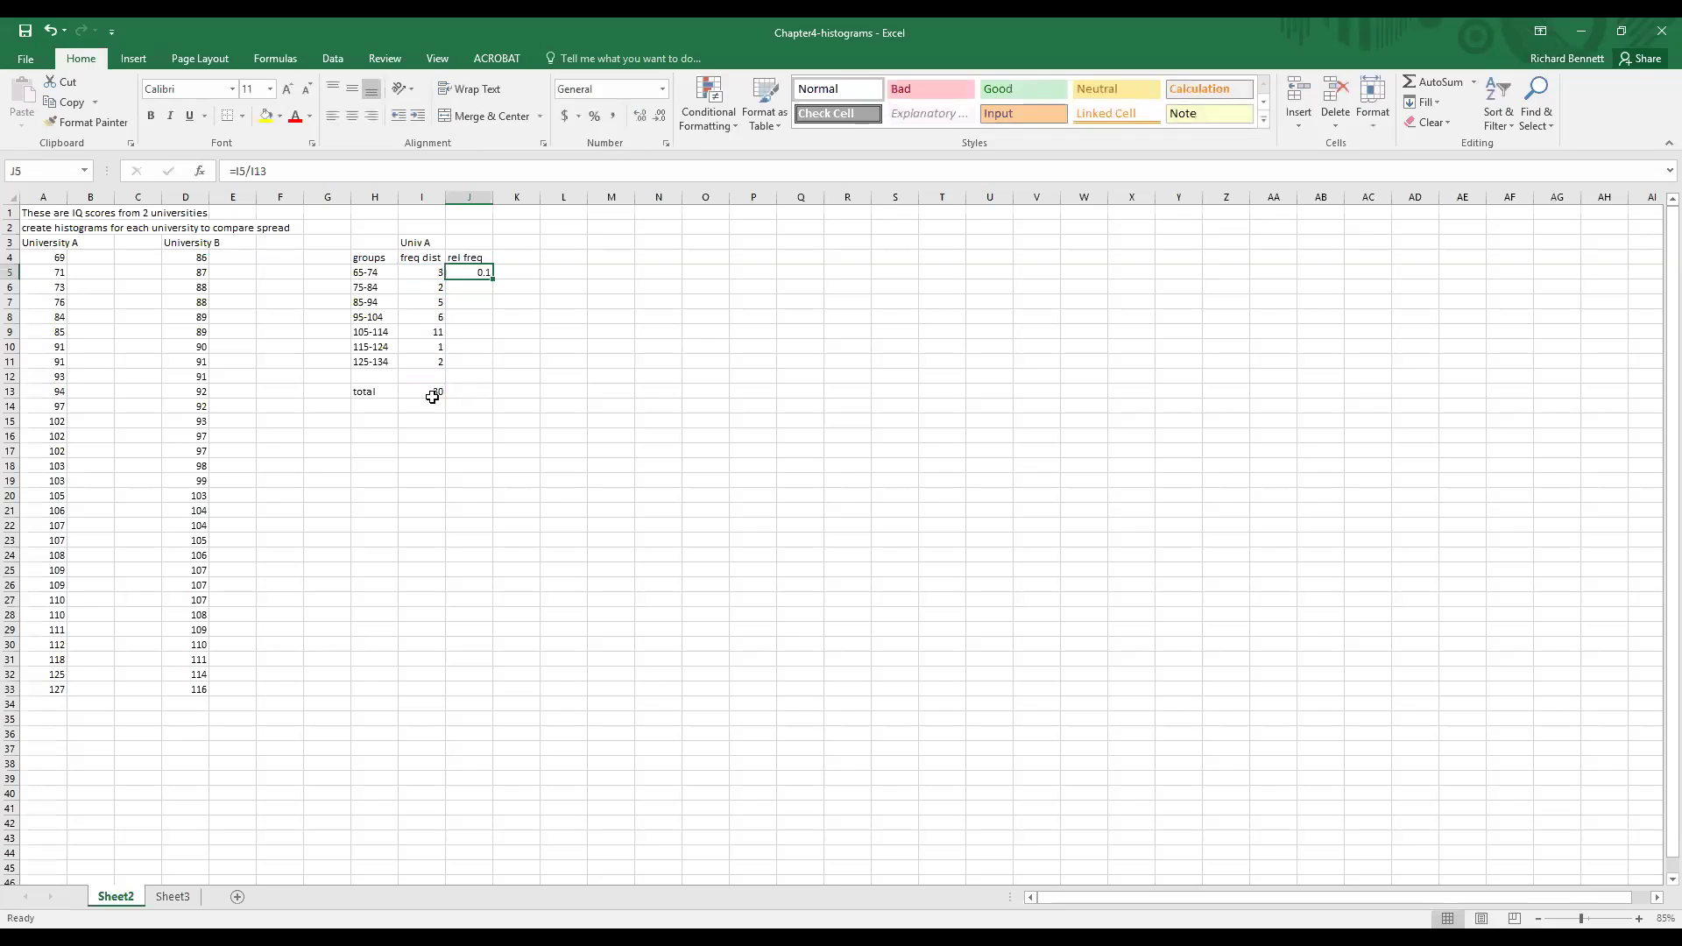
pyautogui.moveTo(493, 279); pyautogui.dragTo(502, 367)
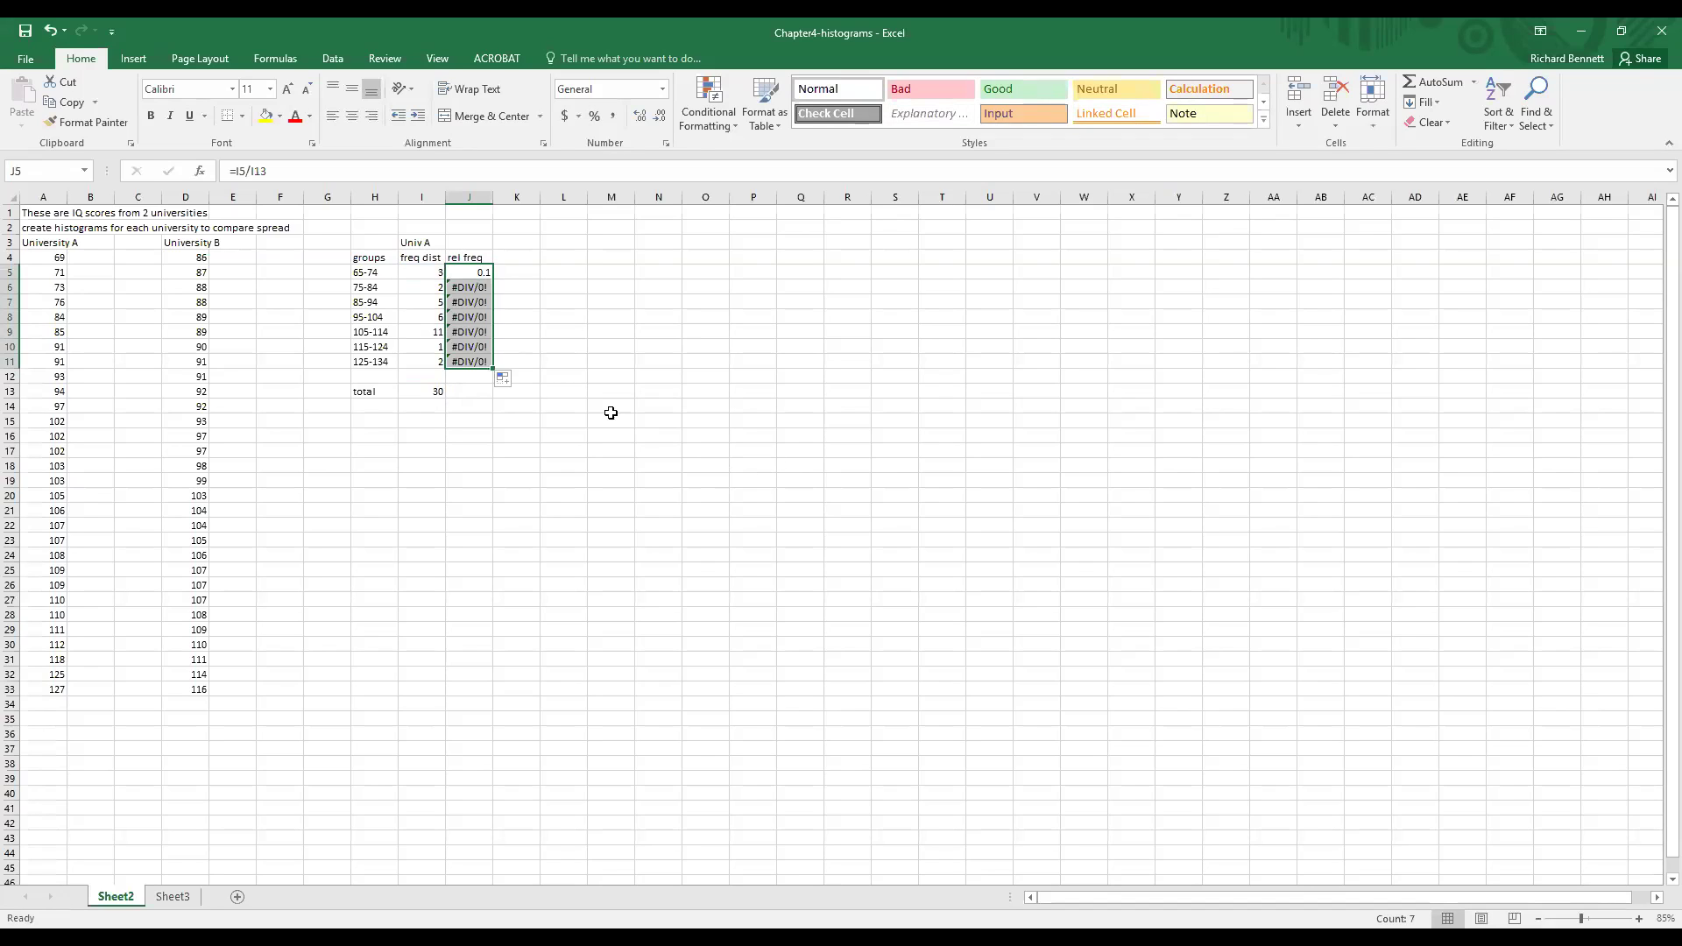
pyautogui.click(462, 274)
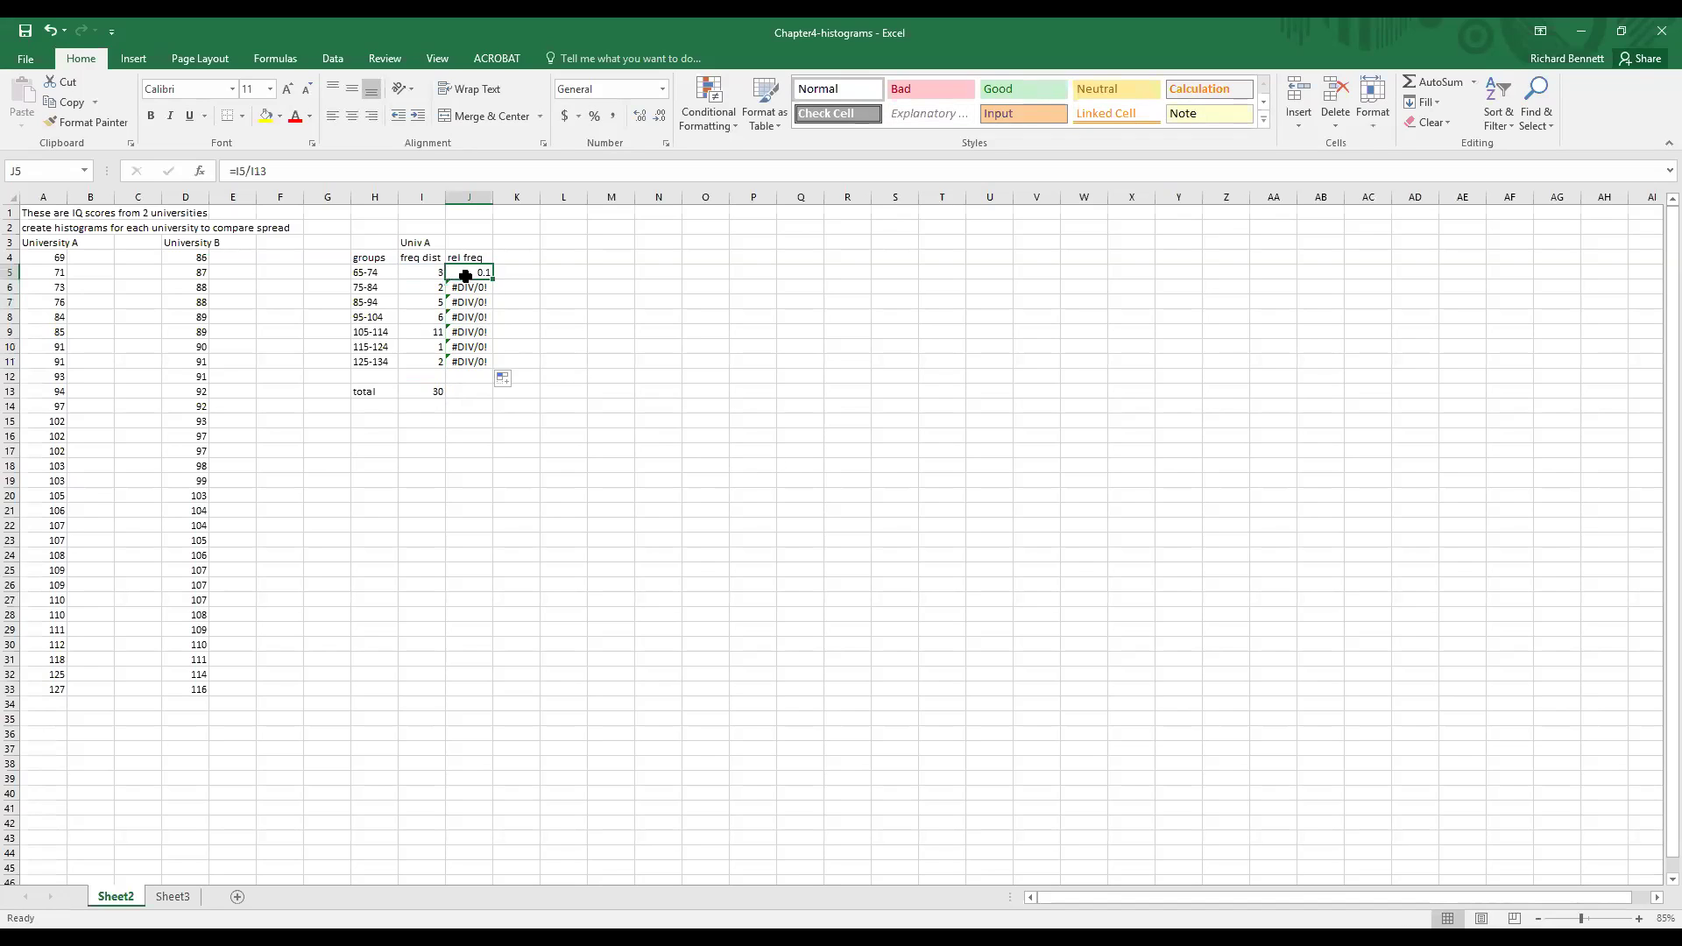
# Lock the total in J5's relative frequency formula as =I5/$I$13 and fill it down to J11
pyautogui.click(310, 176)
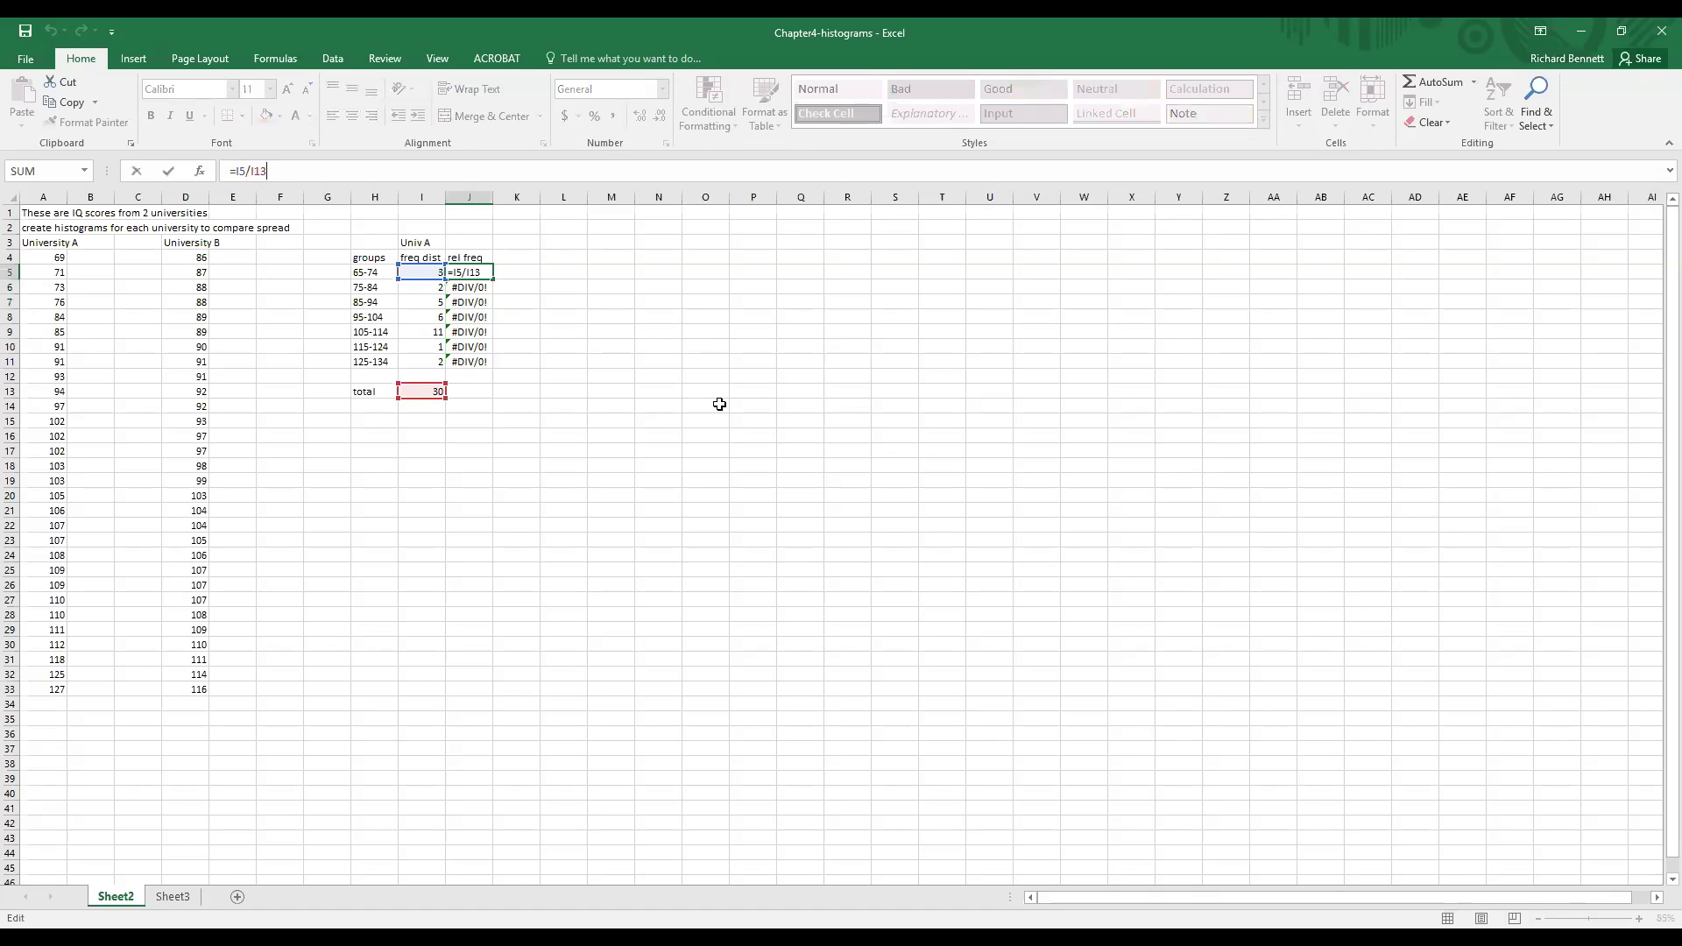
pyautogui.press('F4')
pyautogui.doubleClick(264, 172)
pyautogui.press('Return')
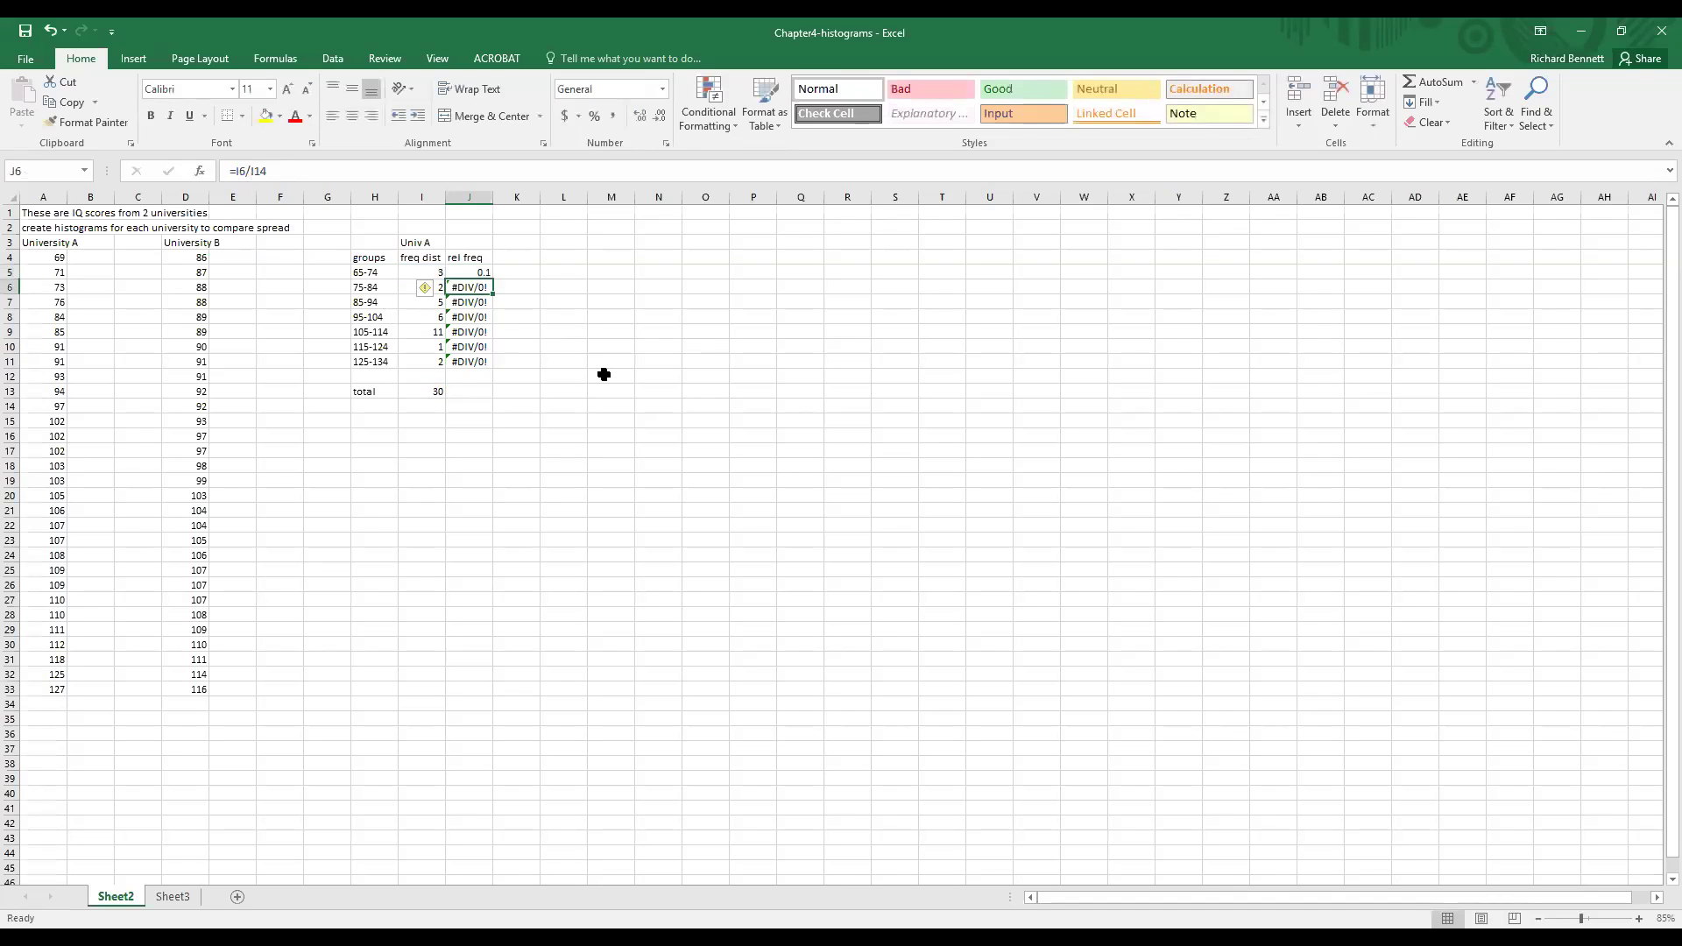
pyautogui.click(483, 272)
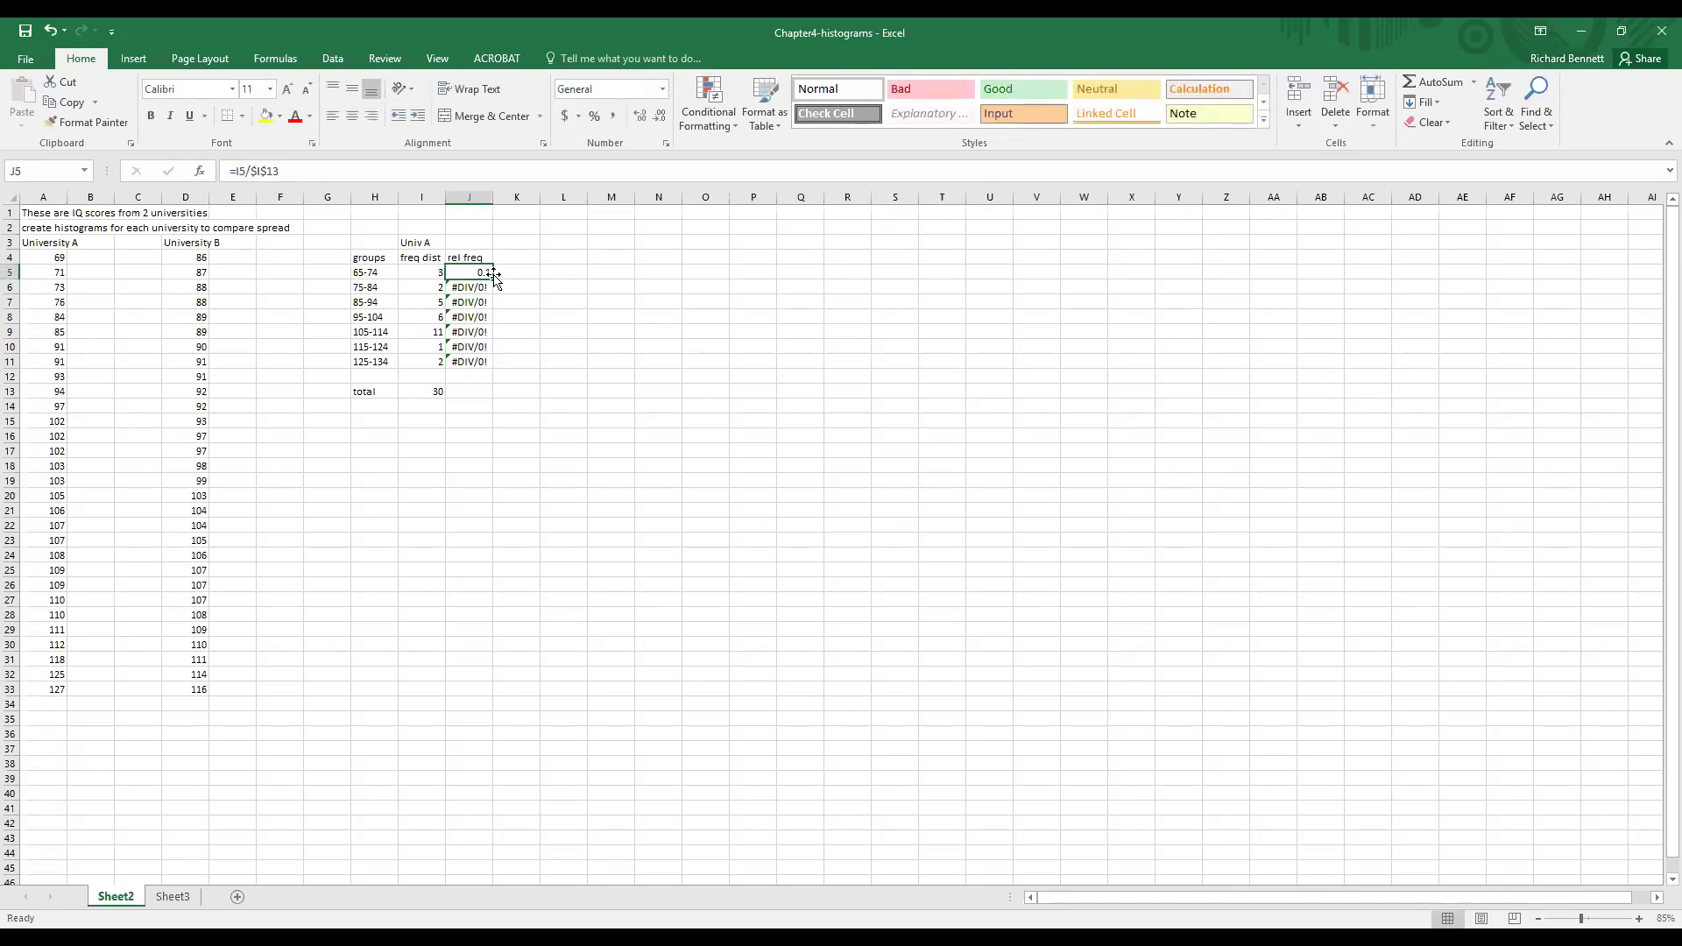
pyautogui.moveTo(489, 281); pyautogui.dragTo(490, 364)
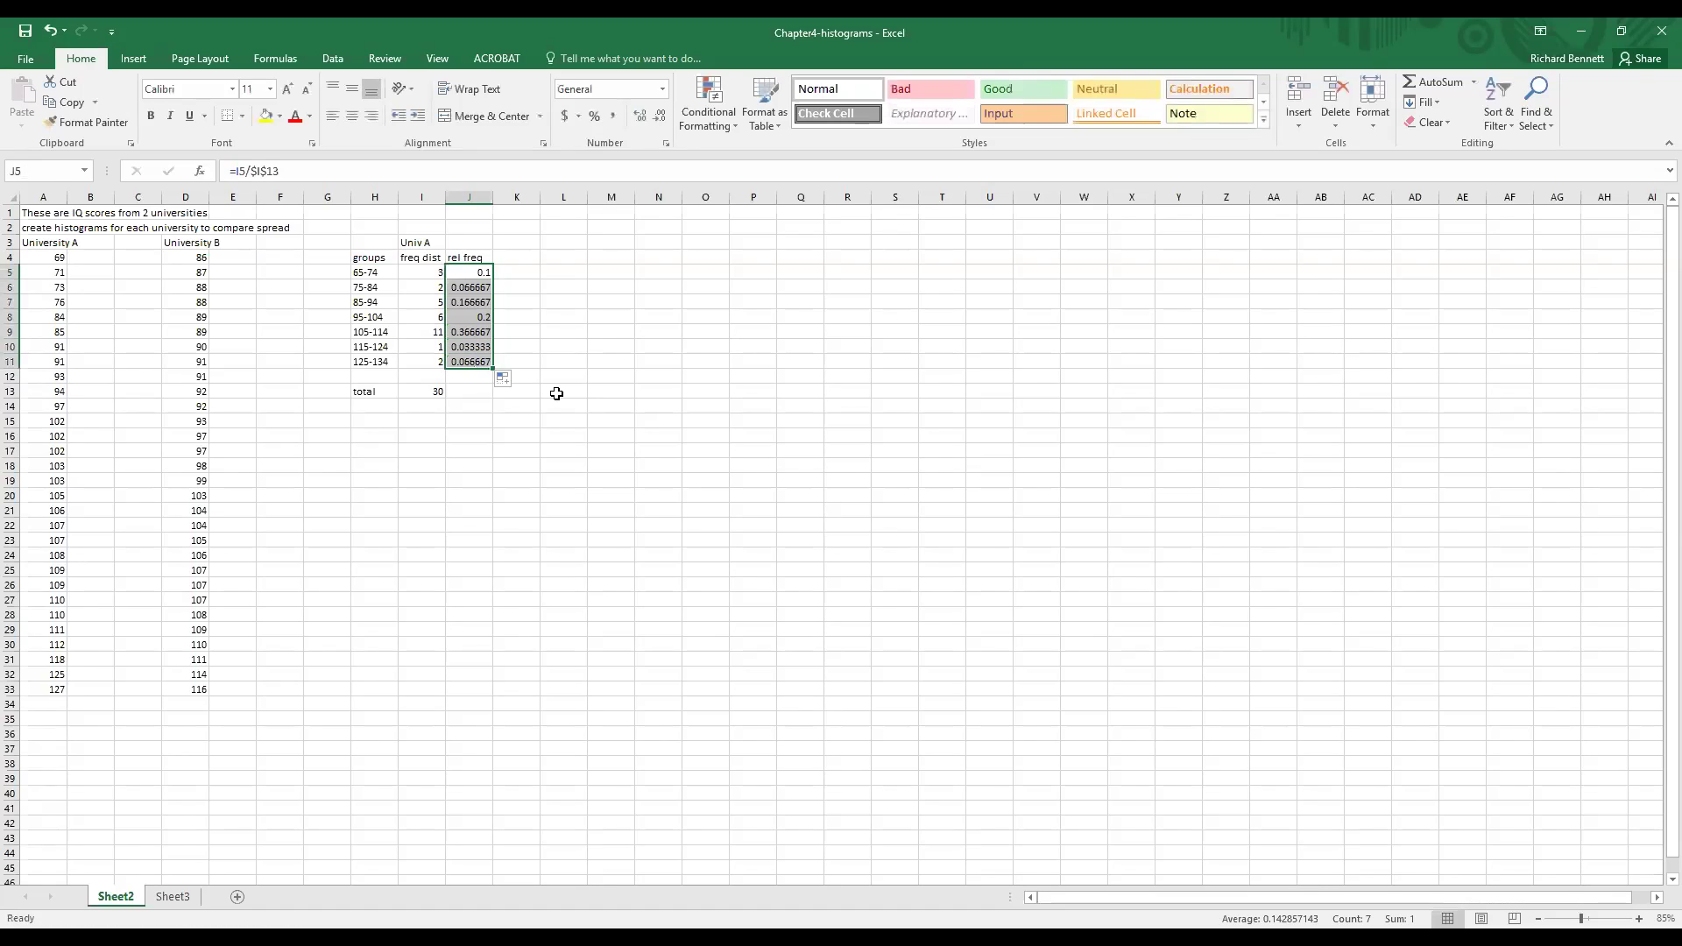
# Total the University A relative frequencies in cell J13 with AutoSum
pyautogui.click(459, 393)
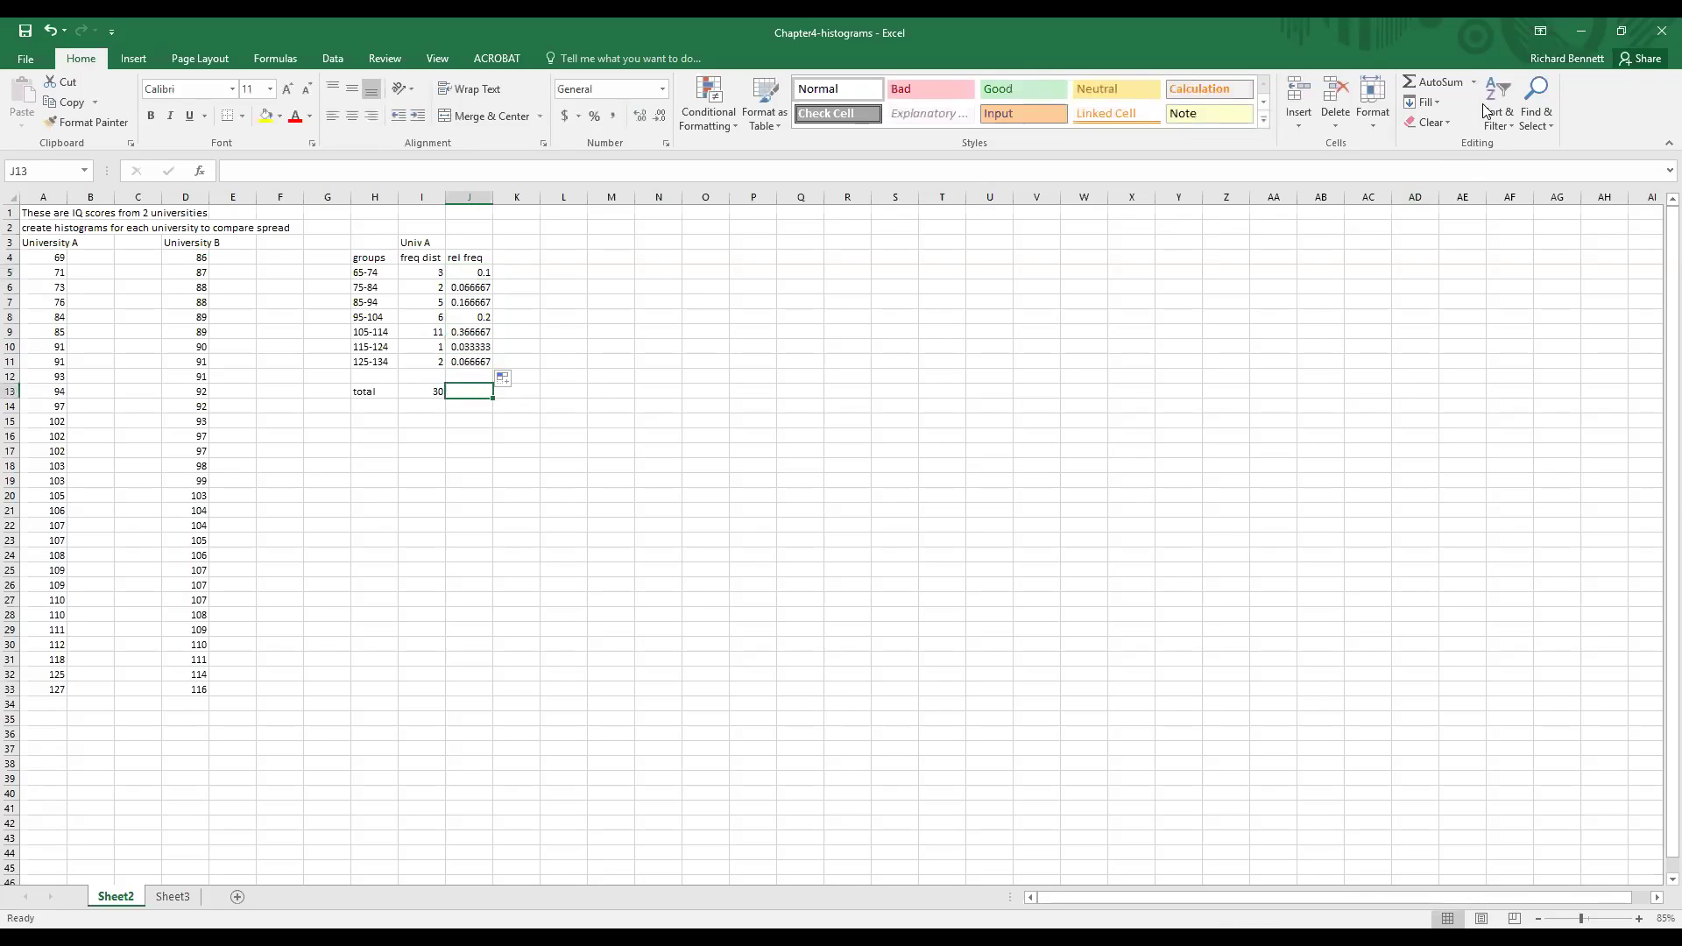
pyautogui.click(1448, 88)
pyautogui.press('Return')
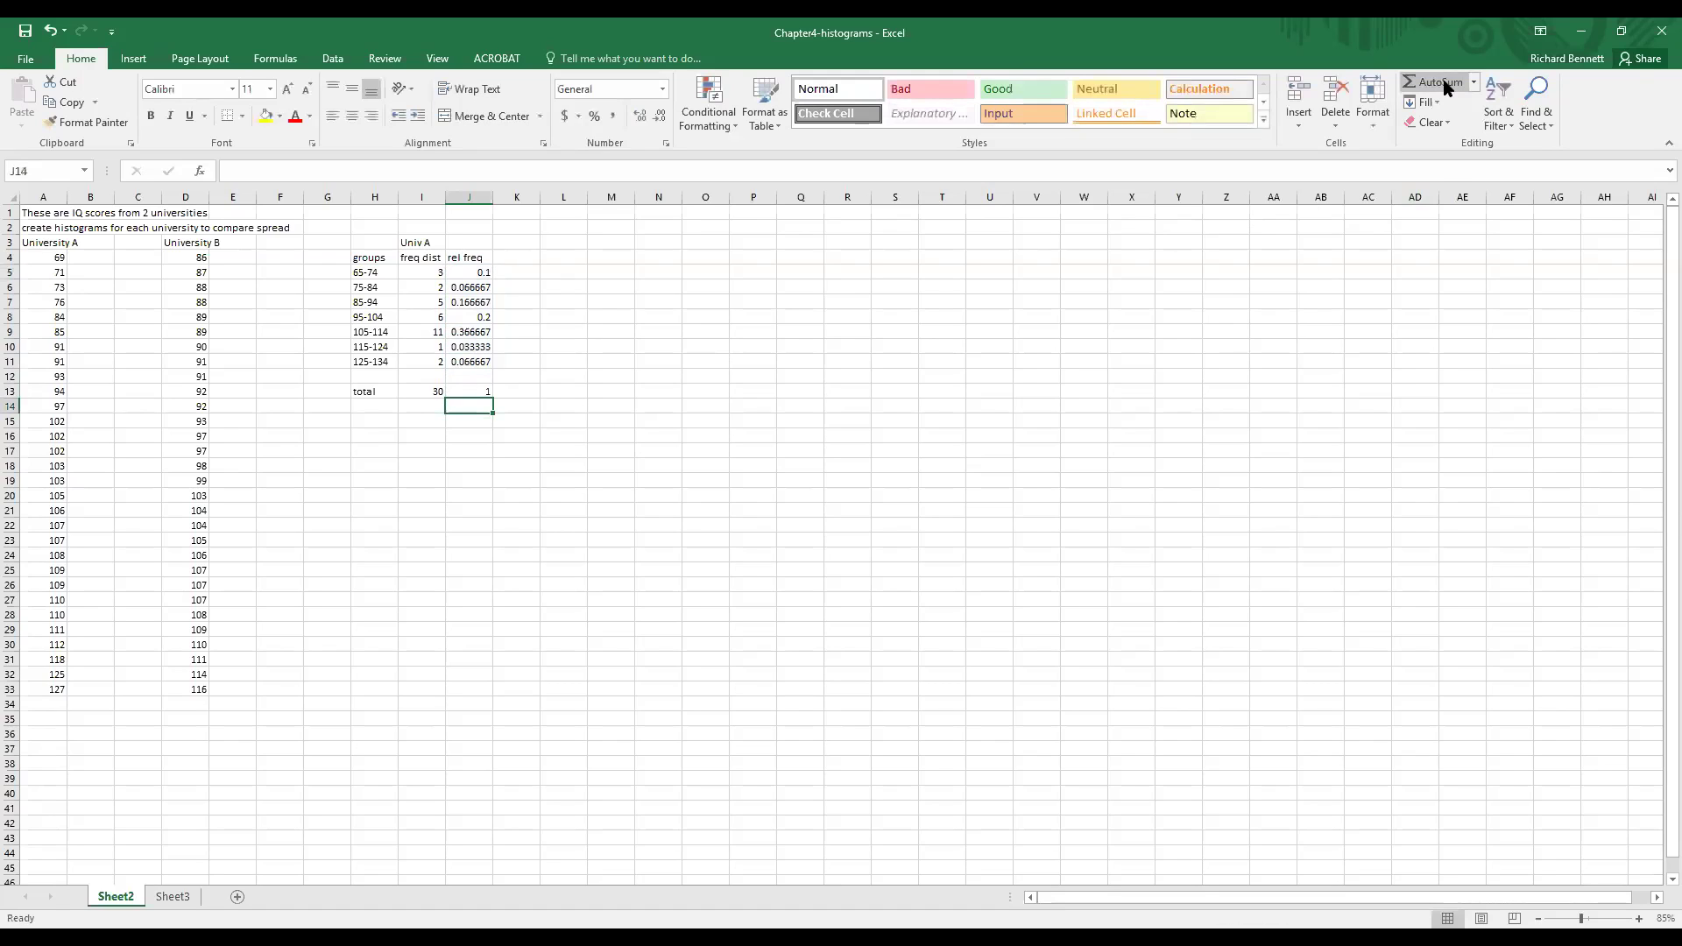
# Add the heading "cum freq" in K4 and set the first cumulative frequency in K5 to =I5
pyautogui.click(523, 257)
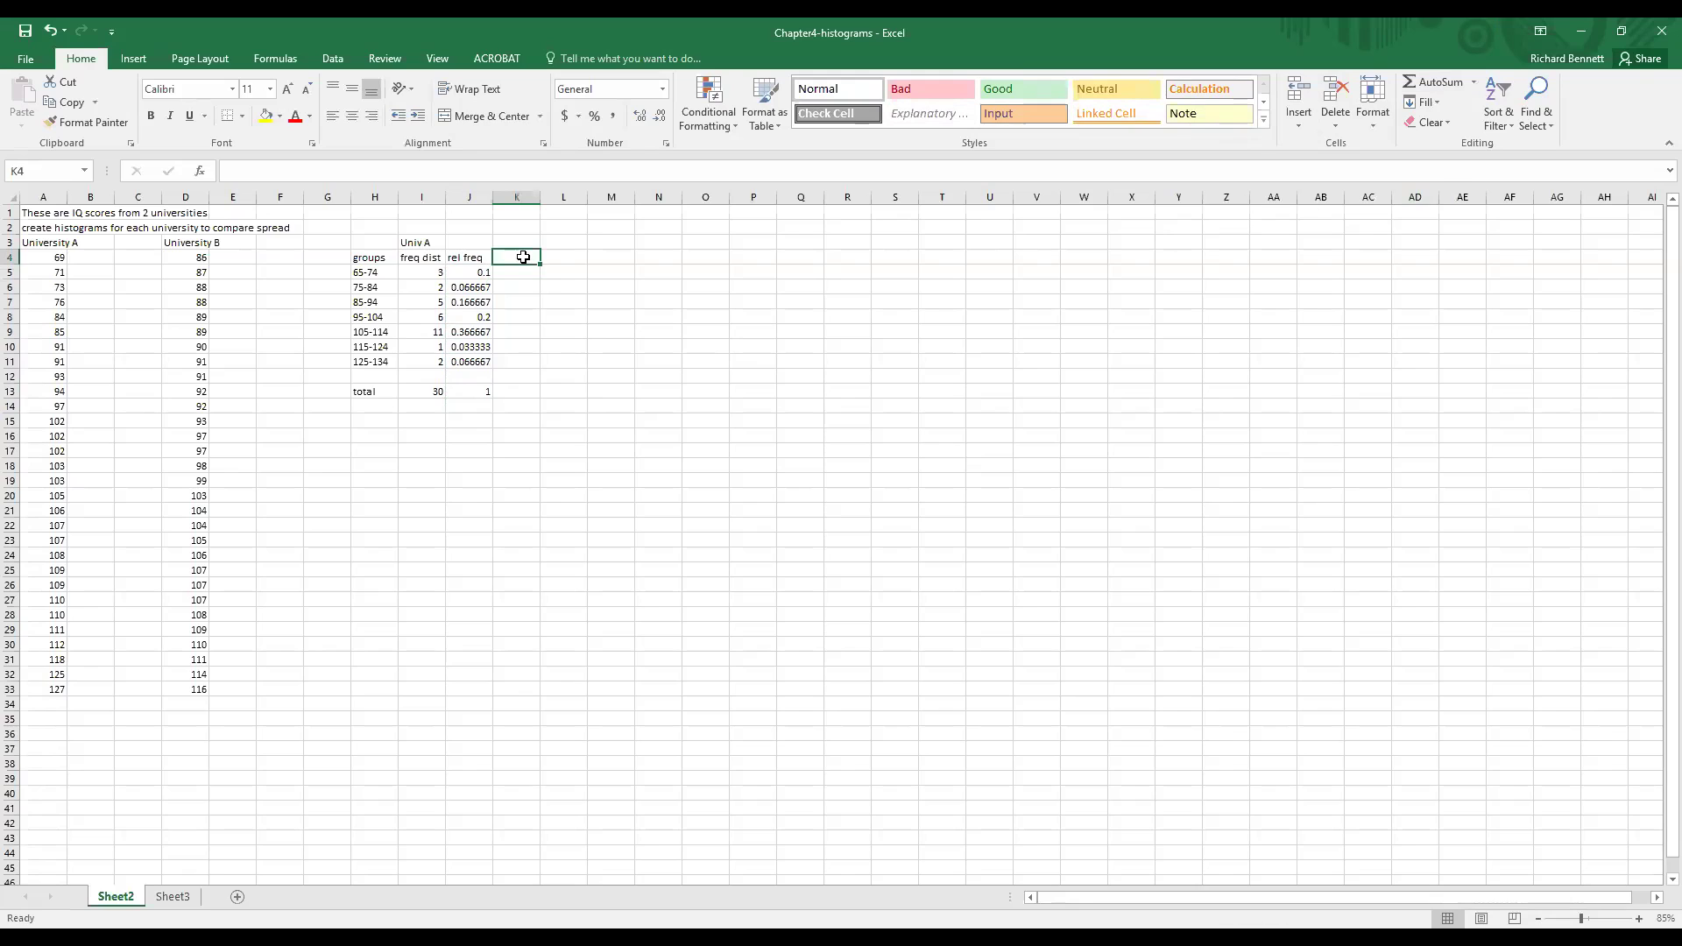
pyautogui.write('cum freq')
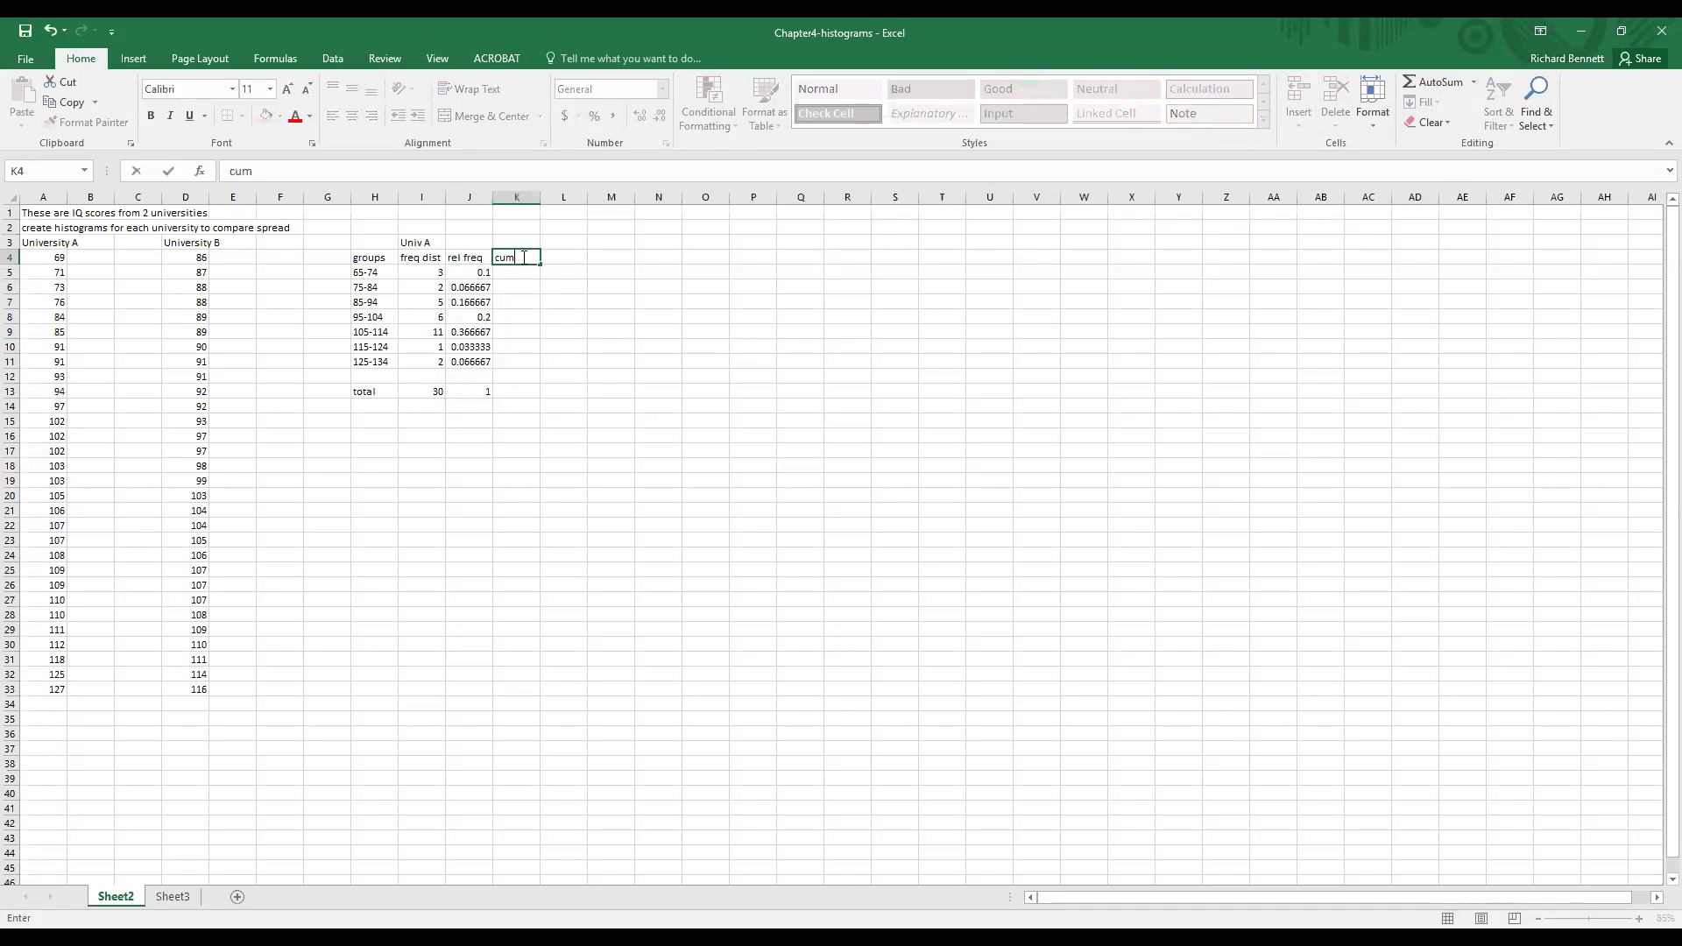
pyautogui.press('Return')
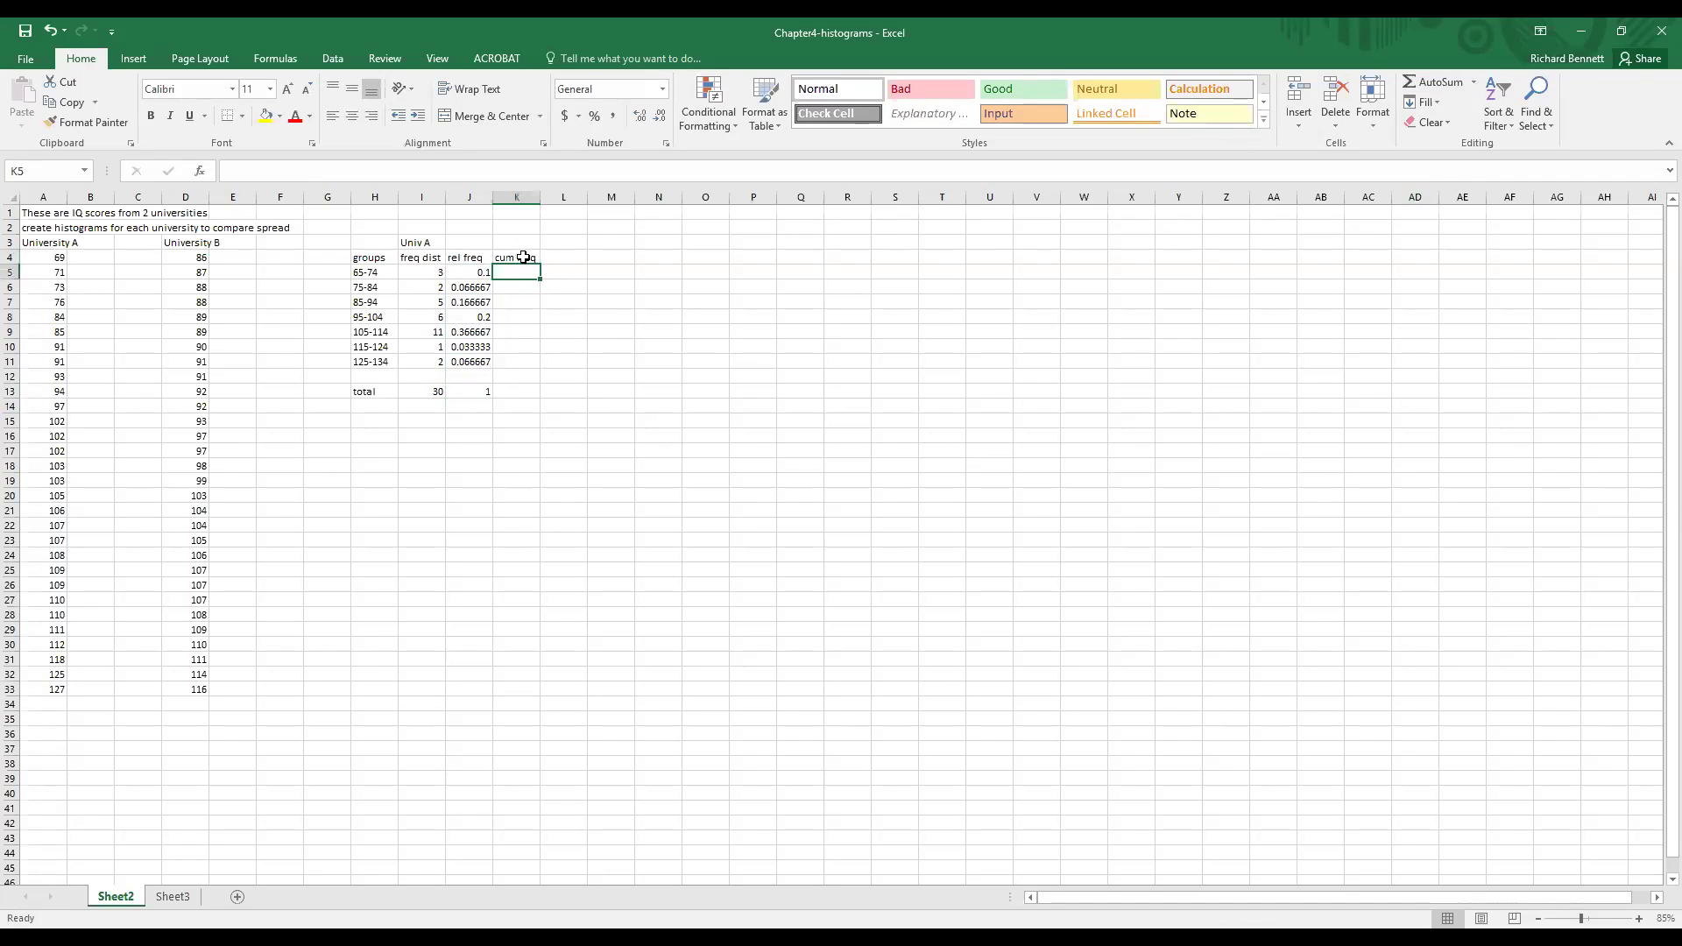
pyautogui.write('=')
pyautogui.press('Left')
pyautogui.press('Left')
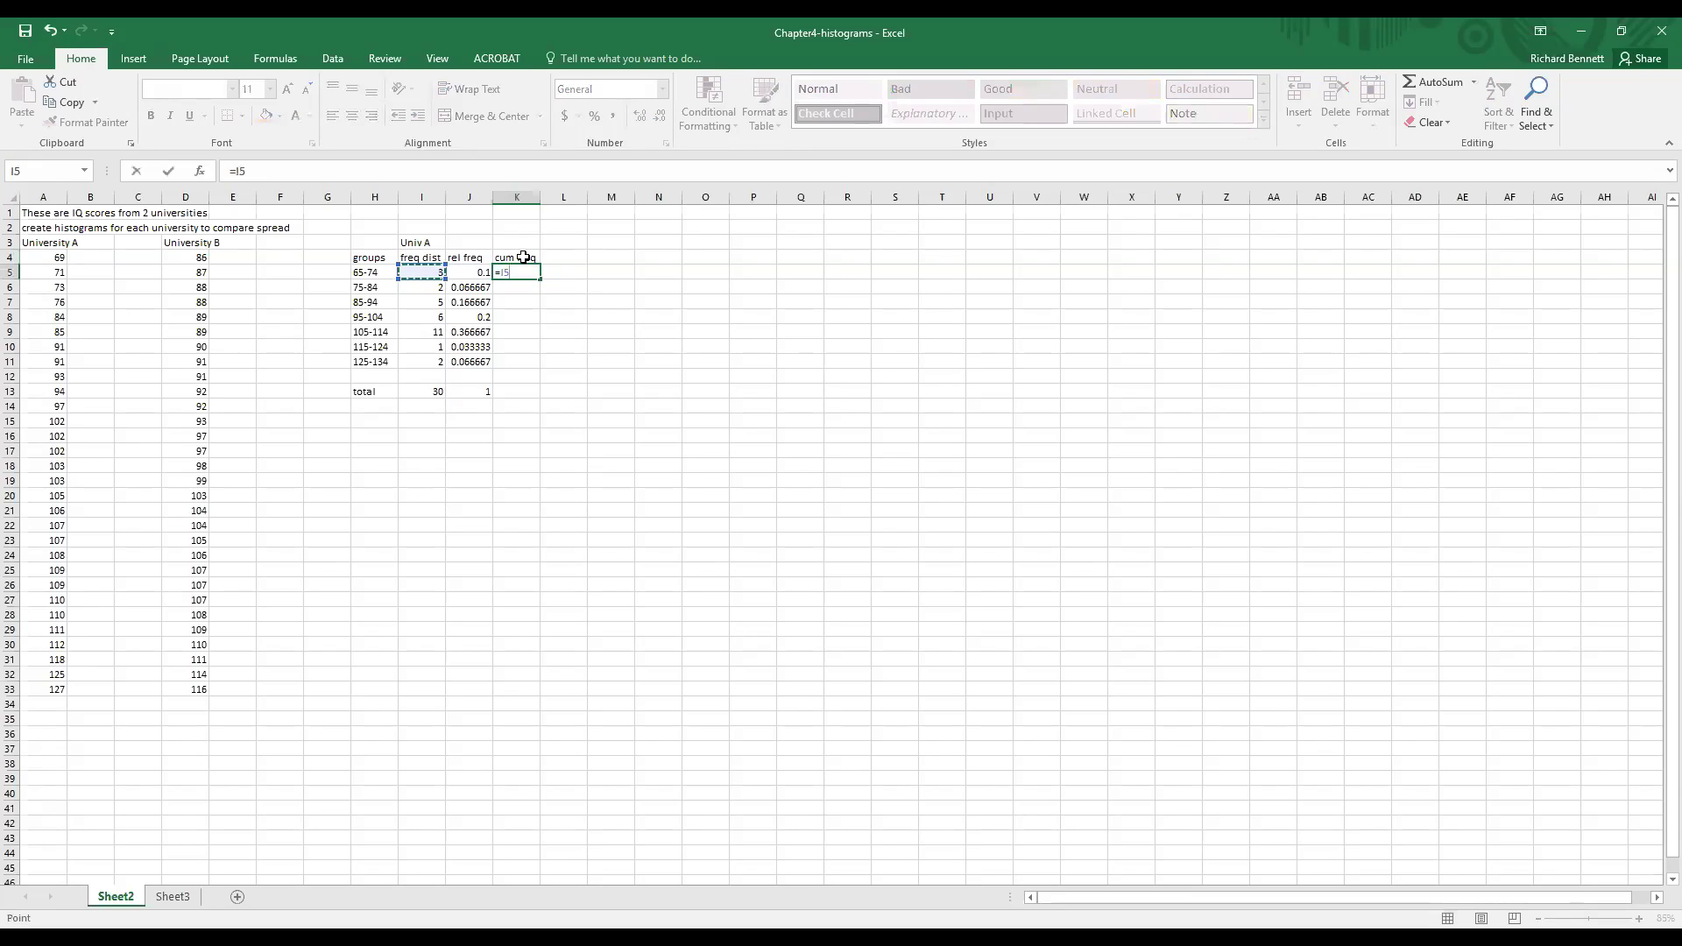
pyautogui.press('Return')
# Calculate the second group's cumulative frequency in K6 with =I6+K5 and fill the formula down to K11
pyautogui.write('=')
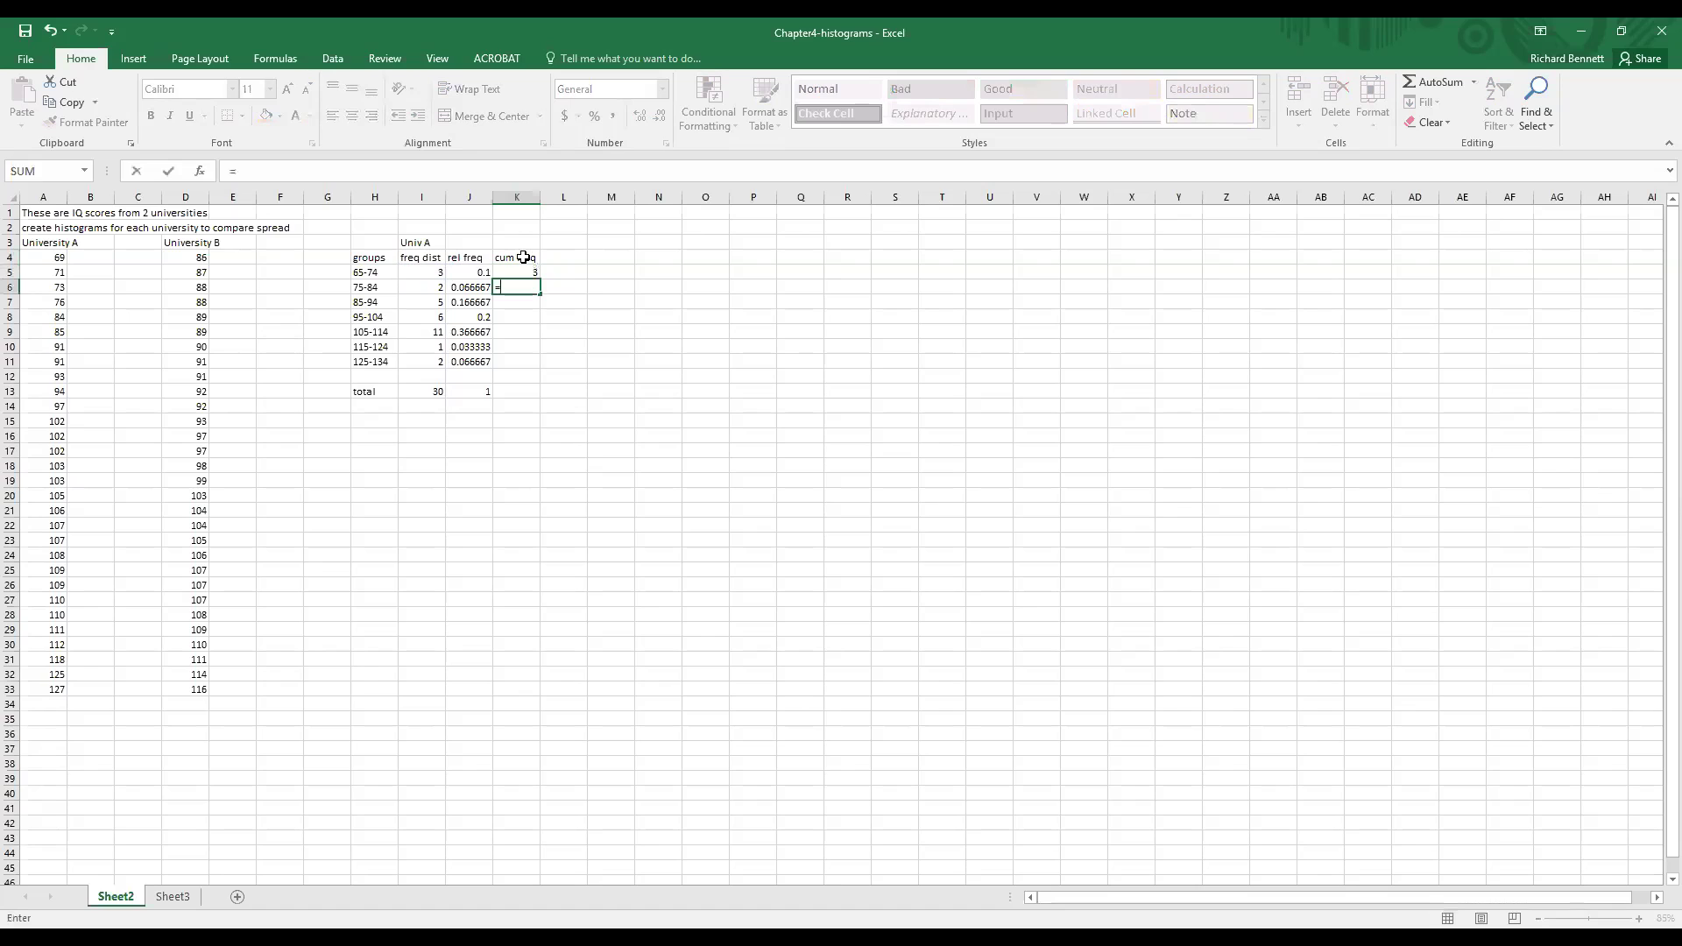
pyautogui.press('Left')
pyautogui.press('Left')
pyautogui.write('+')
pyautogui.press('Up')
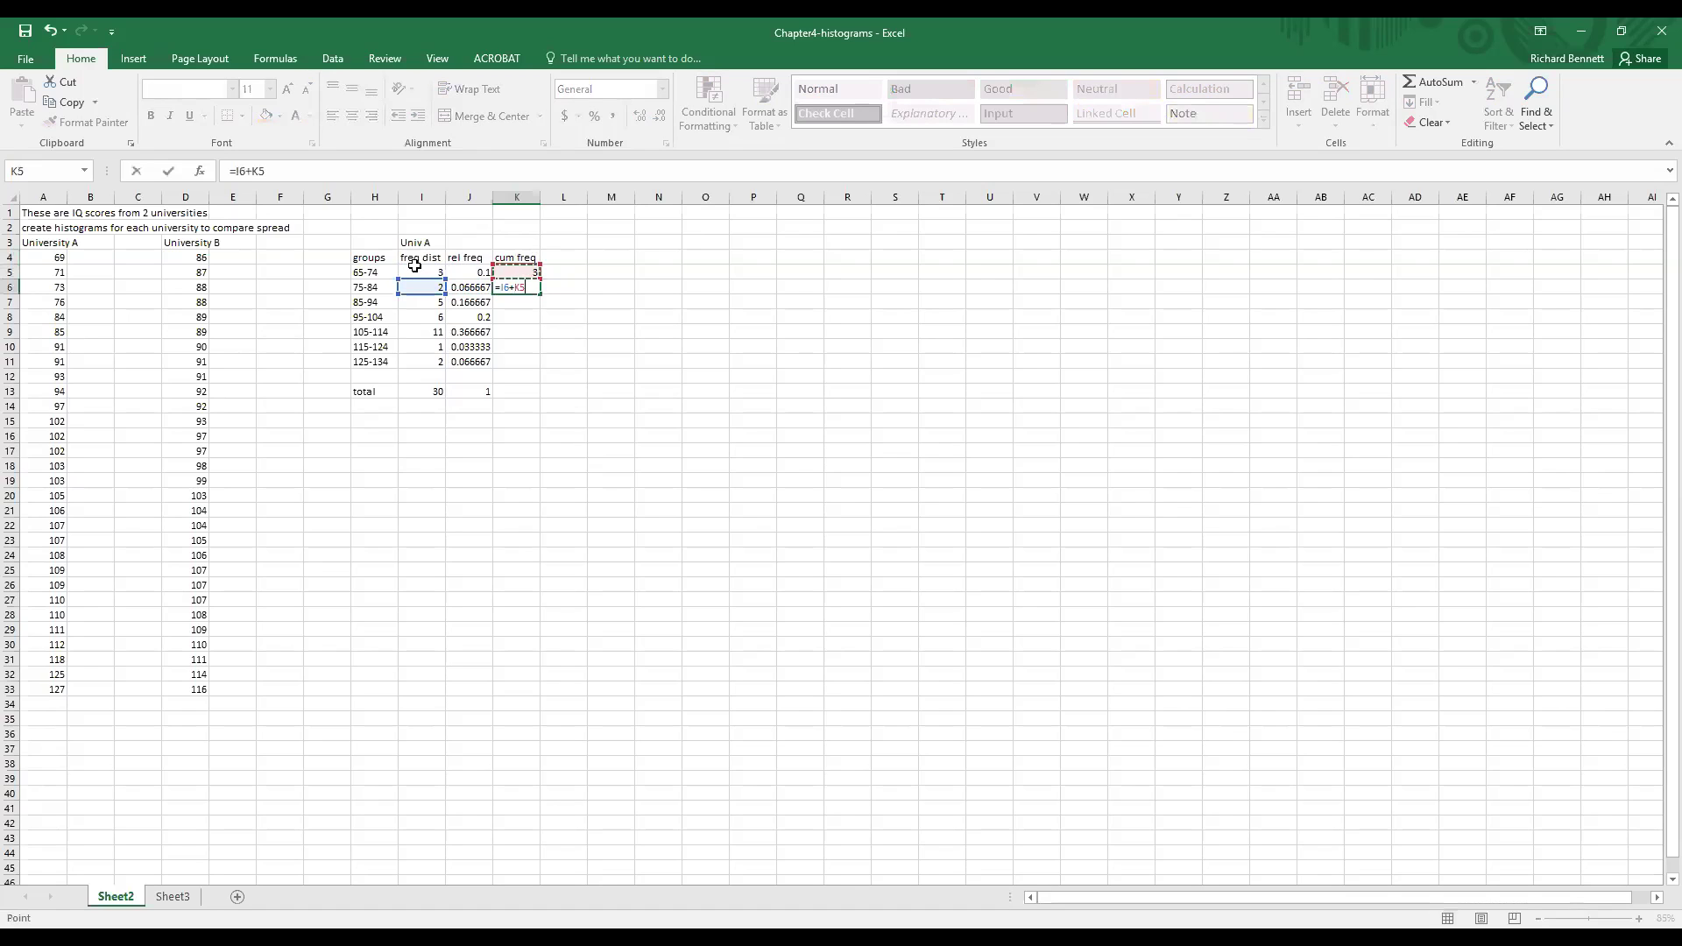
pyautogui.press('Return')
pyautogui.press('Up')
pyautogui.click(438, 391)
pyautogui.click(529, 291)
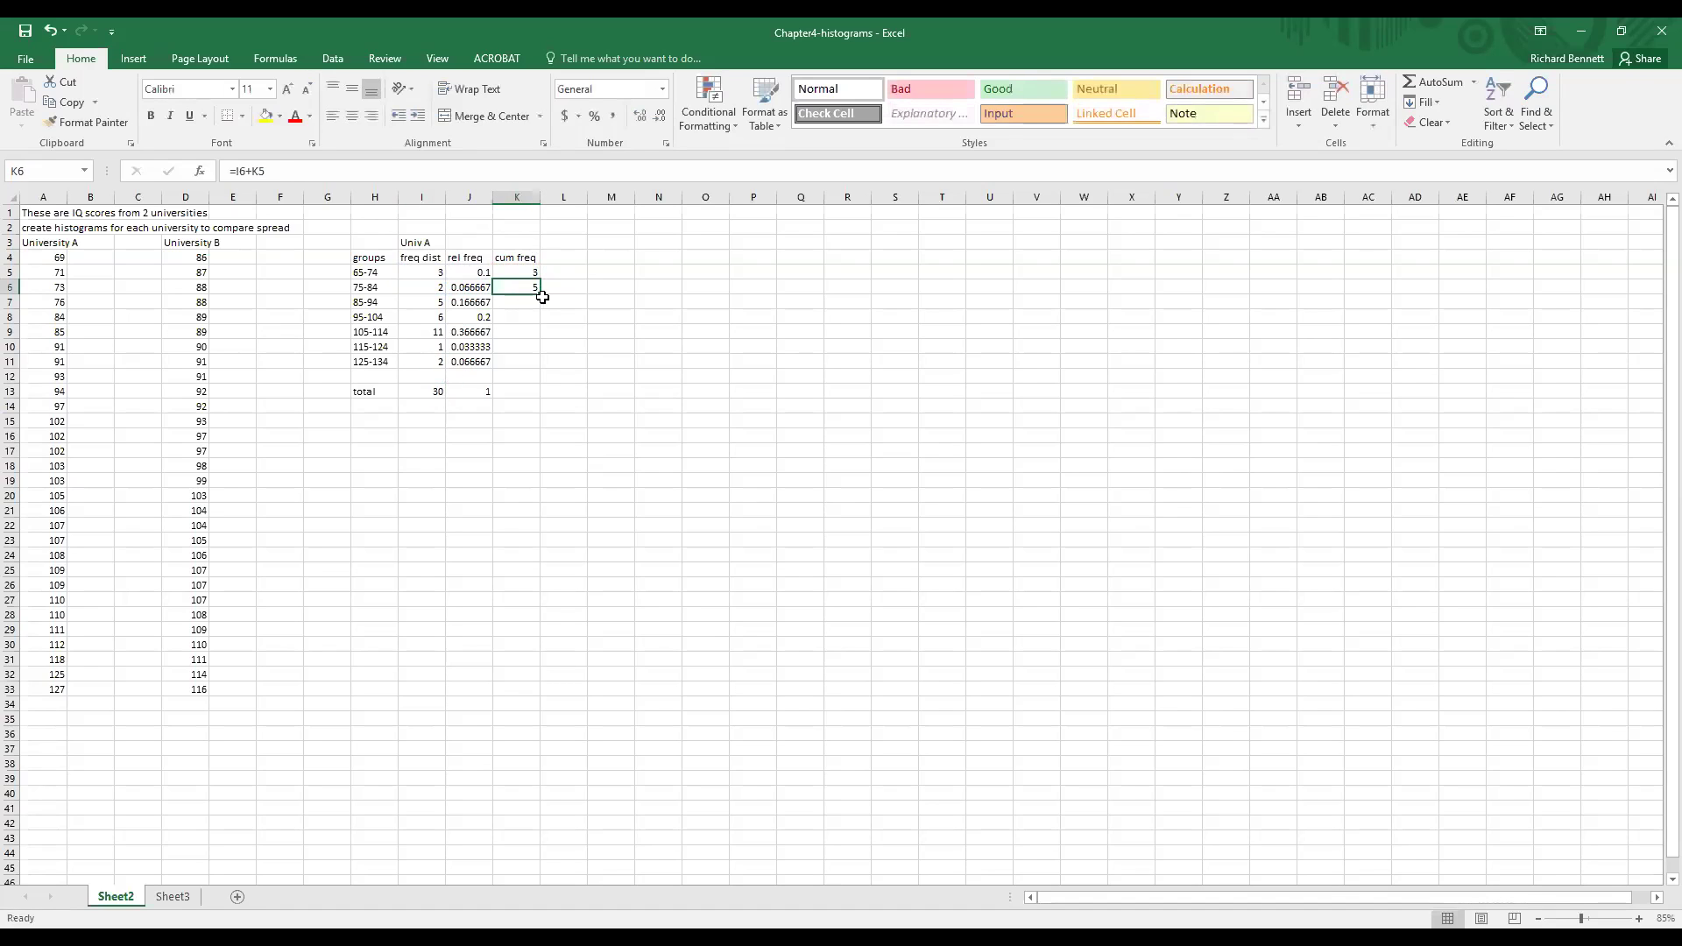
pyautogui.moveTo(538, 294); pyautogui.dragTo(533, 378)
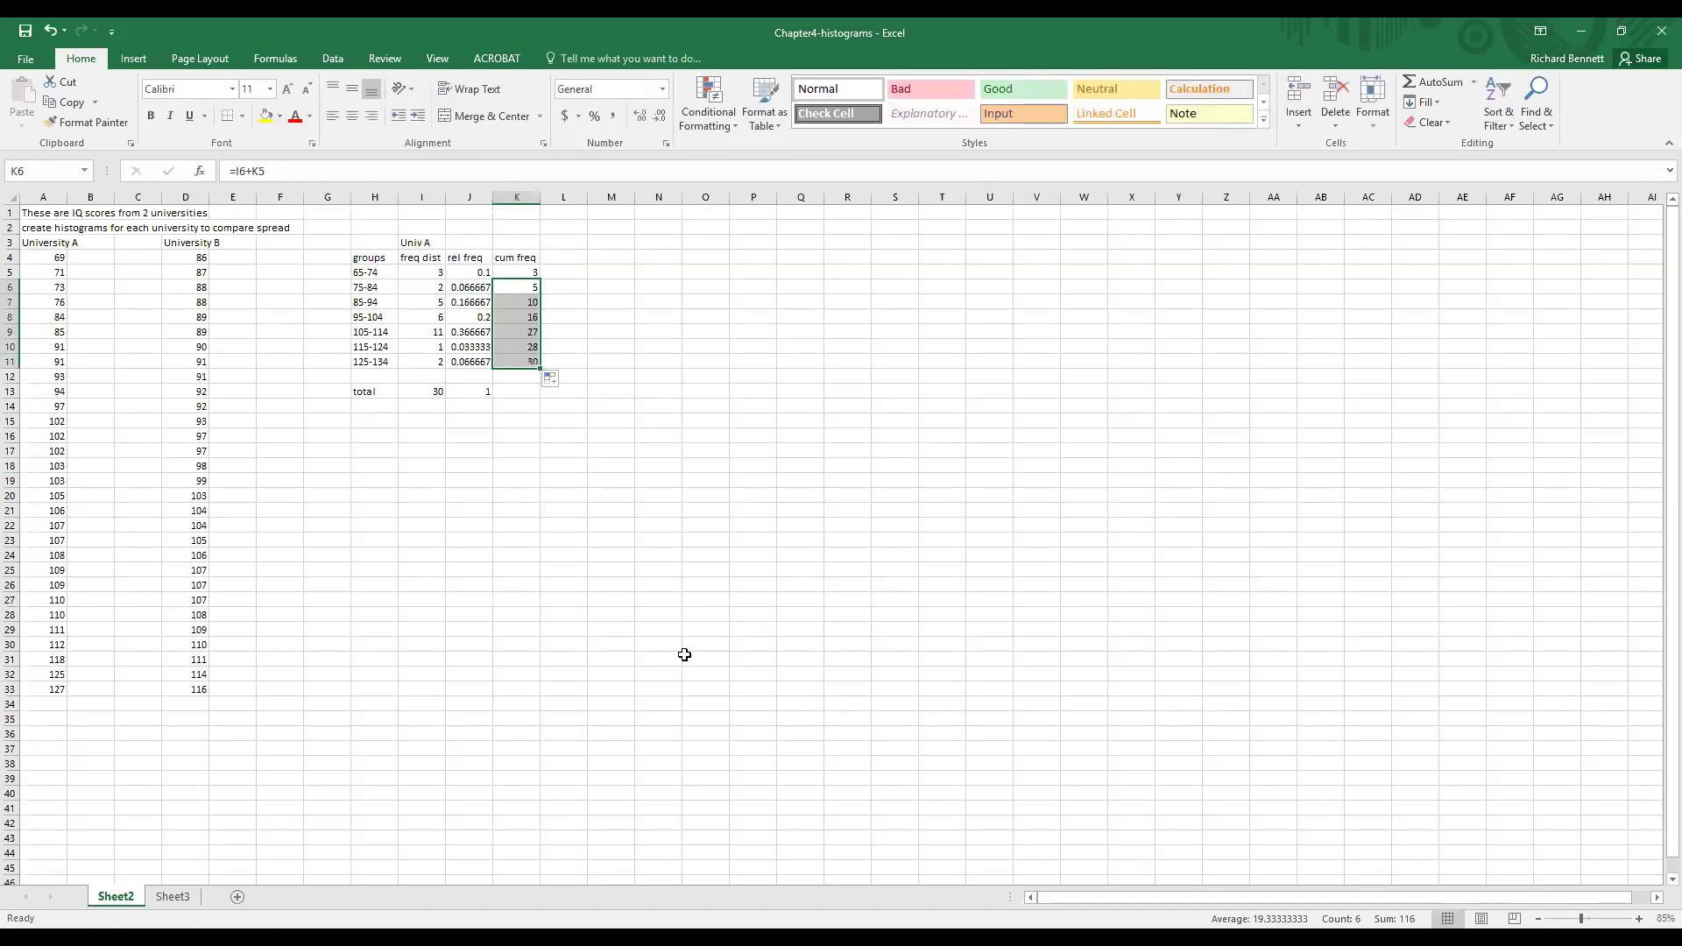
# Try calculating the cumulative frequency in K6 with =I6+I5 and filling it down to K11
pyautogui.keyDown('shift'); pyautogui.click(526, 298); pyautogui.keyUp('shift')
pyautogui.click(526, 281)
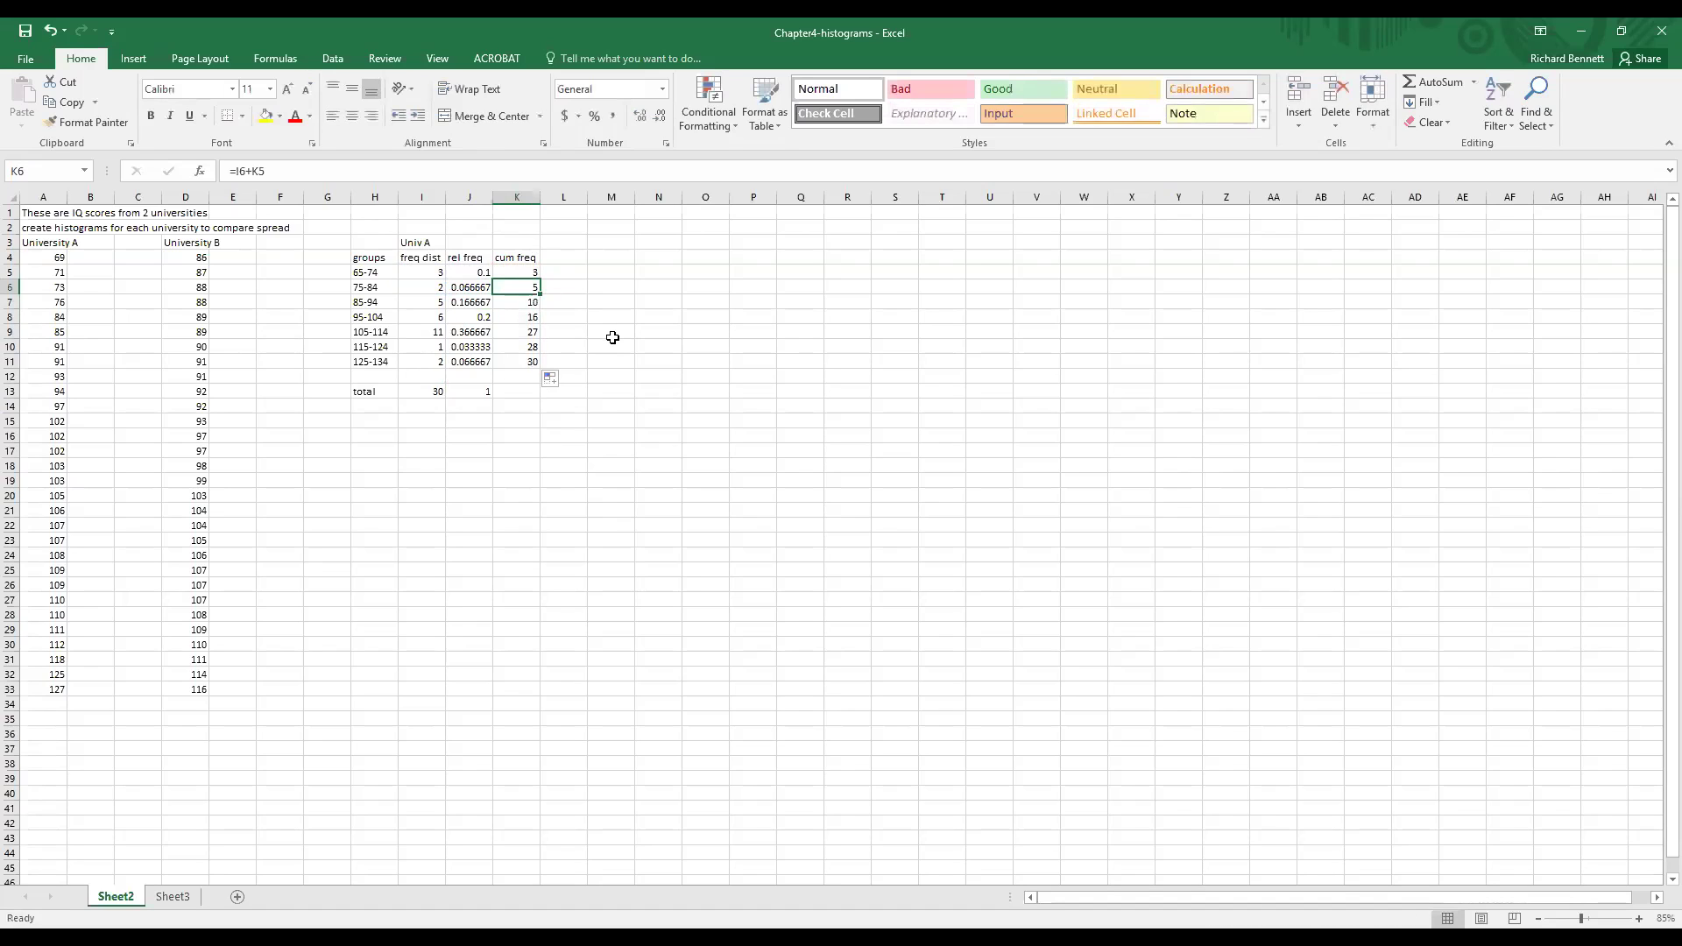
pyautogui.write('=')
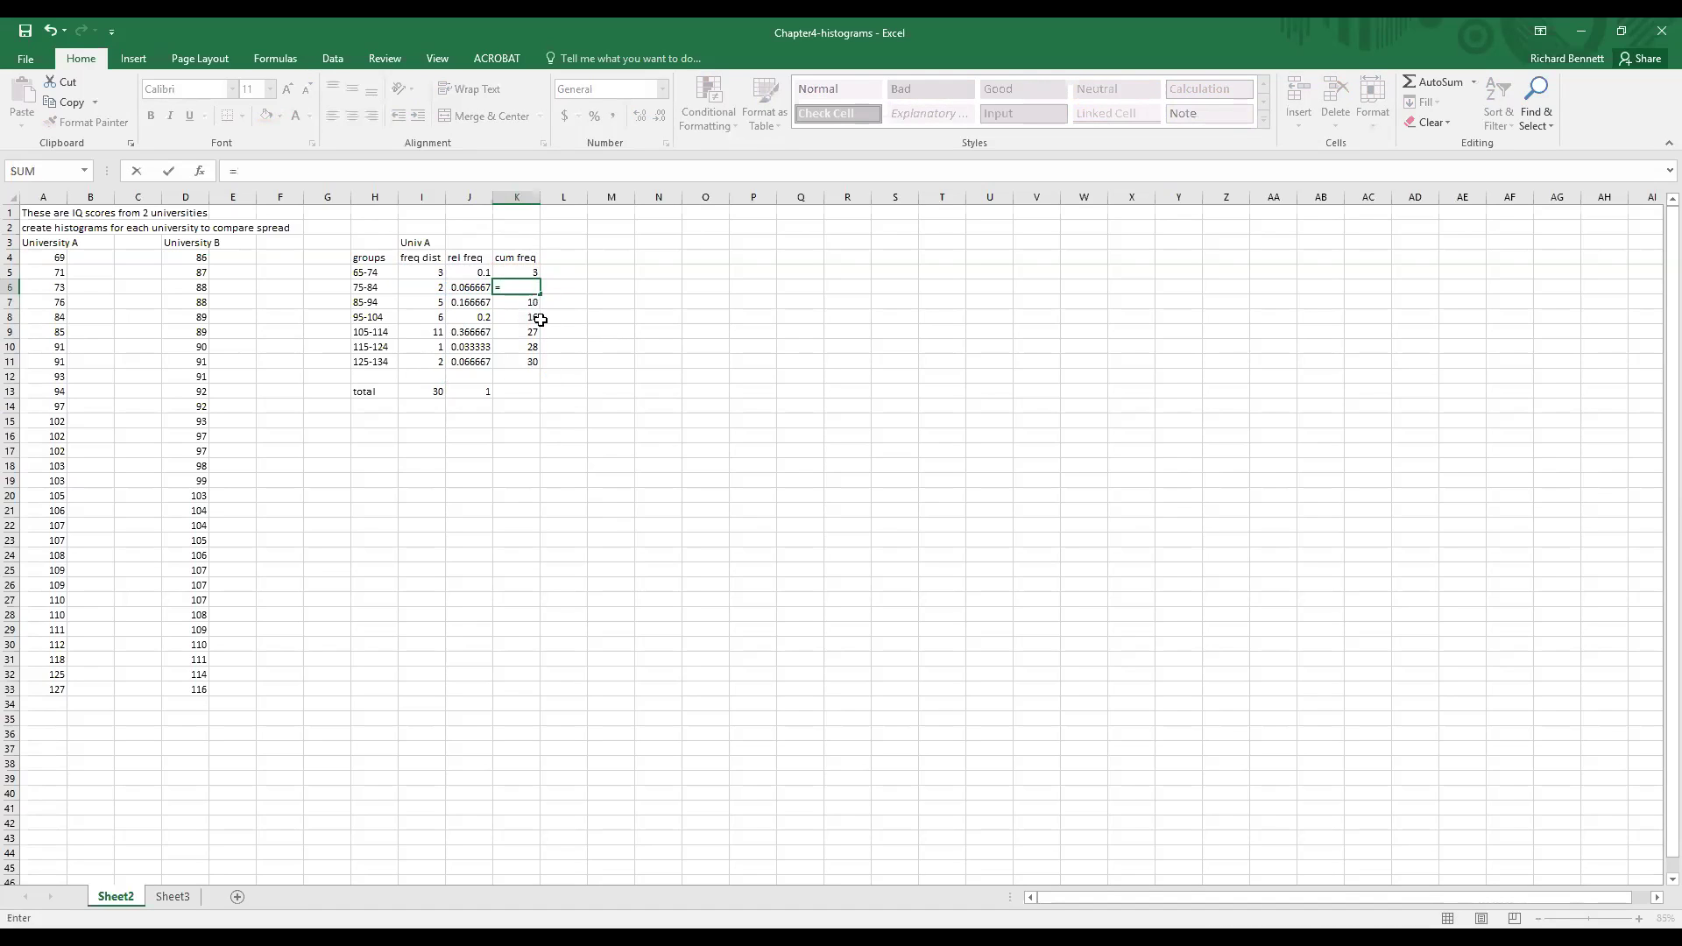
pyautogui.click(442, 287)
pyautogui.write('+')
pyautogui.click(440, 271)
pyautogui.press('Return')
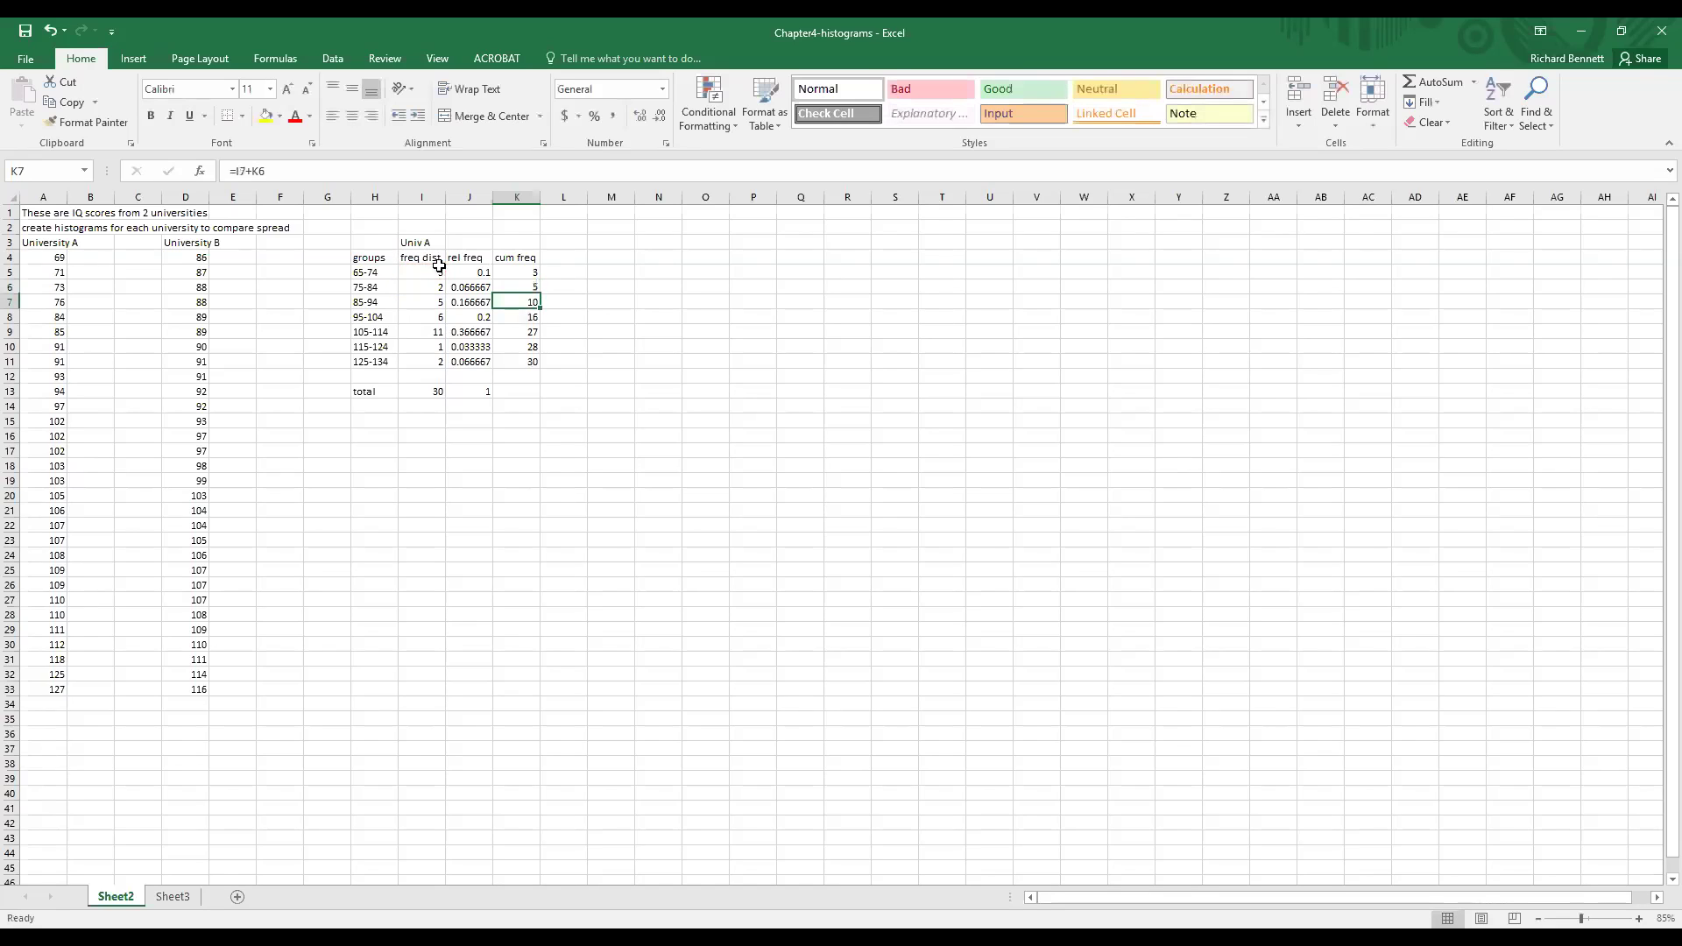
pyautogui.click(530, 288)
pyautogui.moveTo(539, 294); pyautogui.dragTo(537, 362)
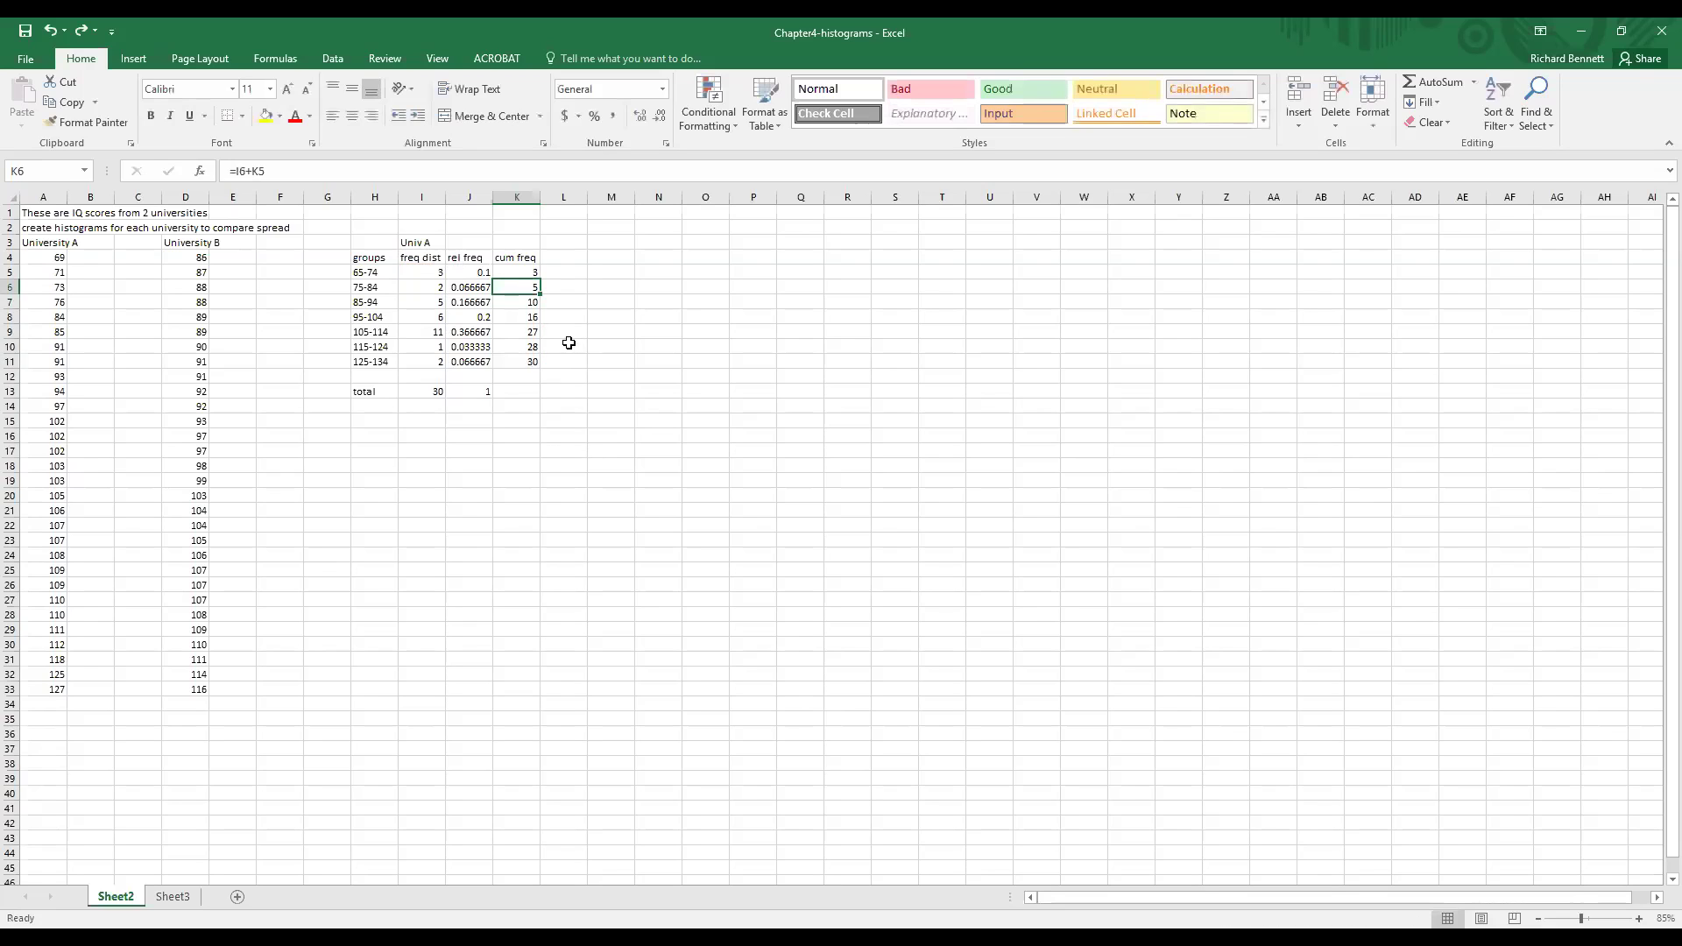
# Re-enter the cumulative frequency formula in K6 as =I6+K5 and refill it through K11
pyautogui.write('=I6+')
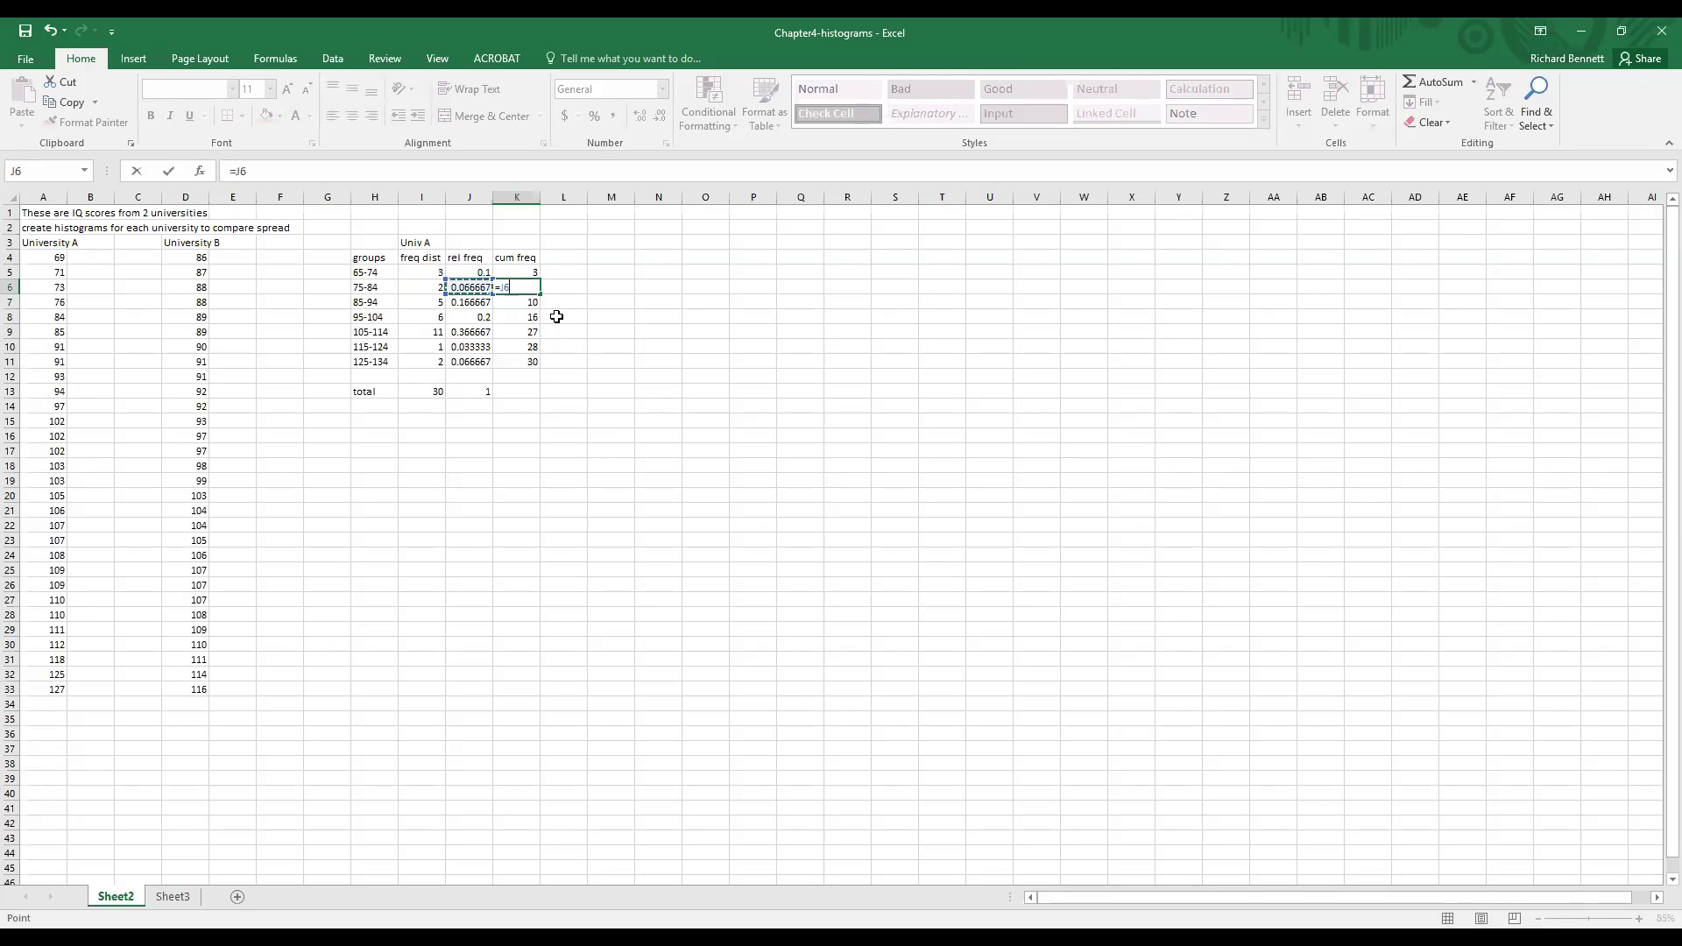
pyautogui.press('Up')
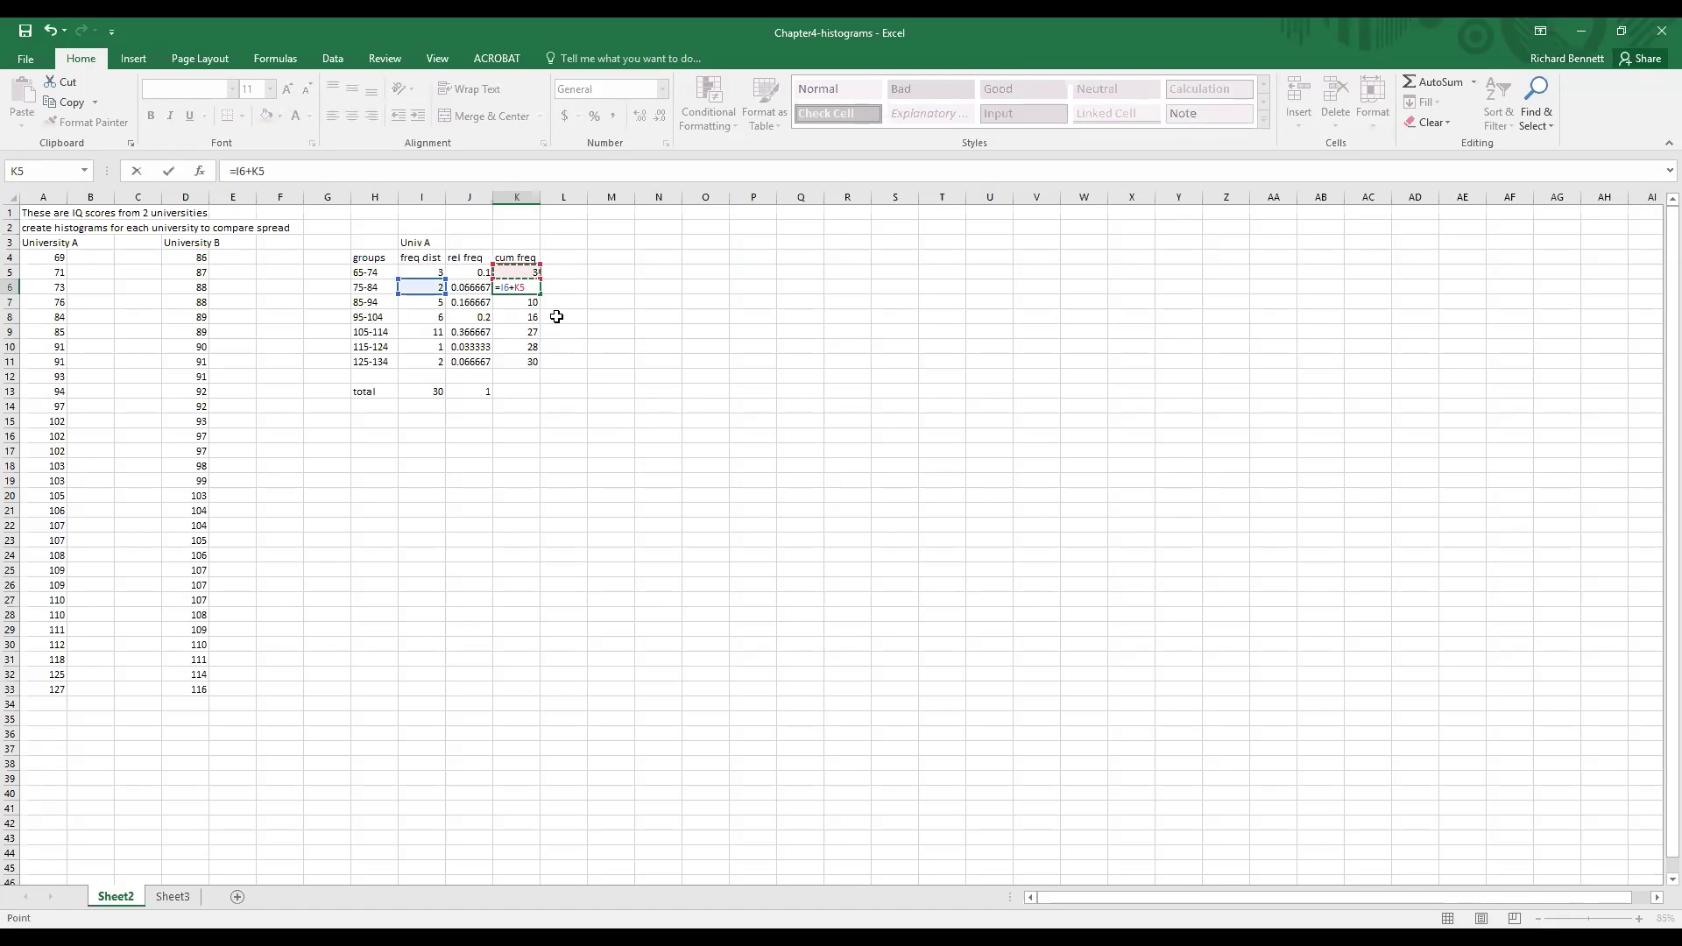
pyautogui.press('Return')
pyautogui.click(524, 287)
pyautogui.moveTo(543, 298); pyautogui.dragTo(544, 368)
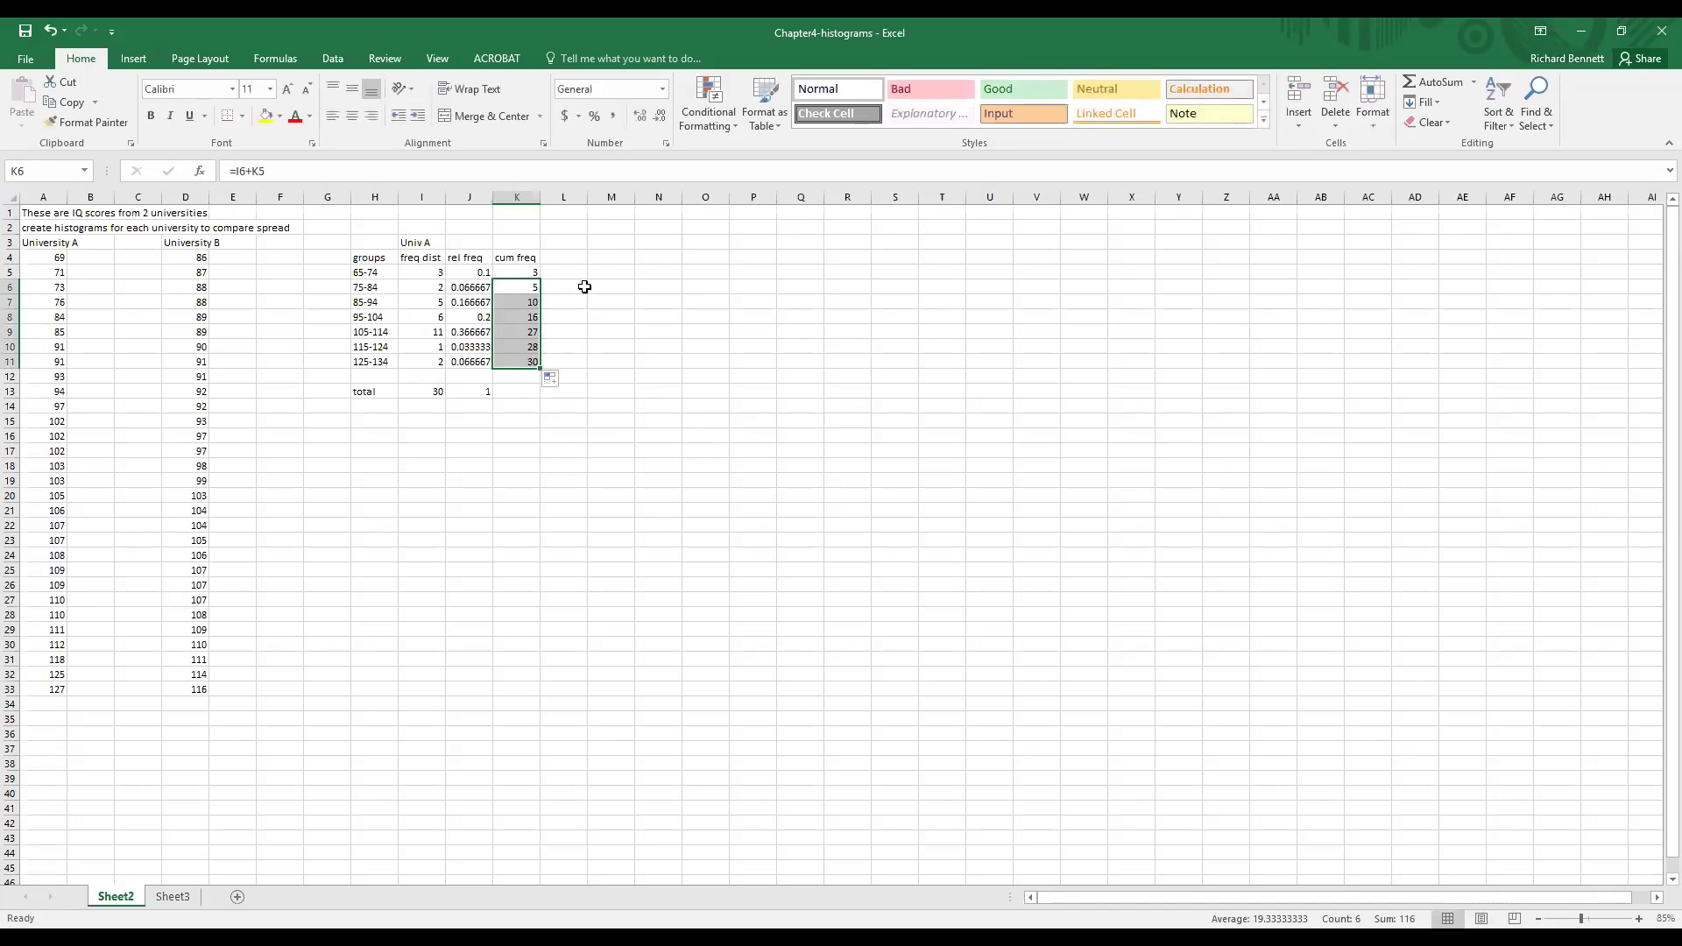
# Add the heading "rel cum freq" in L4 and set the first relative cumulative frequency in L5 to =J5
pyautogui.click(556, 253)
pyautogui.write('rel')
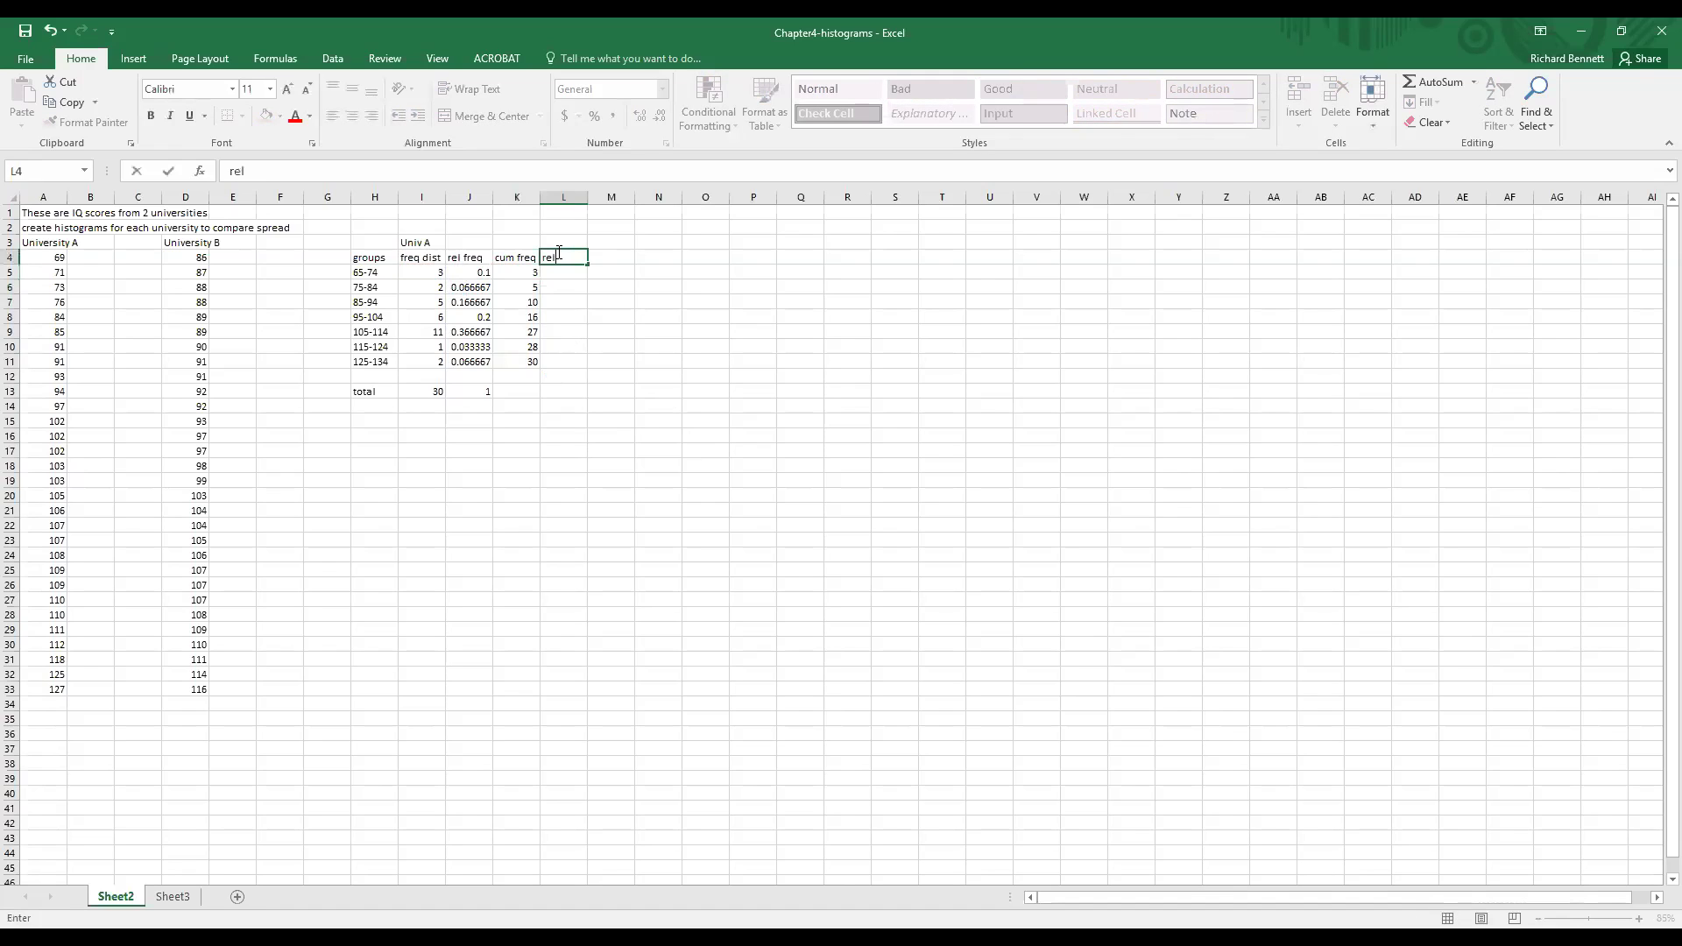
pyautogui.write(' cum freq')
pyautogui.press('Return')
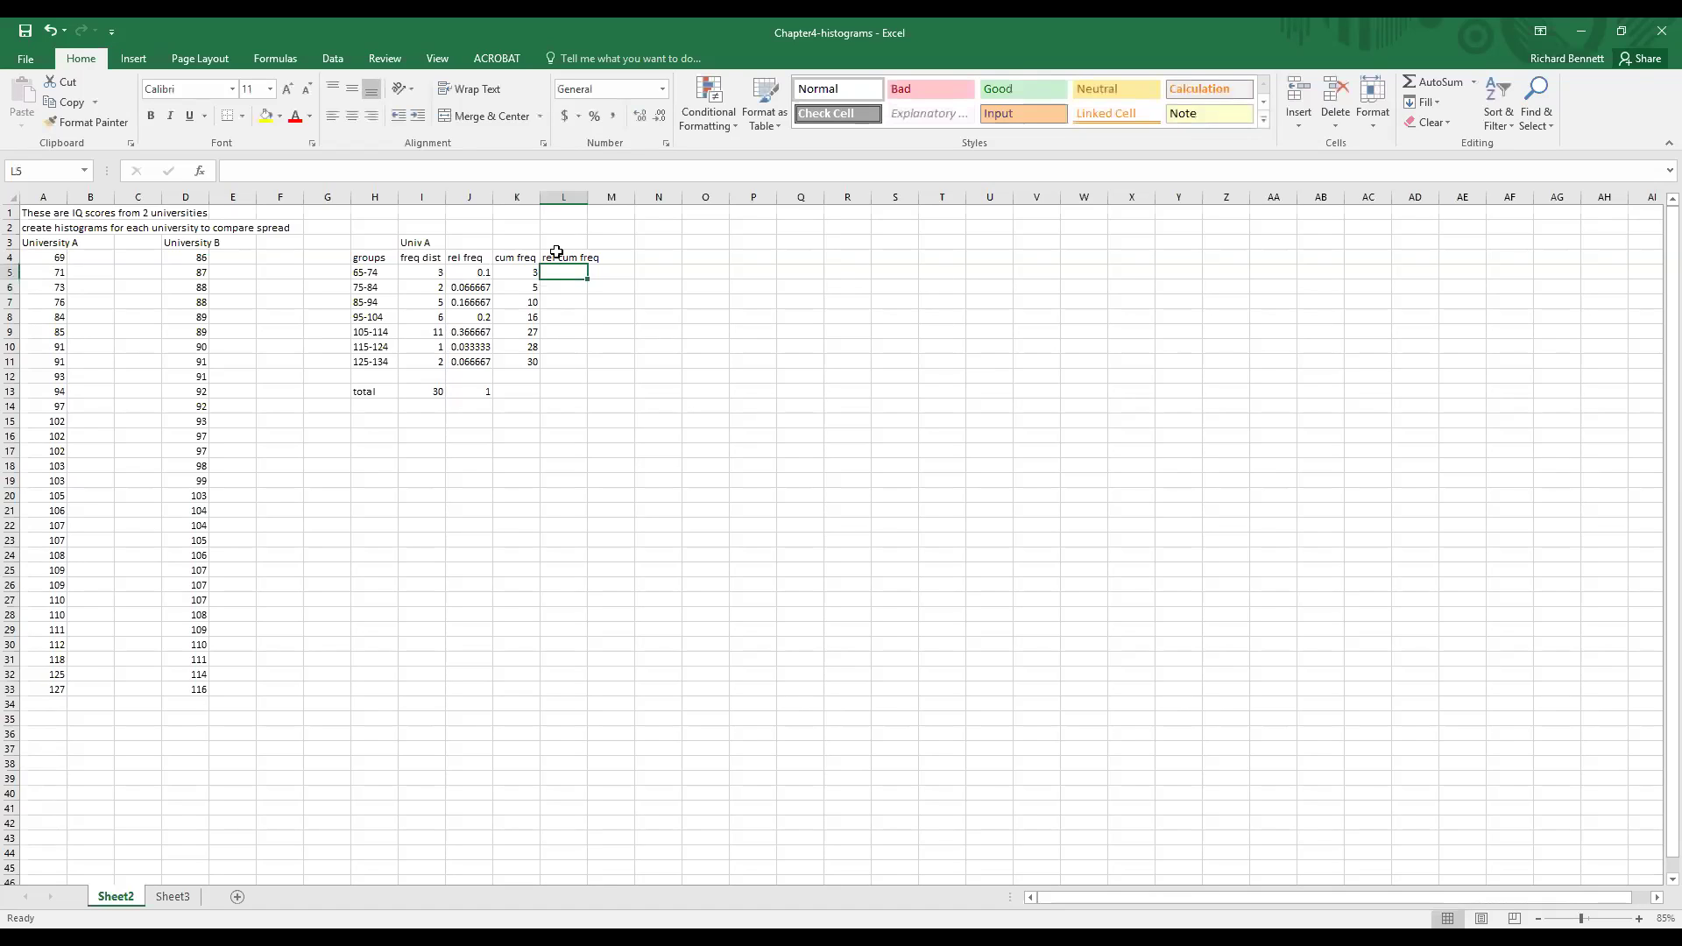
pyautogui.write('=')
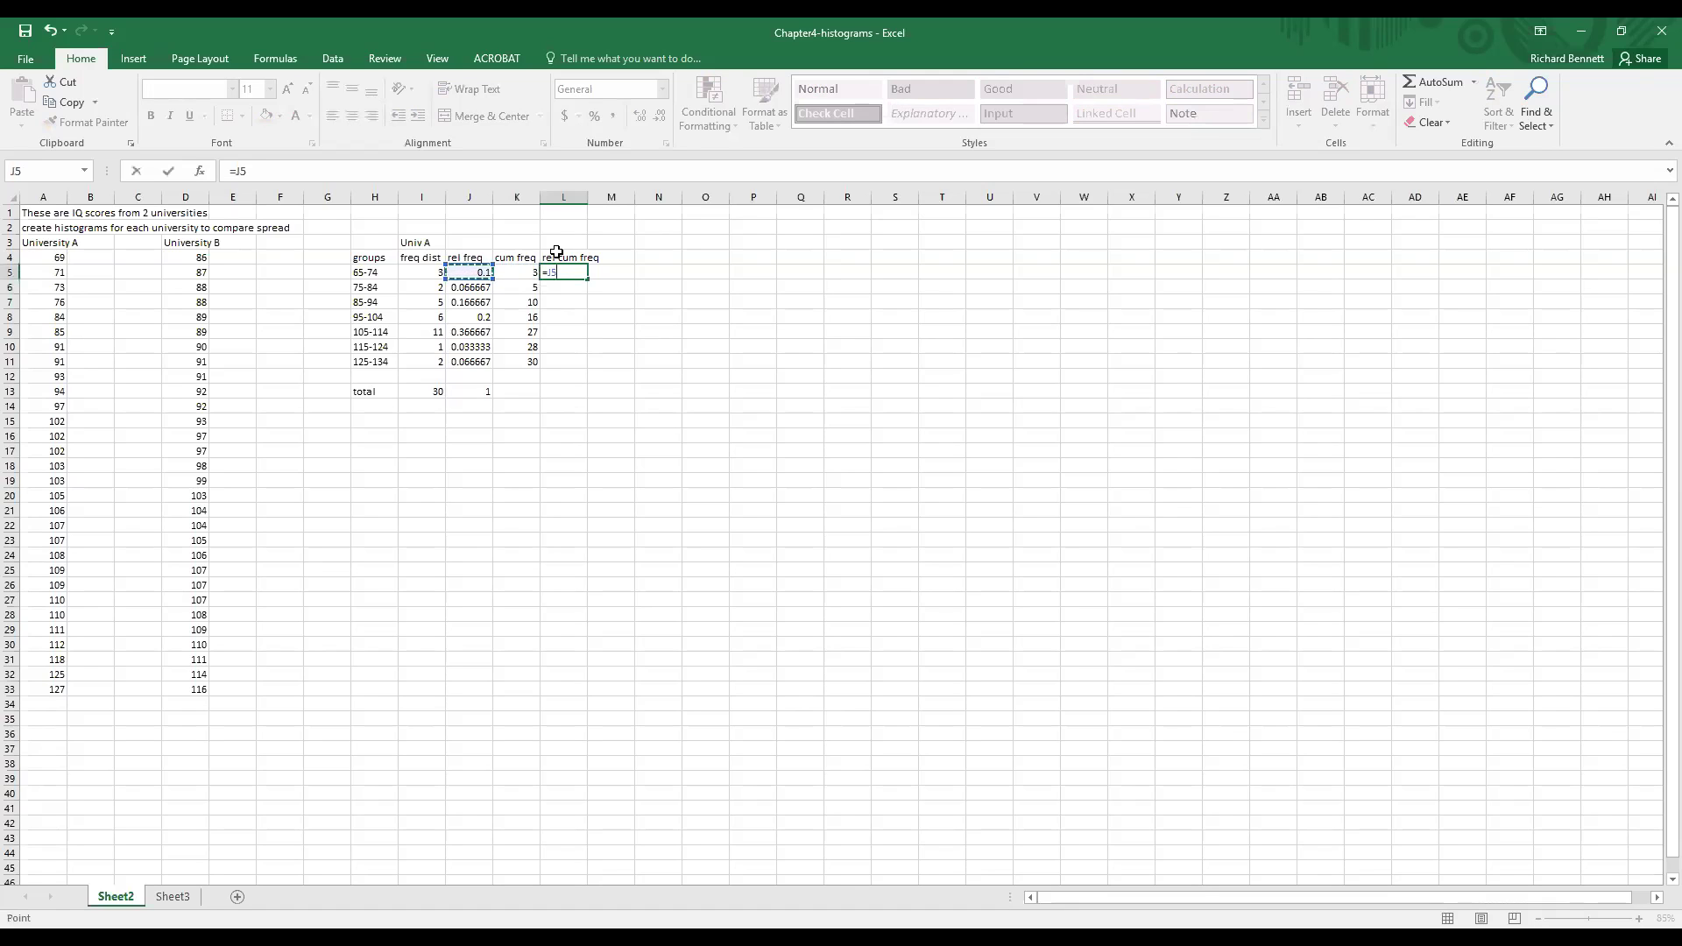
pyautogui.hotkey('ctrl', 'Return')
pyautogui.press('Return')
# Calculate the second group's relative cumulative frequency in L6 with =J6+L5 and fill the formula down to L11
pyautogui.write('=')
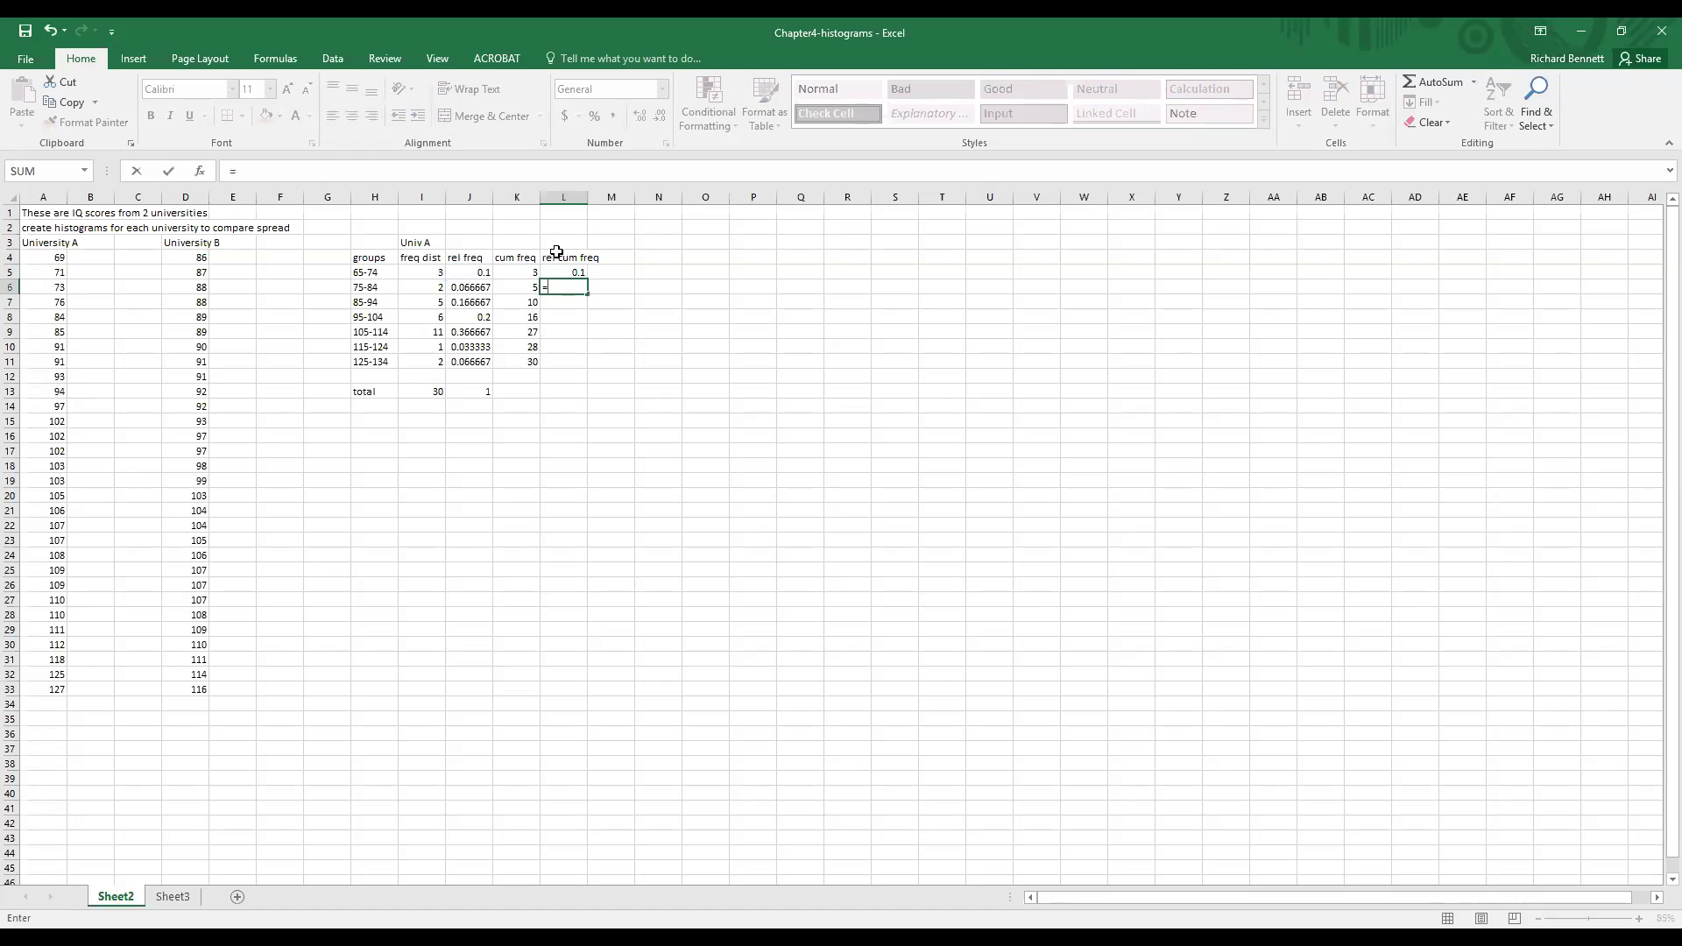
pyautogui.click(487, 287)
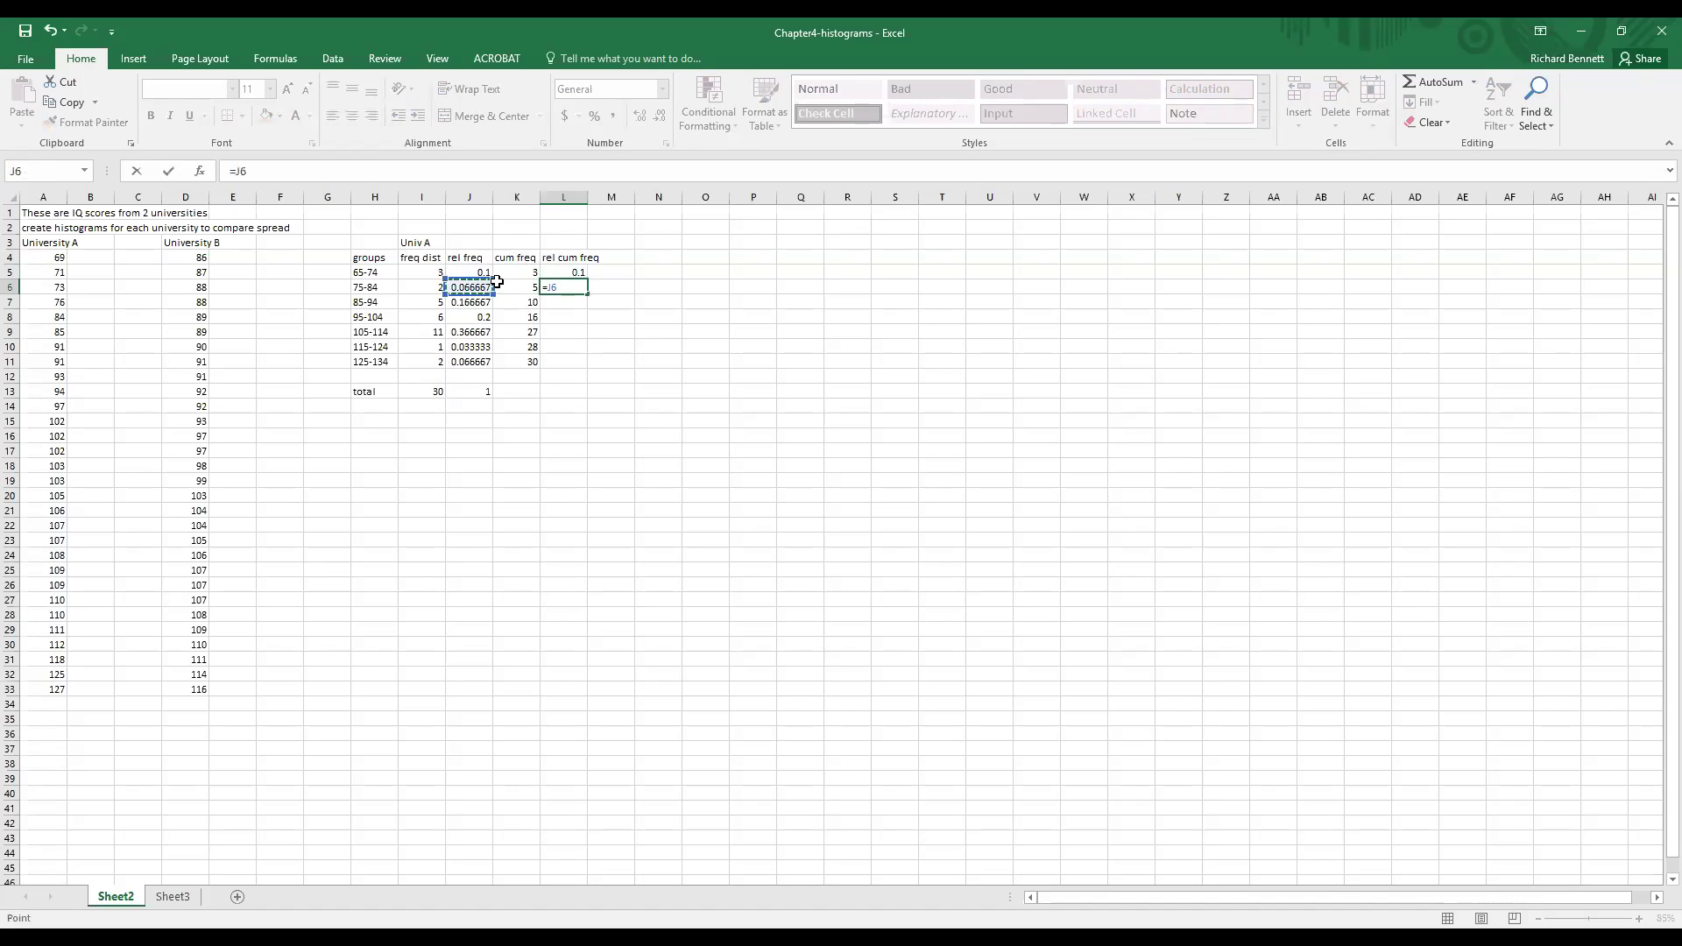
pyautogui.write('+')
pyautogui.click(564, 272)
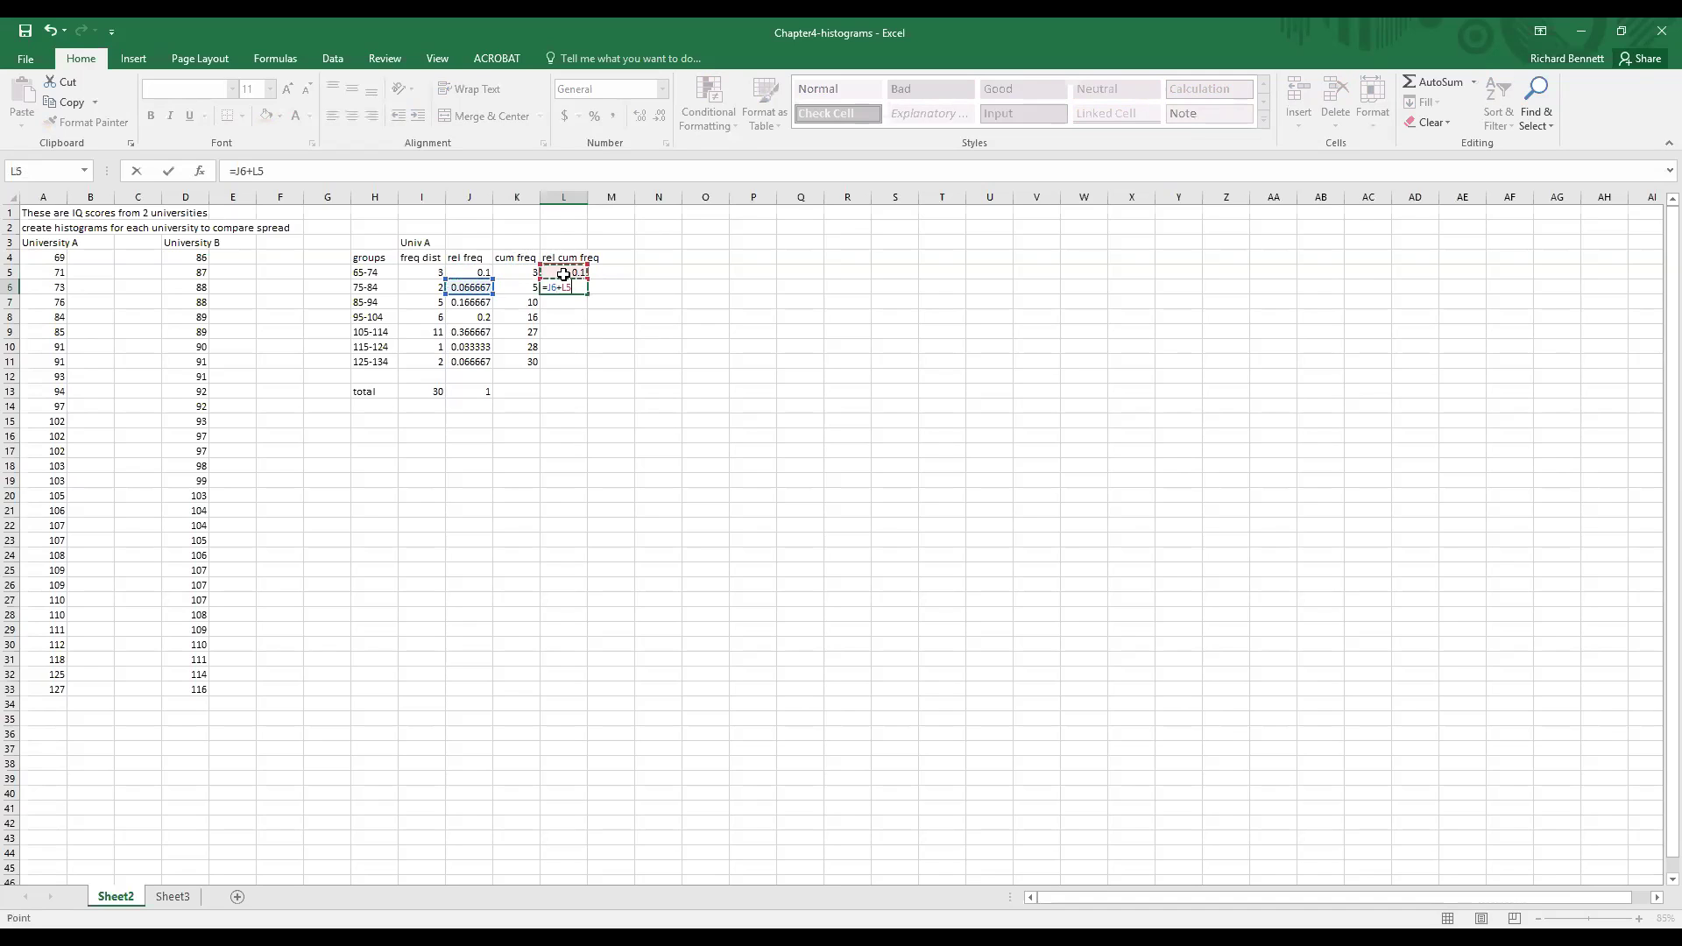
pyautogui.press('Return')
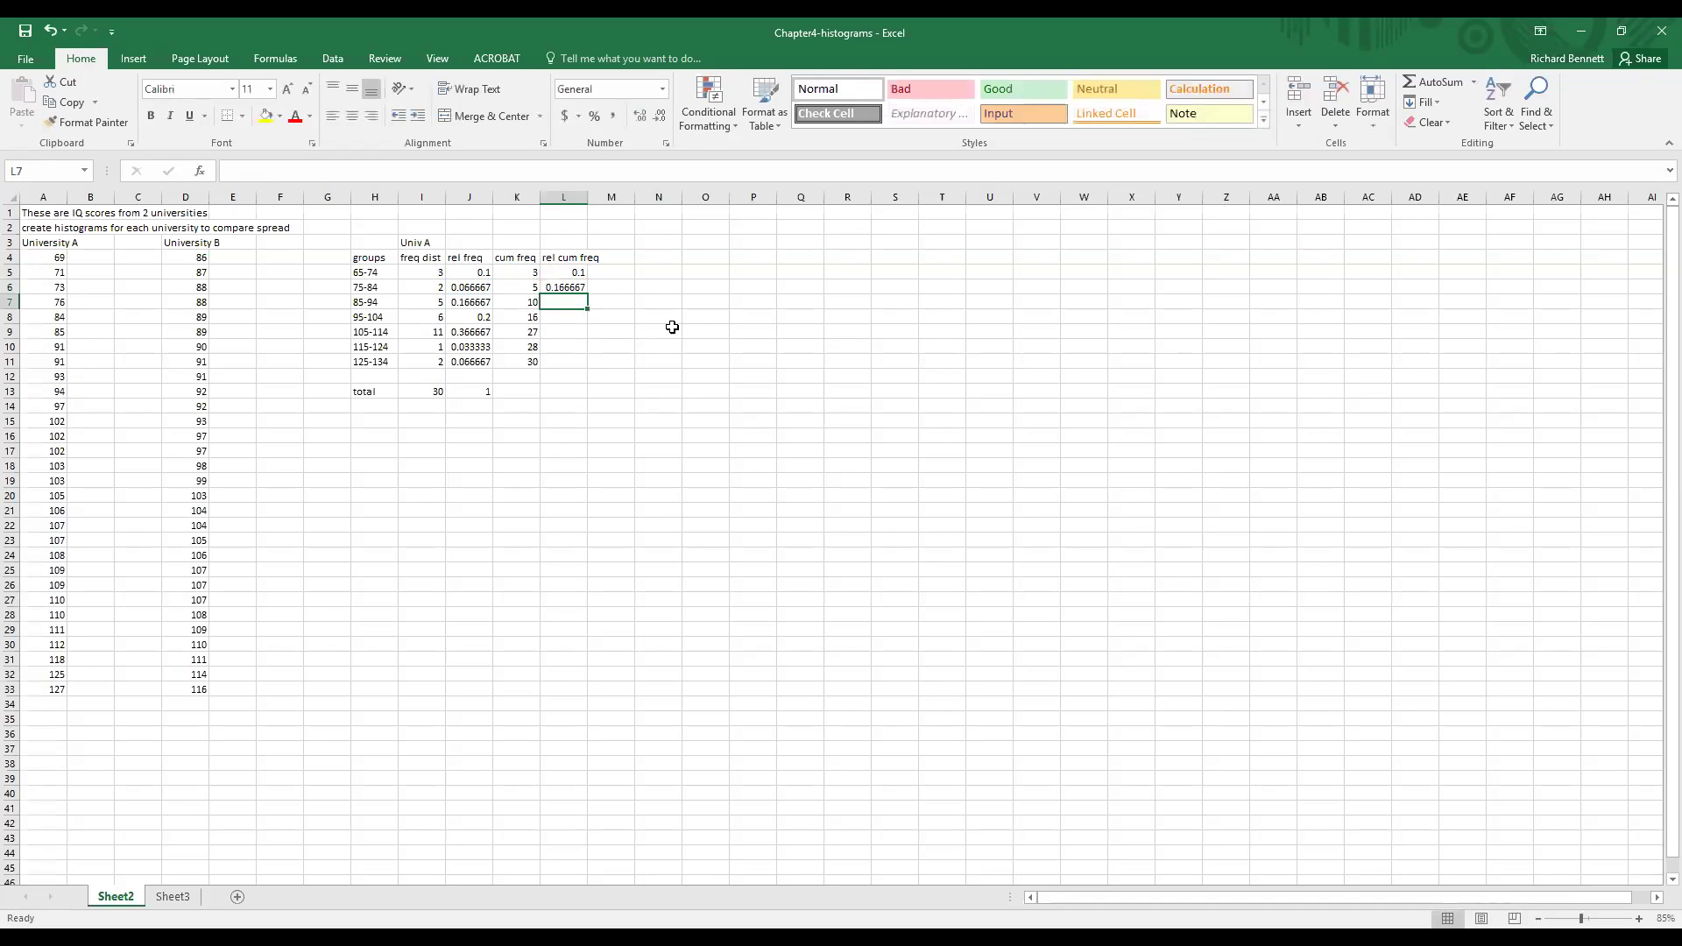
pyautogui.click(571, 289)
pyautogui.moveTo(589, 295); pyautogui.dragTo(589, 295)
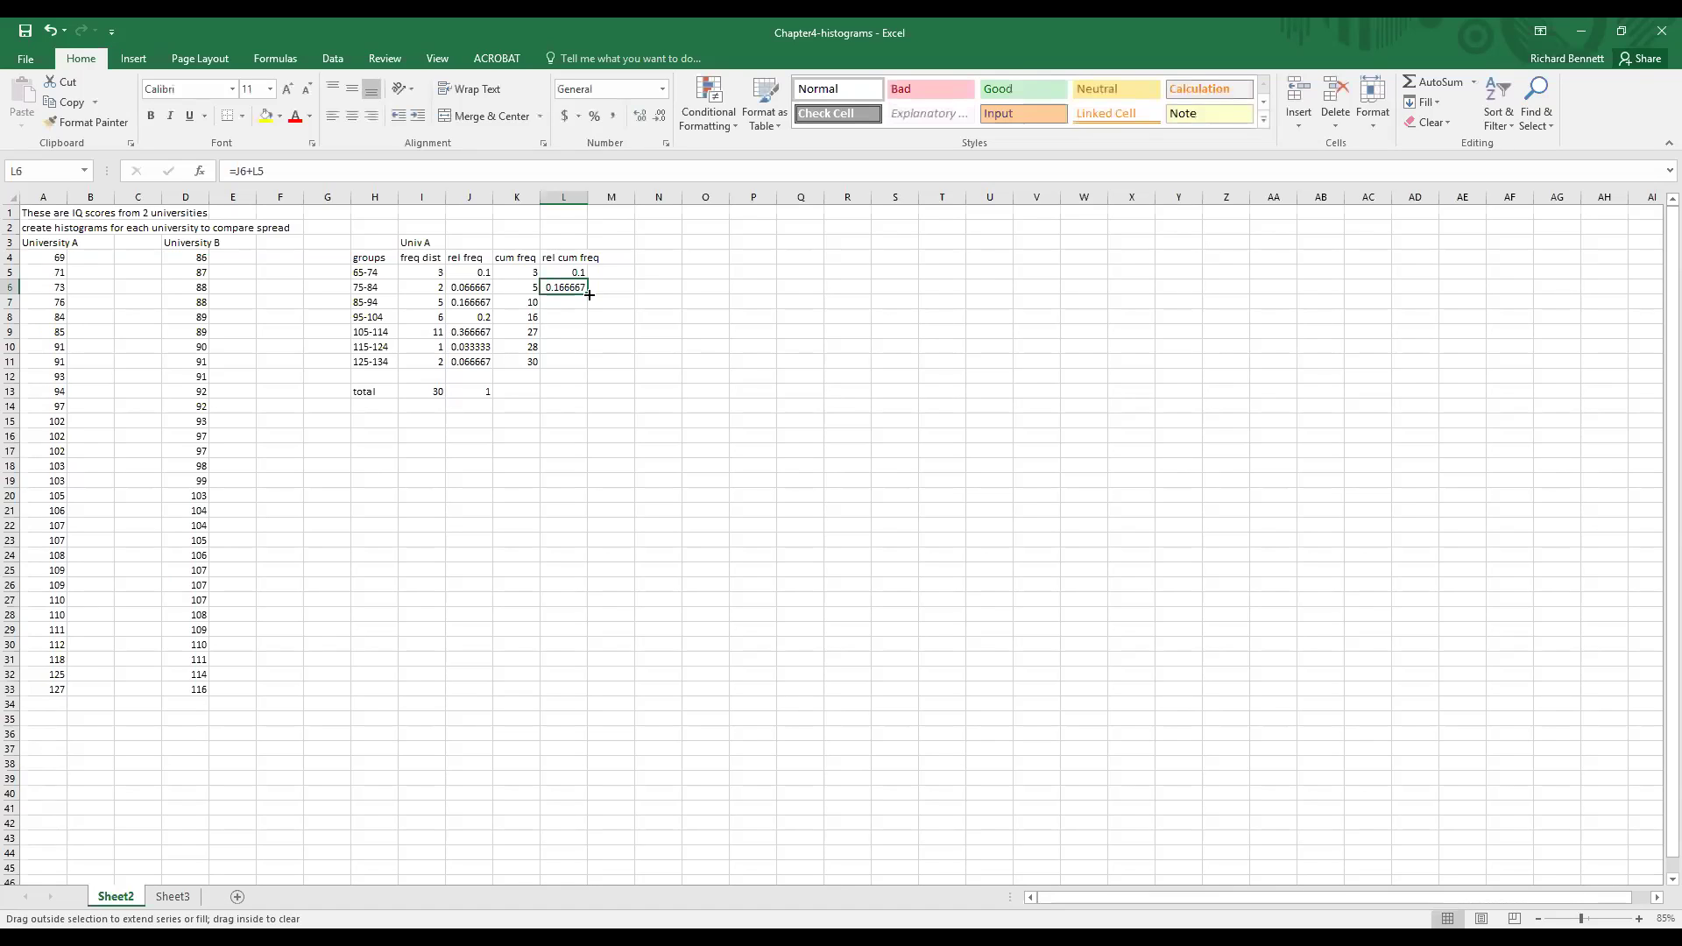
pyautogui.moveTo(589, 295); pyautogui.dragTo(587, 368)
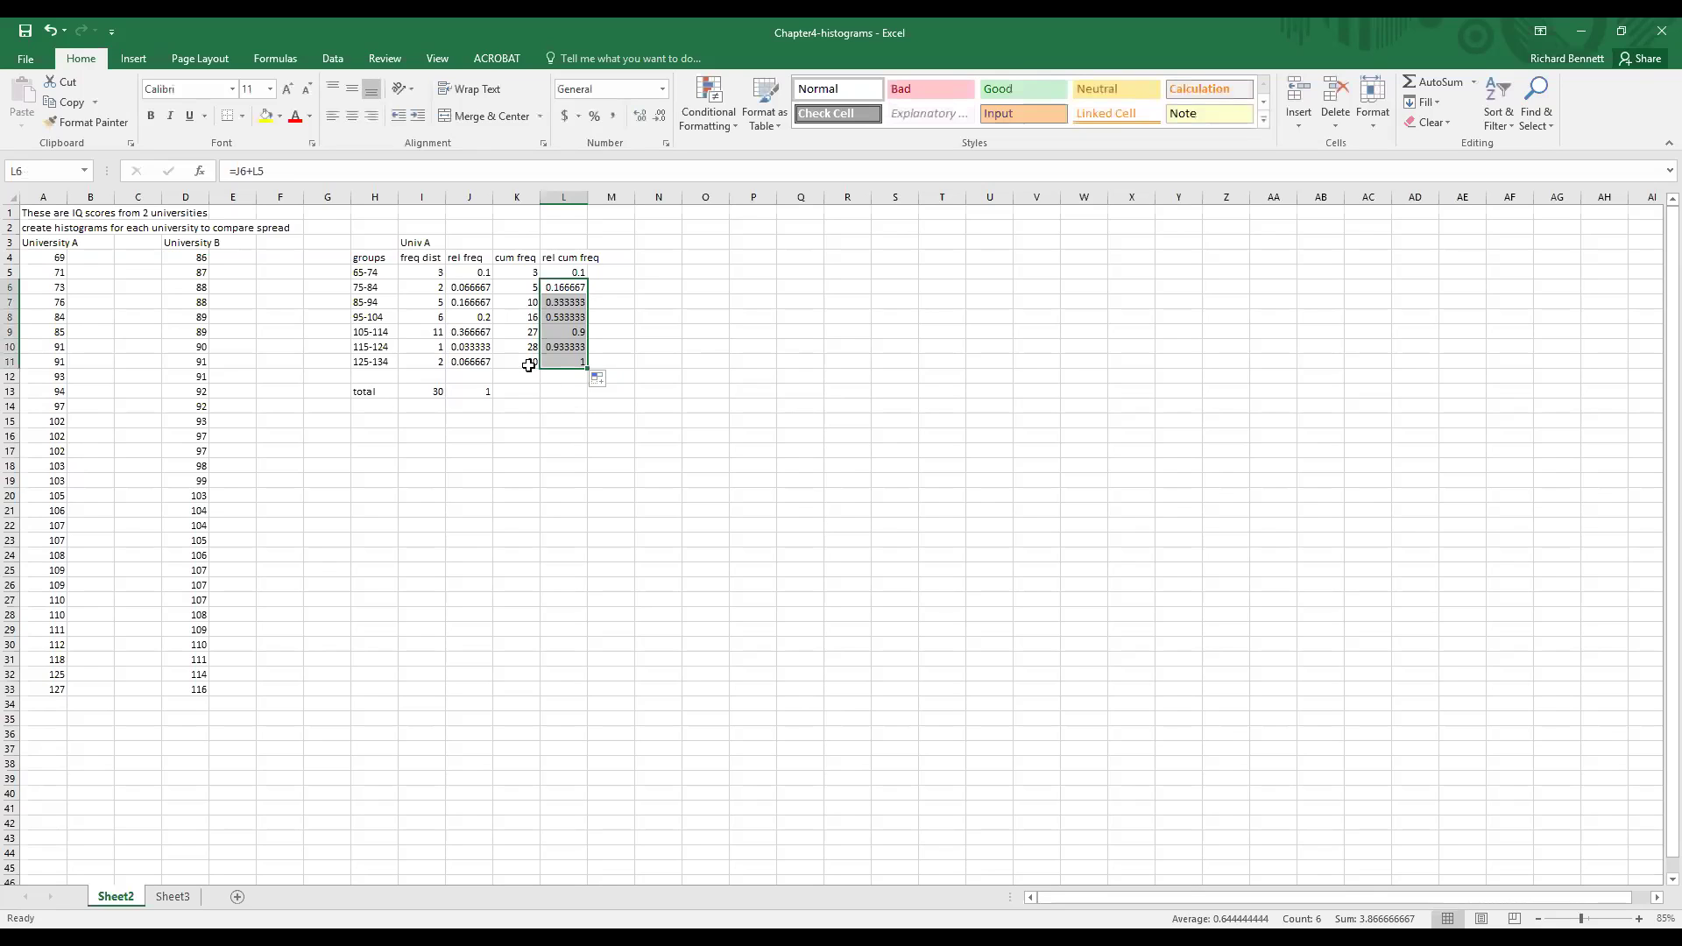
# Autofit column L to the width of its "rel cum freq" heading
pyautogui.click(433, 390)
pyautogui.click(557, 362)
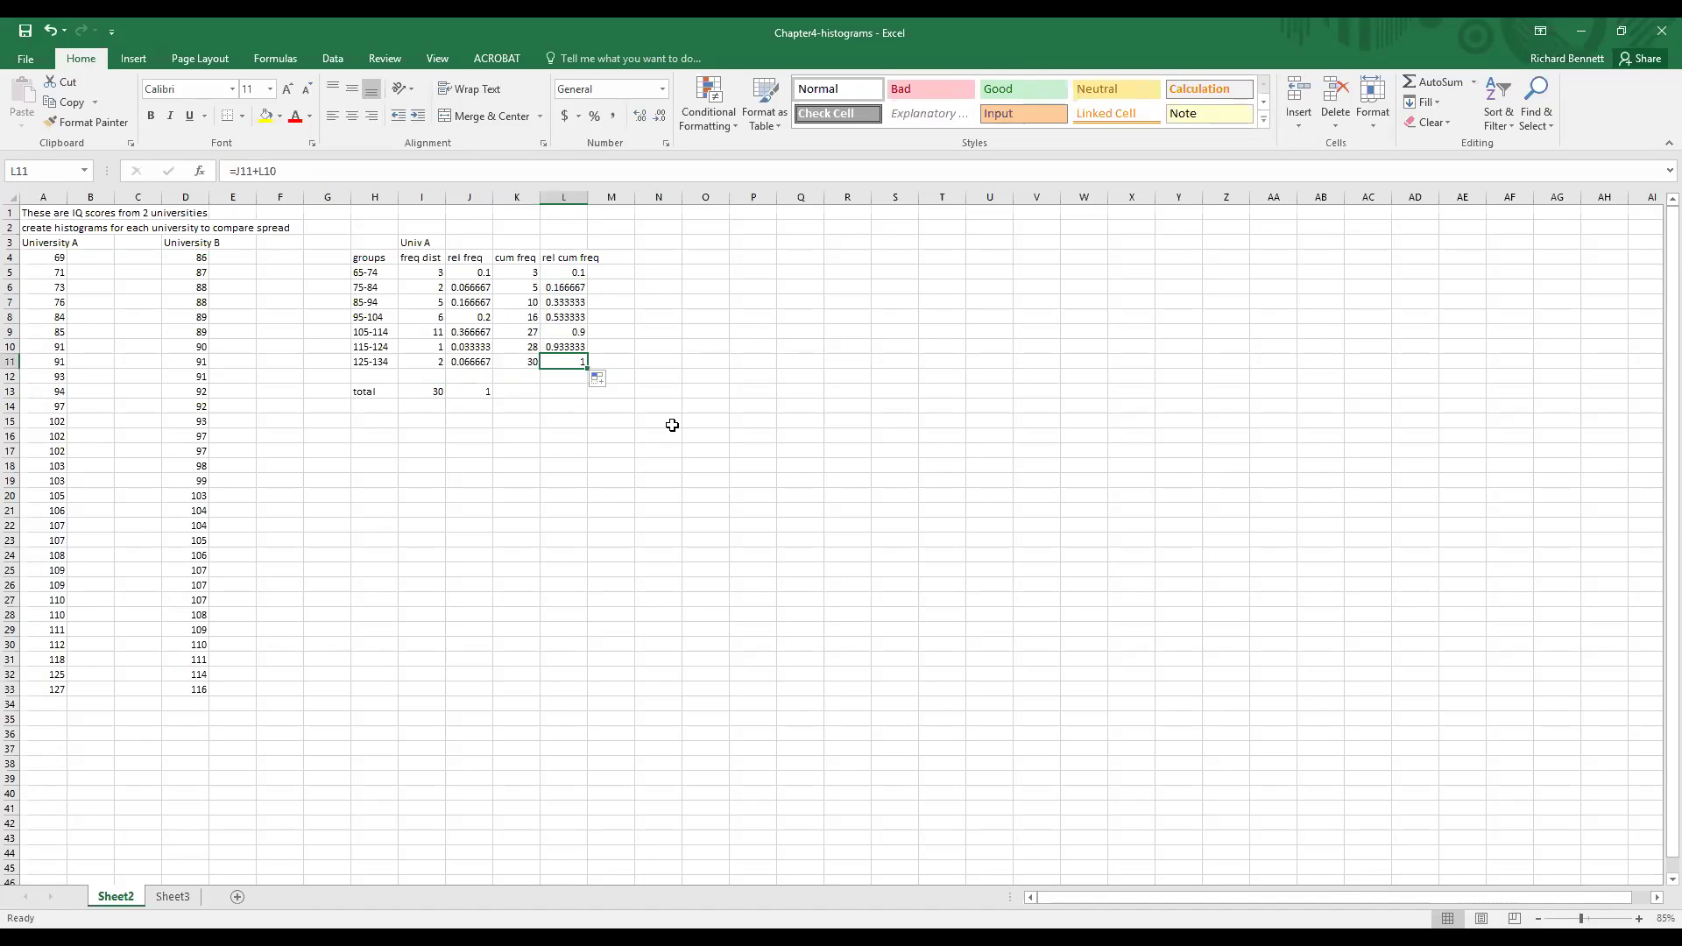
pyautogui.doubleClick(588, 198)
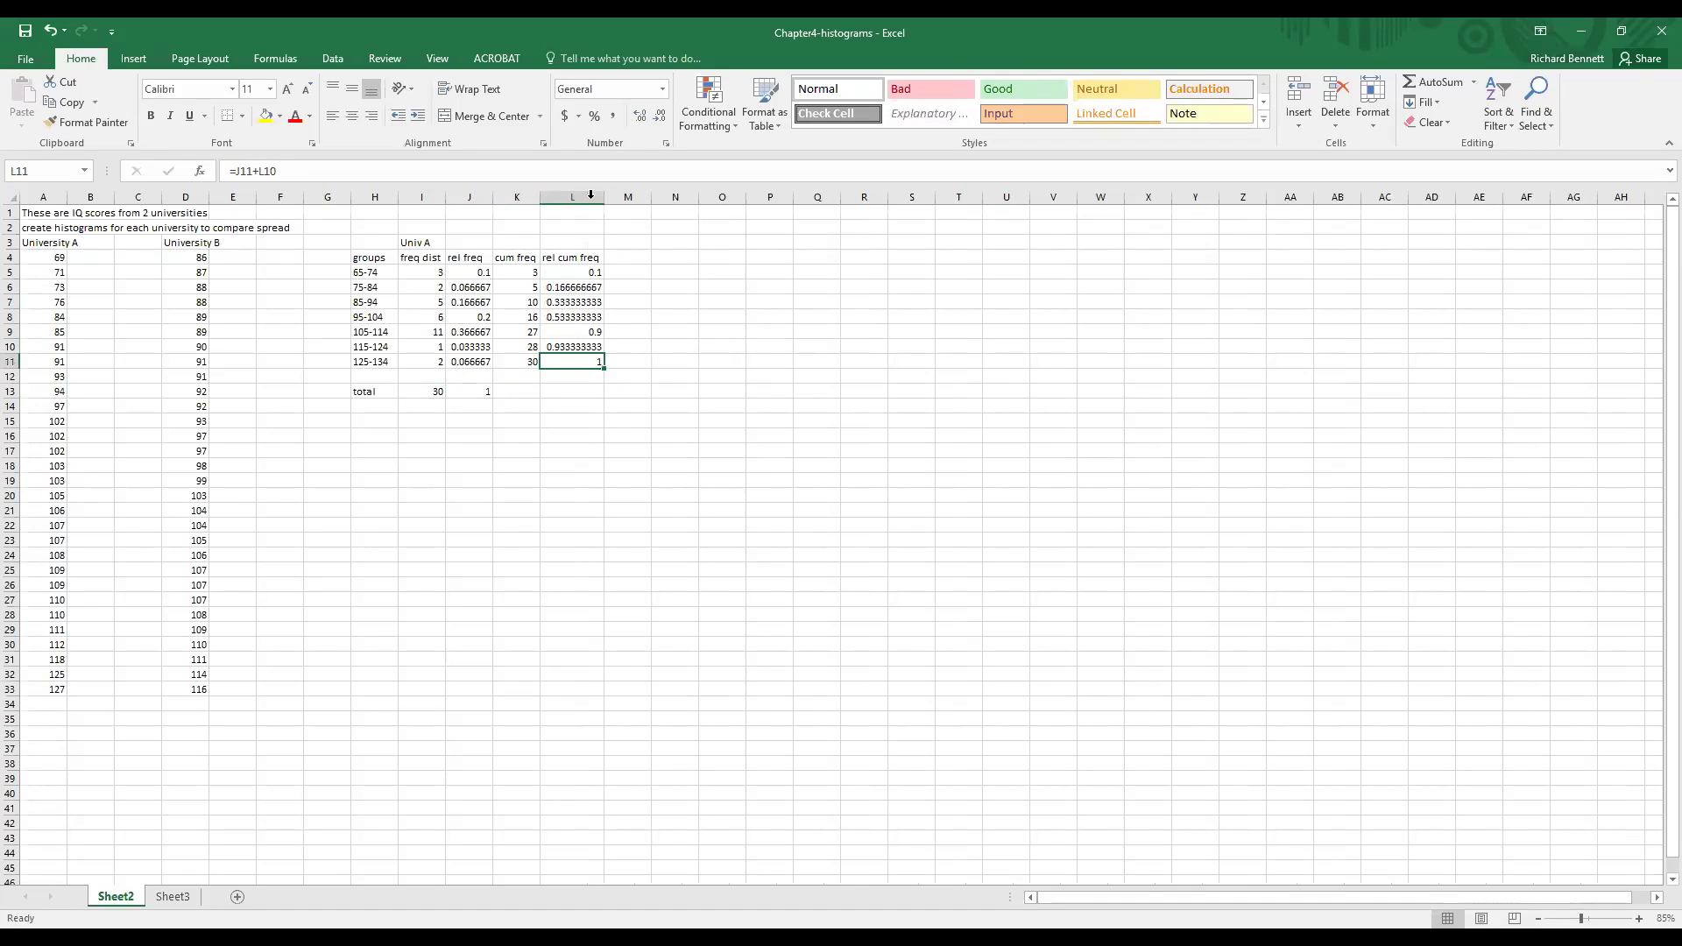
pyautogui.moveTo(378, 256); pyautogui.dragTo(423, 362)
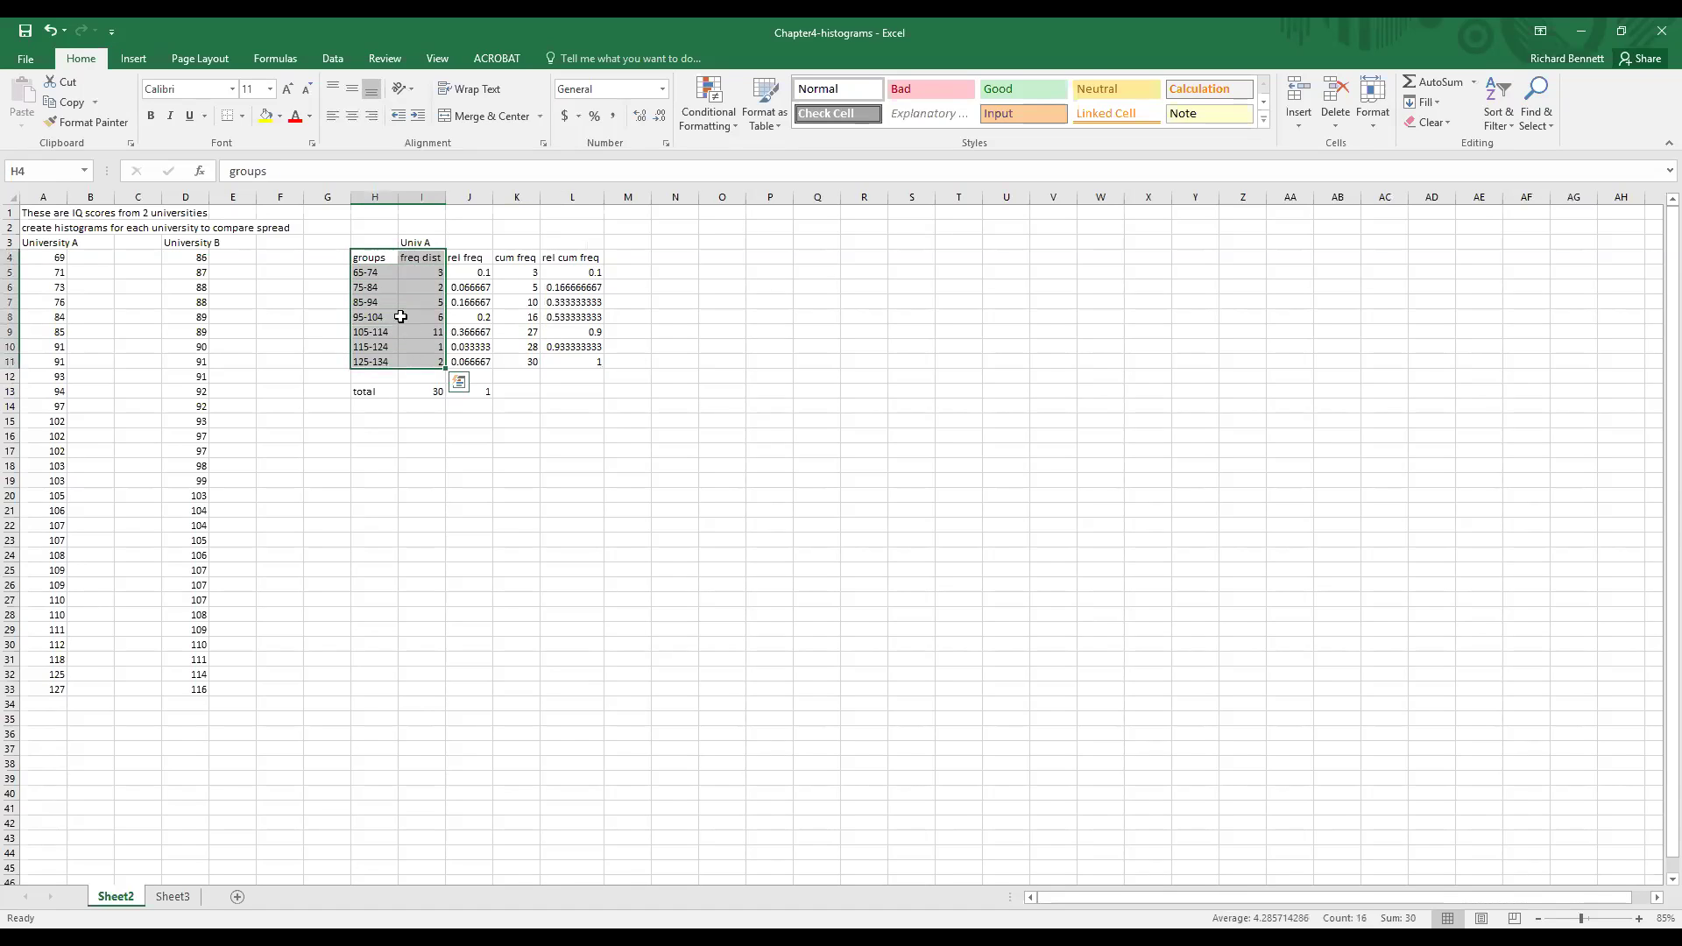
pyautogui.moveTo(370, 256); pyautogui.dragTo(384, 362)
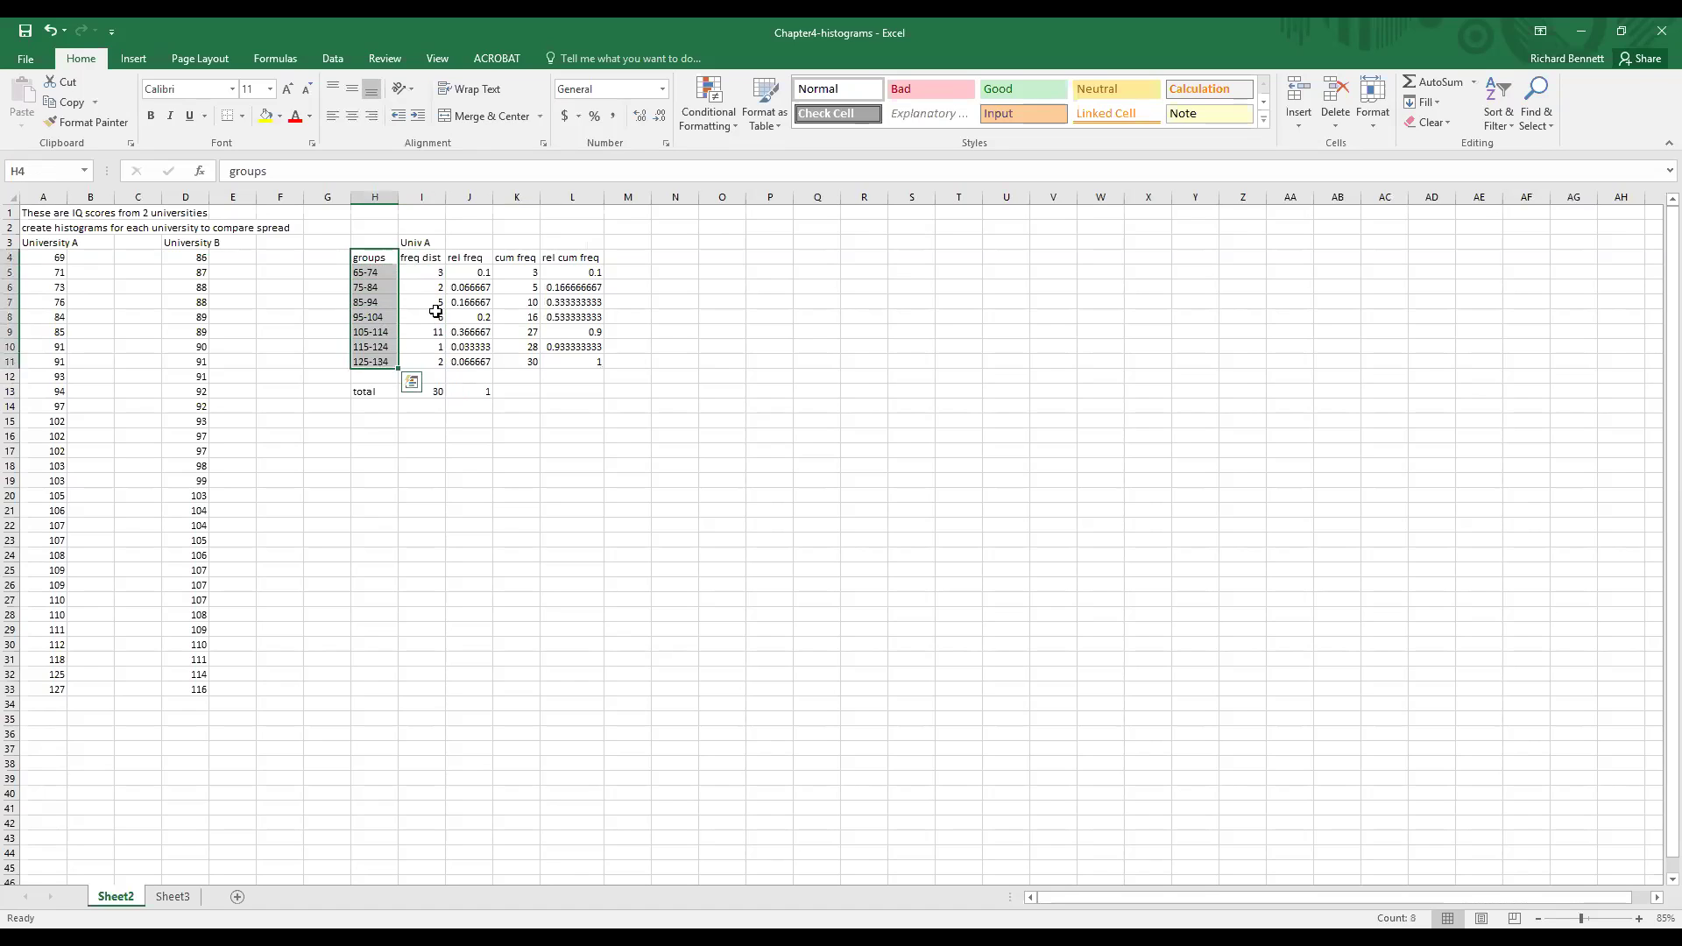
pyautogui.moveTo(456, 257); pyautogui.dragTo(461, 356)
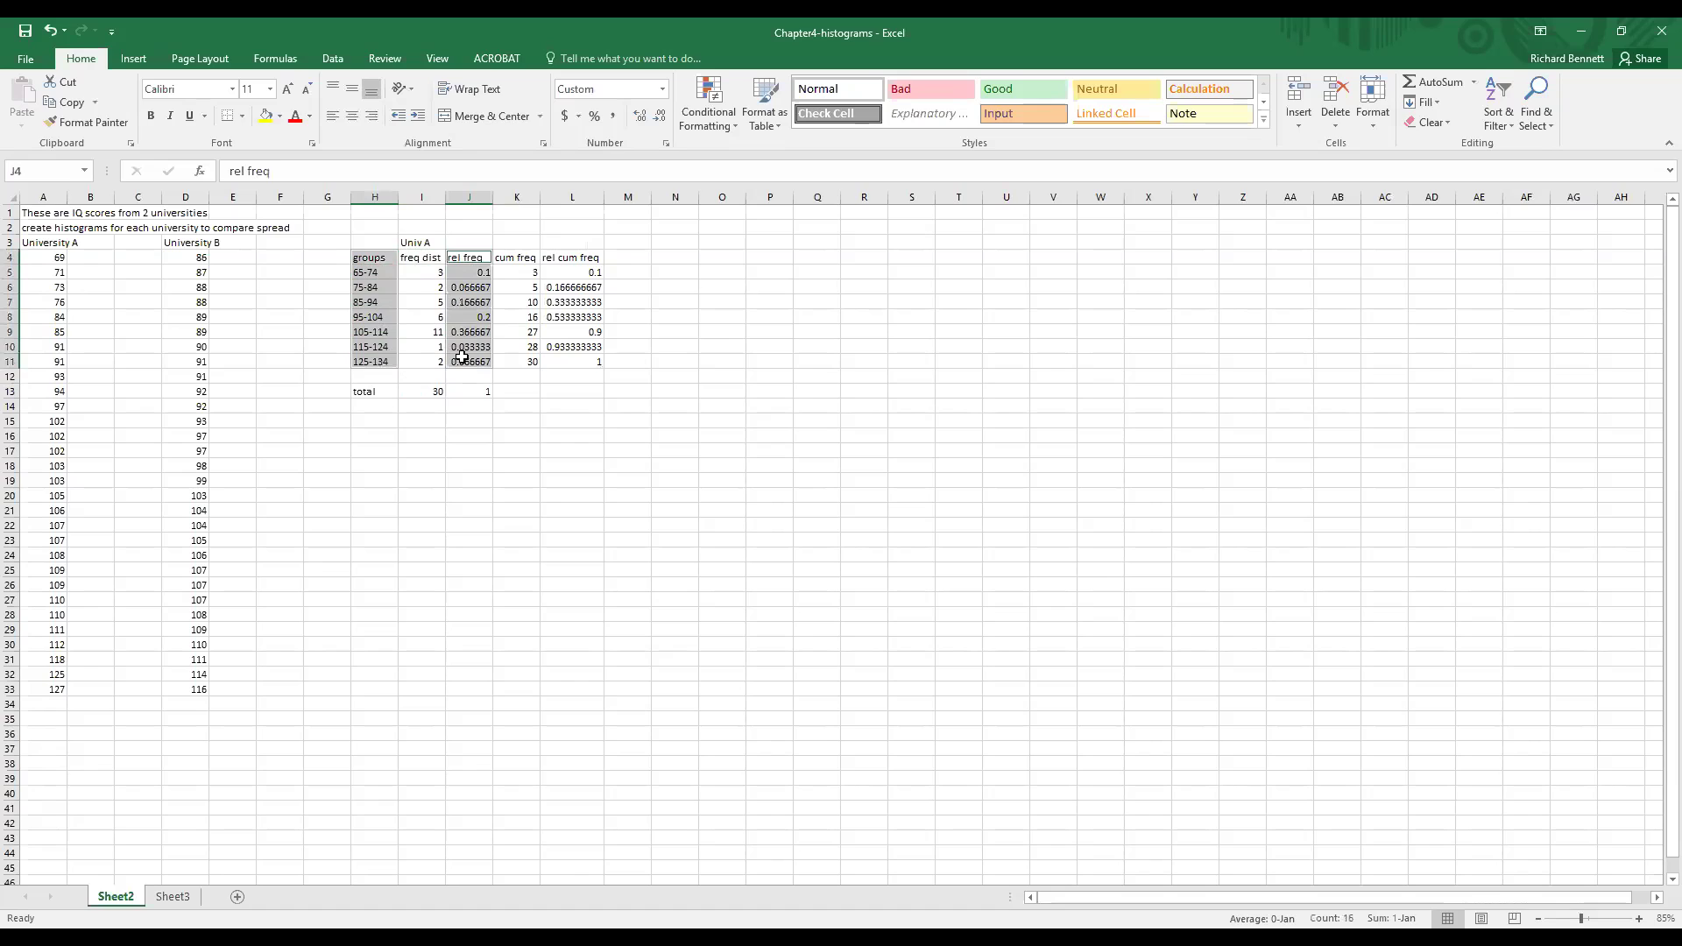
pyautogui.click(486, 424)
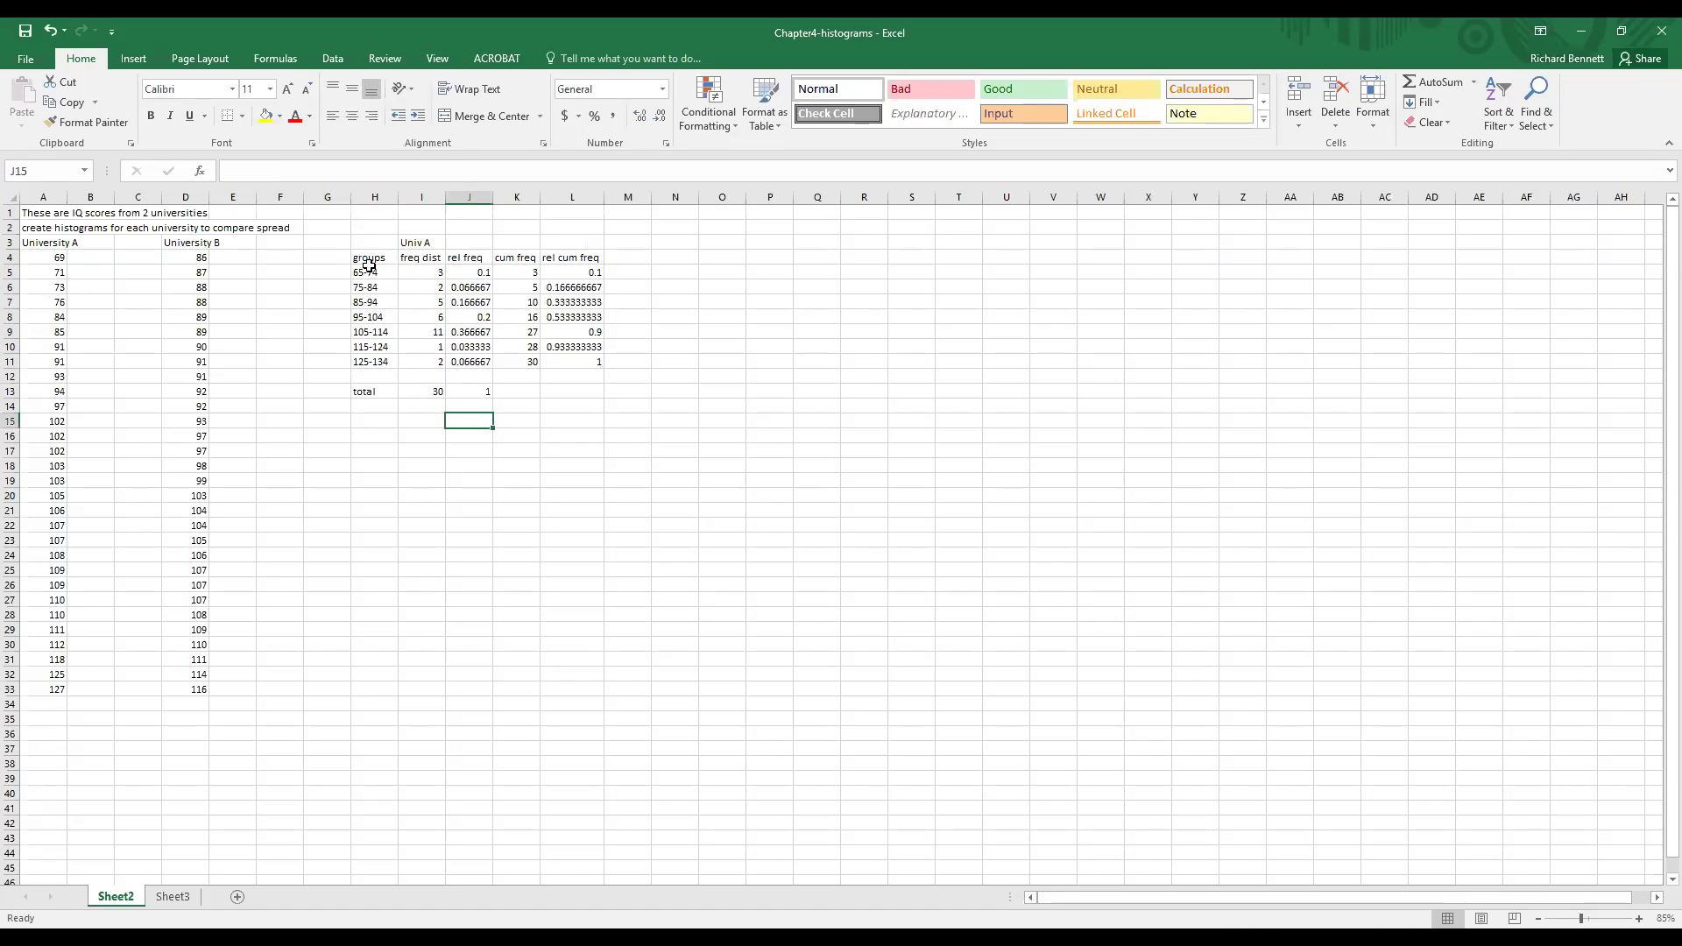
# Insert a 2-D clustered column chart of the groups and freq dist columns (H4:I11) and place it beside the table
pyautogui.moveTo(369, 259); pyautogui.dragTo(418, 361)
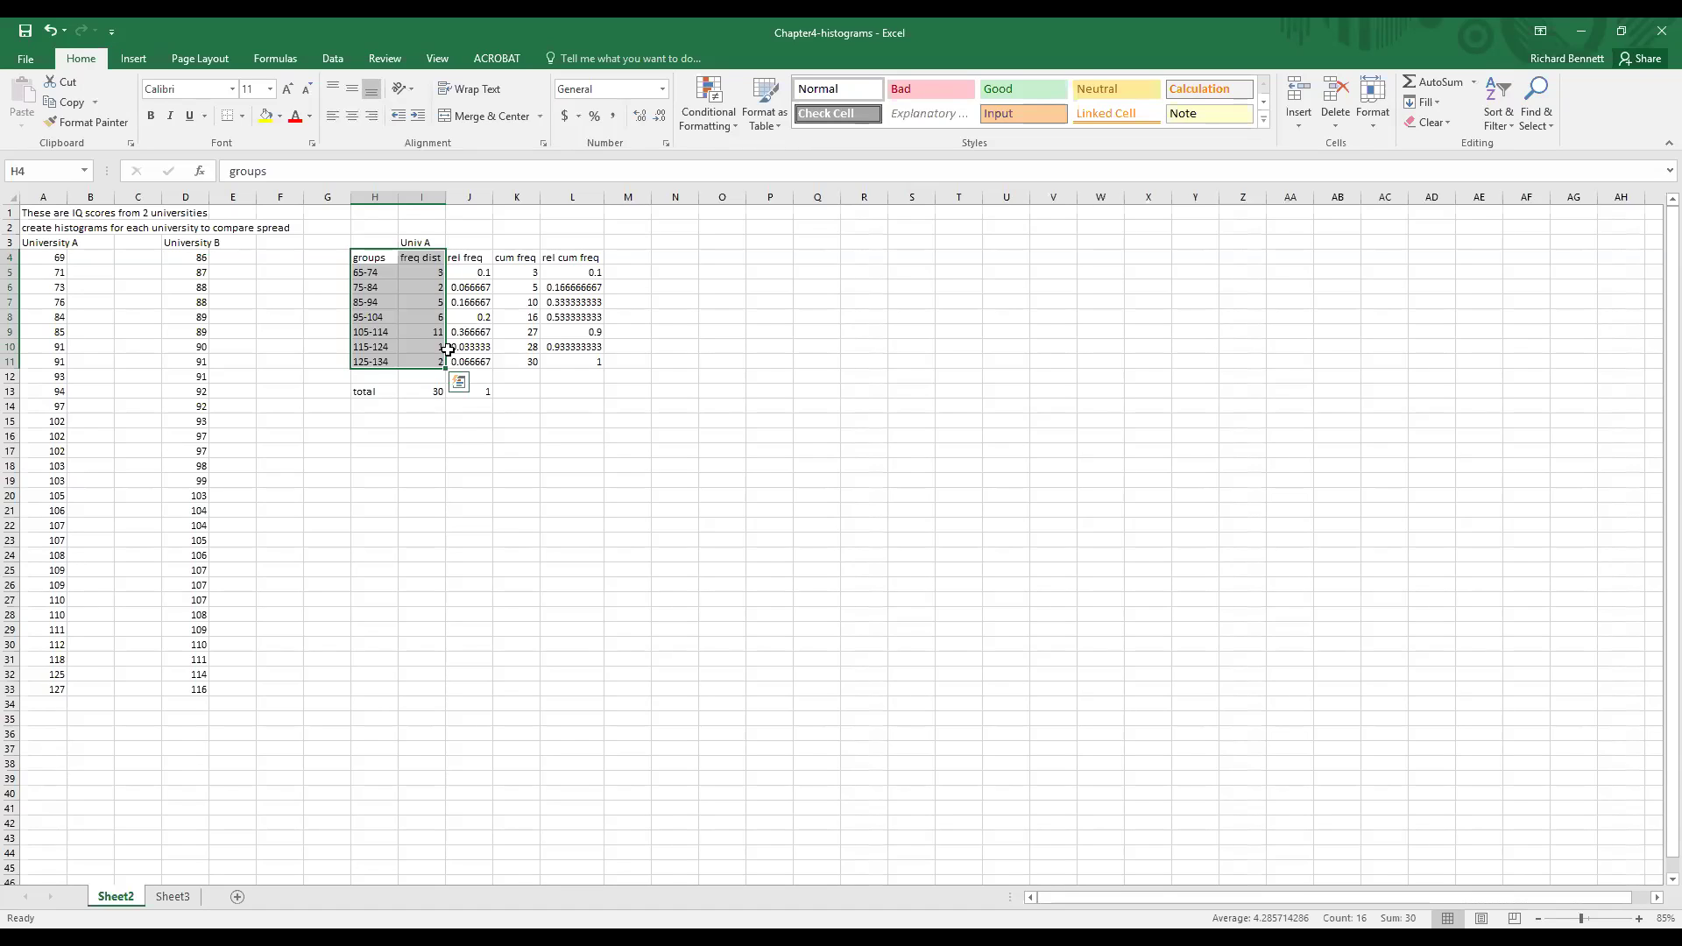
pyautogui.click(132, 61)
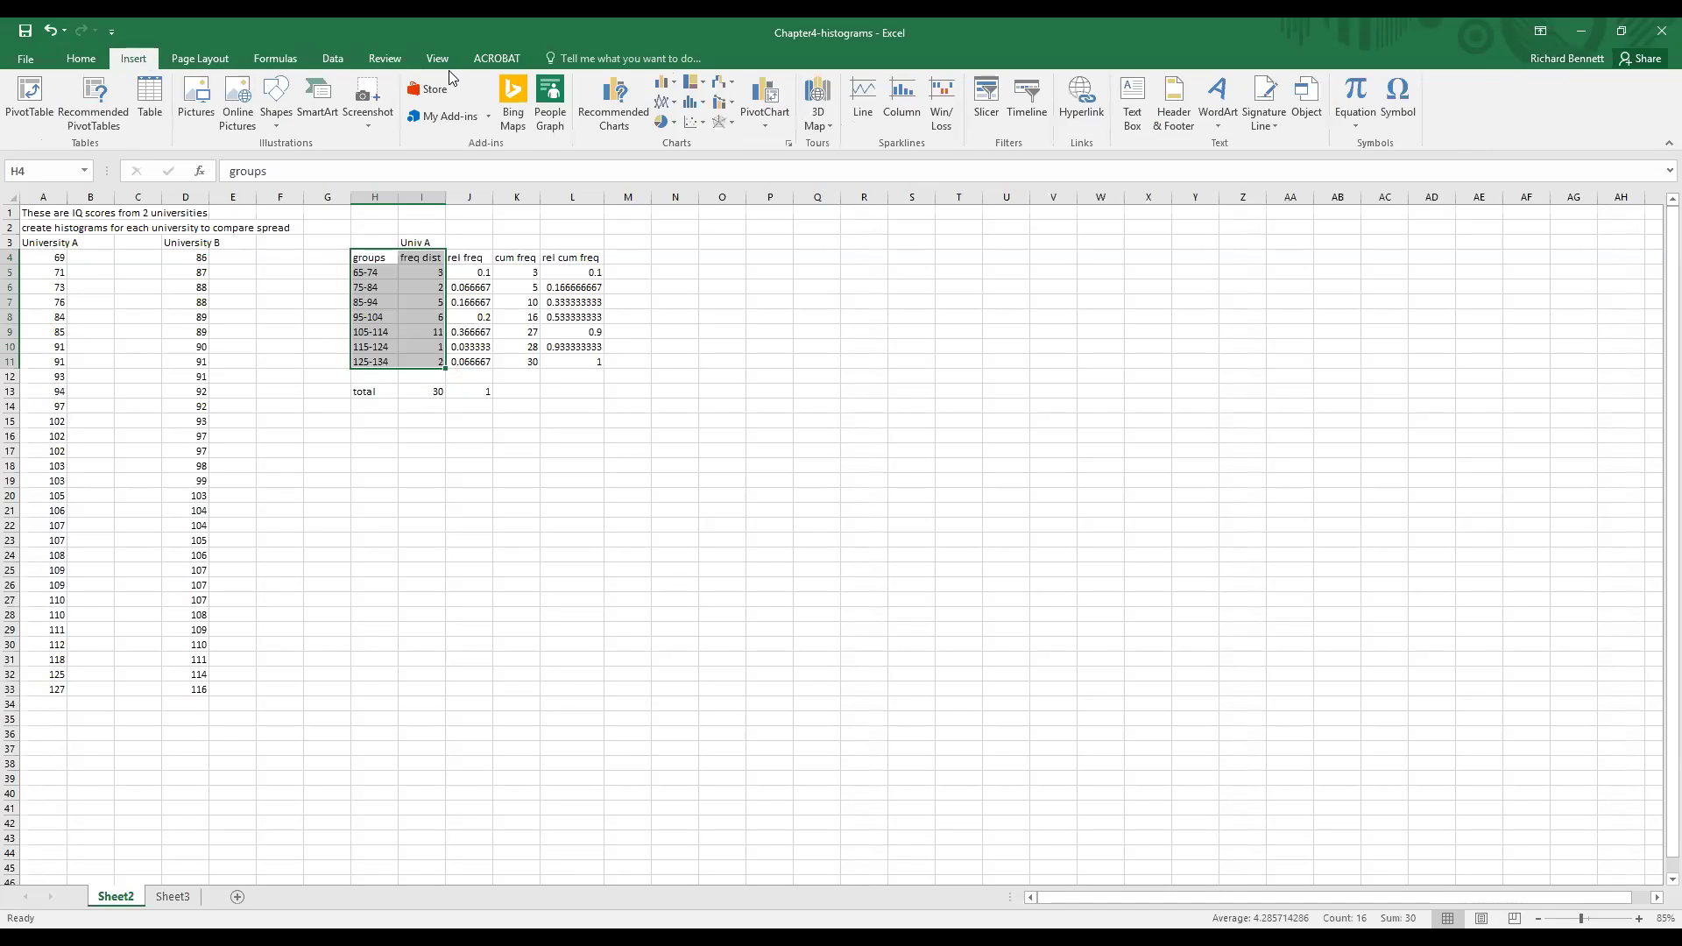
pyautogui.click(666, 84)
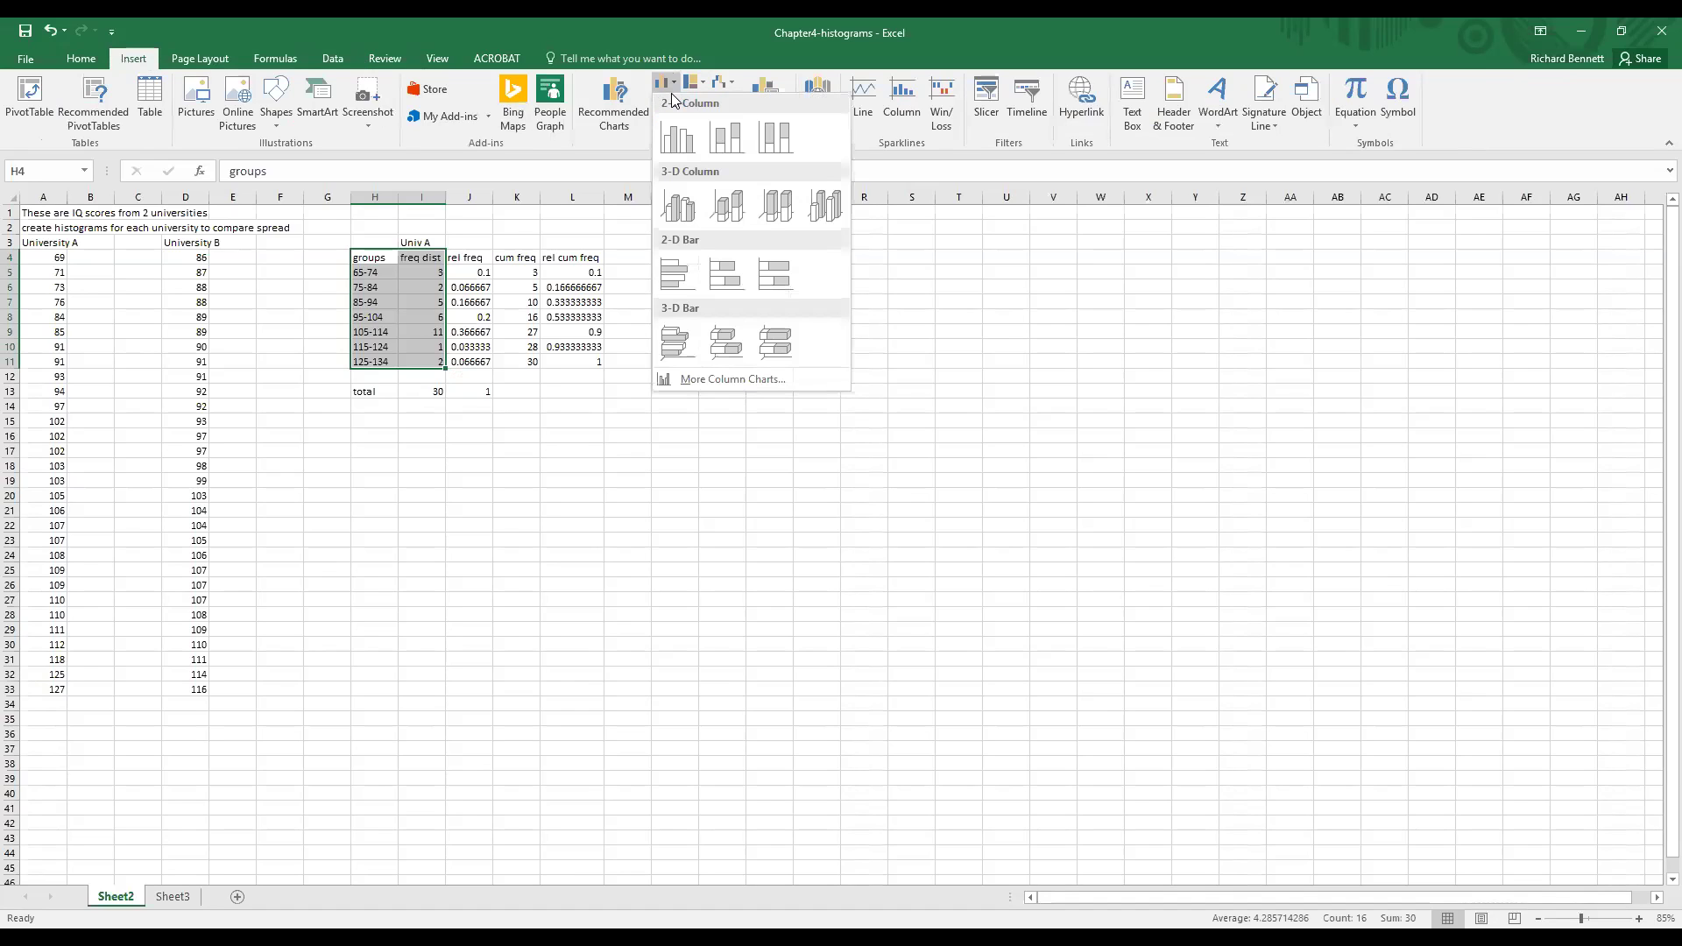
pyautogui.click(681, 137)
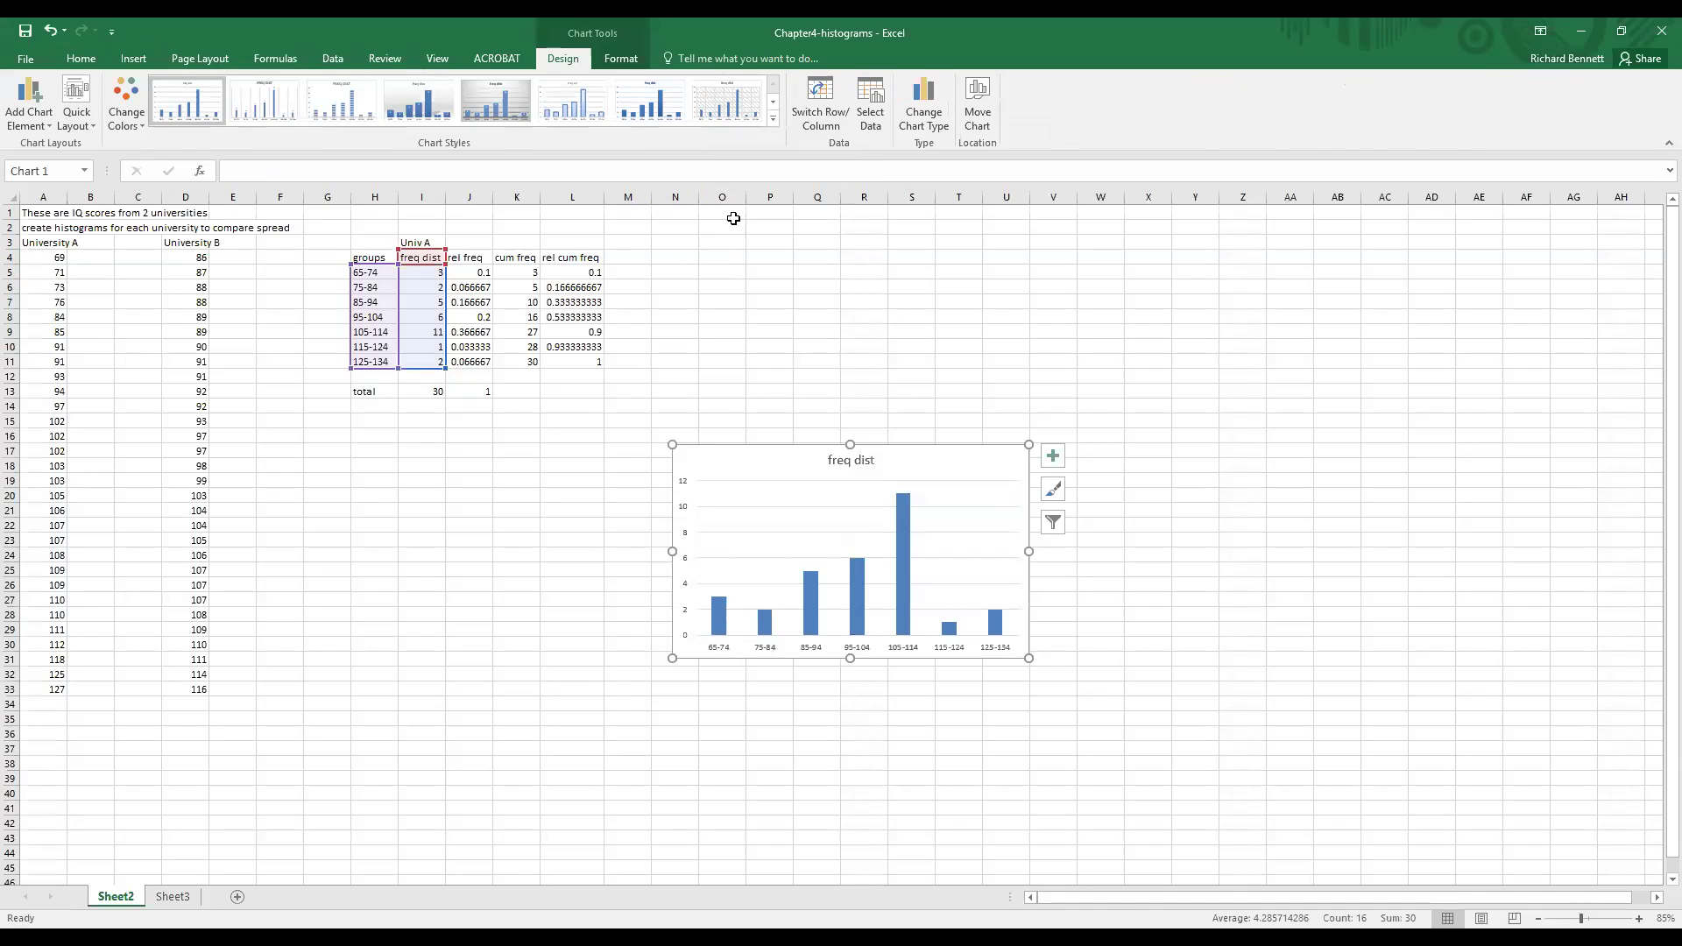
pyautogui.moveTo(942, 473); pyautogui.dragTo(915, 256)
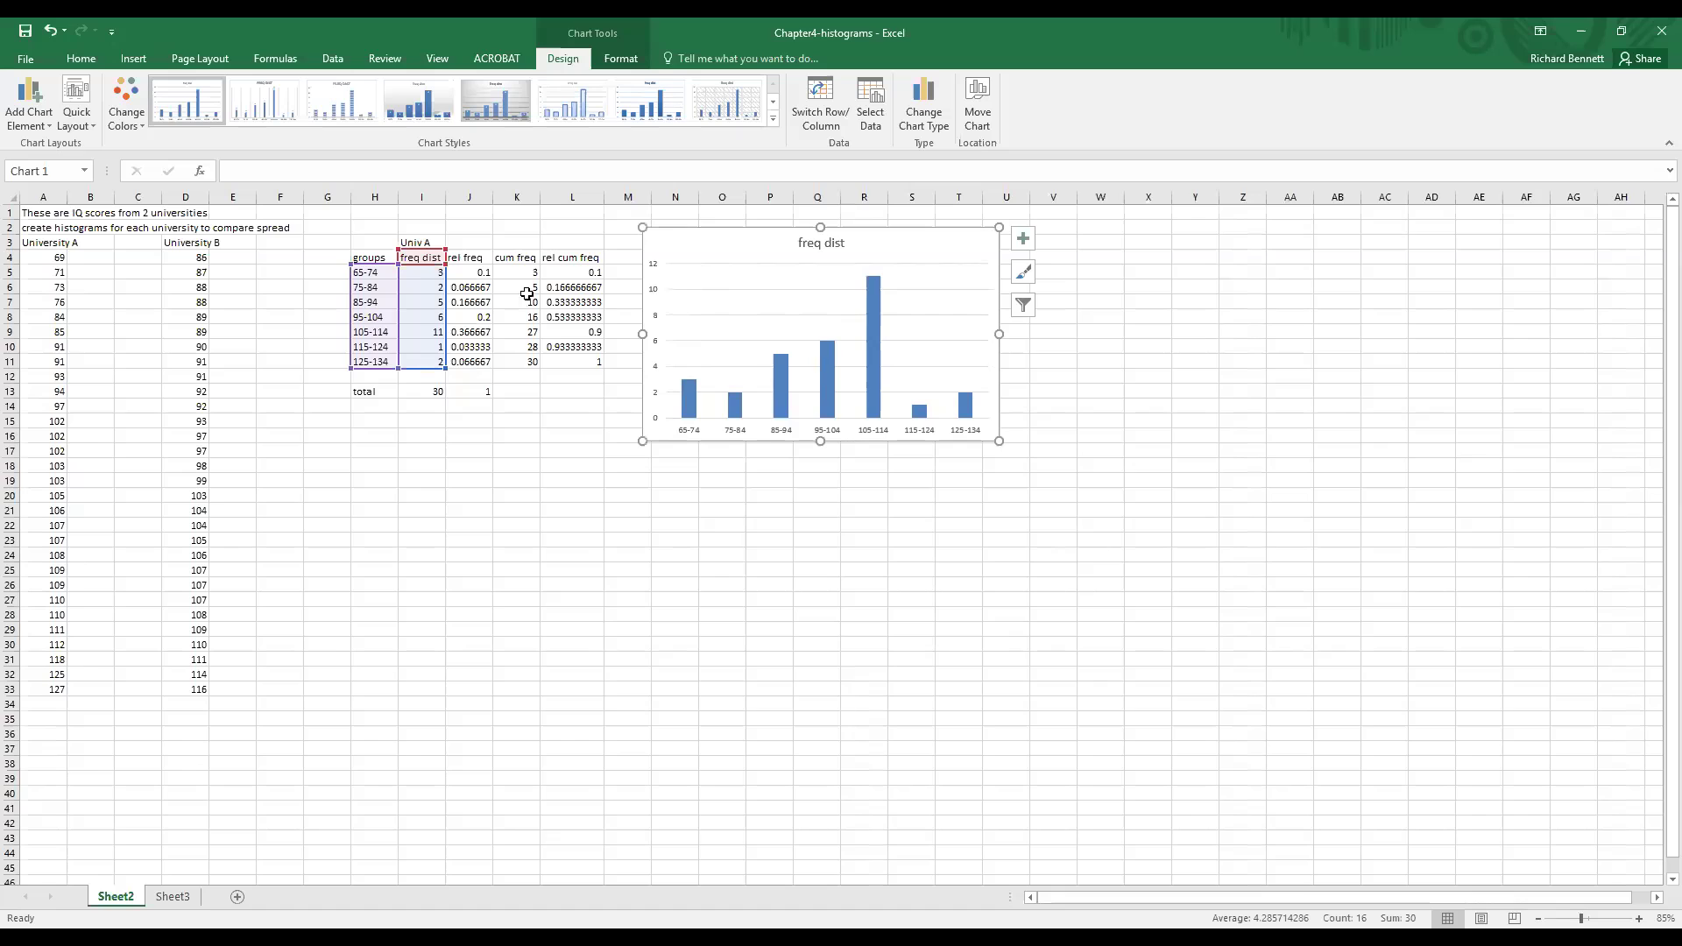
# Apply the gapless-column quick layout with axis titles to the freq dist chart and title its horizontal axis "IQ scores"
pyautogui.click(74, 119)
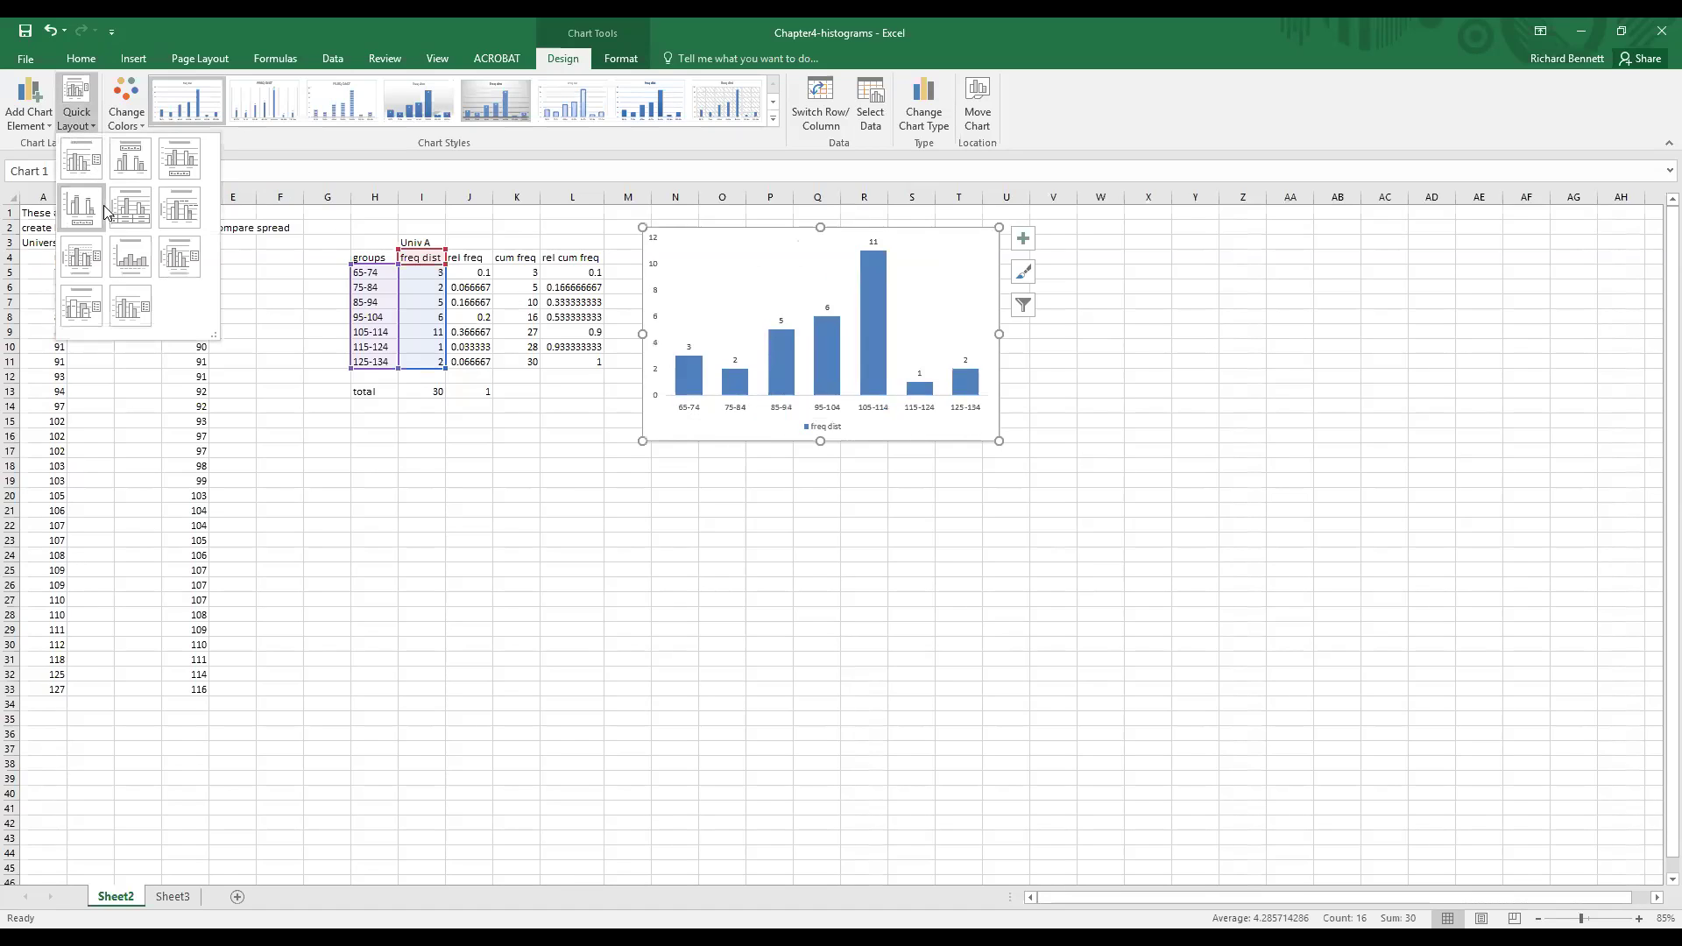
pyautogui.click(137, 268)
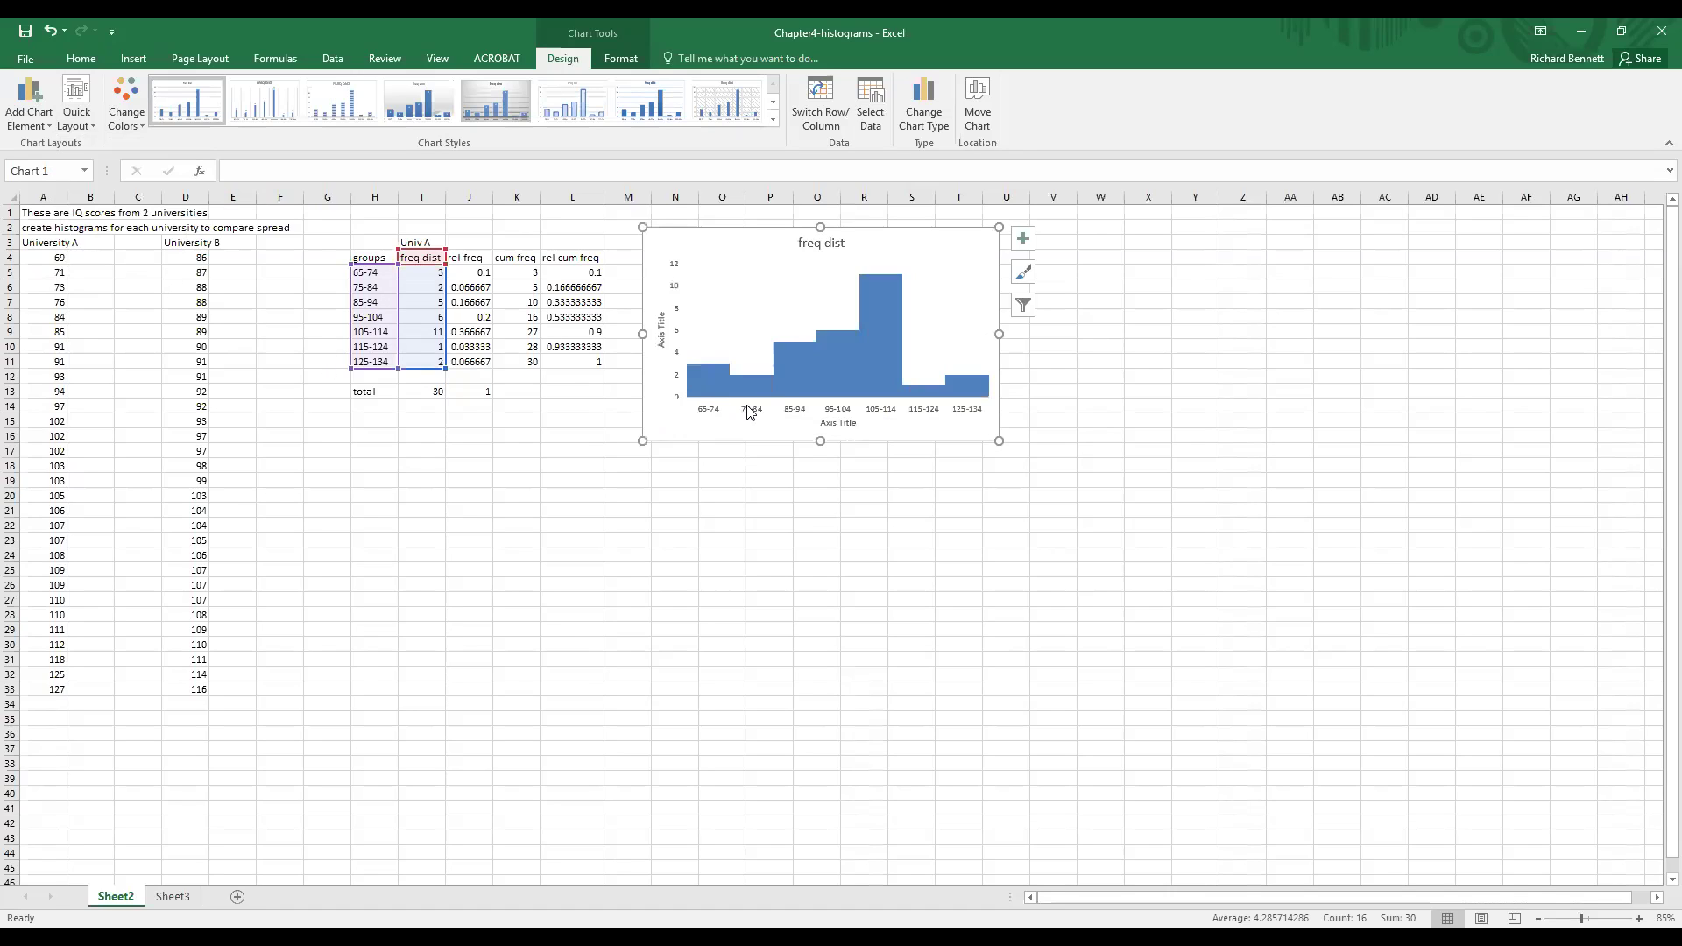
pyautogui.click(840, 424)
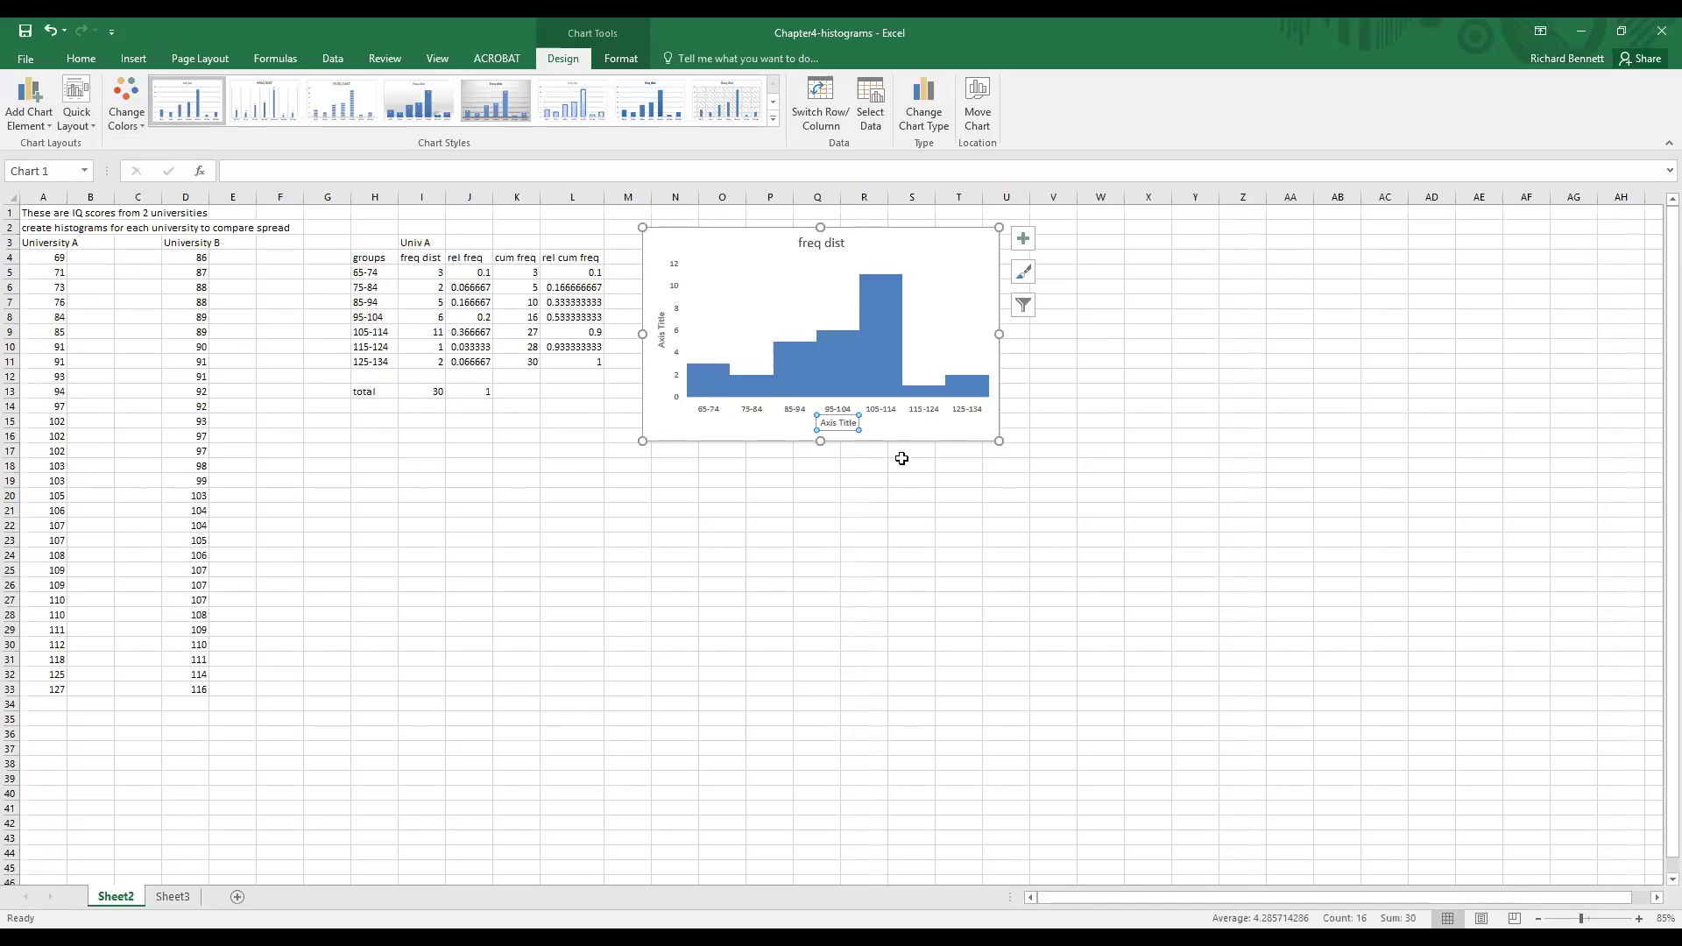
pyautogui.moveTo(28, 225); pyautogui.dragTo(296, 216)
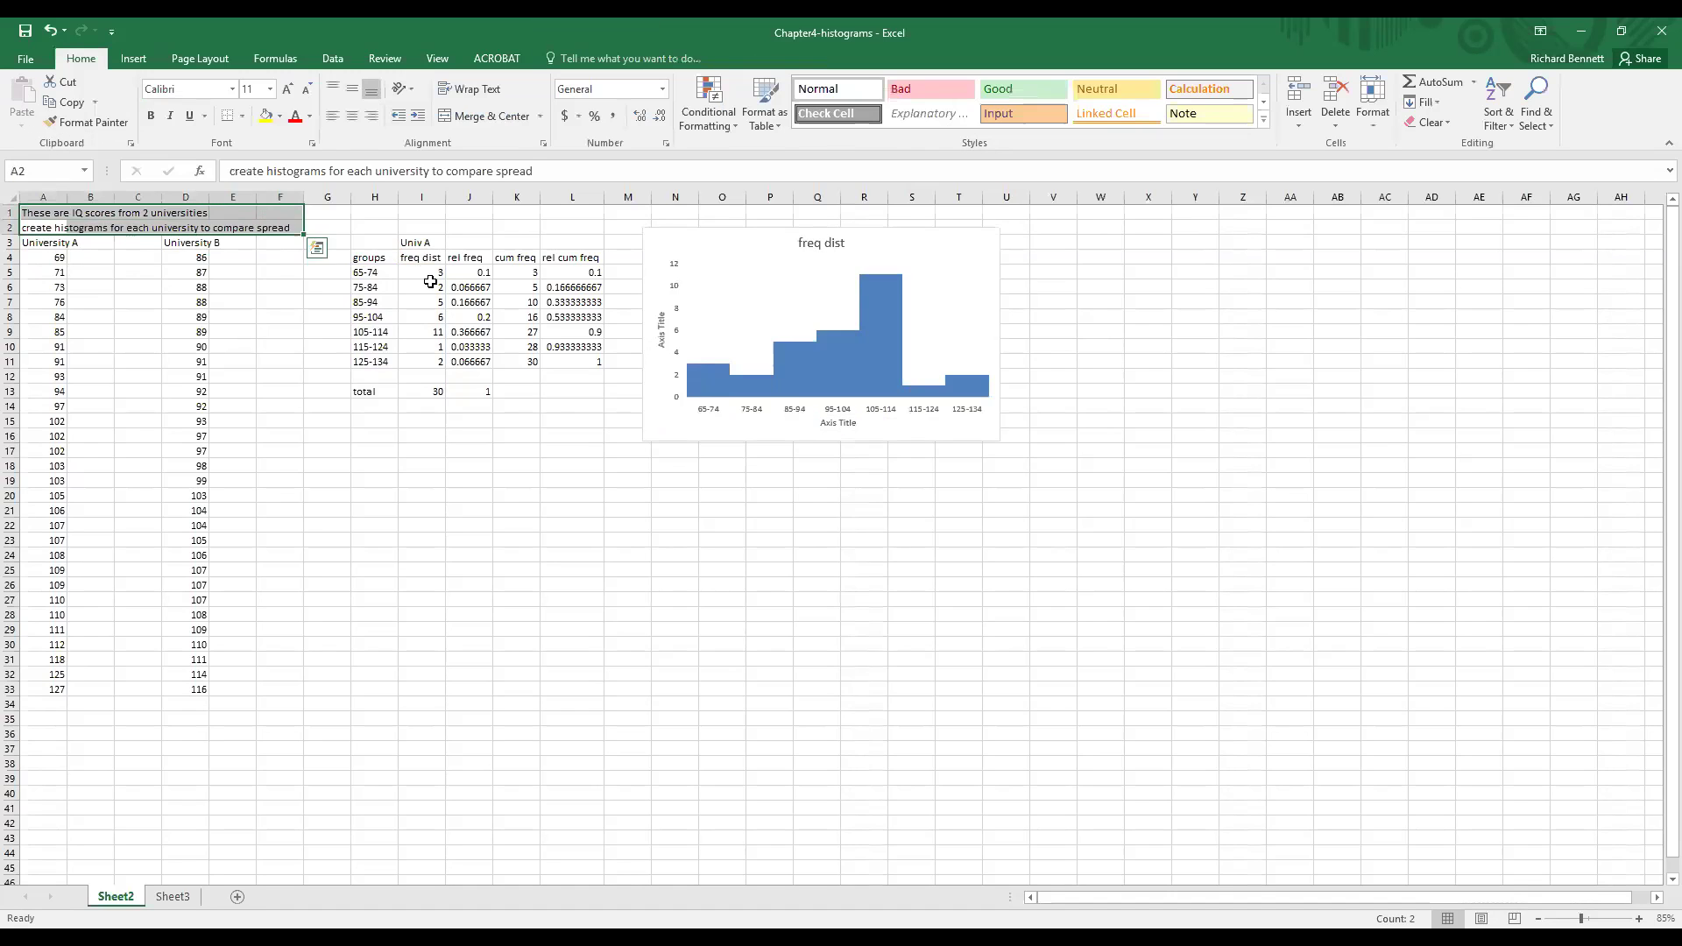
pyautogui.click(851, 425)
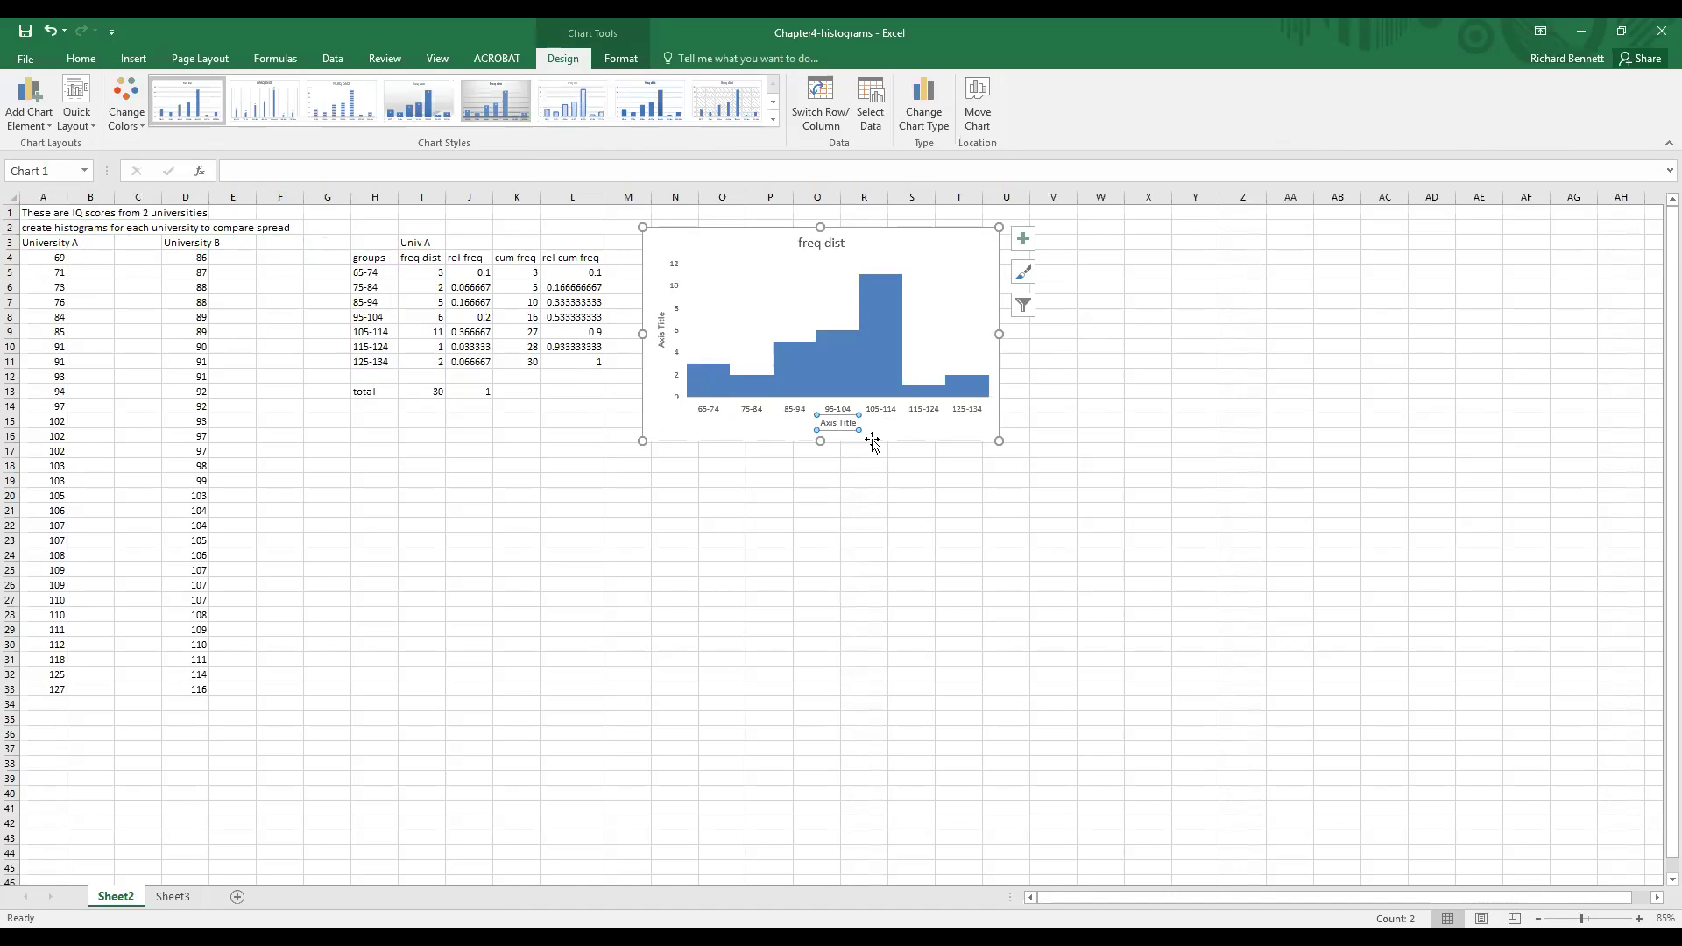
pyautogui.write('IQ scores')
pyautogui.press('Return')
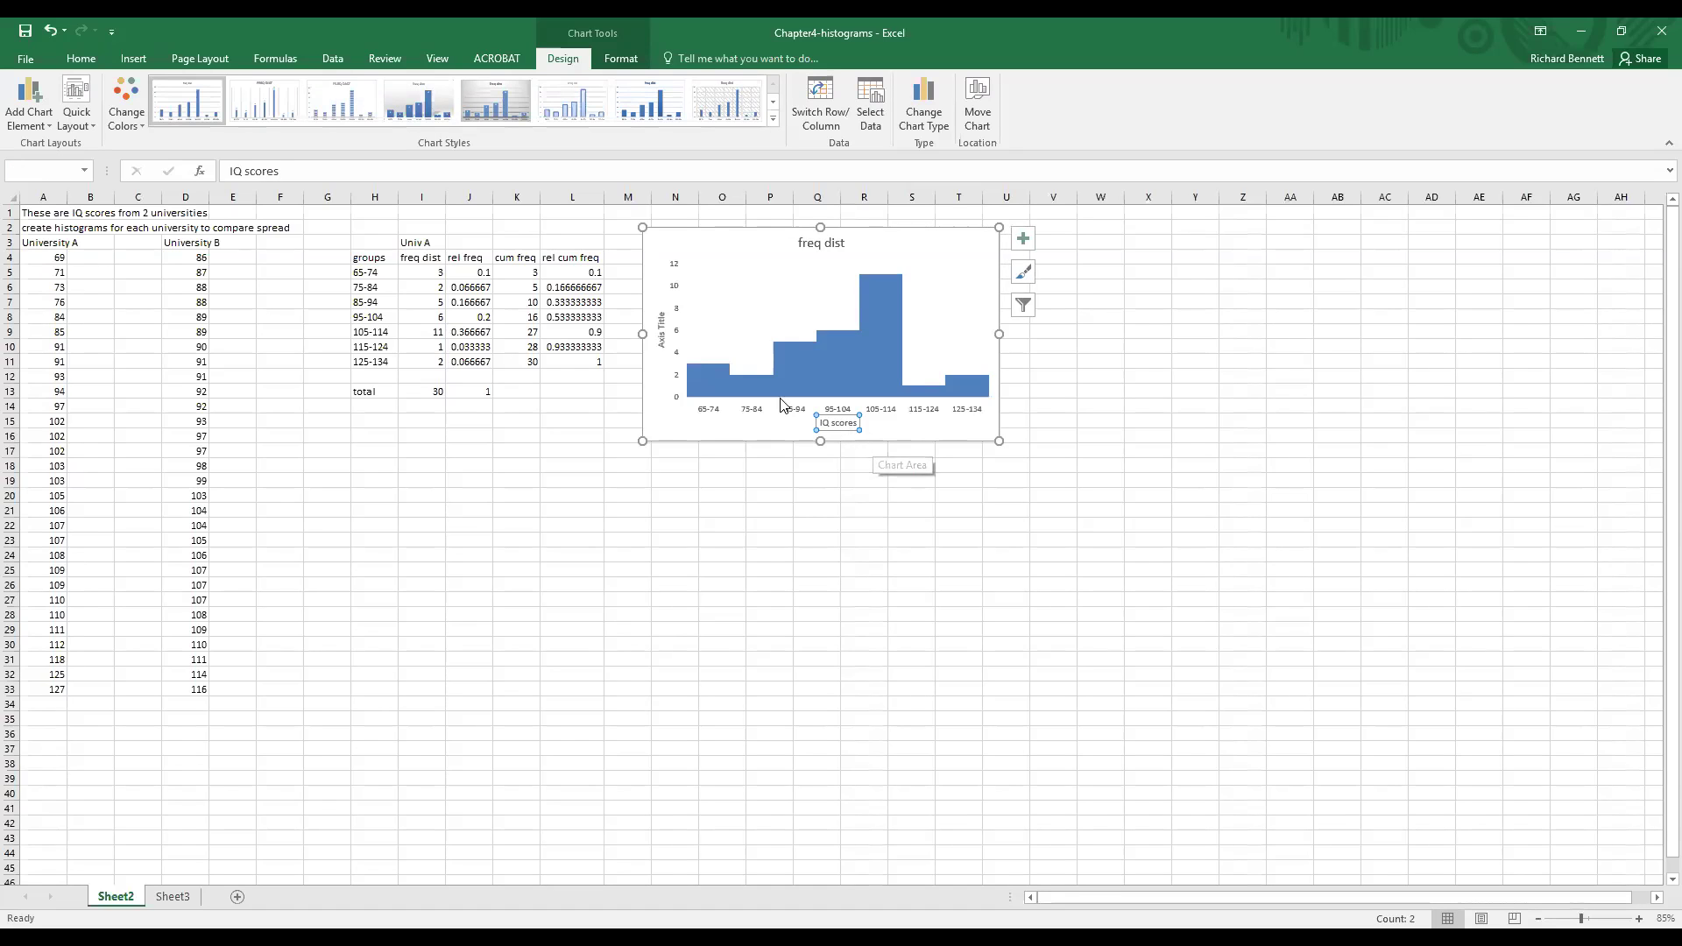
# Title the frequency histogram's vertical axis "# of people" and set its chart title to "University A"
pyautogui.click(664, 334)
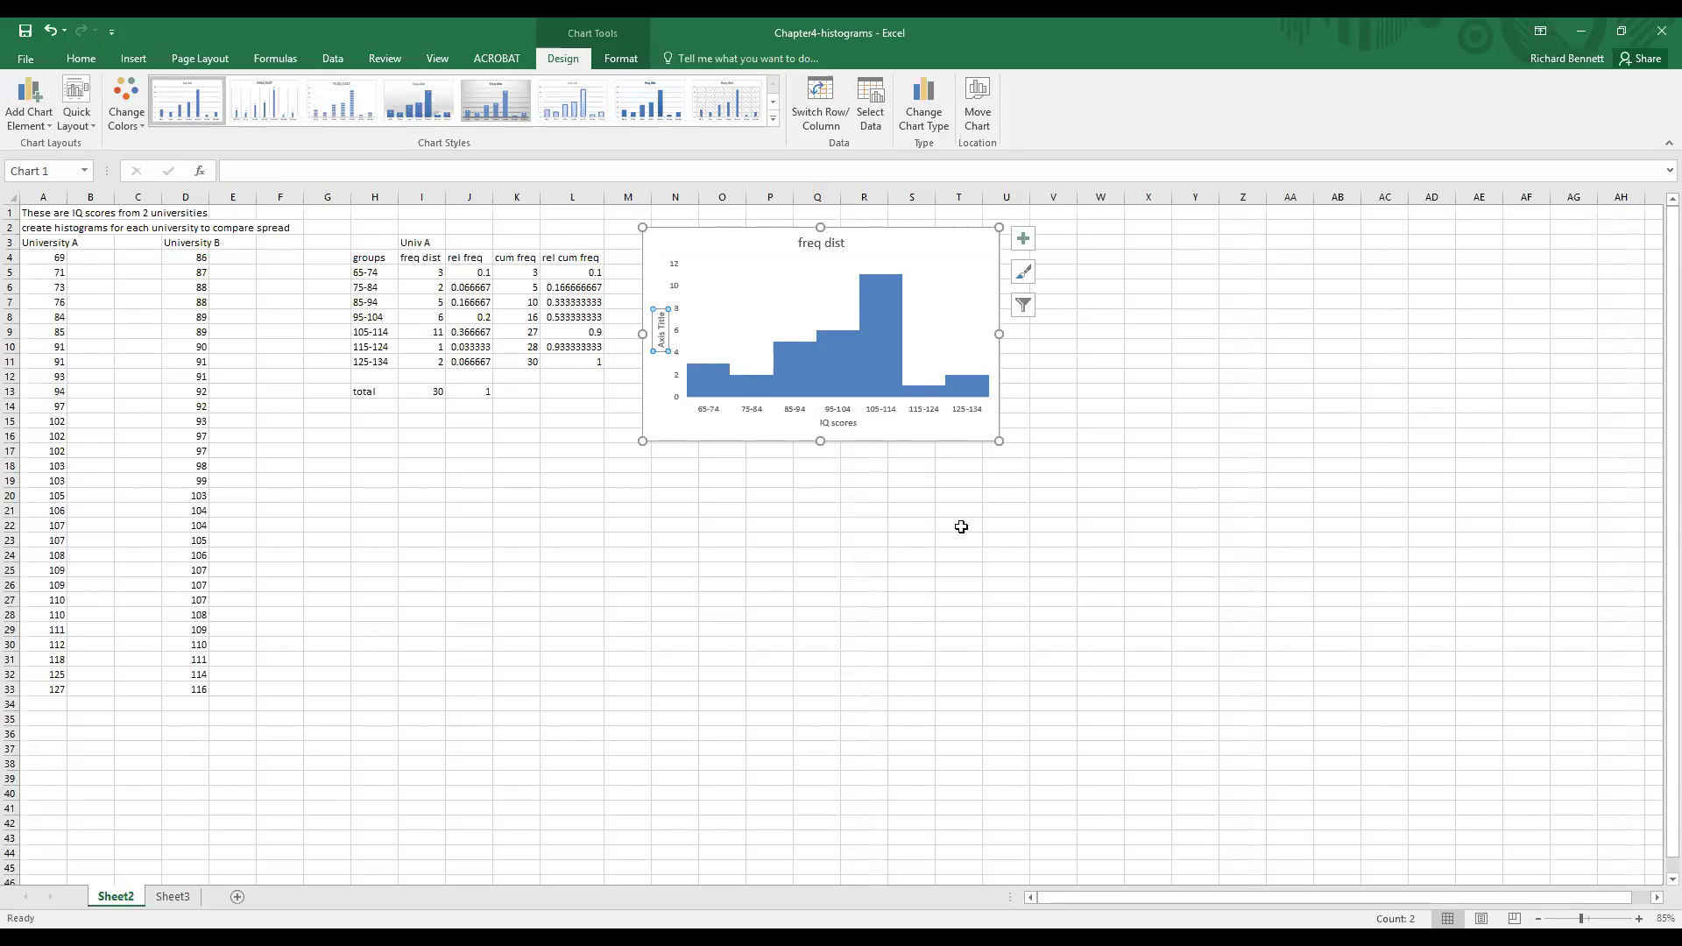
pyautogui.write('# of people')
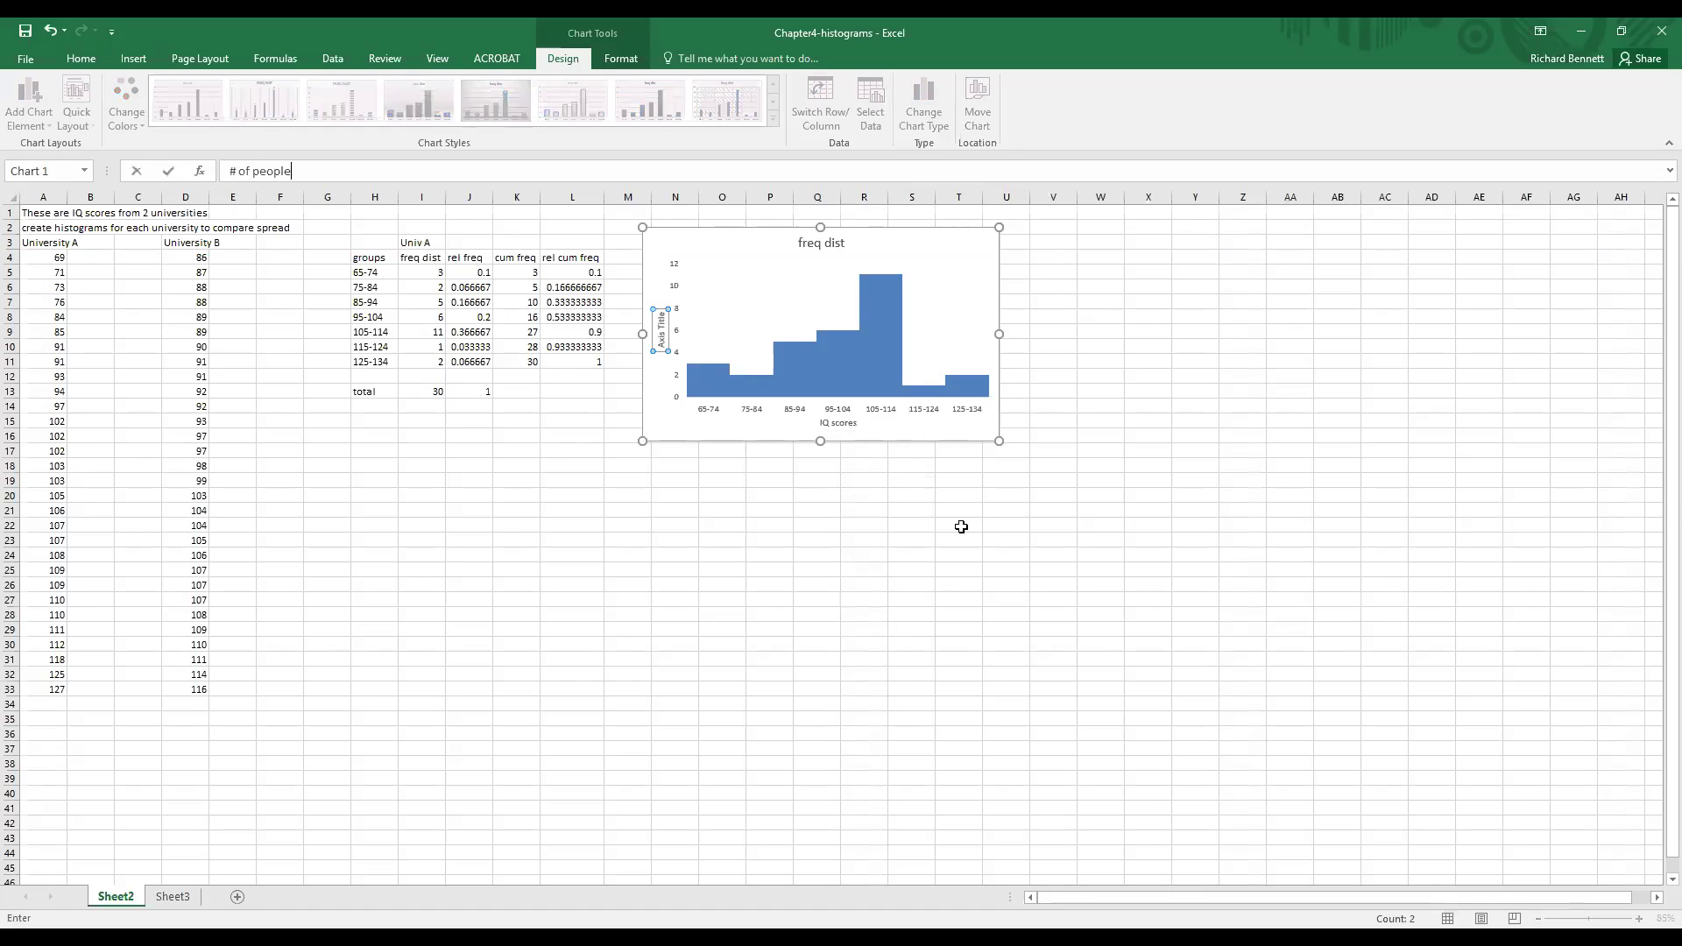
pyautogui.press('Return')
pyautogui.click(842, 245)
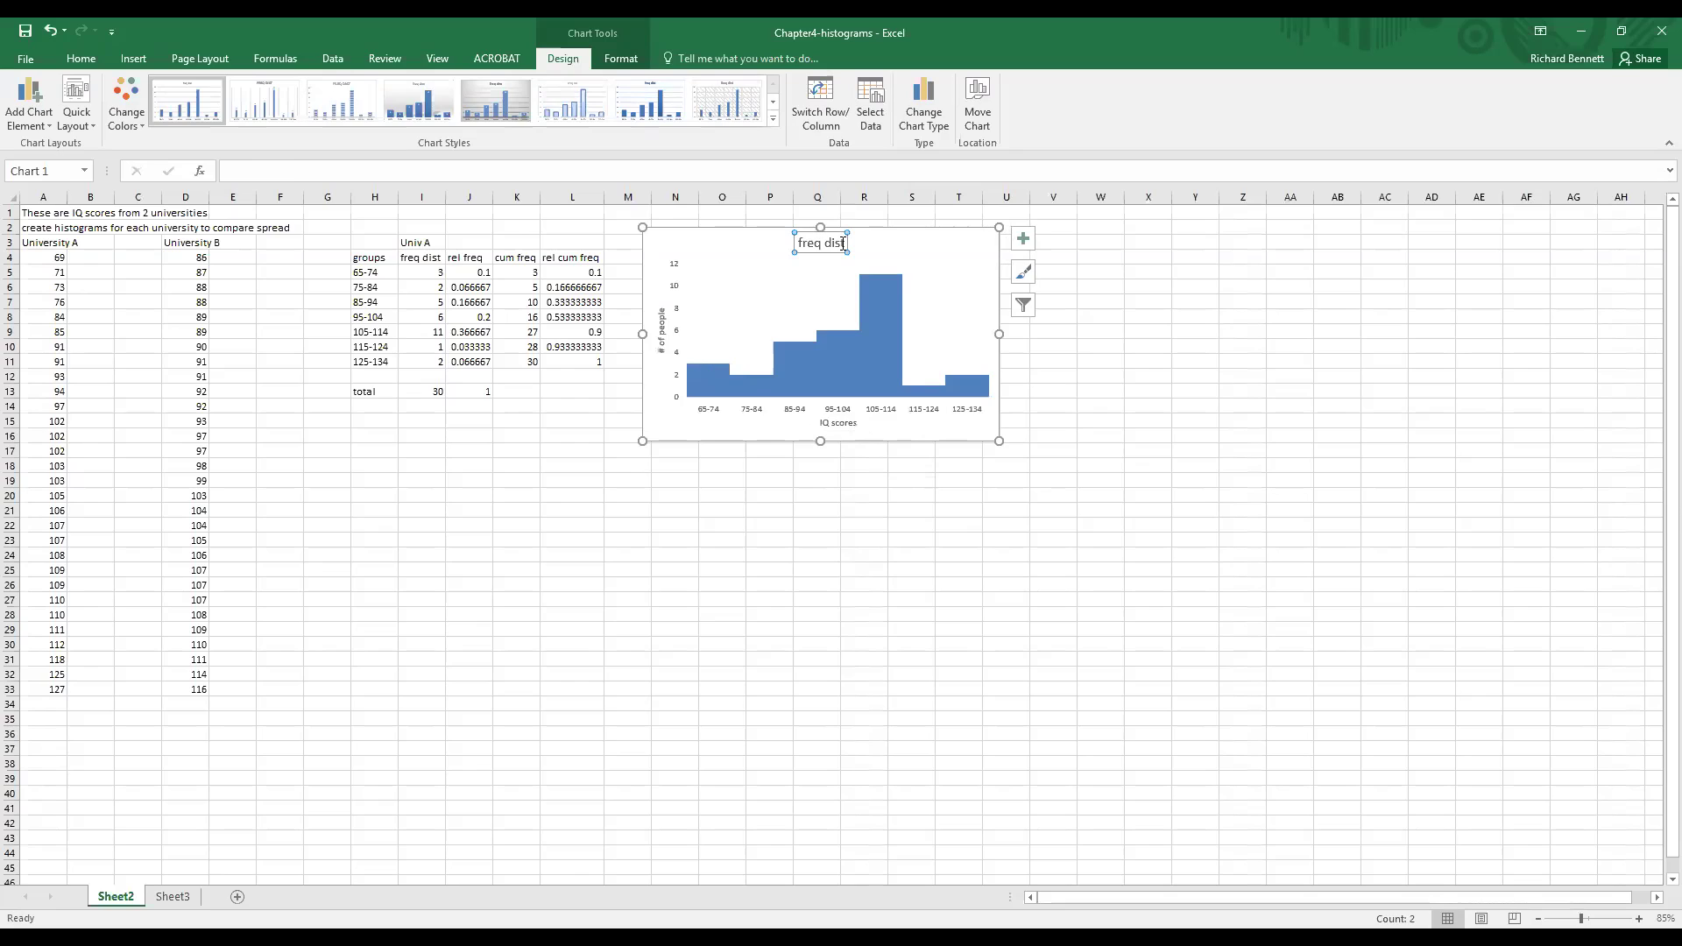
pyautogui.write('Univ')
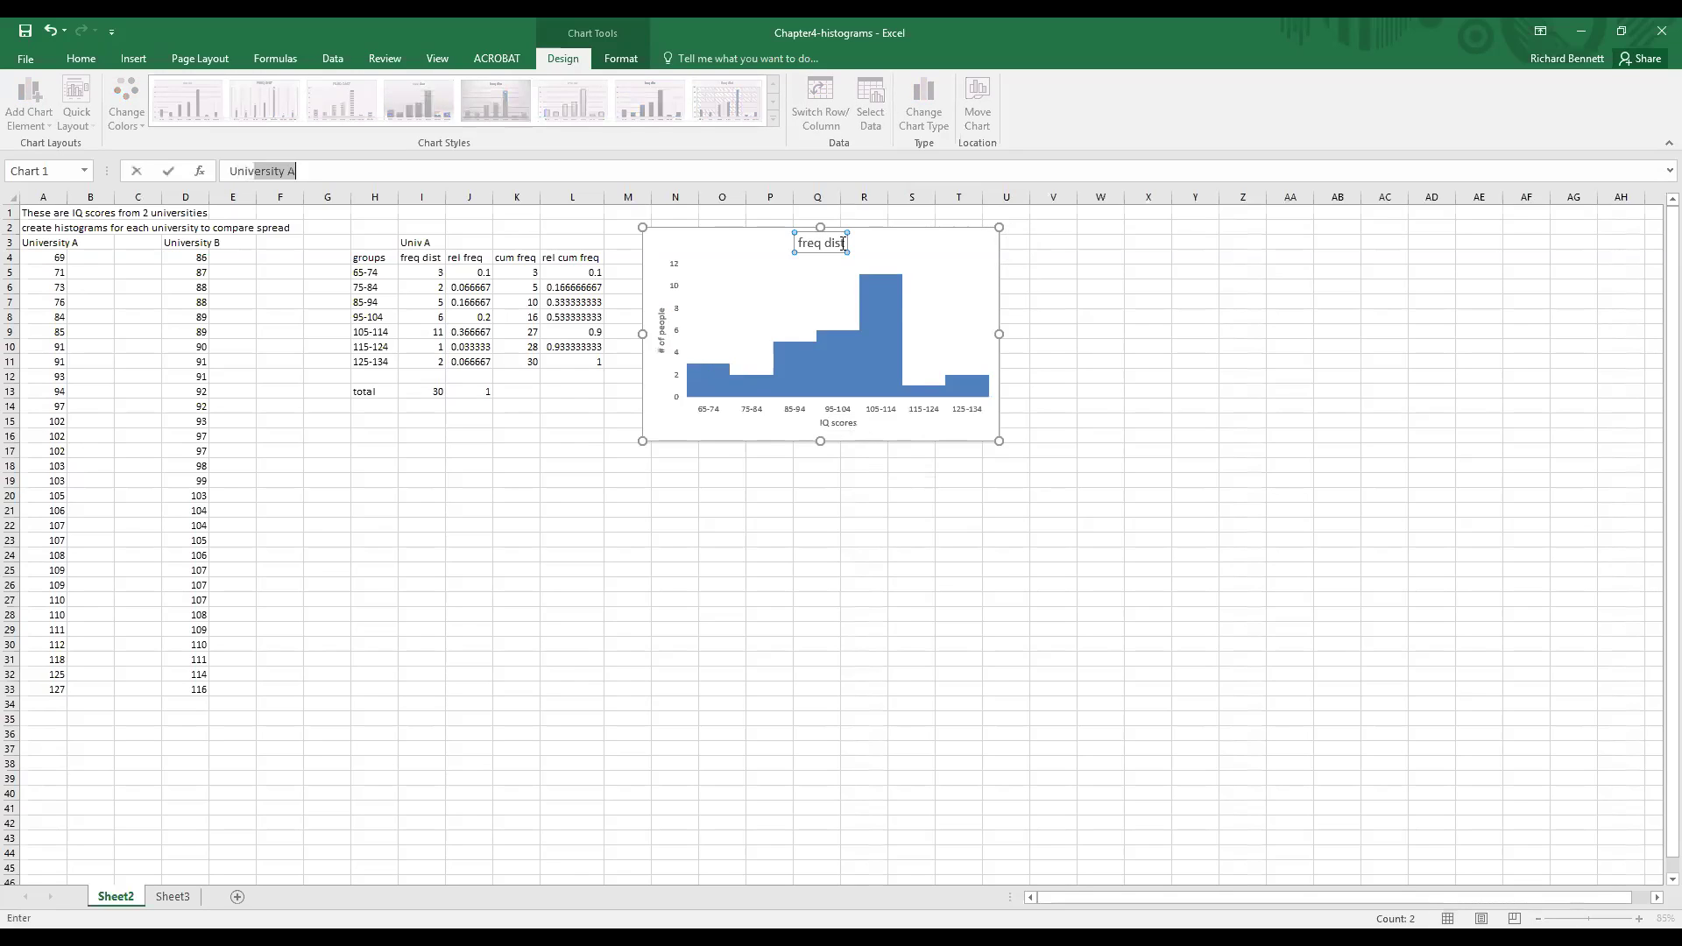
pyautogui.press('Return')
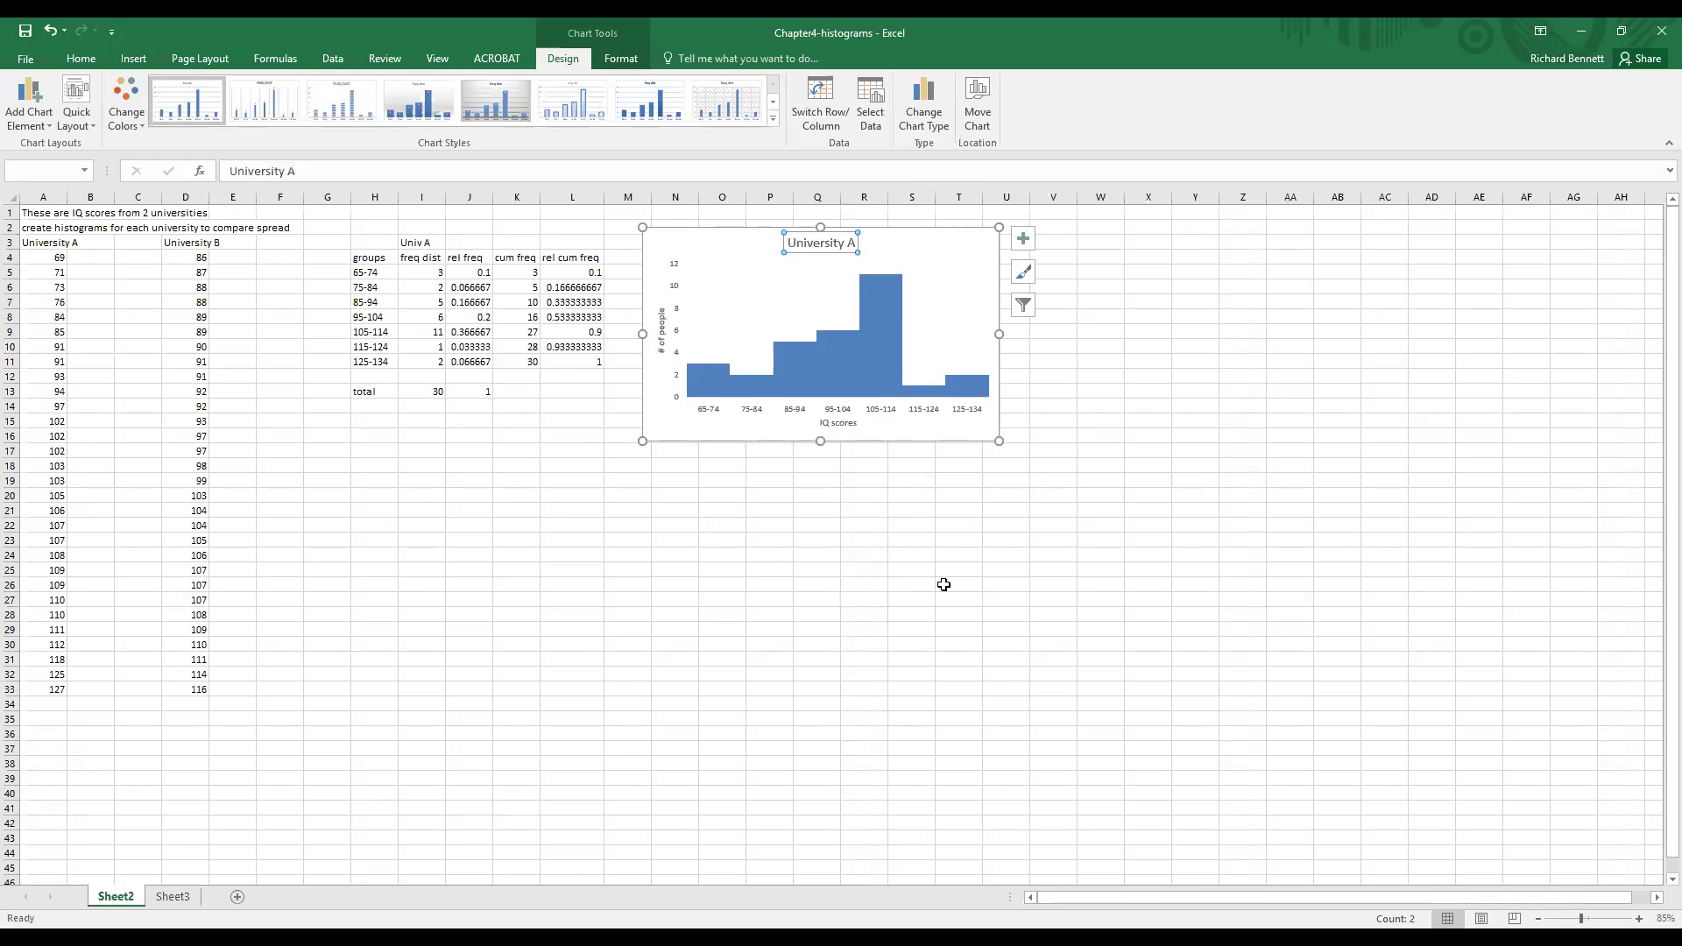
pyautogui.click(784, 476)
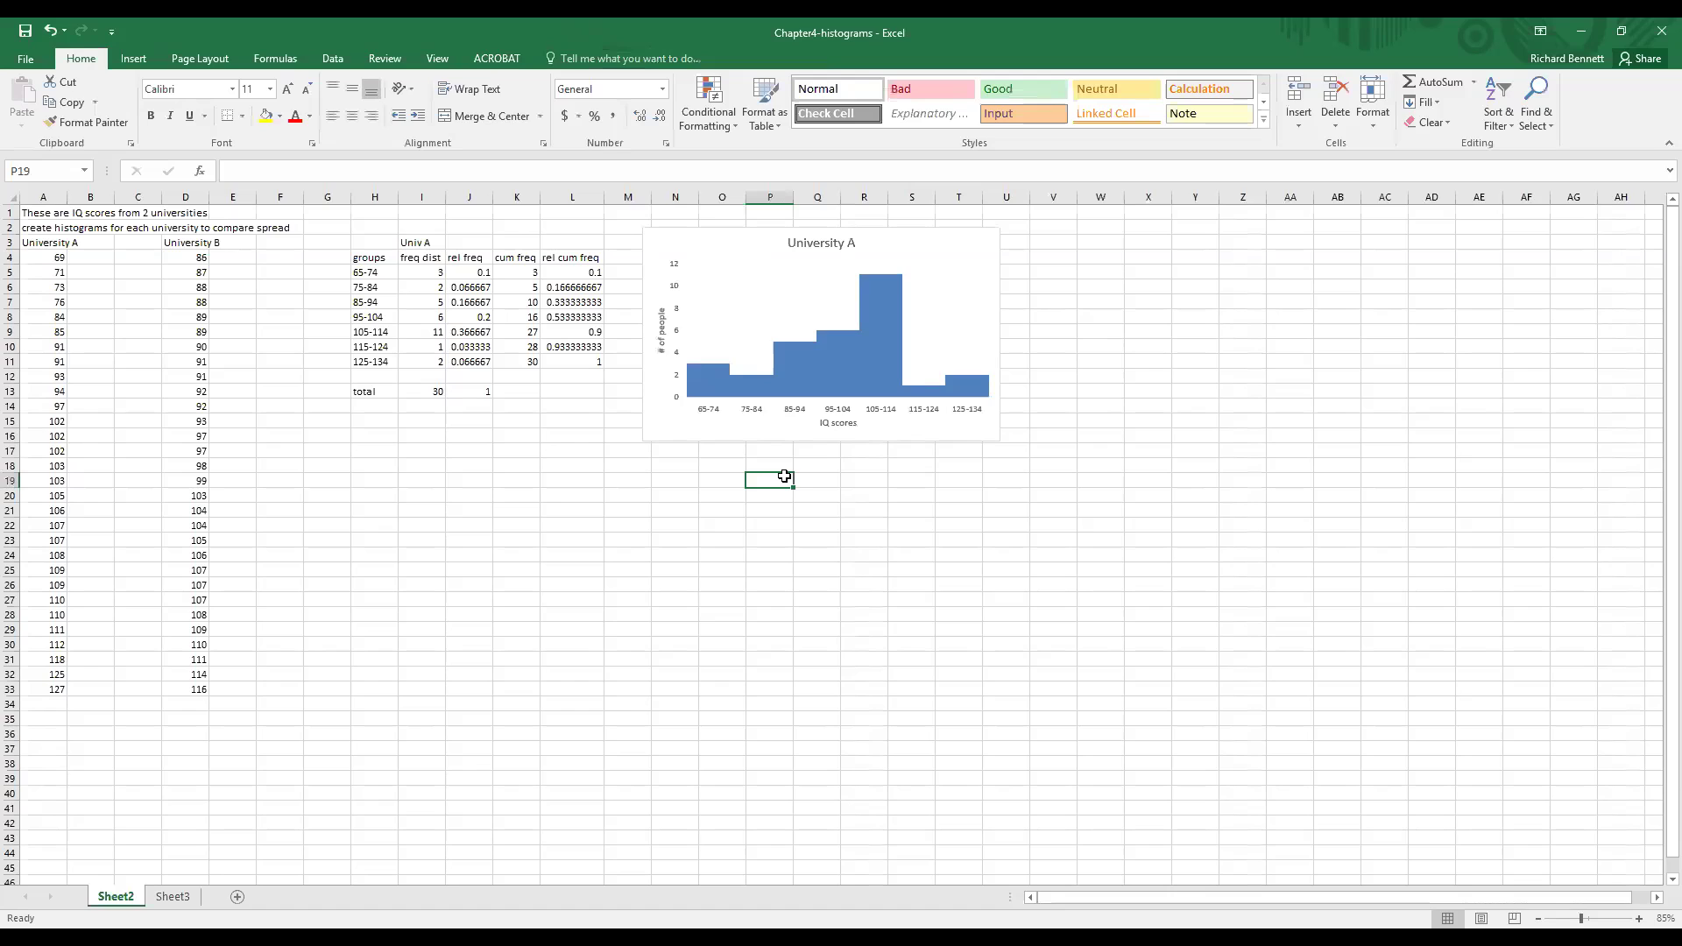
# Change the "groups" heading in H4 to "IQ scores"
pyautogui.click(369, 260)
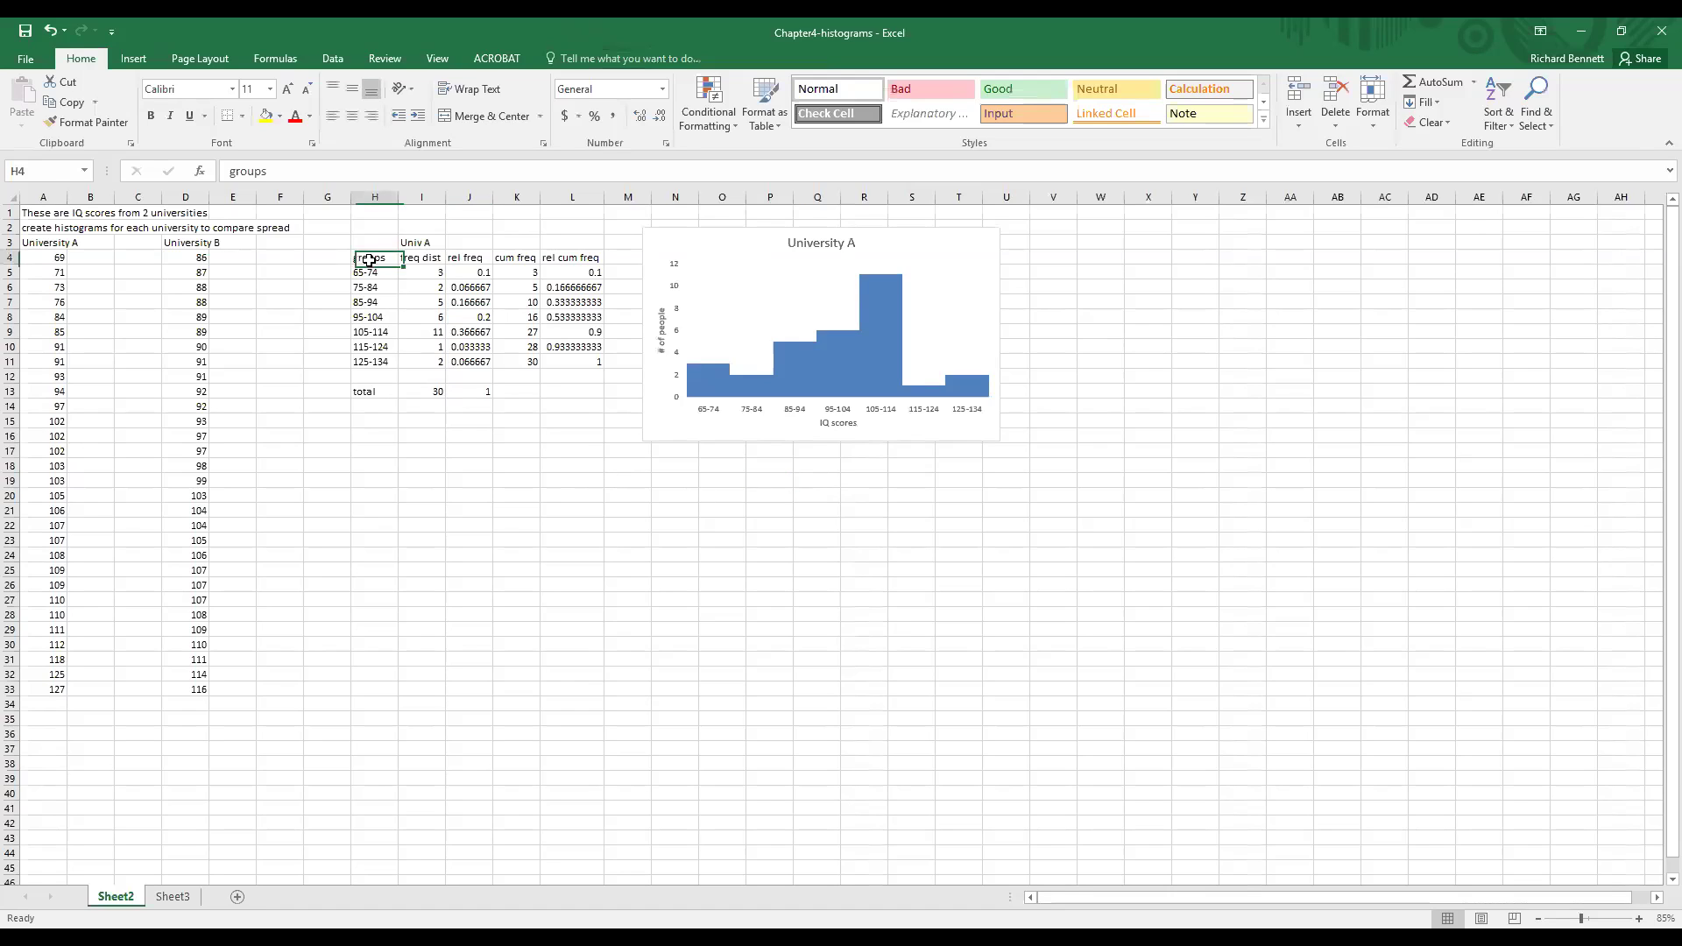
pyautogui.write('IQ scores')
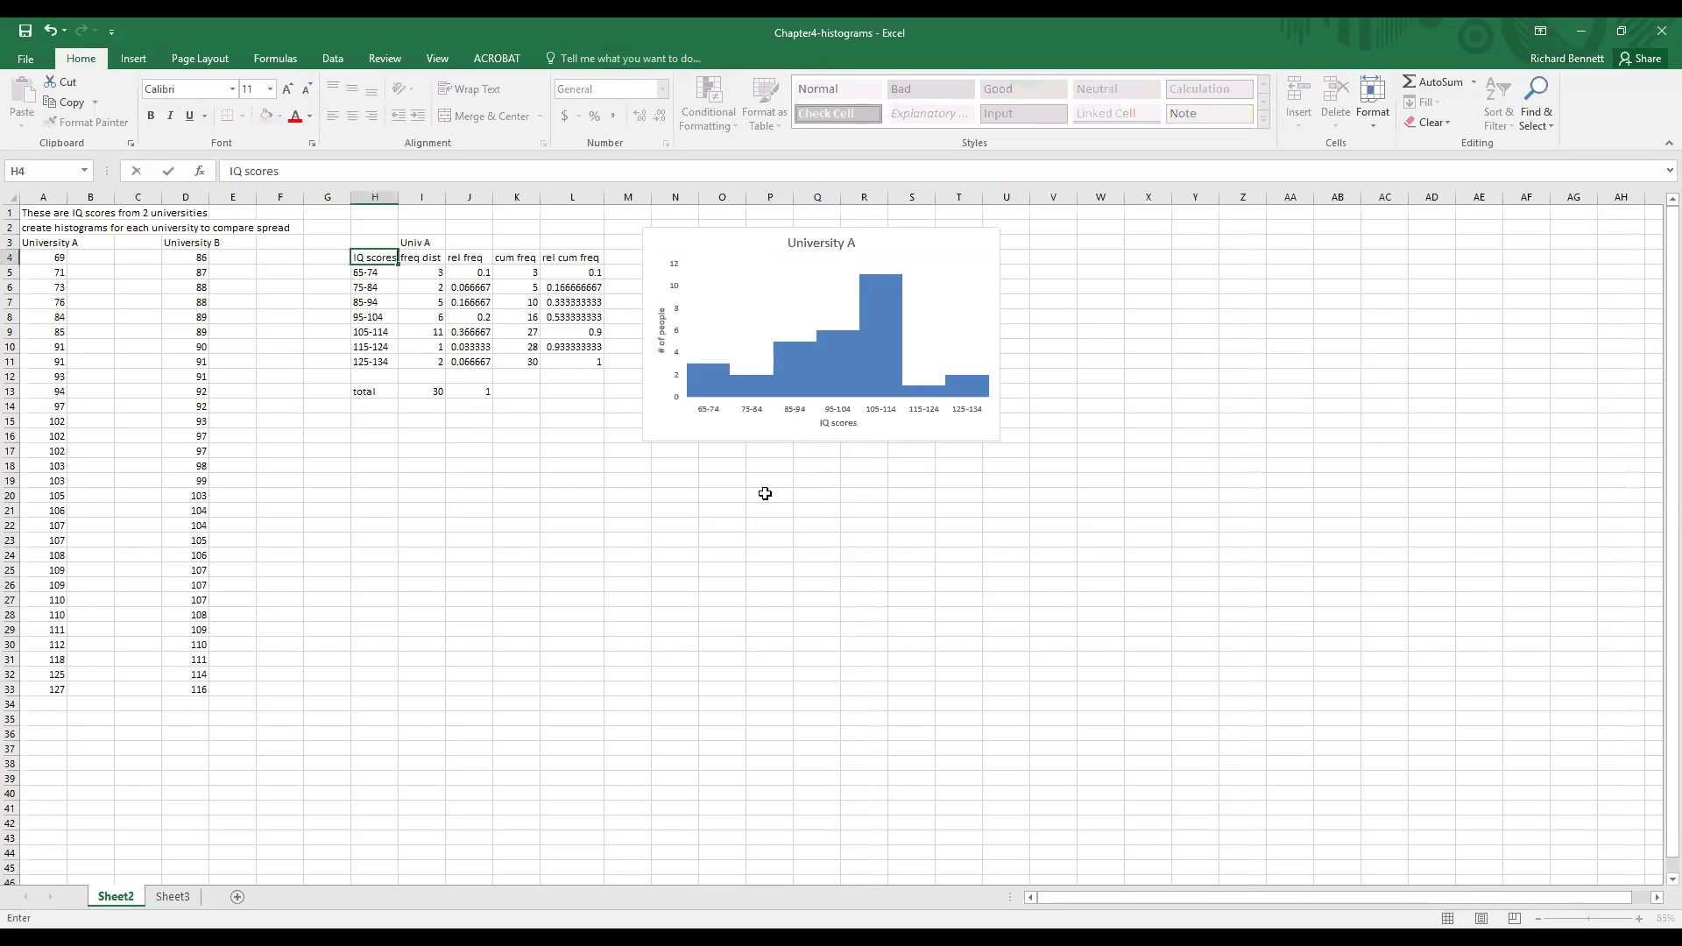
pyautogui.press('Return')
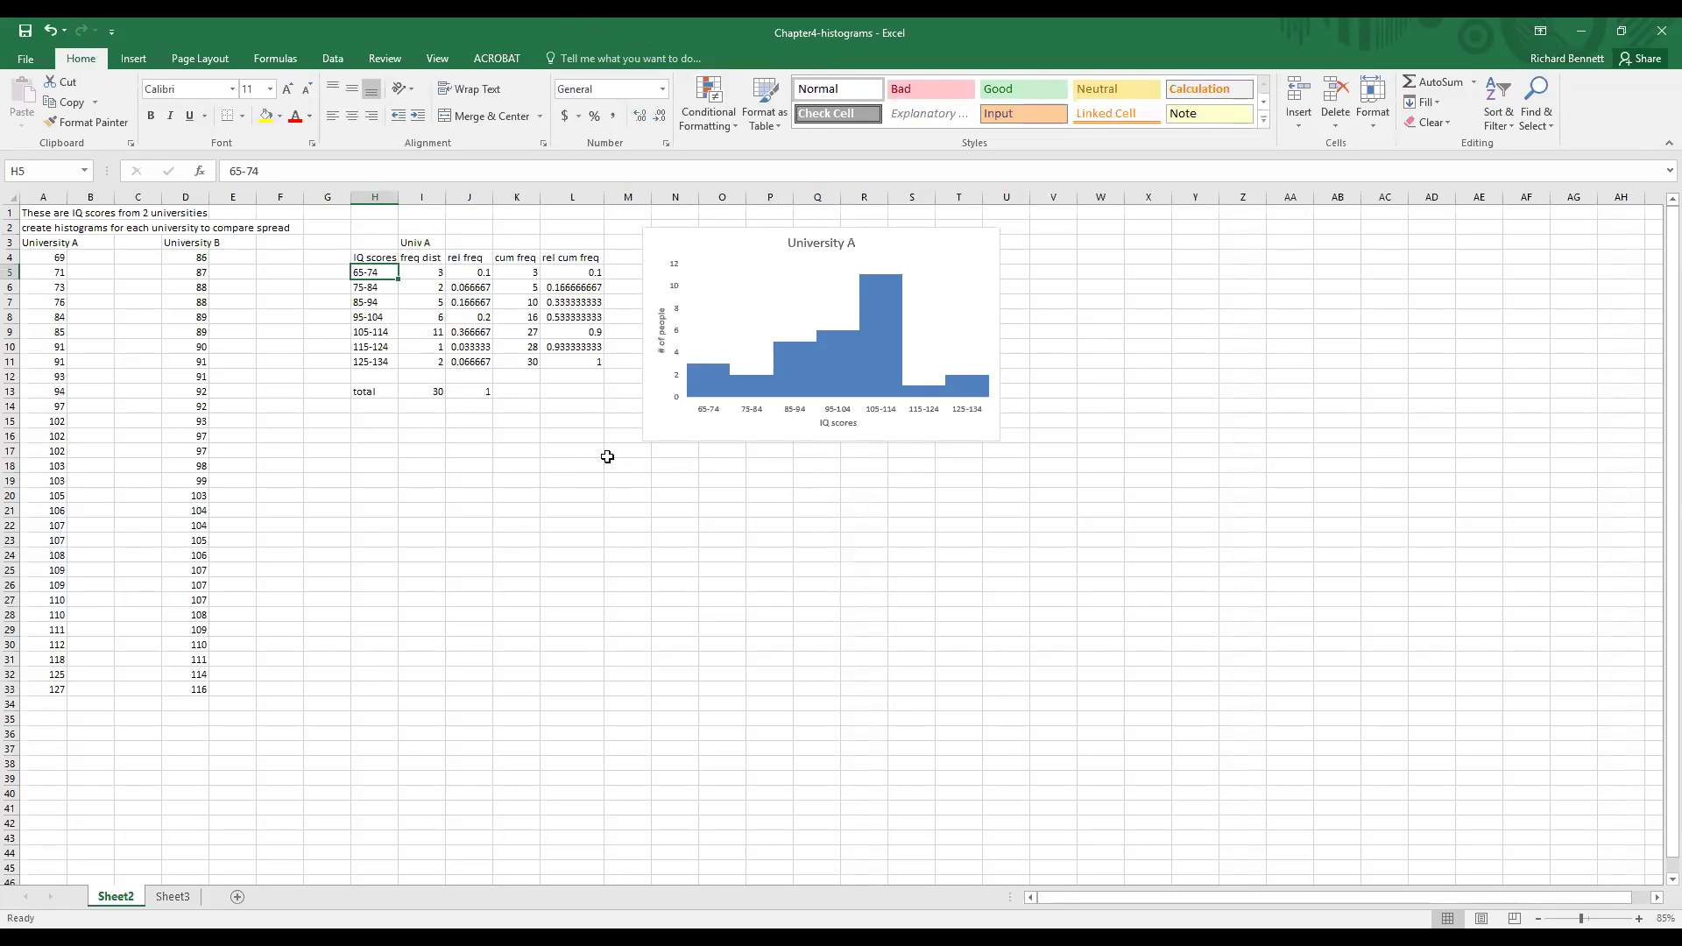
# Insert a 2-D clustered column chart of H4:H11 and the rel freq values J4:J11, placing it beside the University A chart
pyautogui.moveTo(365, 256); pyautogui.dragTo(376, 360)
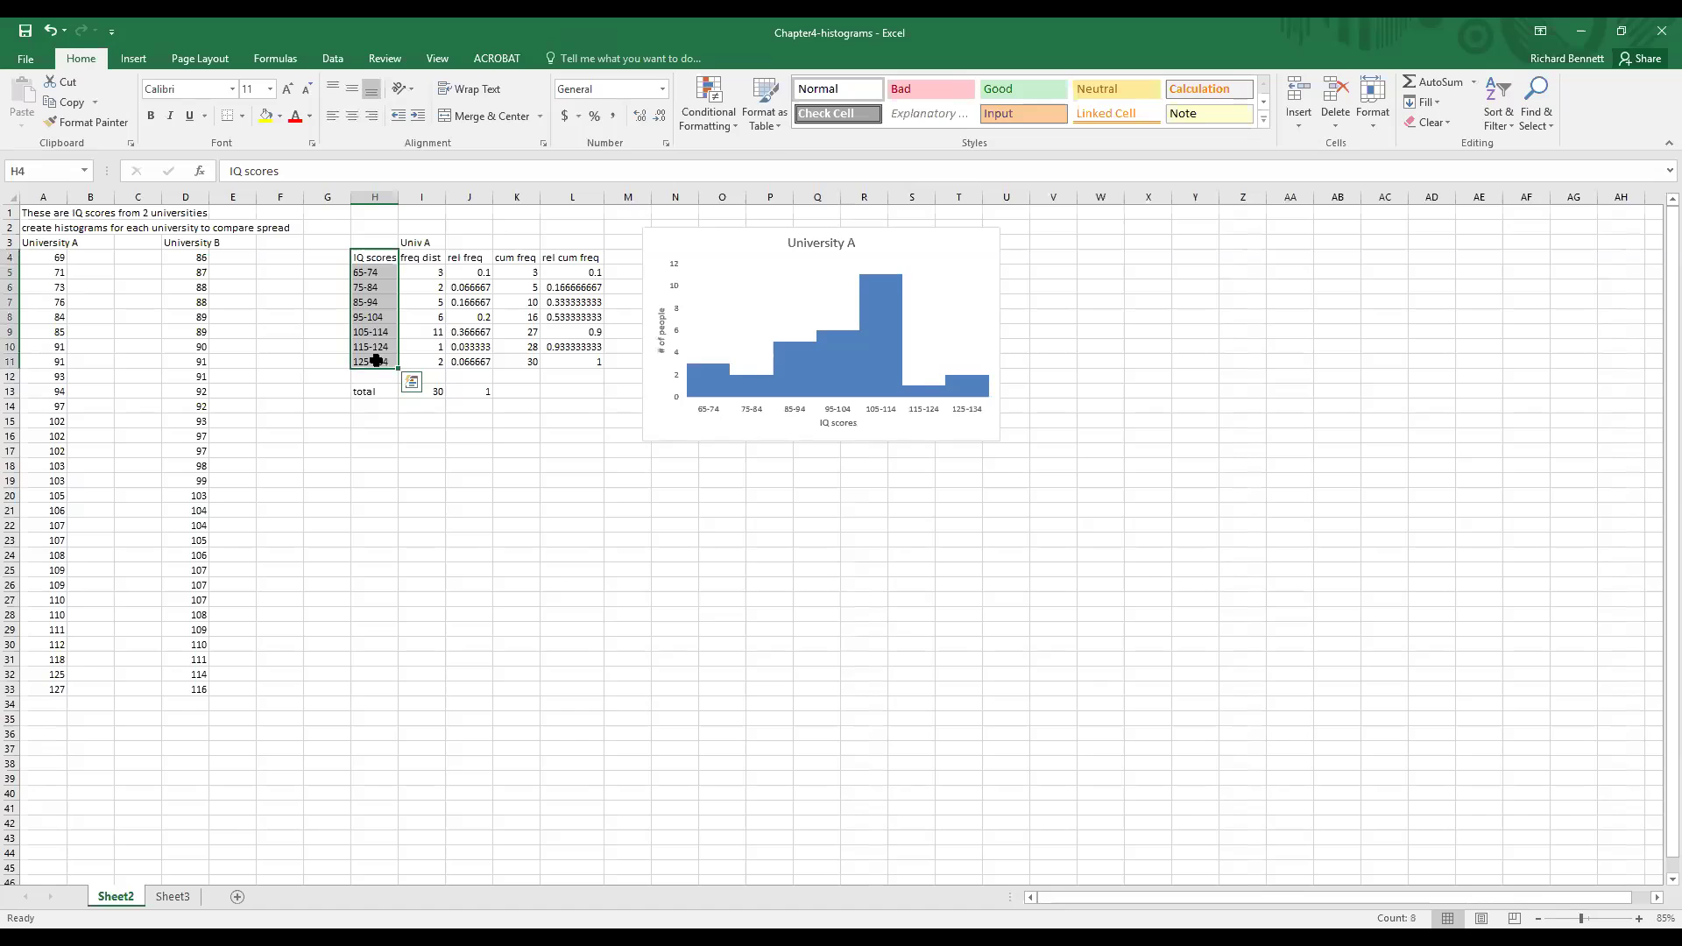
pyautogui.moveTo(474, 254); pyautogui.dragTo(472, 361)
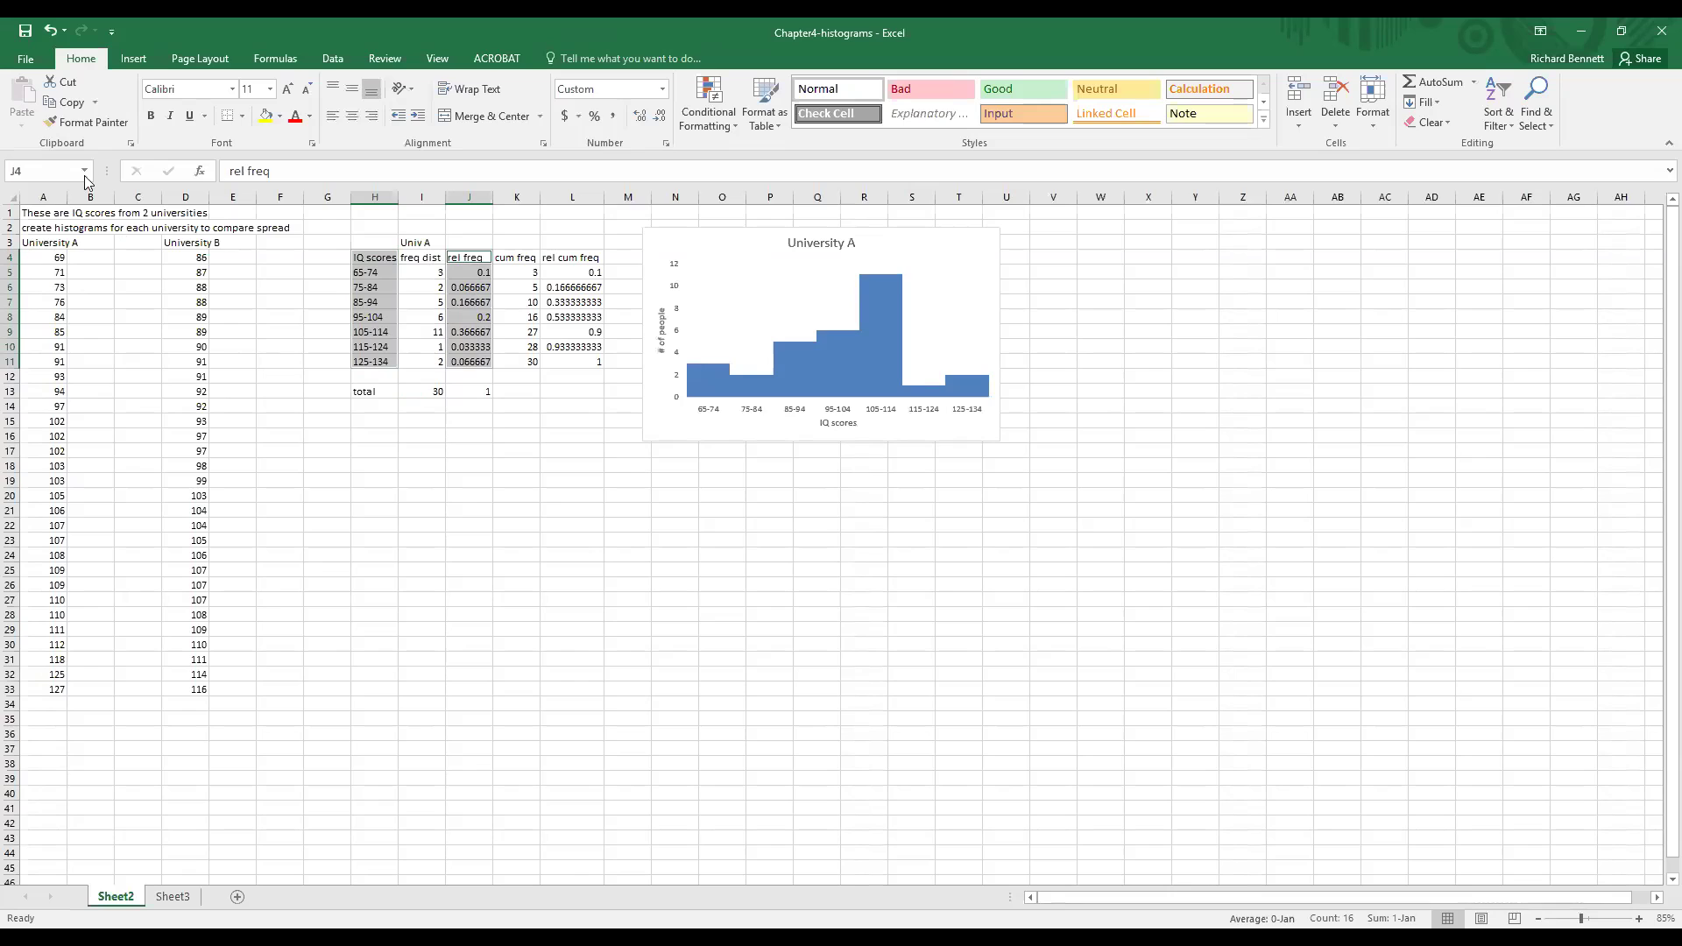
pyautogui.click(132, 59)
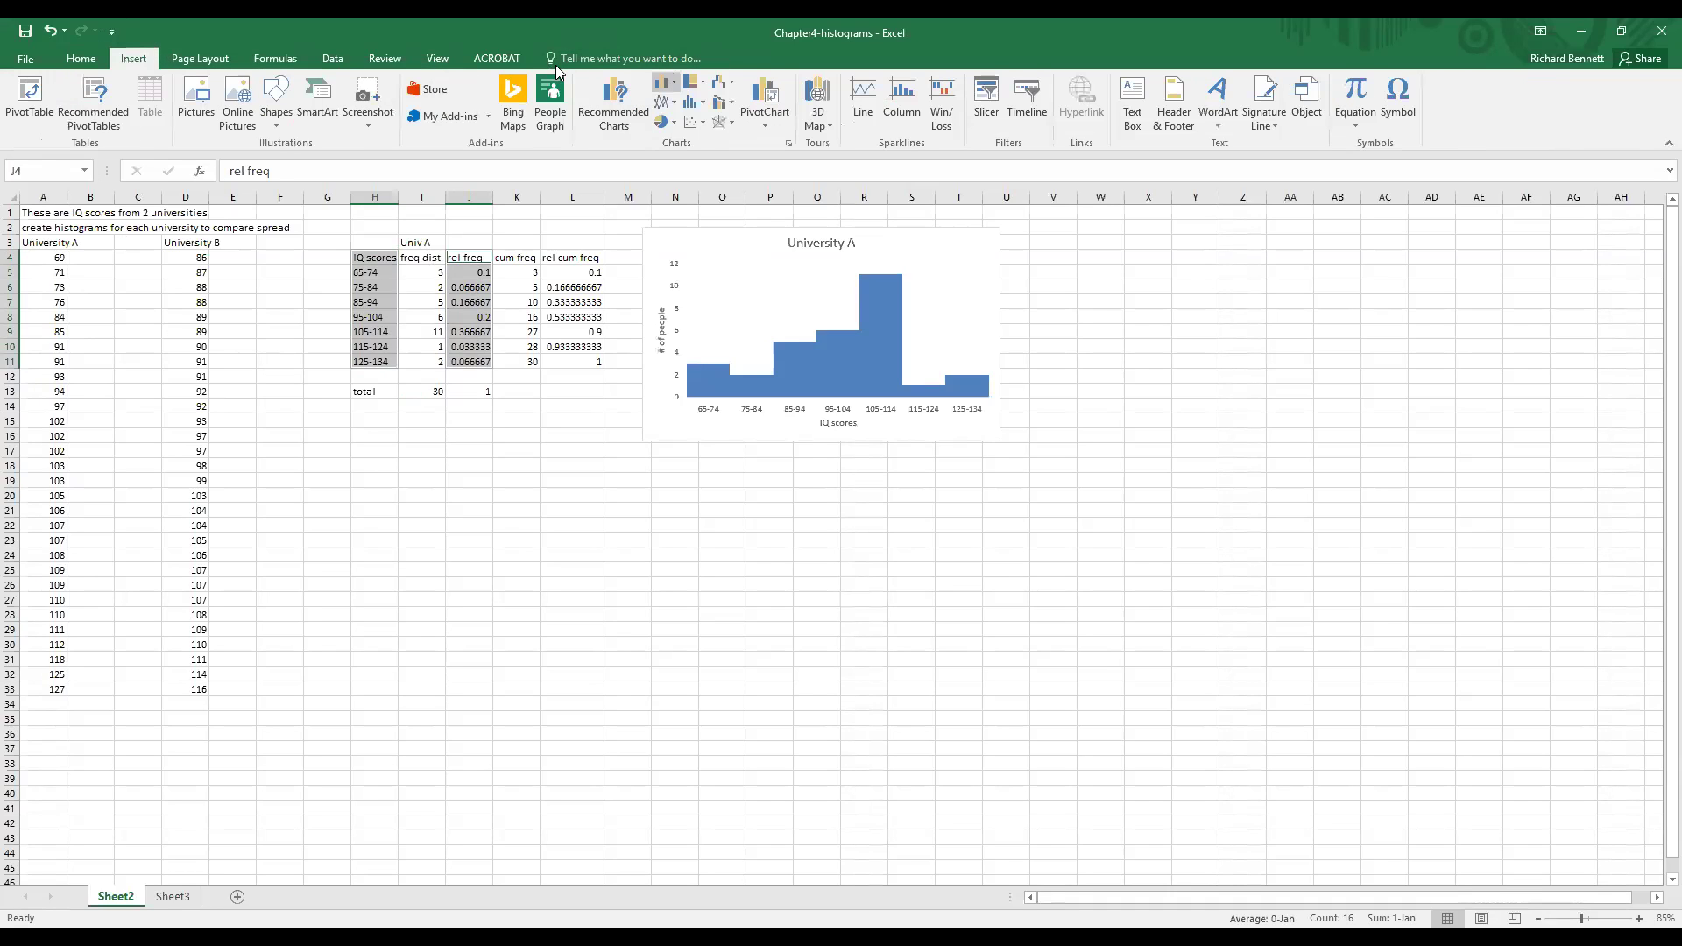
pyautogui.click(665, 82)
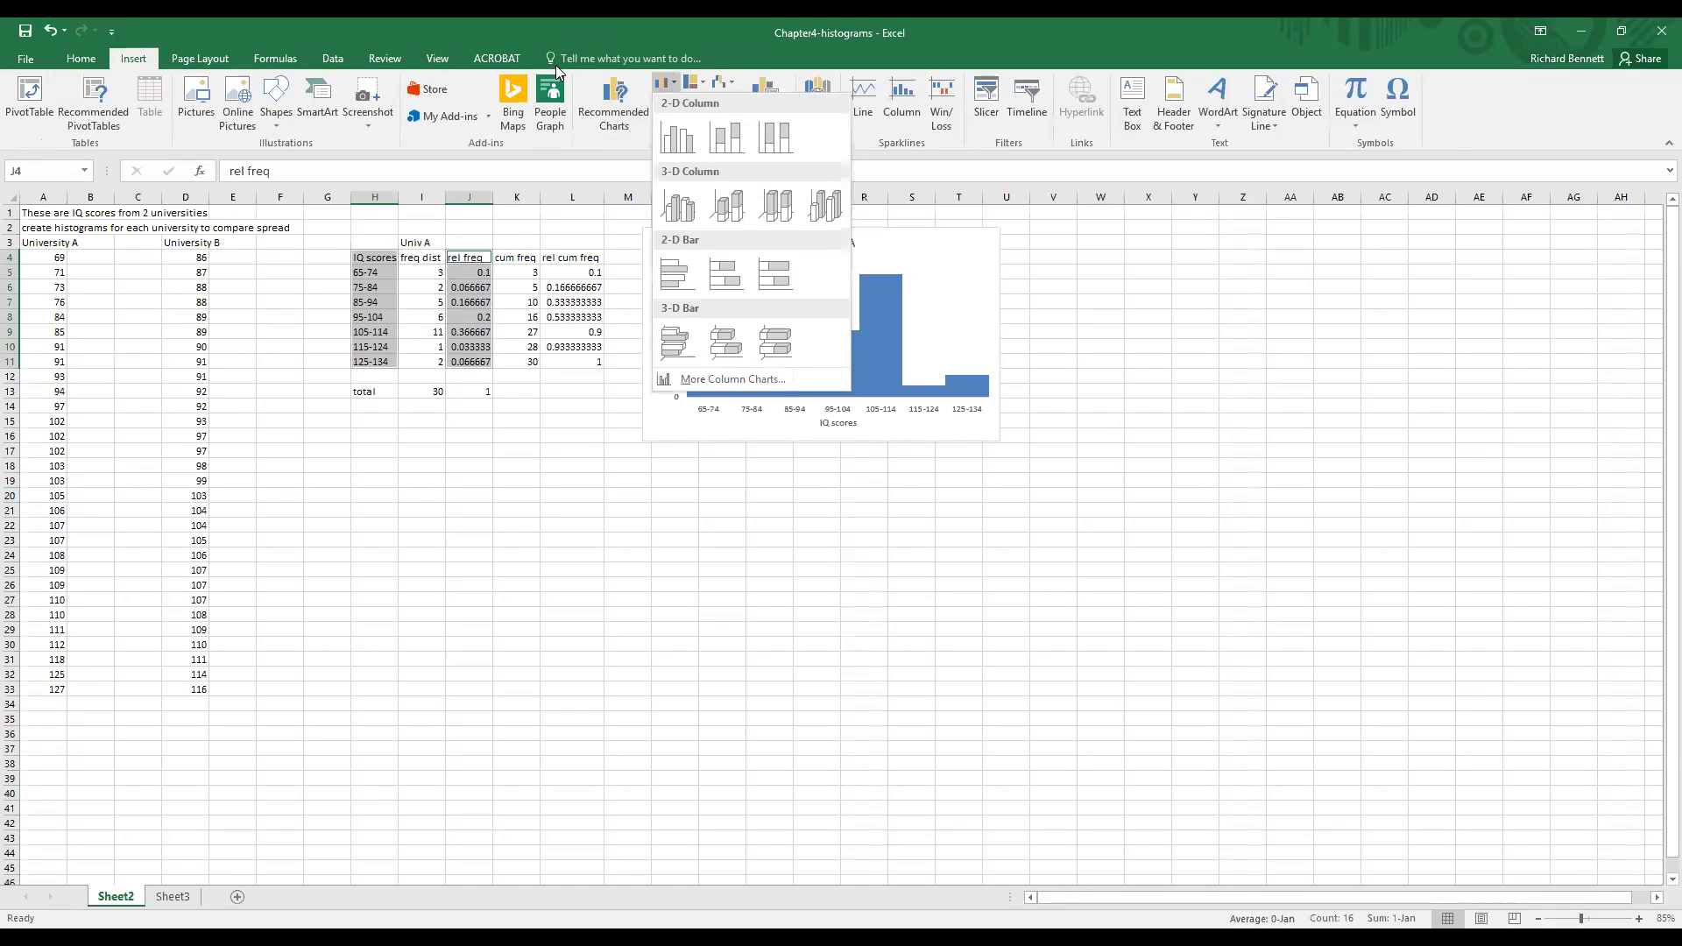
pyautogui.click(677, 138)
pyautogui.moveTo(725, 470); pyautogui.dragTo(1073, 252)
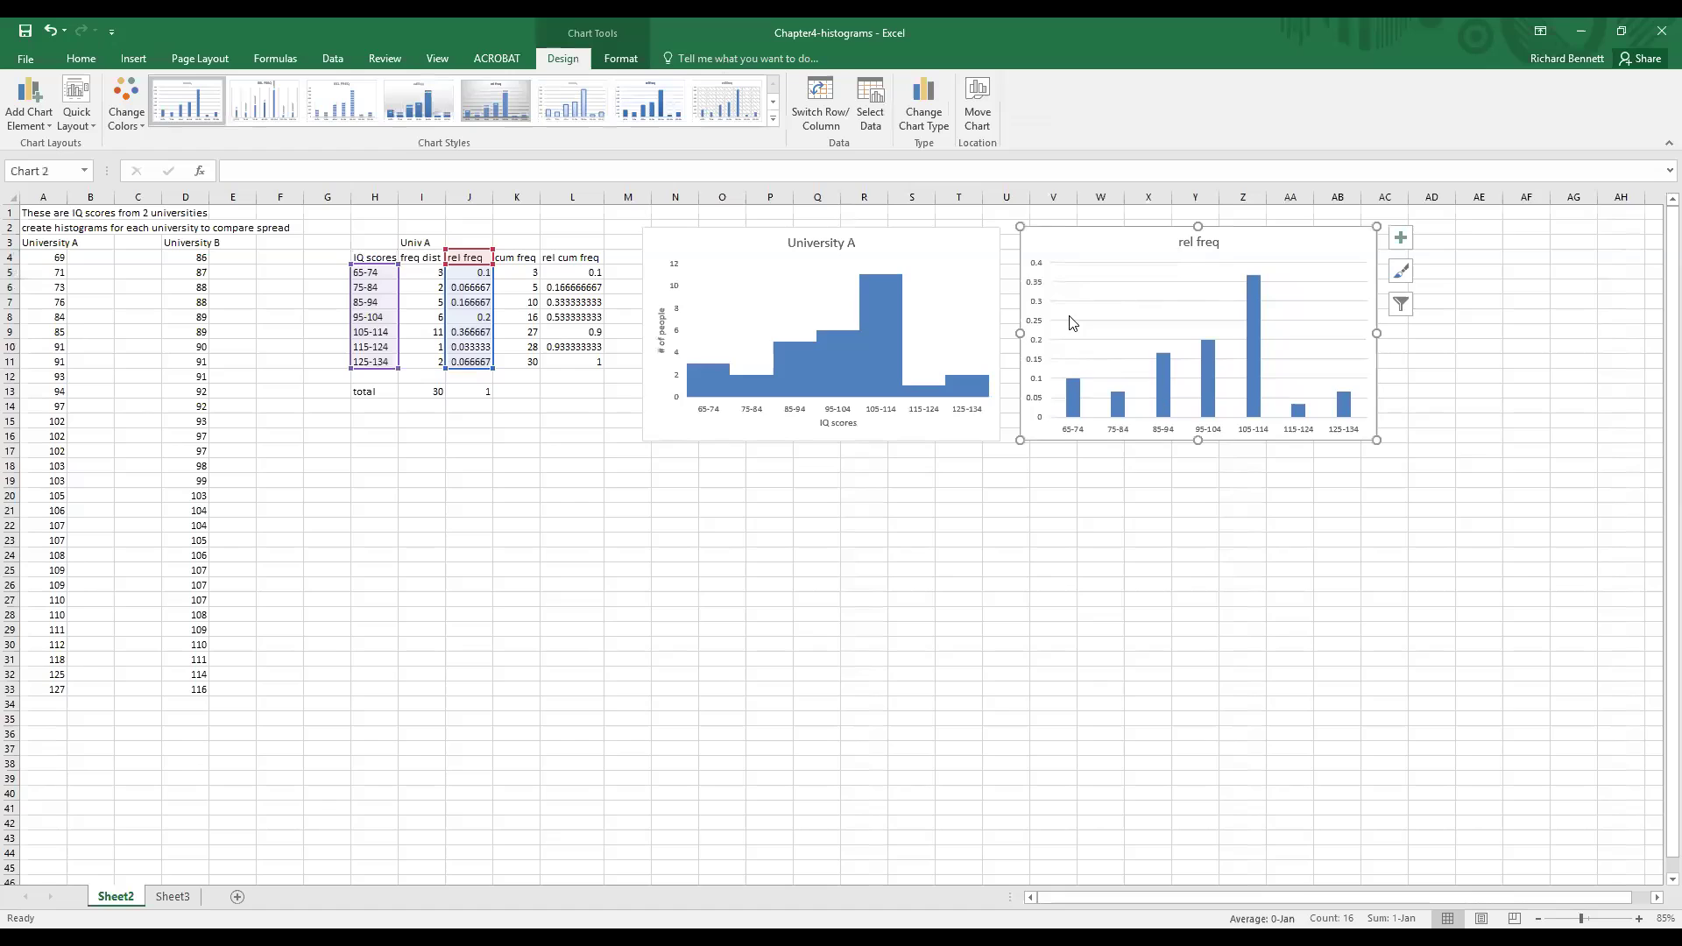
# Apply the gapless-column quick layout with axis titles to the rel freq chart and title its horizontal axis "IQ scores"
pyautogui.click(77, 119)
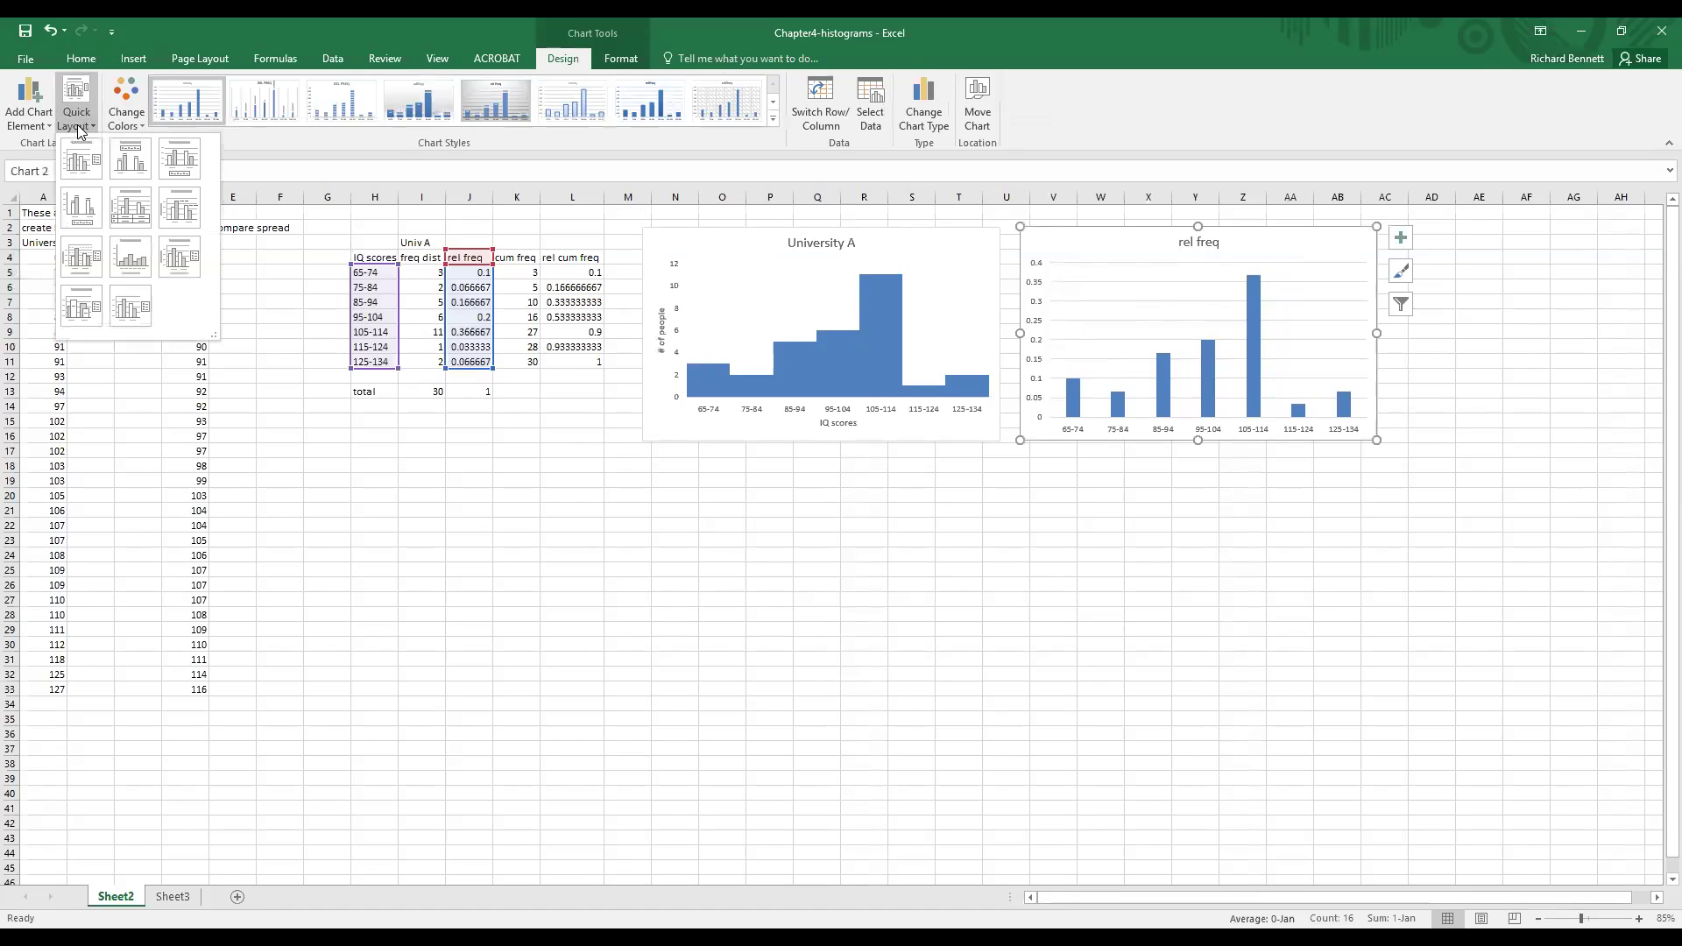
pyautogui.click(132, 250)
pyautogui.click(1221, 423)
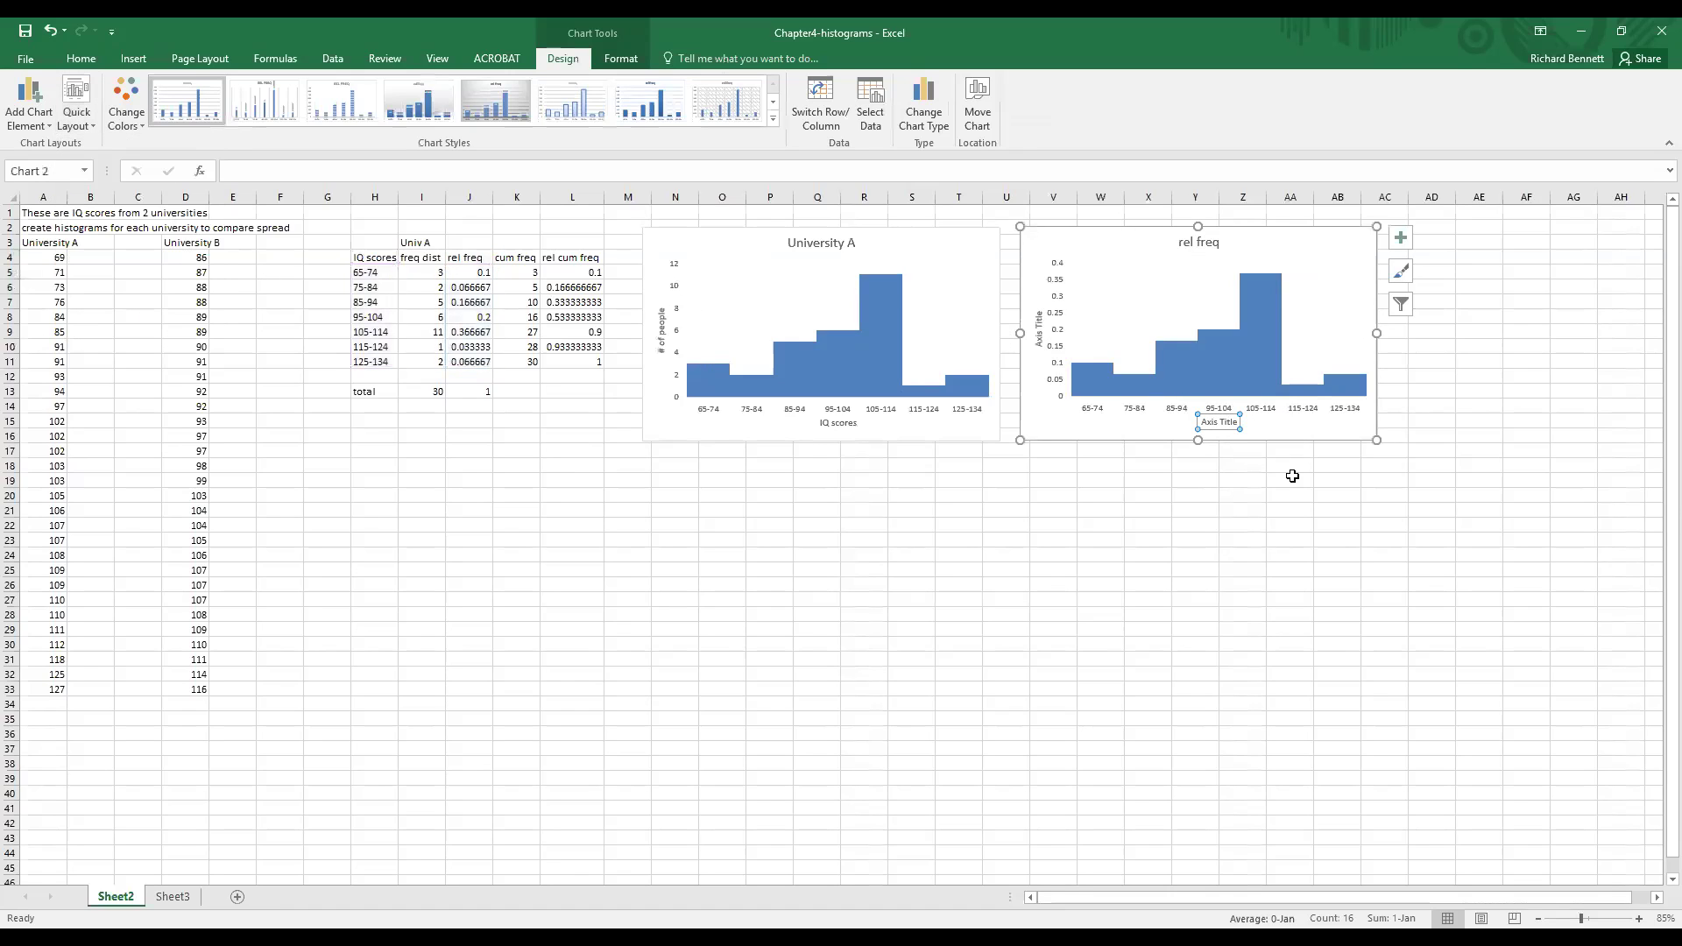
pyautogui.write('IQ scores')
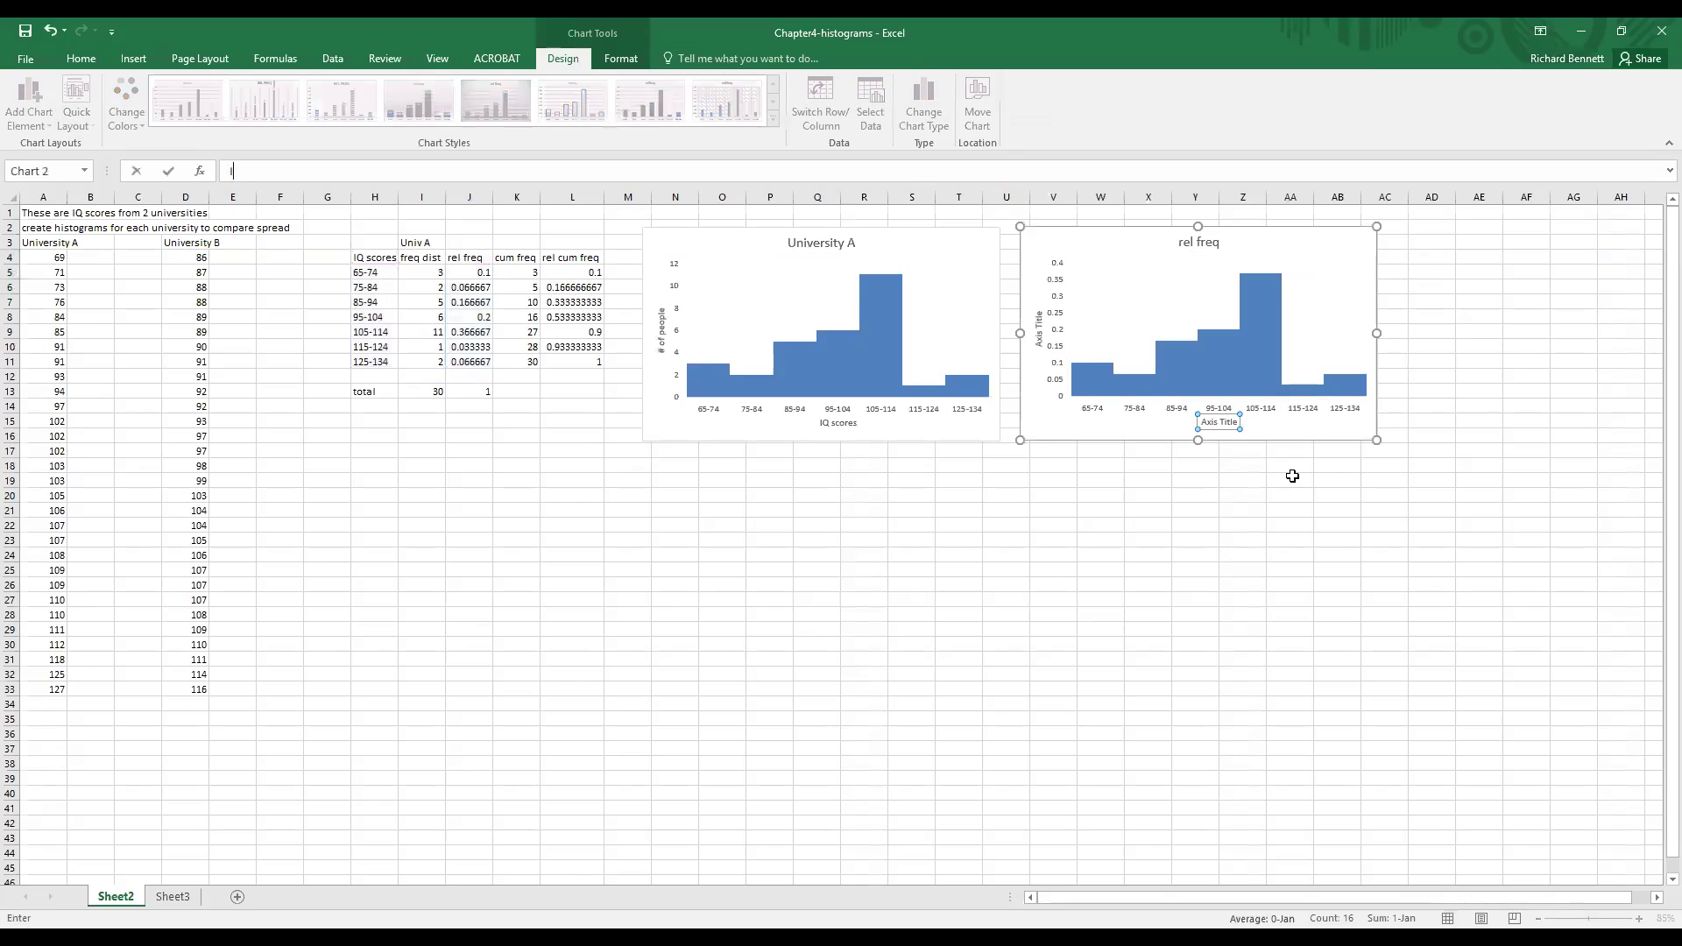
pyautogui.press('Return')
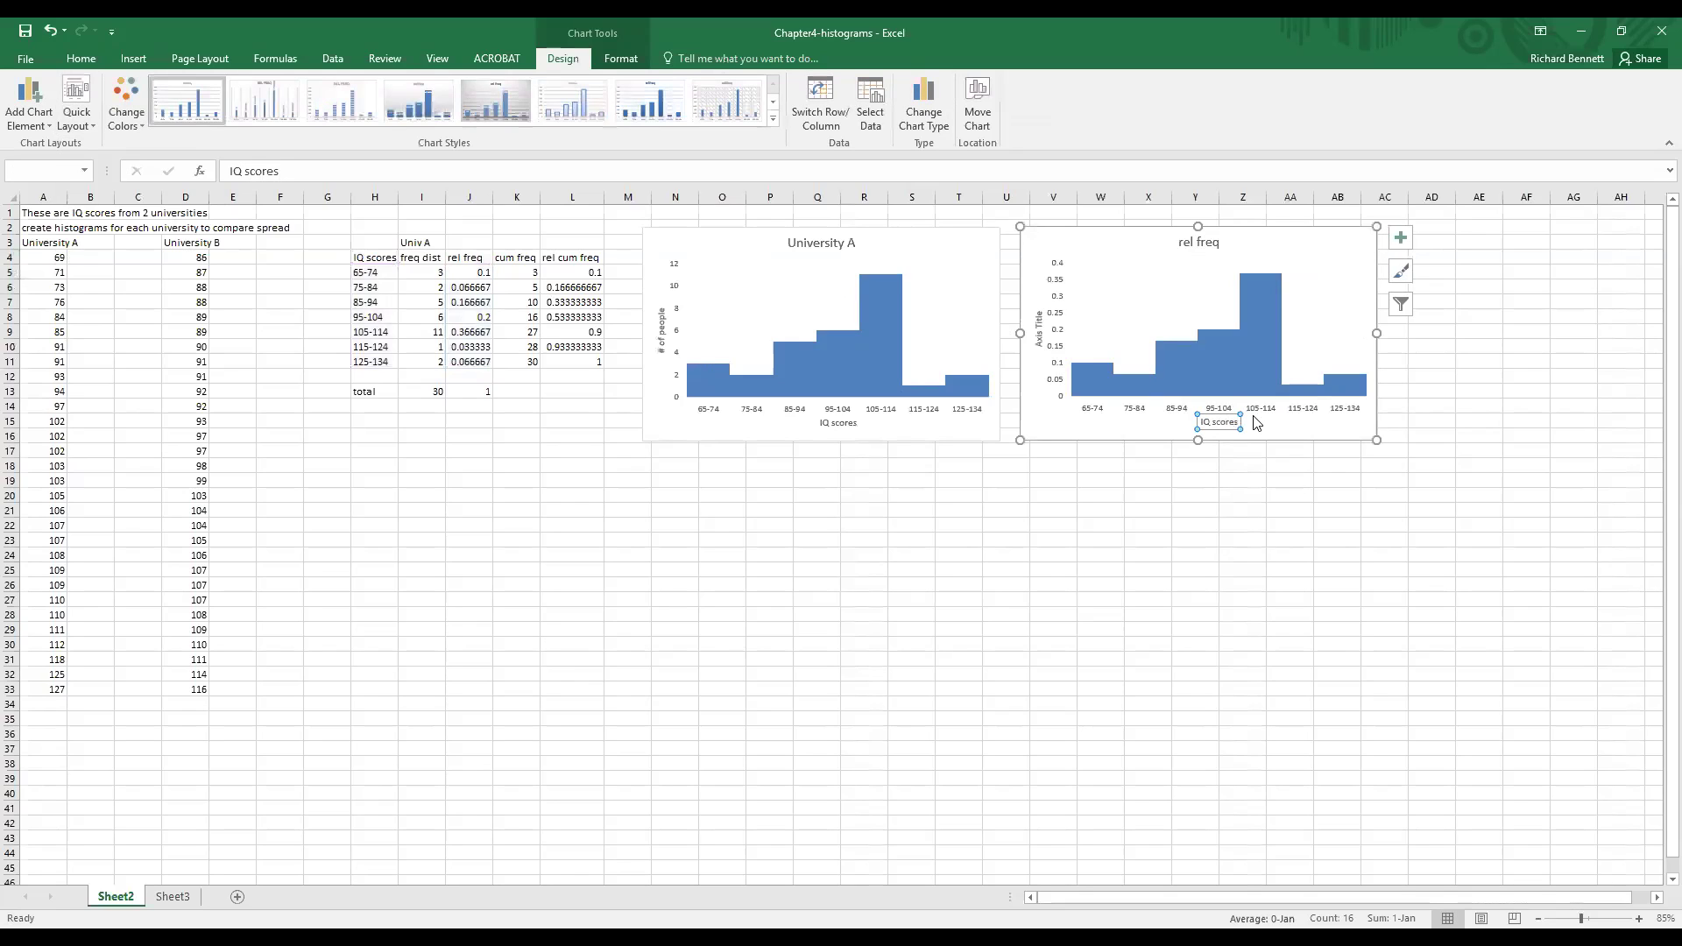
# Title the rel freq chart's vertical axis "Percent of Students" and set its chart title to "University A"
pyautogui.click(1039, 331)
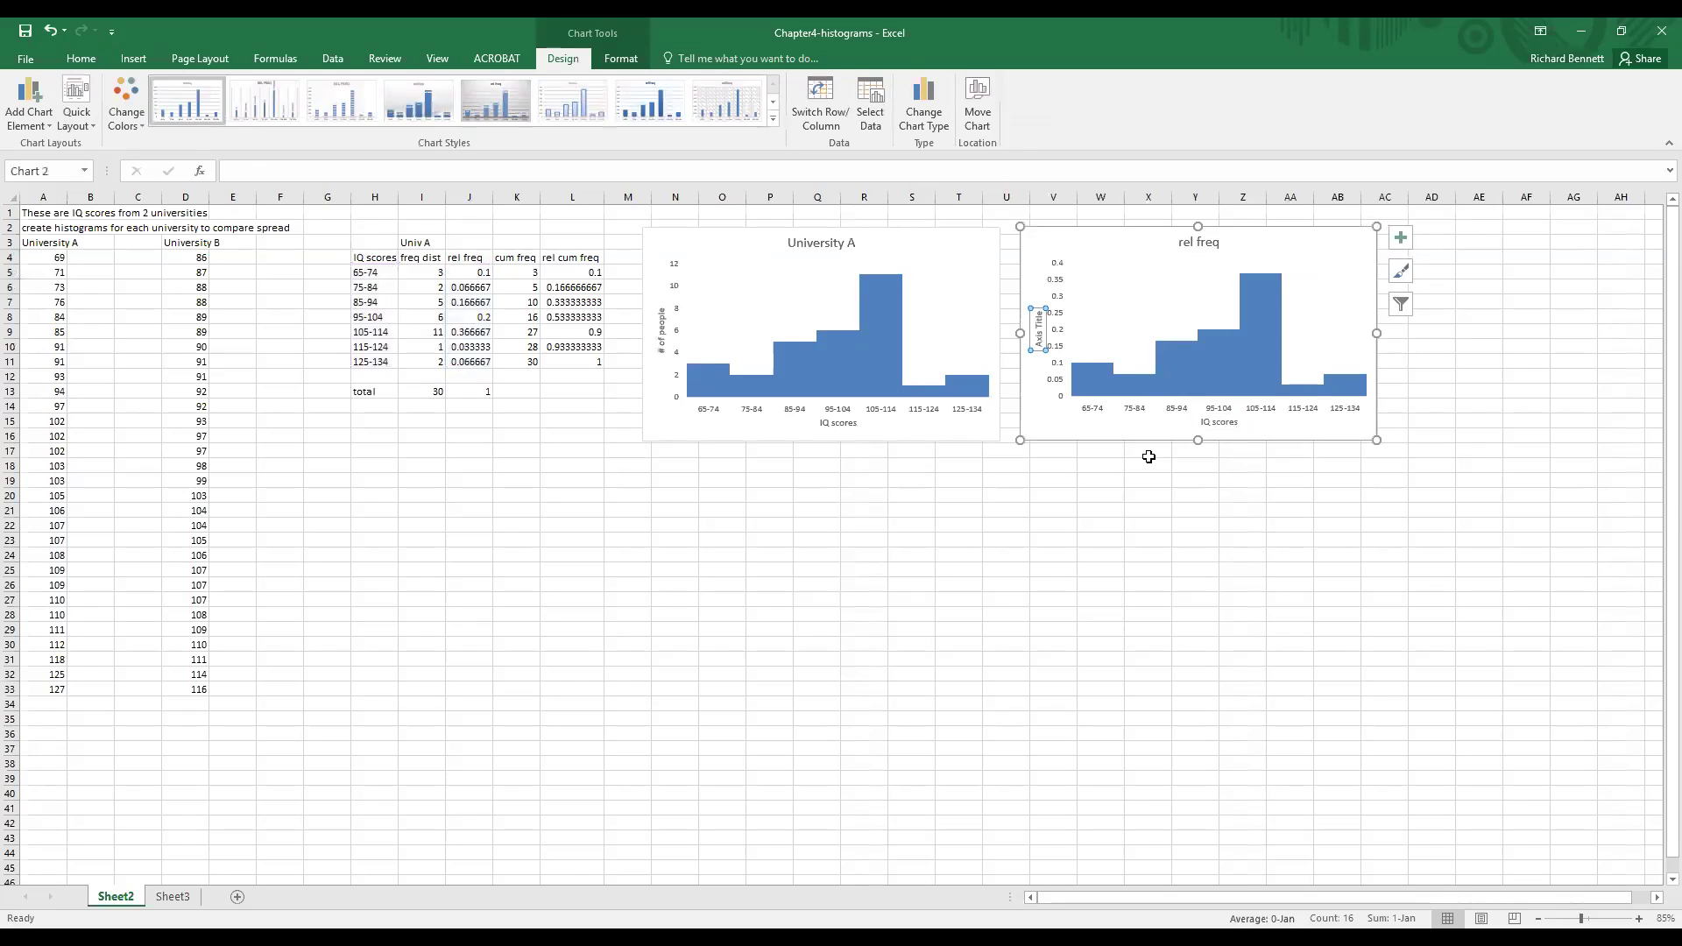
pyautogui.write('Percent')
pyautogui.press('Return')
pyautogui.click(289, 169)
pyautogui.write('of students')
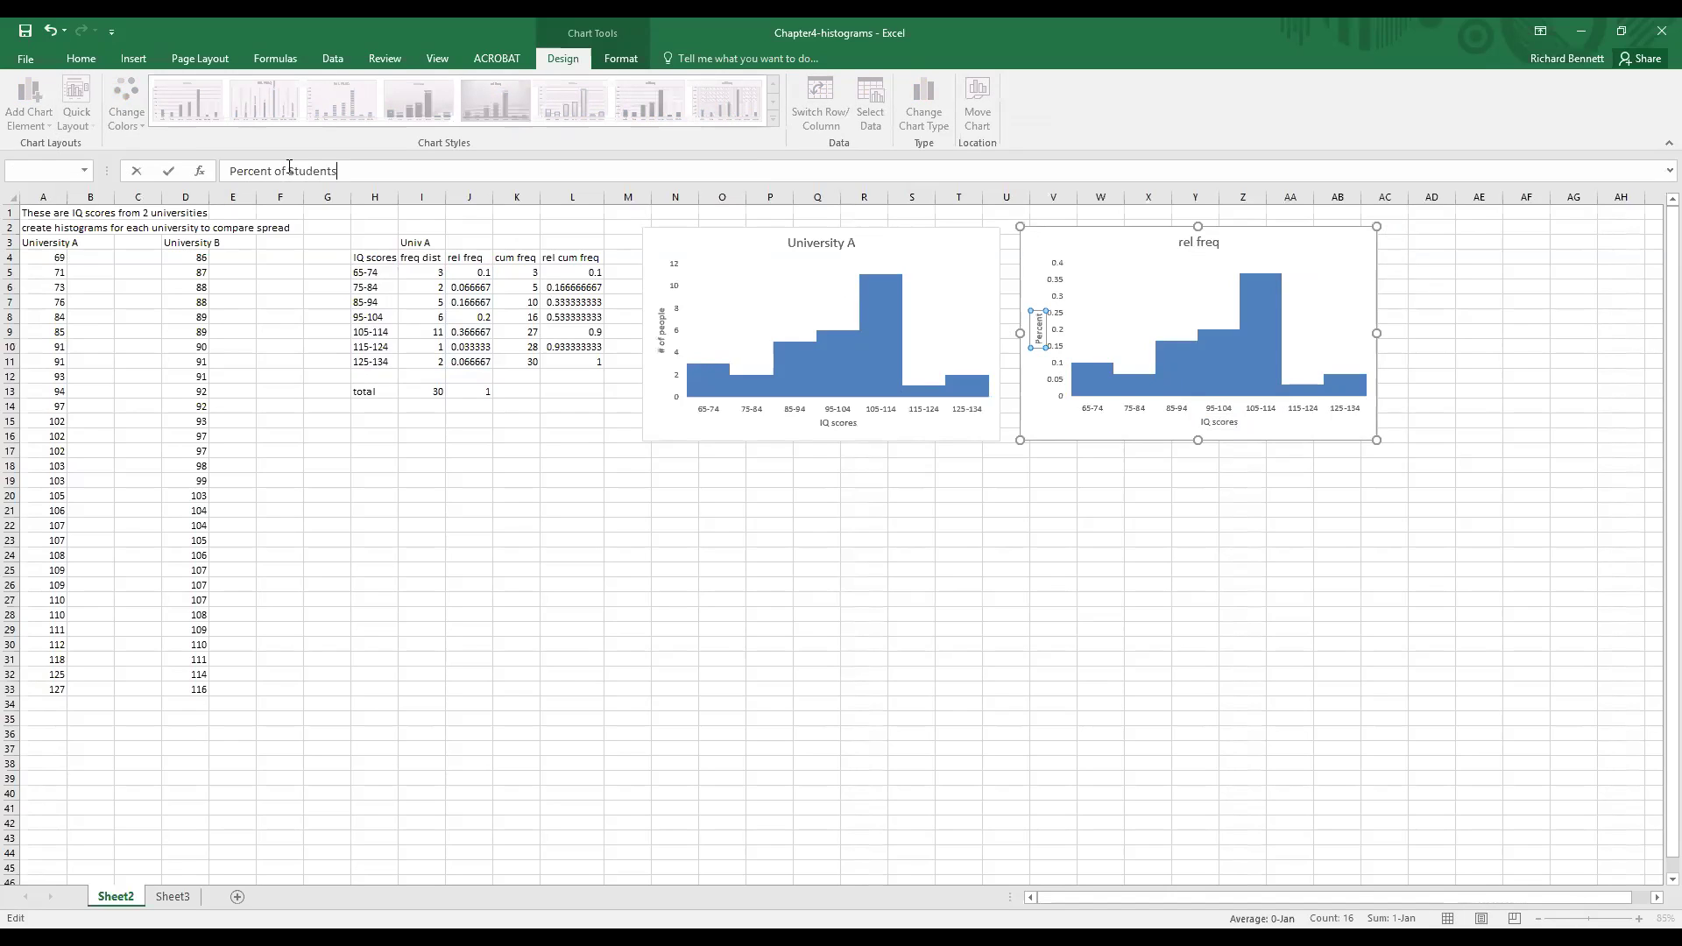
pyautogui.click(1199, 242)
pyautogui.write('University A')
pyautogui.press('Return')
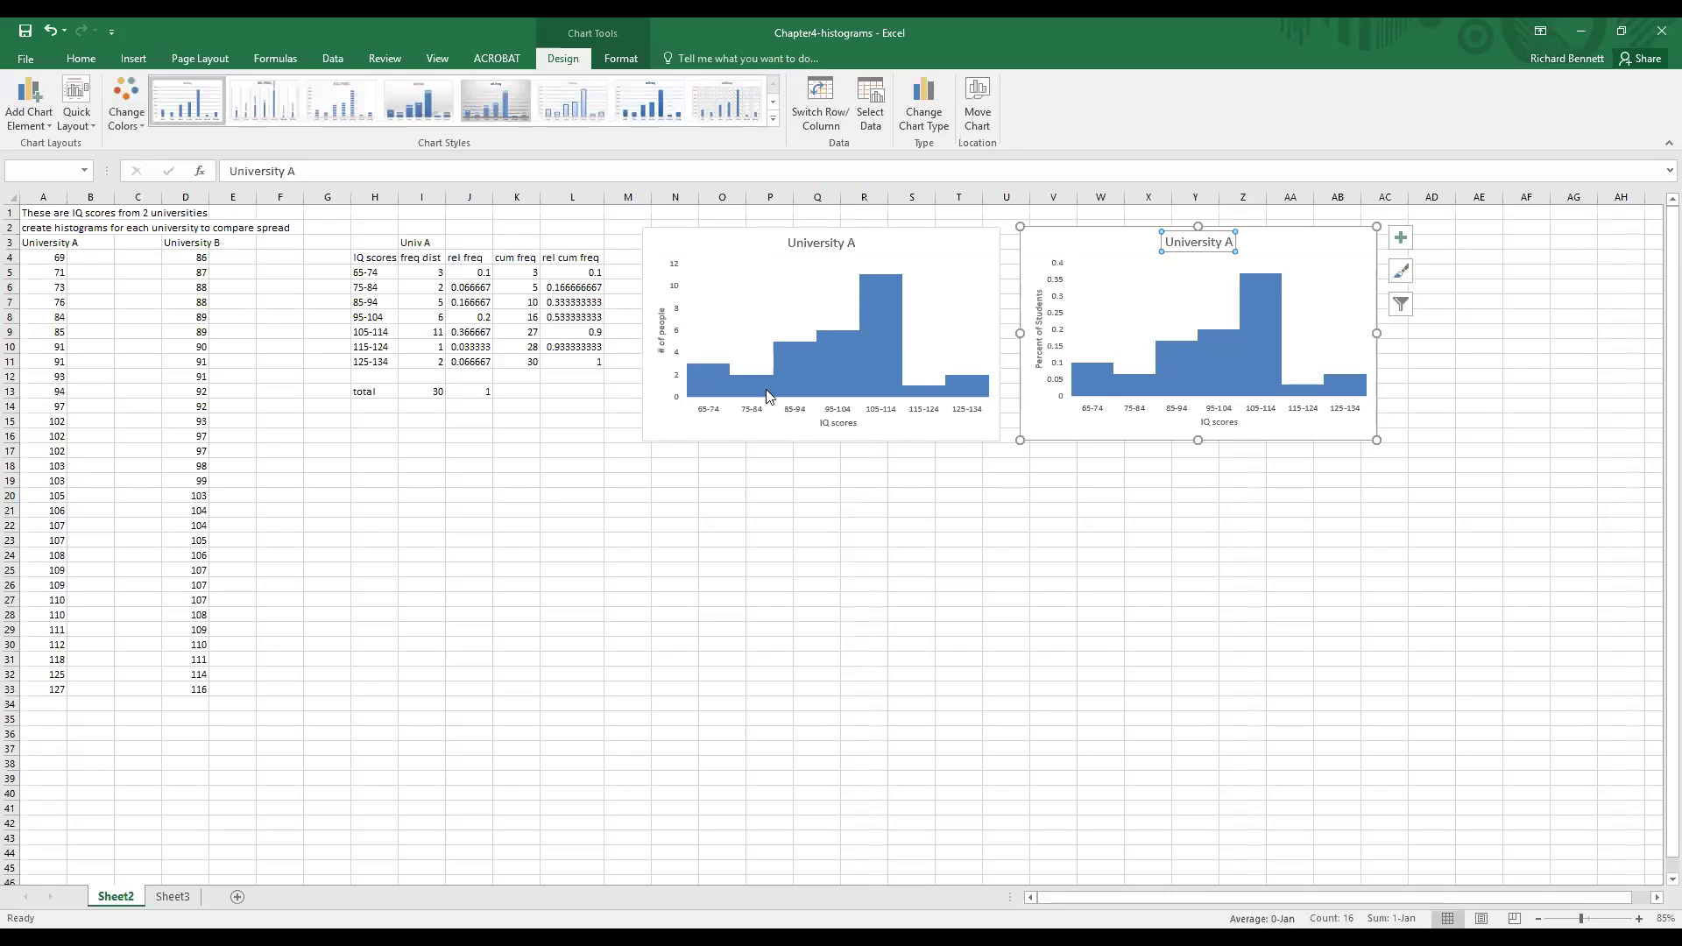
# Enter the heading "Univ B" in I15 below the University A table
pyautogui.moveTo(759, 398)
pyautogui.click(381, 421)
pyautogui.write('Uni')
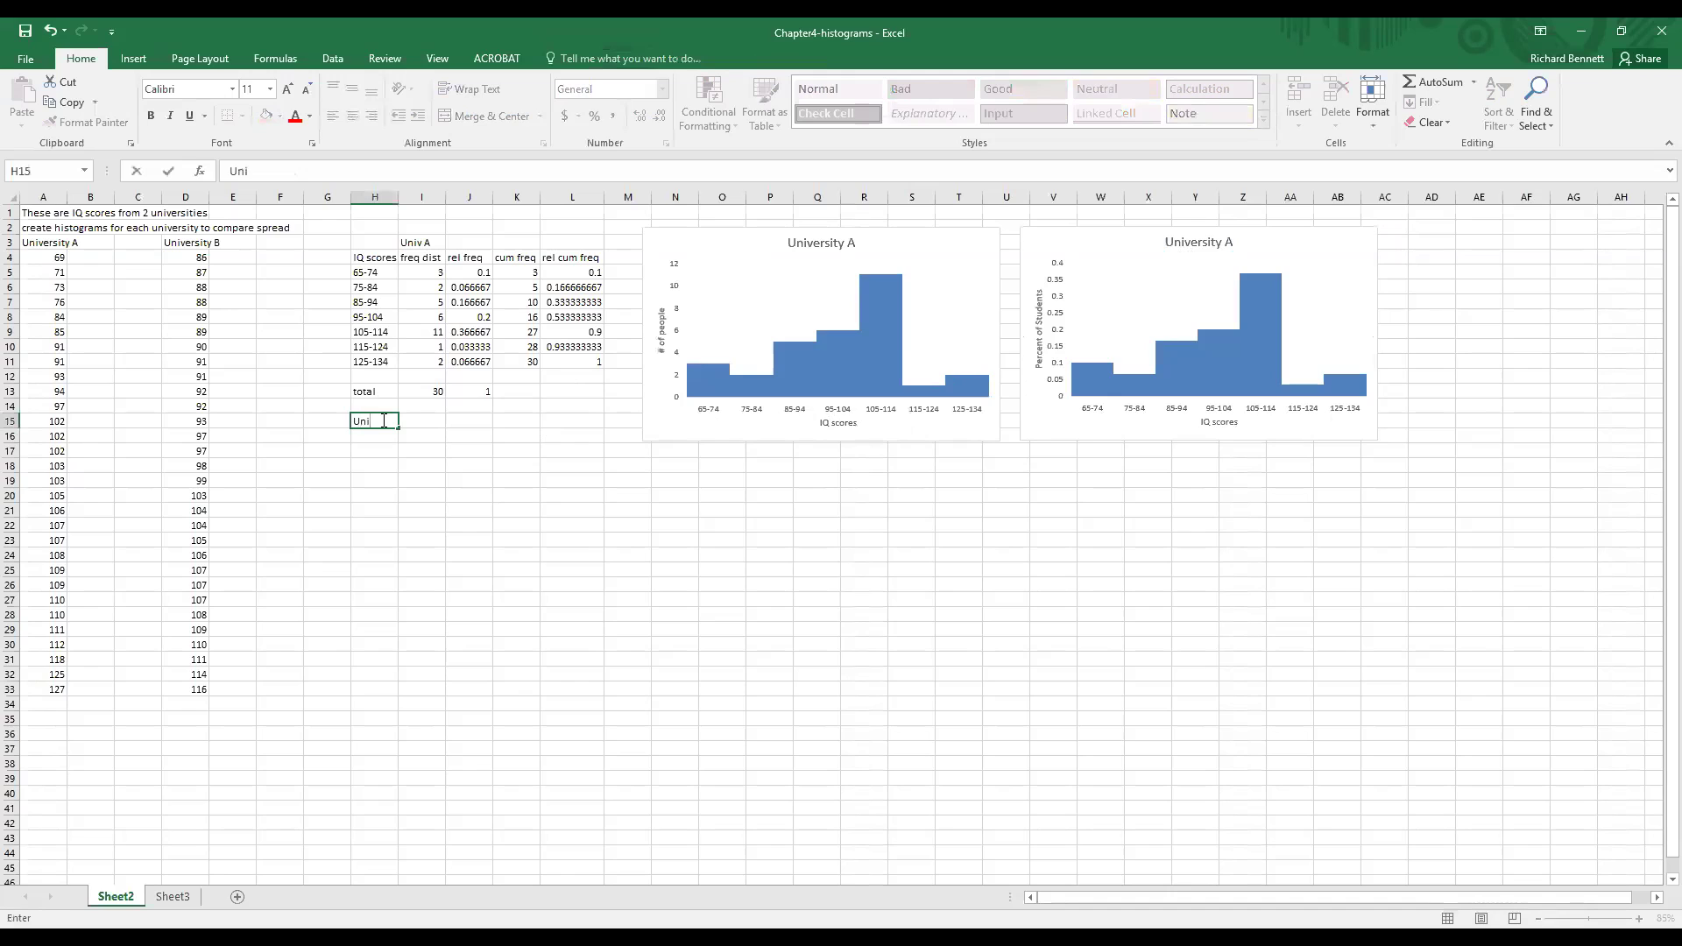
pyautogui.press('Escape')
pyautogui.press('Right')
pyautogui.write('Un')
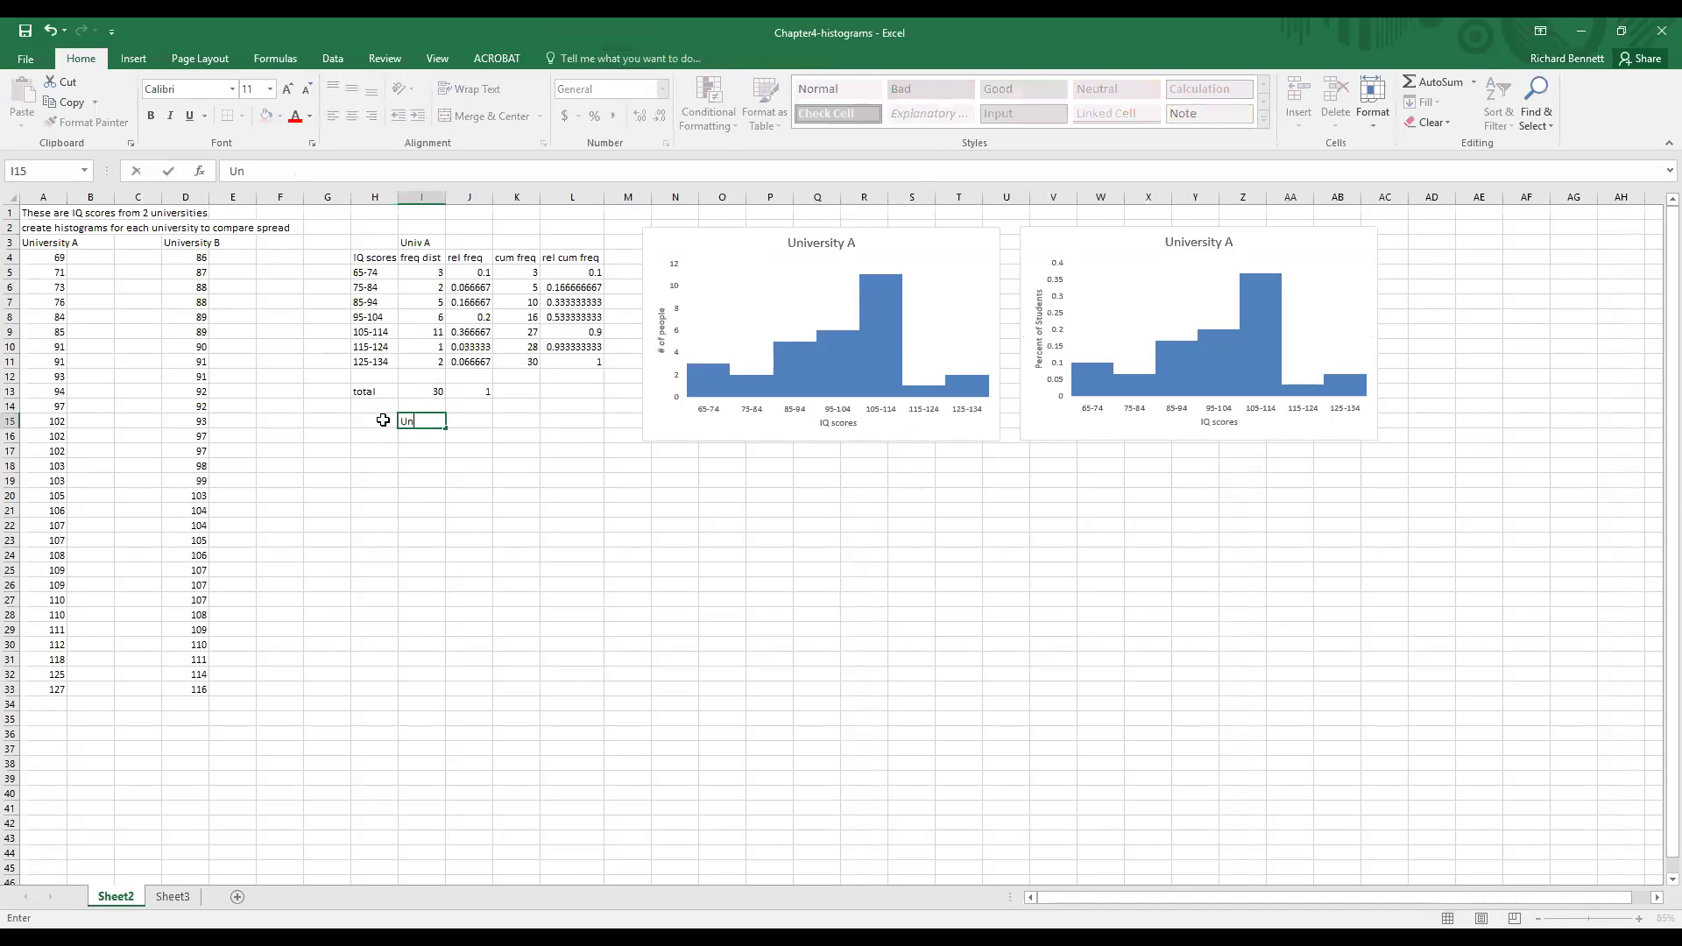
pyautogui.write('iv B')
pyautogui.press('Return')
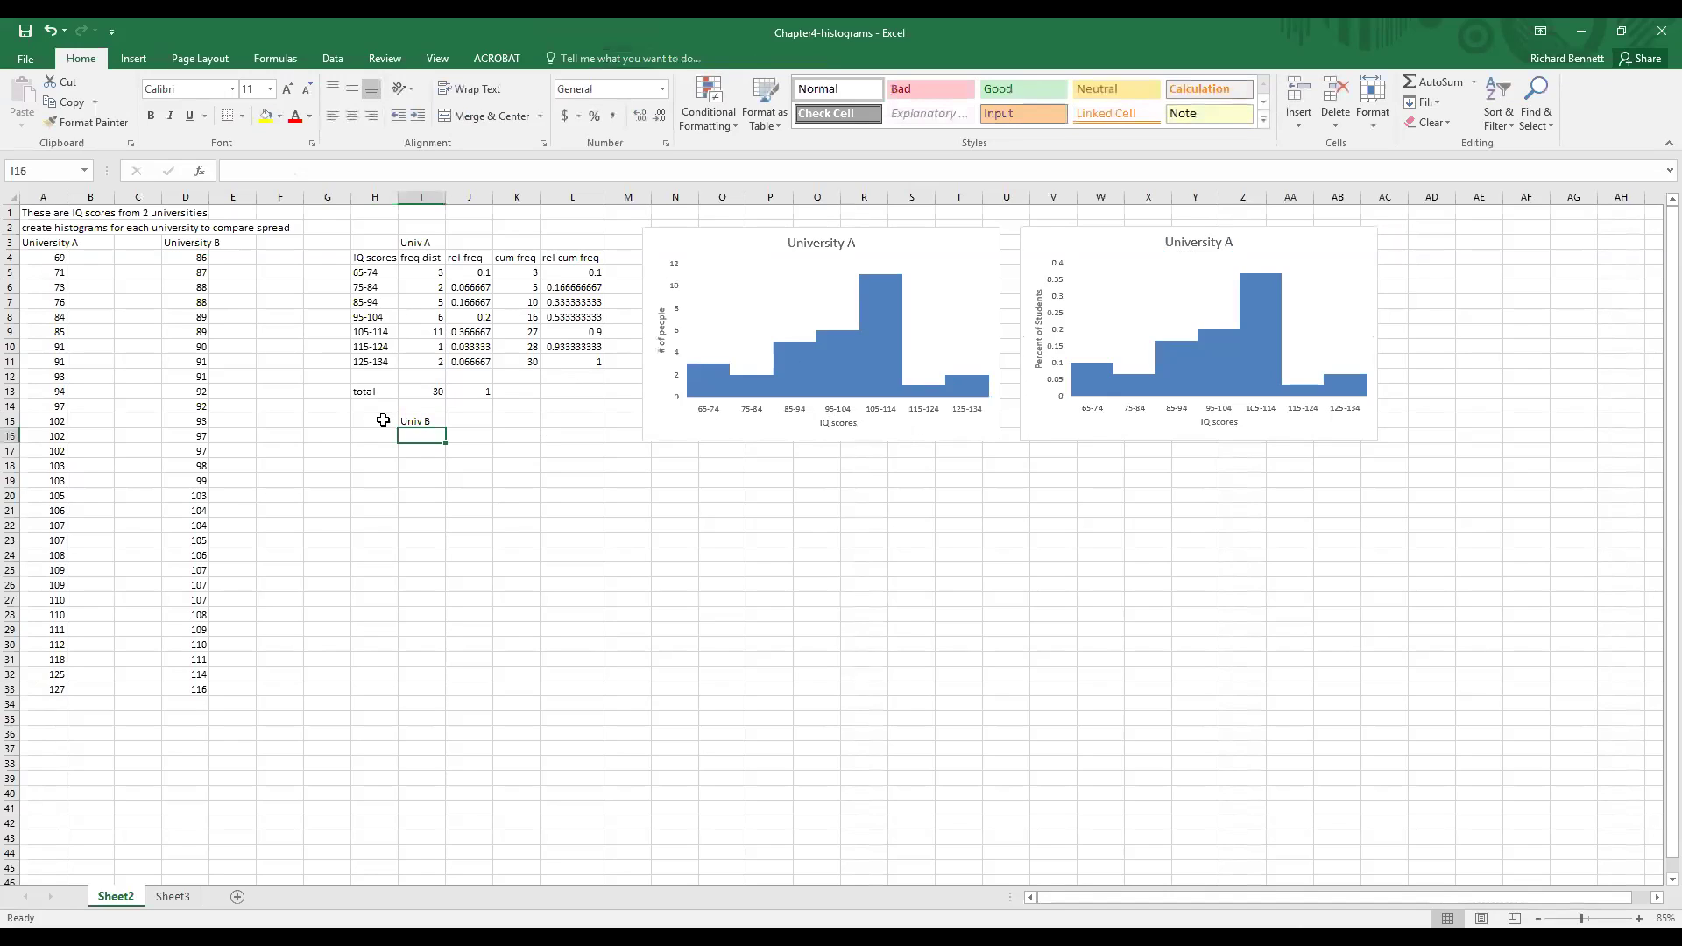
# Enter the column heading "IQ scores" in H16
pyautogui.press('Left')
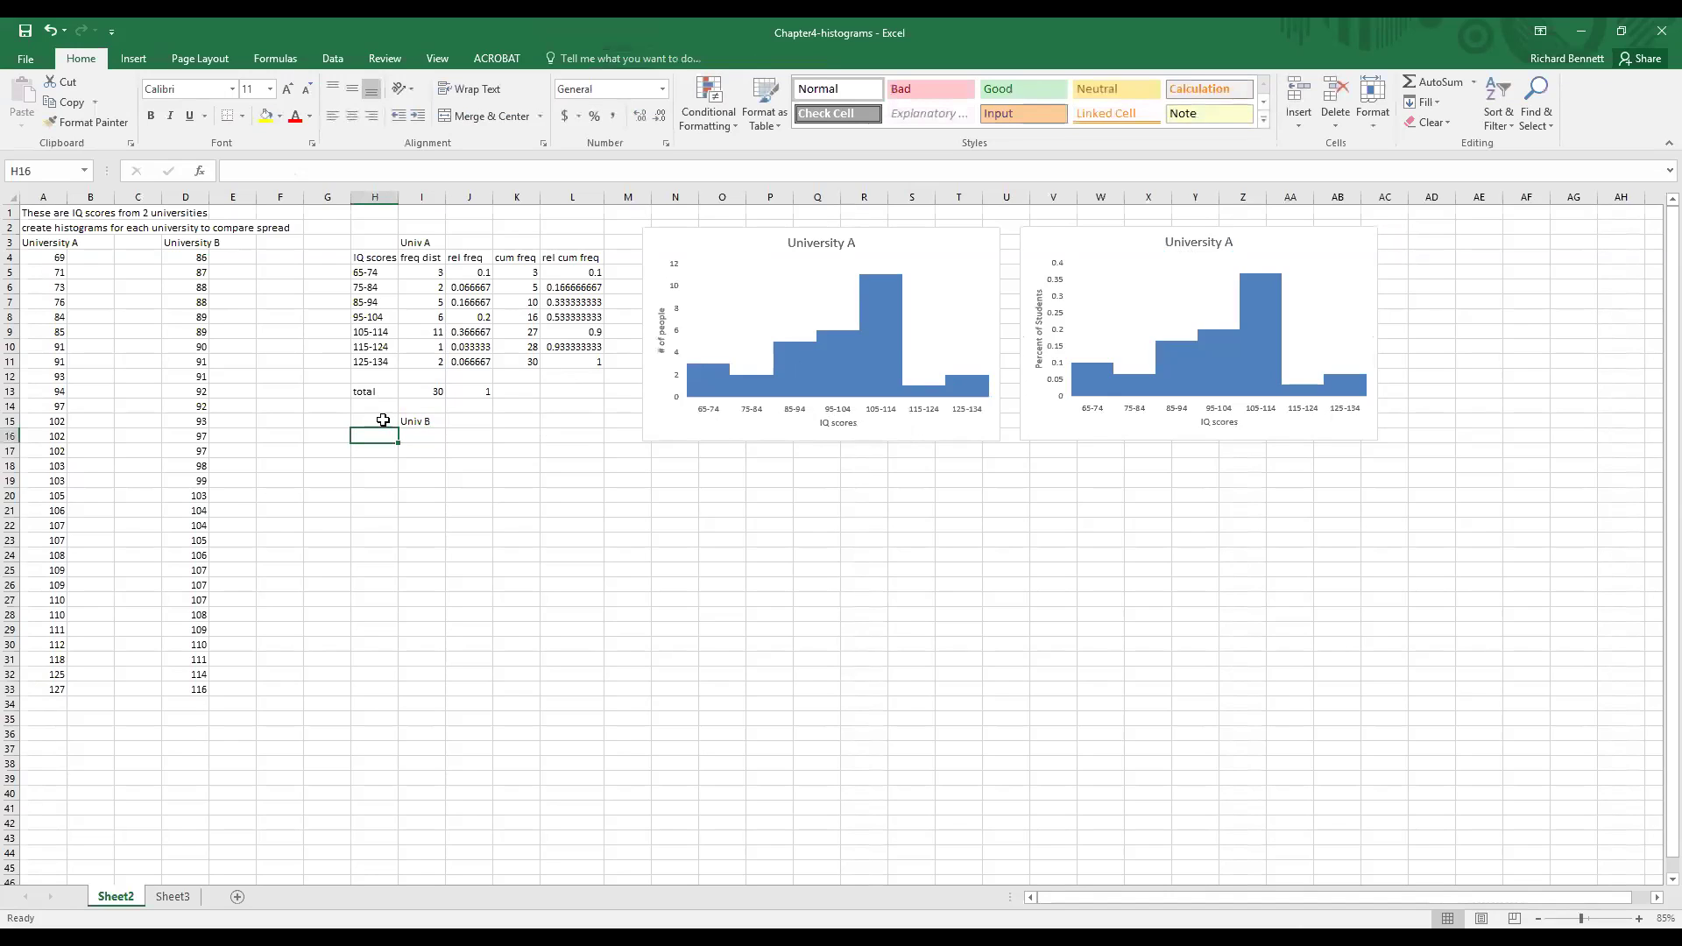
pyautogui.write('IQ sq')
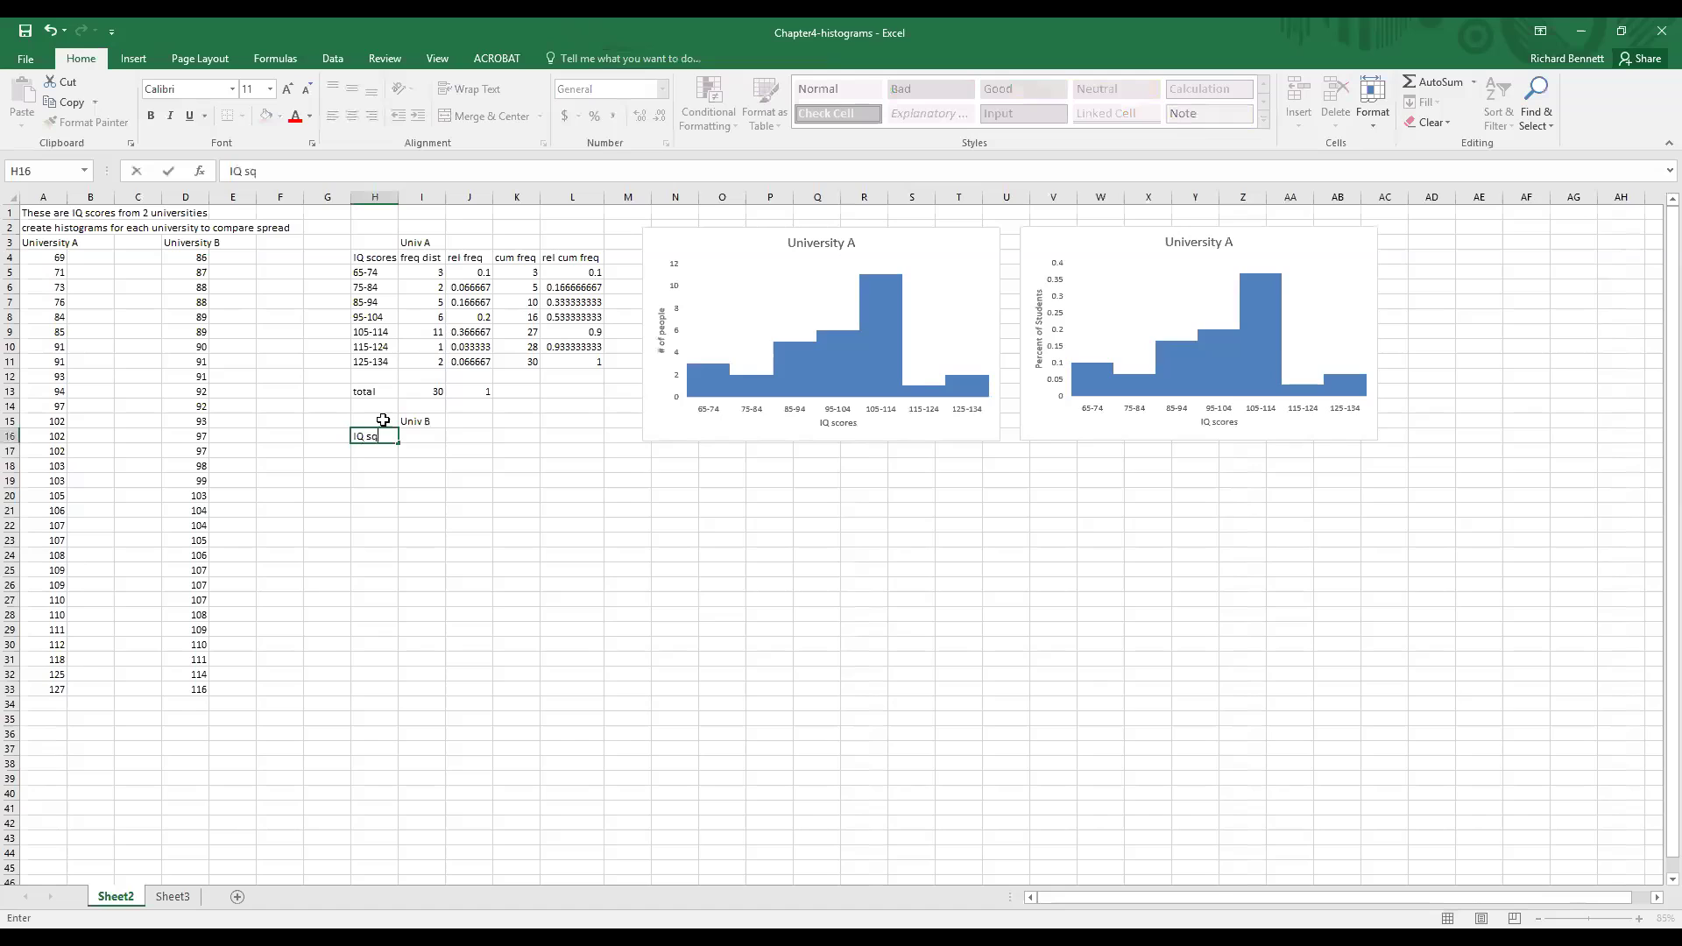
pyautogui.press('BackSpace')
pyautogui.write('cores')
pyautogui.press('Return')
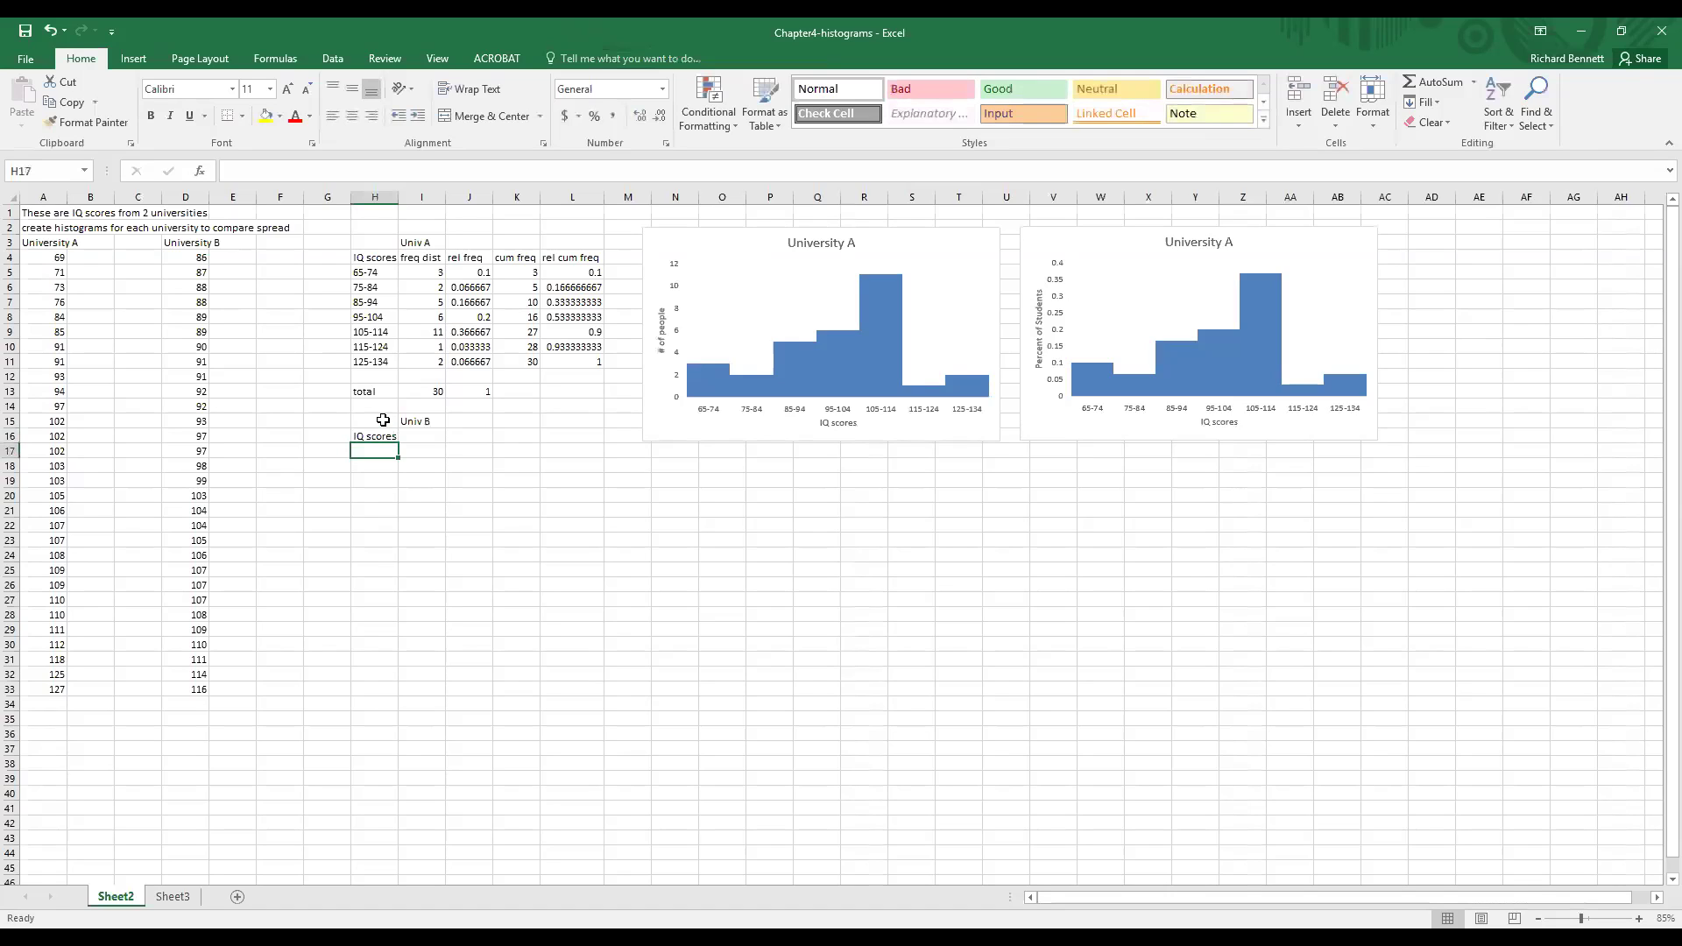
pyautogui.click(184, 256)
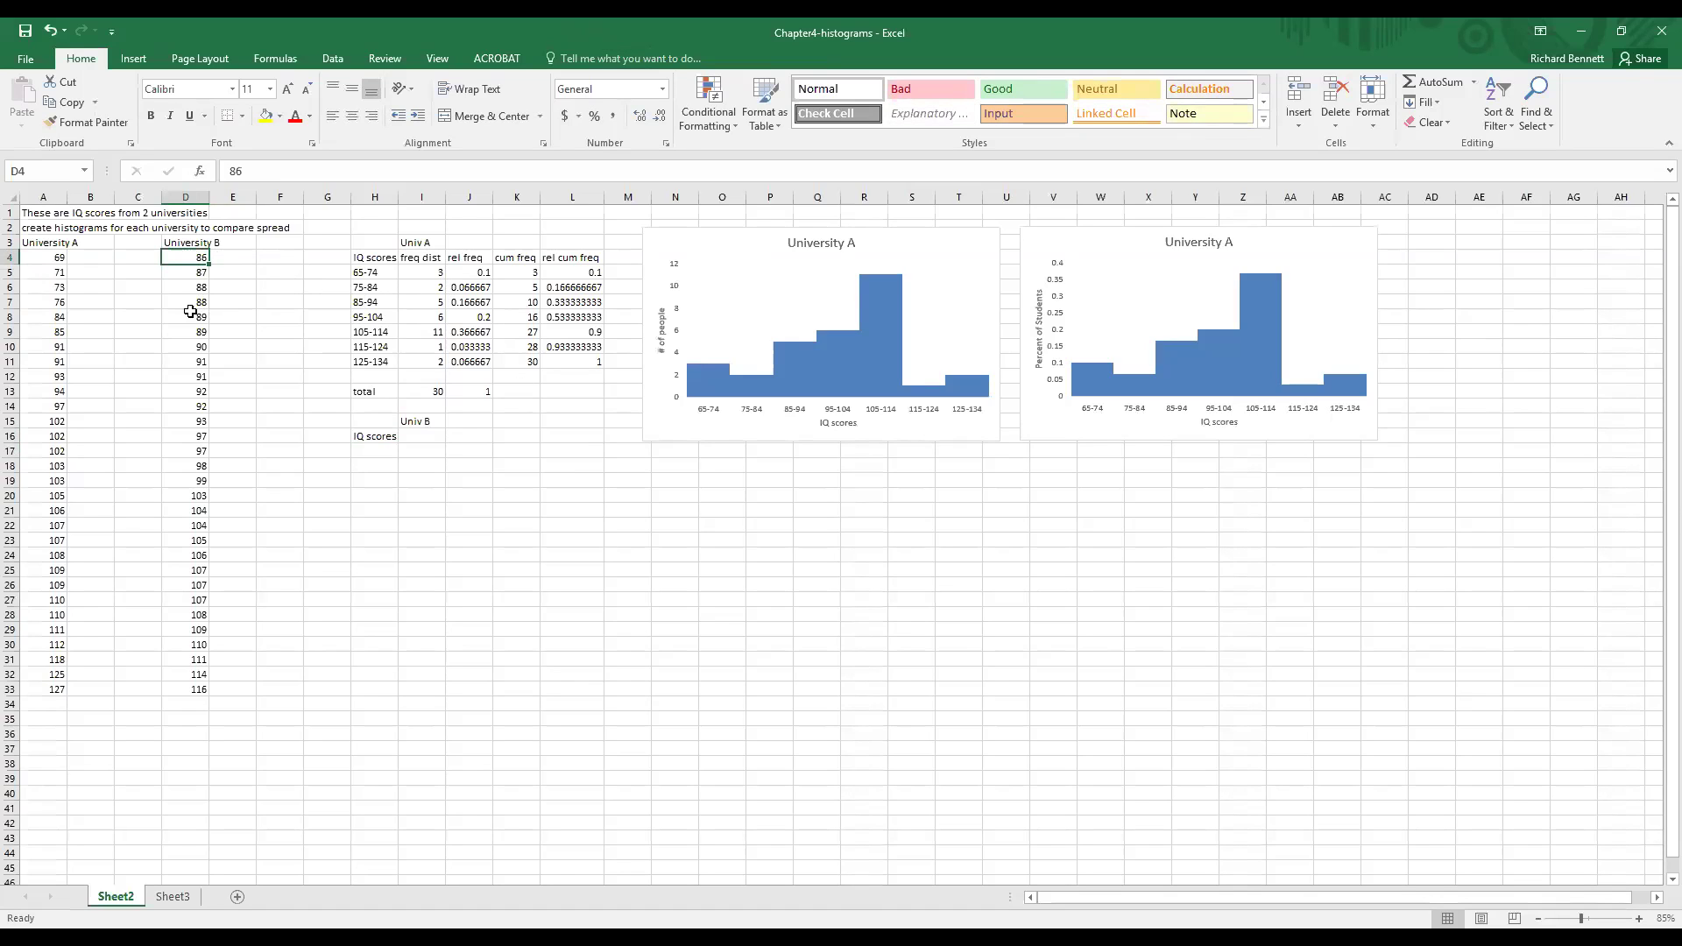
pyautogui.moveTo(193, 242); pyautogui.dragTo(192, 679)
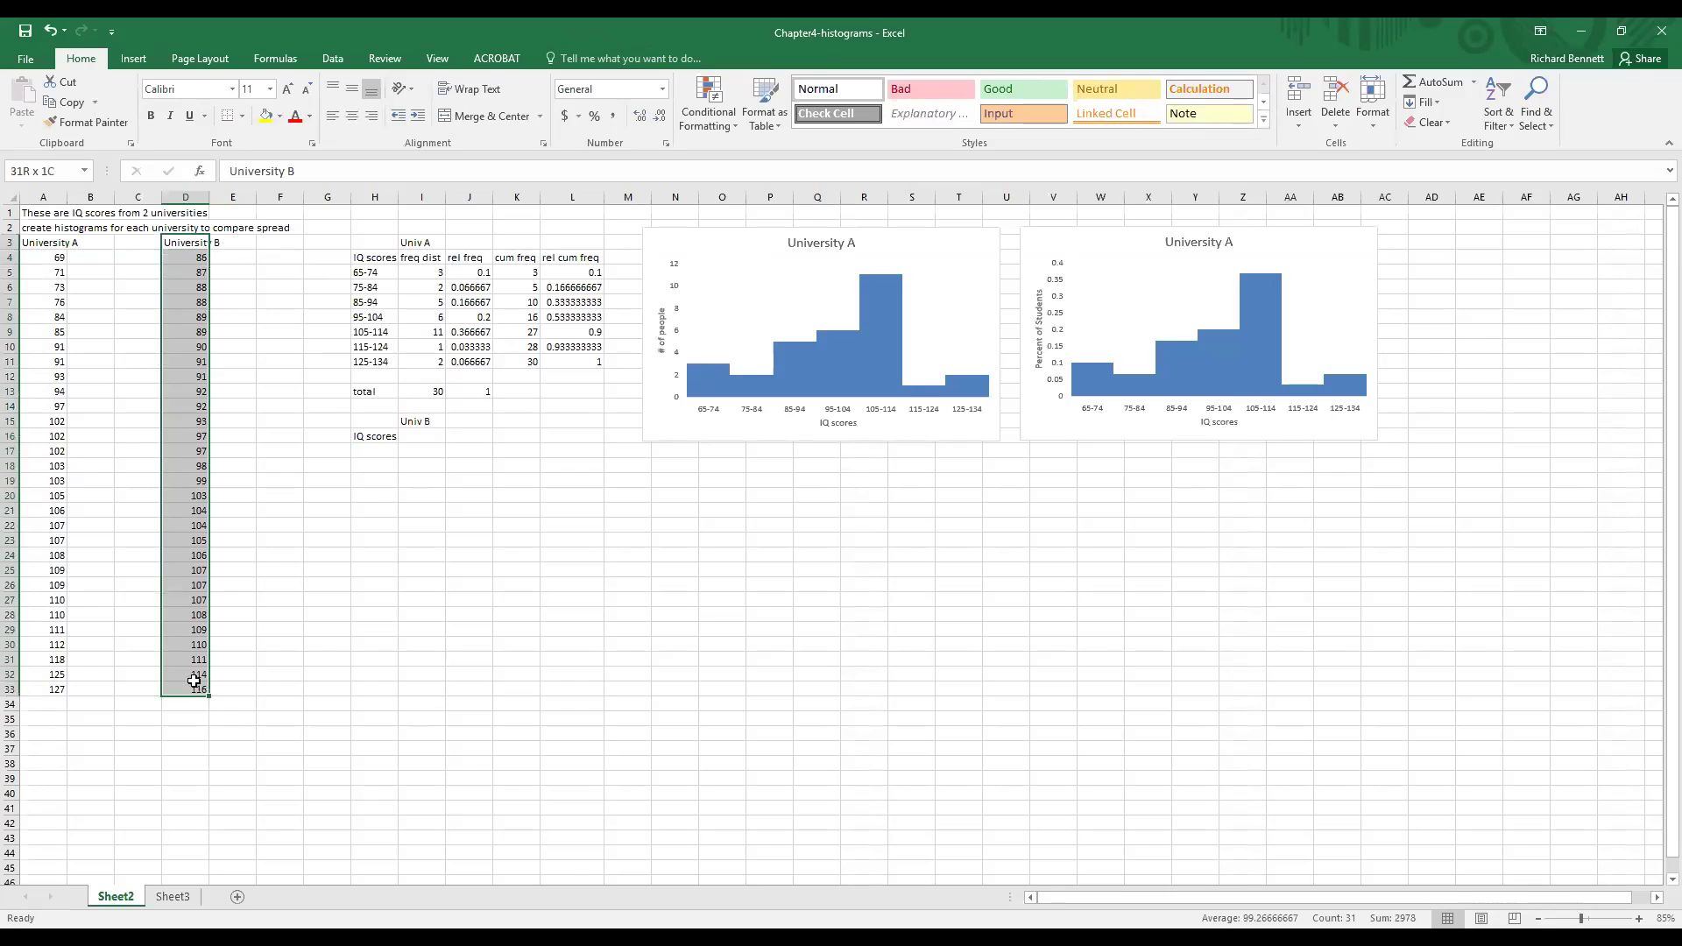
pyautogui.moveTo(375, 259); pyautogui.dragTo(376, 361)
pyautogui.click(409, 246)
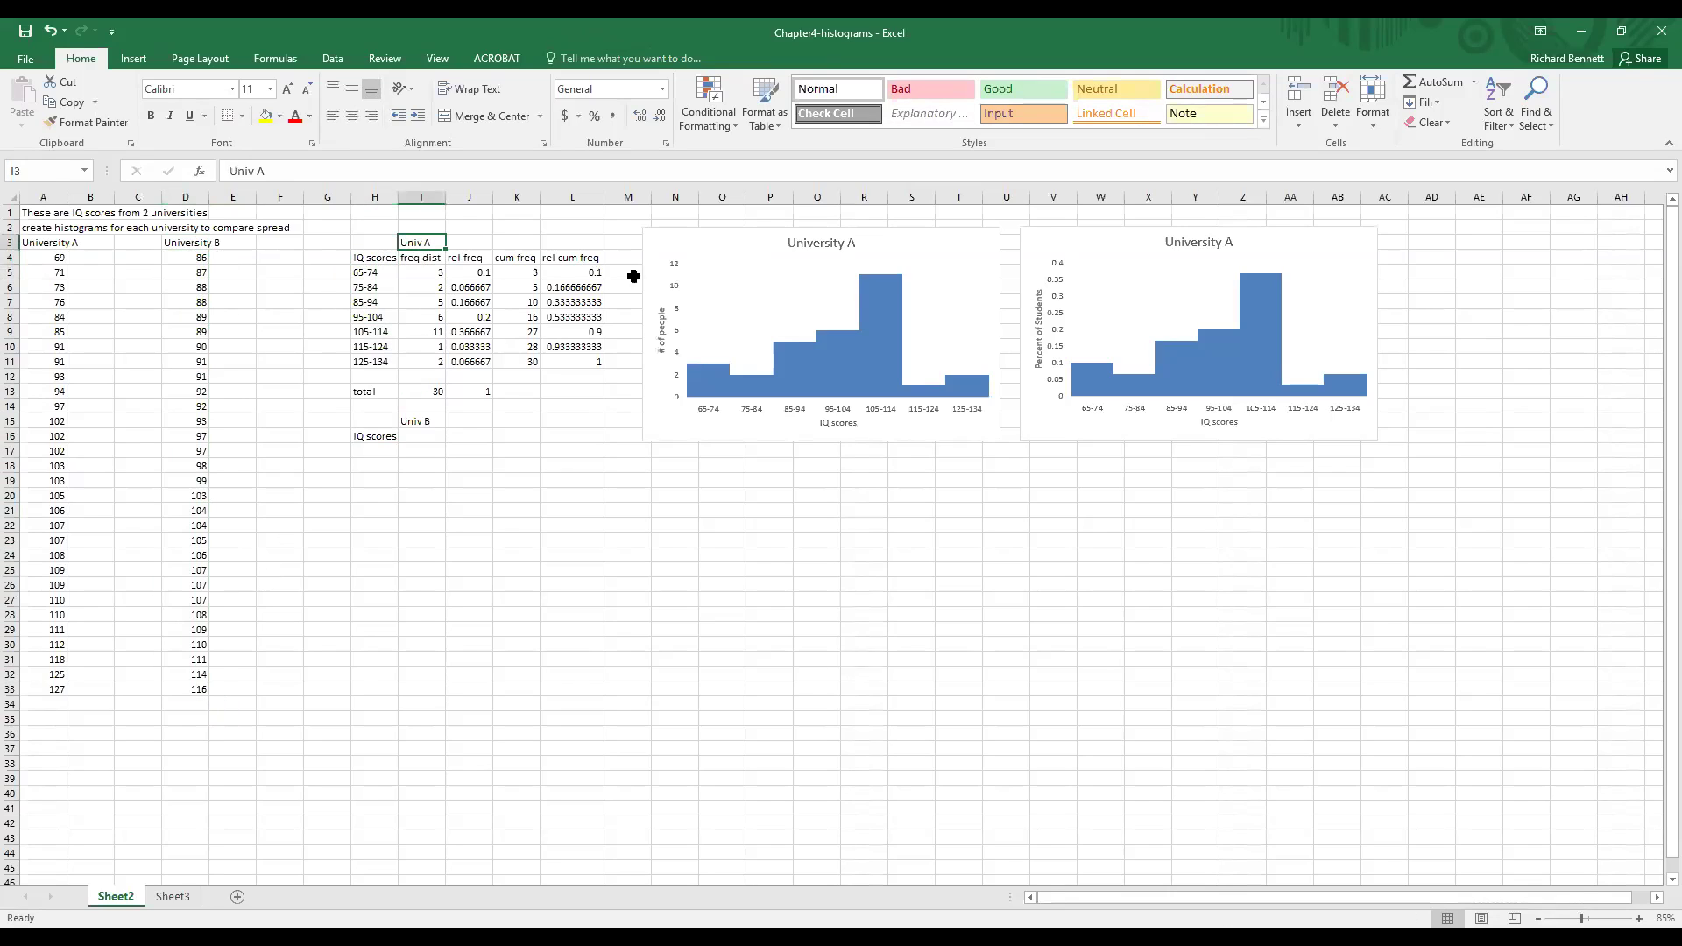
pyautogui.click(777, 364)
pyautogui.click(361, 282)
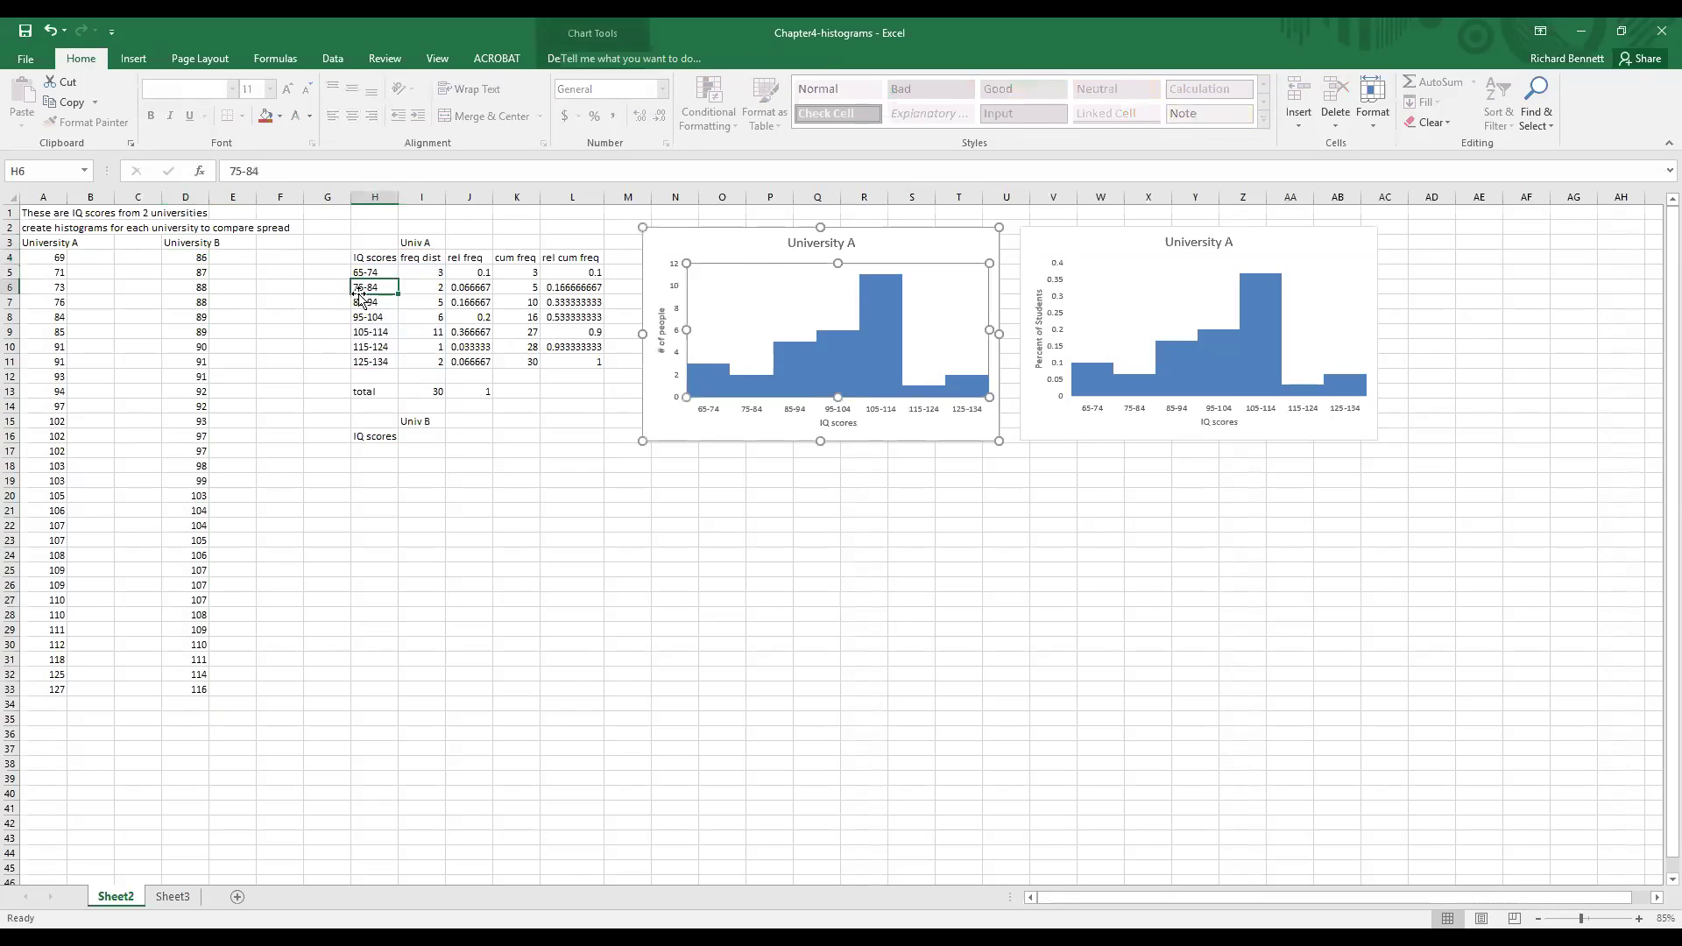
# Copy the "IQ scores" heading and group ranges in H4:H11 to the Univ B table starting at H16
pyautogui.moveTo(373, 258); pyautogui.dragTo(369, 372)
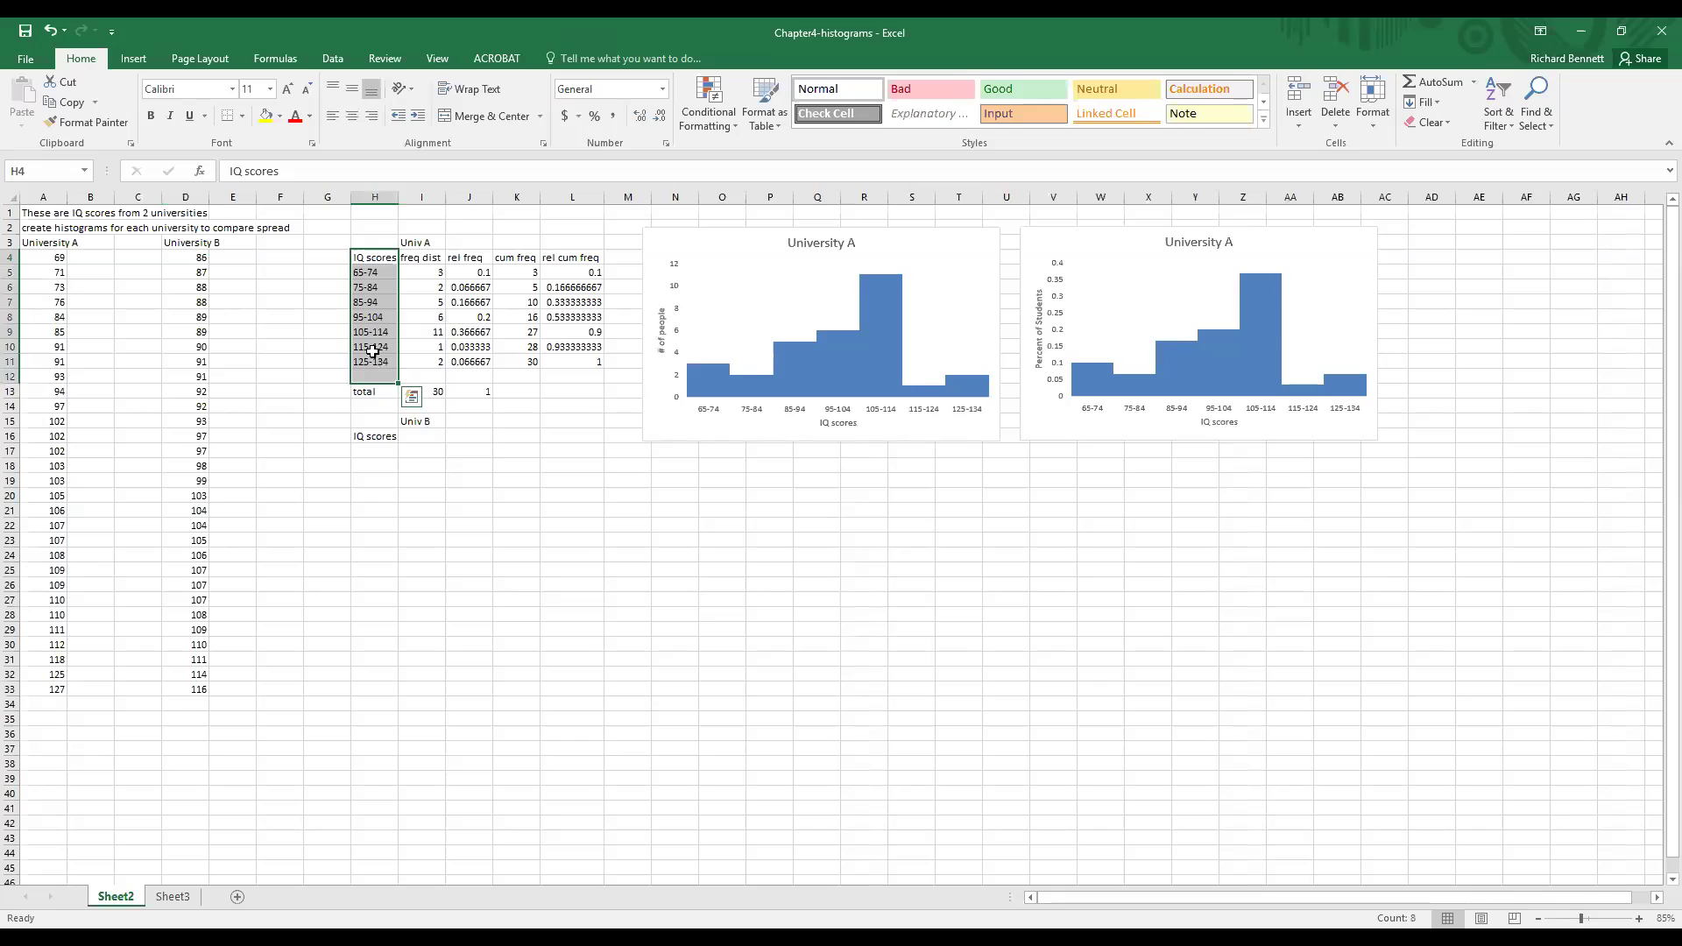
pyautogui.moveTo(372, 258); pyautogui.dragTo(363, 359)
pyautogui.hotkey('ctrl', 'c')
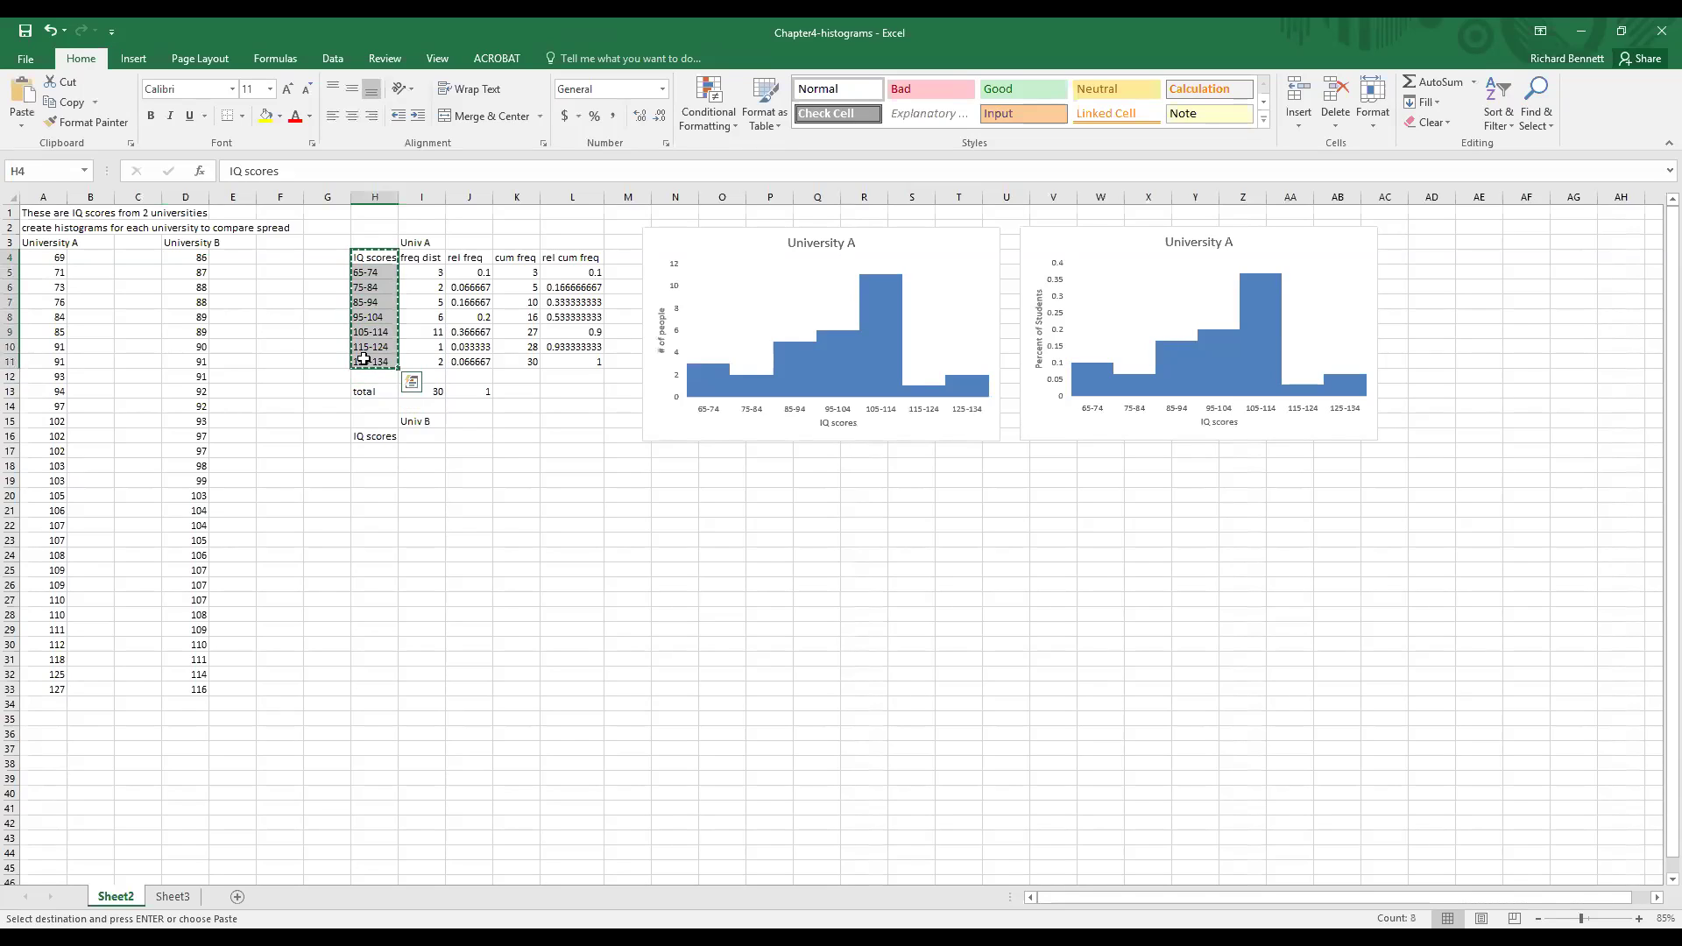
pyautogui.click(376, 435)
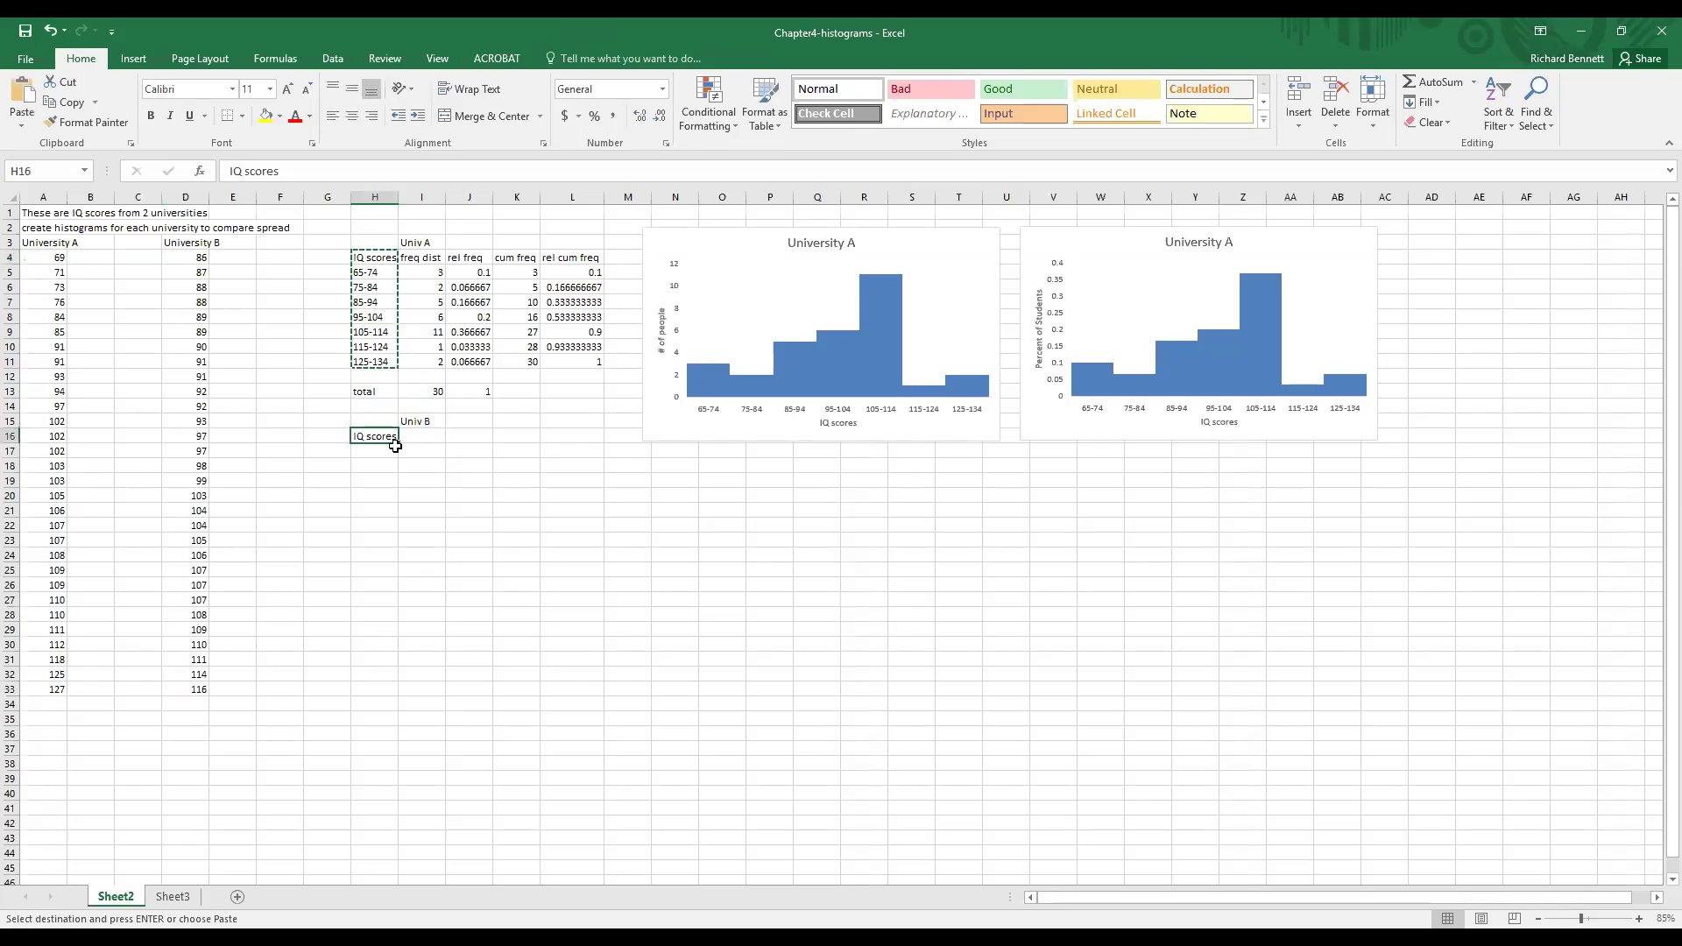
pyautogui.hotkey('ctrl', 'v')
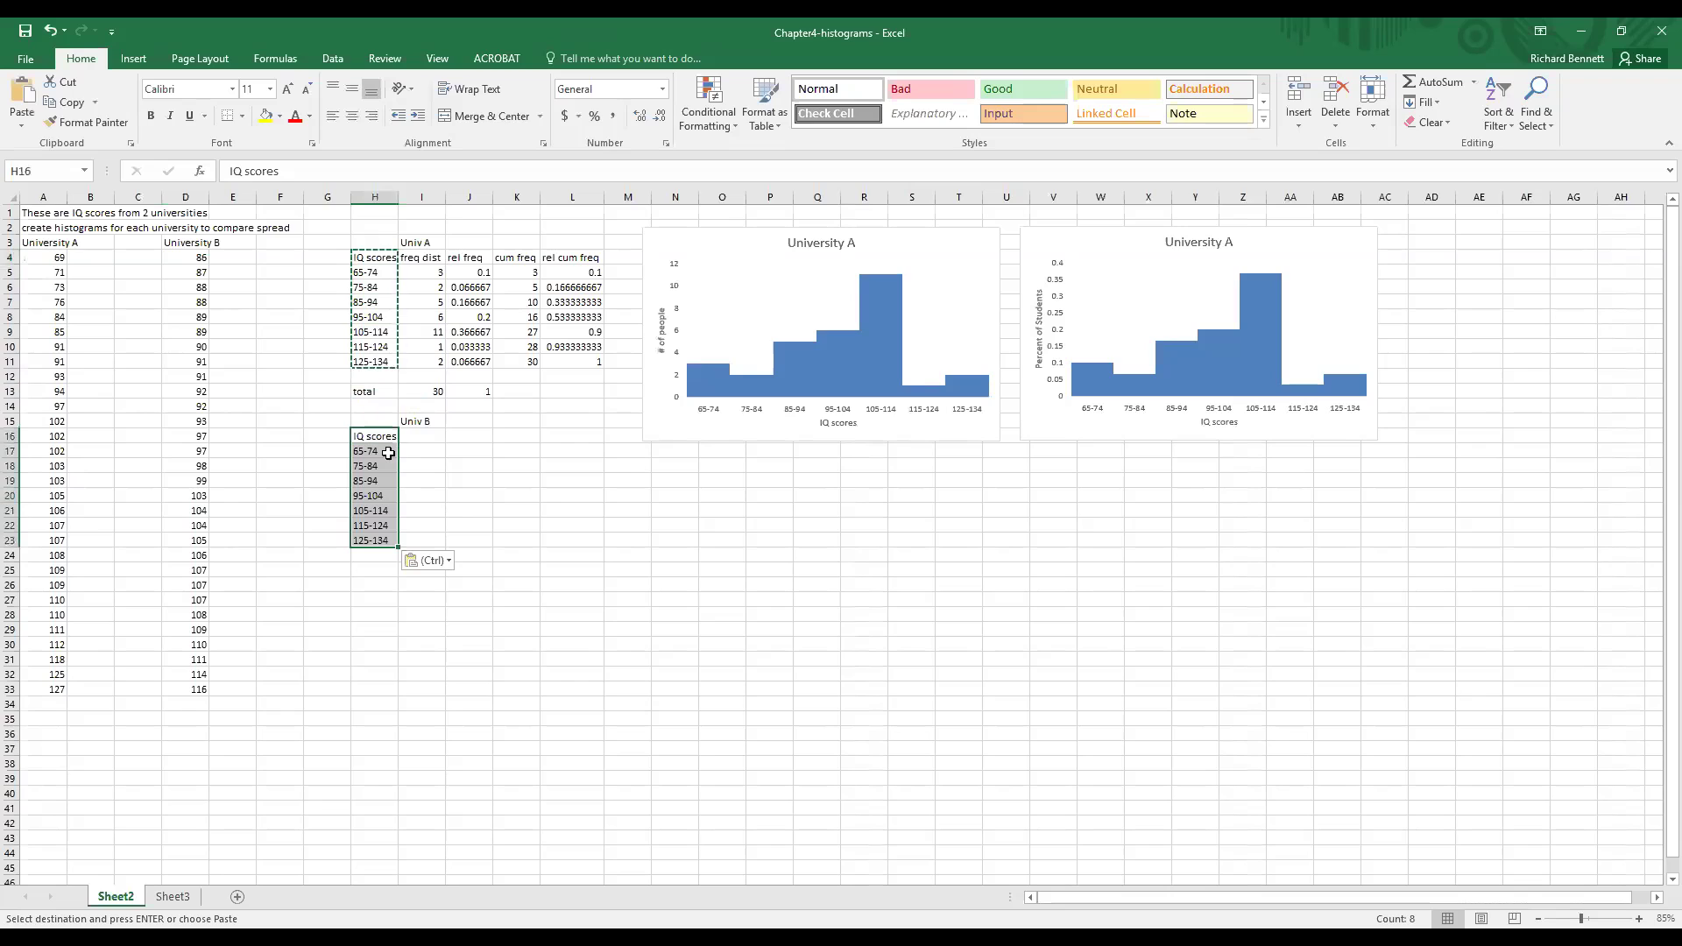
# Move the Univ B block H15:I23 down so that it starts at H22
pyautogui.click(375, 287)
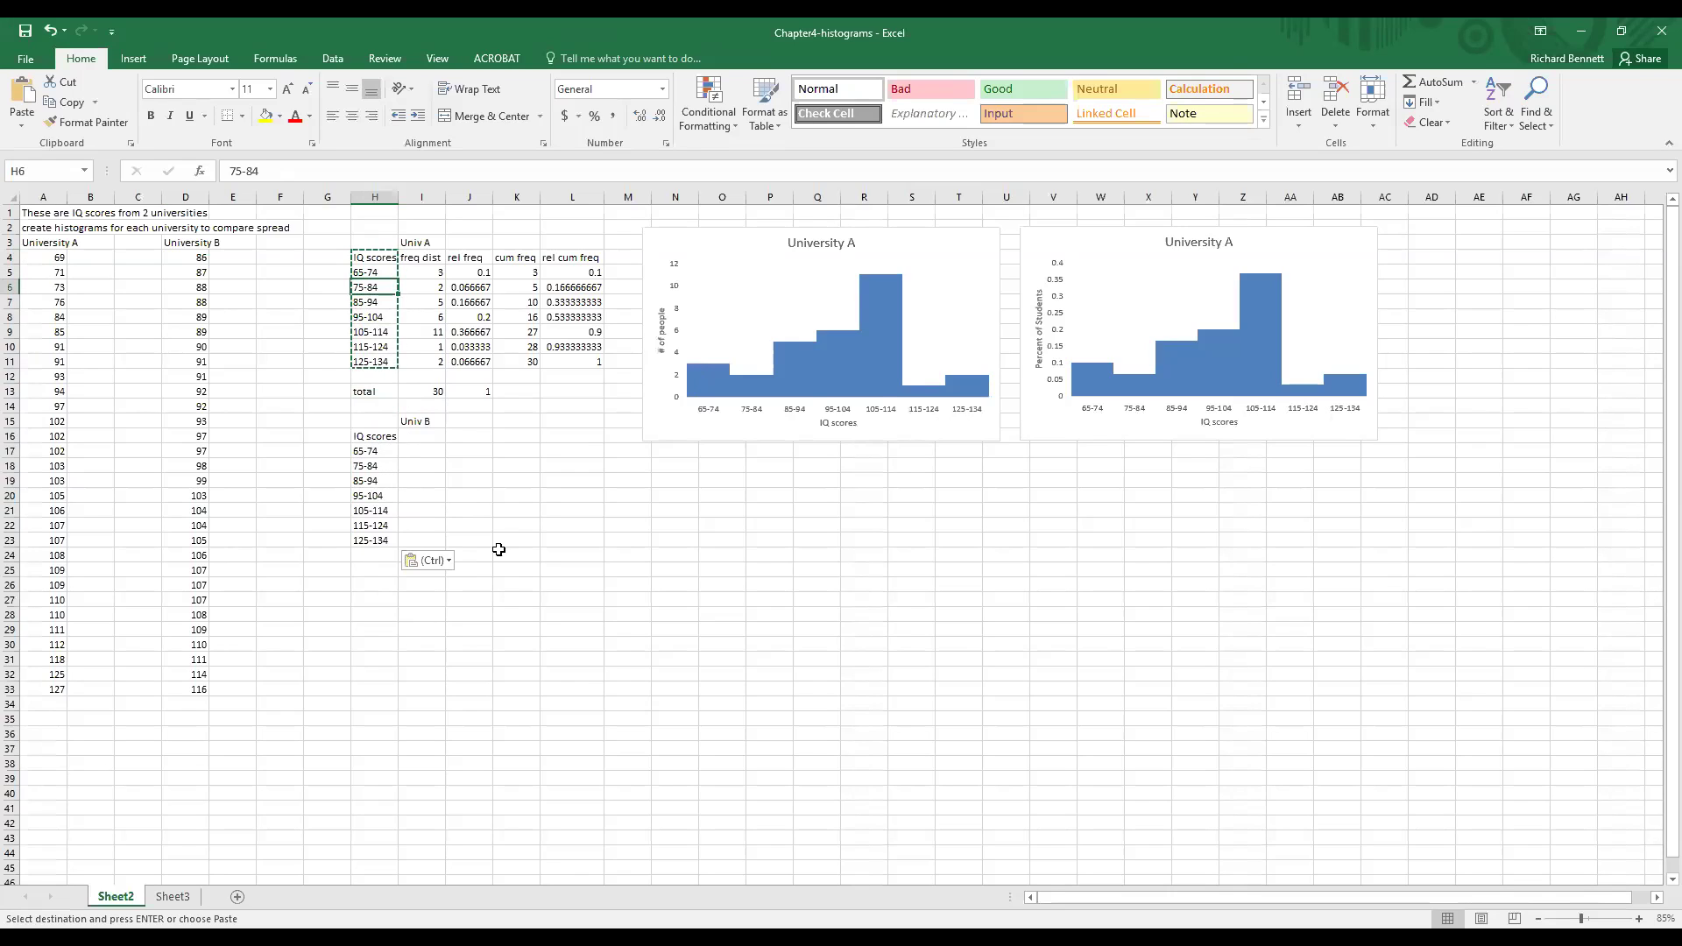
pyautogui.moveTo(384, 422); pyautogui.dragTo(437, 543)
pyautogui.moveTo(413, 414); pyautogui.dragTo(415, 521)
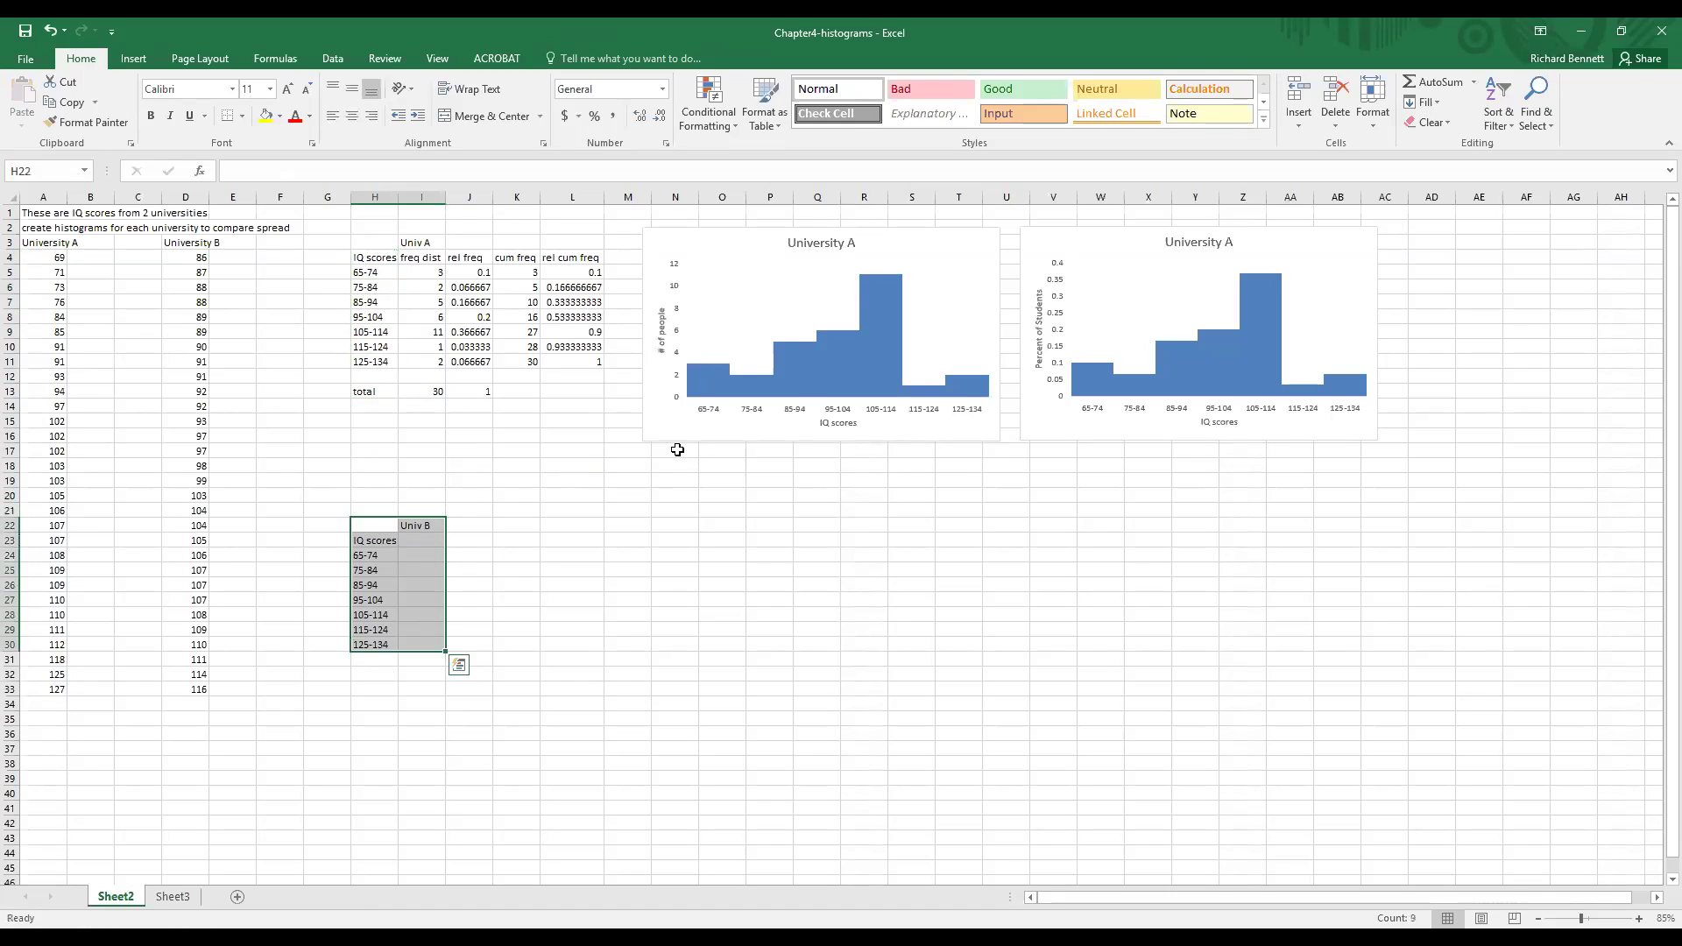
# Enter the note "skewed left" in N17 below the University A frequency histogram
pyautogui.click(670, 450)
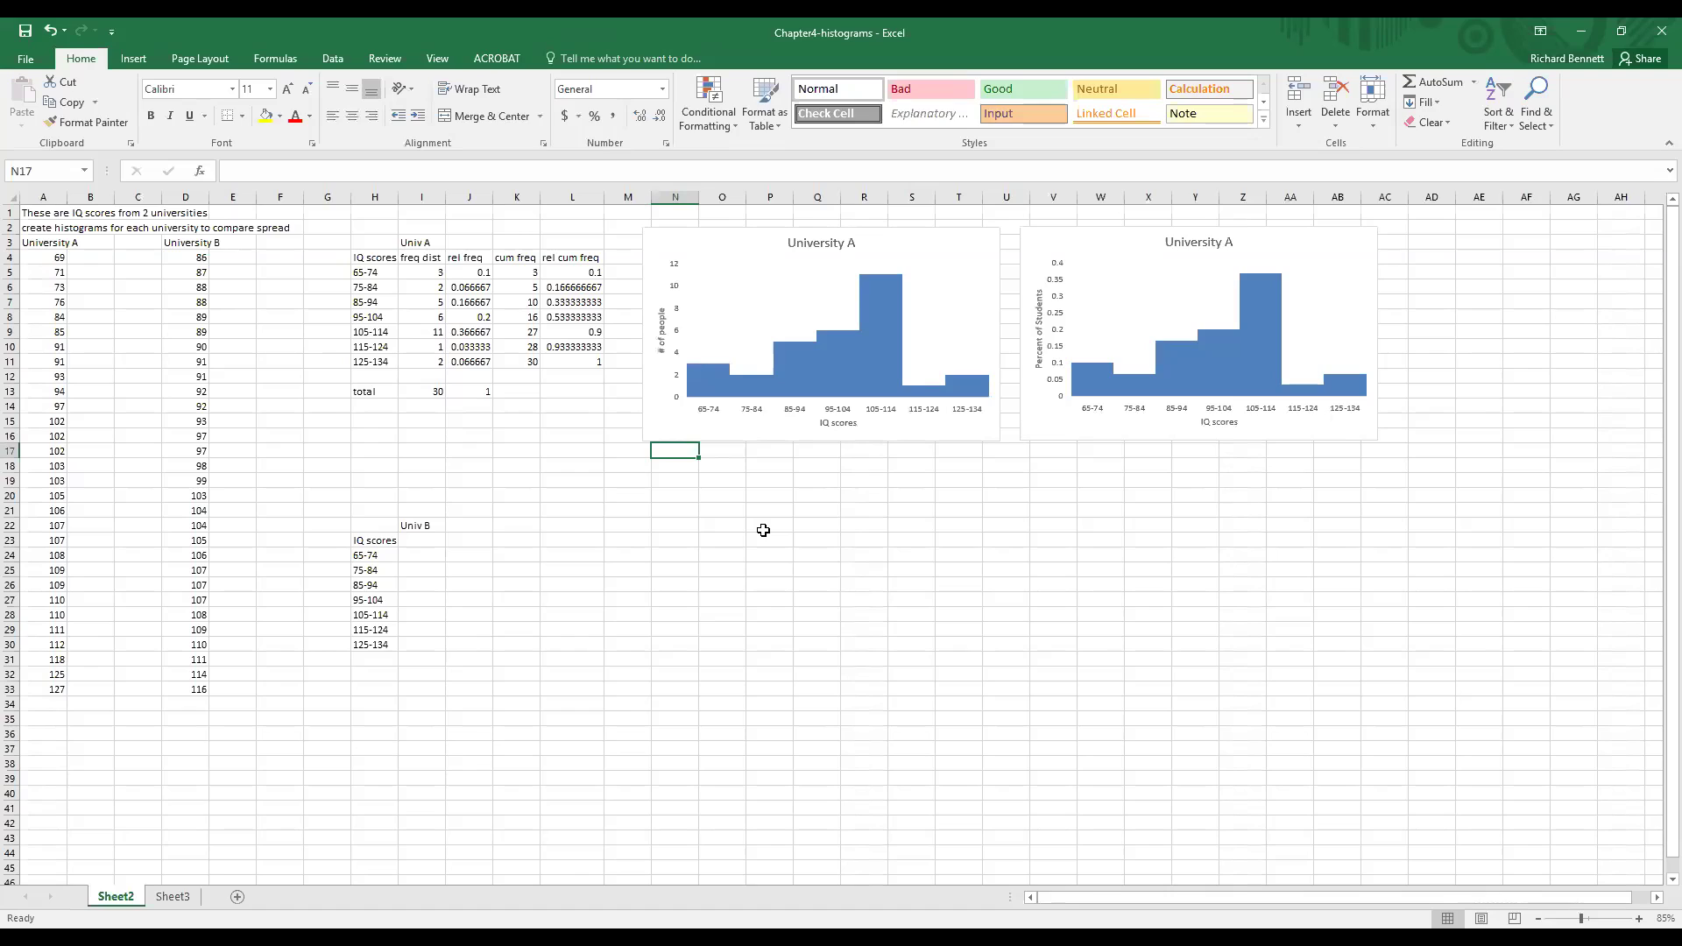
pyautogui.write('skewed left')
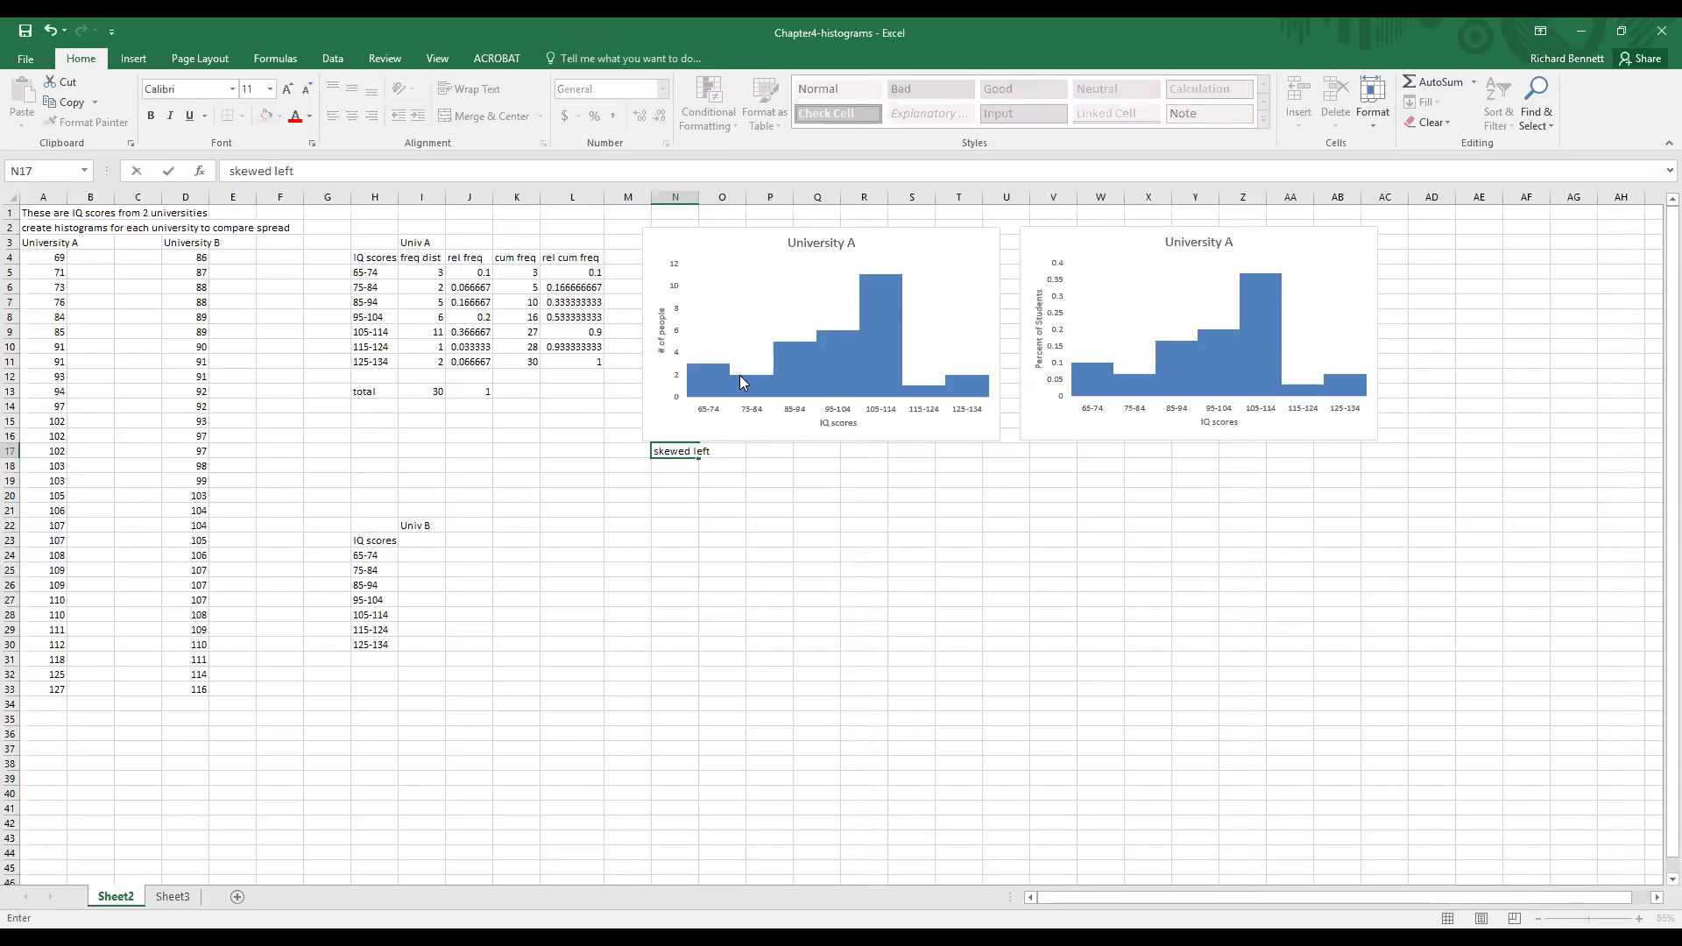
pyautogui.press('Return')
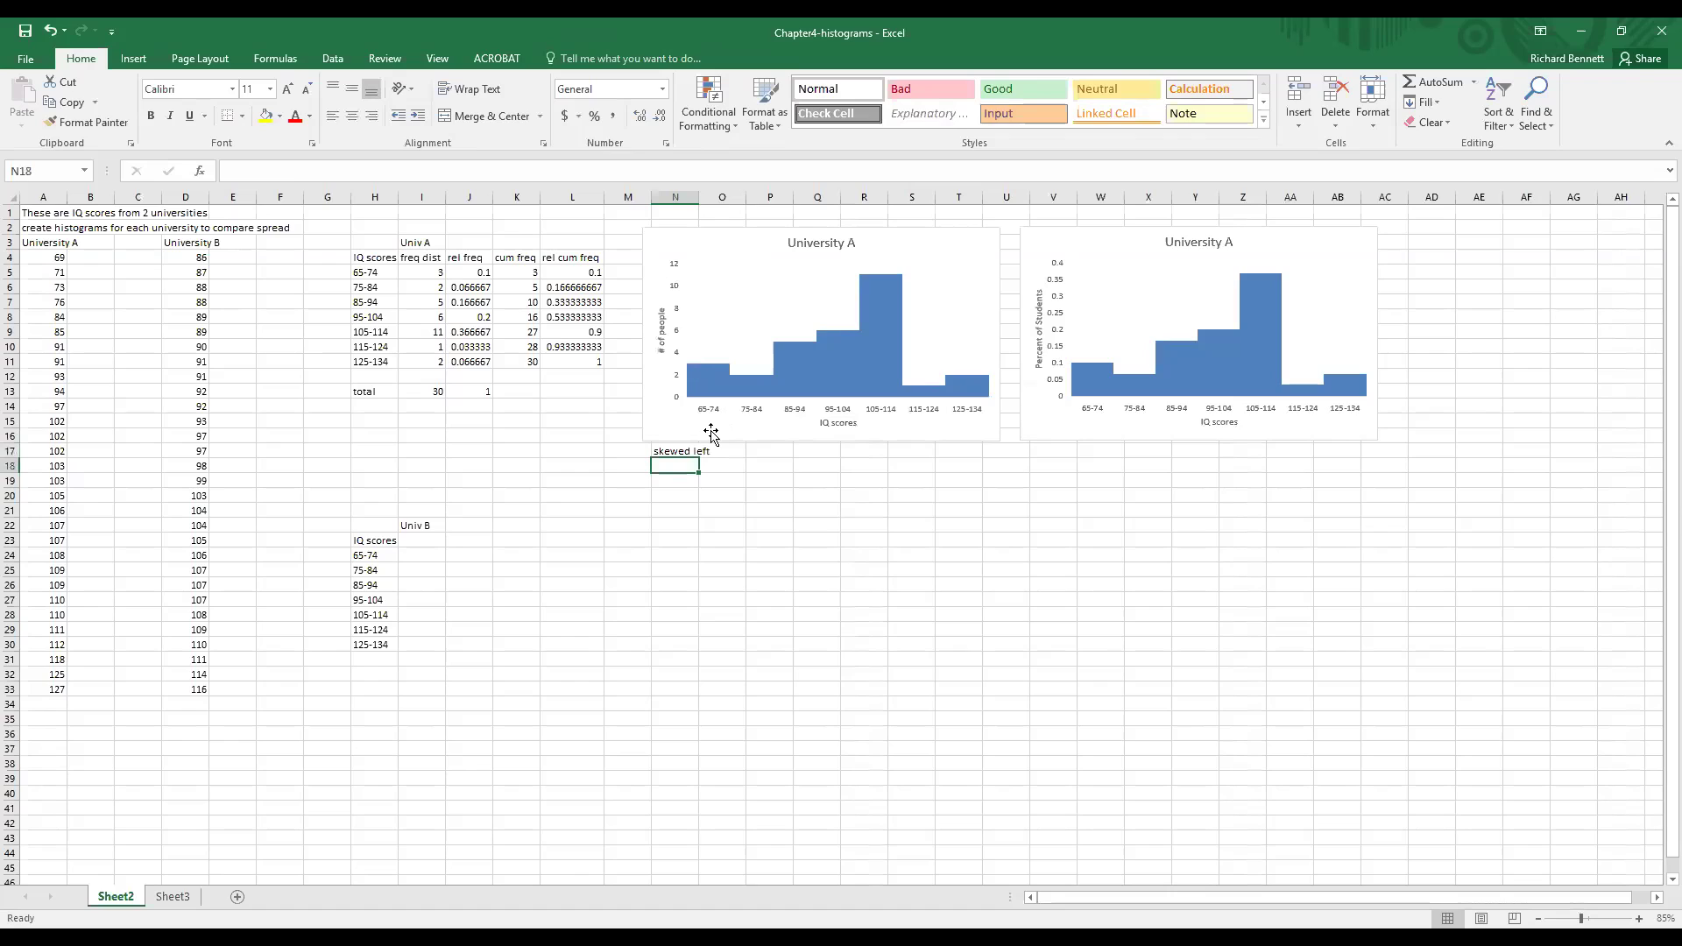
# Enter the note "trimodal" in N18 below the skewness note
pyautogui.write('bimodal')
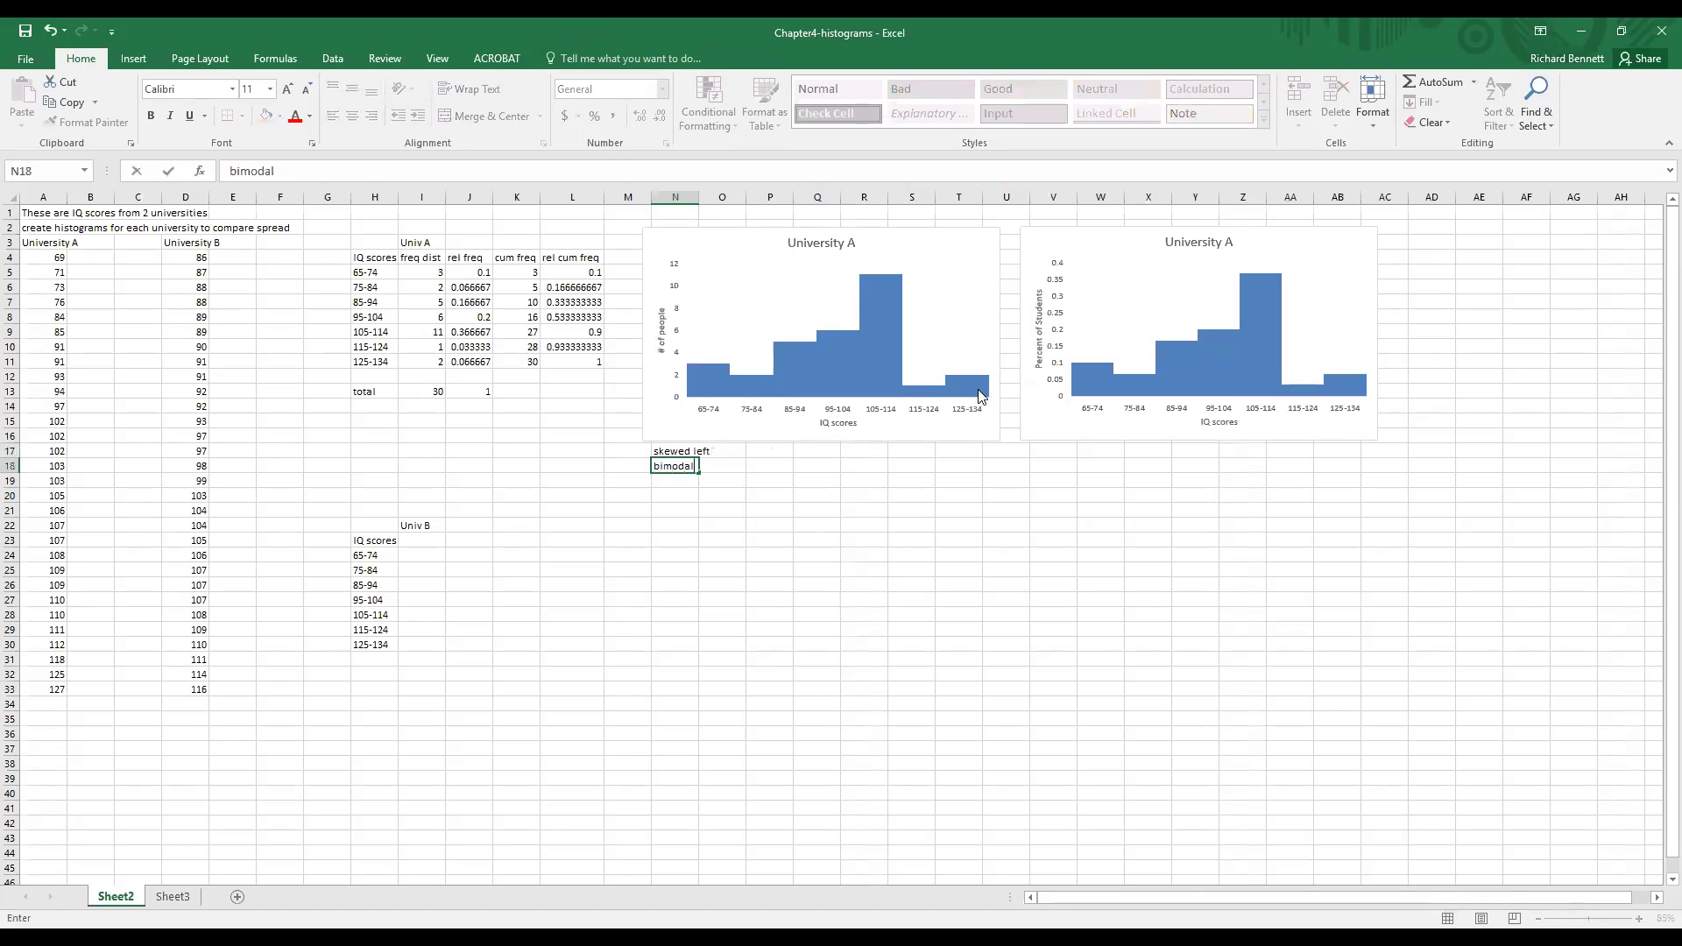
pyautogui.press('BackSpace')
pyautogui.press('BackSpace')
pyautogui.write('trimoda')
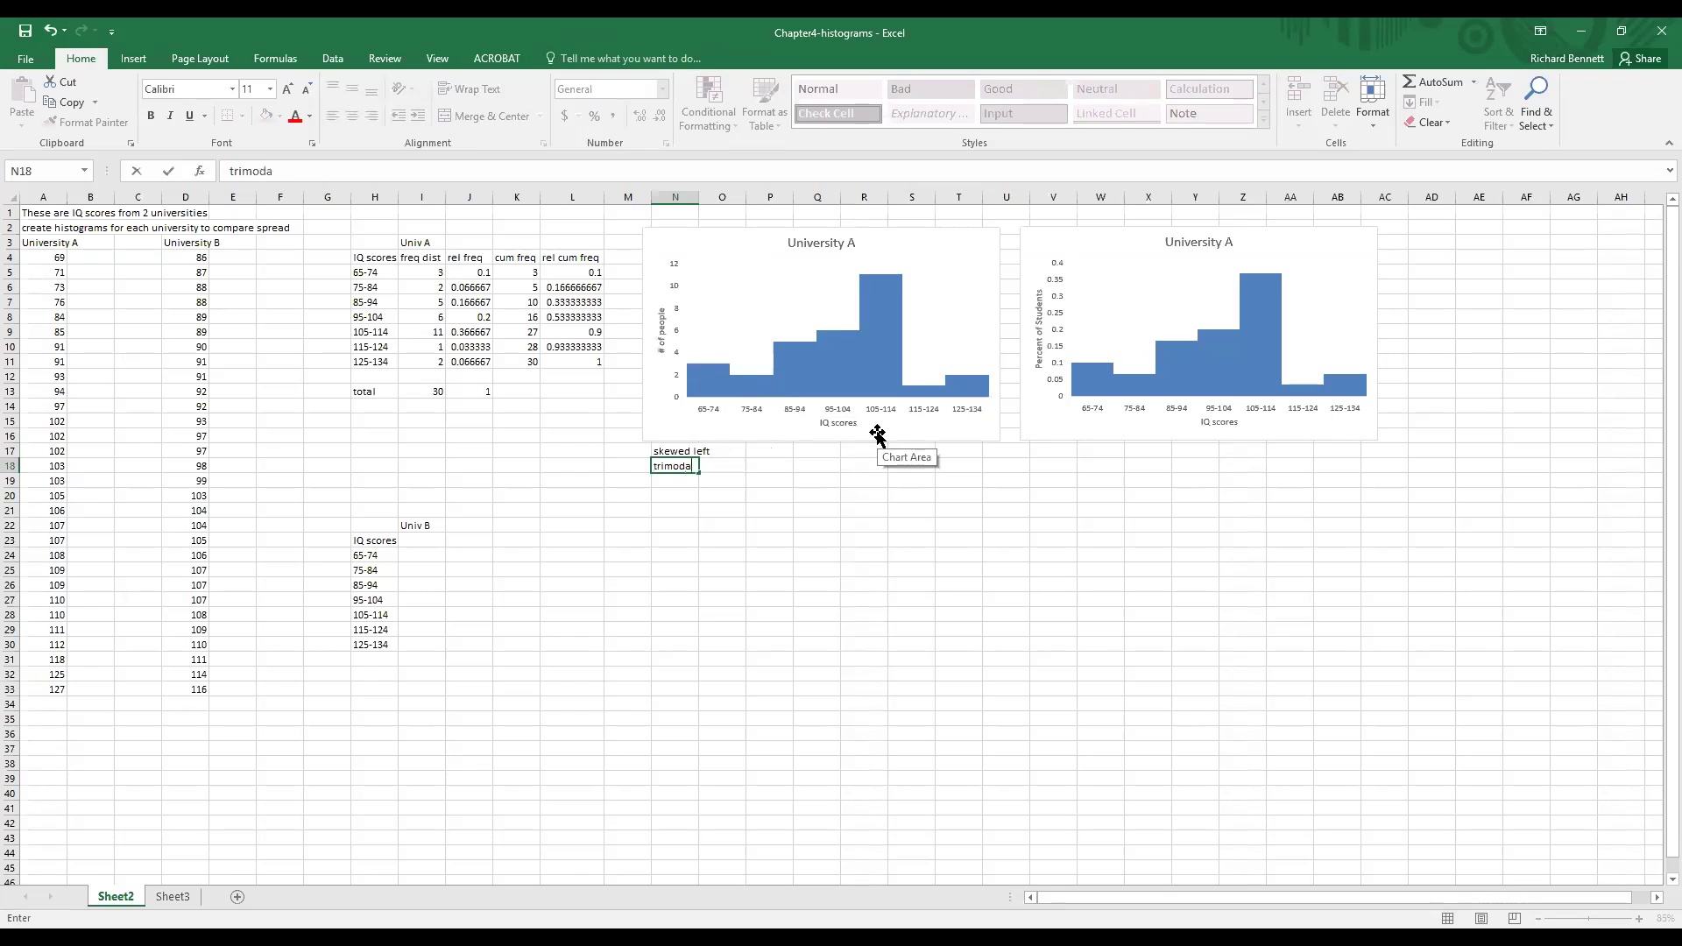
pyautogui.moveTo(721, 401)
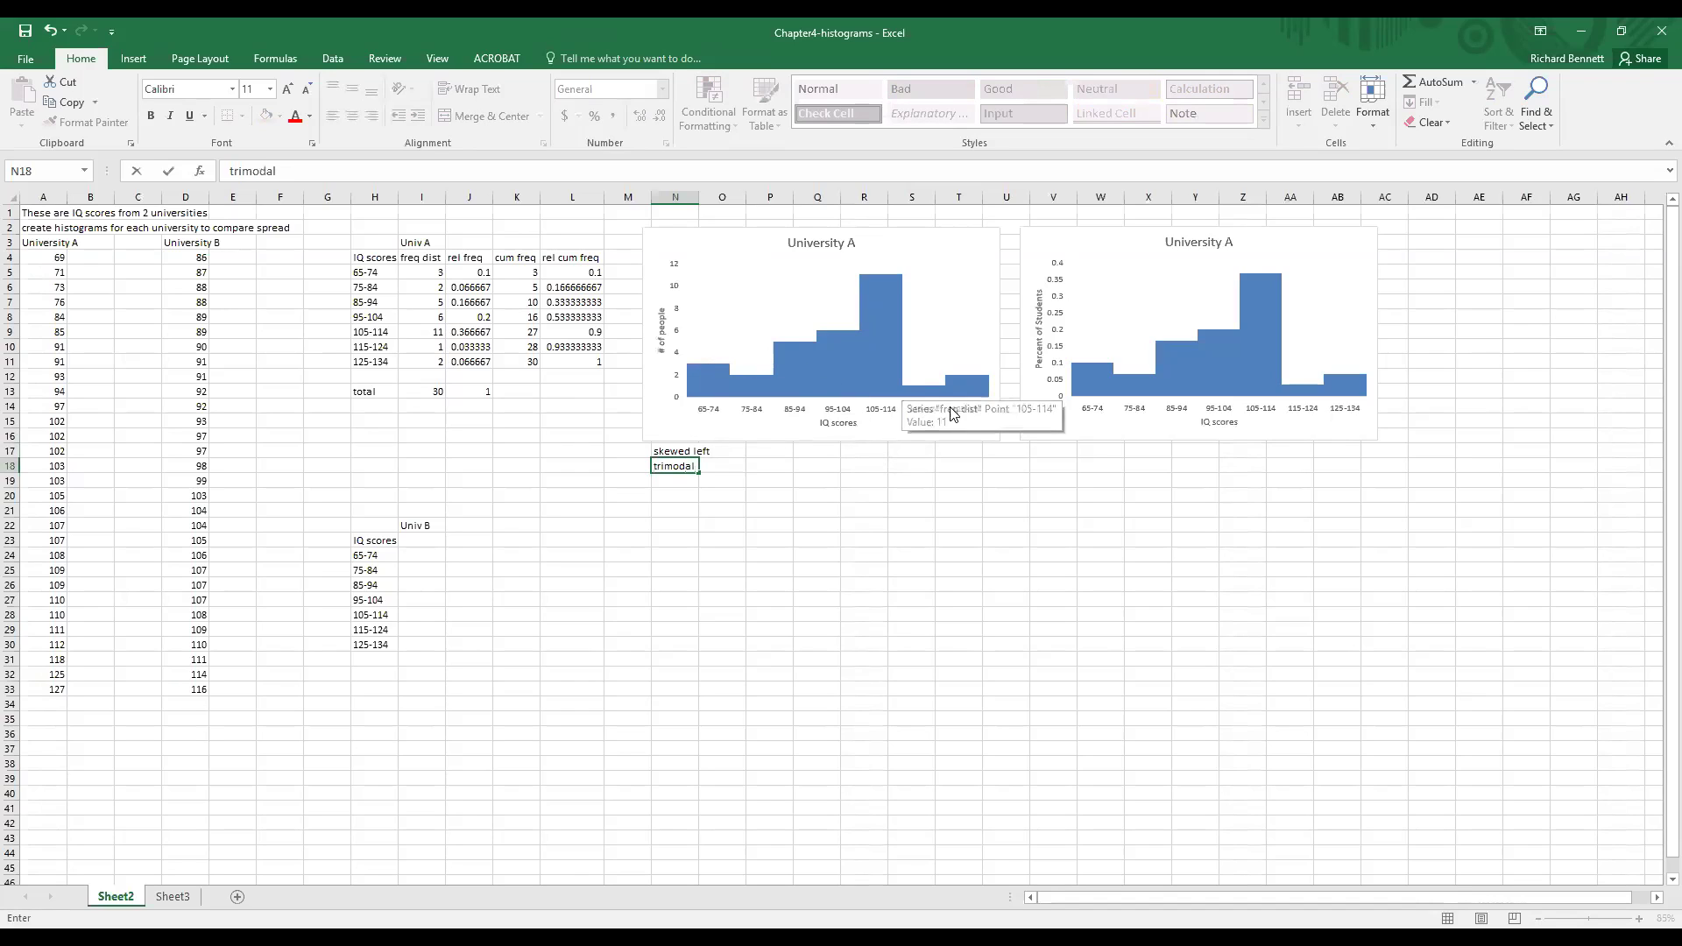
pyautogui.moveTo(963, 388)
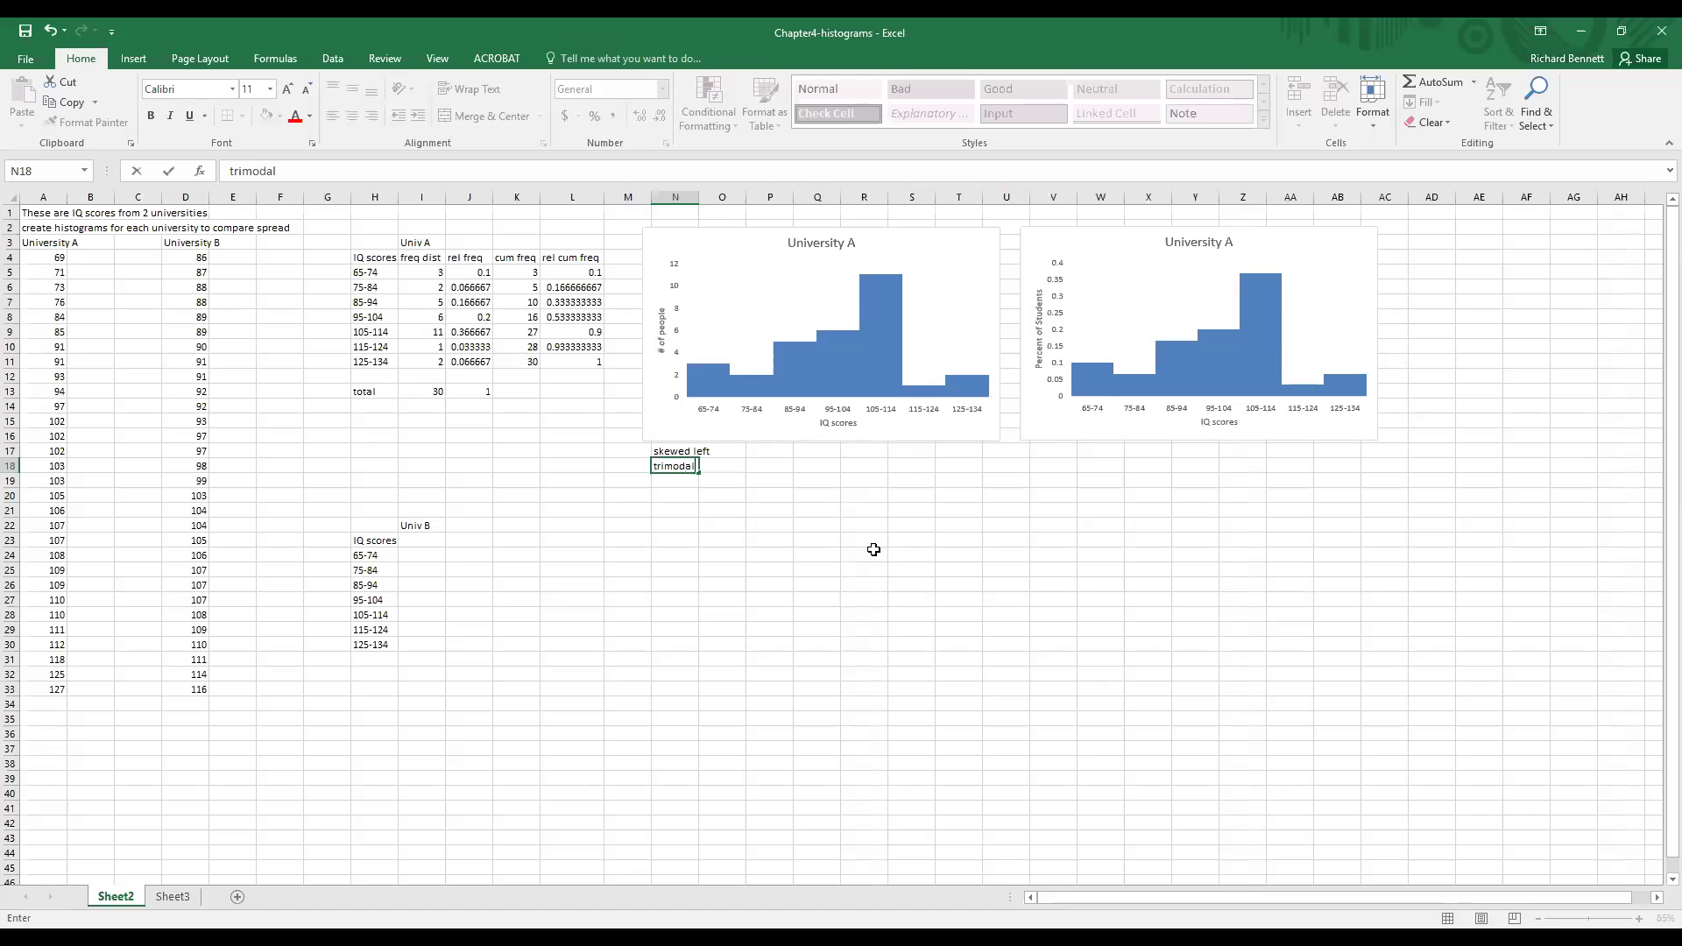
pyautogui.press('Return')
# Highlight the "skewed left" note in N17:O17 with a yellow fill
pyautogui.press('Up')
pyautogui.press('Up')
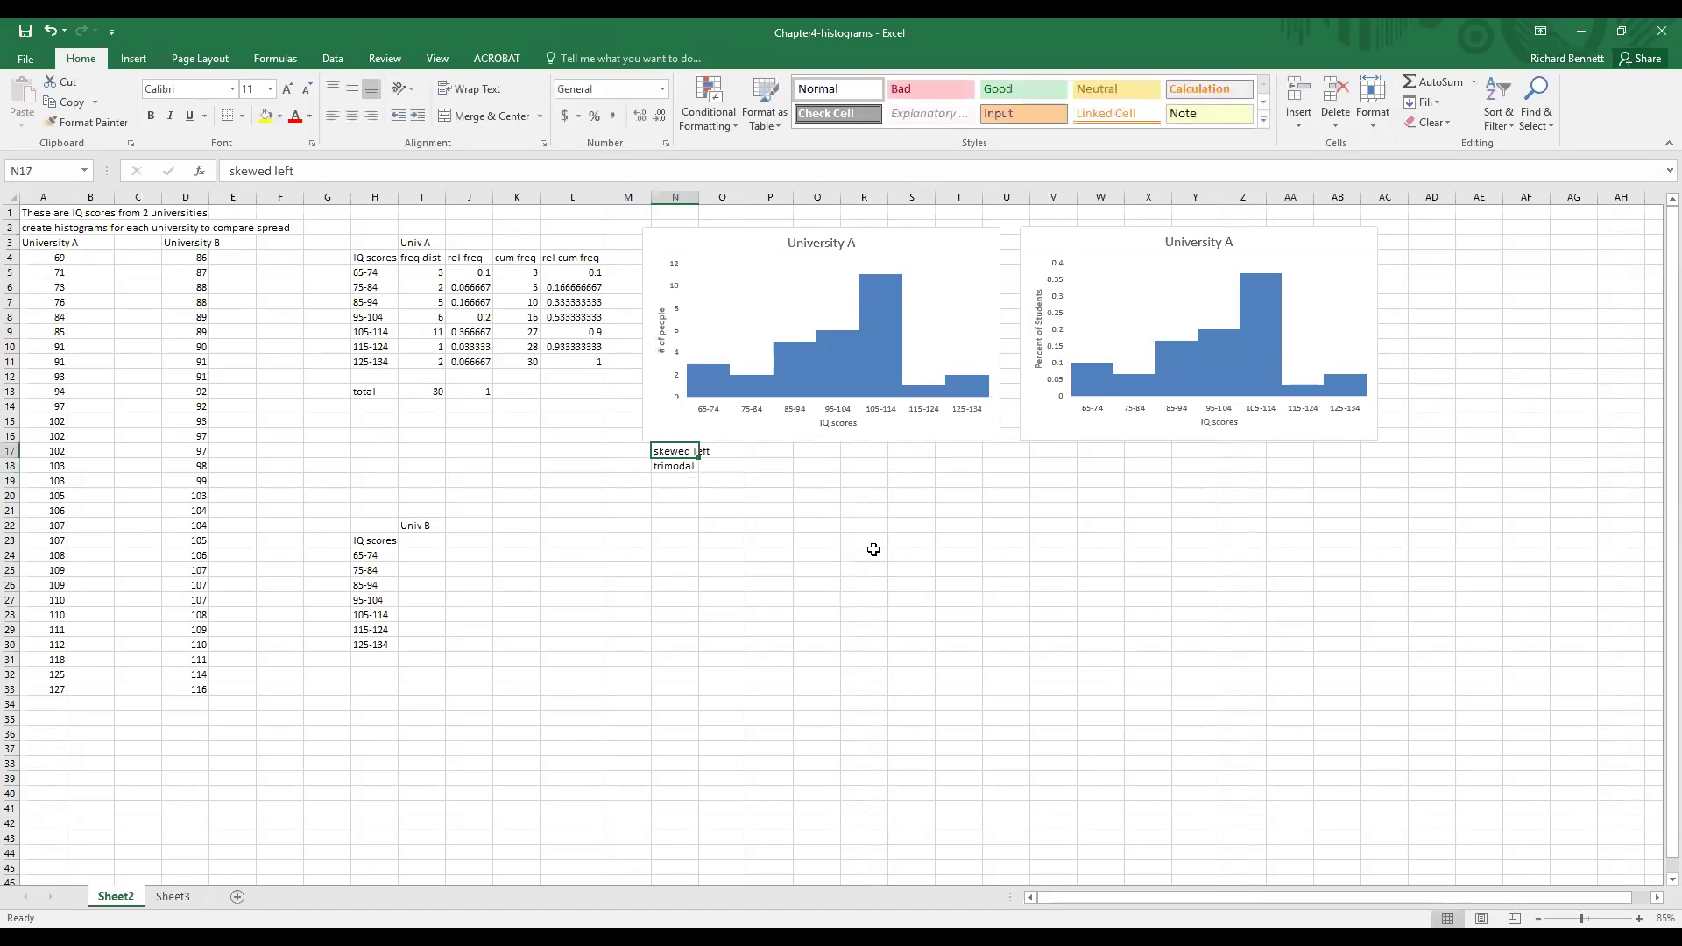
pyautogui.hotkey('shift', 'Right')
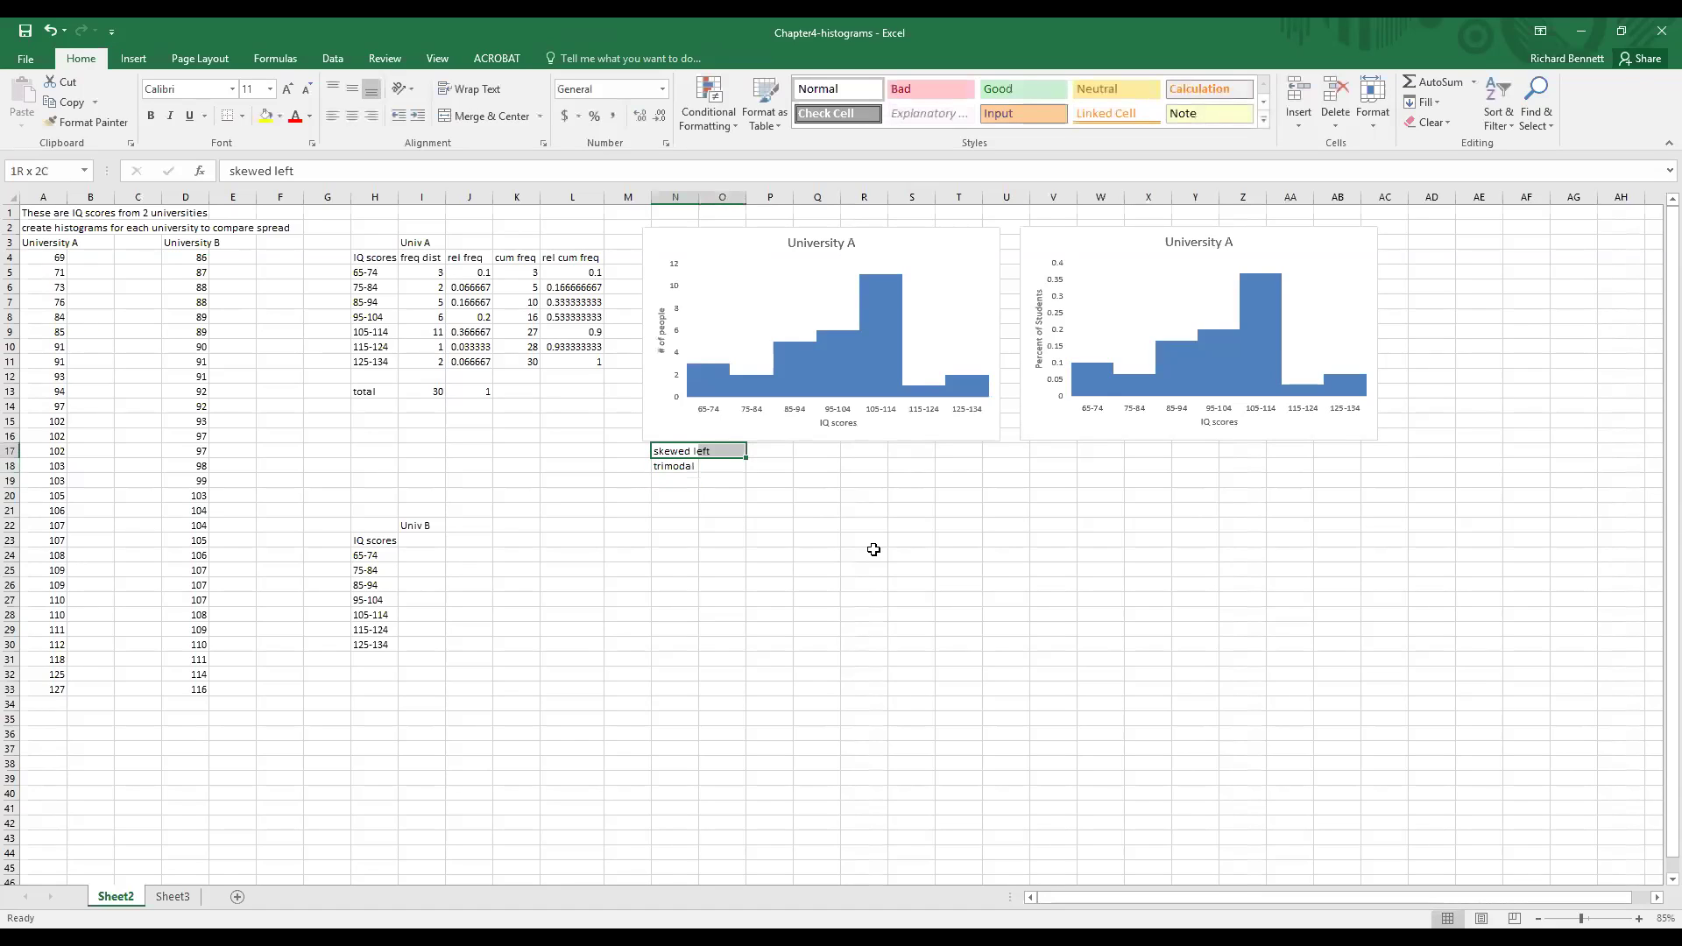
pyautogui.click(265, 116)
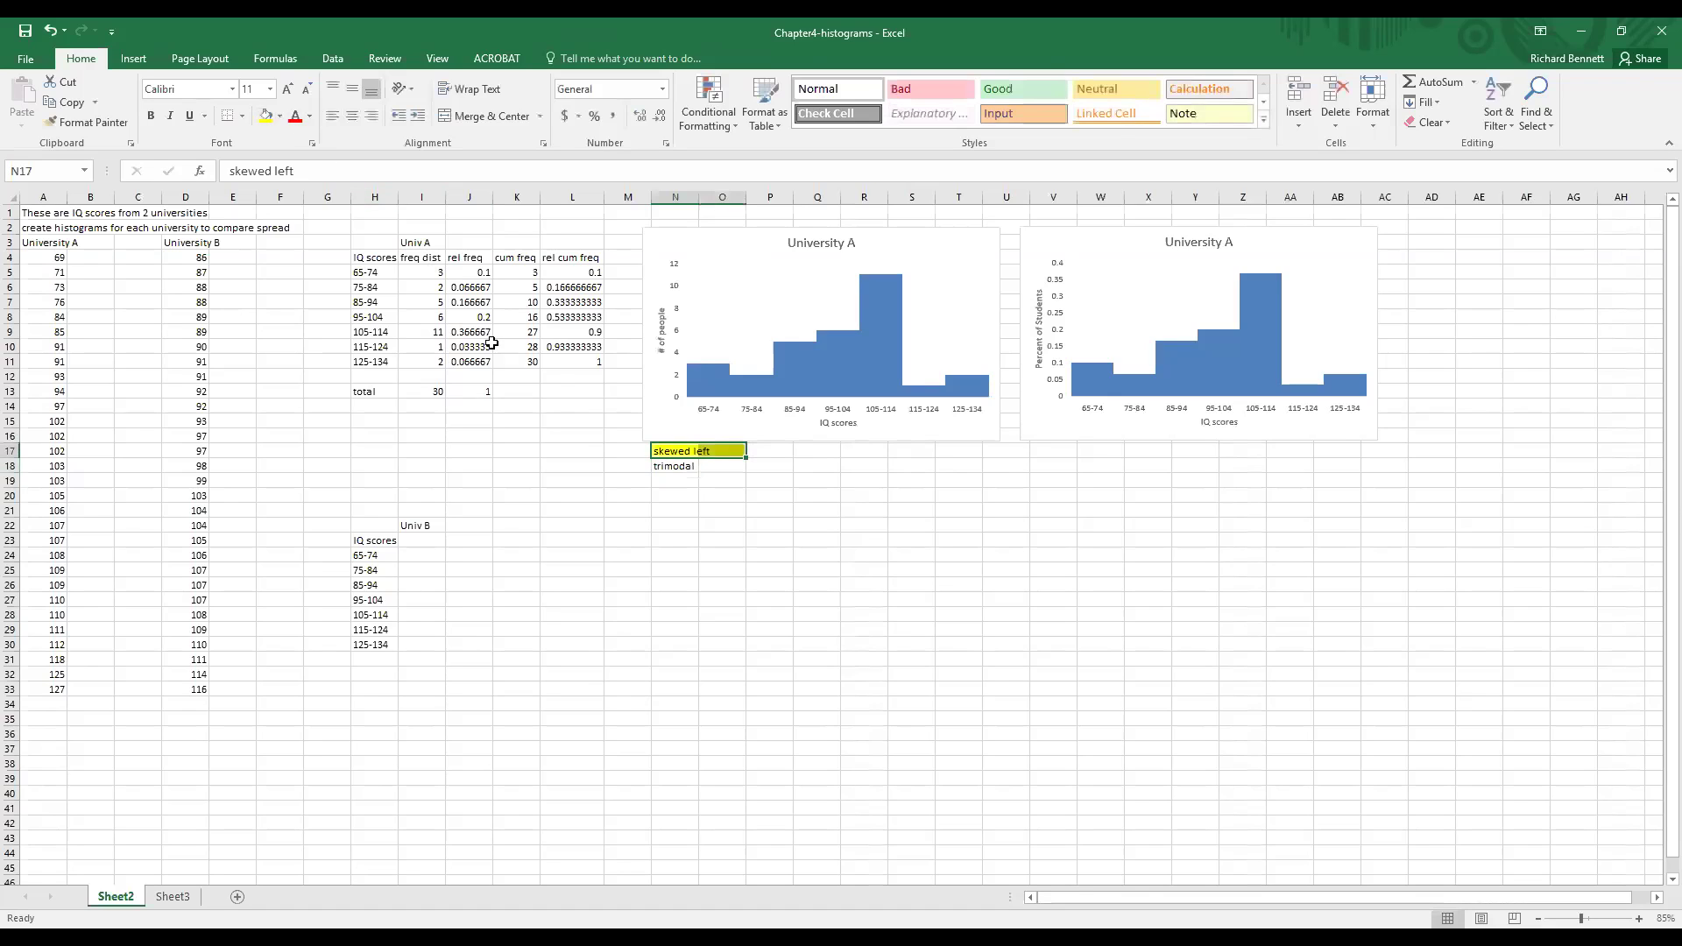
# Try a frequency of 8 for the 65-74 group in I5, and undo the change
pyautogui.click(718, 387)
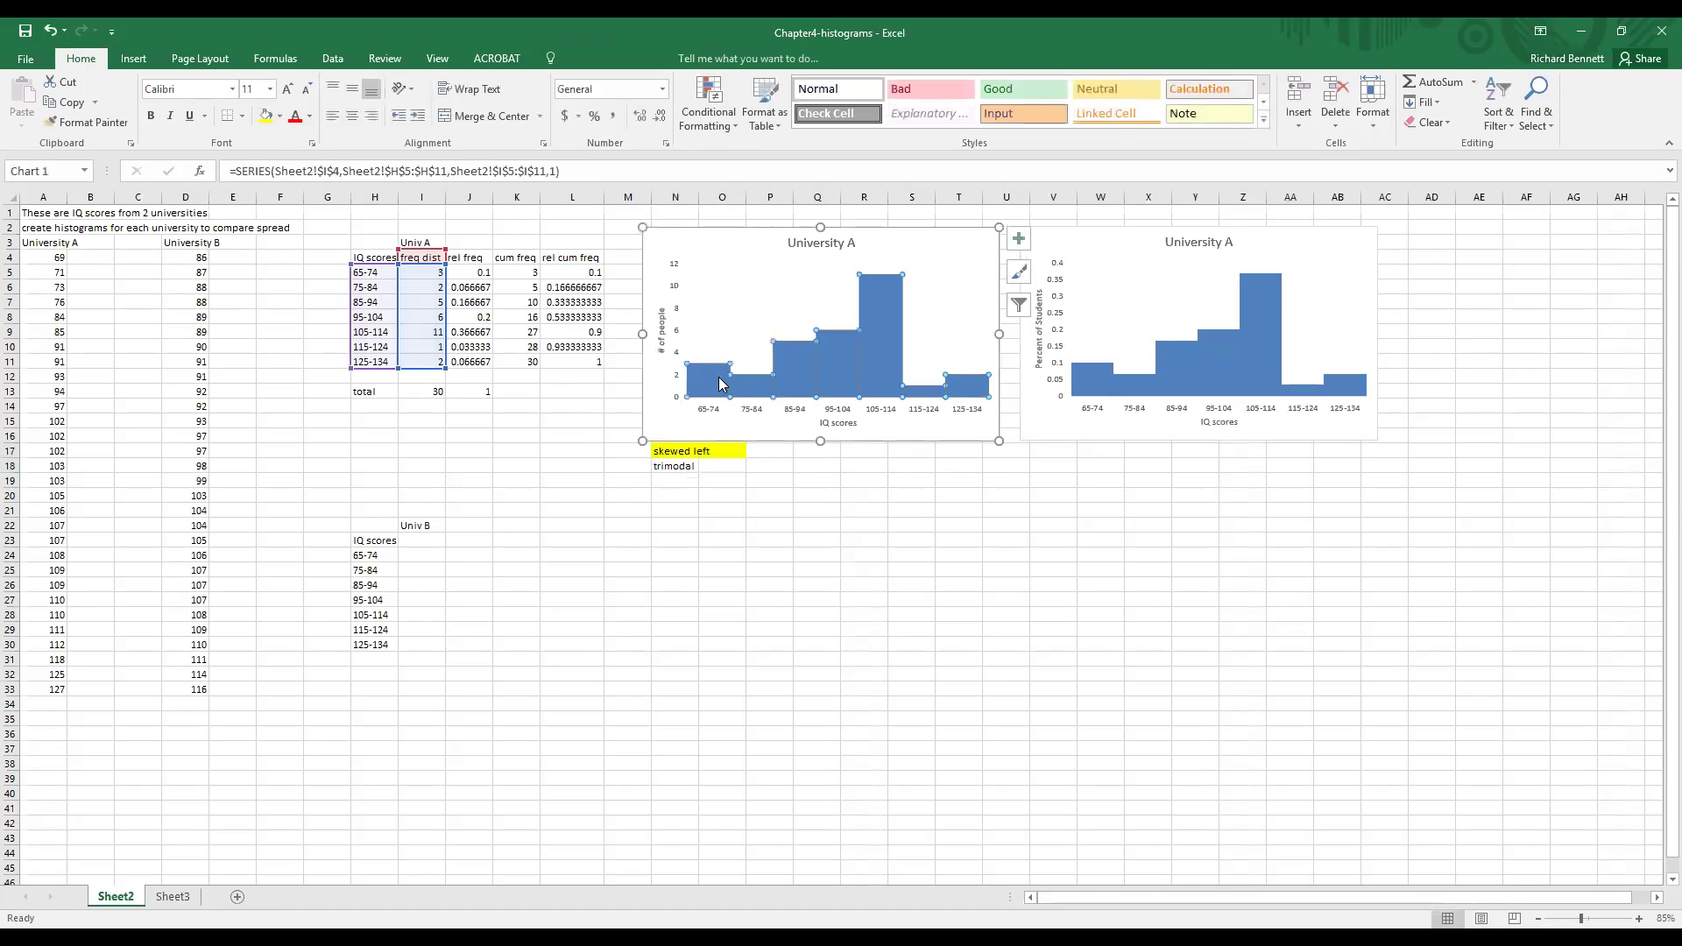
pyautogui.click(432, 276)
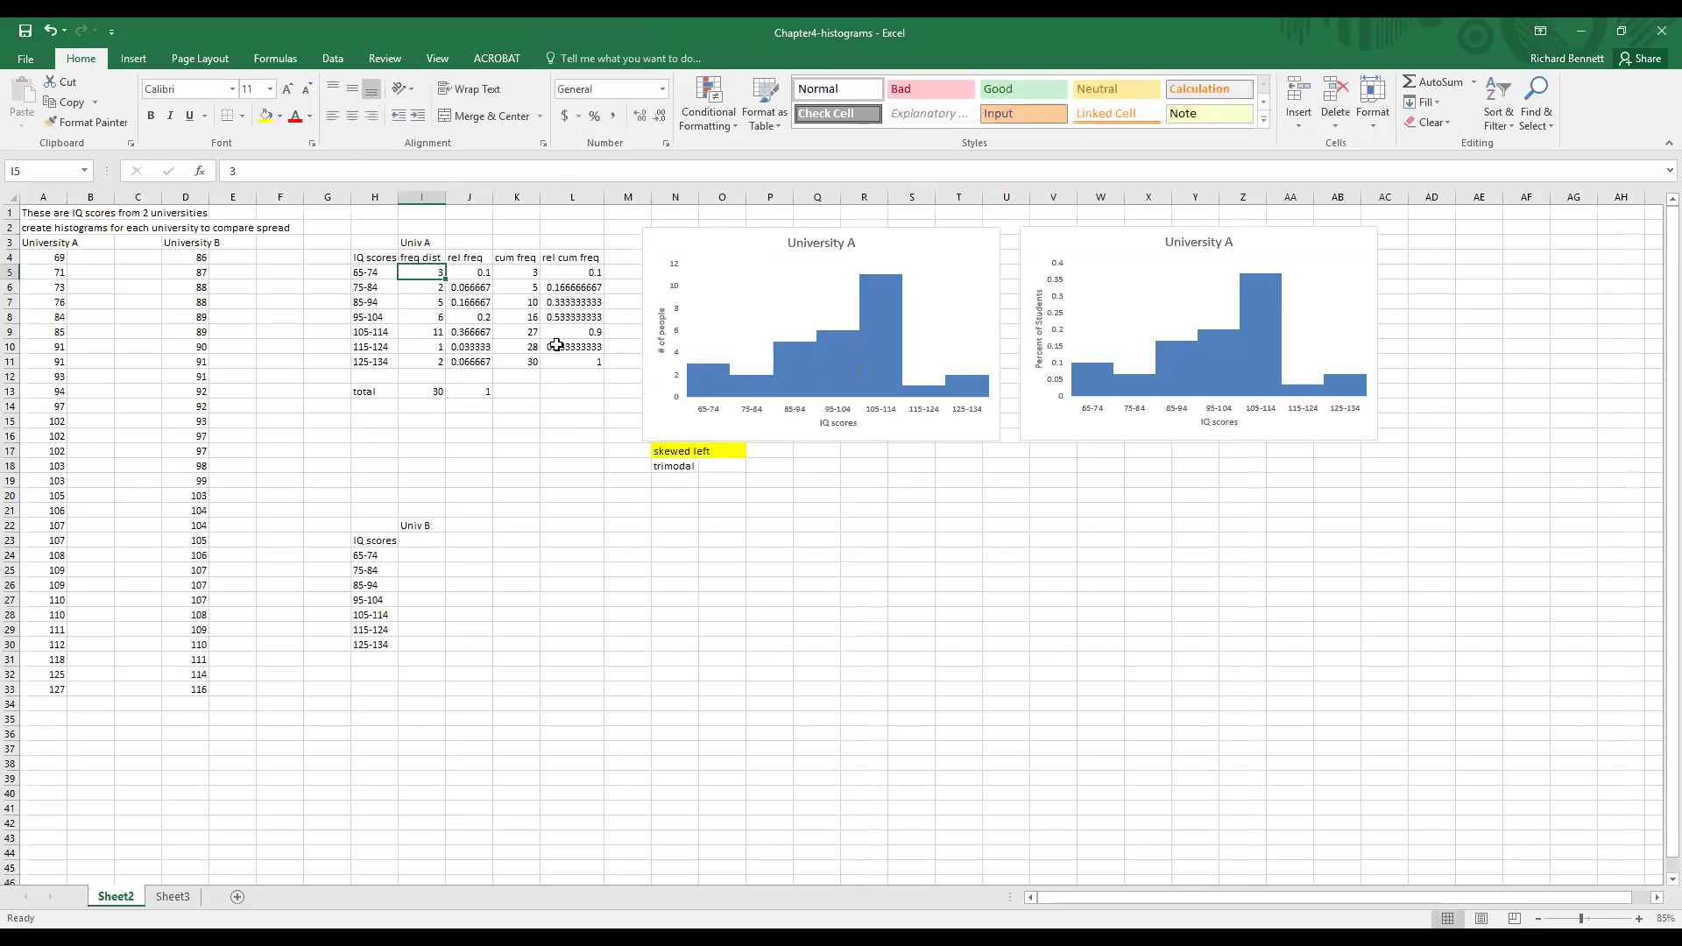
pyautogui.write('8')
pyautogui.press('Return')
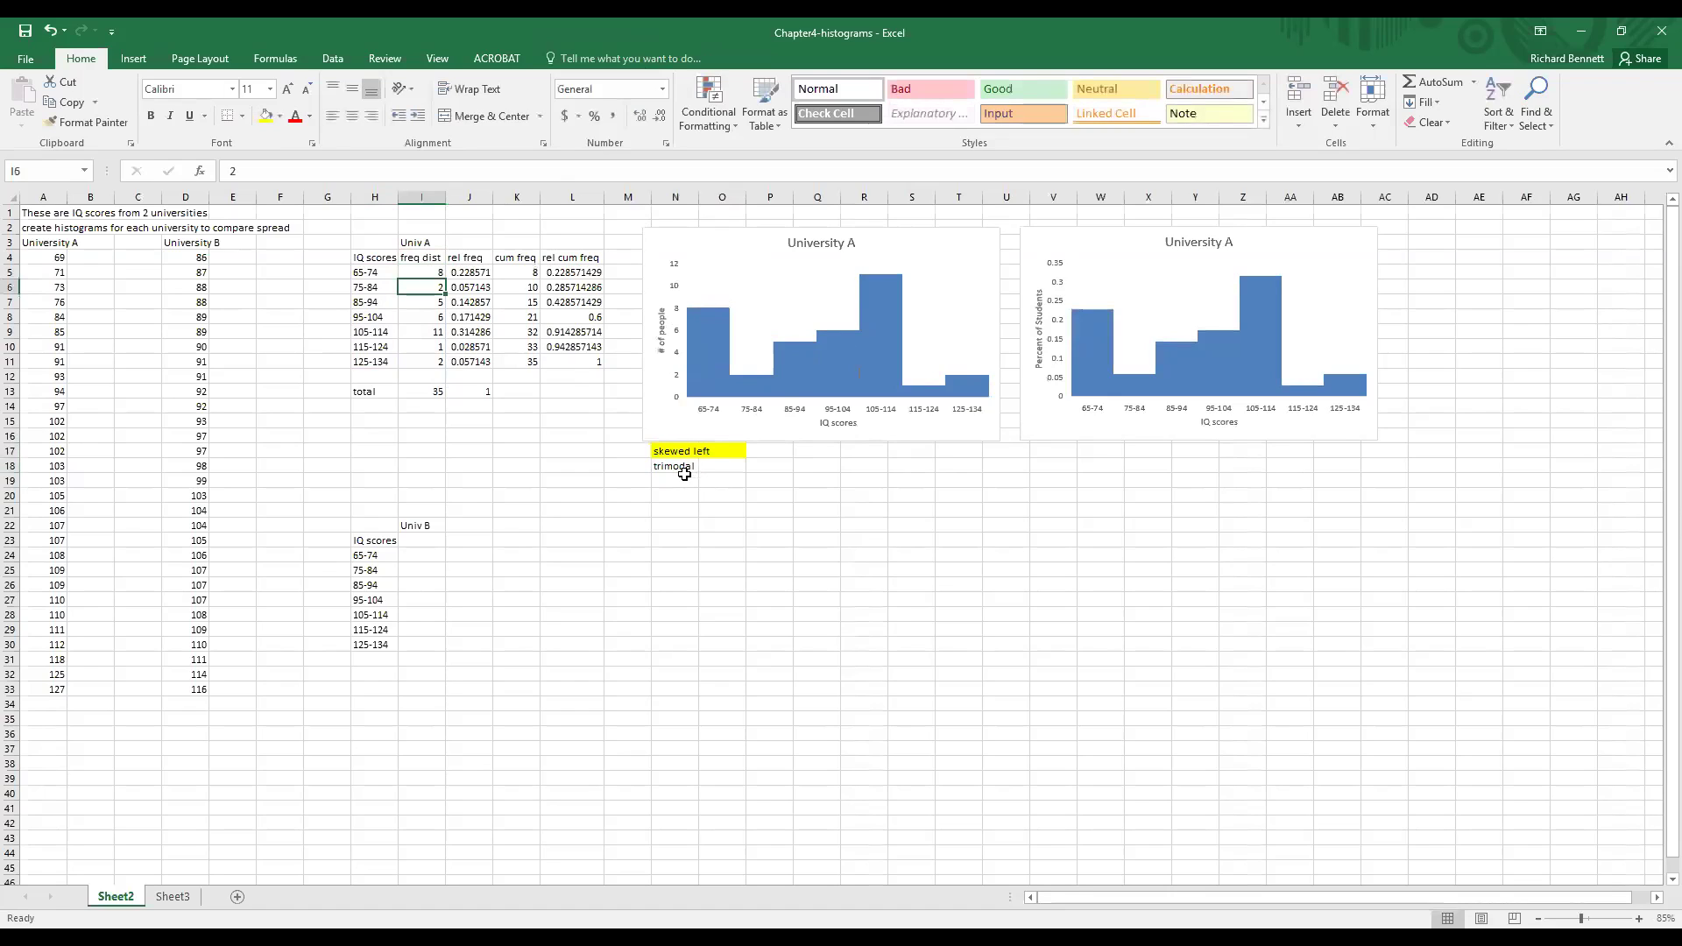
pyautogui.hotkey('ctrl', 'z')
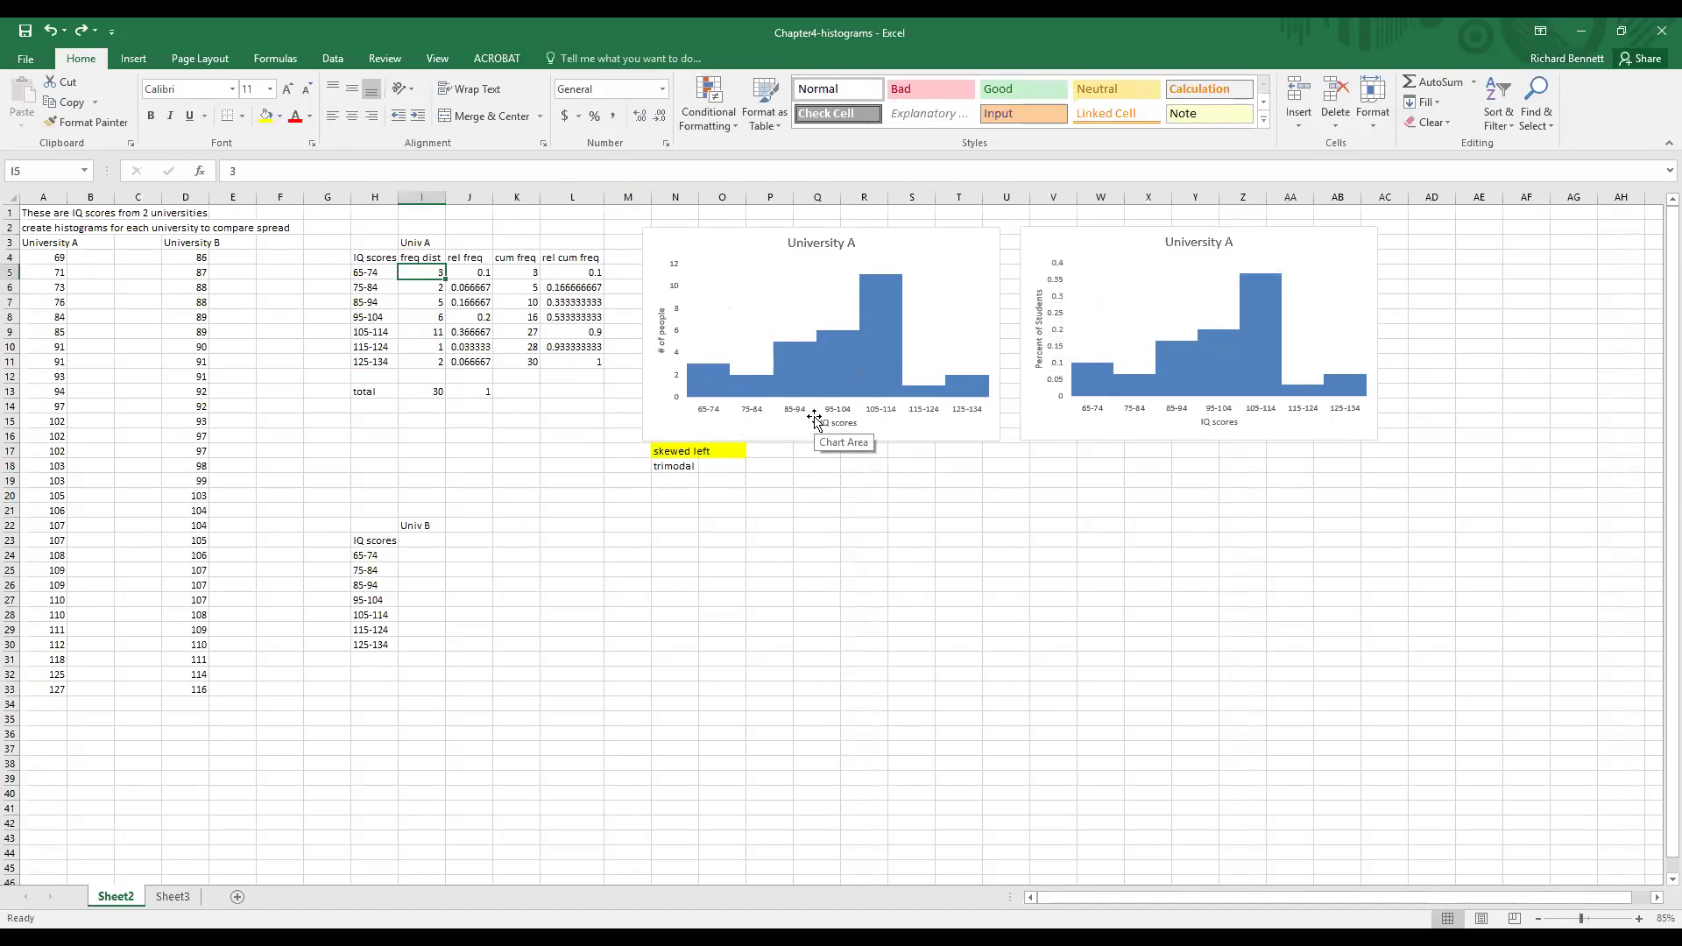
# Replace the "trimodal" note in N18 with a list in N18:N21: "skewed right", "bimodal", "normal (bell shaped)" and "uniform"
pyautogui.click(668, 469)
pyautogui.press('Delete')
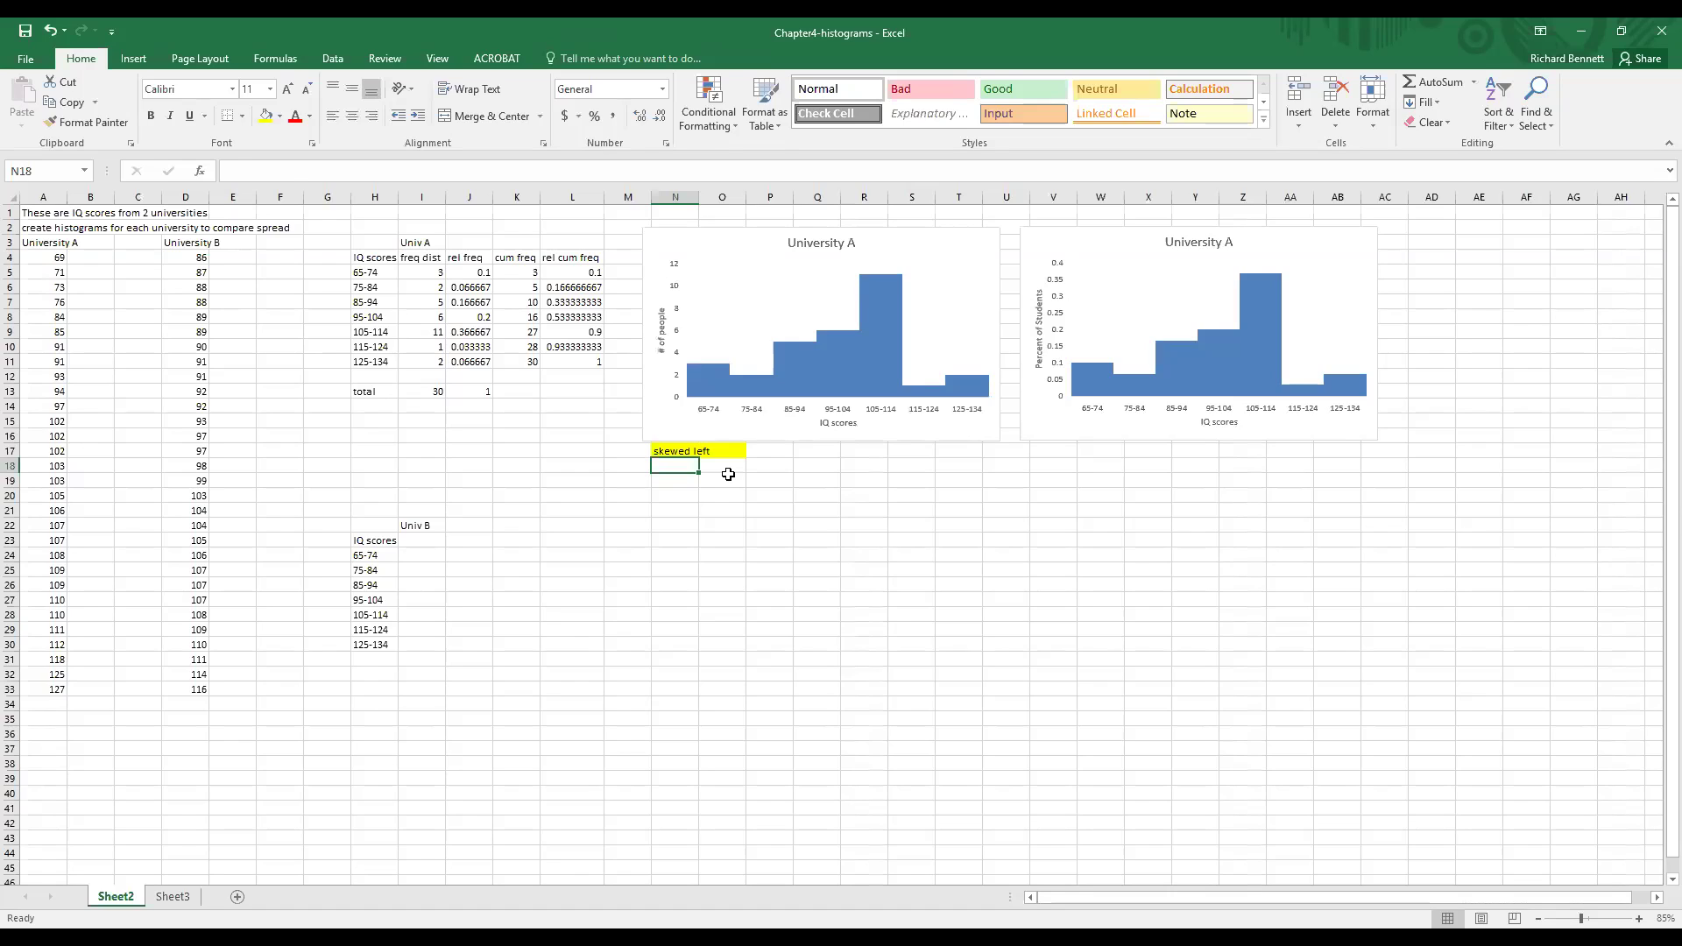
pyautogui.write('skewed right')
pyautogui.press('Return')
pyautogui.write('bimodal')
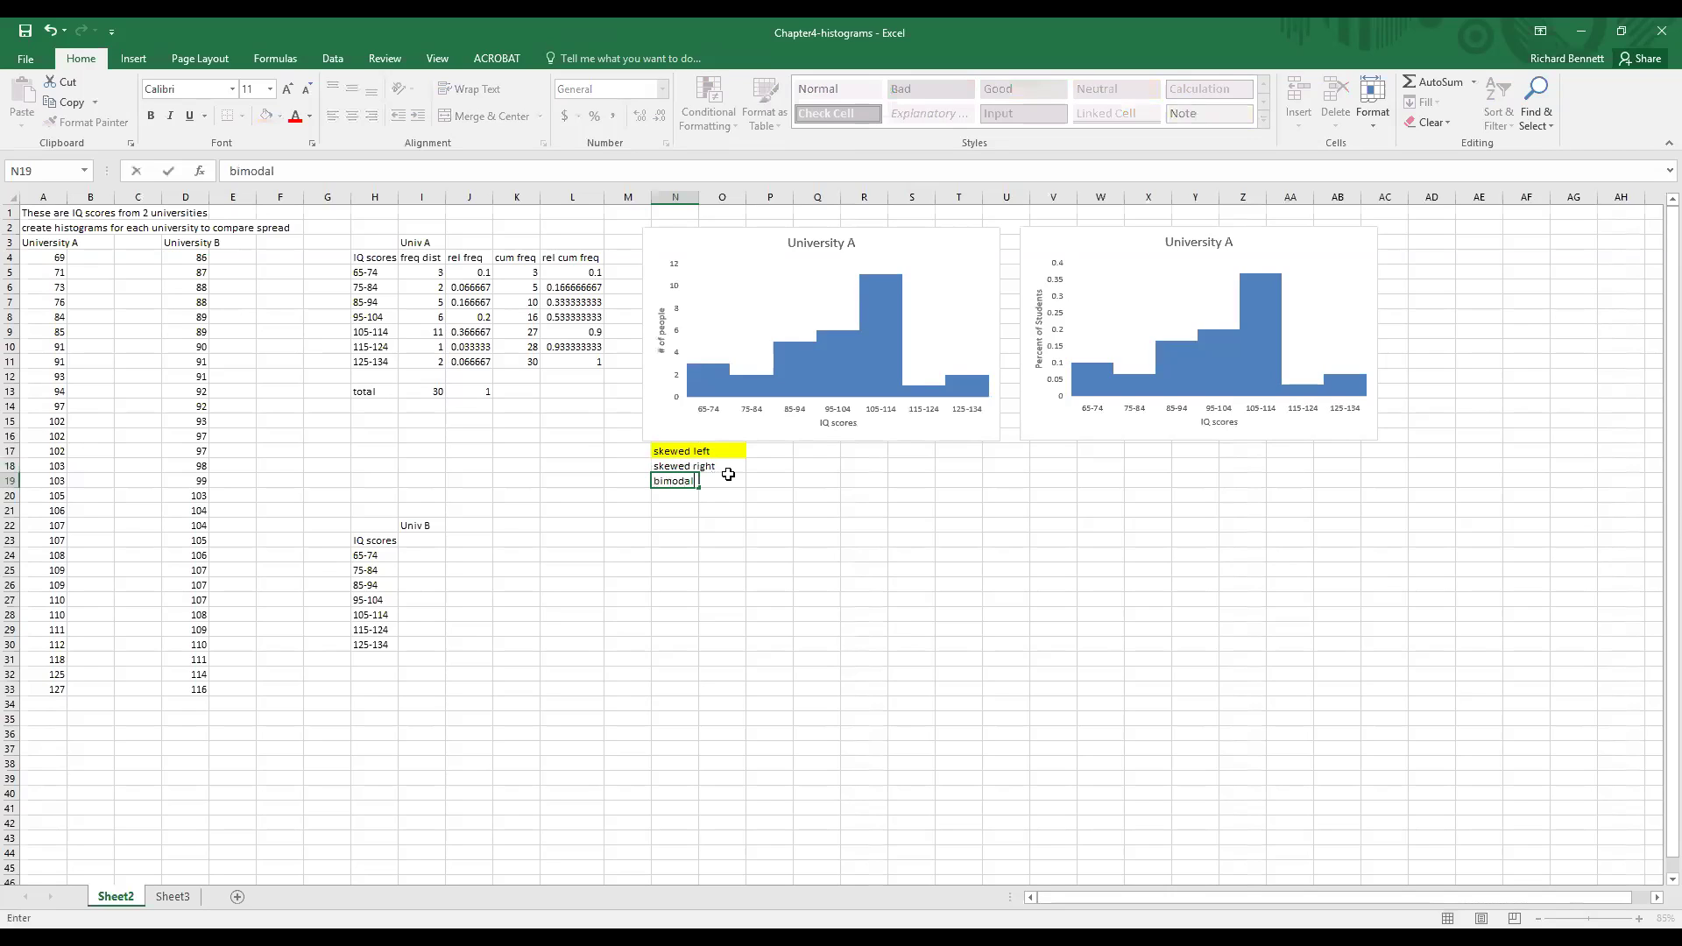
pyautogui.press('Return')
pyautogui.write('normal (bell shaped')
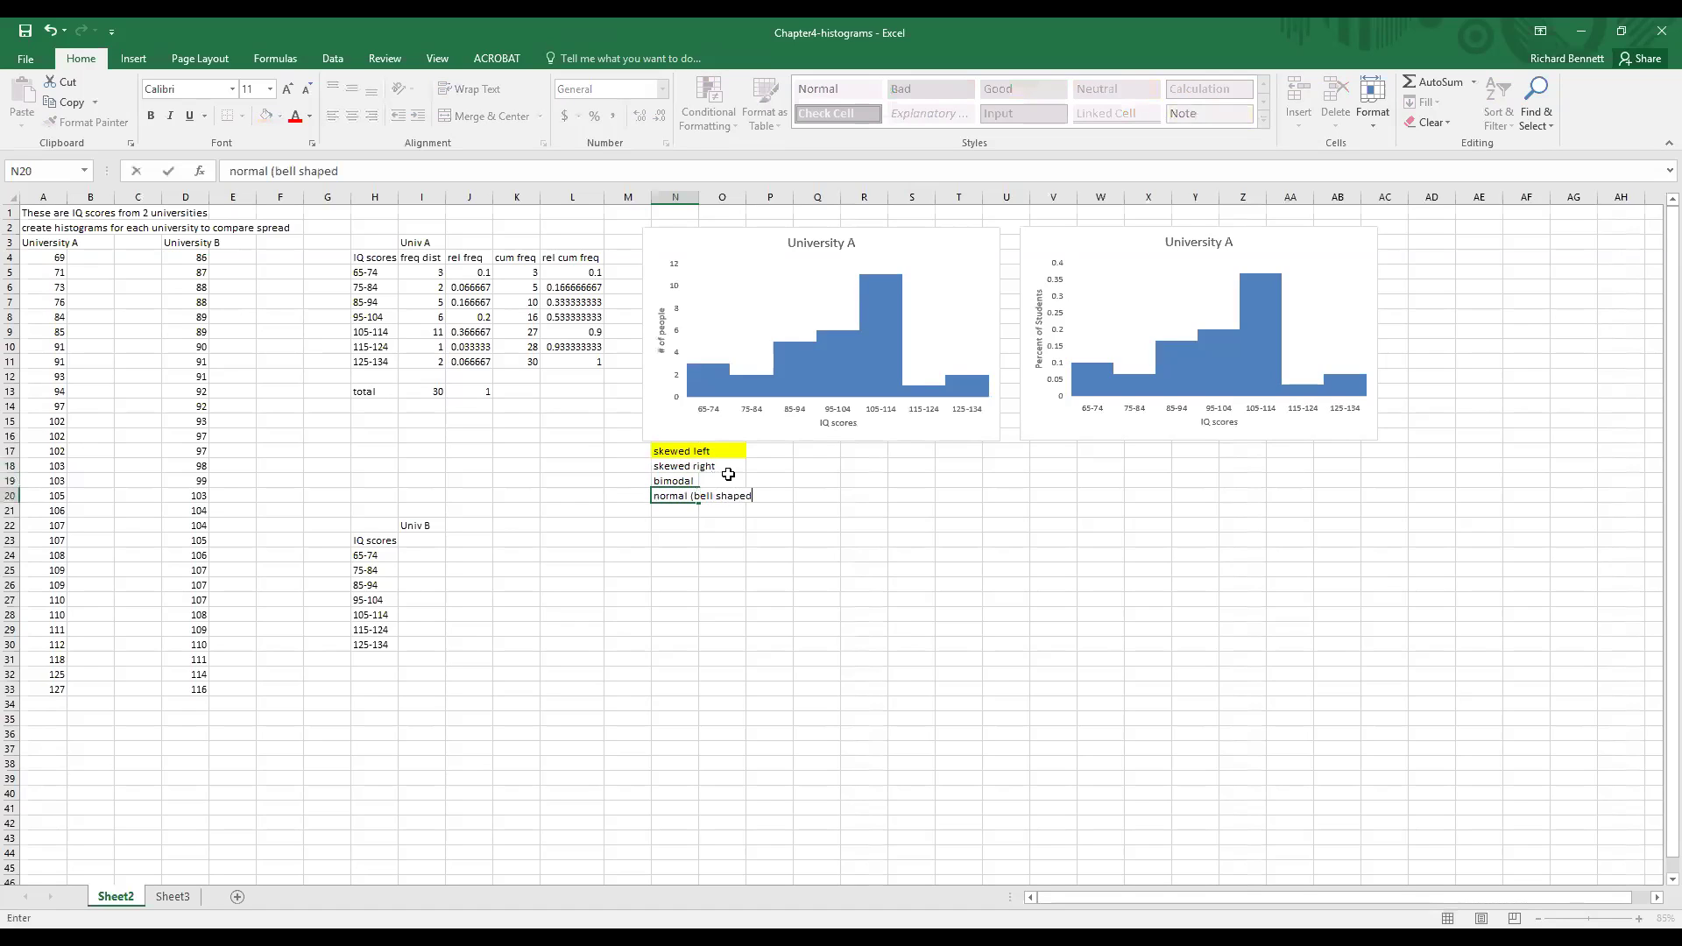
pyautogui.press('Return')
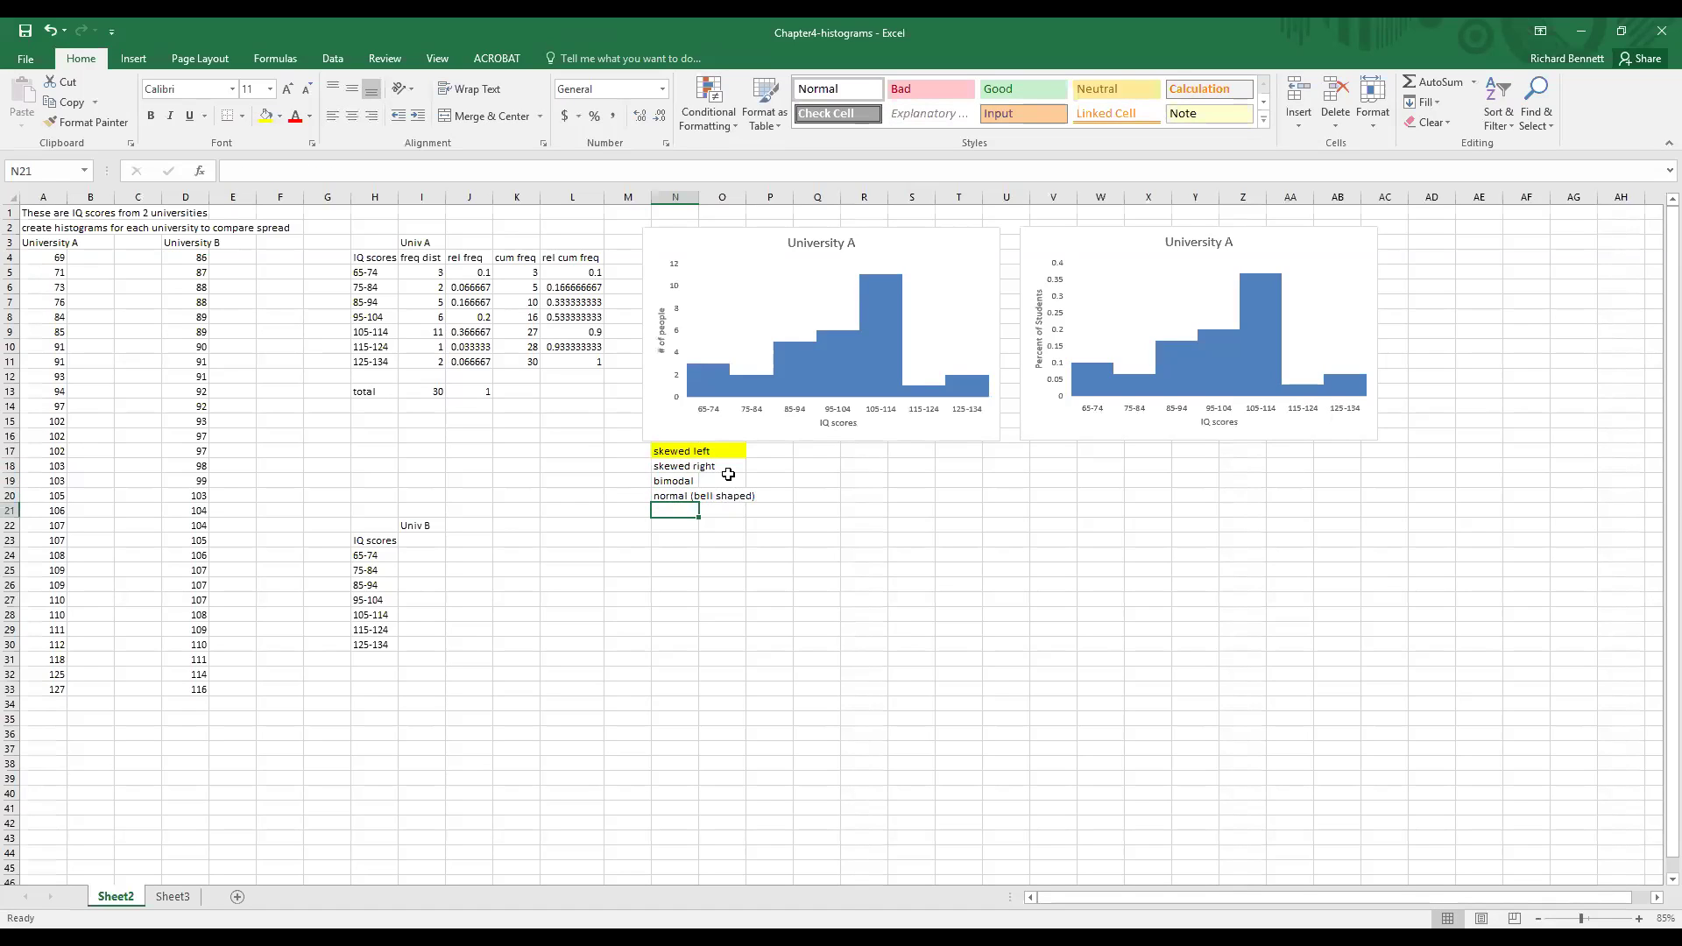
pyautogui.write('uniform')
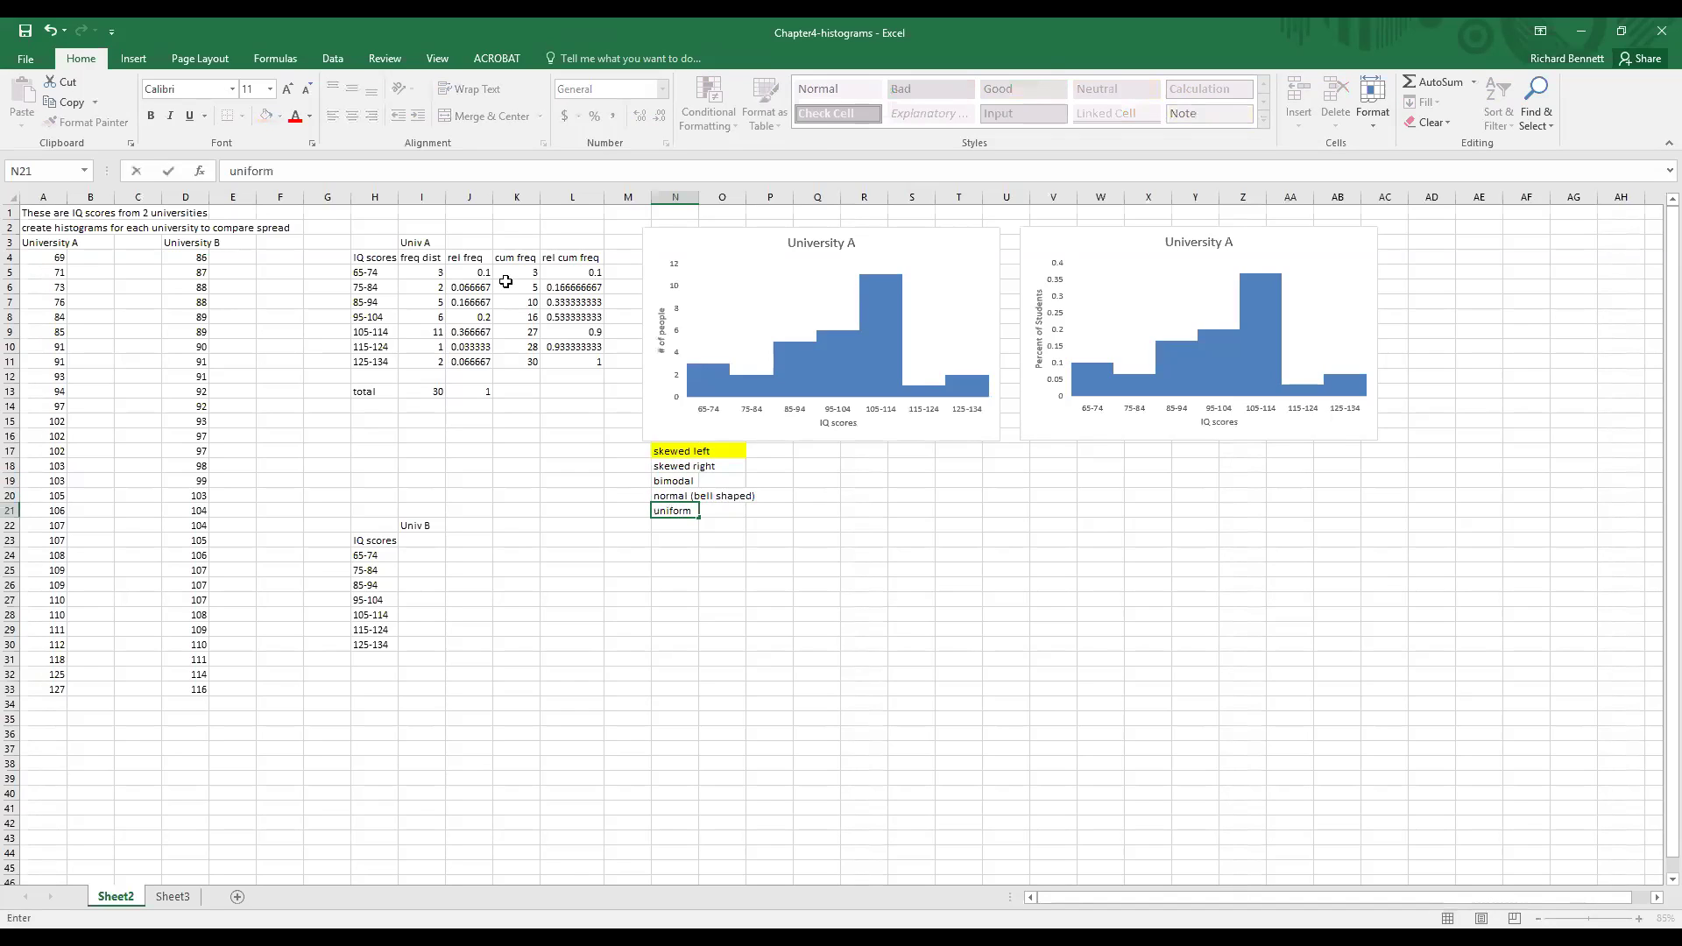
# Try a frequency of 3 for every University A score group in I5:I11 to demonstrate a uniform distribution
pyautogui.click(442, 276)
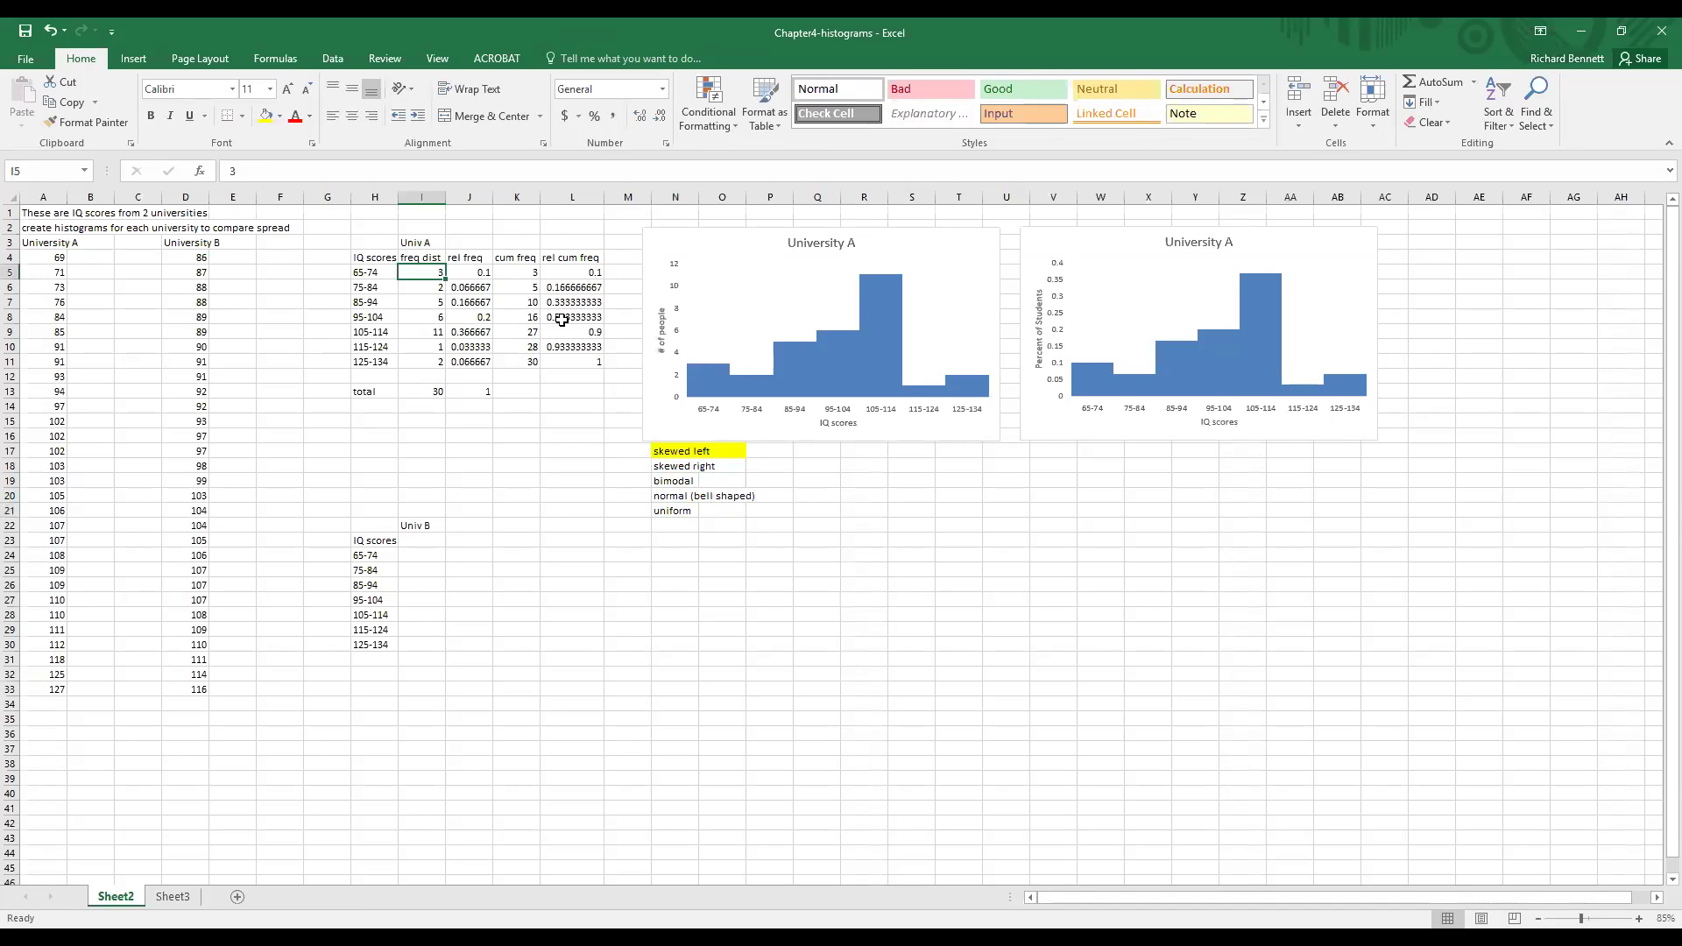
pyautogui.press('Down')
pyautogui.press('Down')
pyautogui.press('Up')
pyautogui.press('Up')
pyautogui.press('Up')
pyautogui.press('Down')
pyautogui.write('3 3 3 3 3 3 3 3')
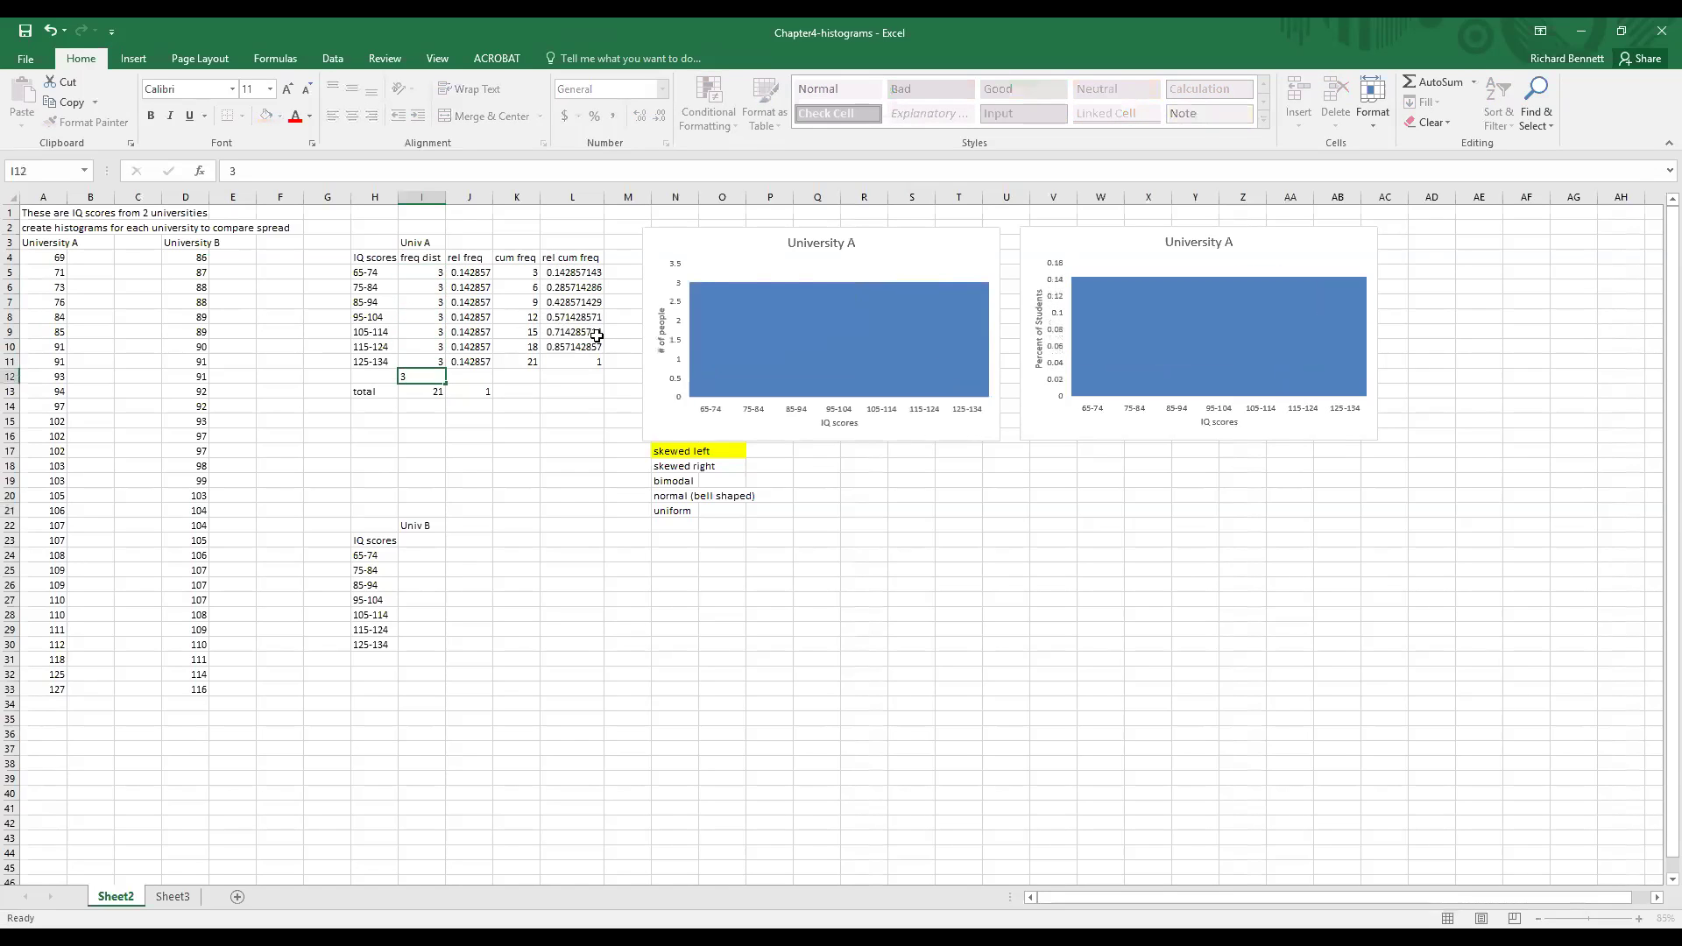
pyautogui.press('Escape')
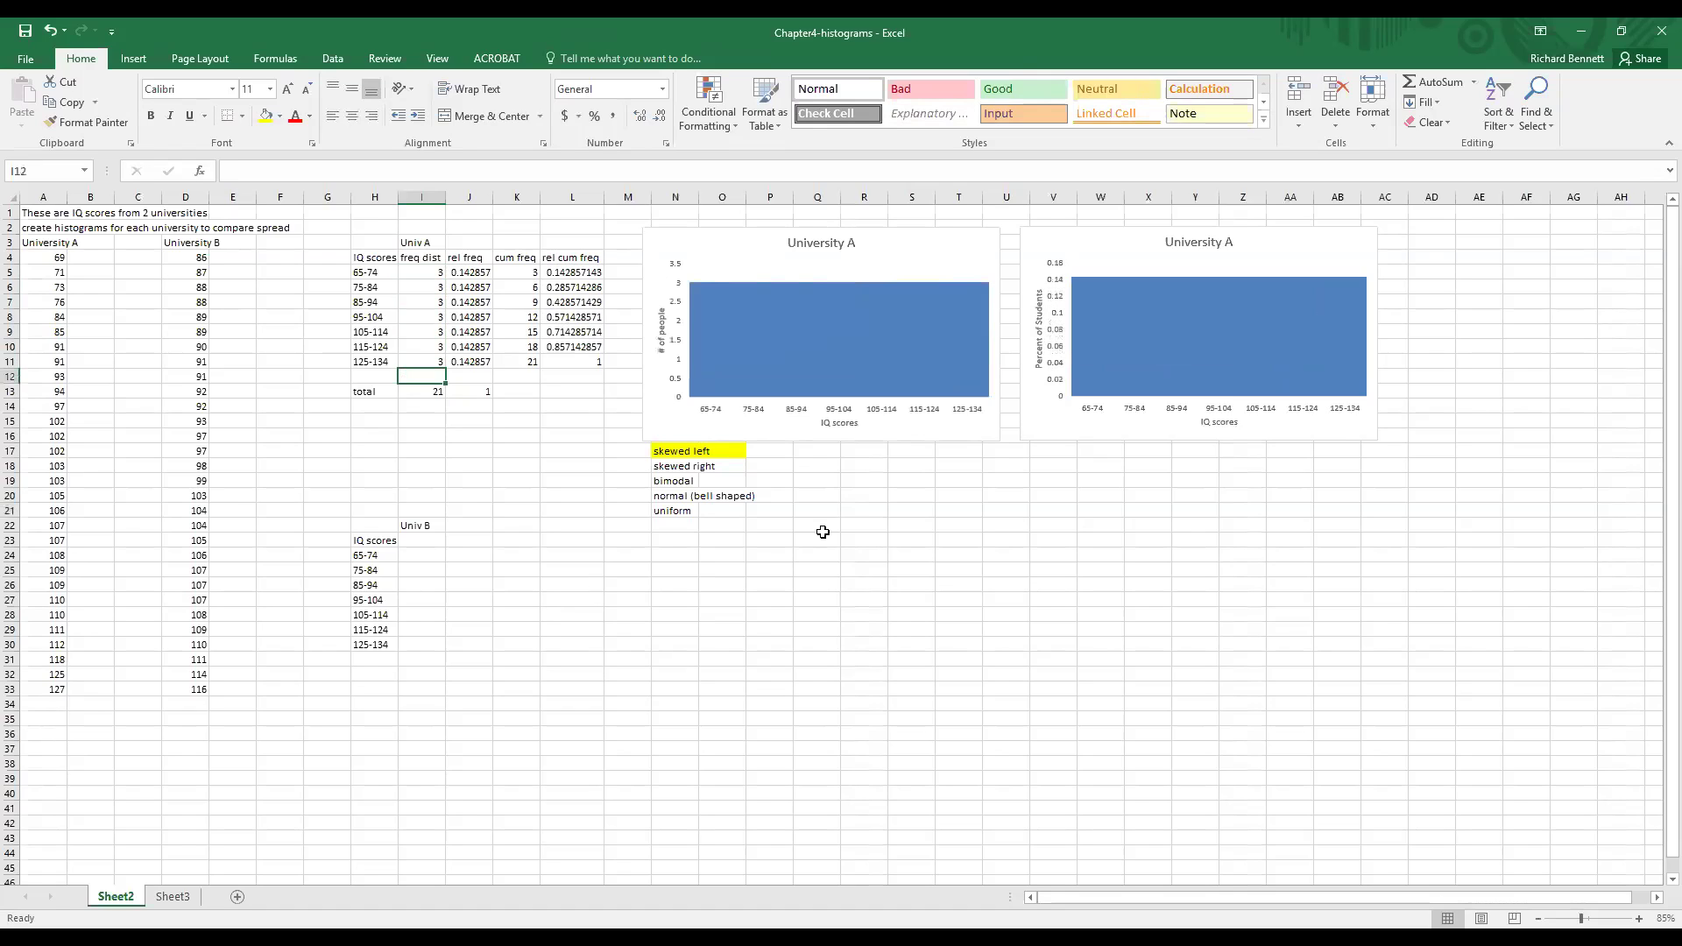
pyautogui.click(725, 508)
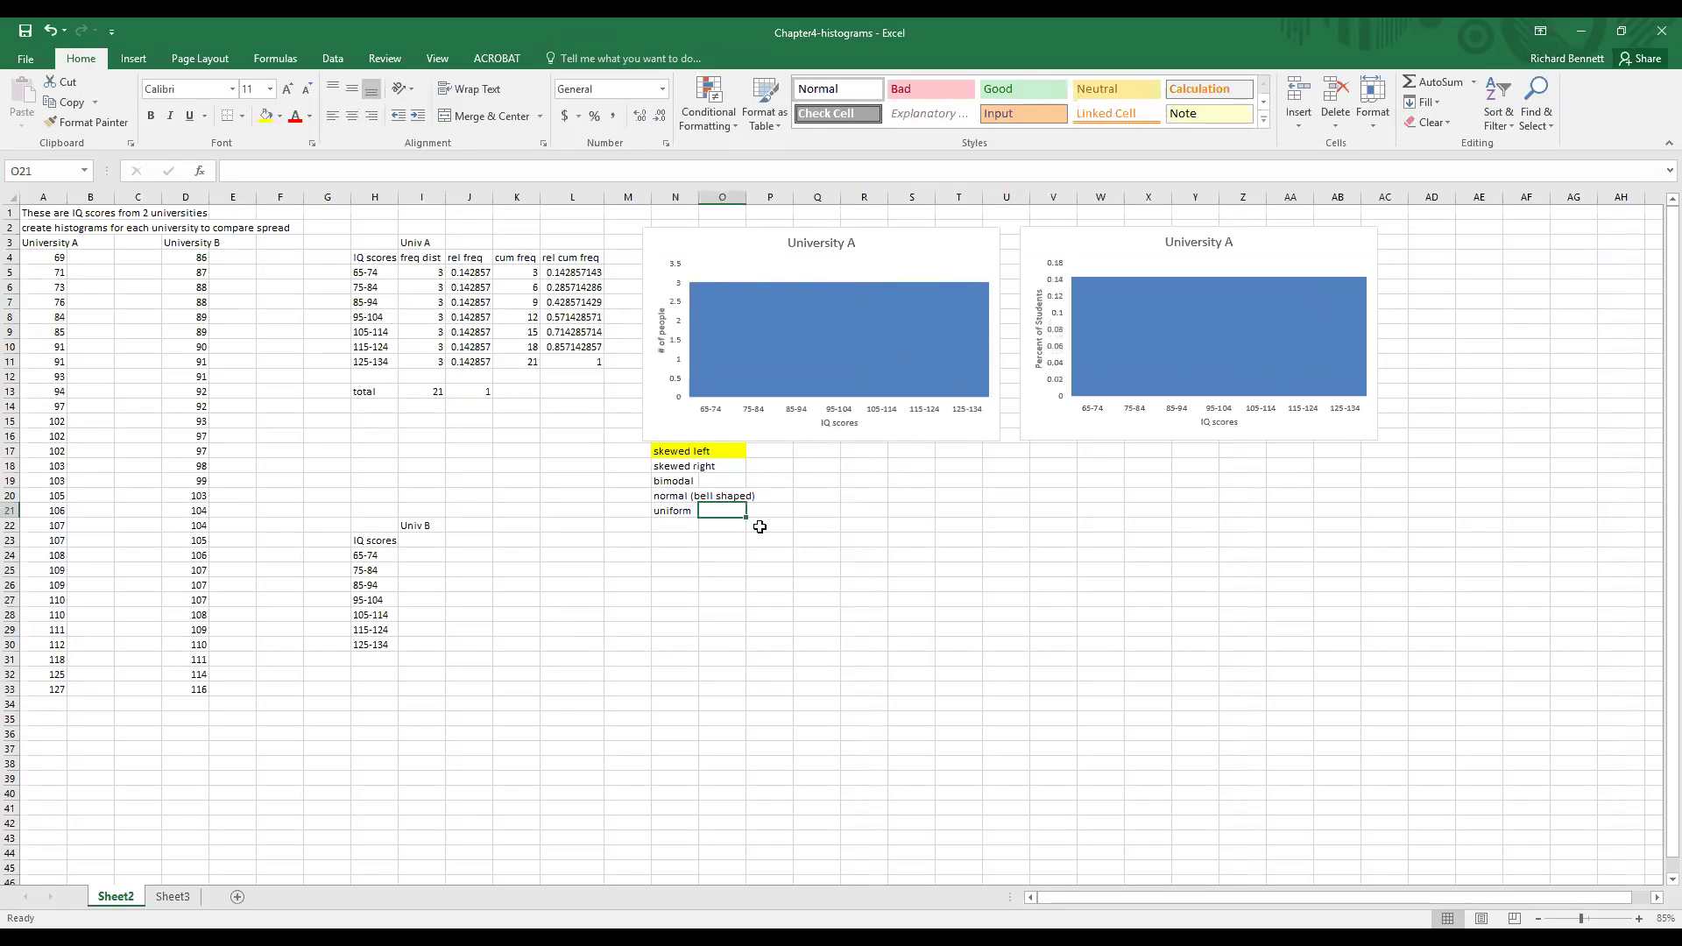
# Try a frequency of 4 for the 105-114 group in I9 and the 85-94 group in I7, and undo both changes
pyautogui.click(434, 336)
pyautogui.write('4')
pyautogui.press('Return')
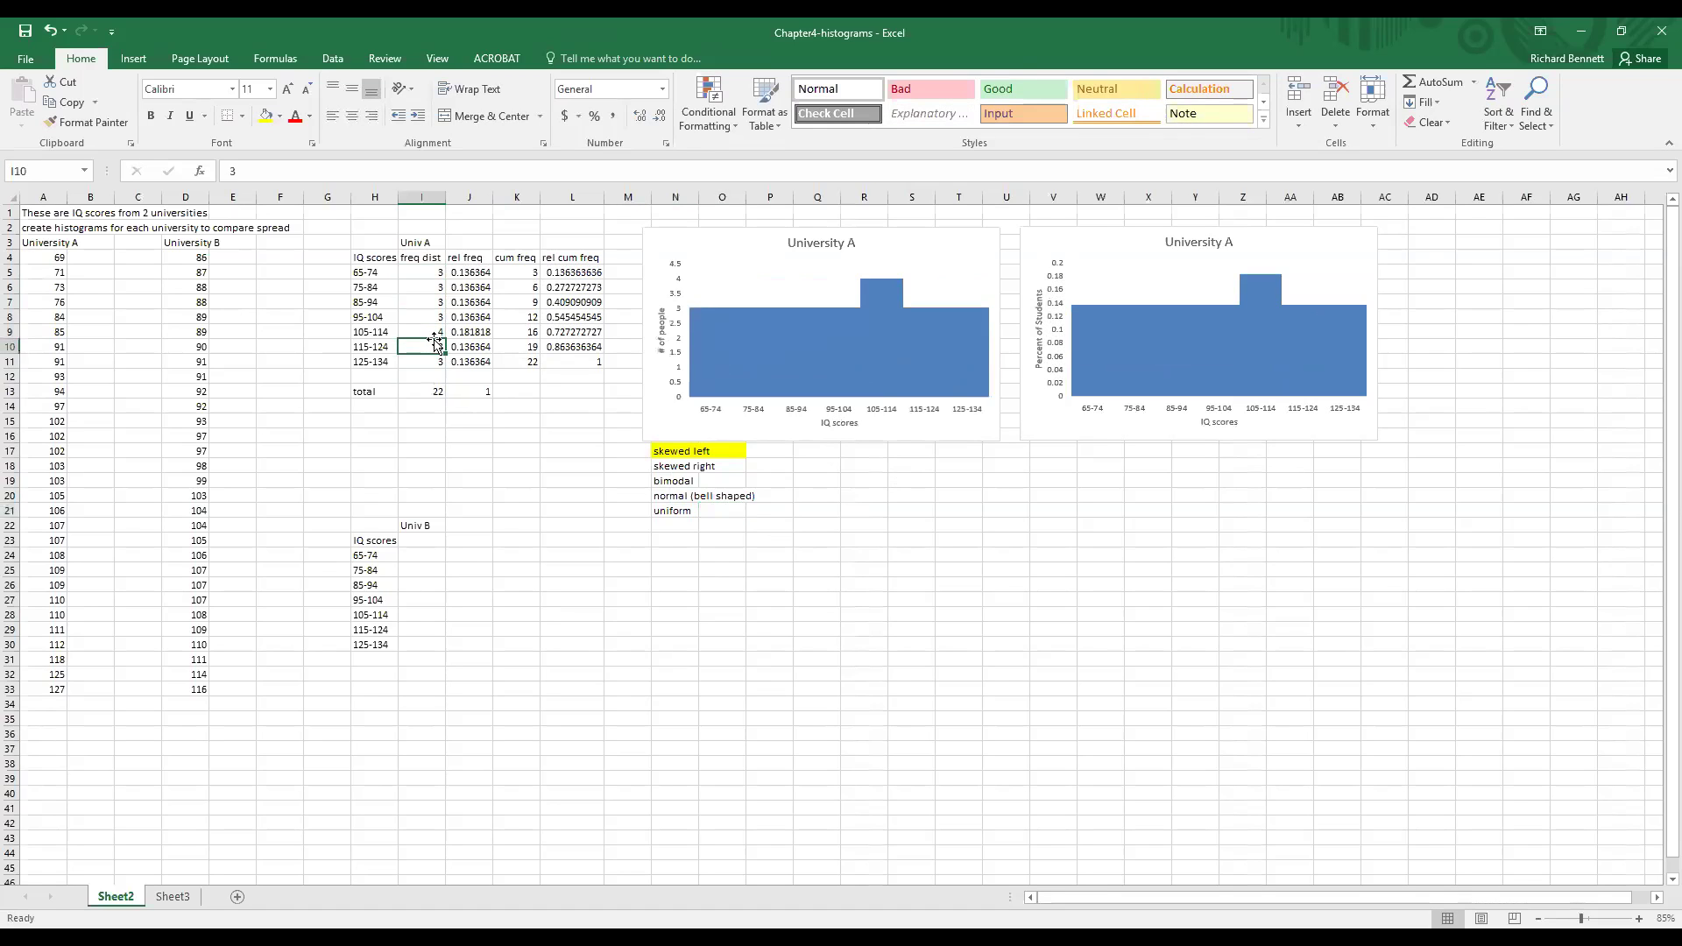
pyautogui.click(430, 312)
pyautogui.press('Up')
pyautogui.write('4')
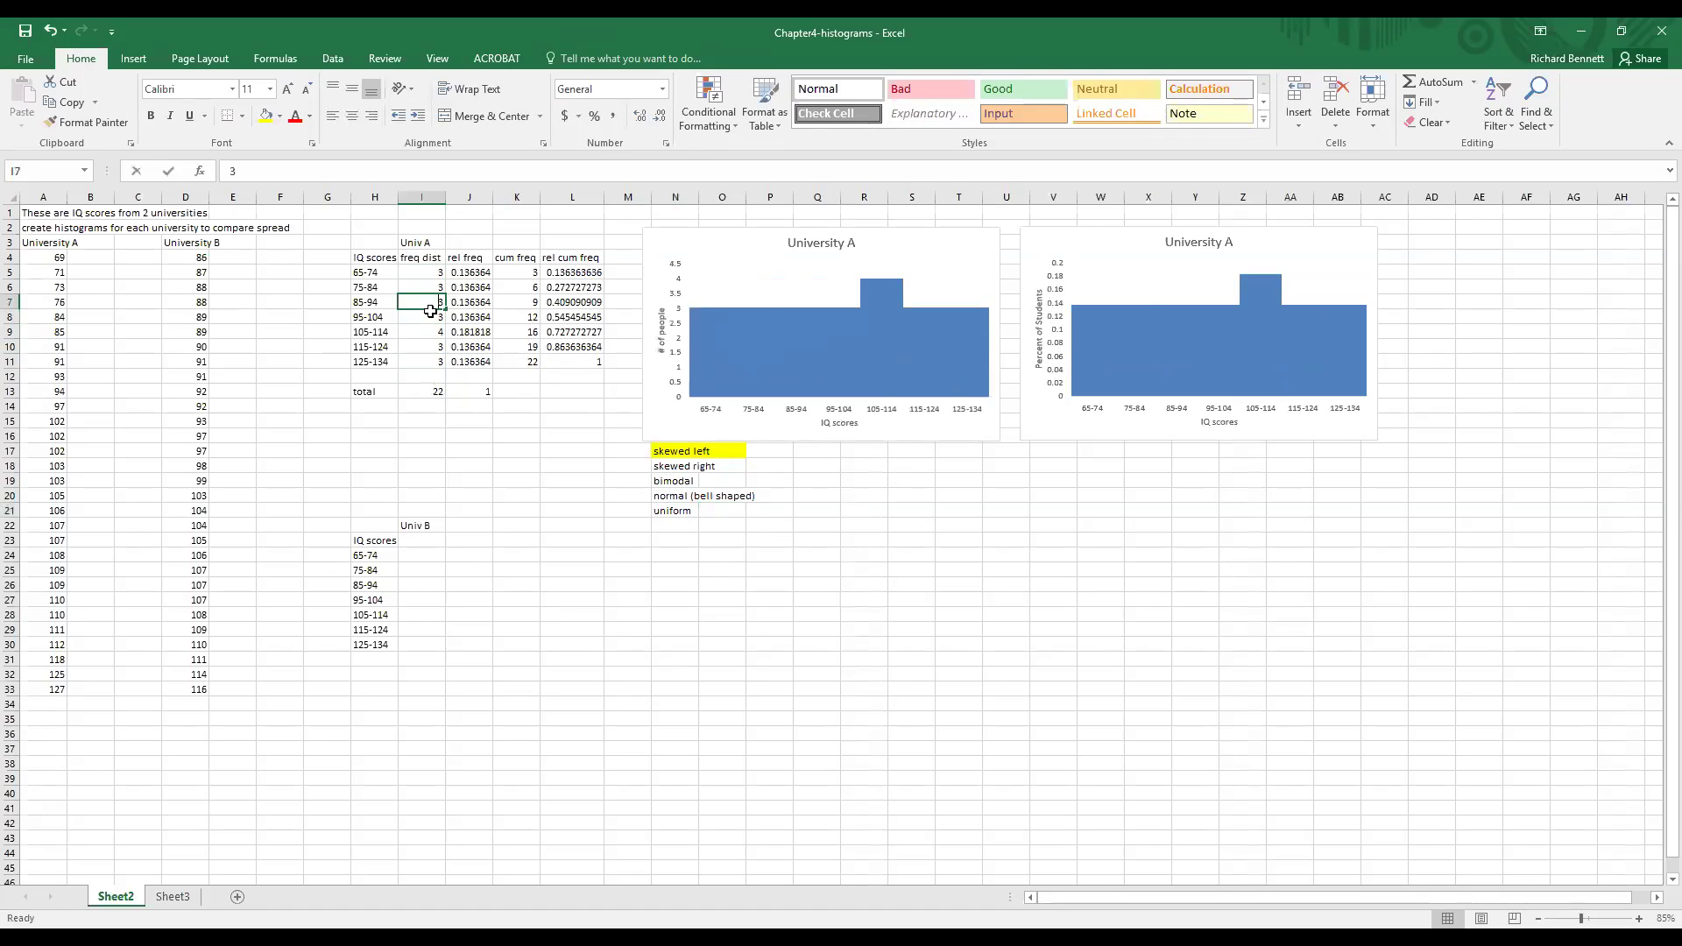
pyautogui.press('Return')
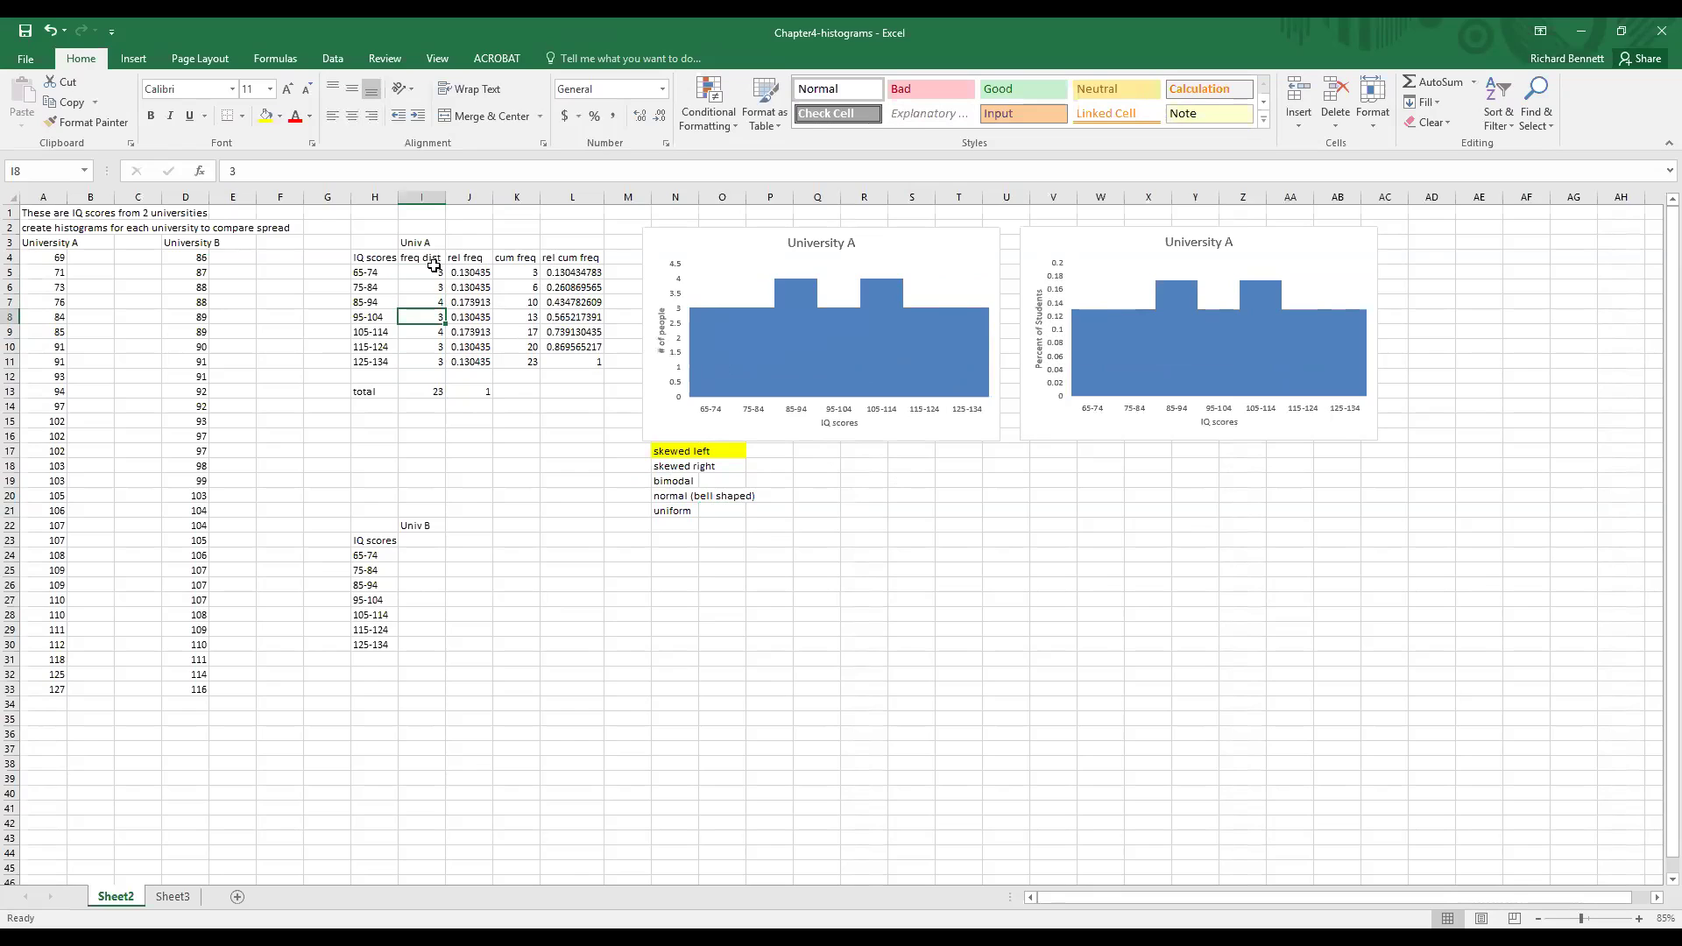
pyautogui.hotkey('ctrl', 'z')
pyautogui.hotkey('ctrl', 'z')
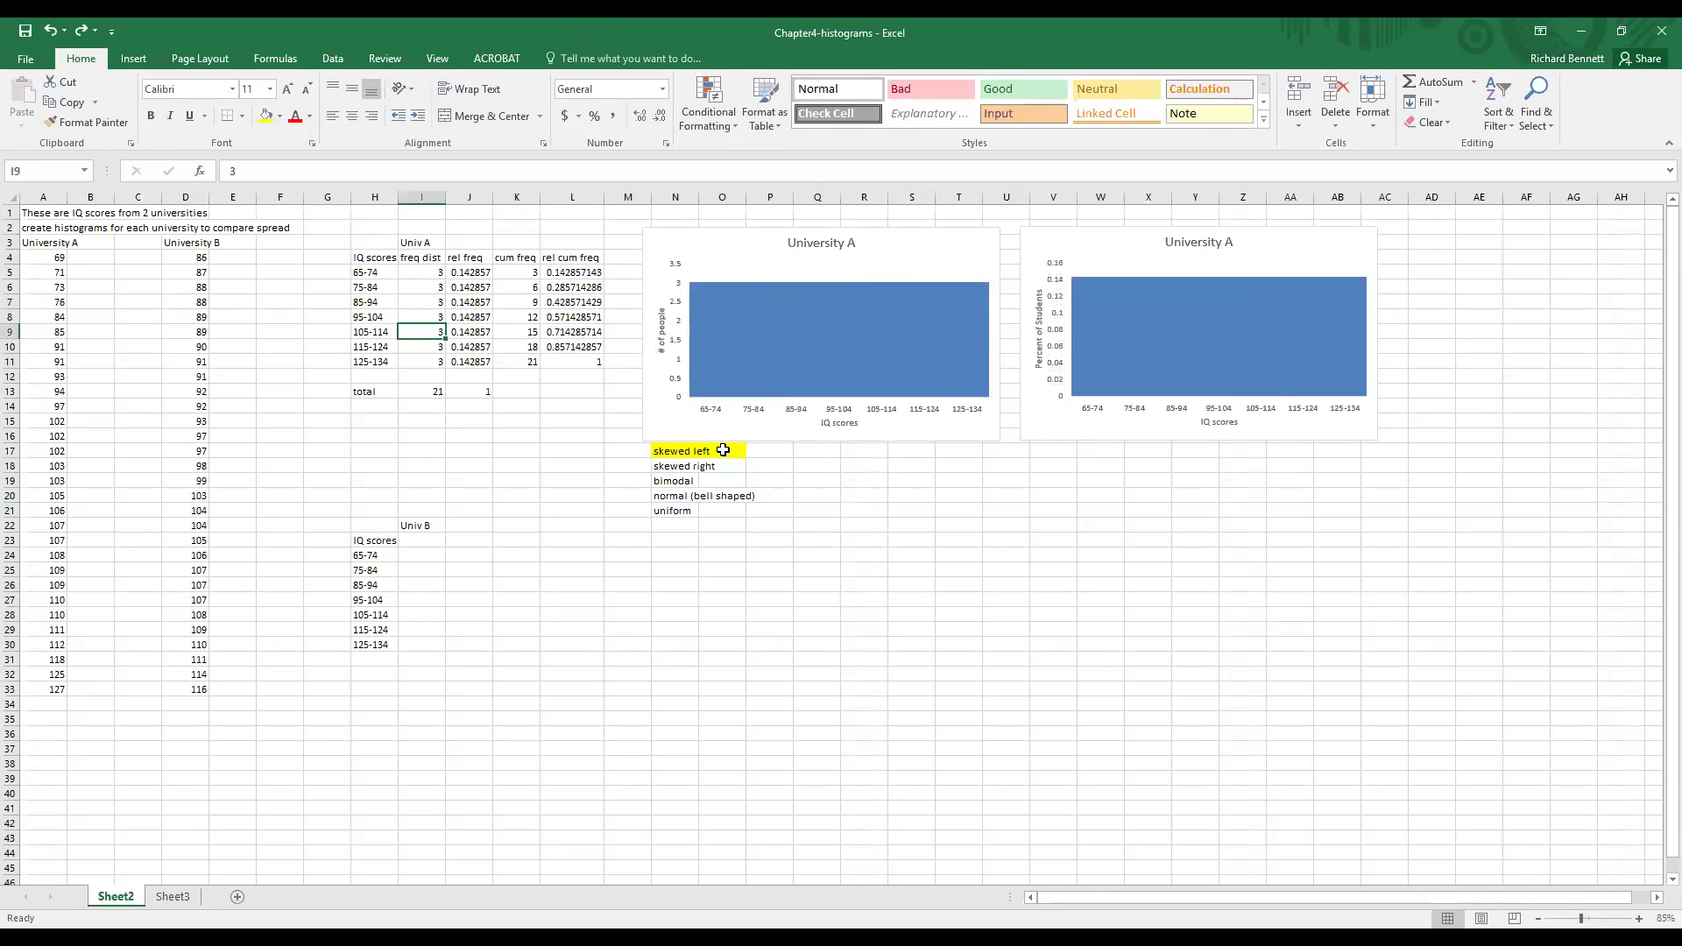
# Undo the trial frequencies of 3 in University A's freq dist column
pyautogui.hotkey('ctrl', 'z')
pyautogui.hotkey('ctrl', 'z')
pyautogui.hotkey('ctrl', 'z')
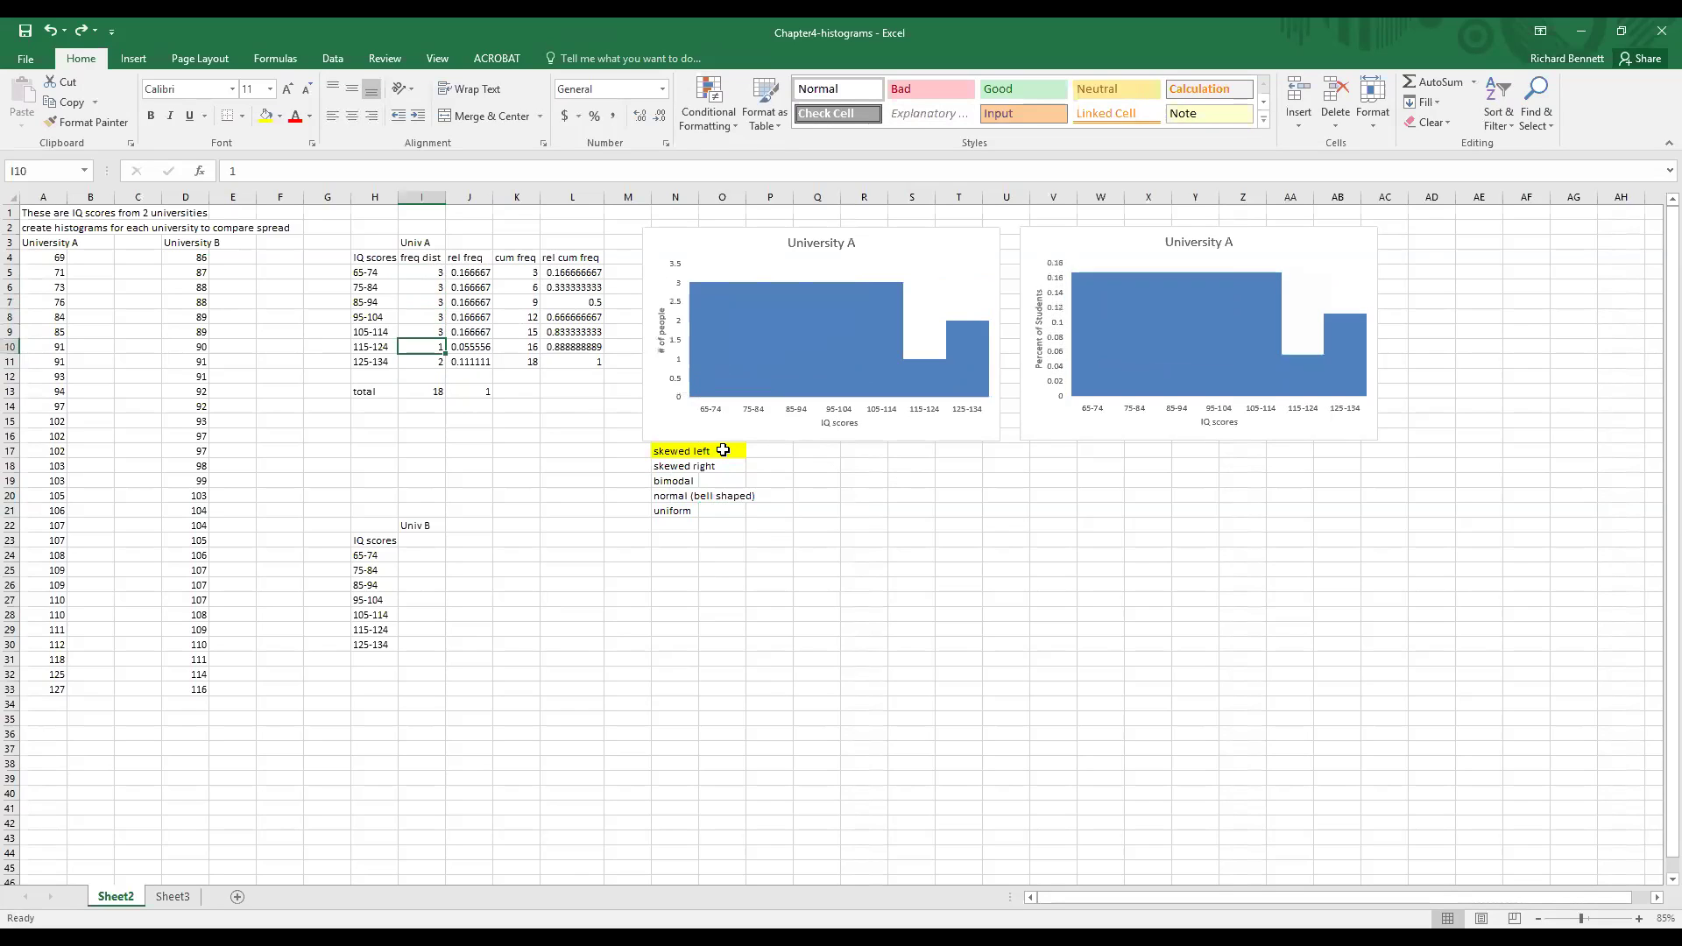
pyautogui.hotkey('ctrl', 'z')
pyautogui.hotkey('ctrl', 'z')
pyautogui.hotkey('ctrl', 'z')
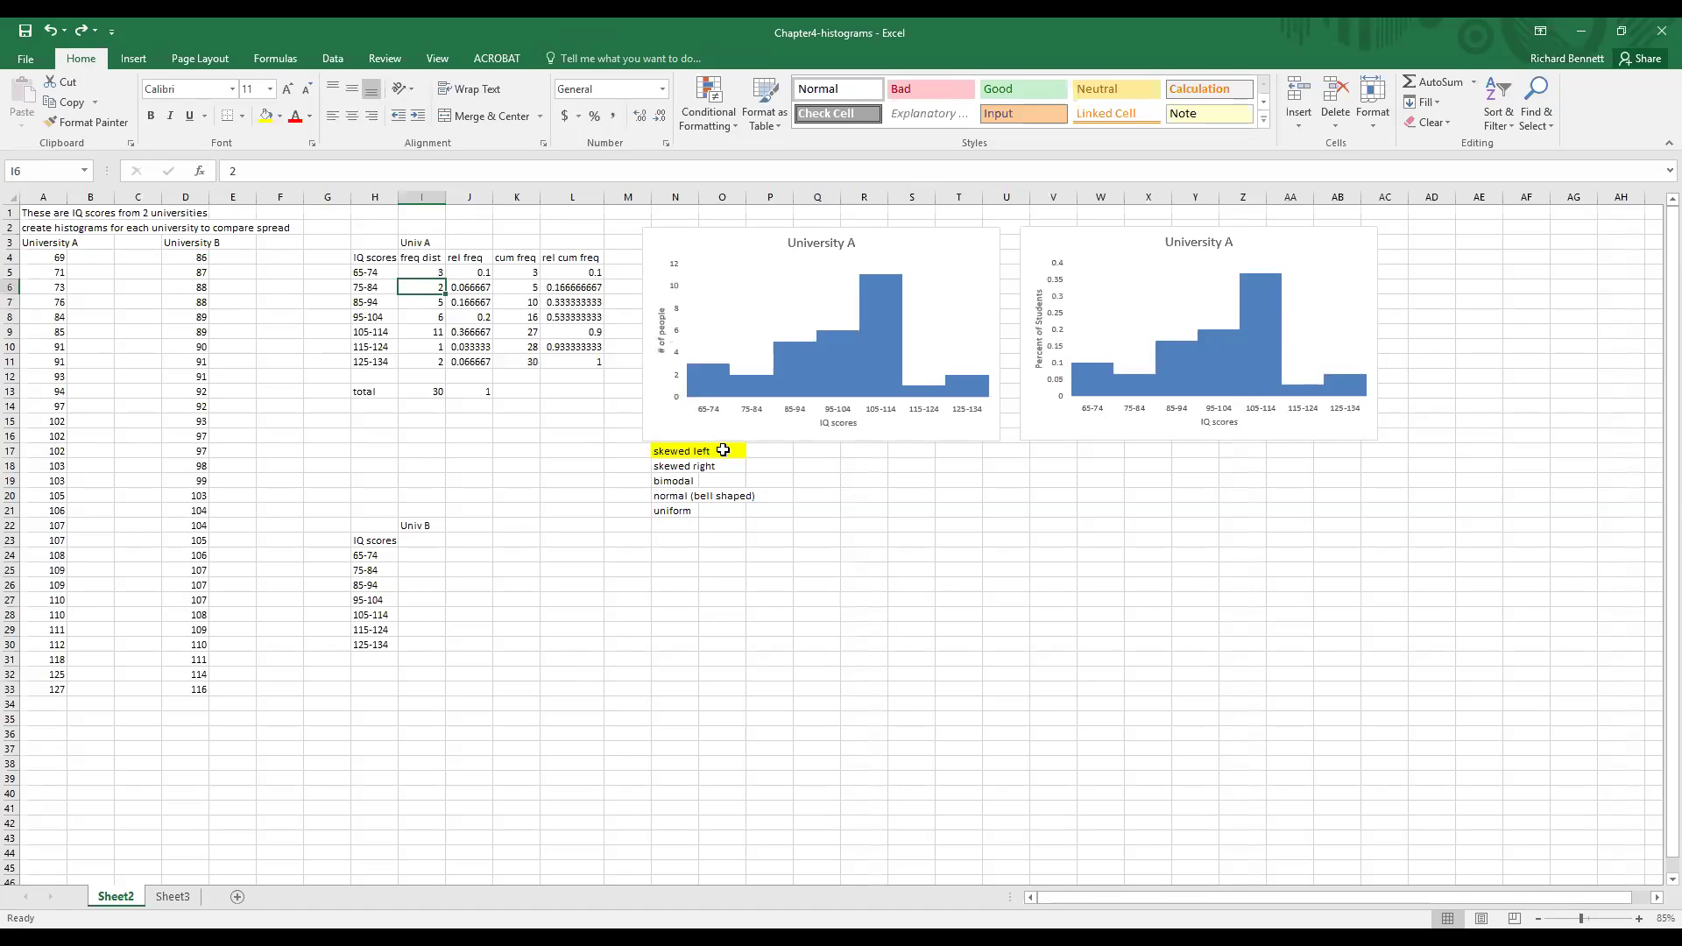
# Clear the distribution shape notes in N18:O22 below "skewed left"
pyautogui.moveTo(670, 462); pyautogui.dragTo(710, 520)
pyautogui.press('Delete')
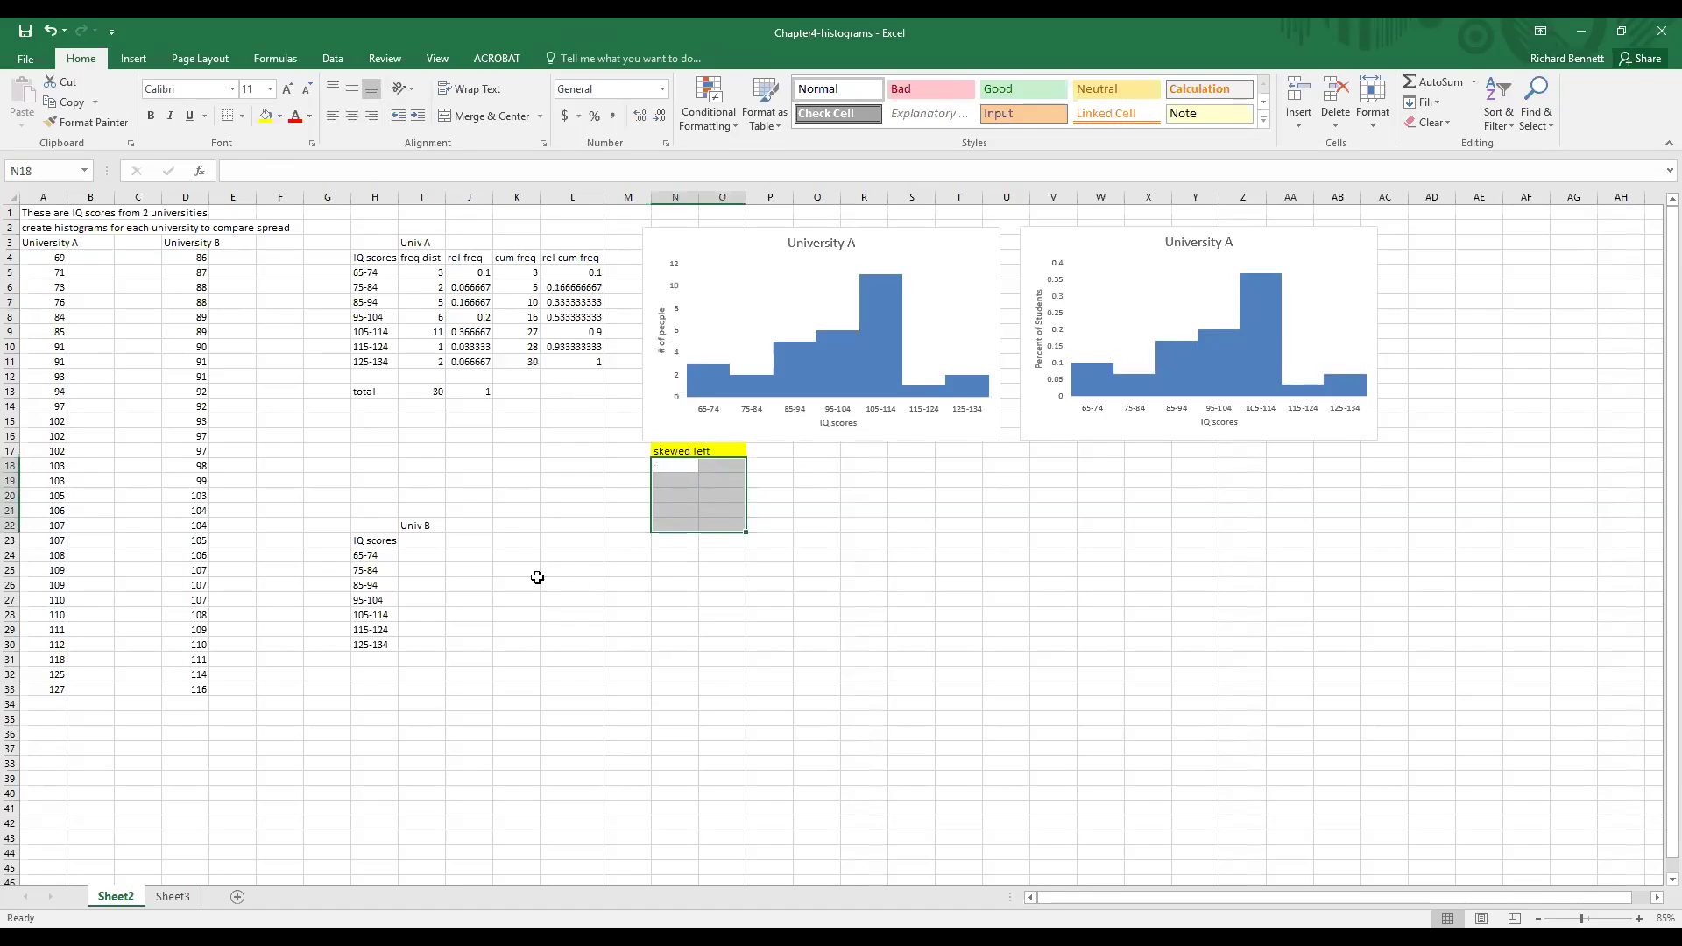
# Add the header "freq dist" in I23 of the Univ B table and enter 0 for the 65-74 and 75-84 groups
pyautogui.click(431, 541)
pyautogui.write('freq dist')
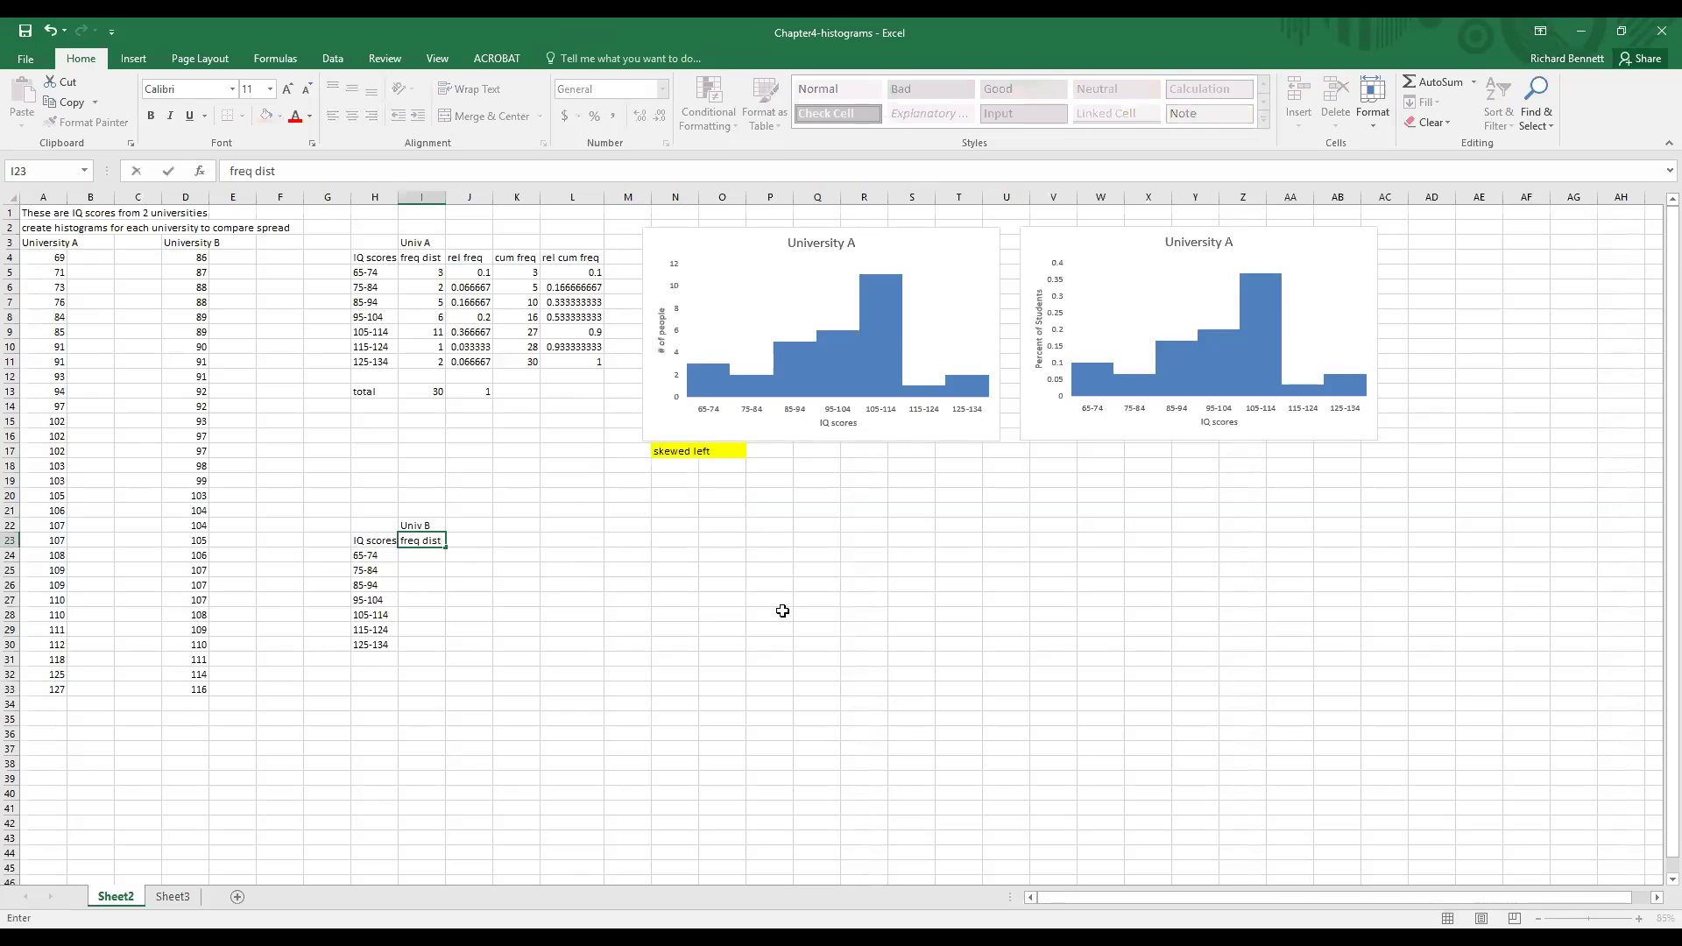
pyautogui.press('Return')
pyautogui.write('0')
pyautogui.press('Return')
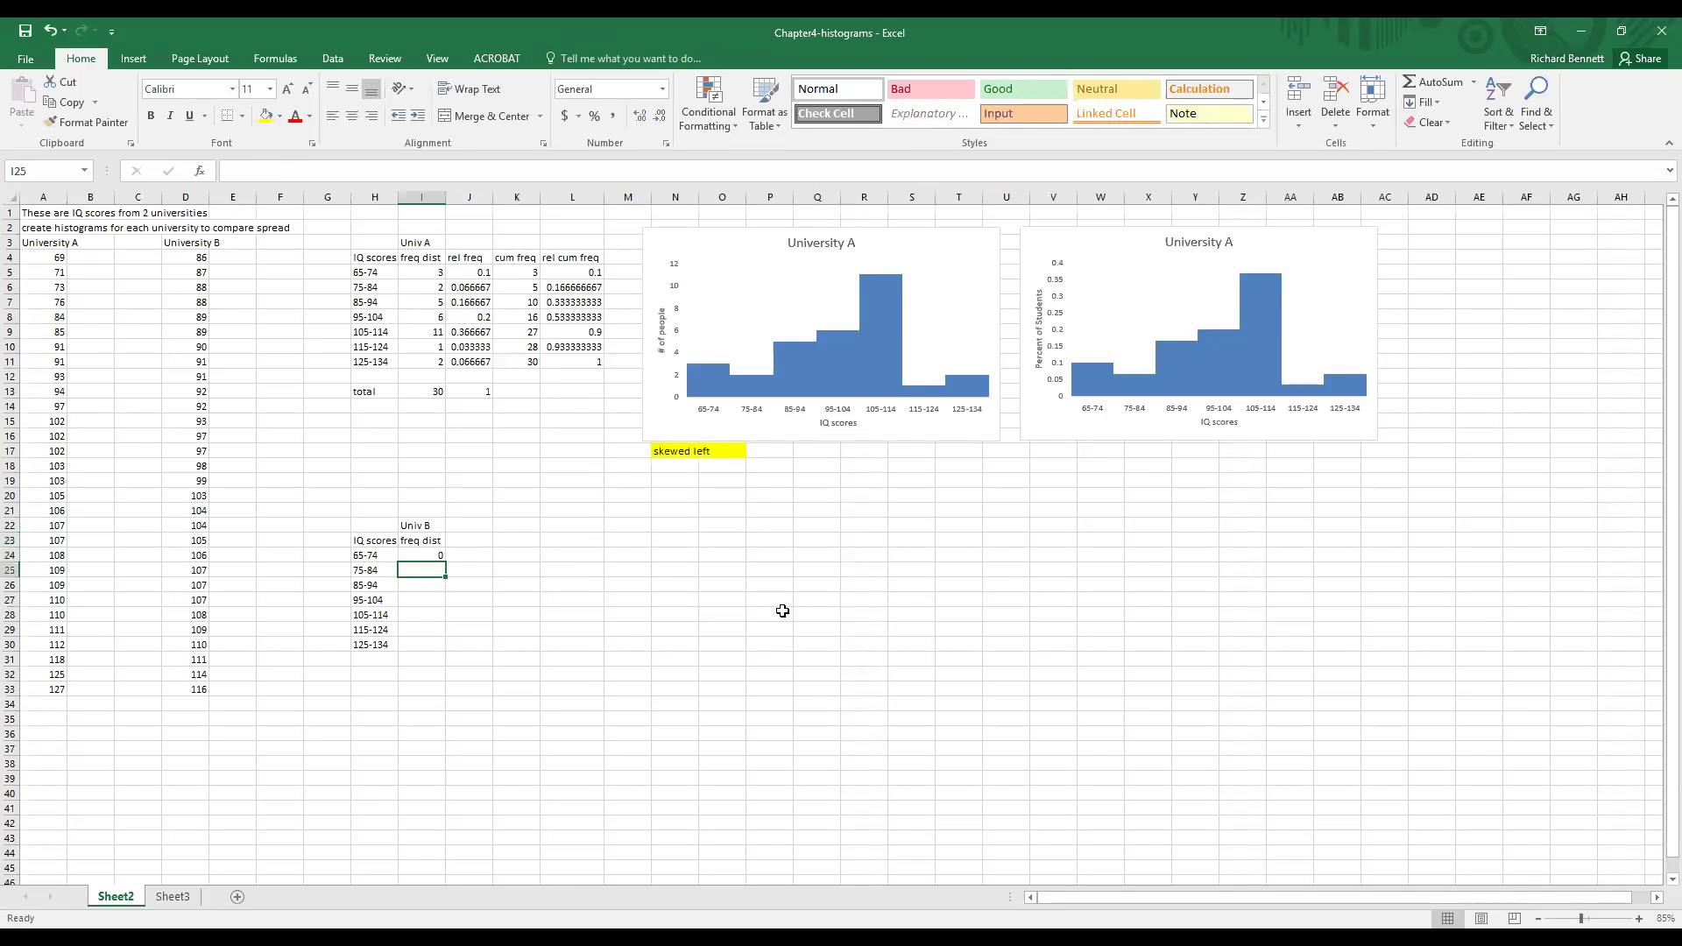
pyautogui.write('0')
pyautogui.press('Return')
# Count University B's scores in D4:D15 and D16:D22, and enter frequencies 12 for 85-94 and 7 for 95-104
pyautogui.click(199, 257)
pyautogui.moveTo(200, 256); pyautogui.dragTo(200, 419)
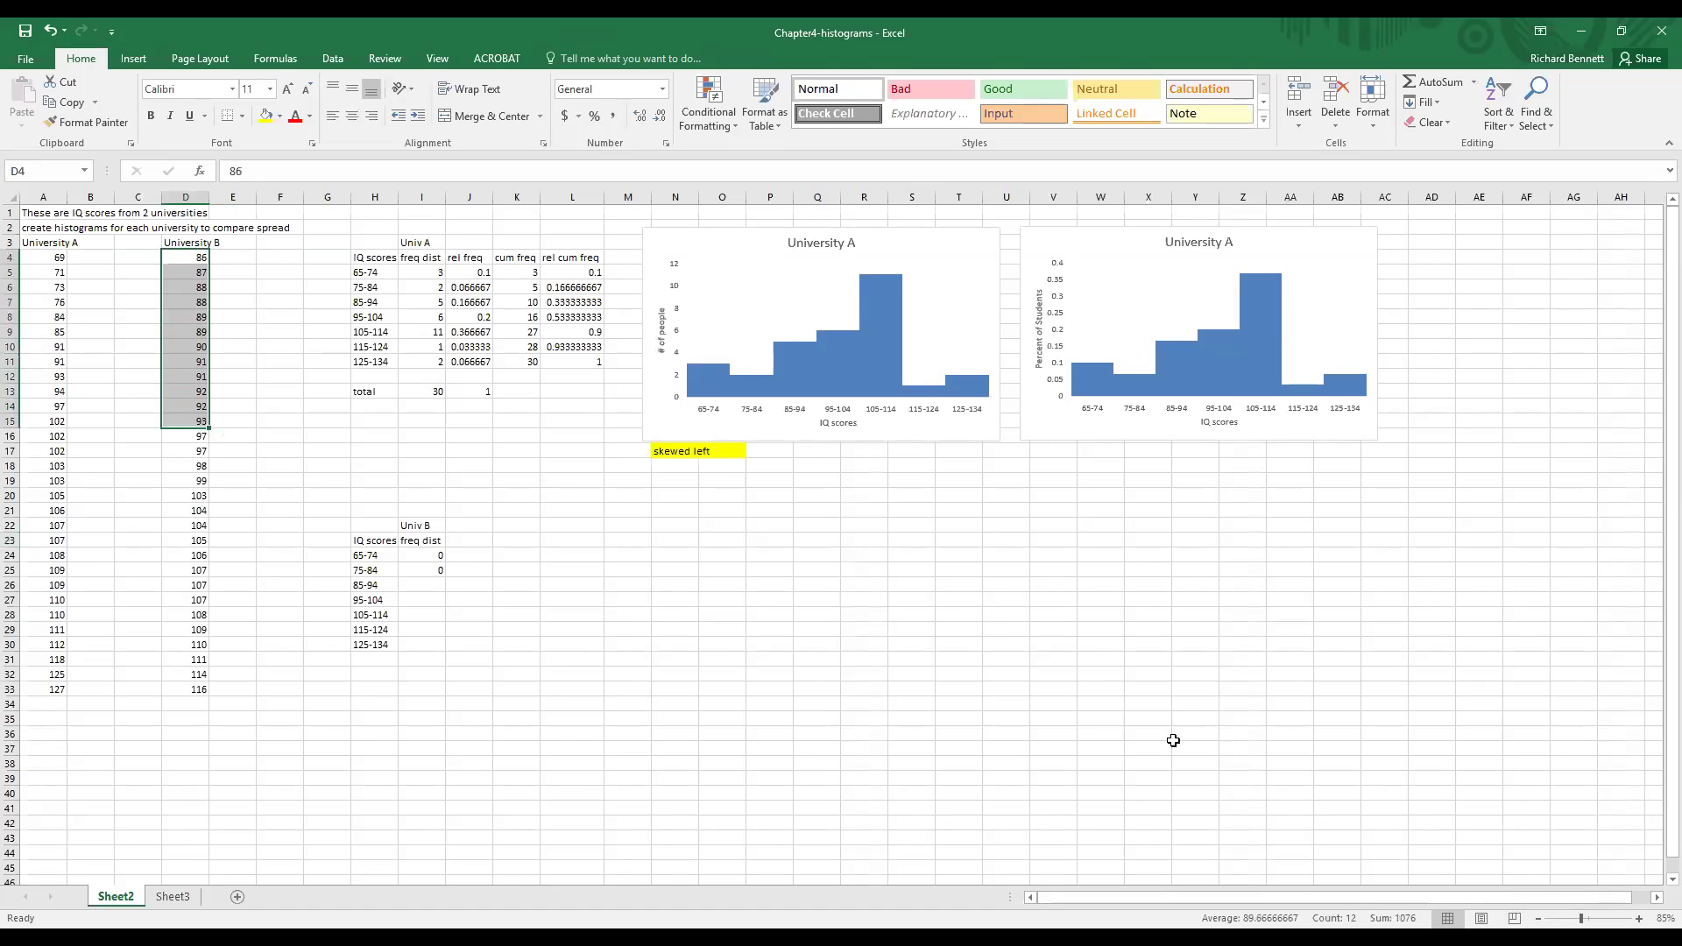
pyautogui.click(437, 582)
pyautogui.write('12')
pyautogui.press('Return')
pyautogui.moveTo(192, 435); pyautogui.dragTo(193, 528)
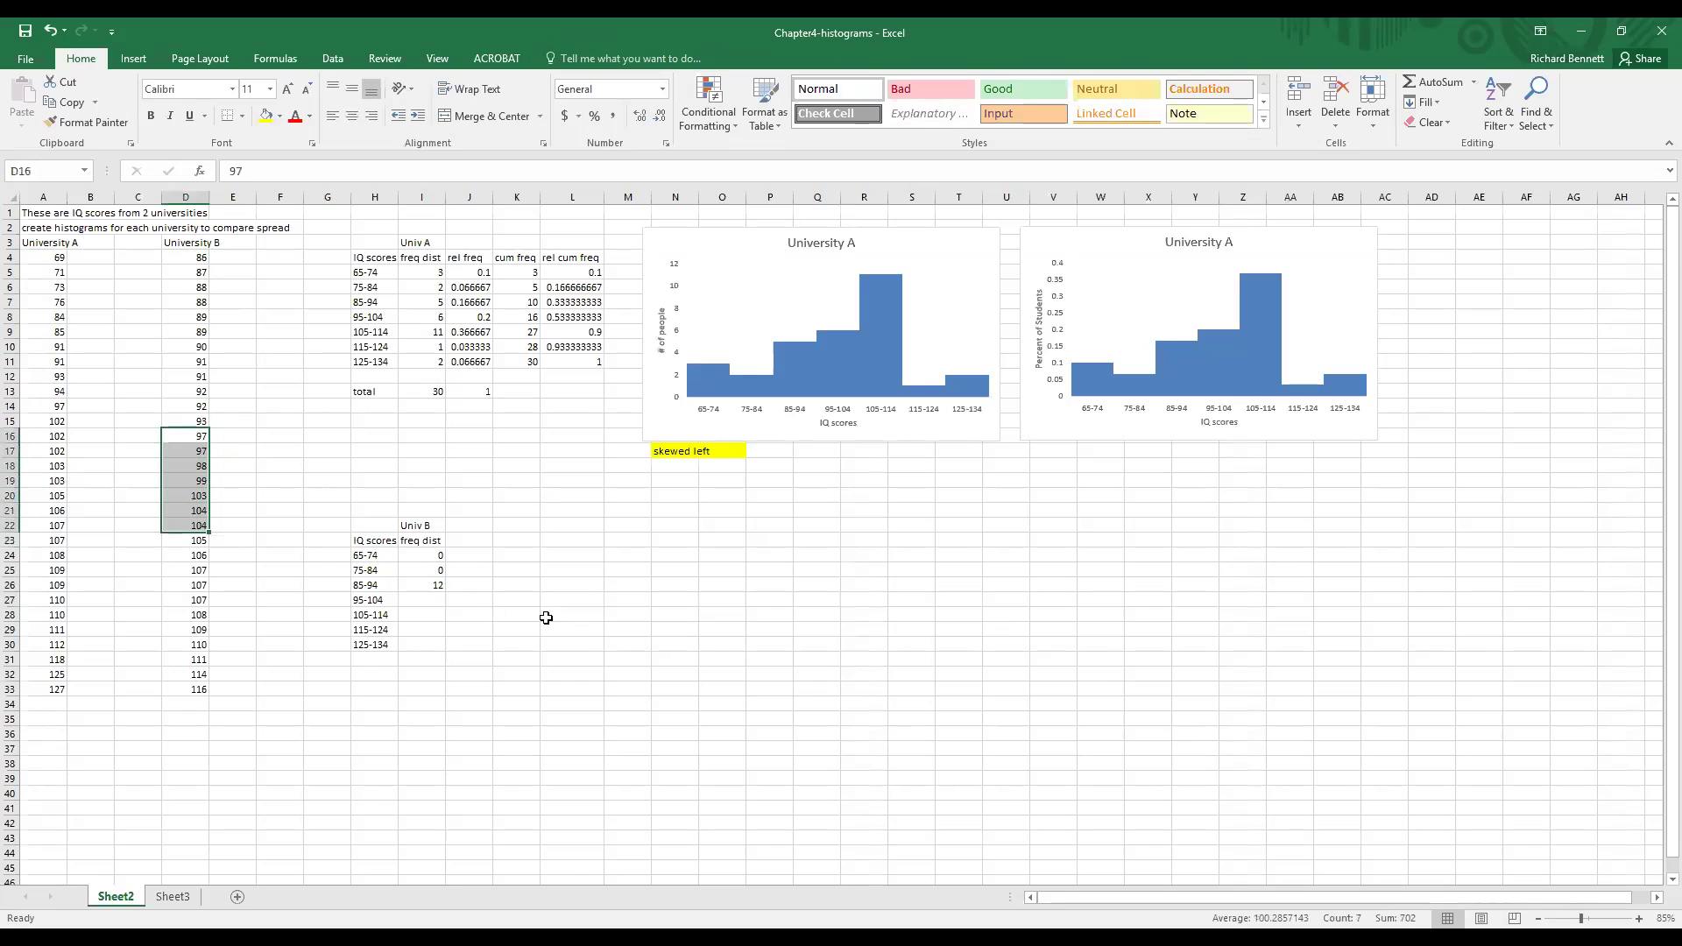
pyautogui.click(432, 603)
pyautogui.write('7')
pyautogui.press('Return')
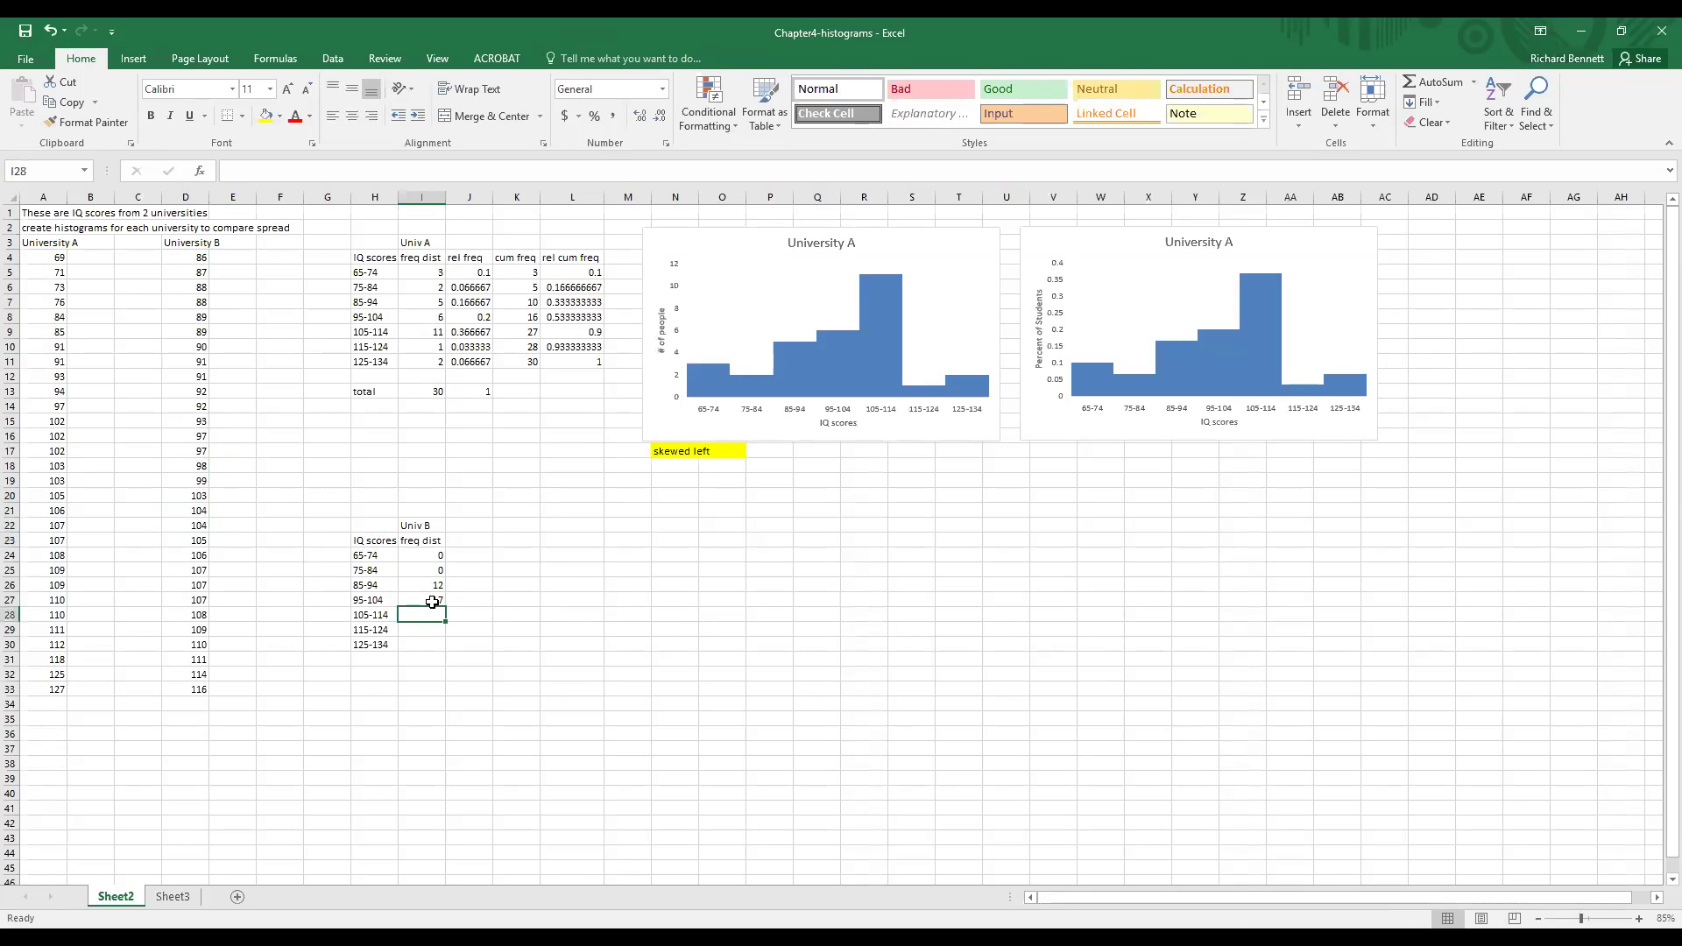
# Count University B's remaining scores and enter frequencies 10 for 105-114, 1 for 115-124 and 0 for 125-134 in I28:I30
pyautogui.moveTo(192, 541); pyautogui.dragTo(189, 676)
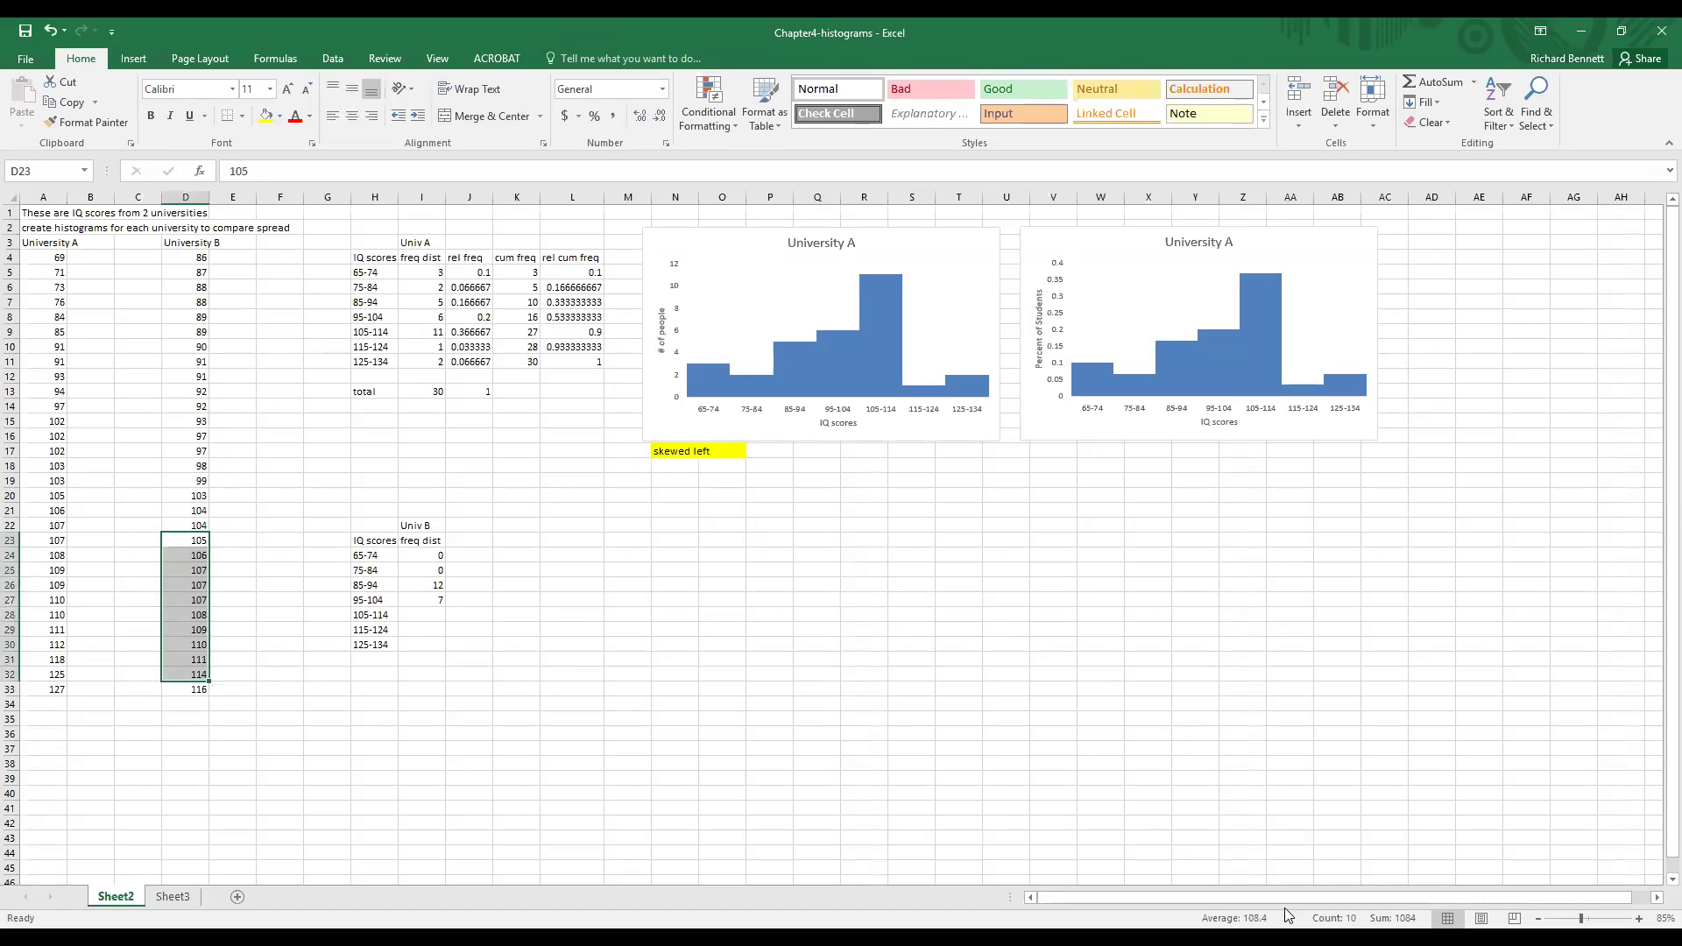
pyautogui.click(434, 614)
pyautogui.write('10')
pyautogui.press('Return')
pyautogui.click(203, 688)
pyautogui.click(430, 628)
pyautogui.write('1')
pyautogui.press('Return')
pyautogui.write('0')
pyautogui.press('Return')
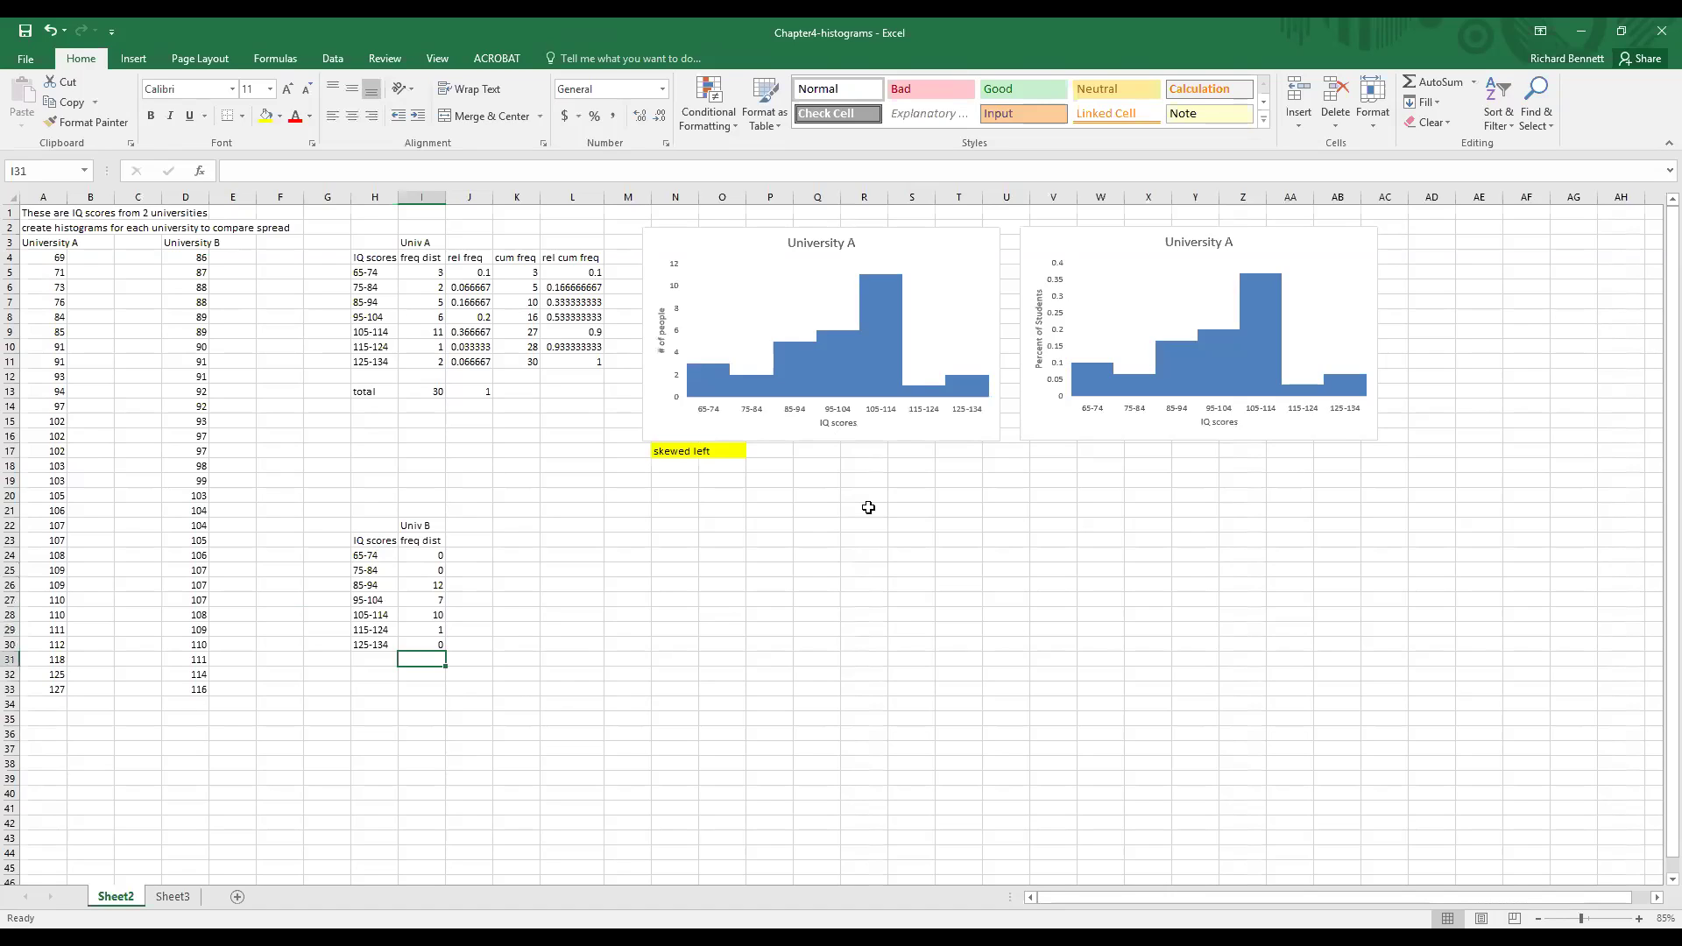
# Try the header "frequency" in J23 of the Univ B table, and erase it
pyautogui.click(467, 543)
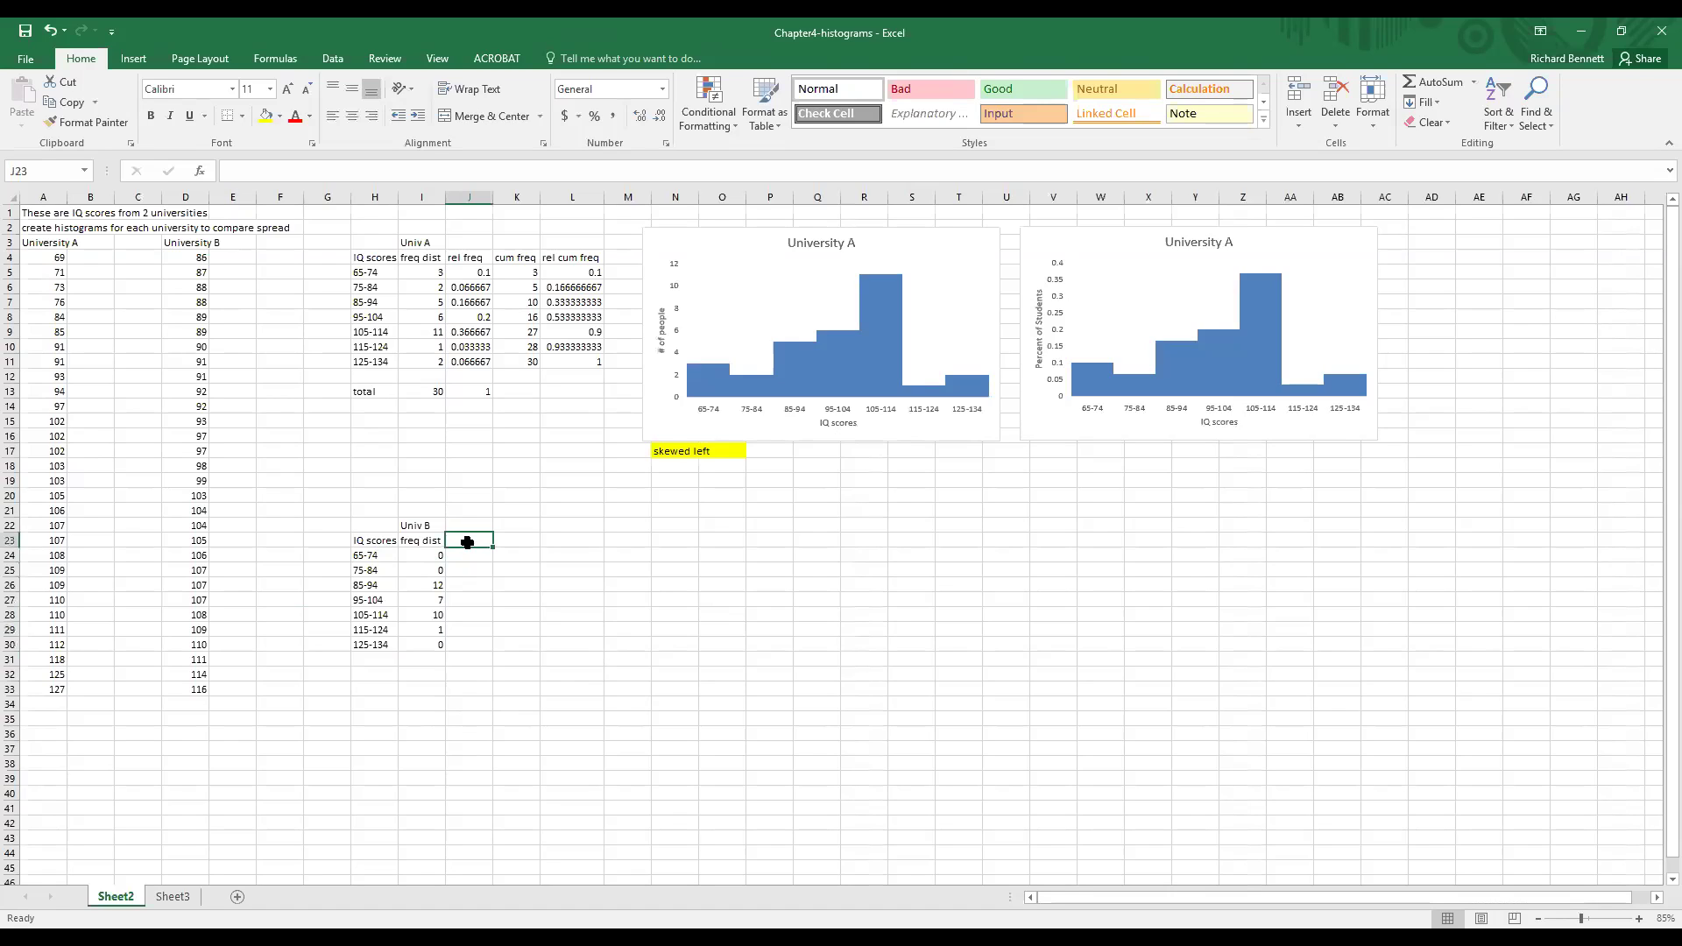
pyautogui.write('freq')
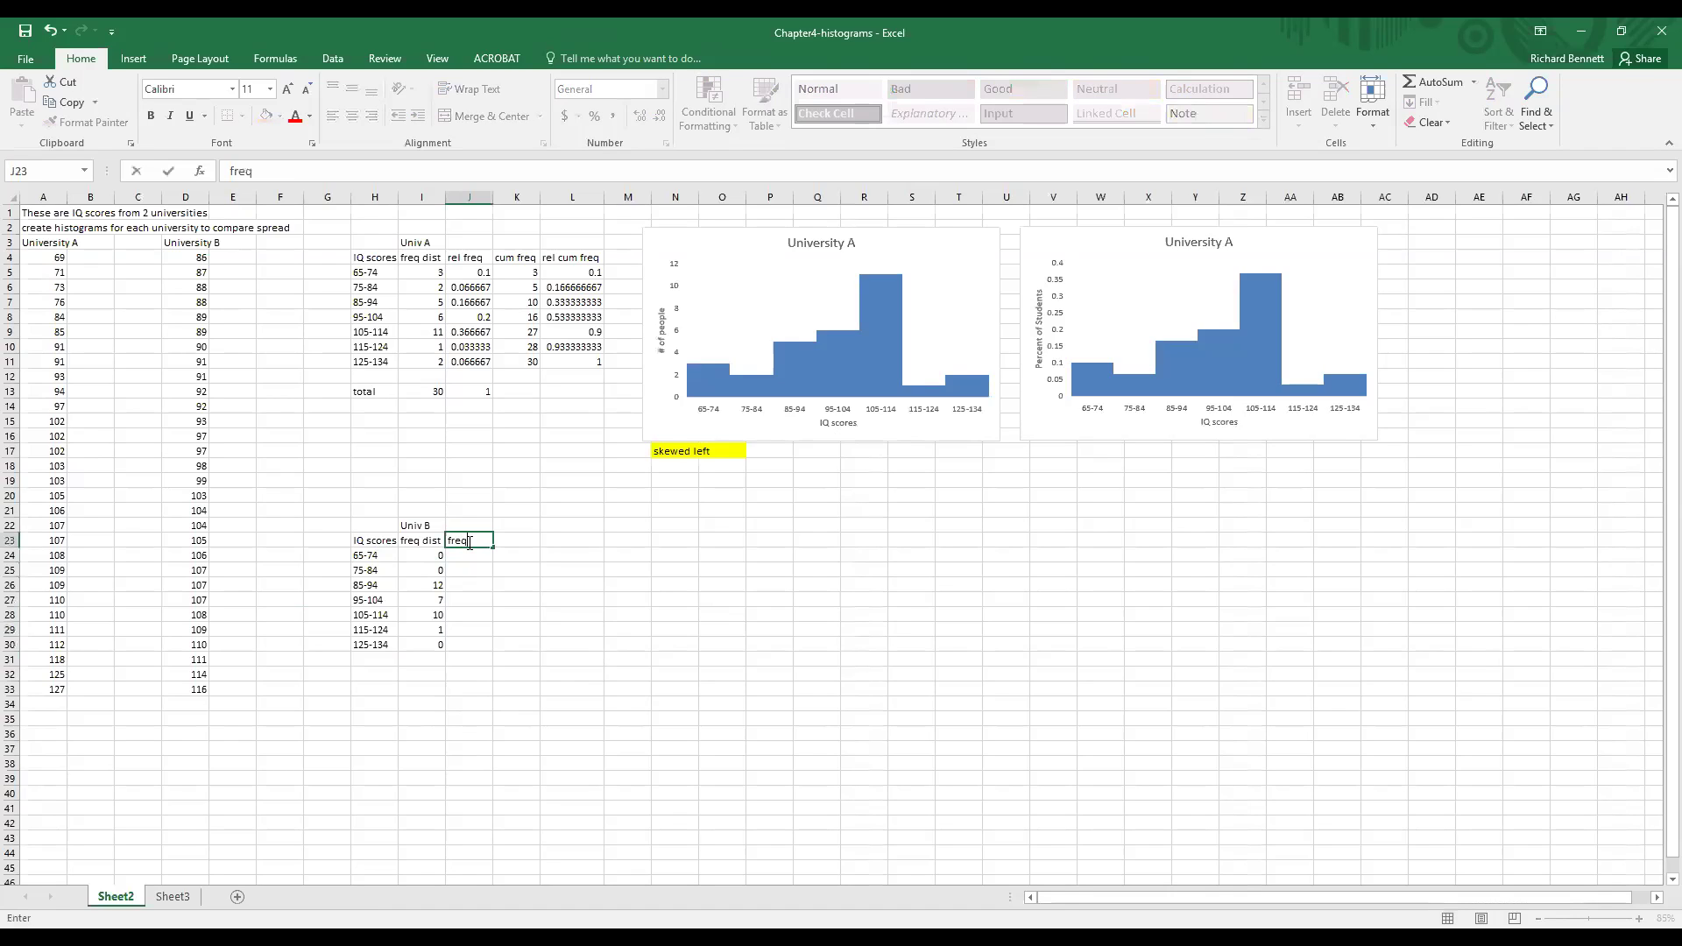
pyautogui.write('uency')
pyautogui.press('Return')
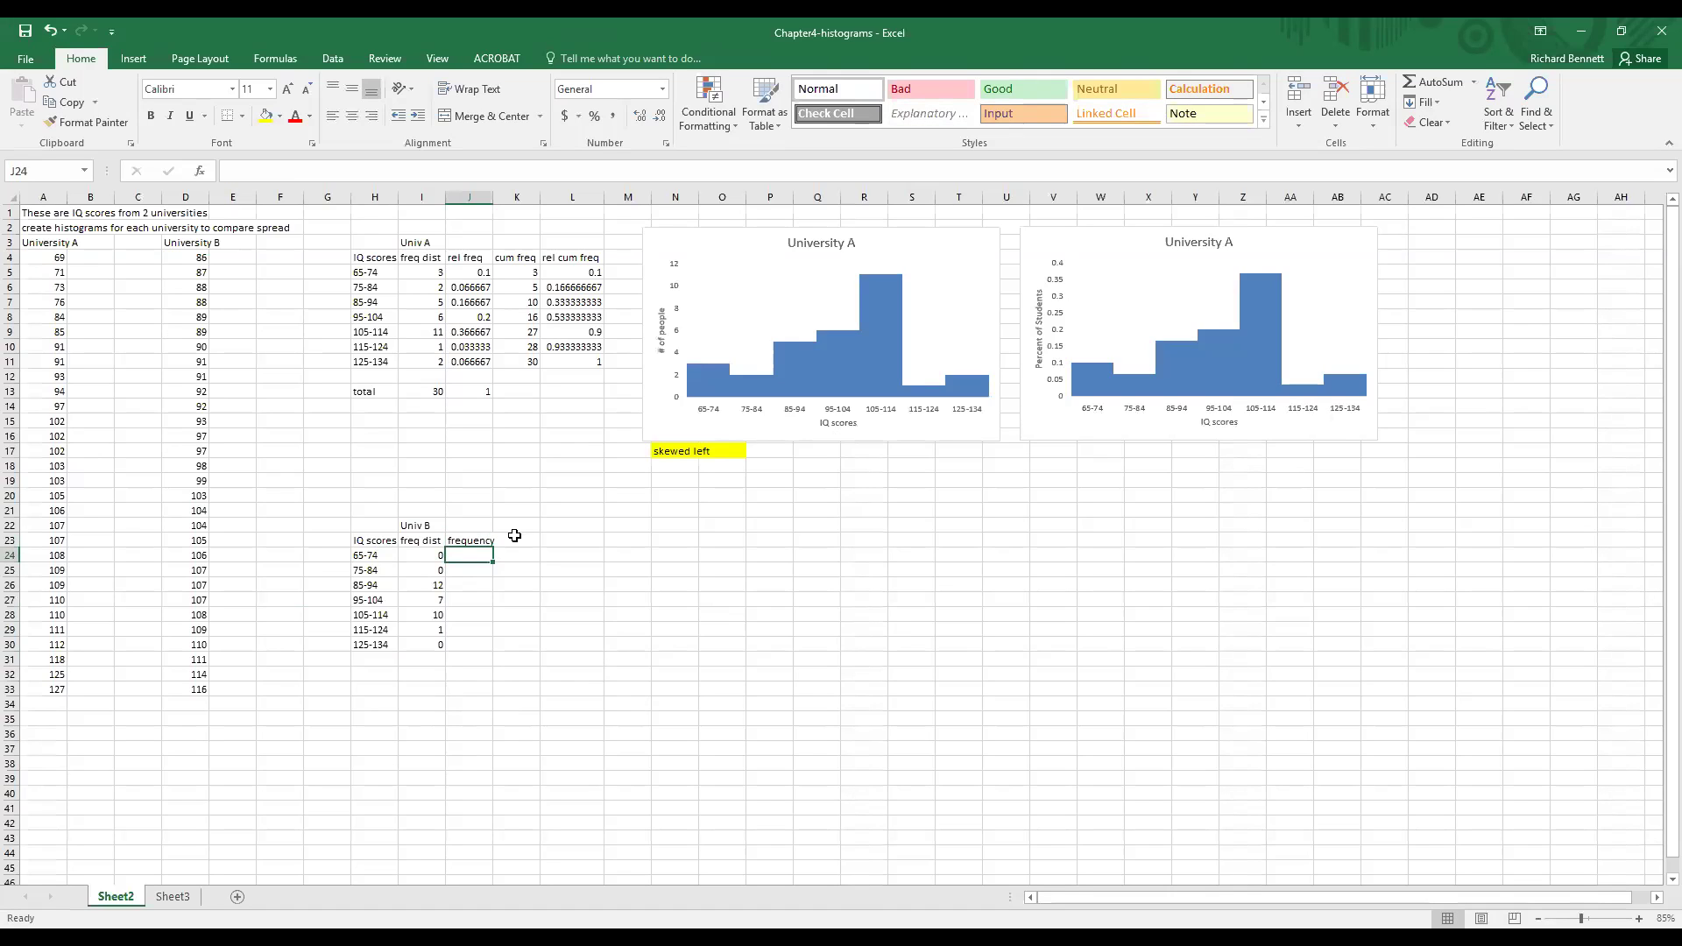
pyautogui.click(496, 539)
pyautogui.click(490, 539)
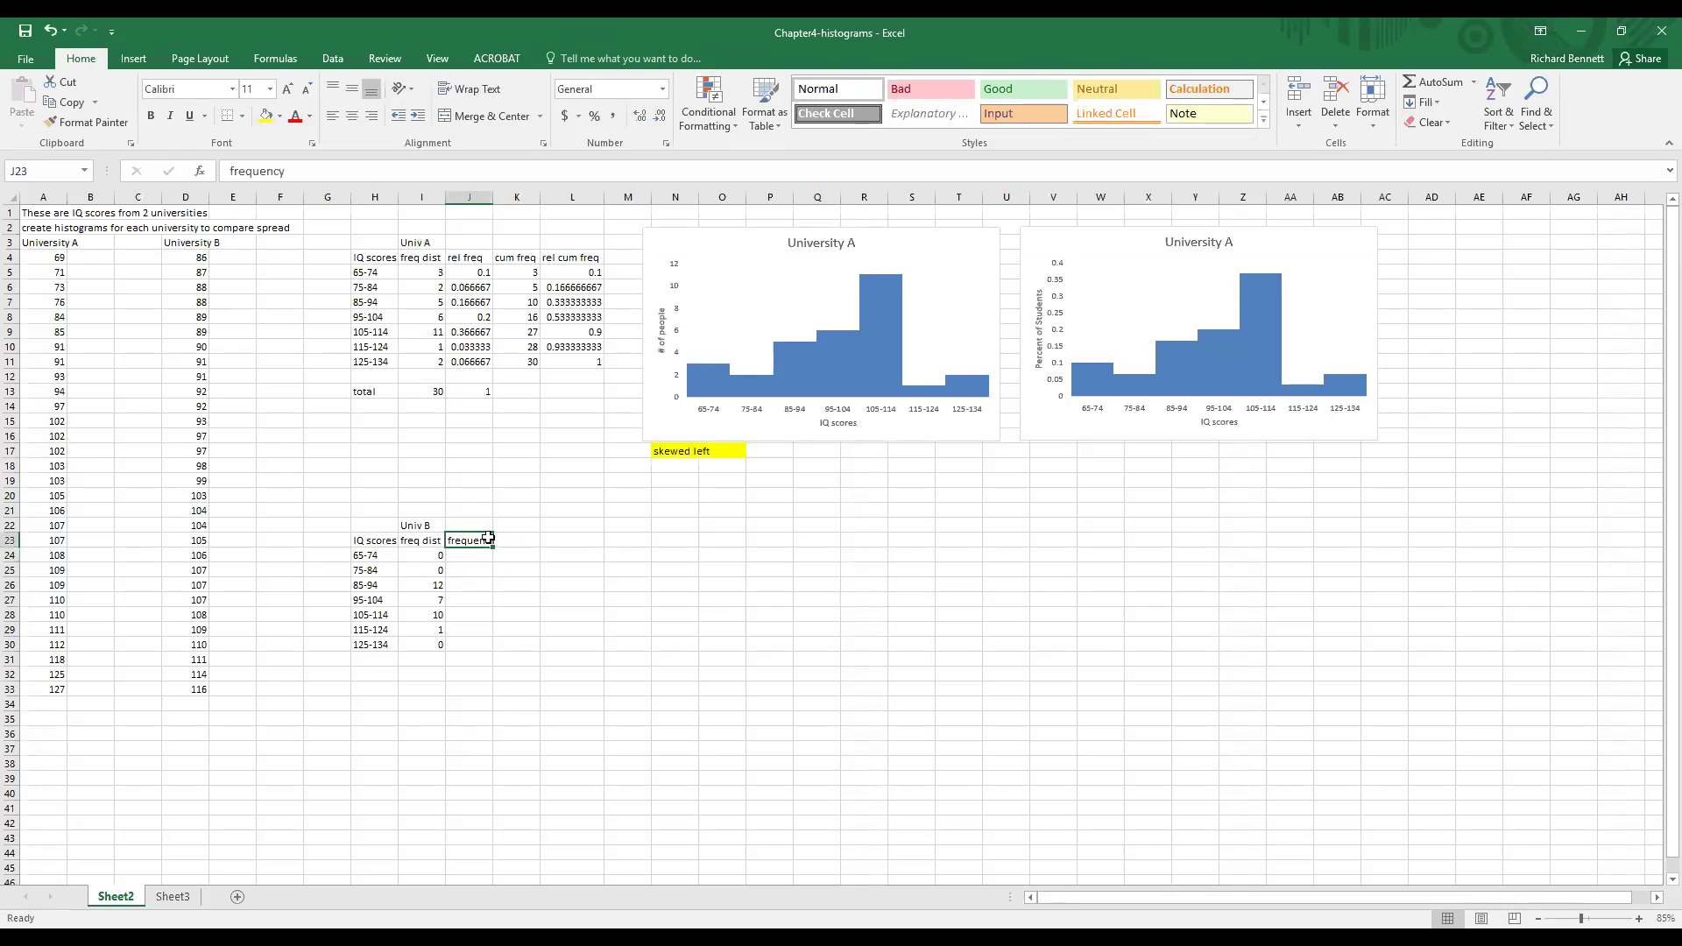
pyautogui.press('BackSpace')
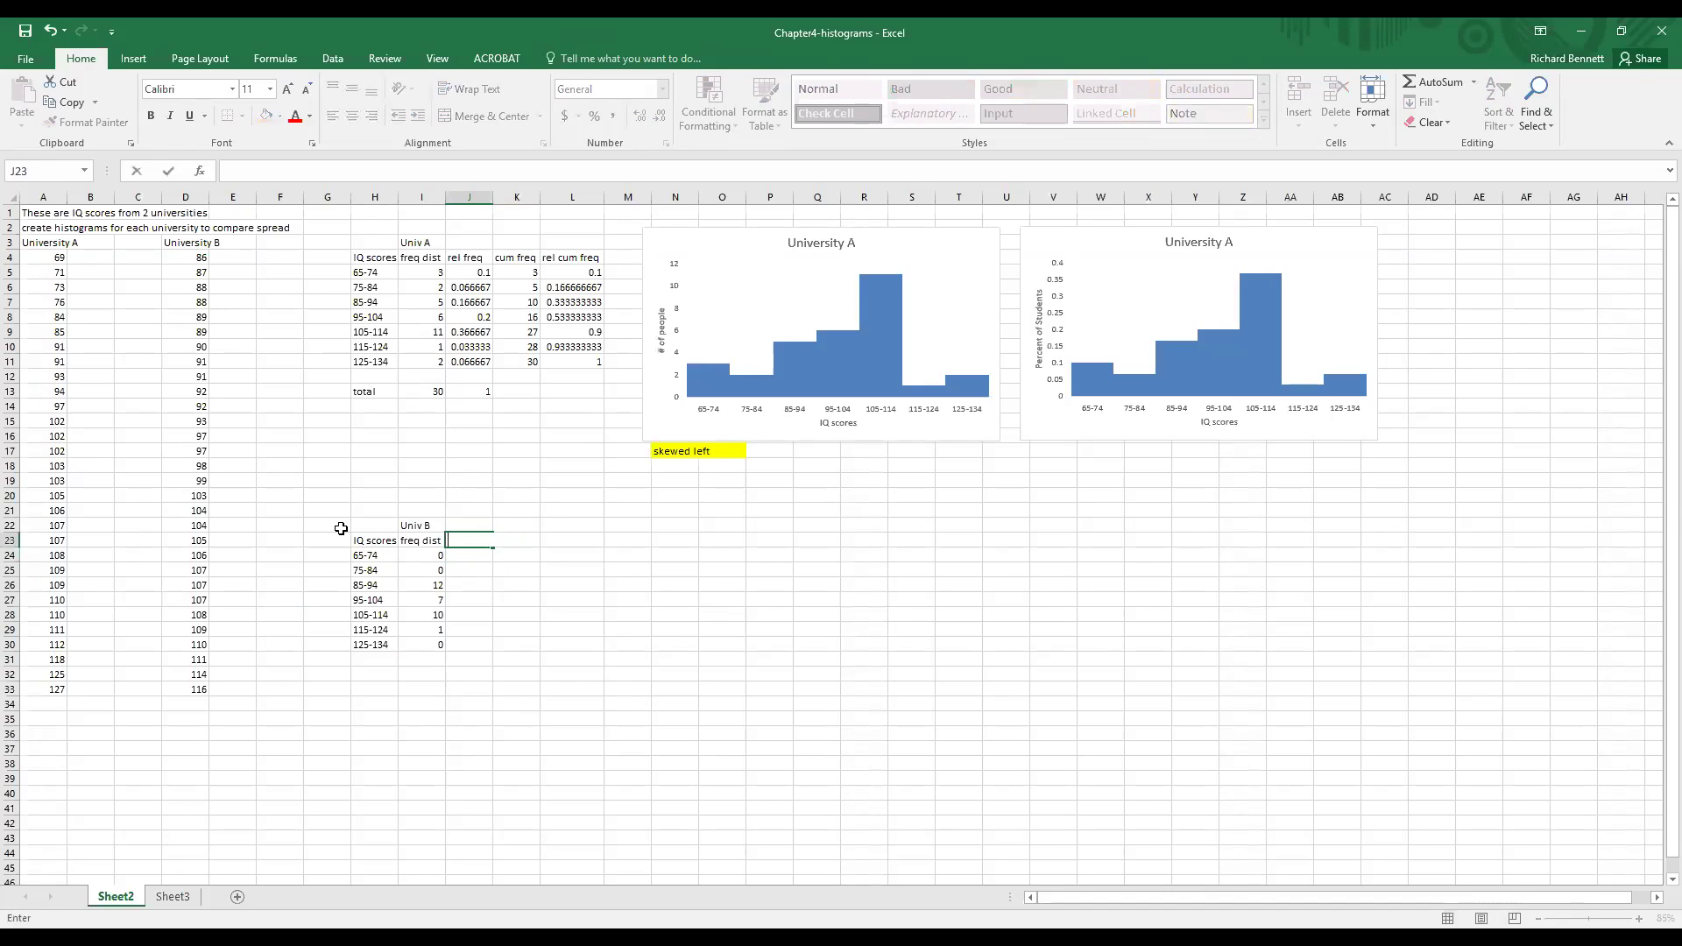
# Insert a clustered column chart of the Univ B frequencies in H23:I30 and apply the quick layout with touching bars and axis titles
pyautogui.moveTo(352, 543); pyautogui.dragTo(404, 645)
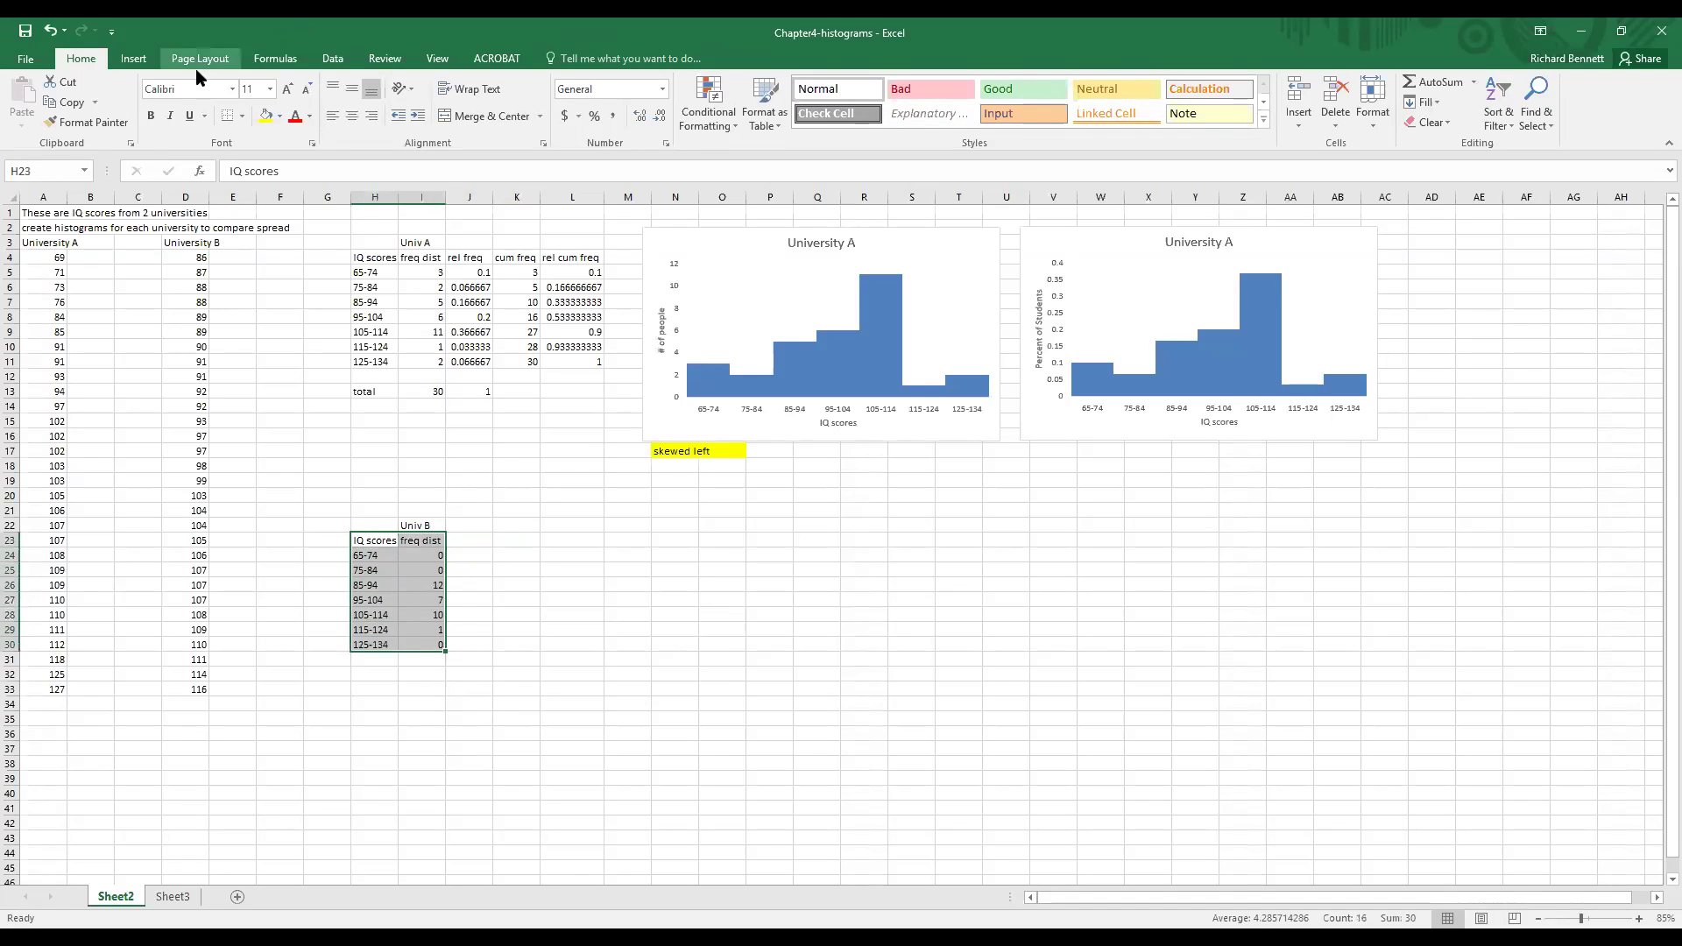
pyautogui.click(133, 57)
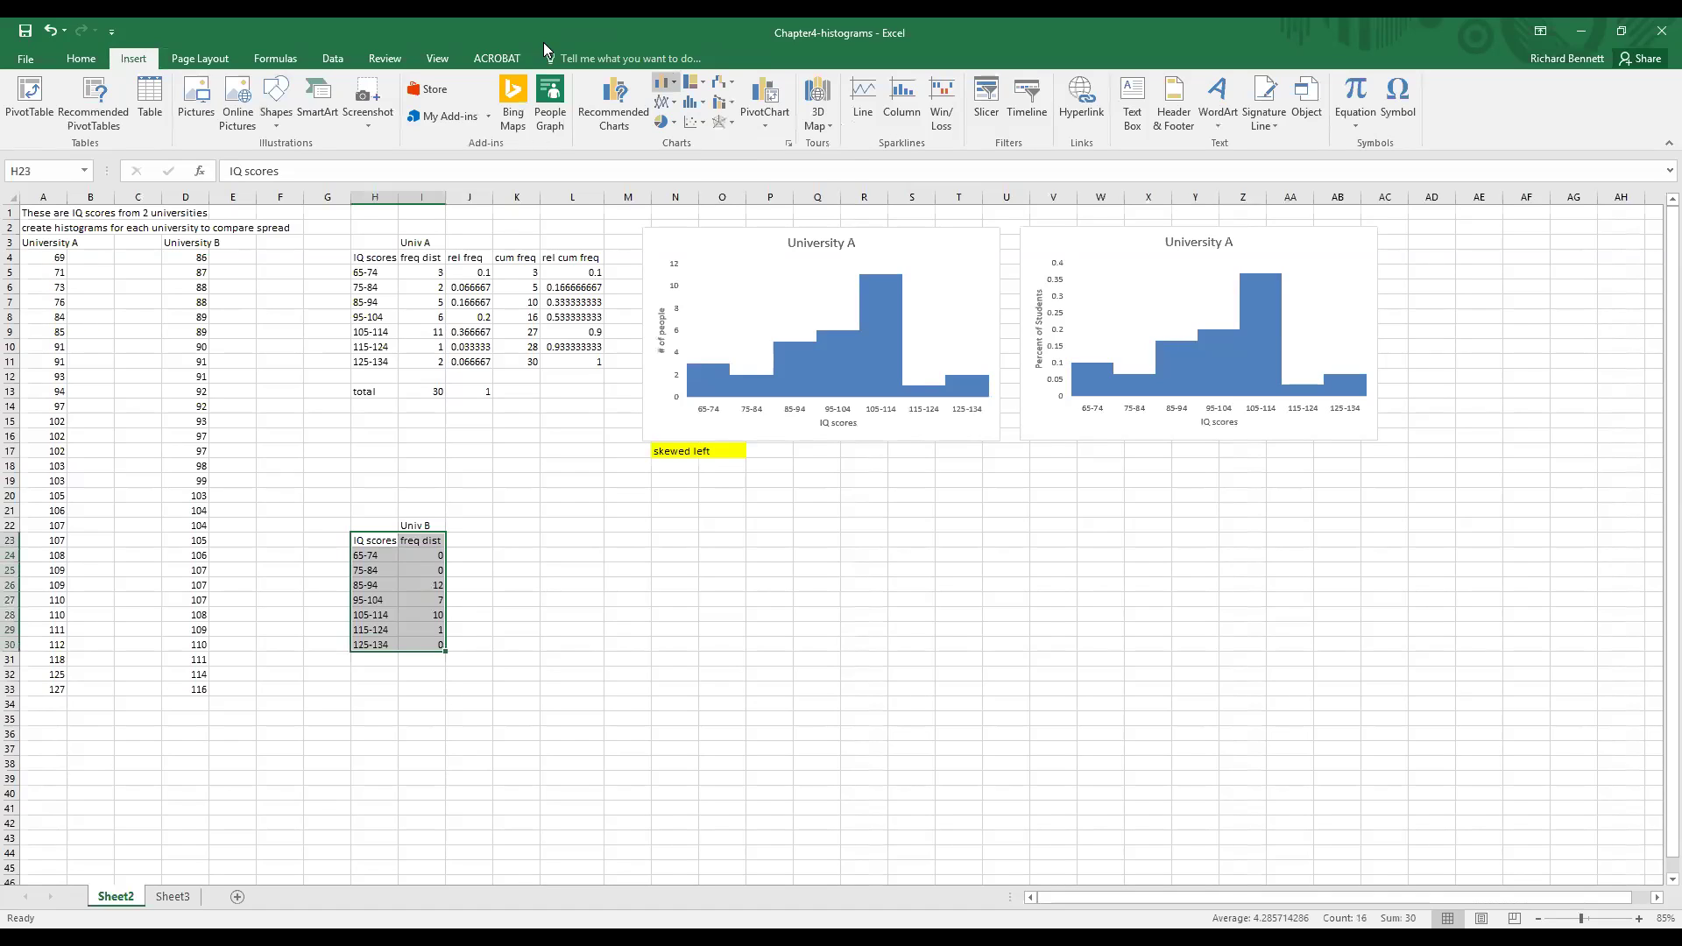
pyautogui.click(665, 82)
pyautogui.click(674, 138)
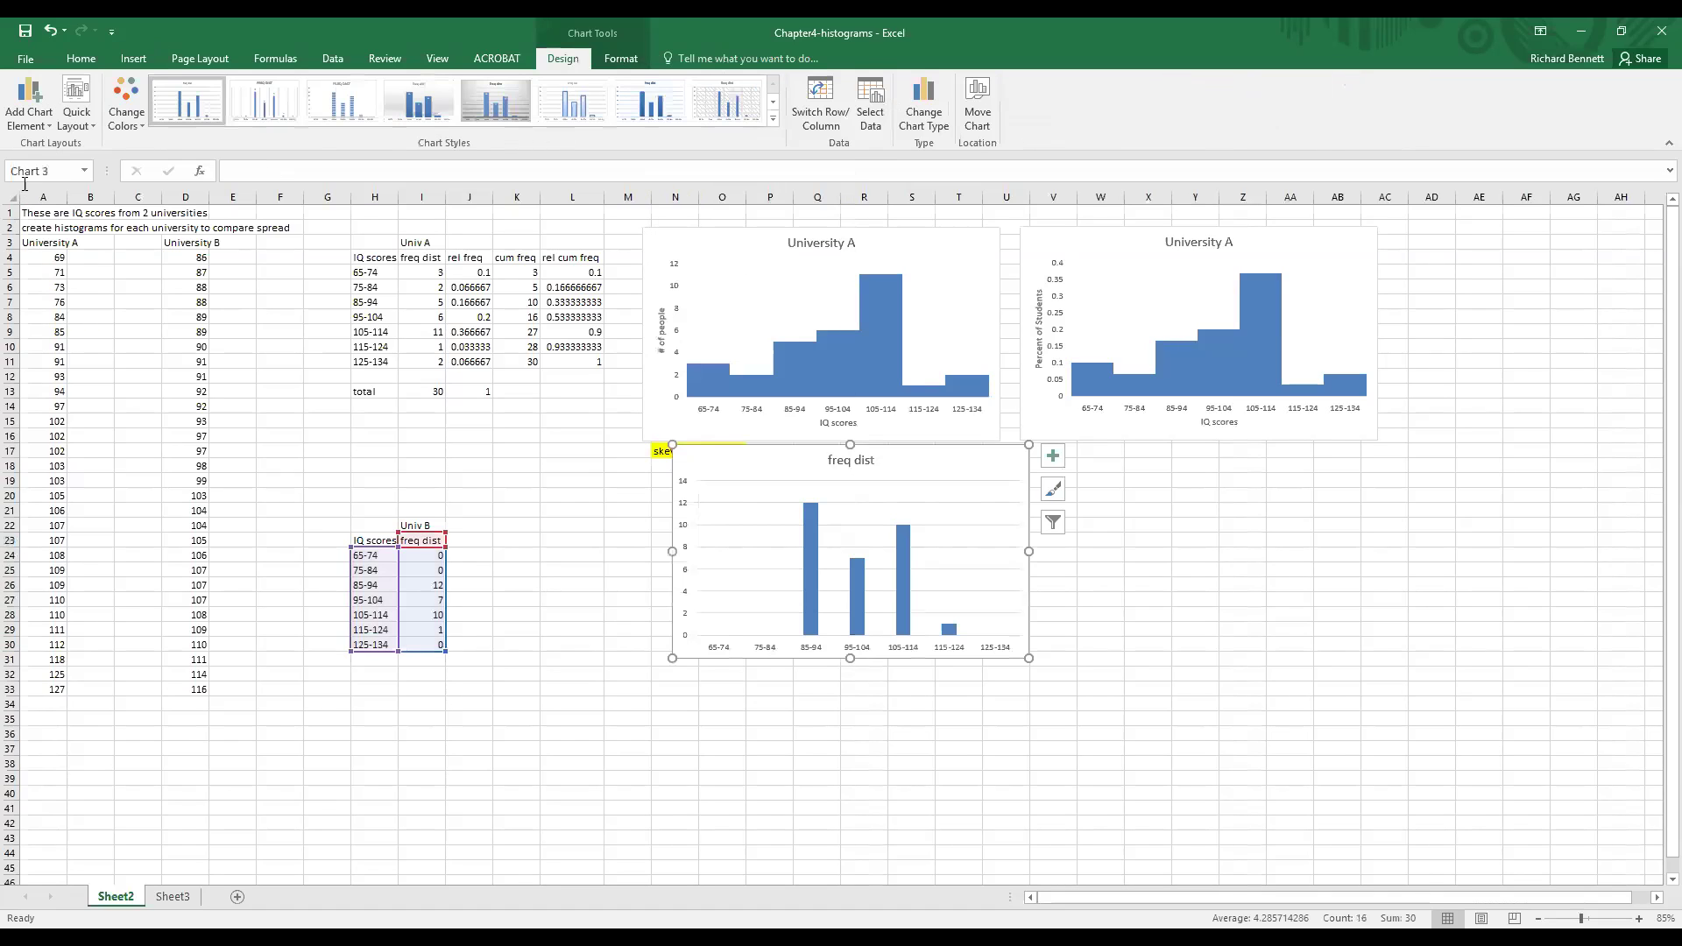
pyautogui.click(83, 119)
pyautogui.click(127, 267)
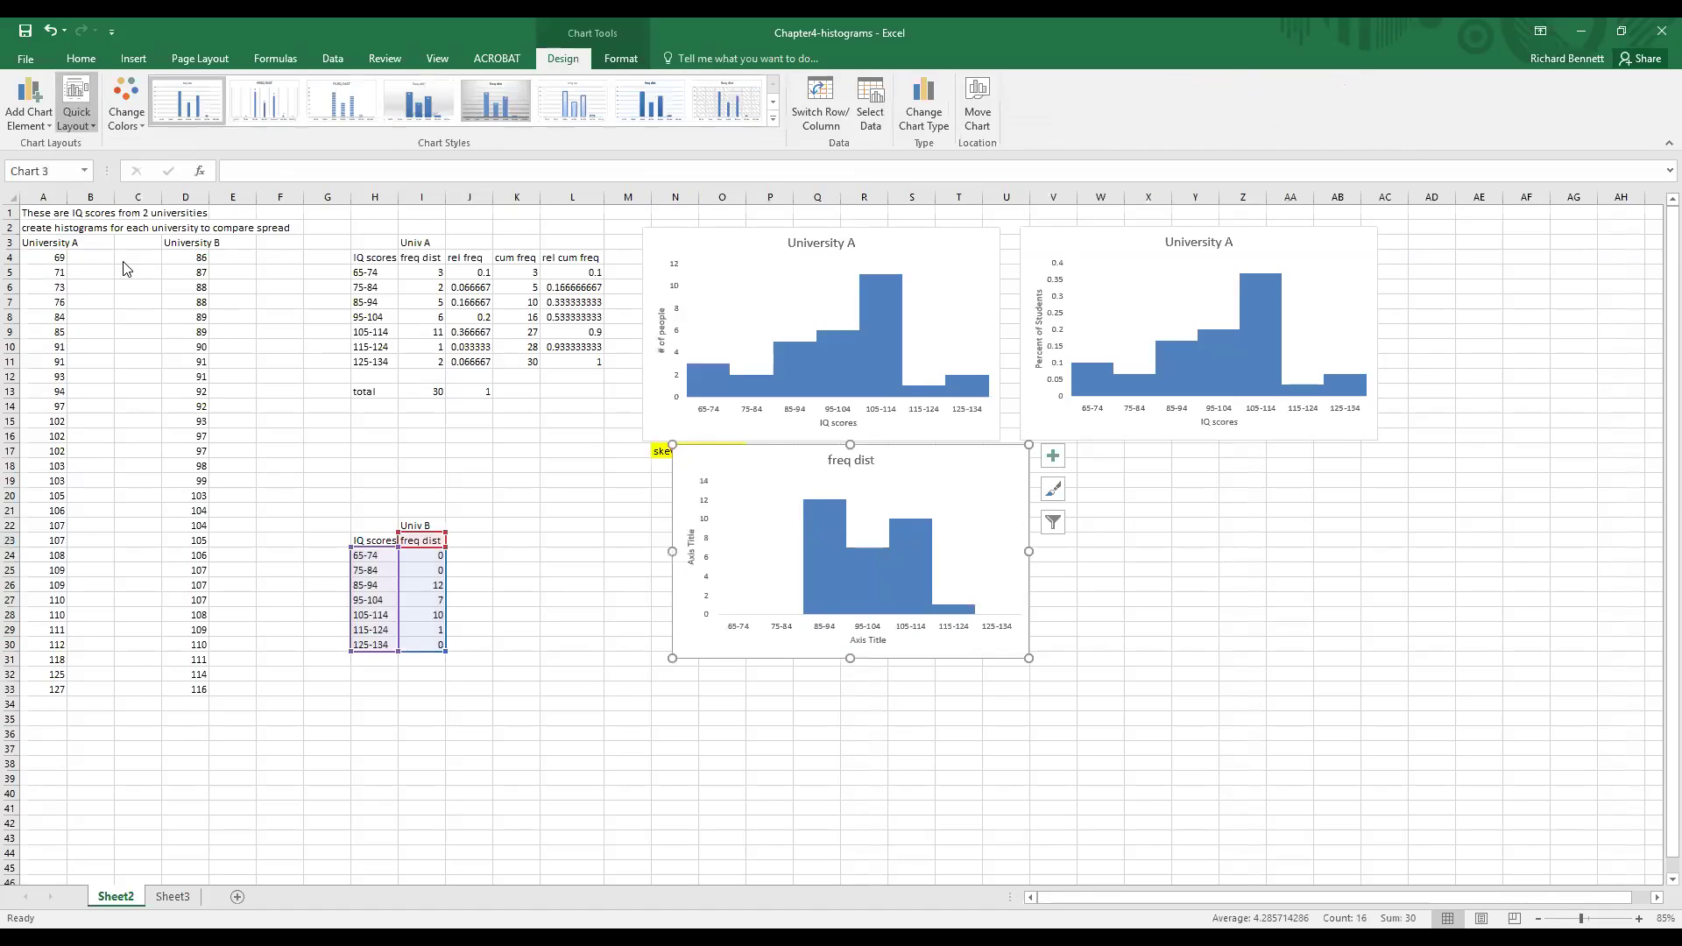
# Replace the horizontal axis title placeholder of the new Univ B chart with text beginning "IQ"
pyautogui.click(735, 664)
pyautogui.click(869, 640)
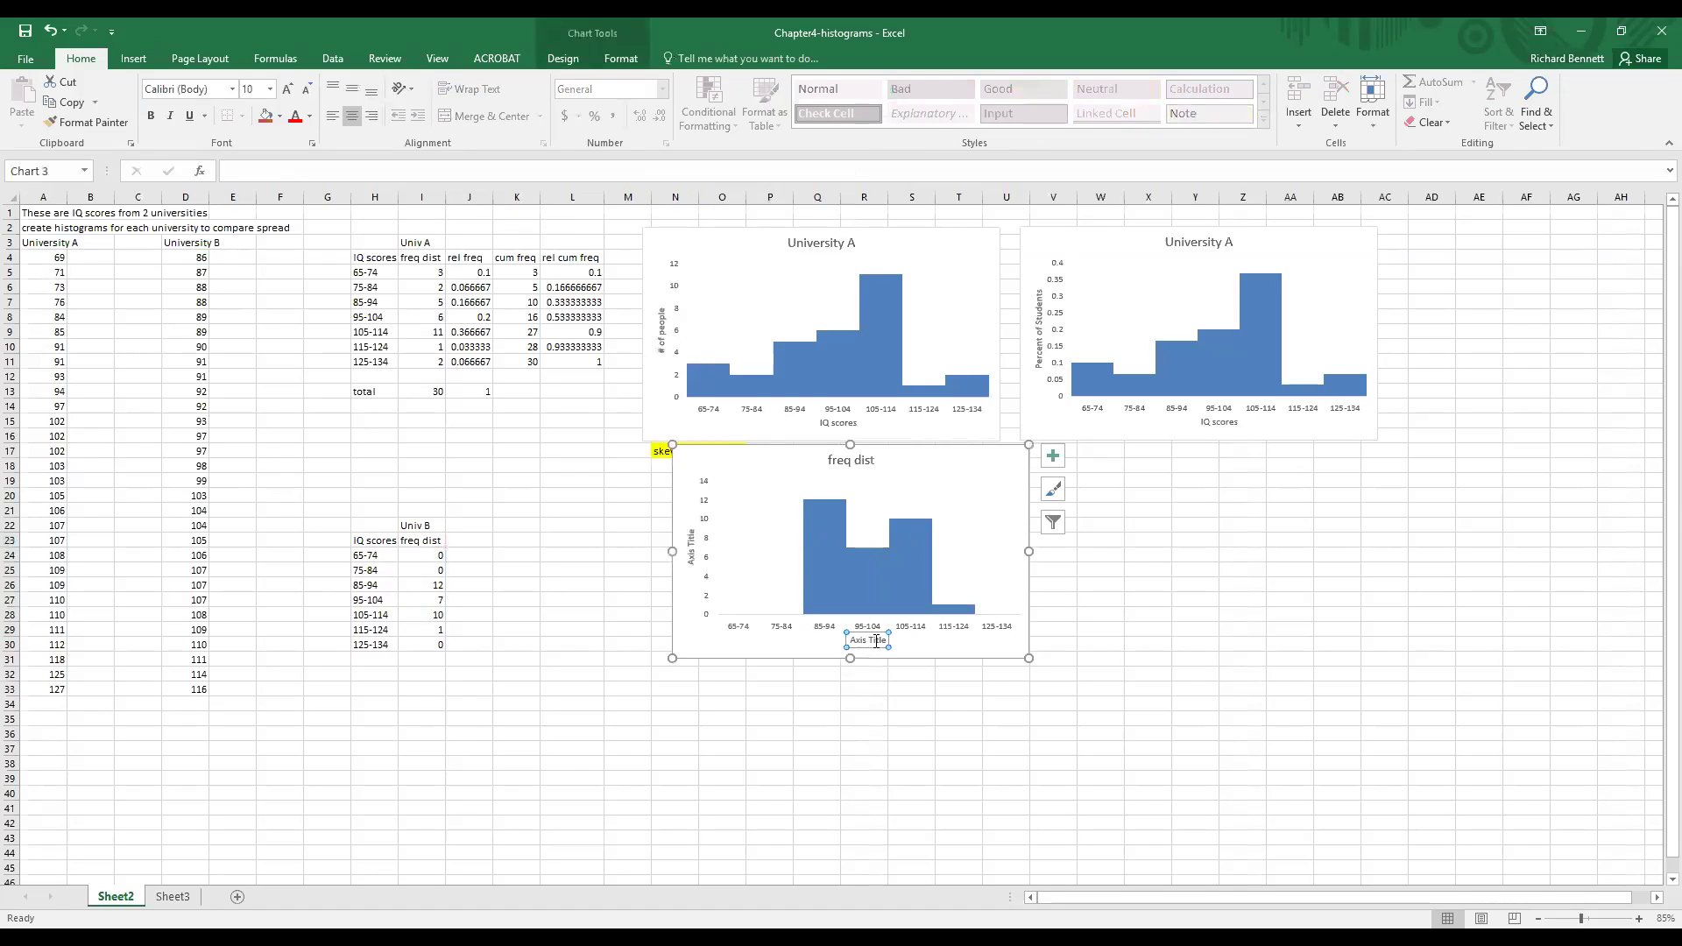
pyautogui.write('IQ')
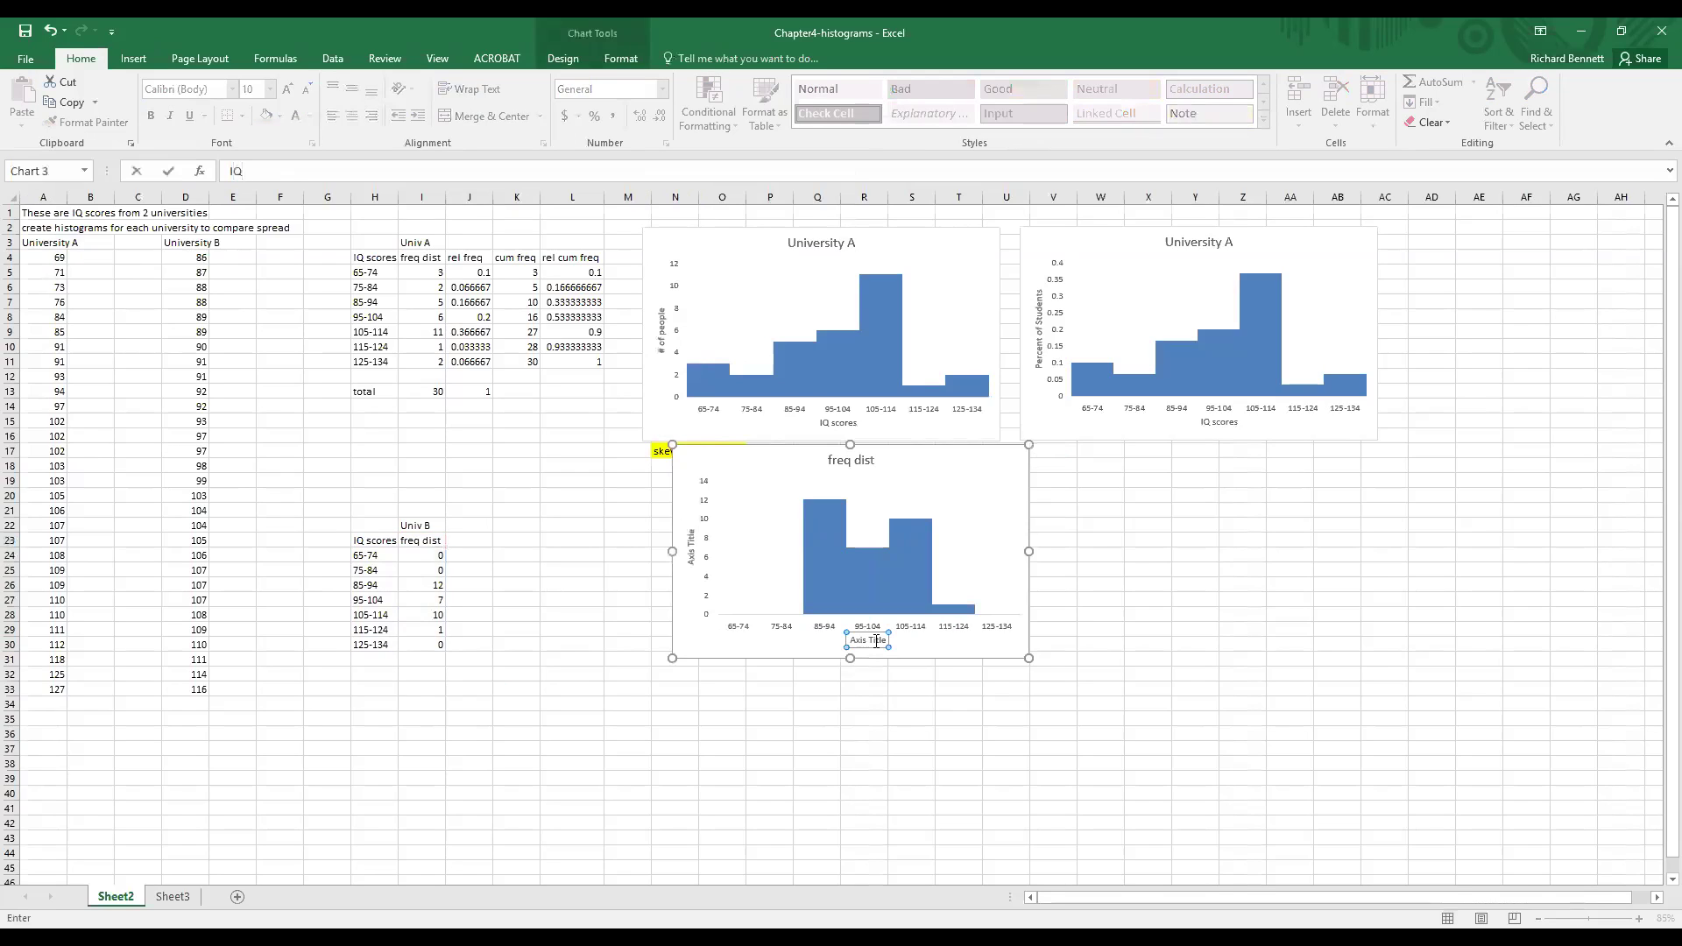
# Title the lower chart's horizontal axis "IQ Scores" and its vertical axis "# of students"
pyautogui.write(' Scores')
pyautogui.press('Return')
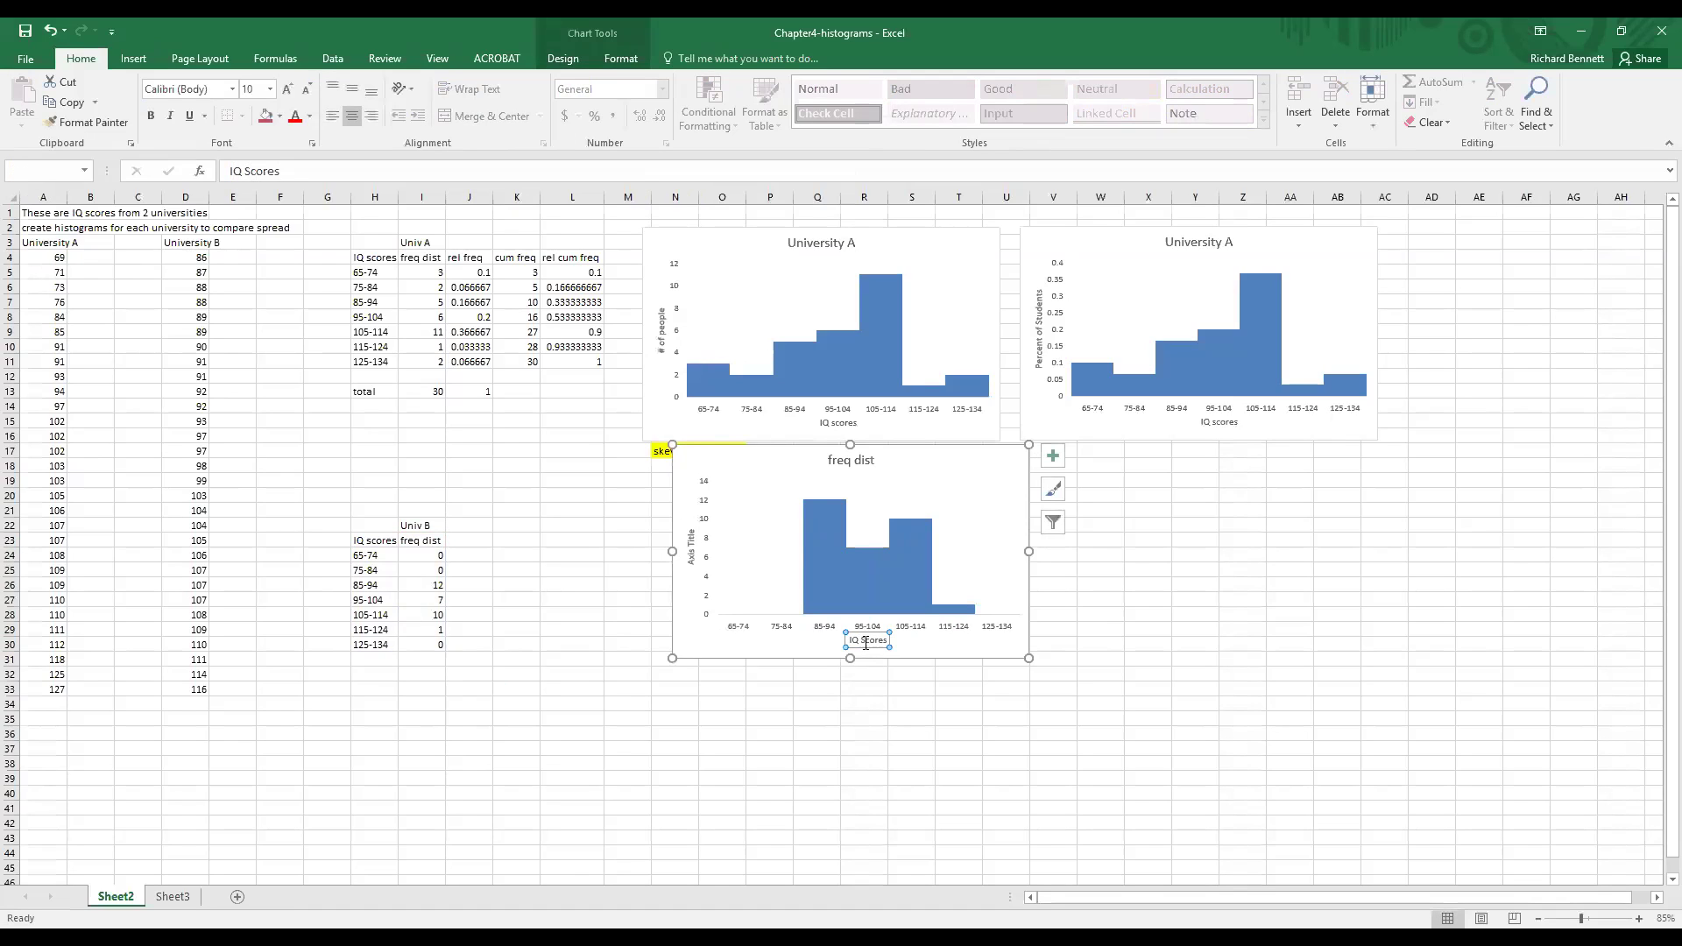
pyautogui.click(692, 545)
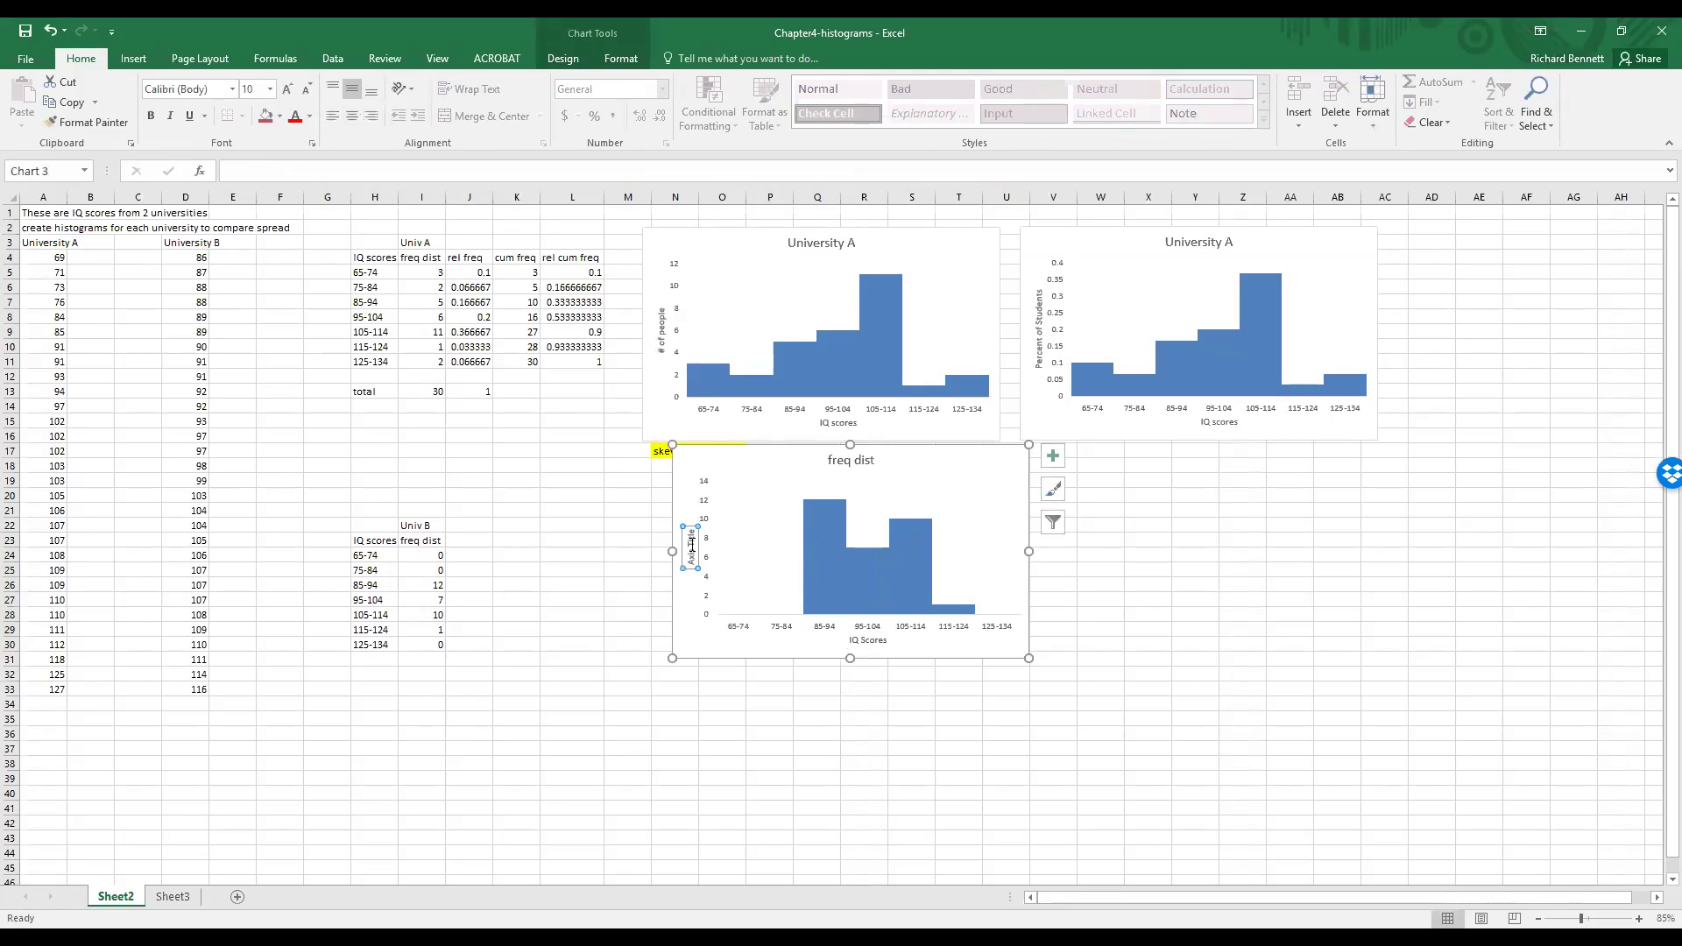
pyautogui.write('#')
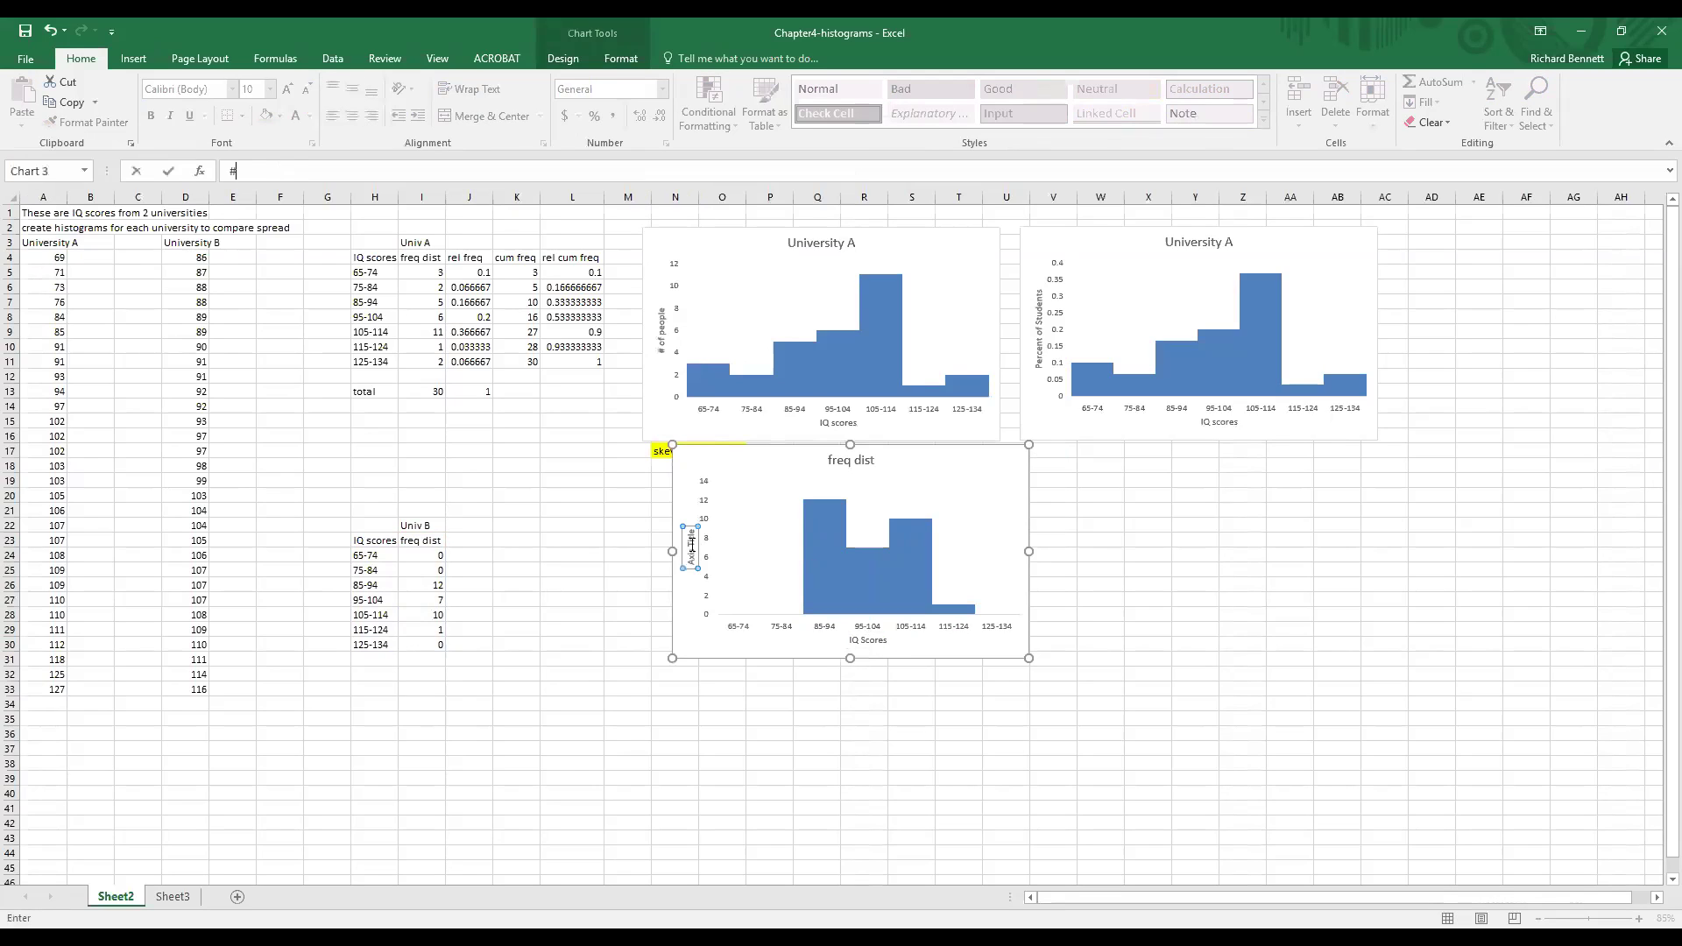
pyautogui.write(' of students')
pyautogui.press('Return')
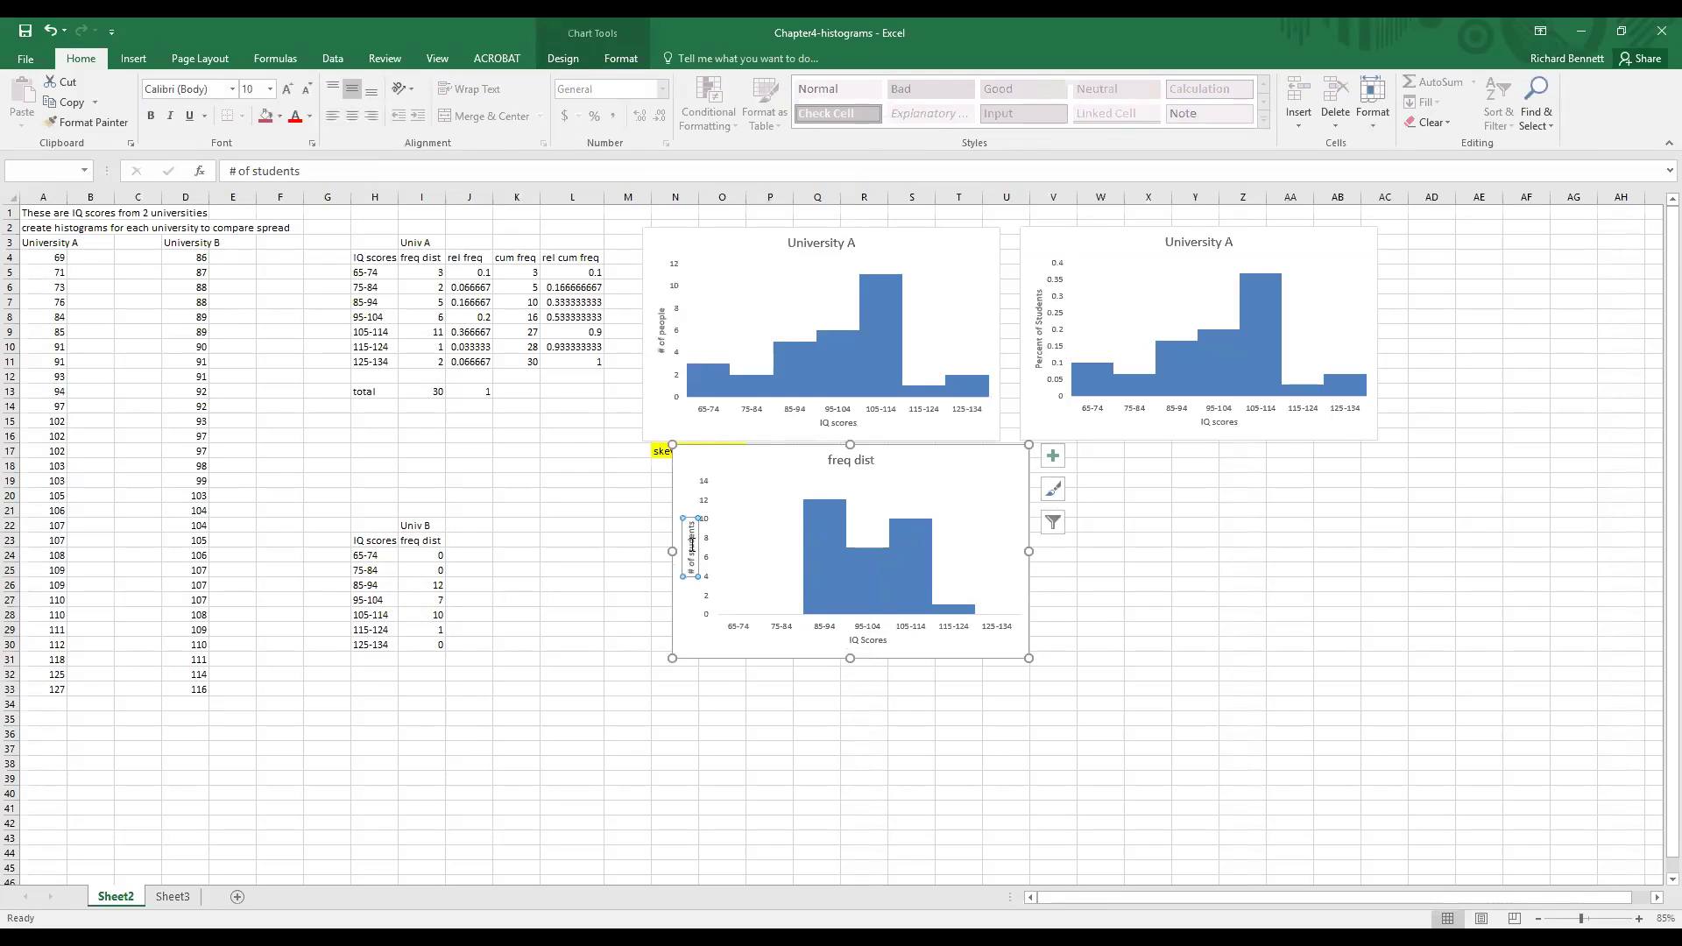
pyautogui.click(853, 473)
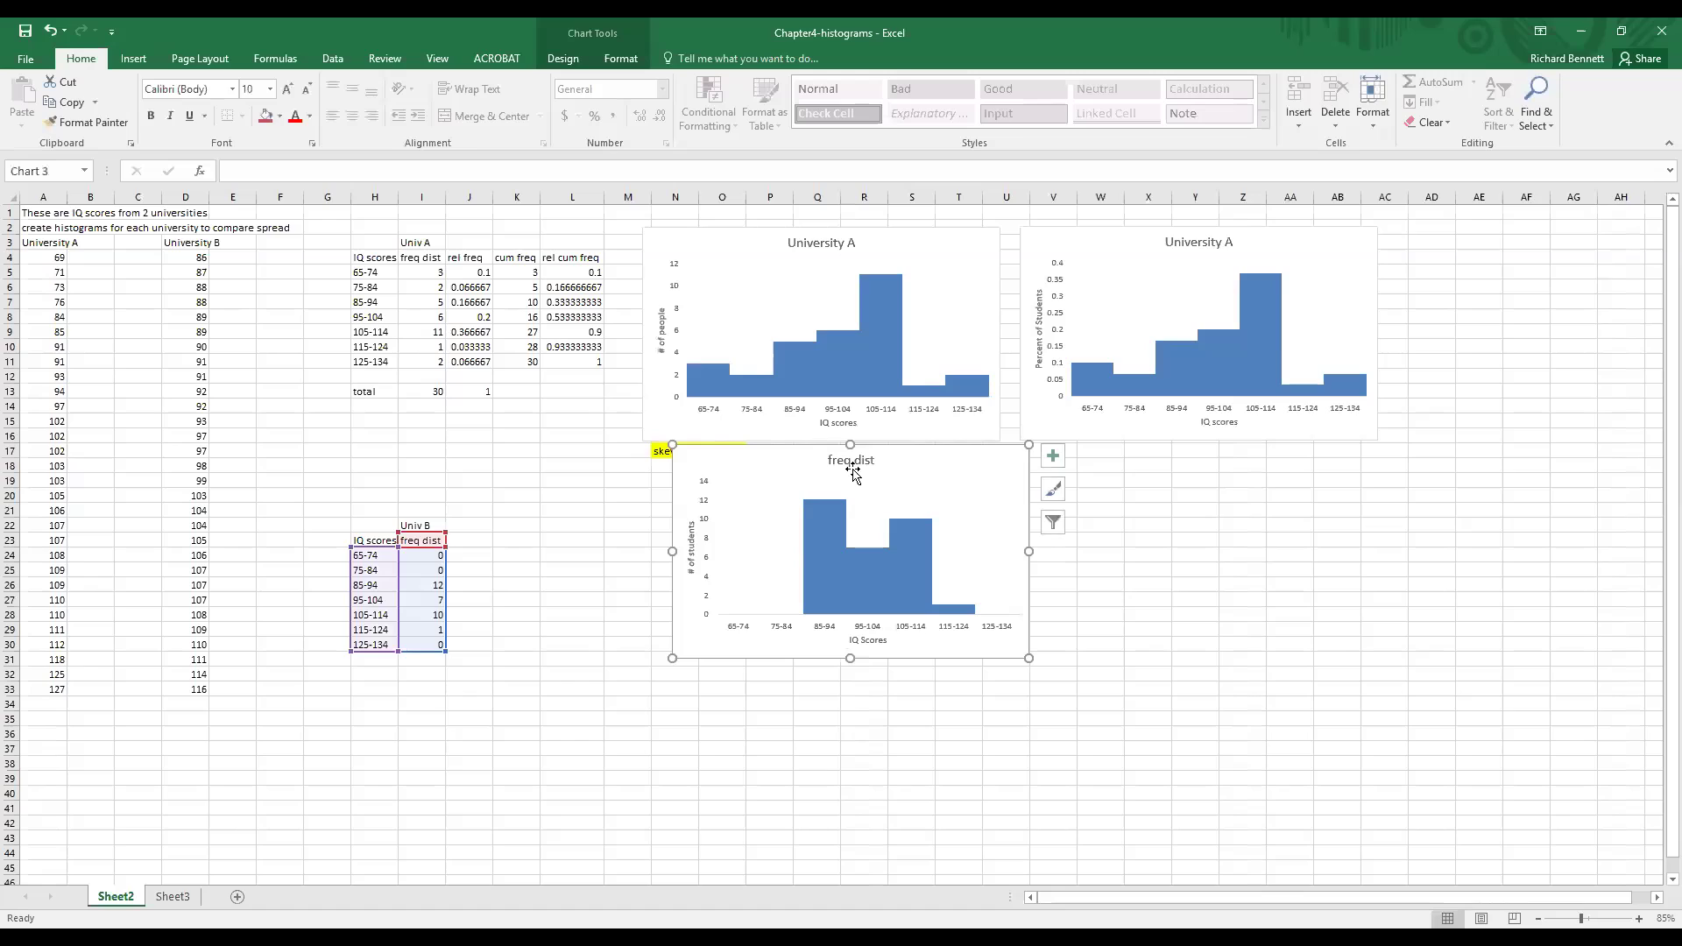
pyautogui.write('University B')
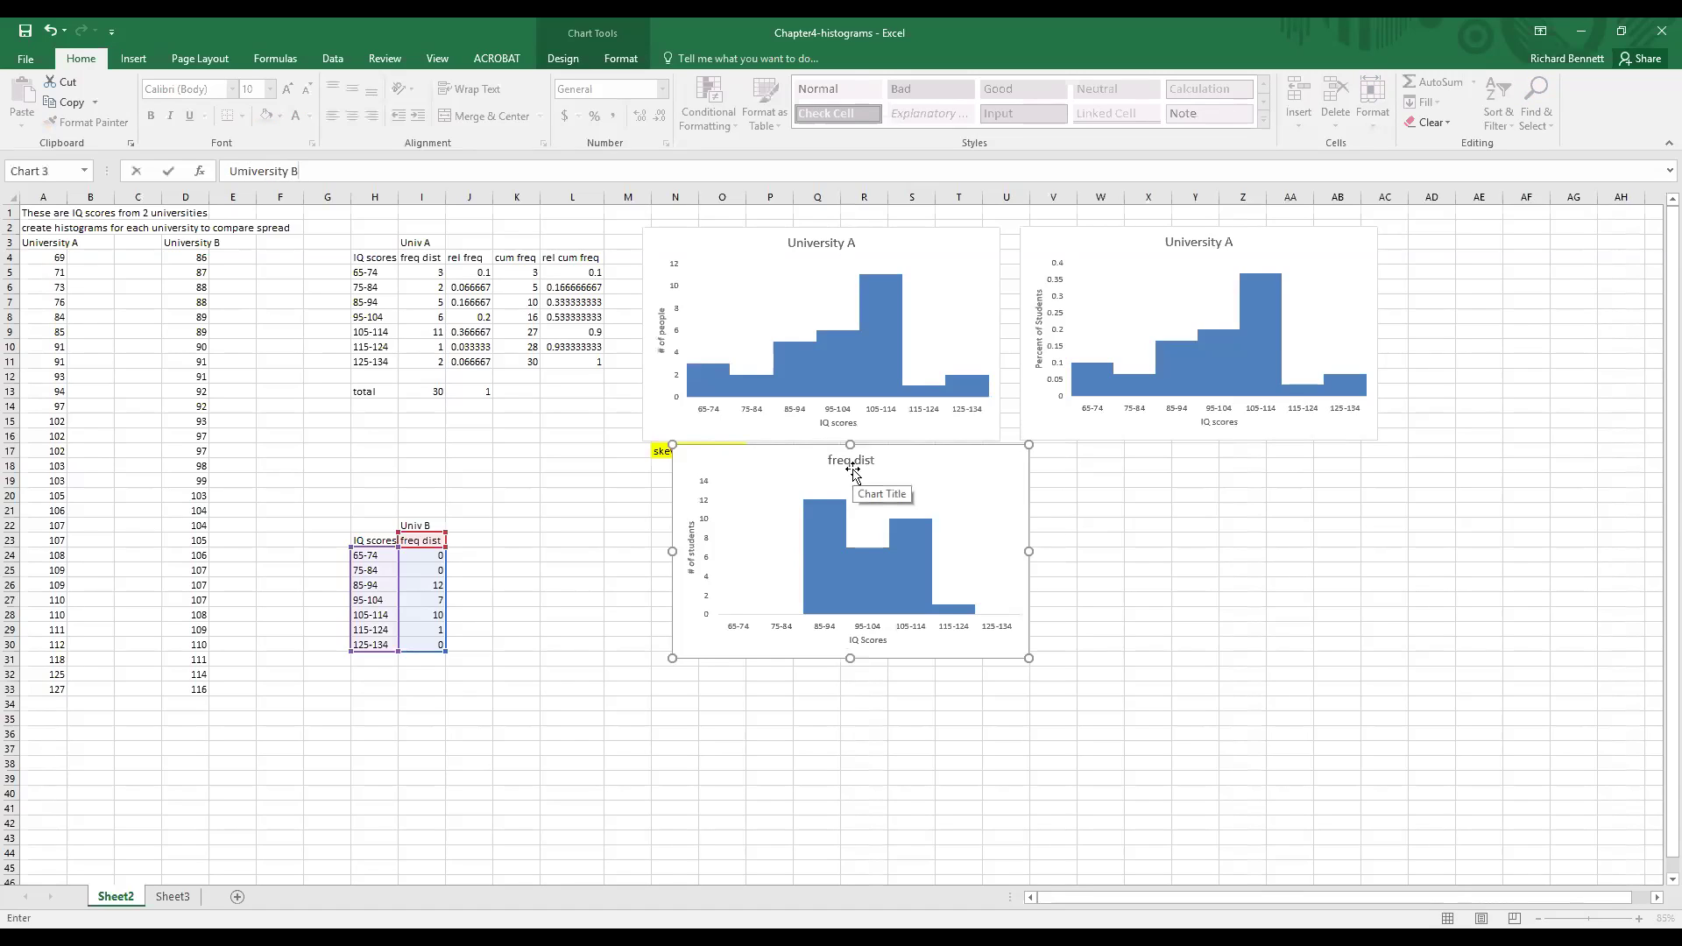
pyautogui.press('Return')
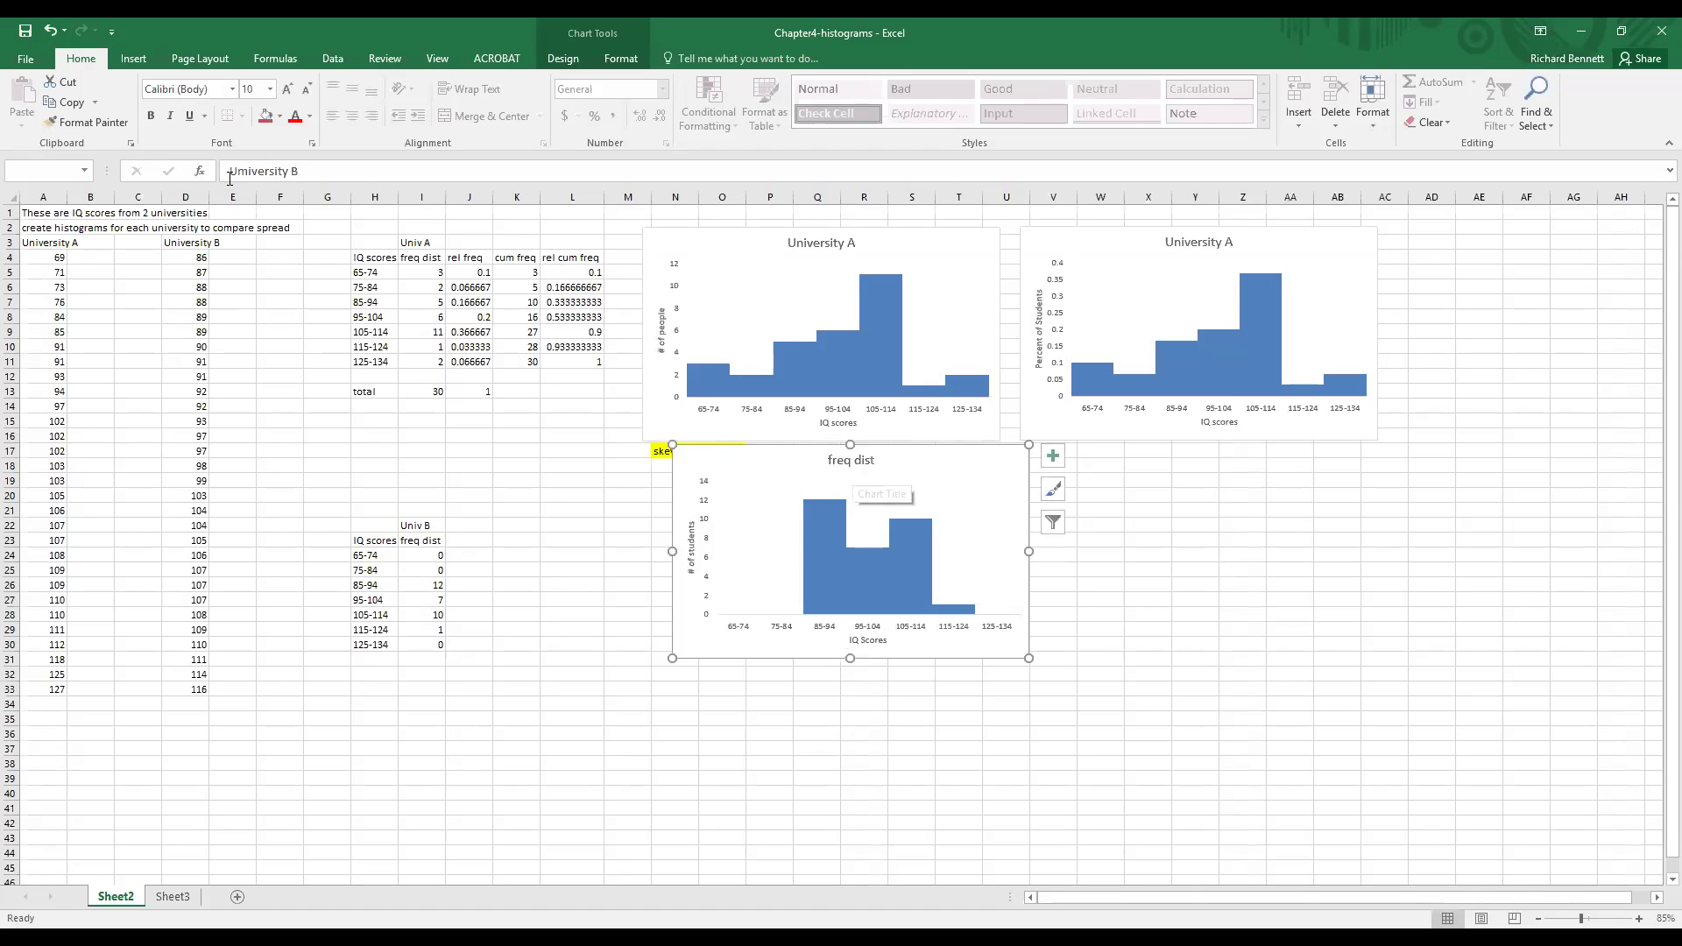
pyautogui.click(246, 169)
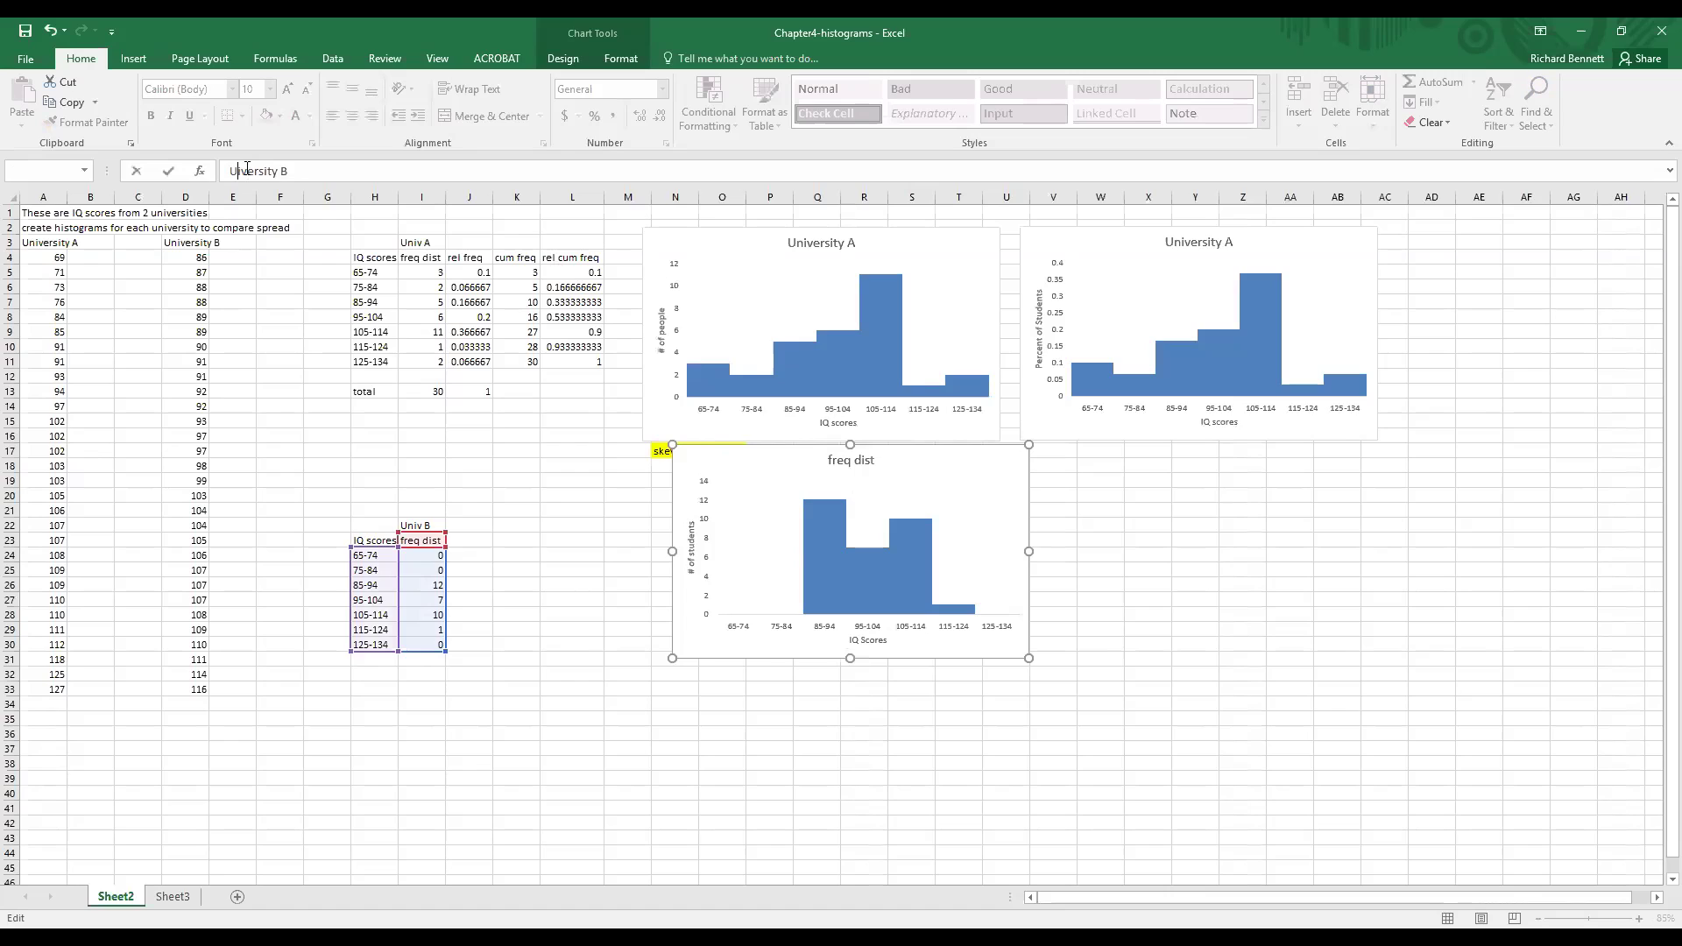
# Set the lower chart's title to "University B" and move the chart just below the "skewed left" label
pyautogui.click(873, 462)
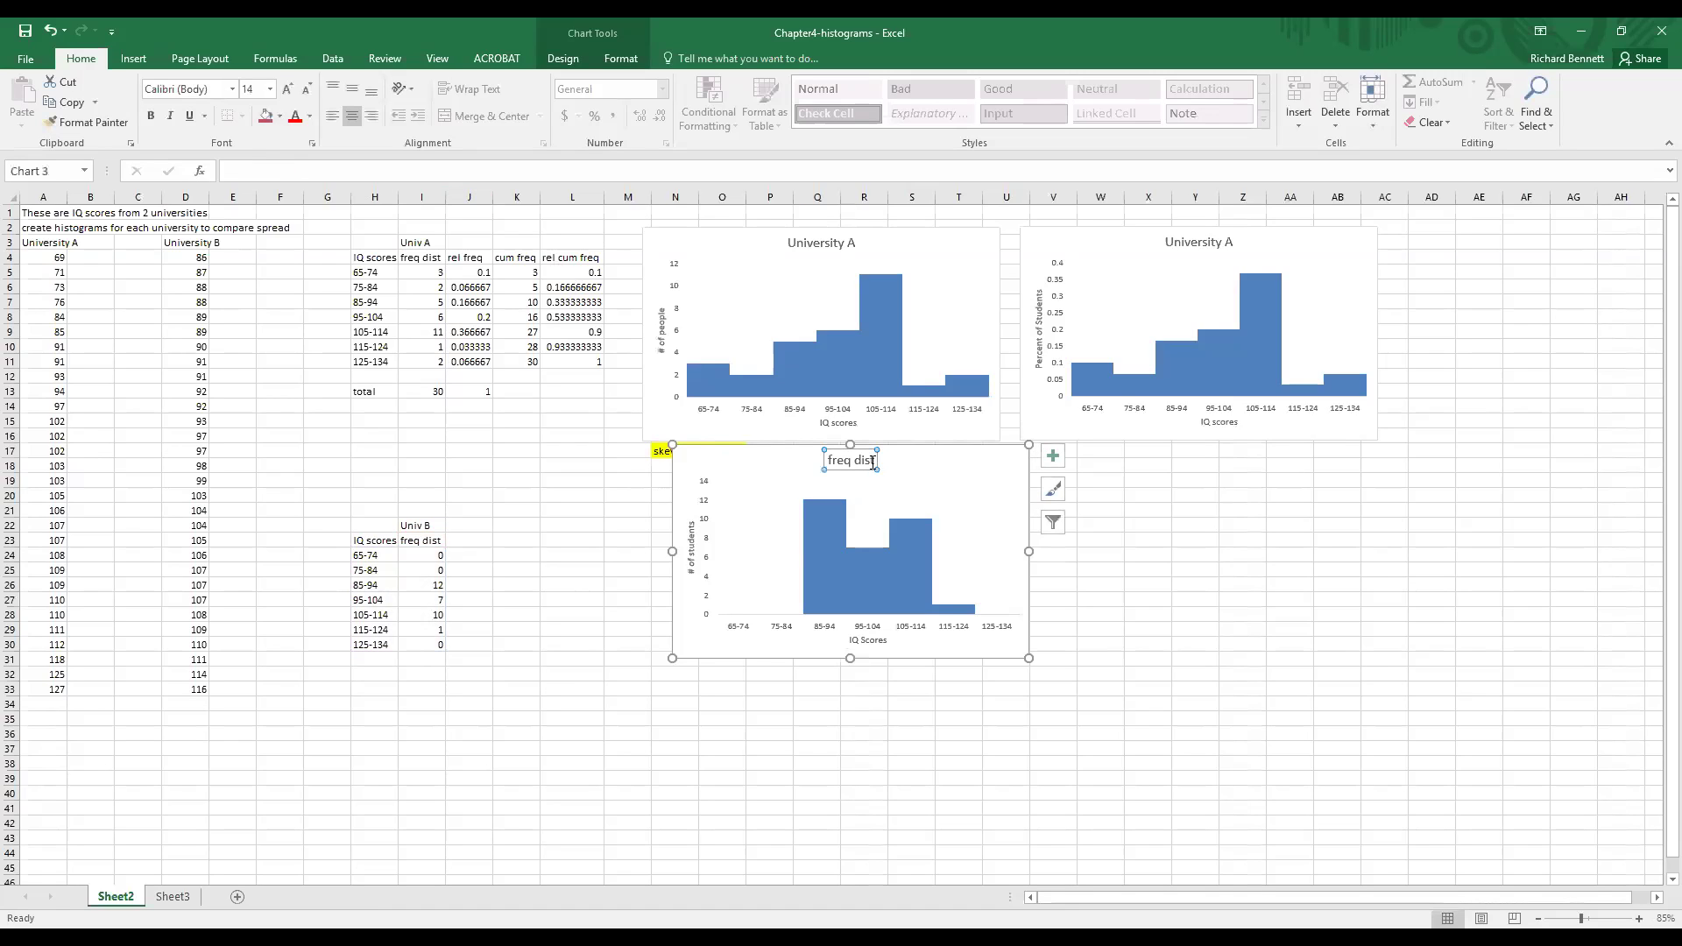
pyautogui.write('Unive')
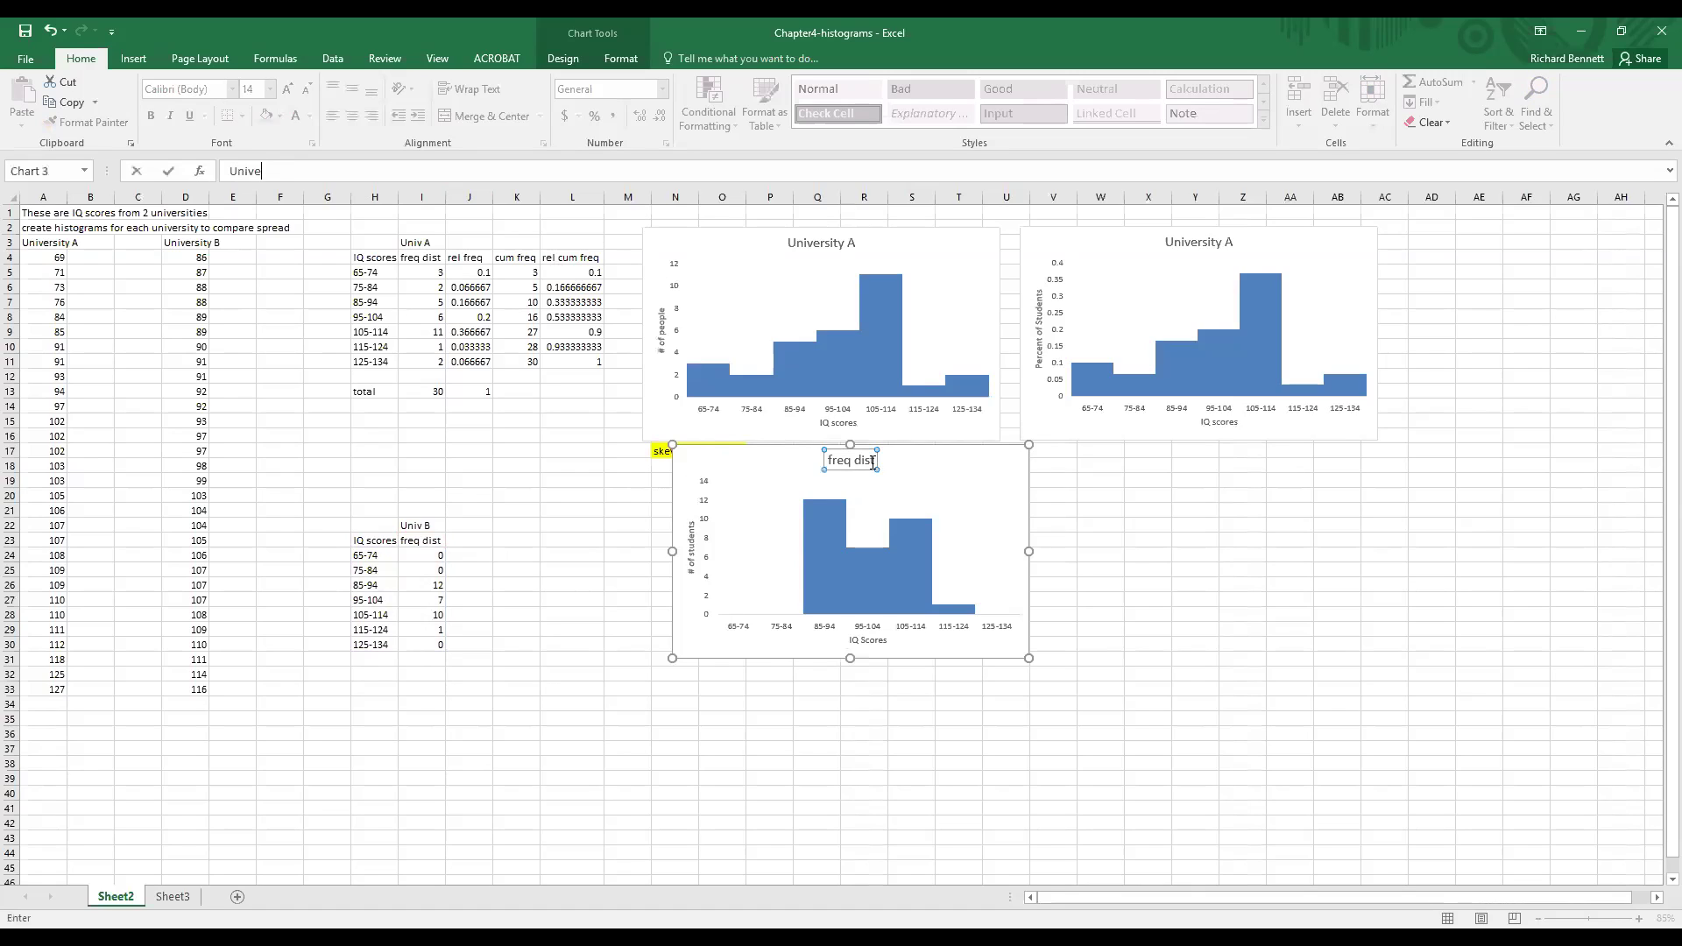
pyautogui.write('rsity B')
pyautogui.press('Return')
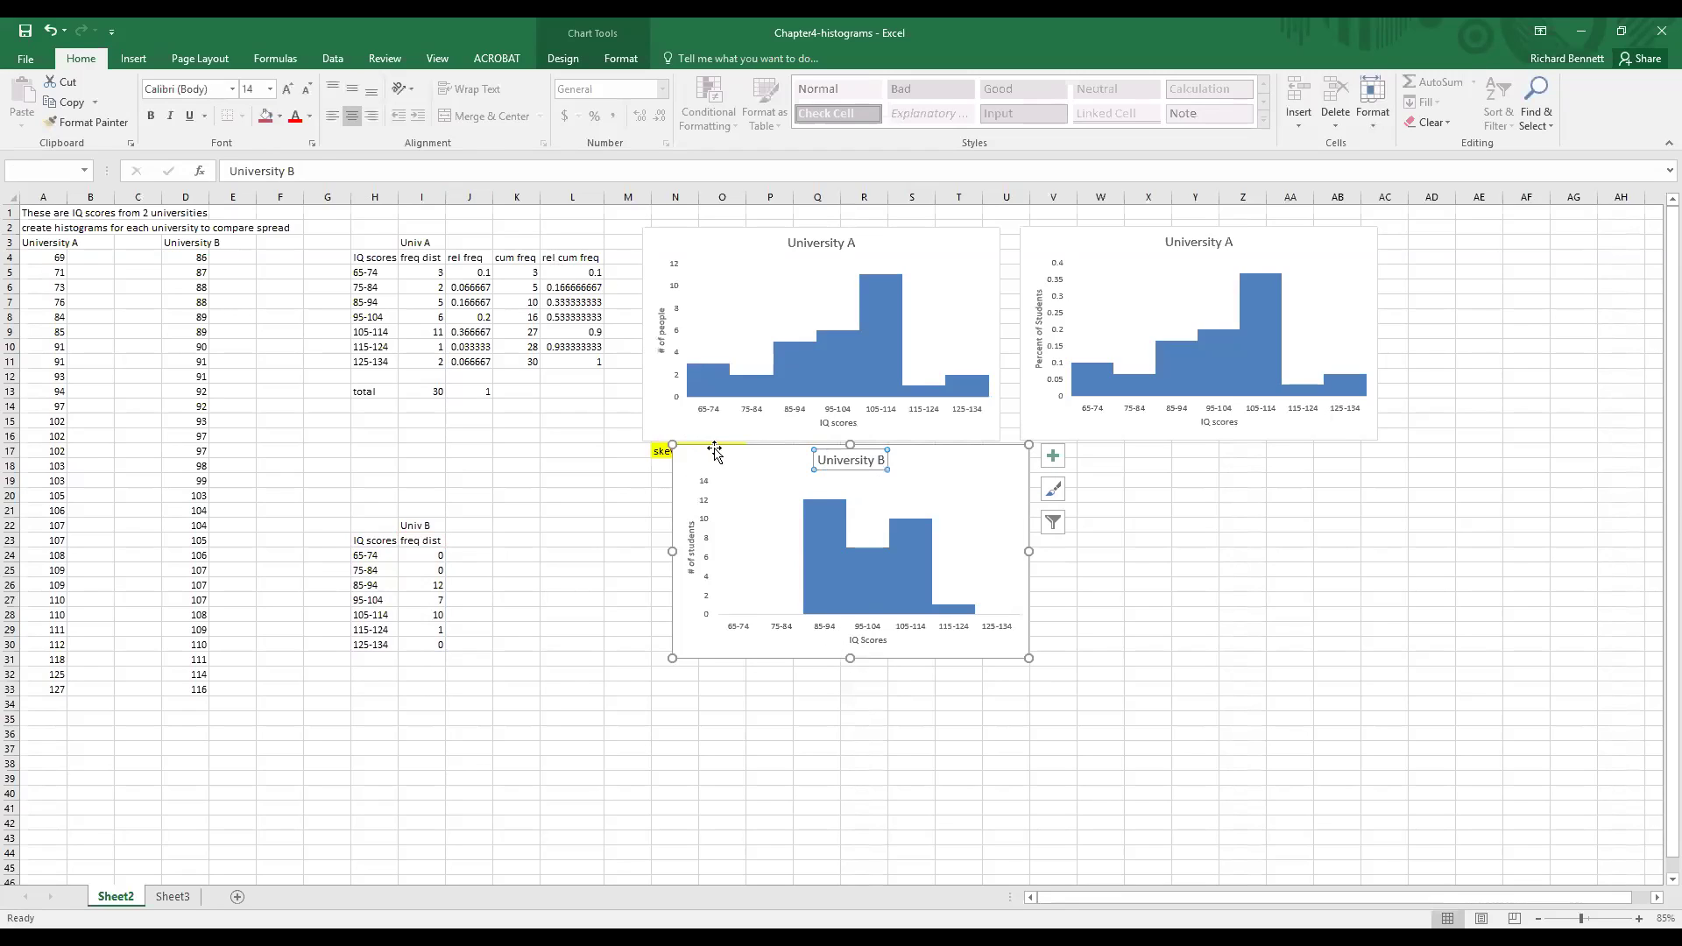
pyautogui.moveTo(728, 476); pyautogui.dragTo(690, 500)
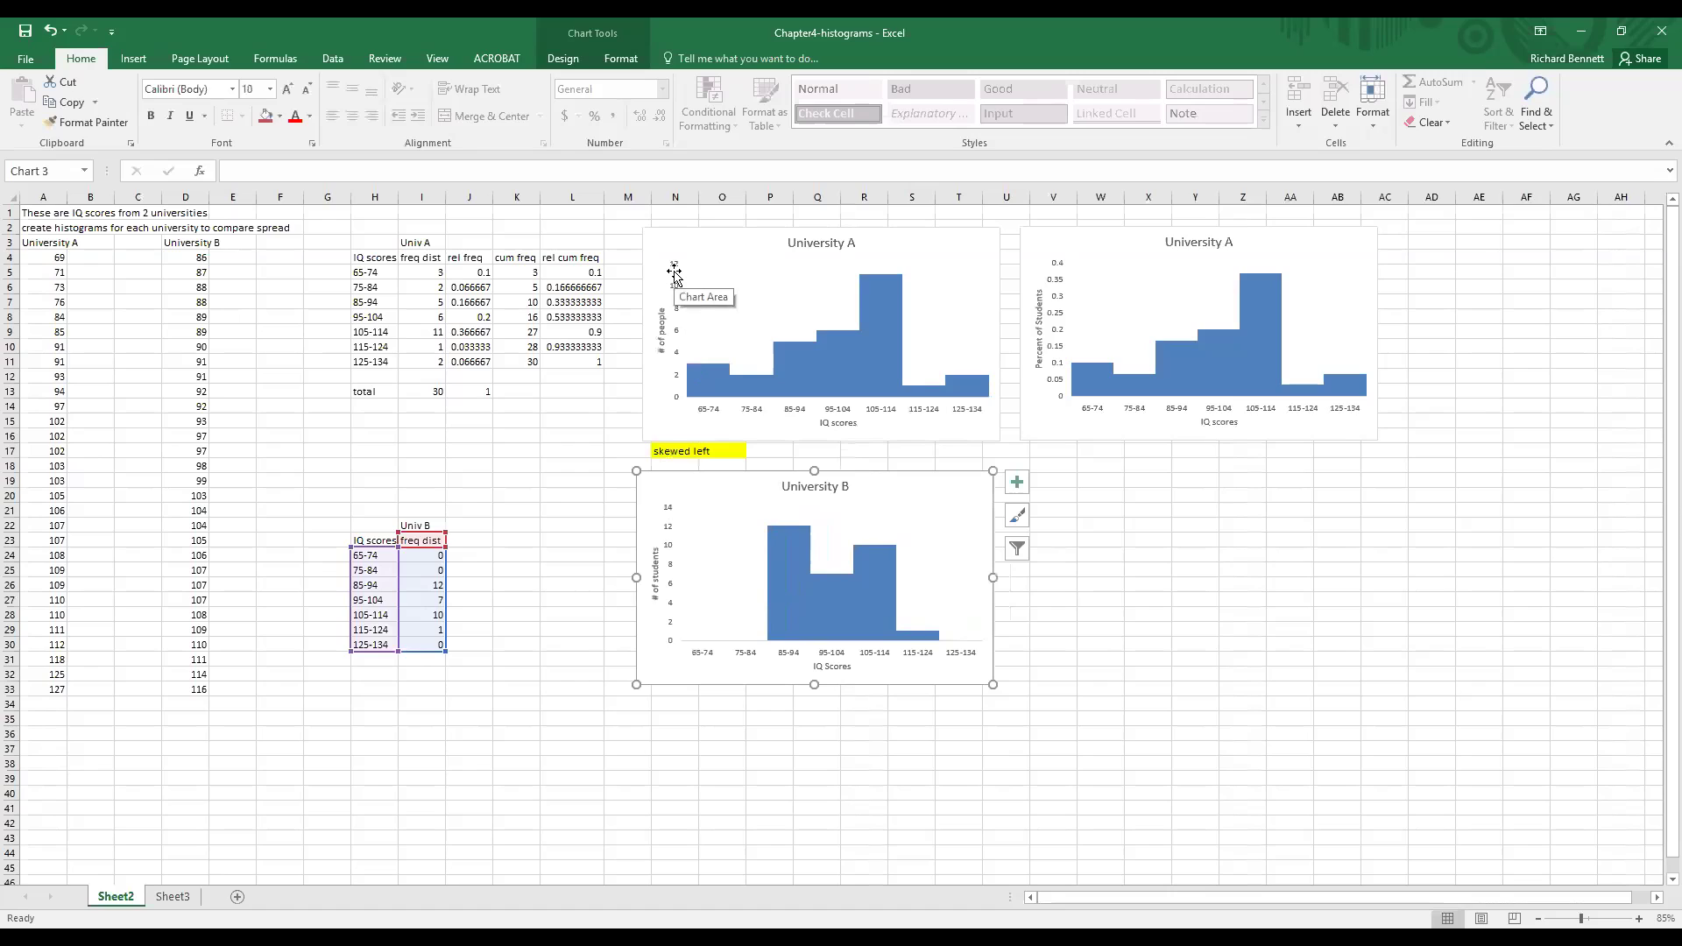
# Add minor gridlines for the vertical axis of the University A "# of people" chart
pyautogui.click(681, 342)
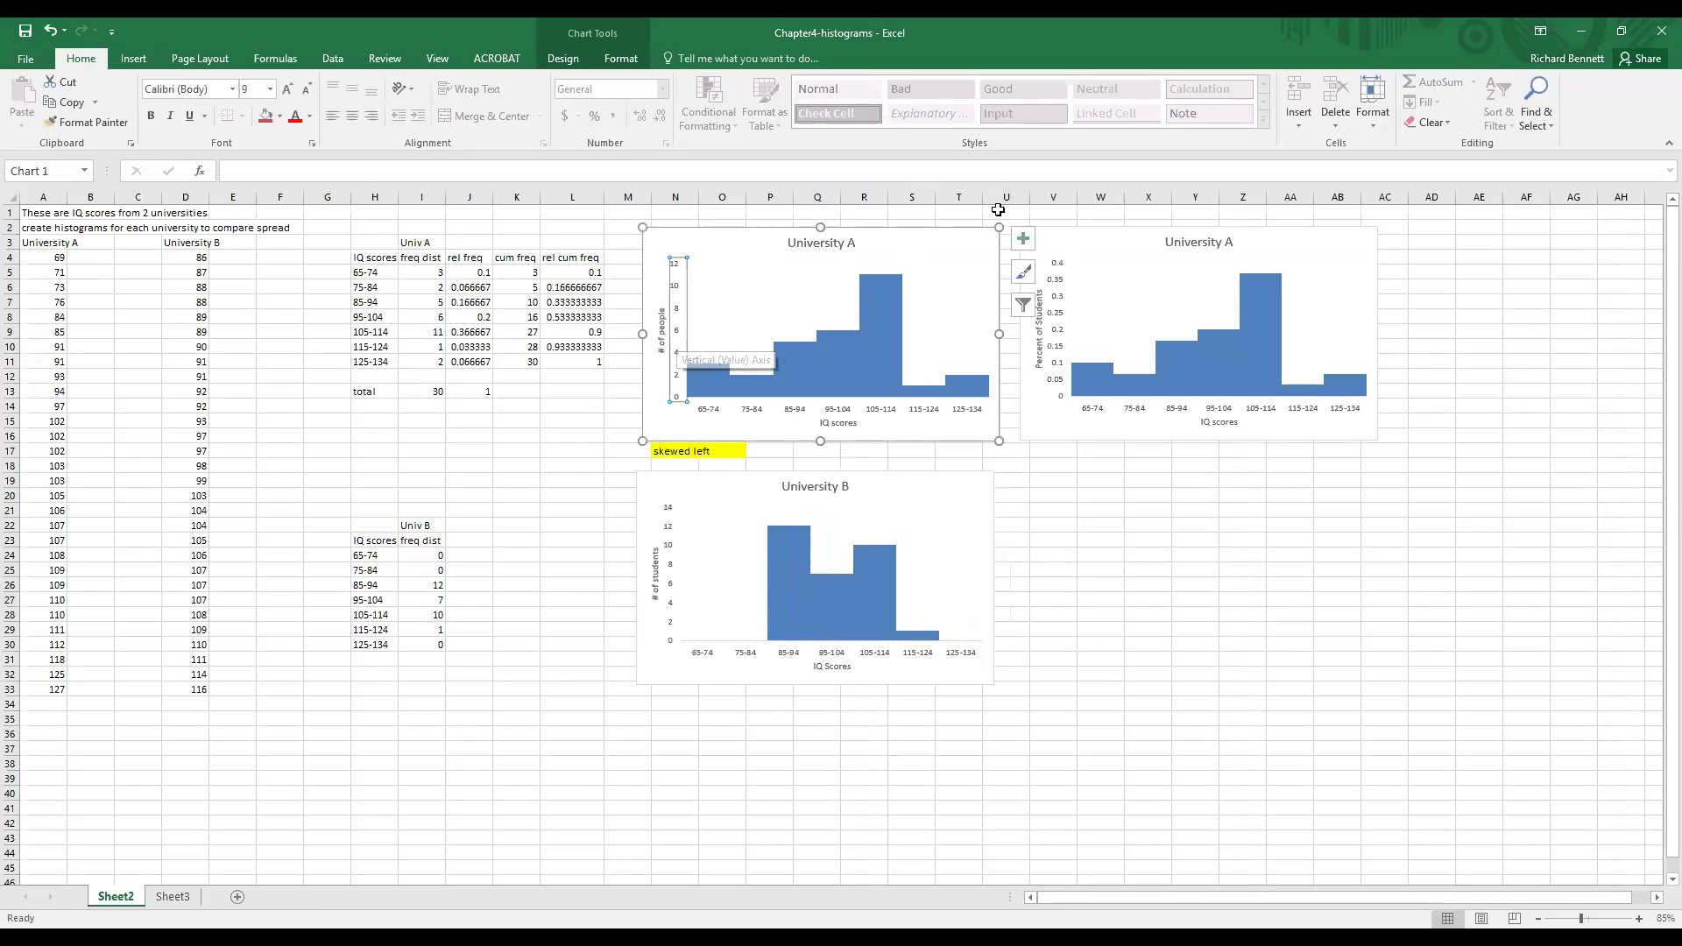
pyautogui.click(1023, 241)
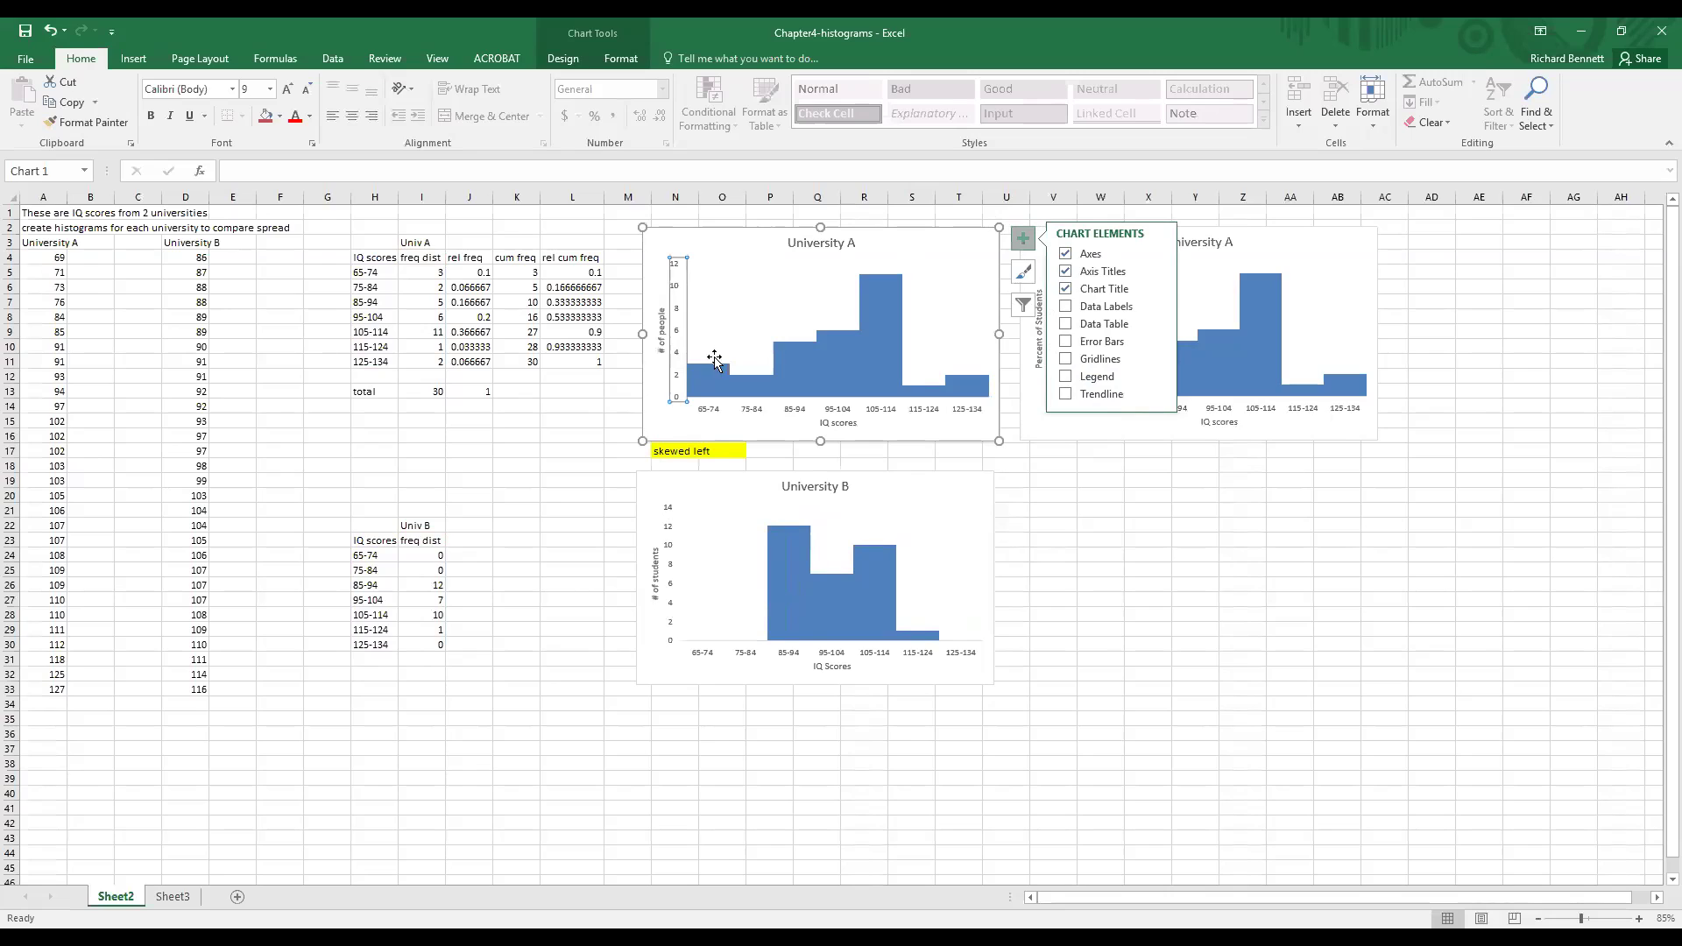
pyautogui.click(680, 361)
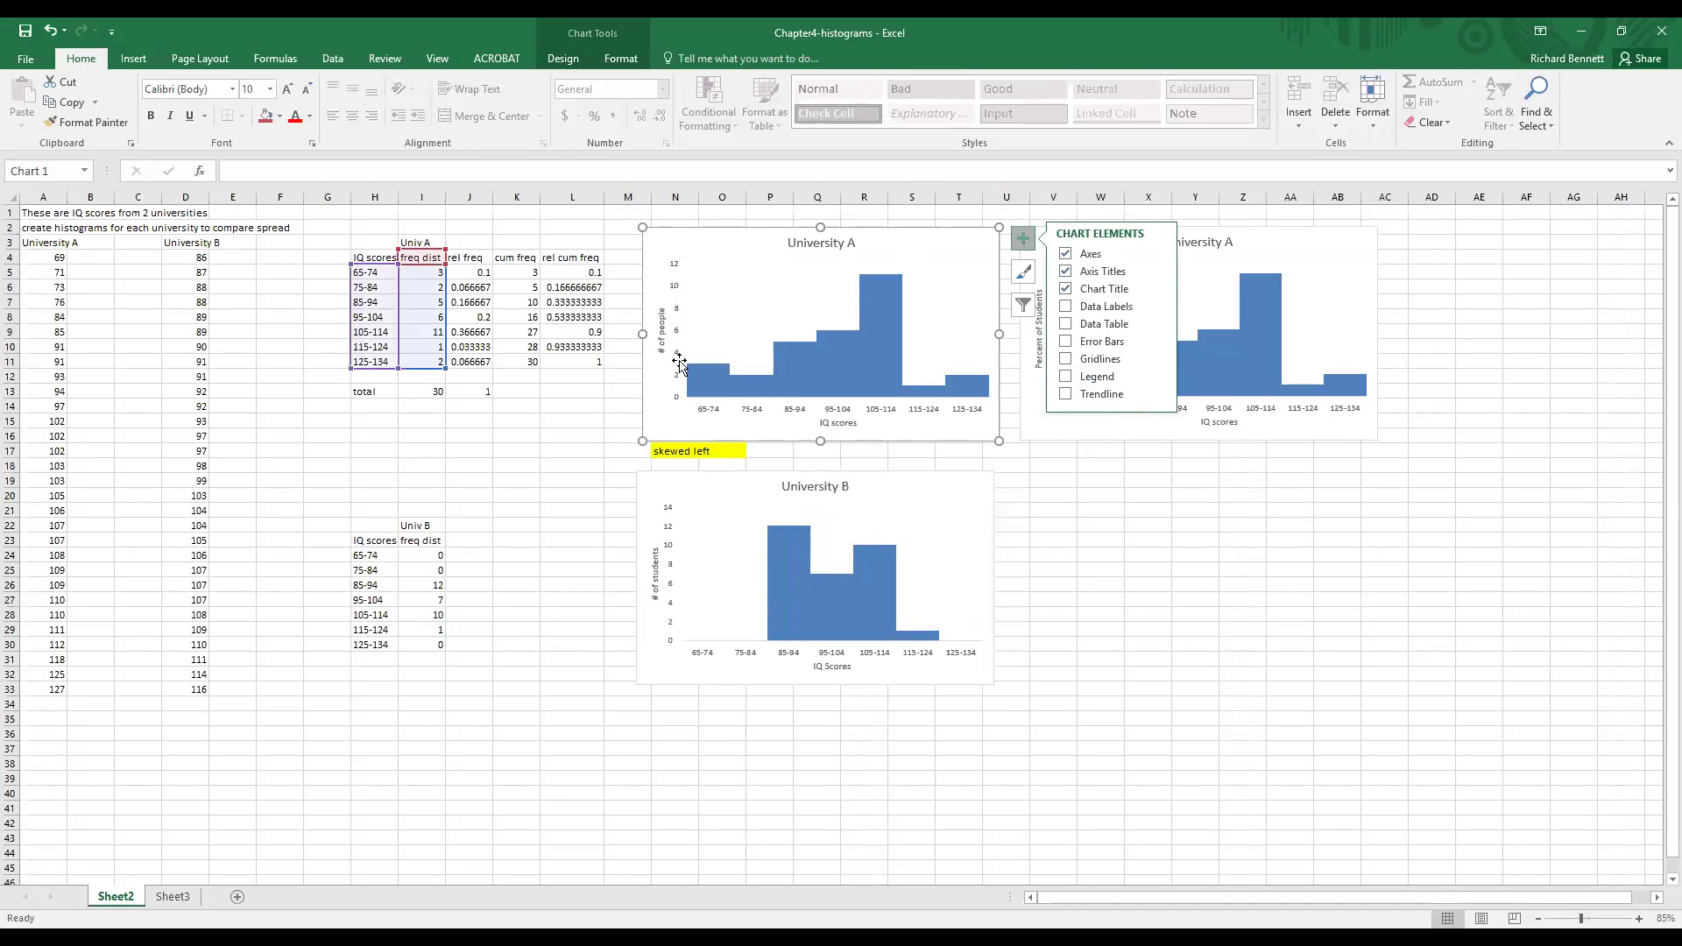
pyautogui.click(681, 365)
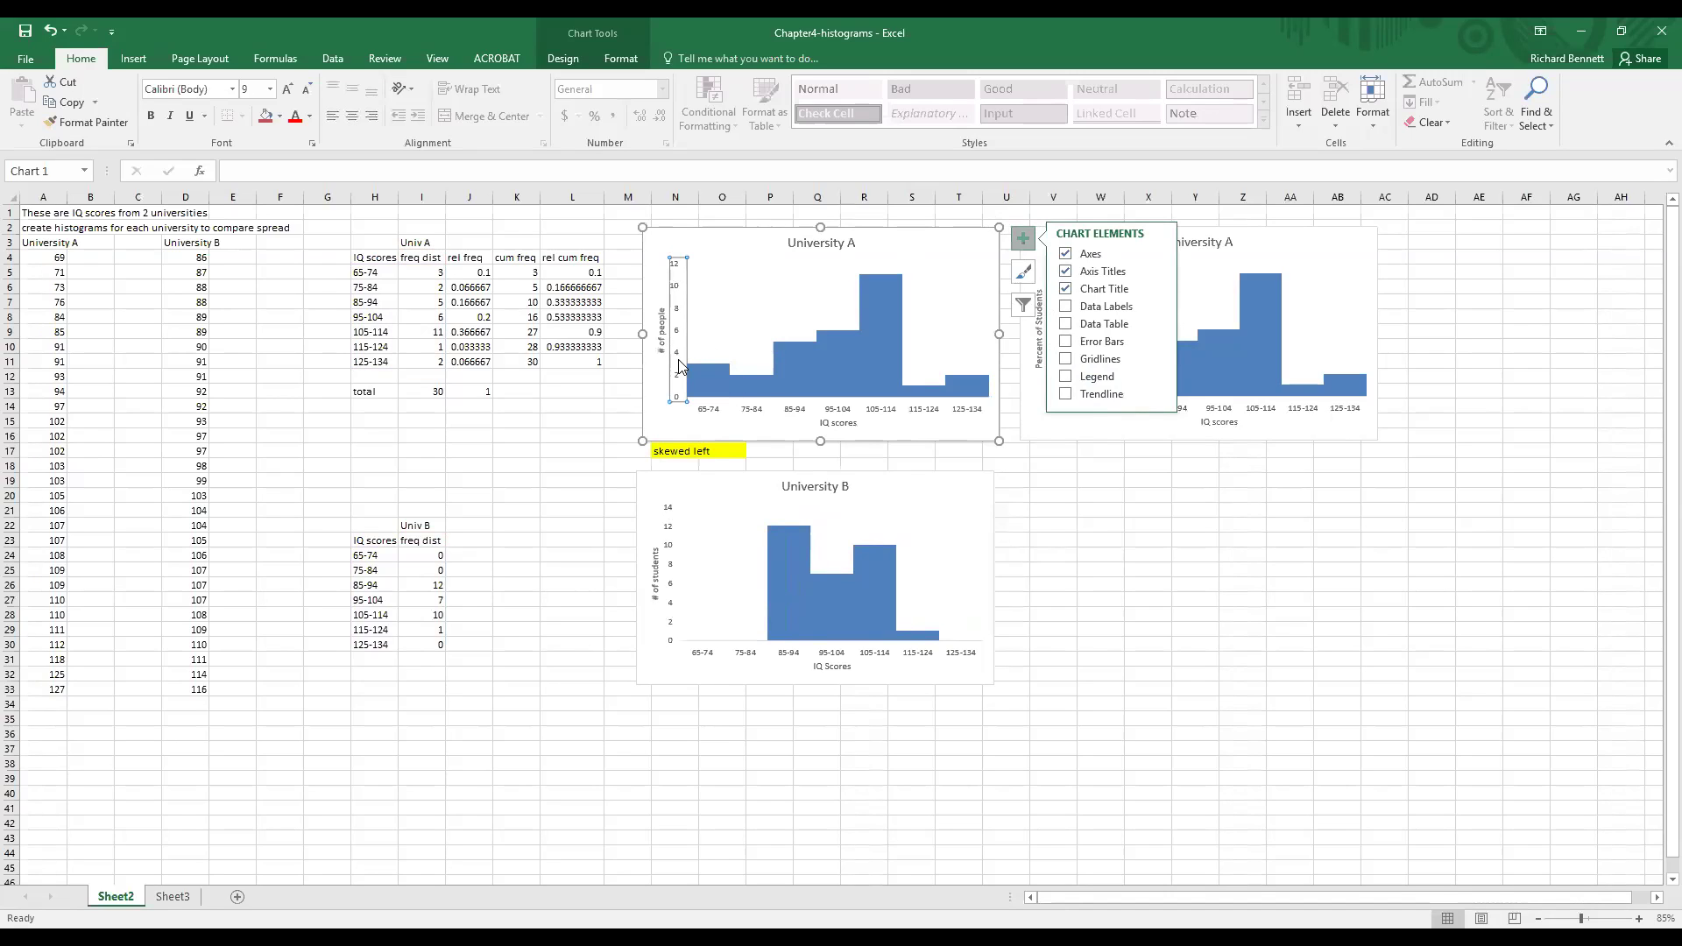
pyautogui.rightClick(680, 366)
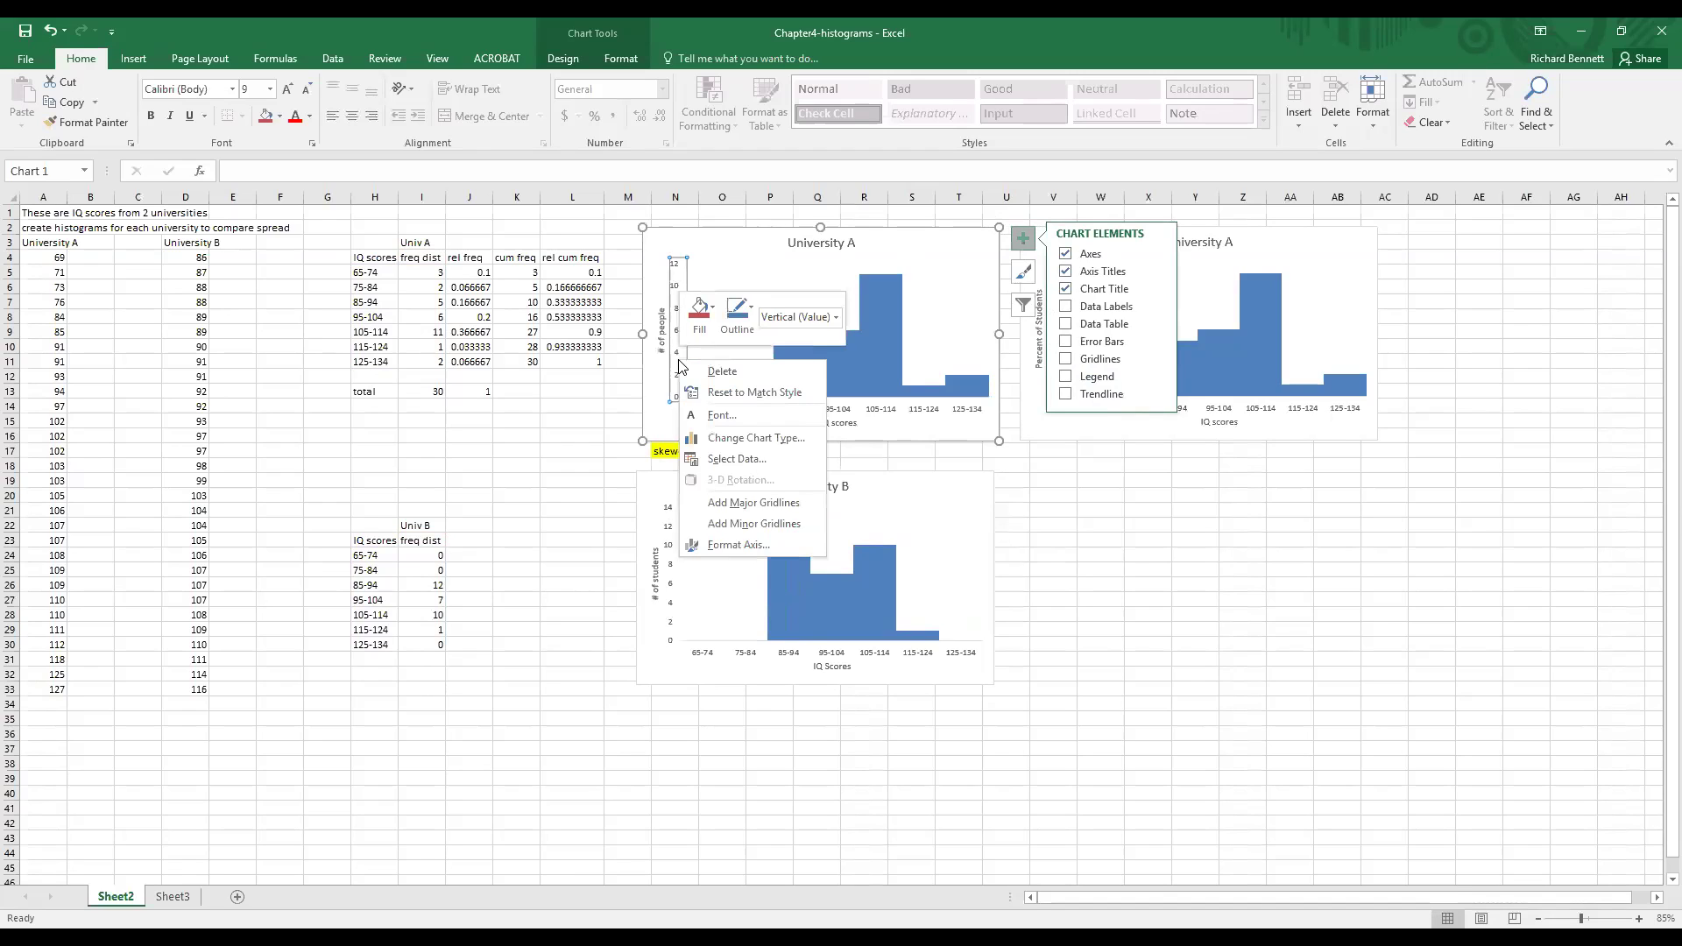
pyautogui.click(702, 524)
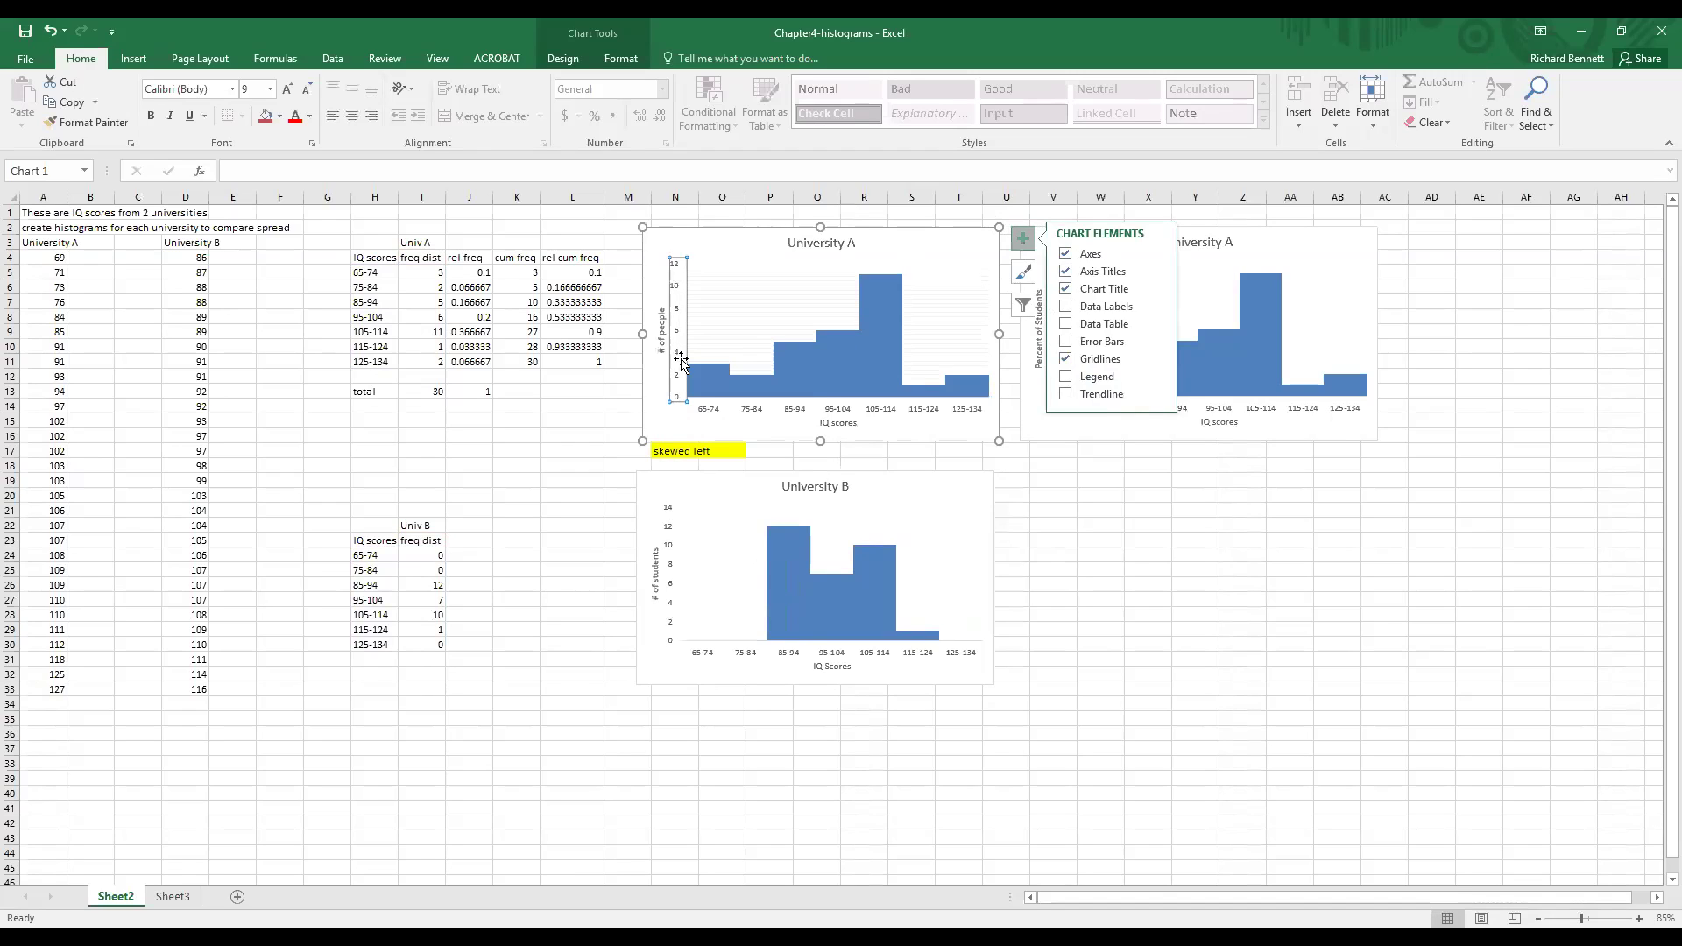
# Set the vertical axis maximum of the University A "# of people" chart to 14
pyautogui.rightClick(680, 366)
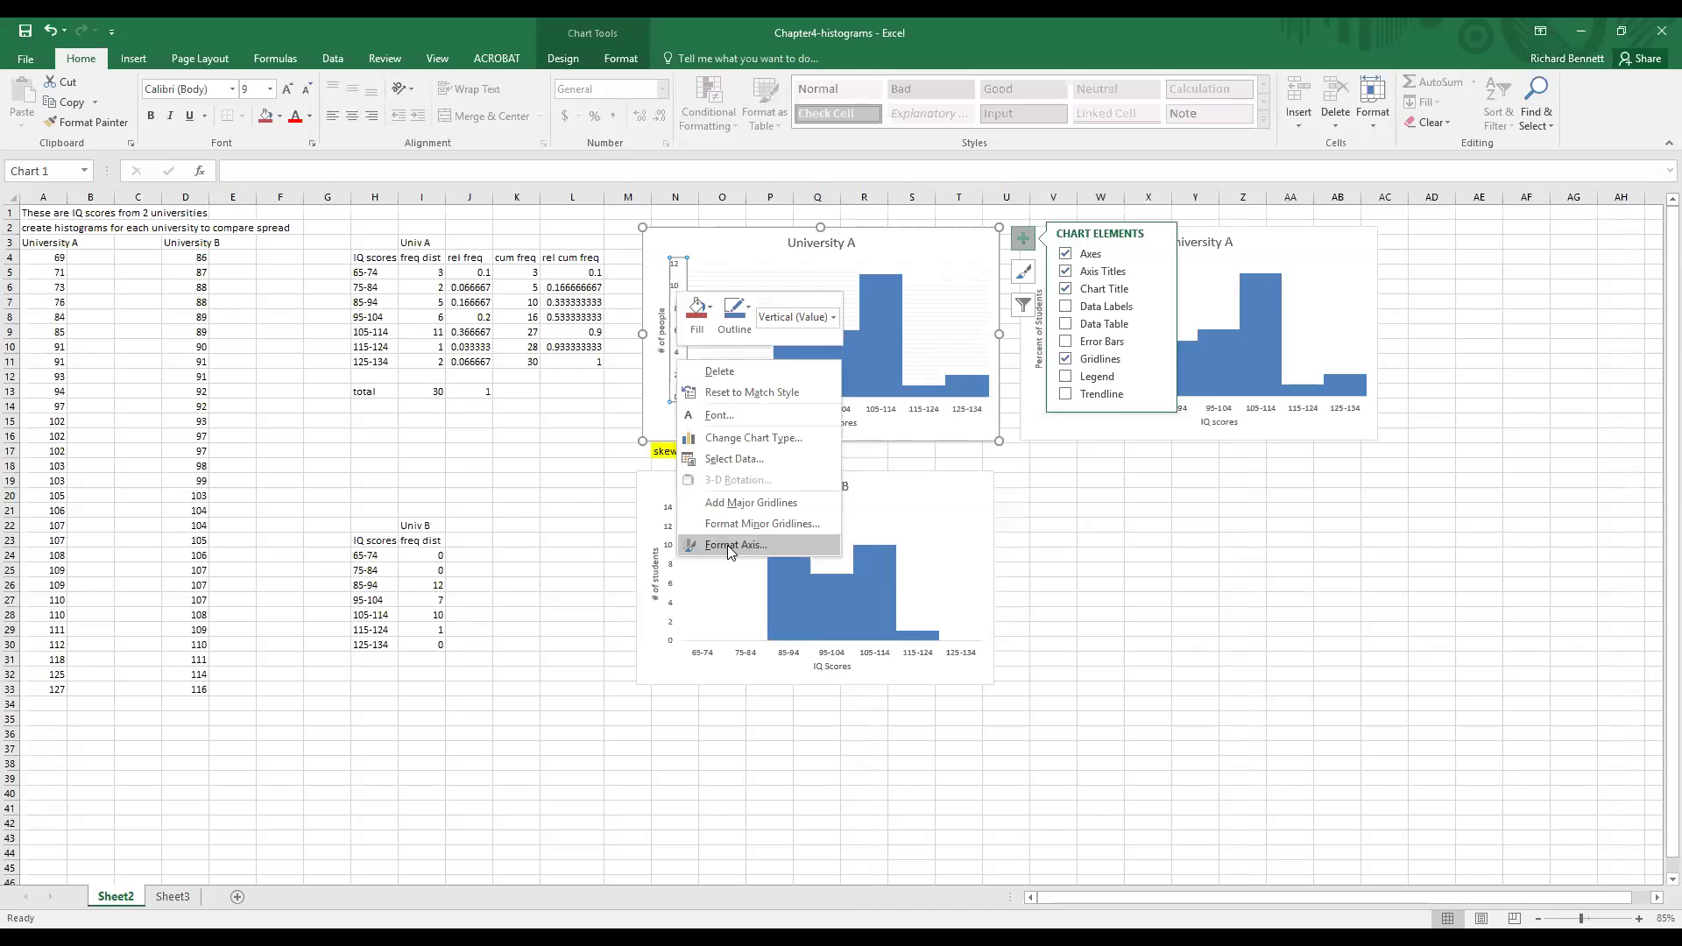
pyautogui.click(733, 550)
pyautogui.click(1555, 371)
pyautogui.press('BackSpace')
pyautogui.write('4')
pyautogui.press('Return')
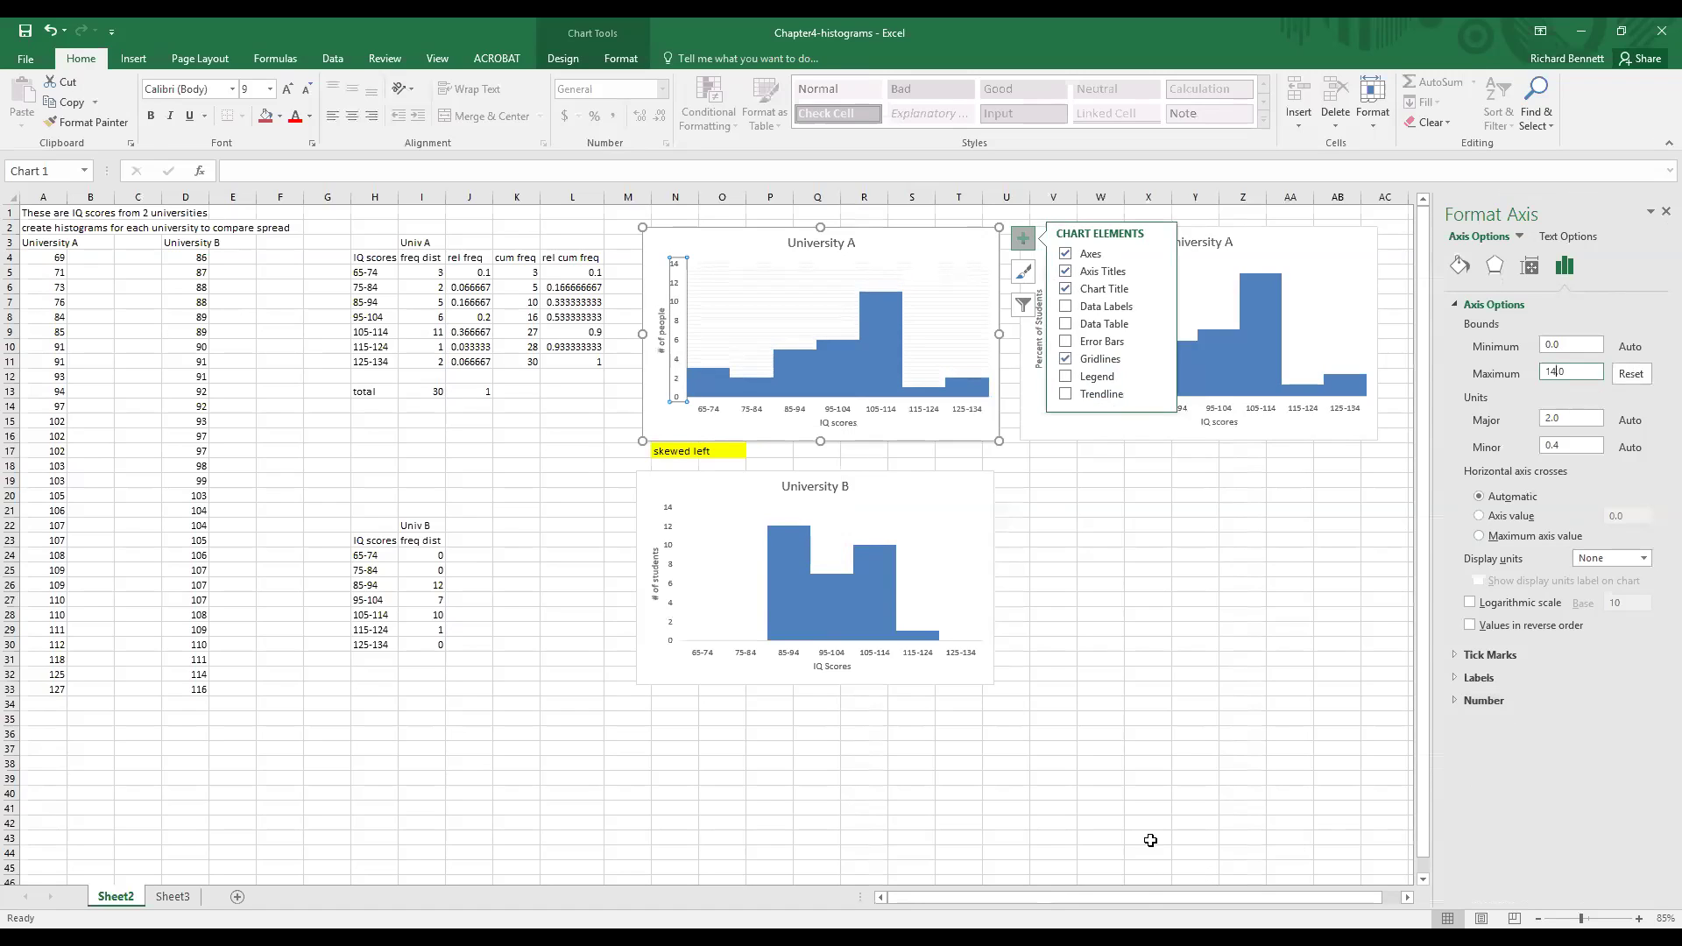
pyautogui.click(1165, 812)
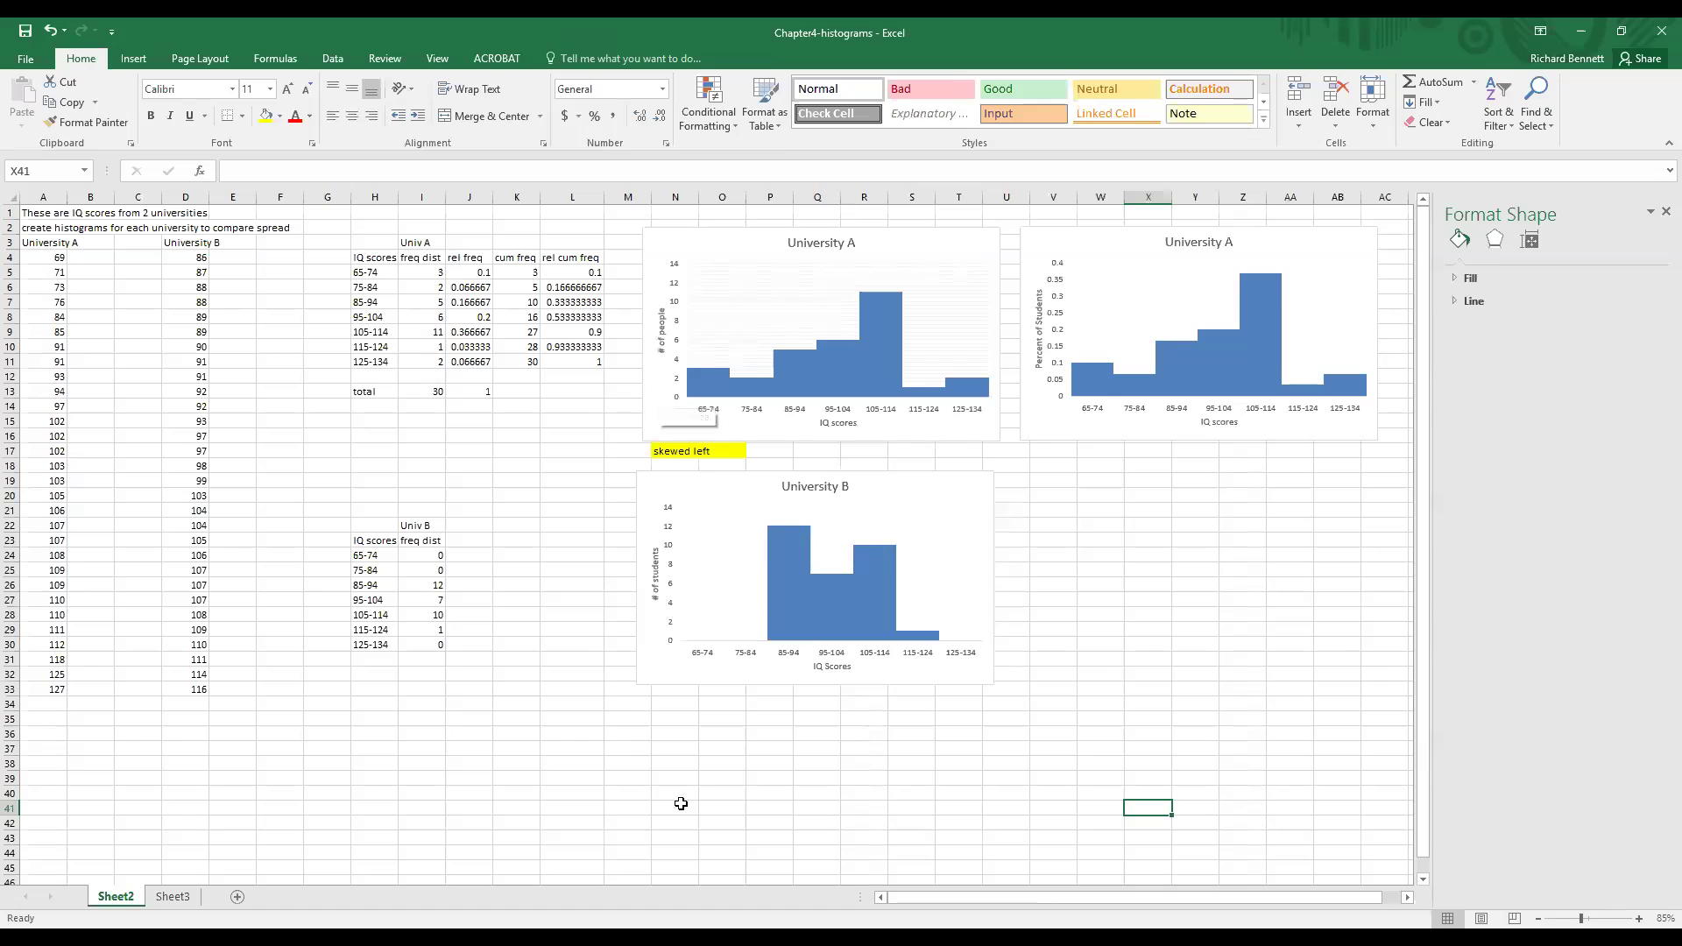
# Enter the label "bi modal" in cell N34 below the University B chart
pyautogui.click(670, 702)
pyautogui.write('bi mod')
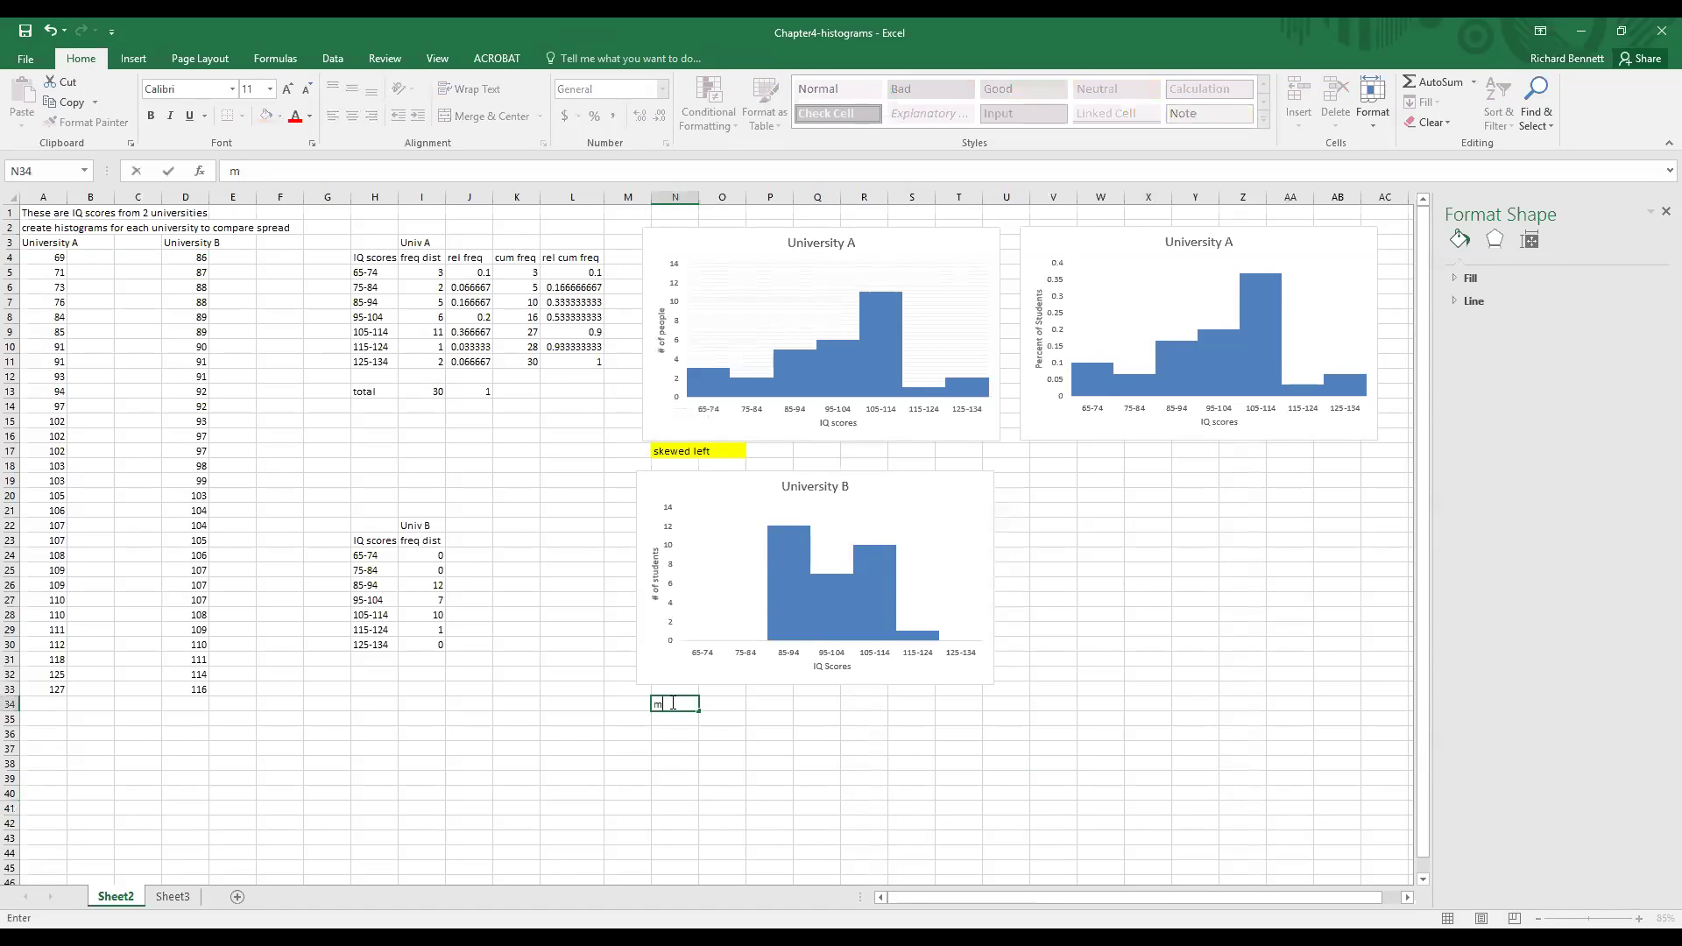
pyautogui.write('al')
pyautogui.press('Return')
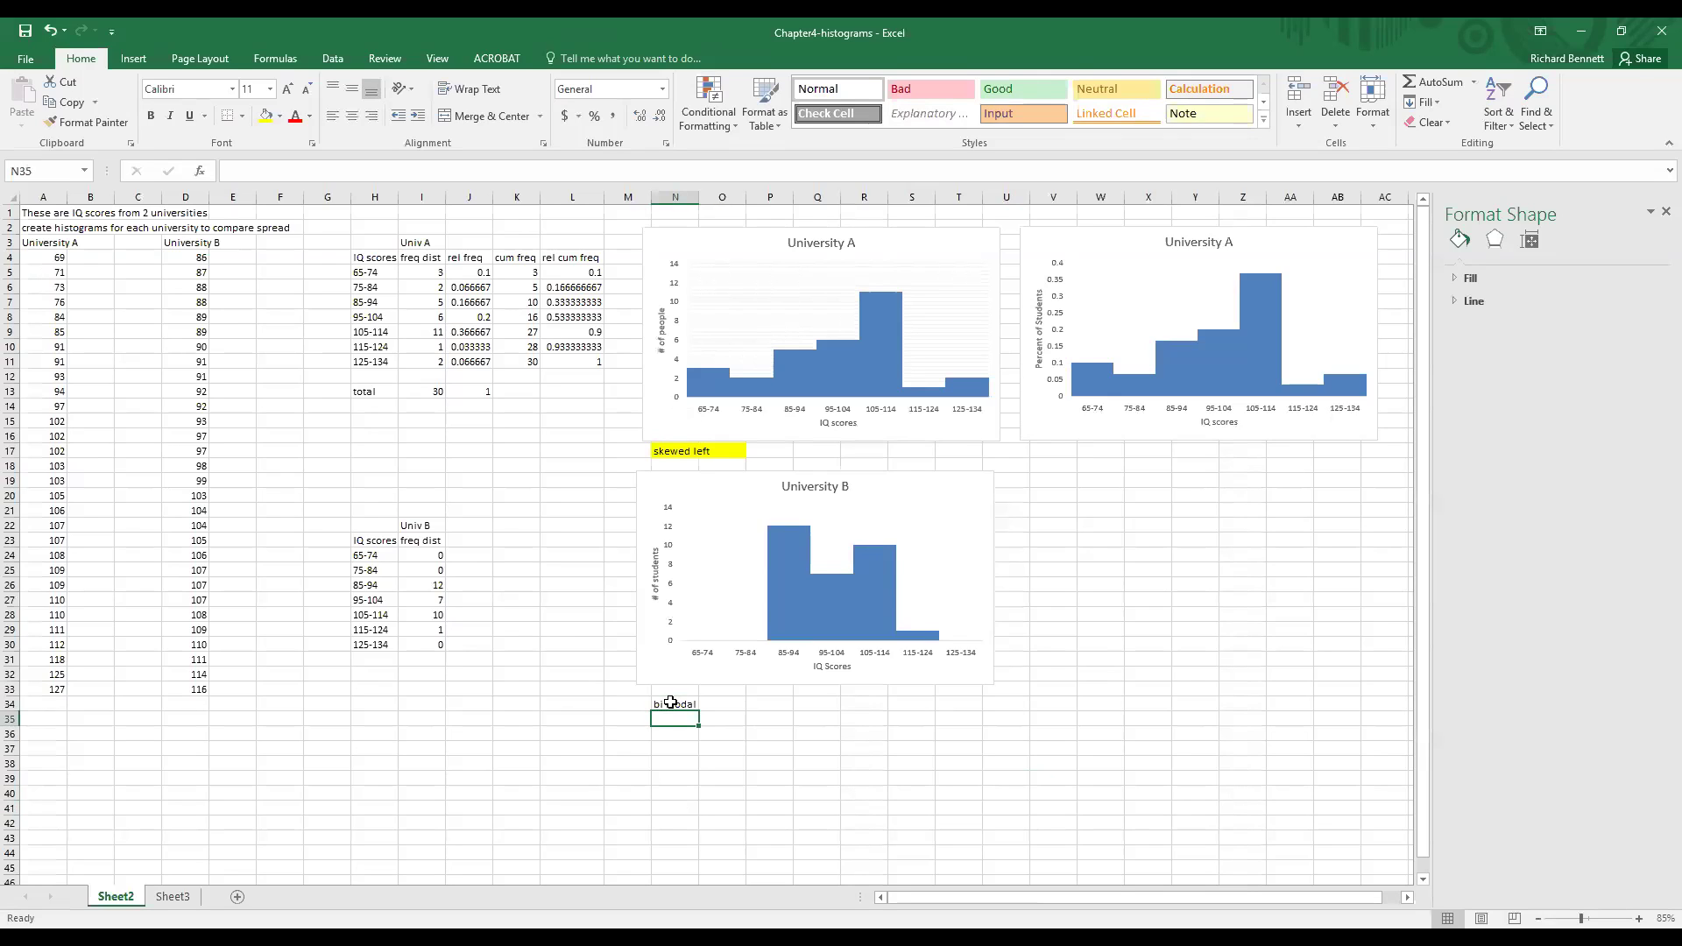
# Add the heading "rel freq" in J23 and the label "total" in H32 of the Univ B table
pyautogui.click(479, 537)
pyautogui.write('rel')
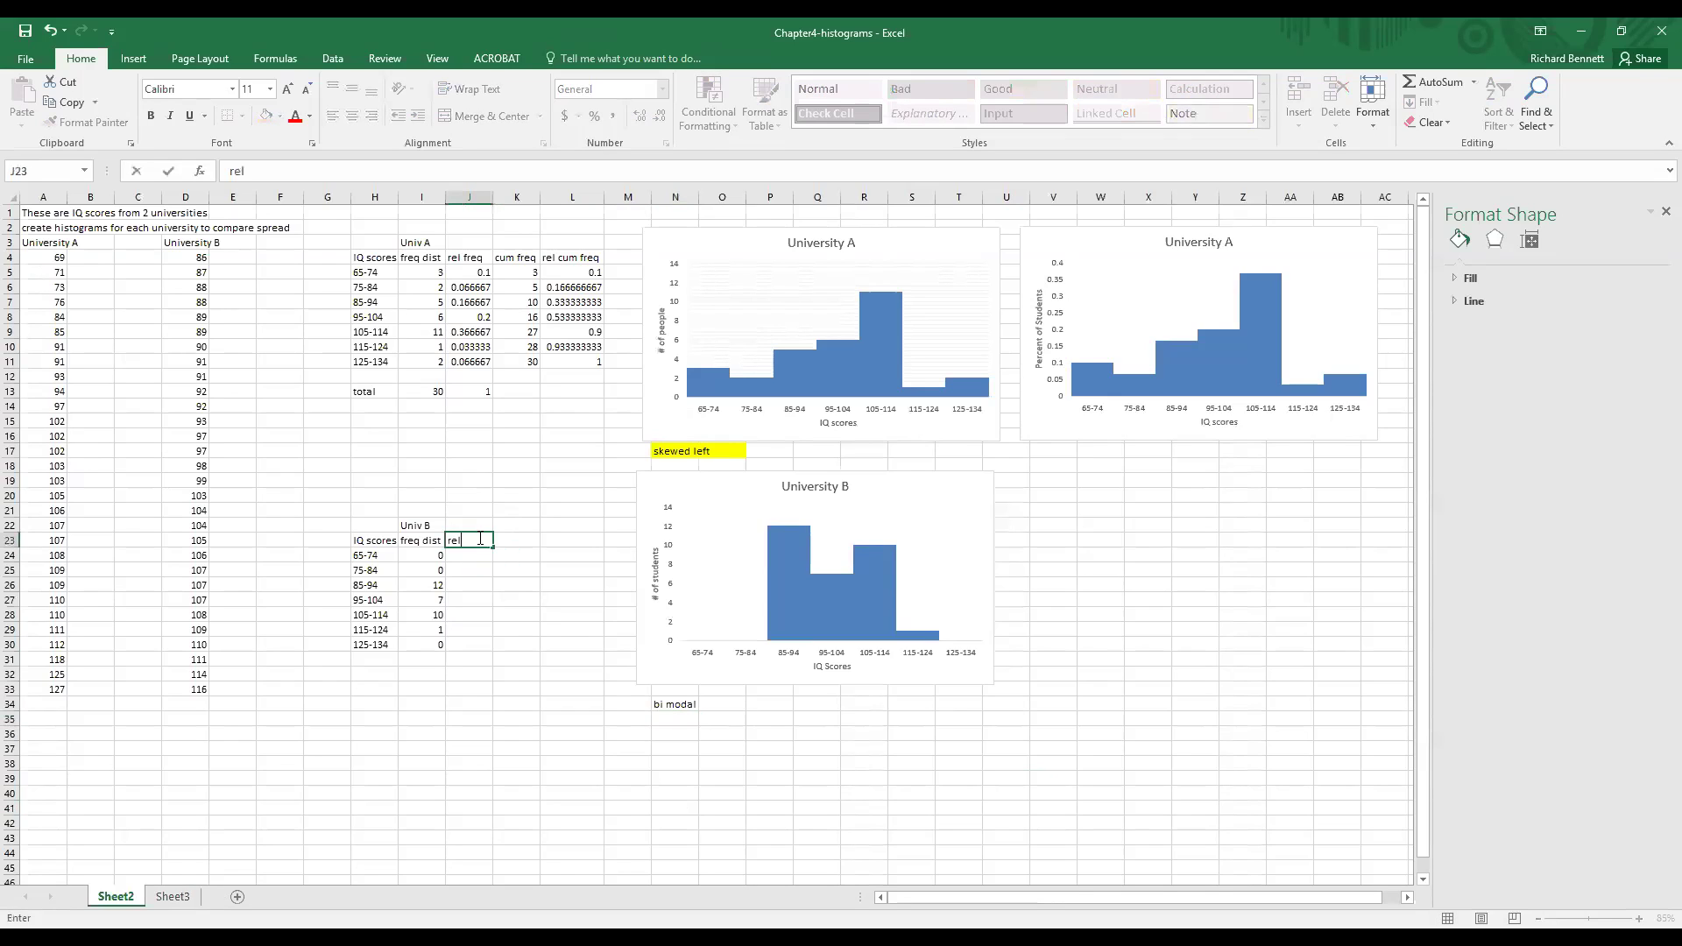
pyautogui.write(' freq')
pyautogui.press('Return')
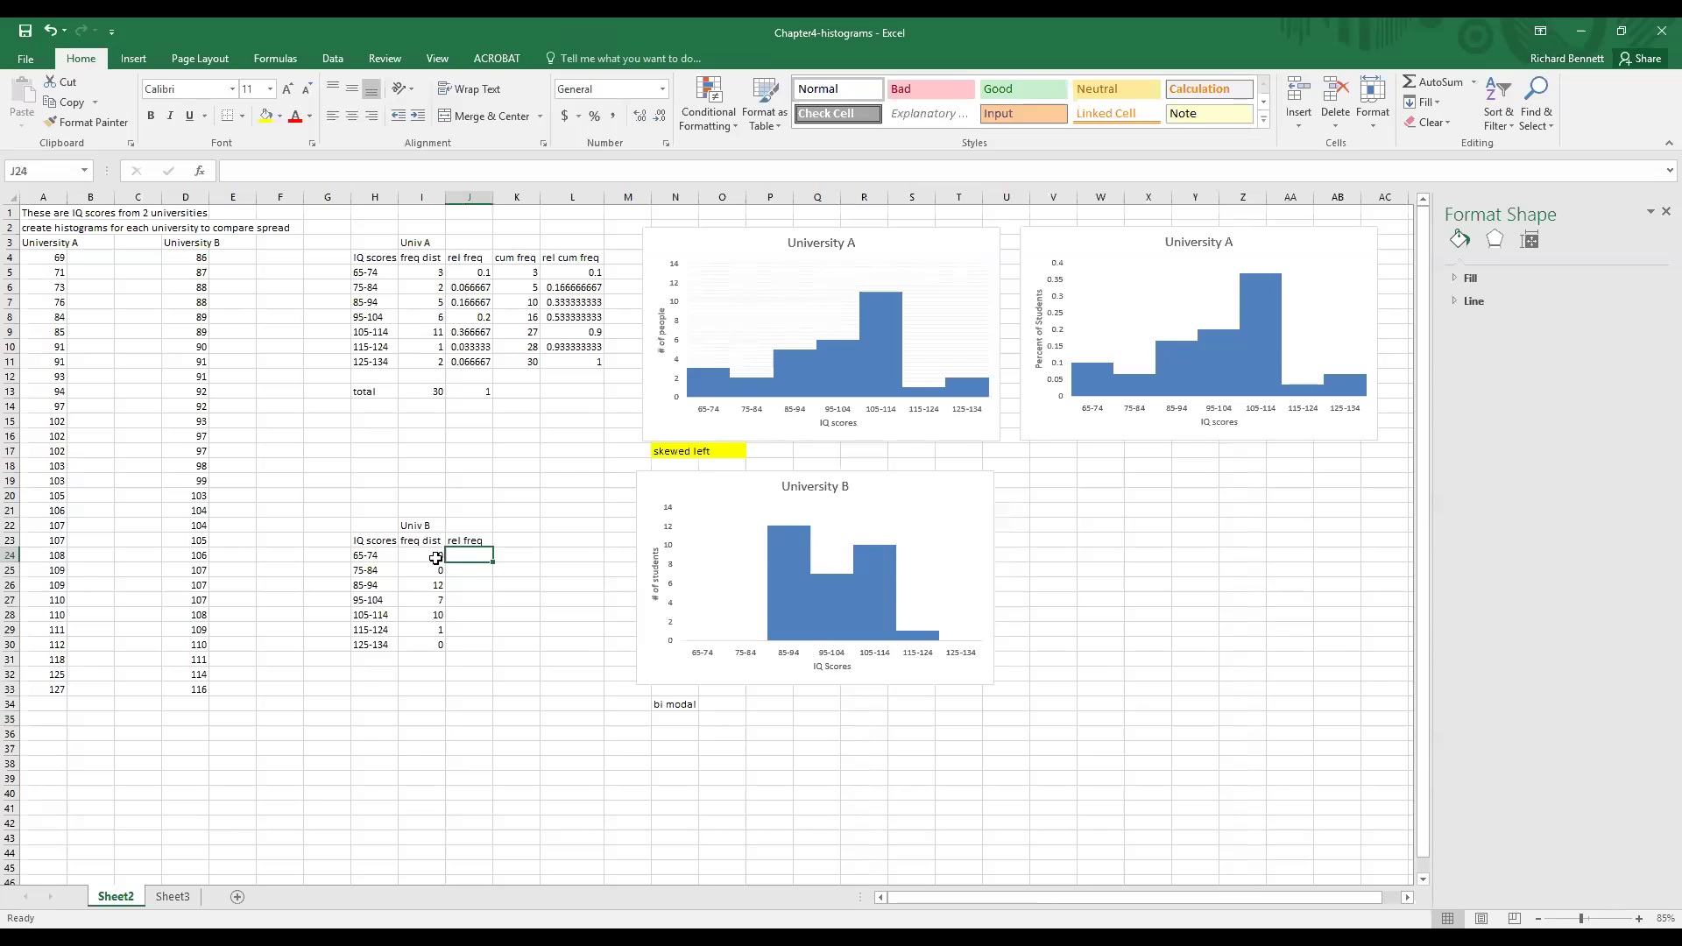
pyautogui.click(363, 673)
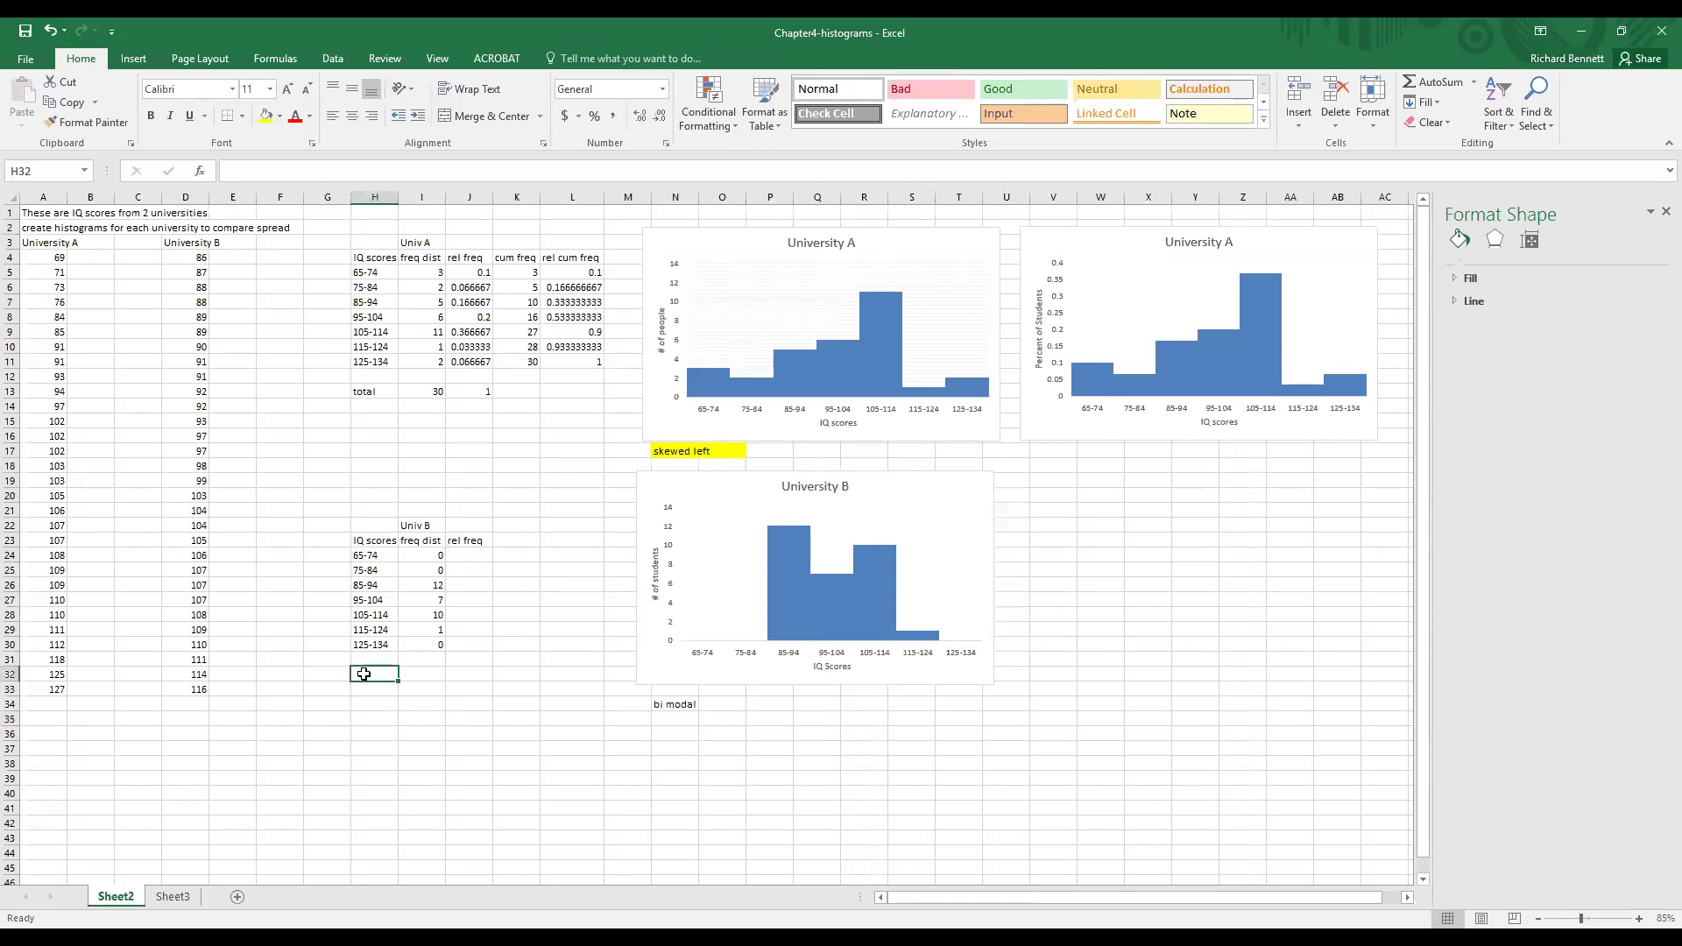
pyautogui.write('total')
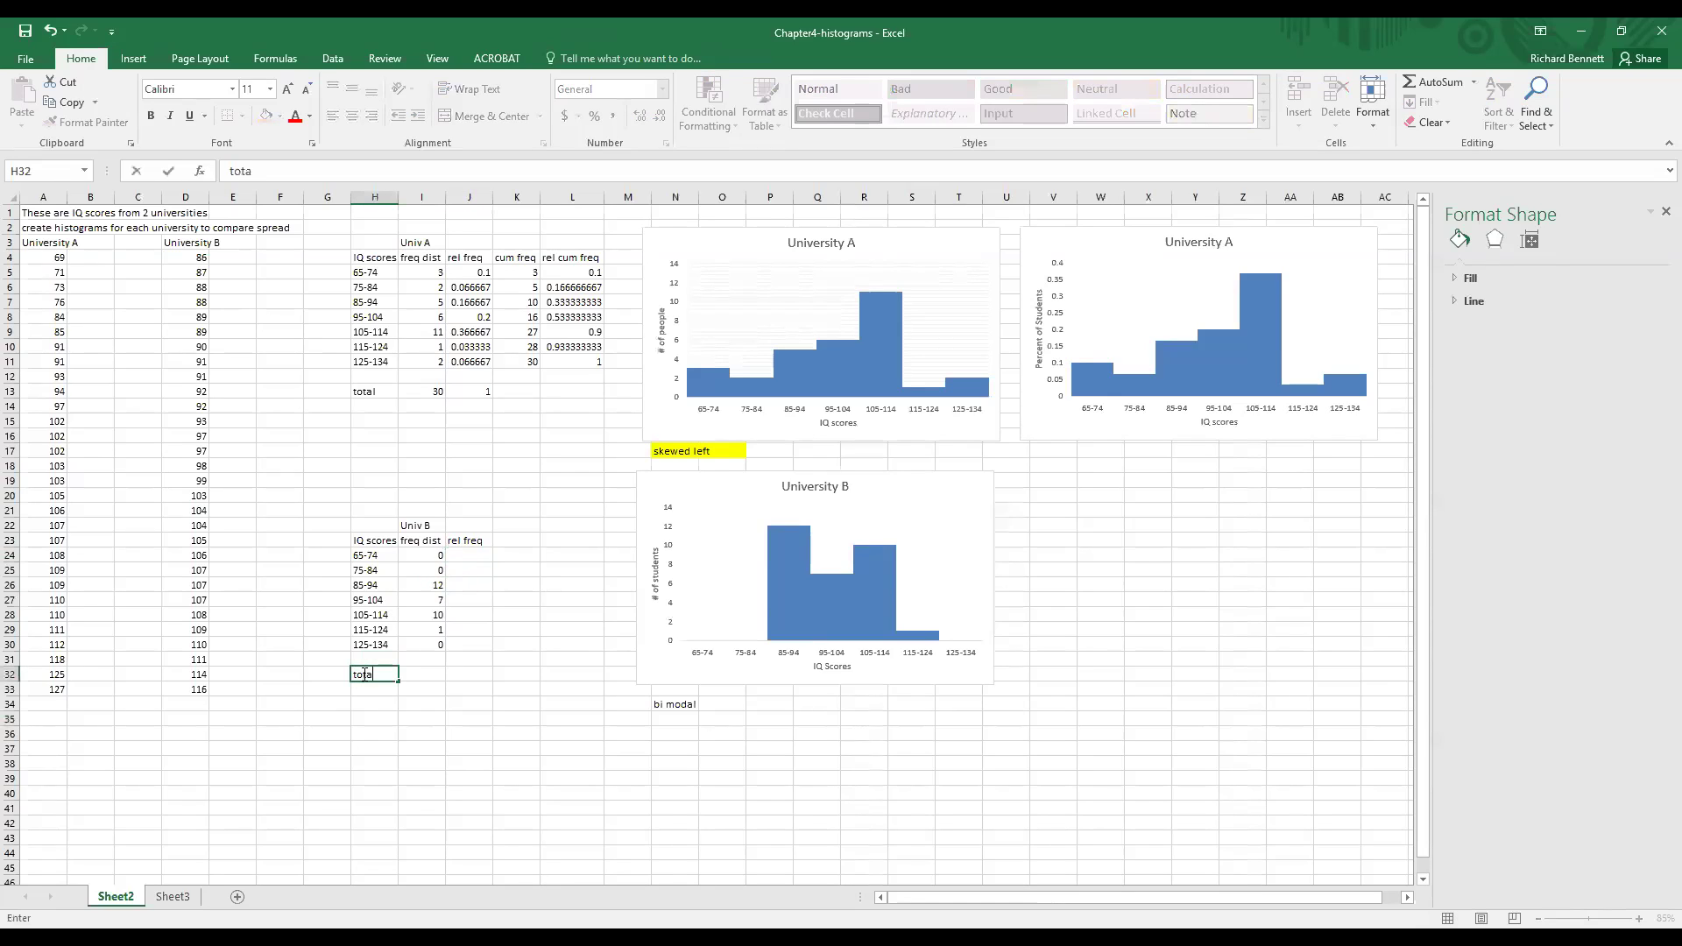
# Sum the Univ B frequencies in I24:I30 with AutoSum
pyautogui.click(423, 674)
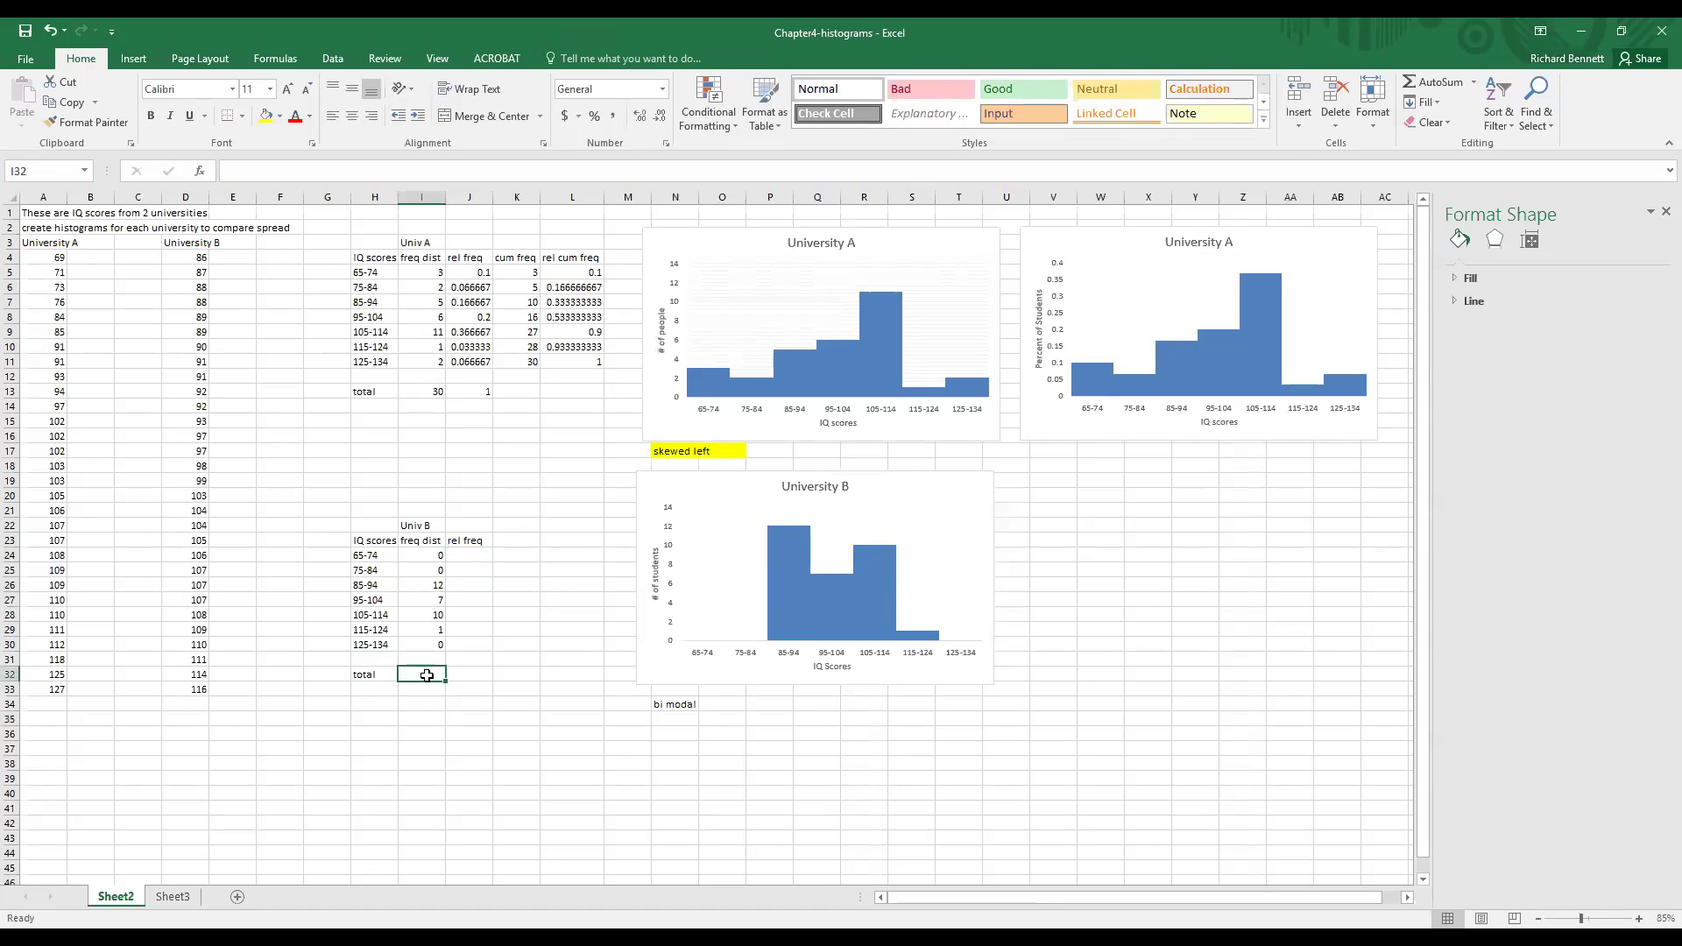
pyautogui.moveTo(435, 557); pyautogui.dragTo(433, 647)
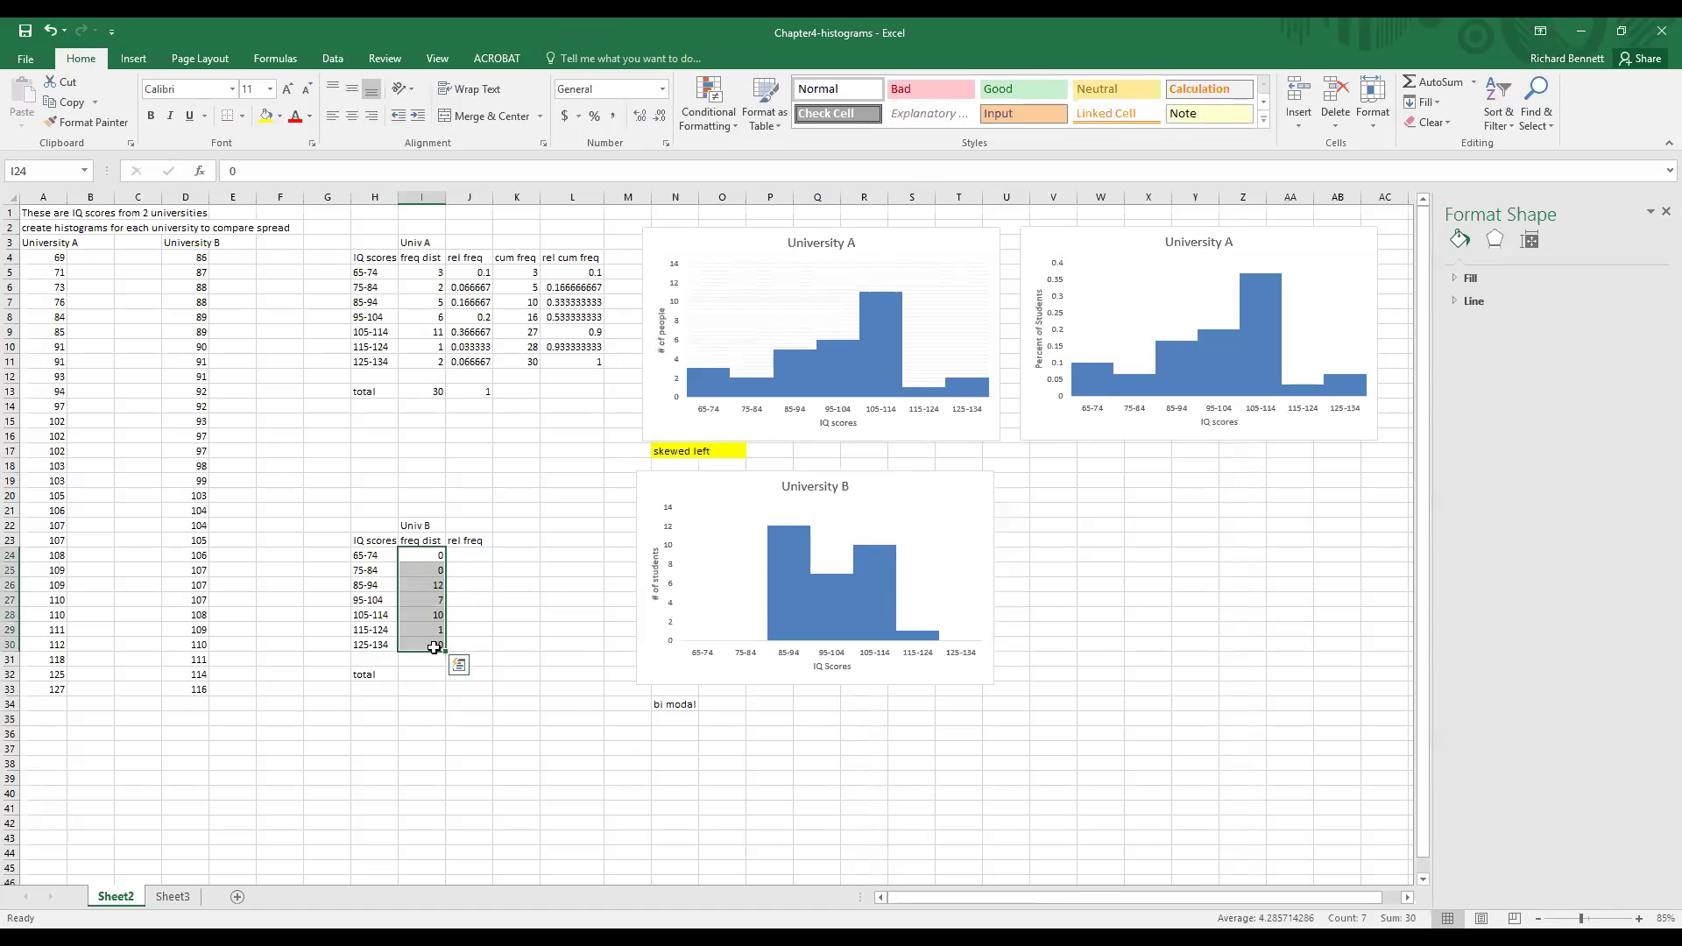
pyautogui.click(1443, 82)
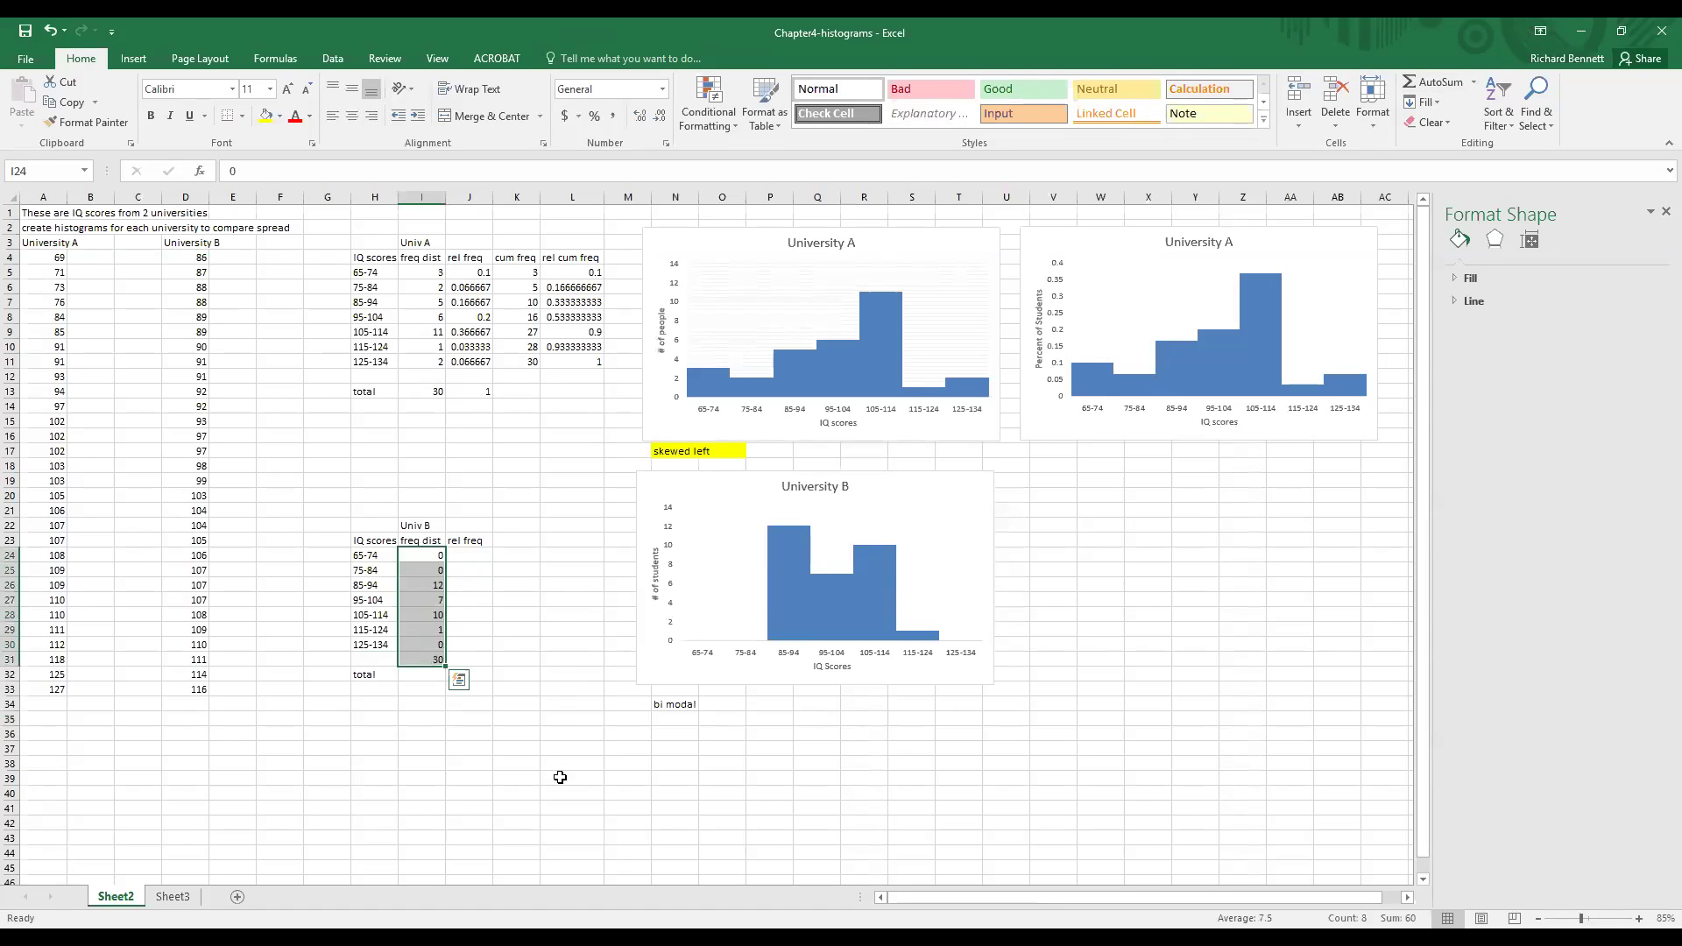
# Move the Univ B frequency sum from I31 to I32, beside the "total" label
pyautogui.click(437, 661)
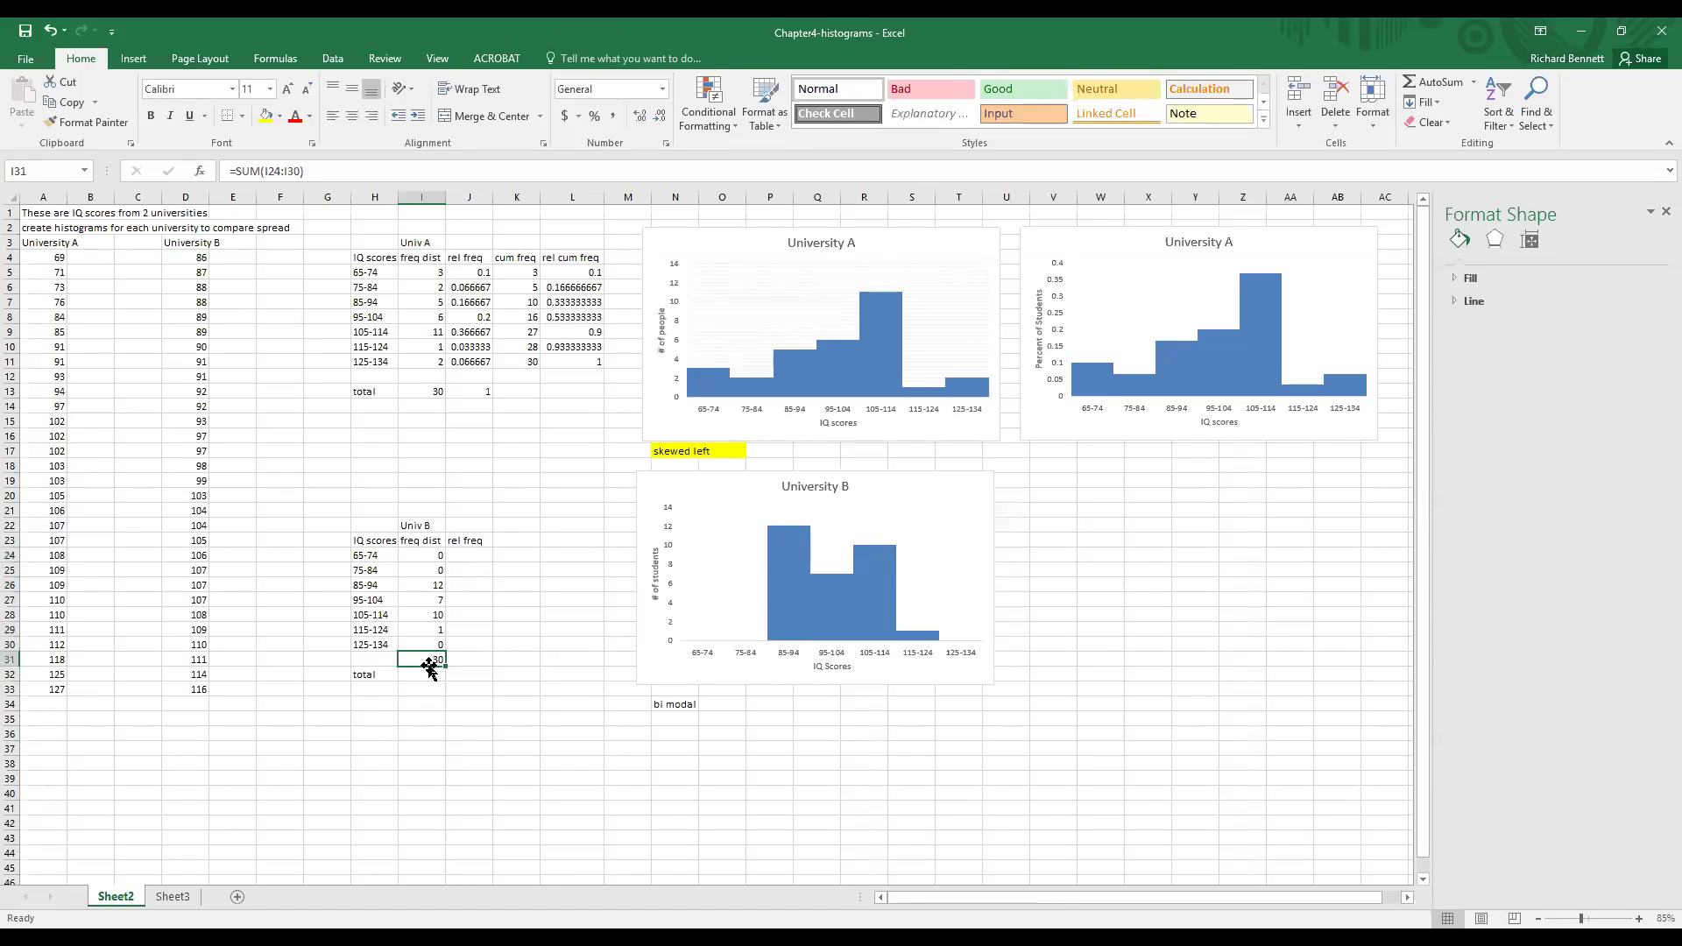
pyautogui.moveTo(429, 666); pyautogui.dragTo(429, 678)
pyautogui.hotkey('ctrl', 'z')
pyautogui.hotkey('ctrl', 'c')
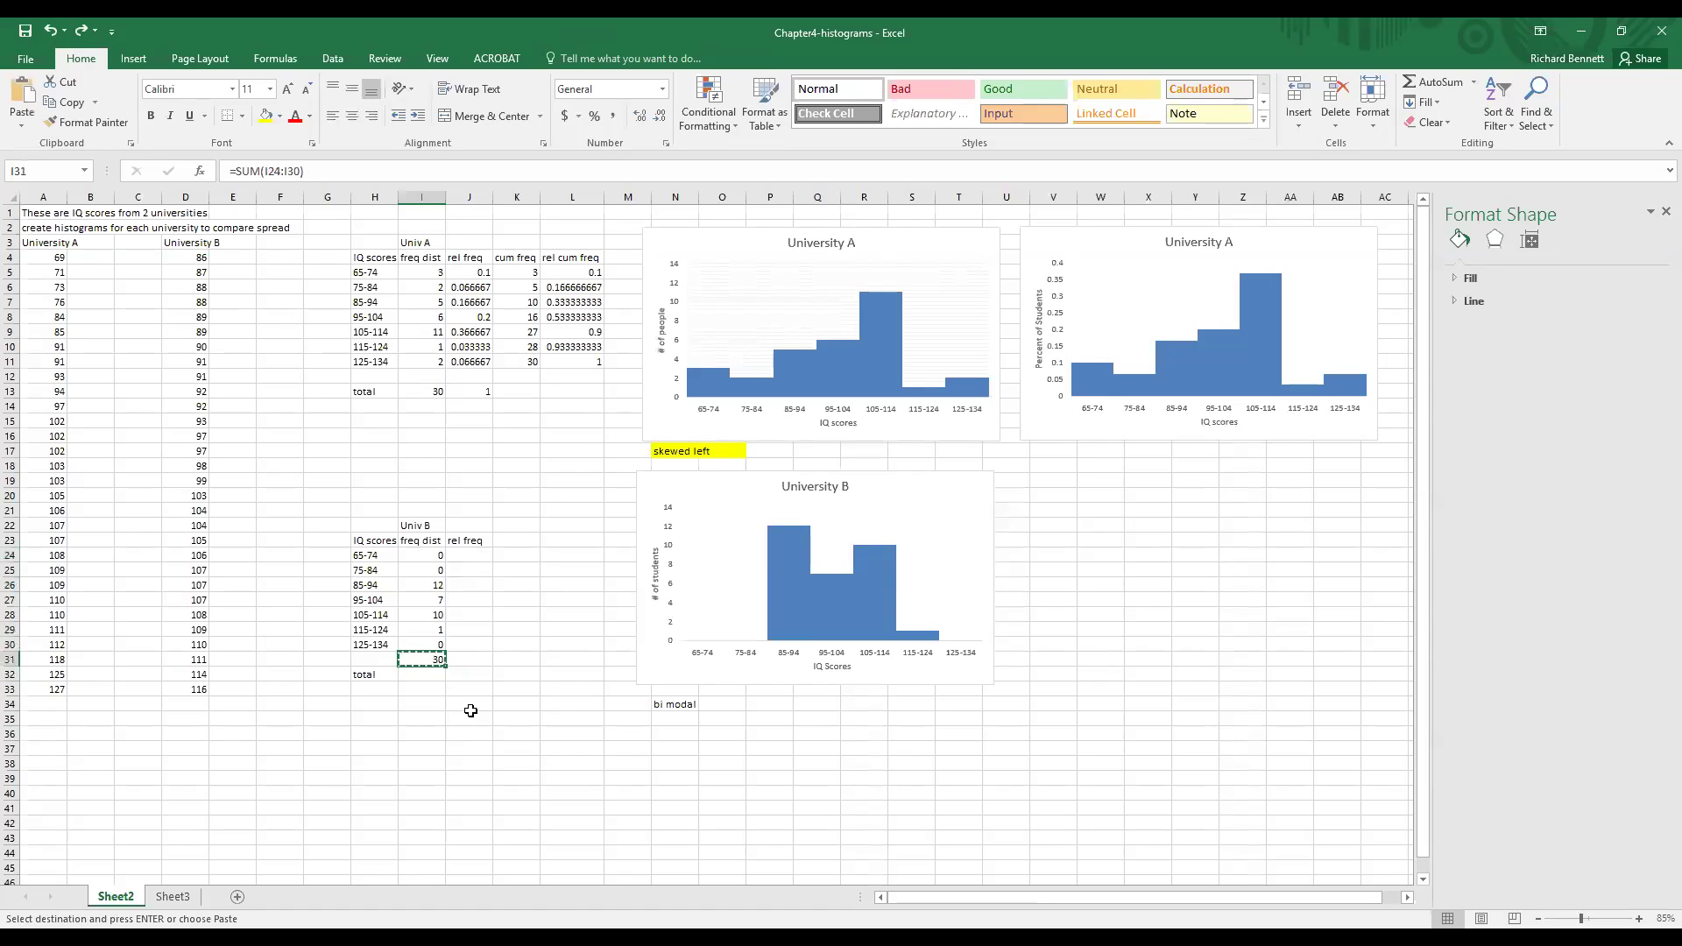
pyautogui.press('Down')
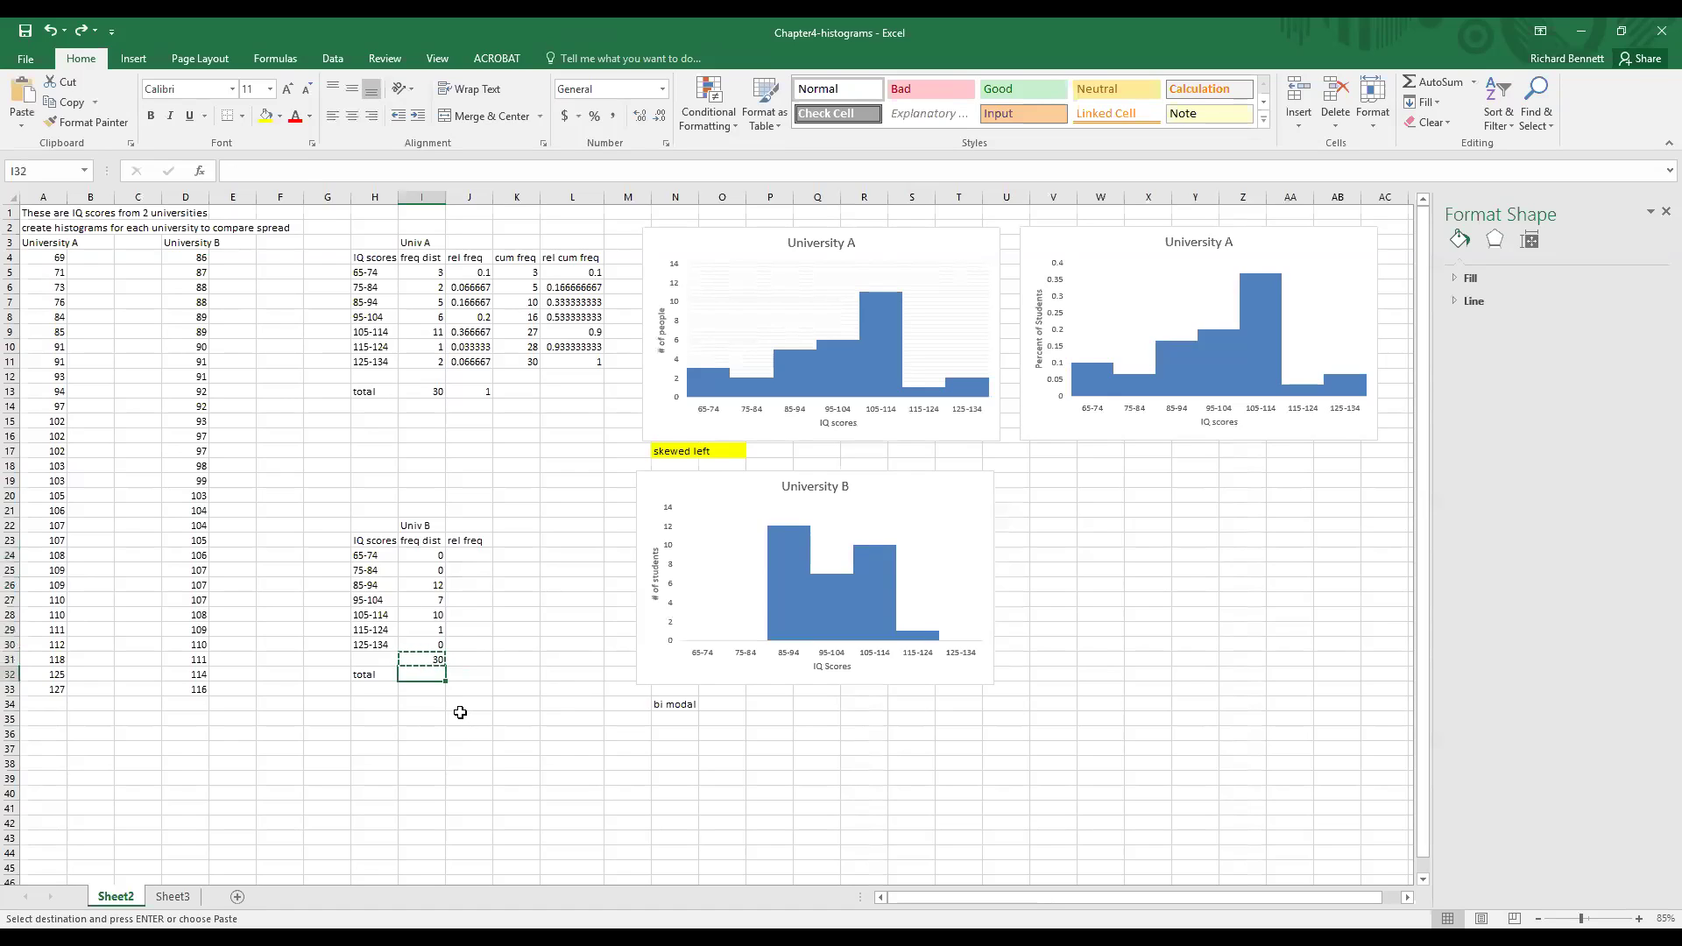
pyautogui.press('Return')
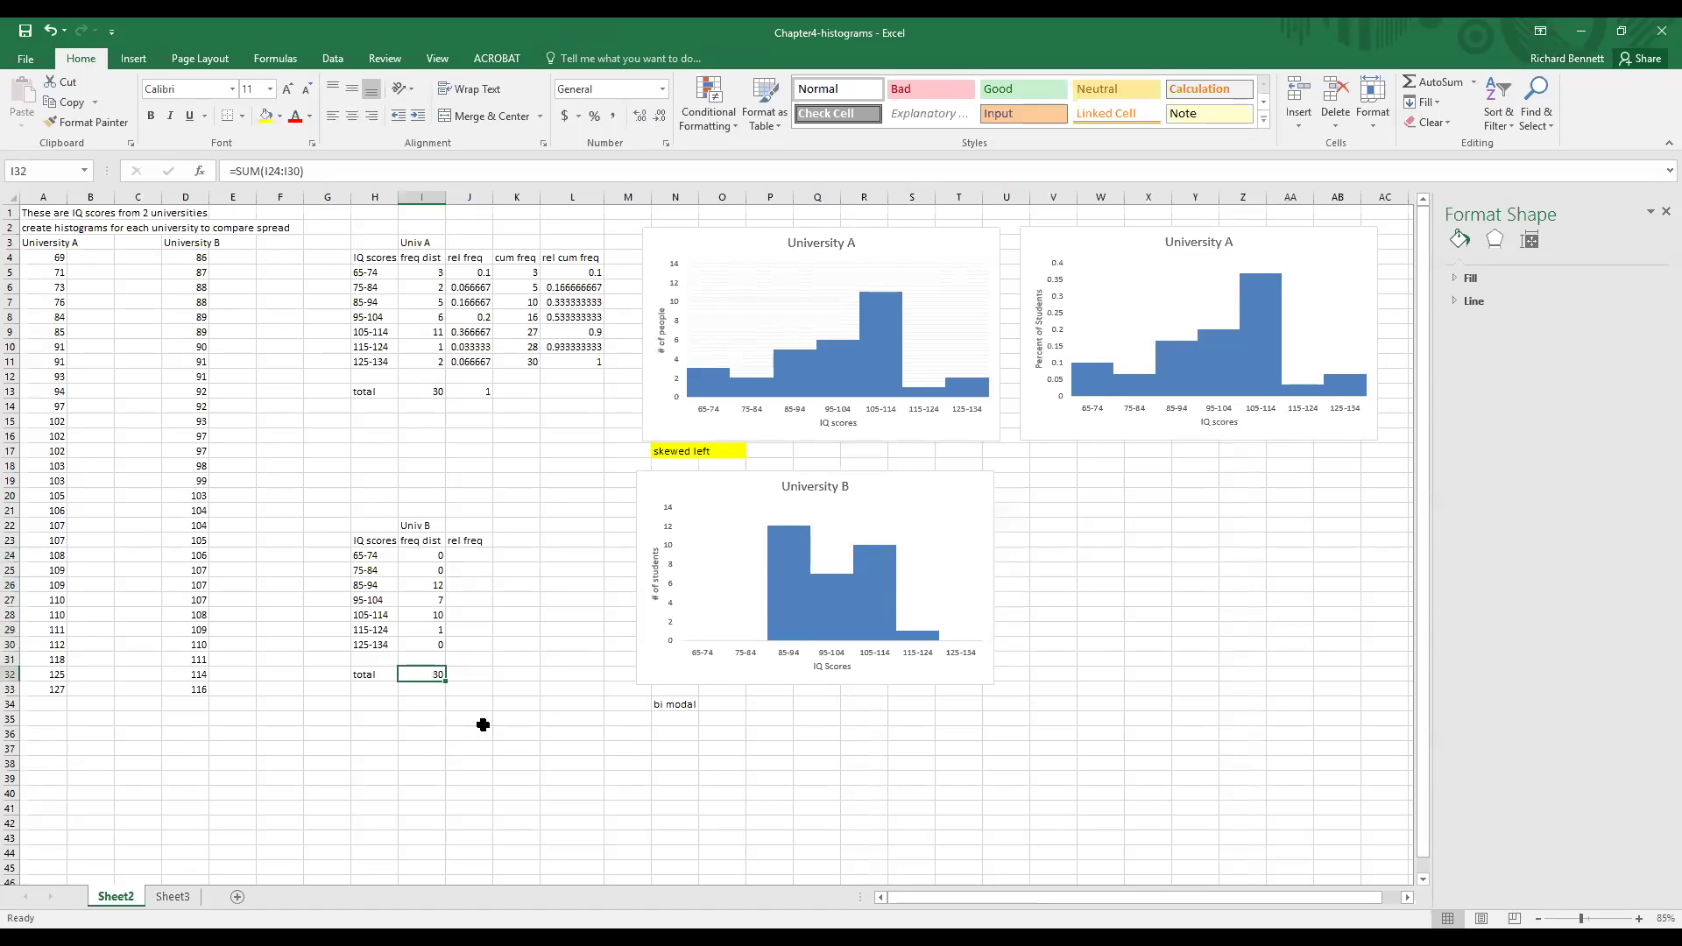
pyautogui.click(462, 558)
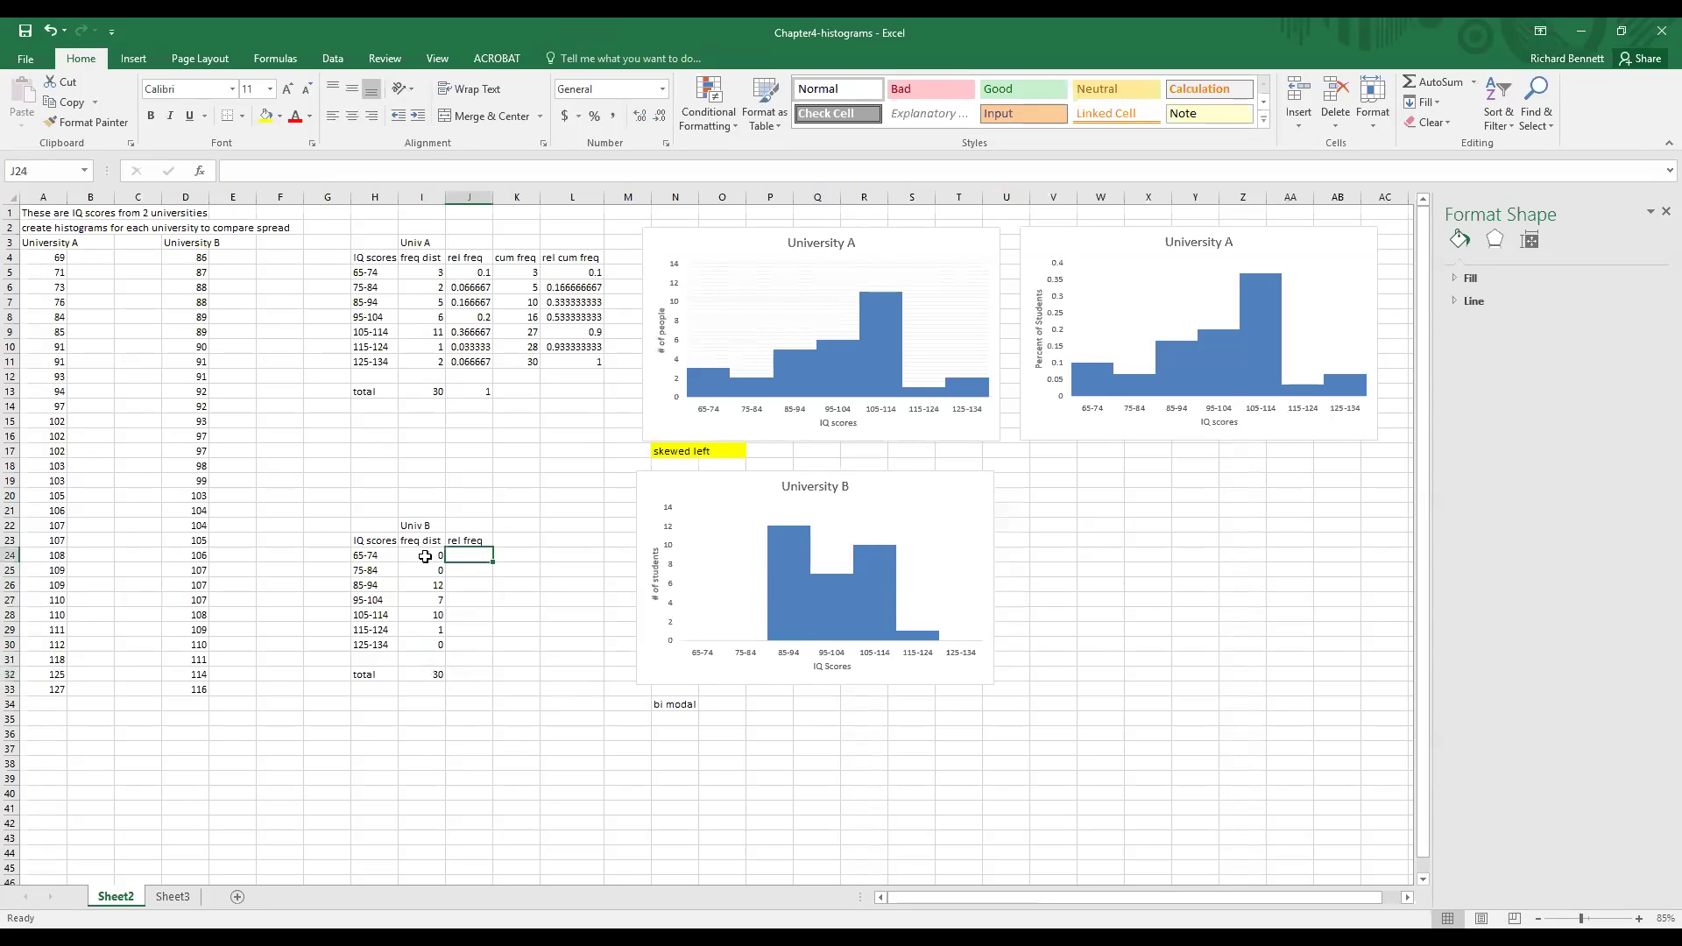
pyautogui.click(425, 557)
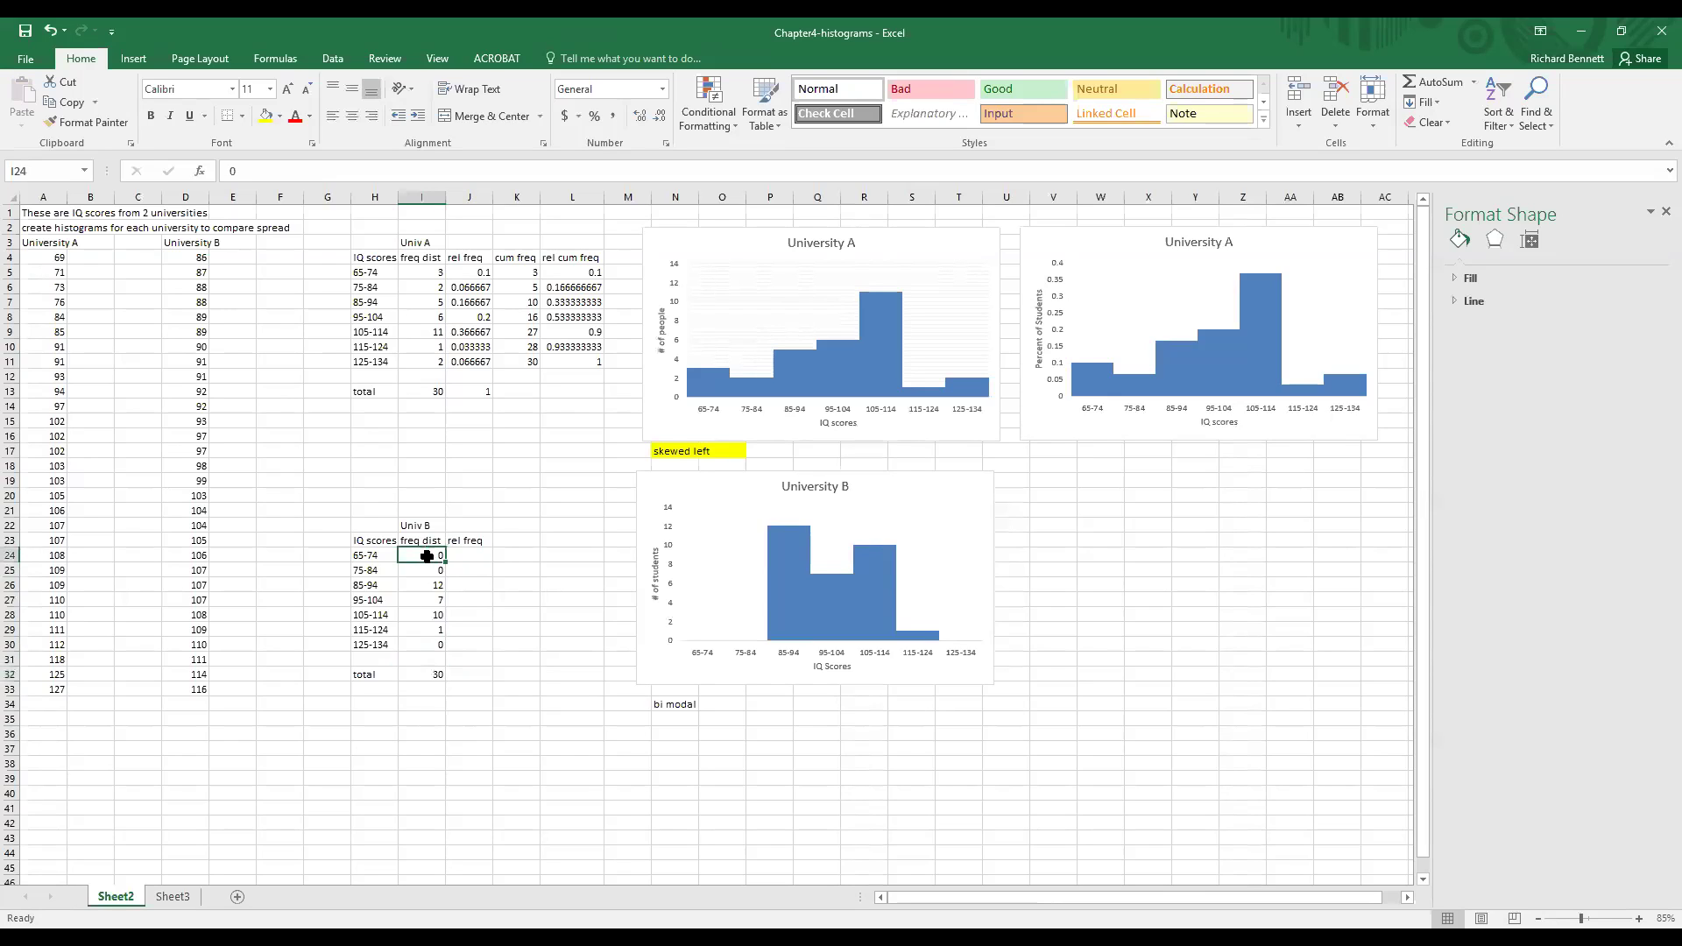
pyautogui.hotkey('ctrl', 'c')
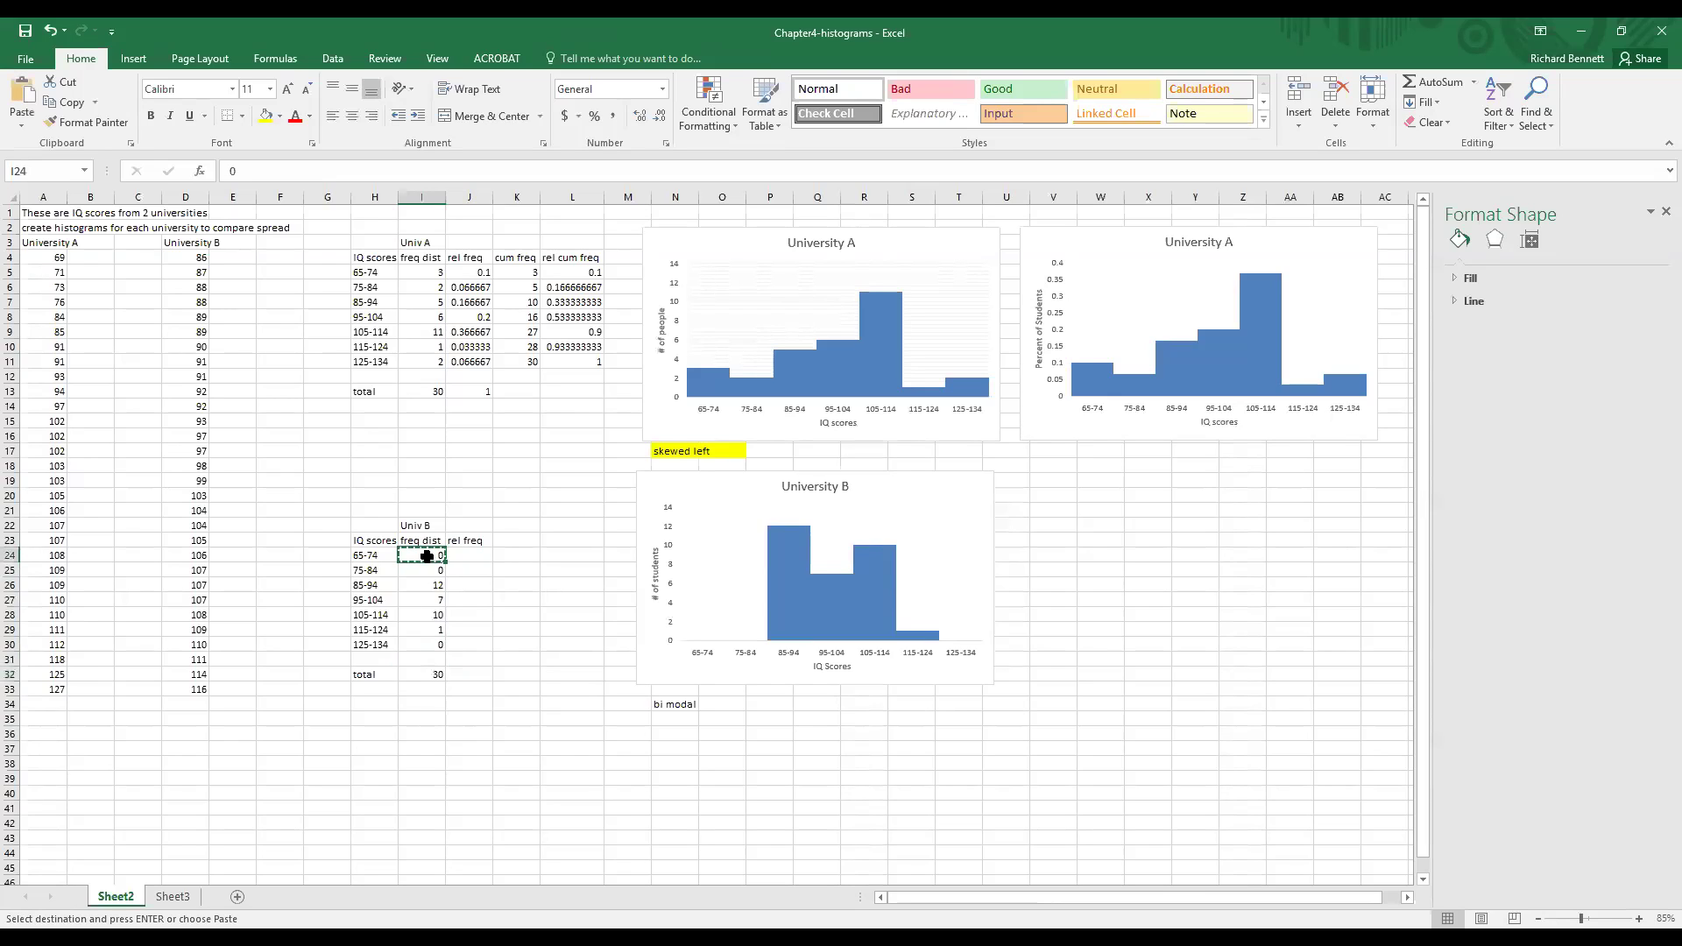
pyautogui.click(457, 556)
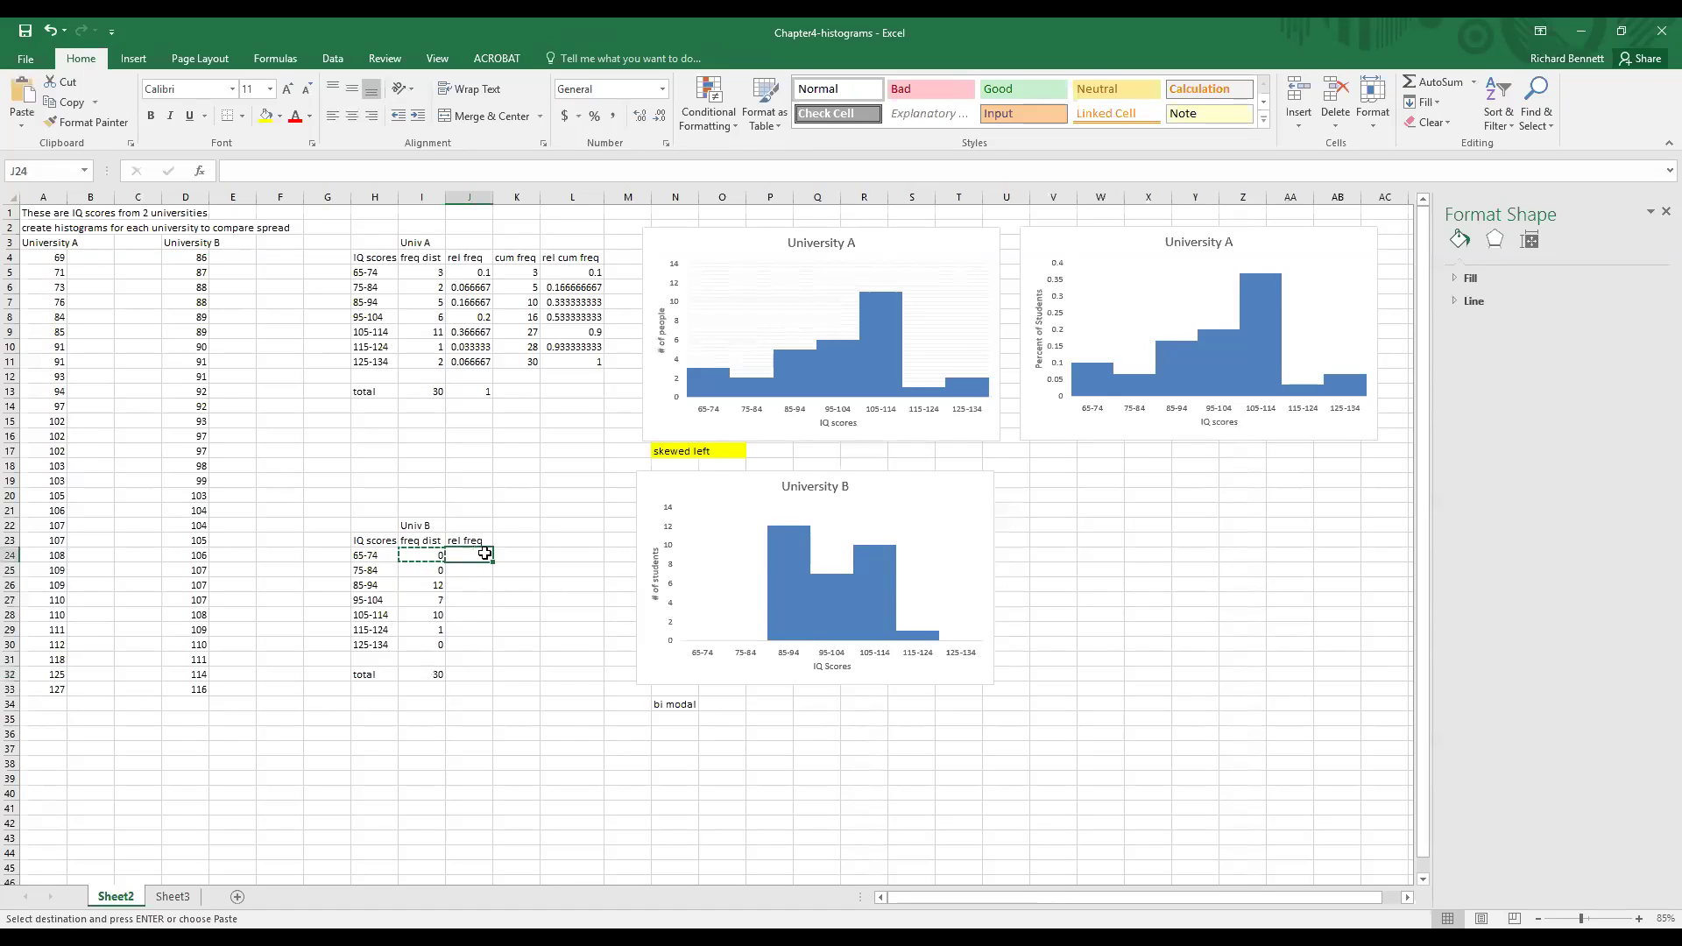
pyautogui.hotkey('ctrl', 'v')
pyautogui.press('Delete')
# Enter the formula =I24/$I$32 in J24 as the first Univ B relative frequency
pyautogui.write('=')
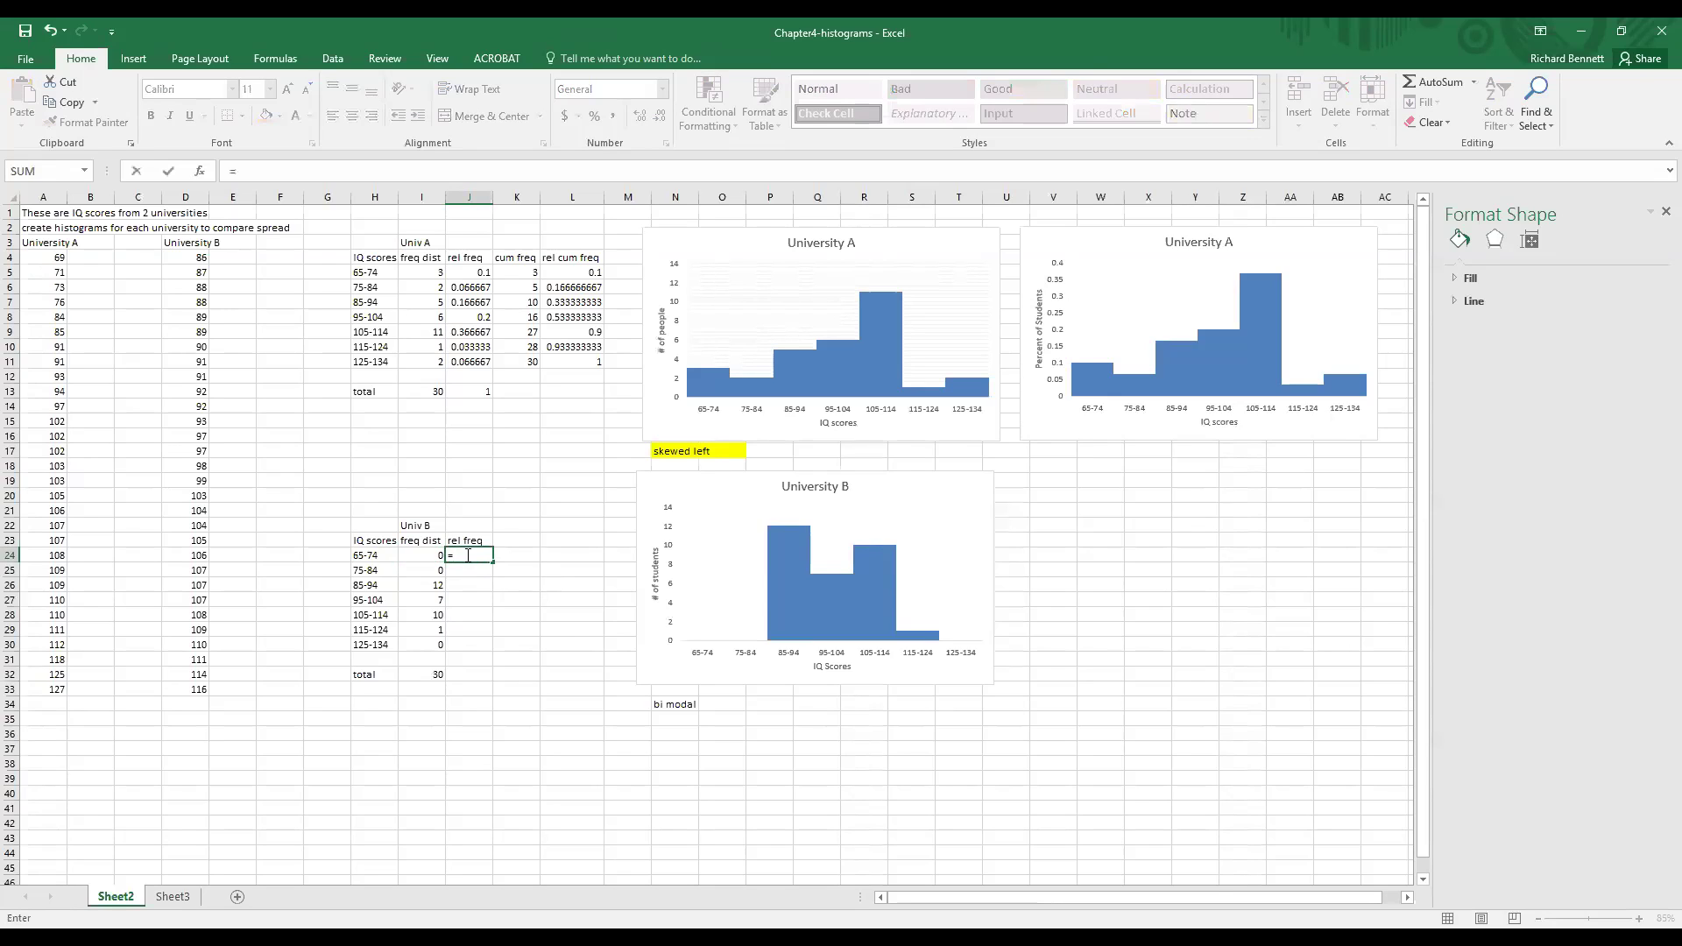
pyautogui.click(429, 557)
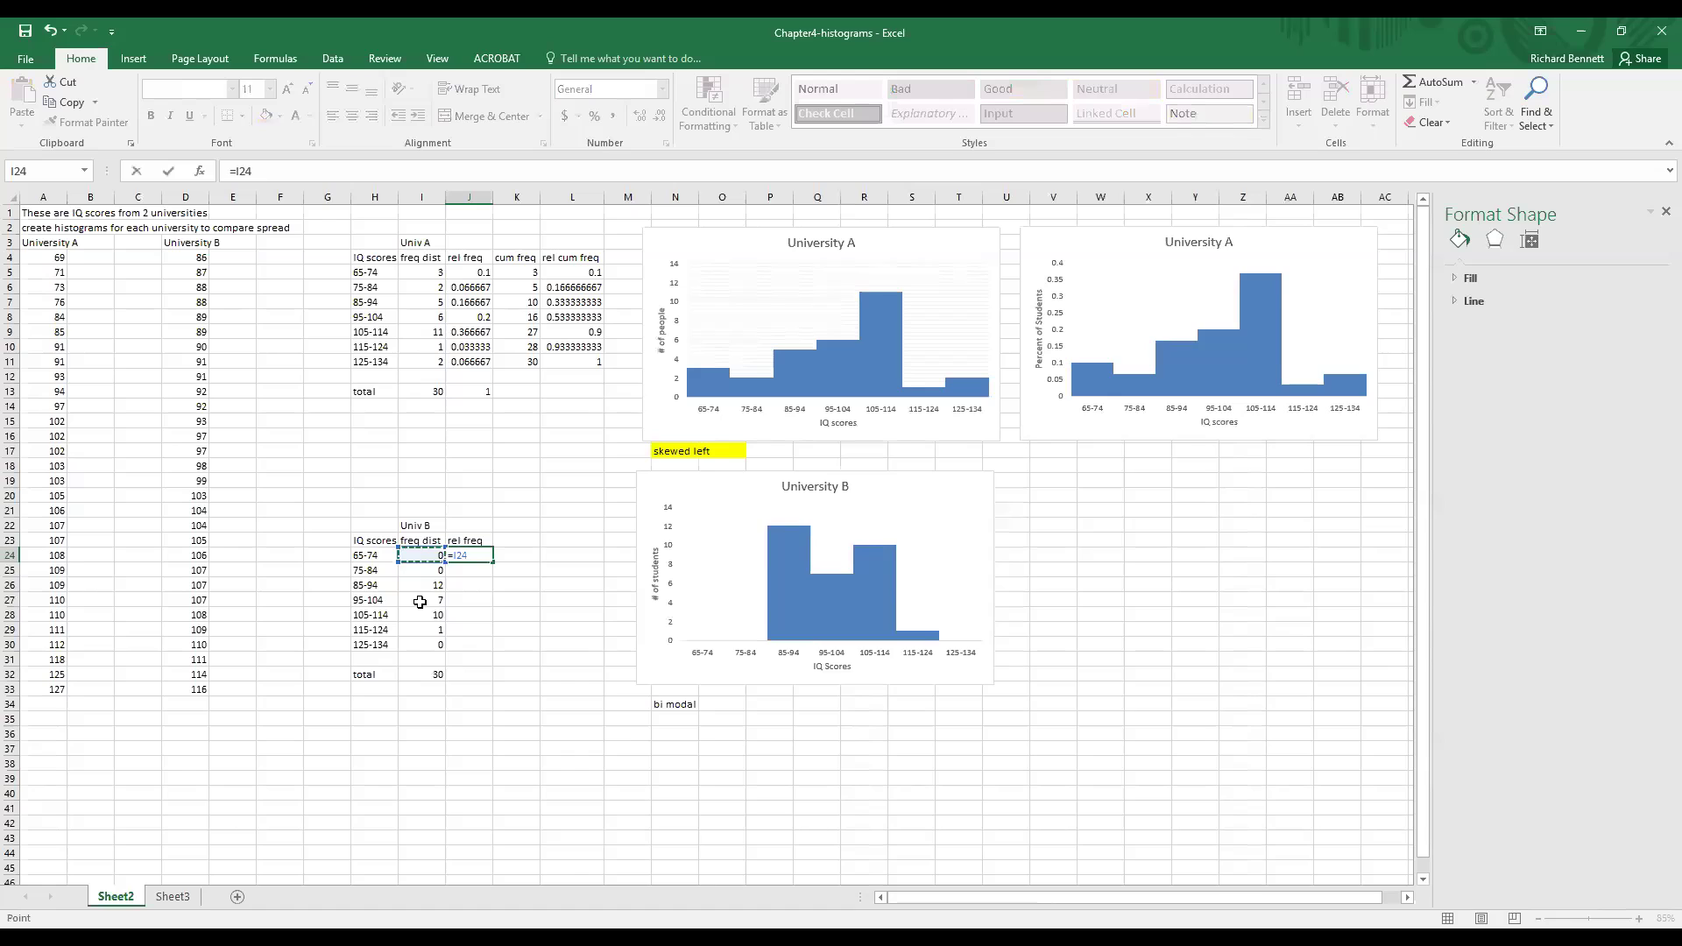
pyautogui.write('/')
pyautogui.click(424, 675)
pyautogui.click(477, 557)
pyautogui.press('F4')
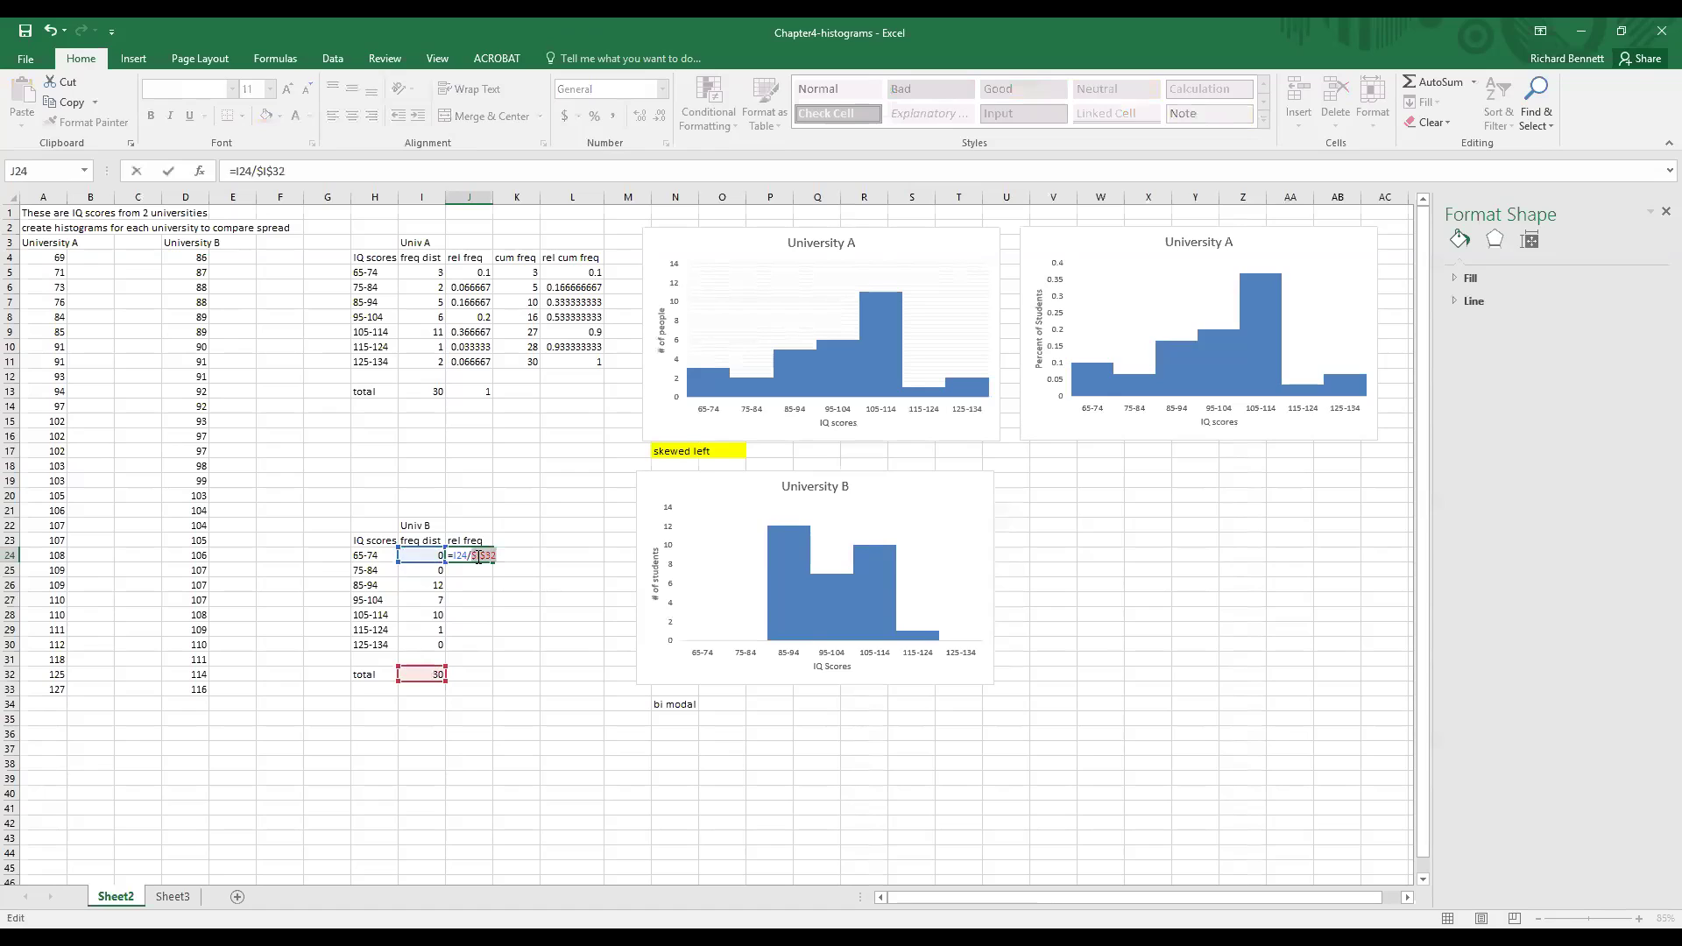
pyautogui.press('Return')
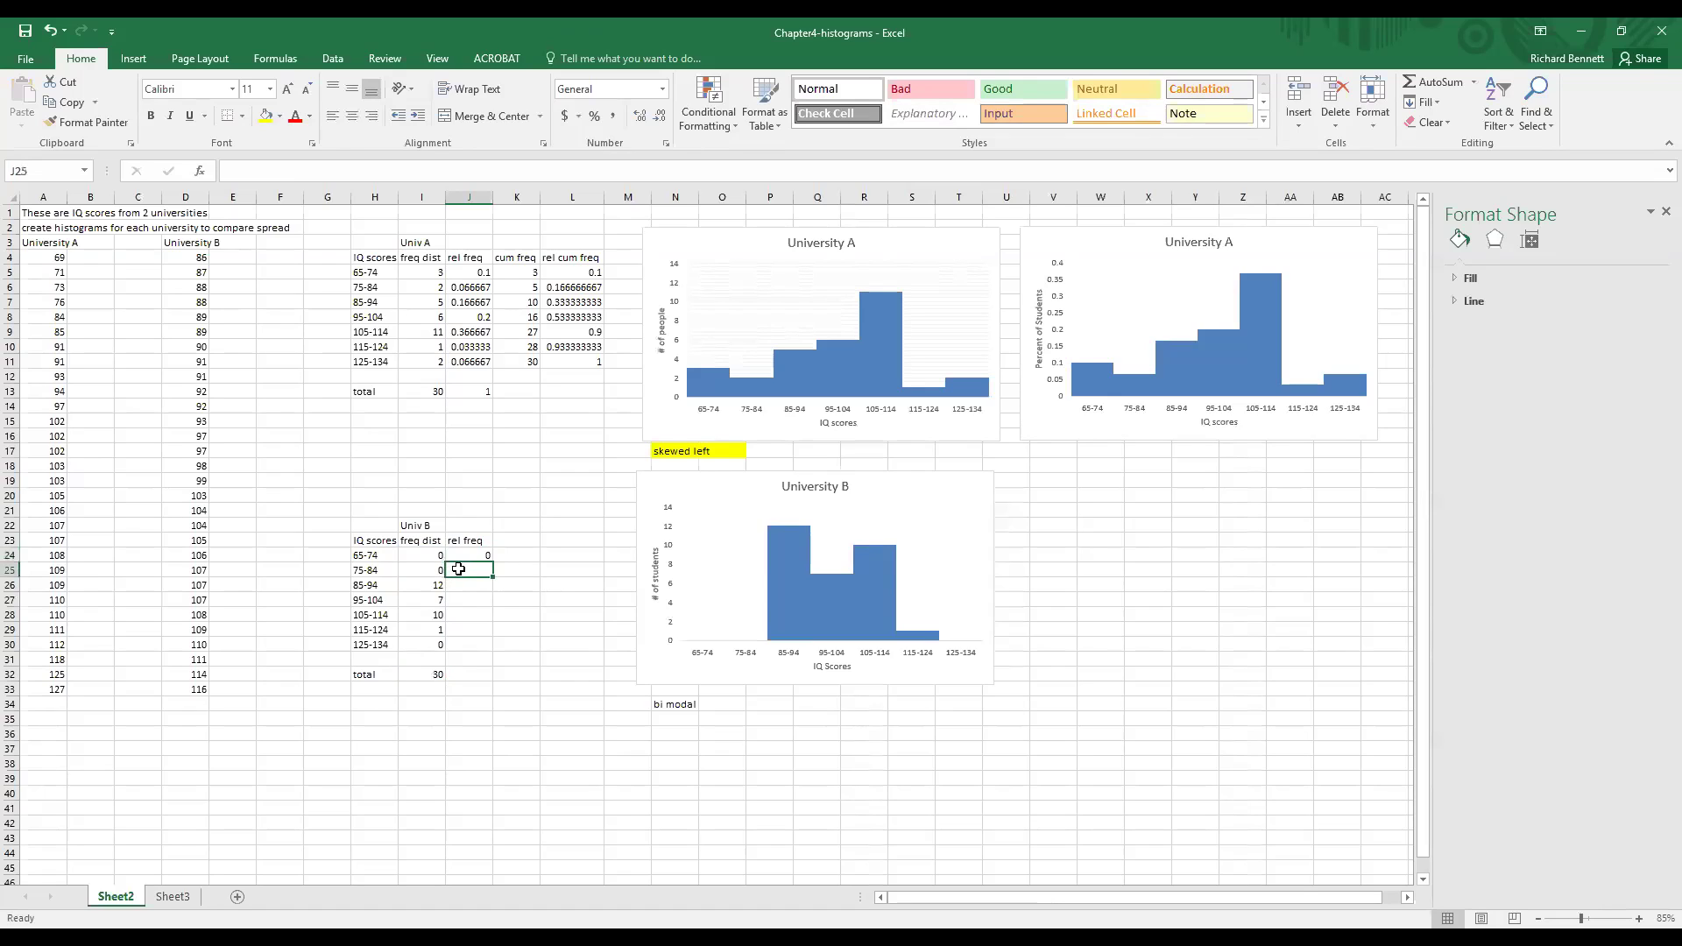
# Copy the relative frequency formula from J24 into J25 of the Univ B table
pyautogui.write('=')
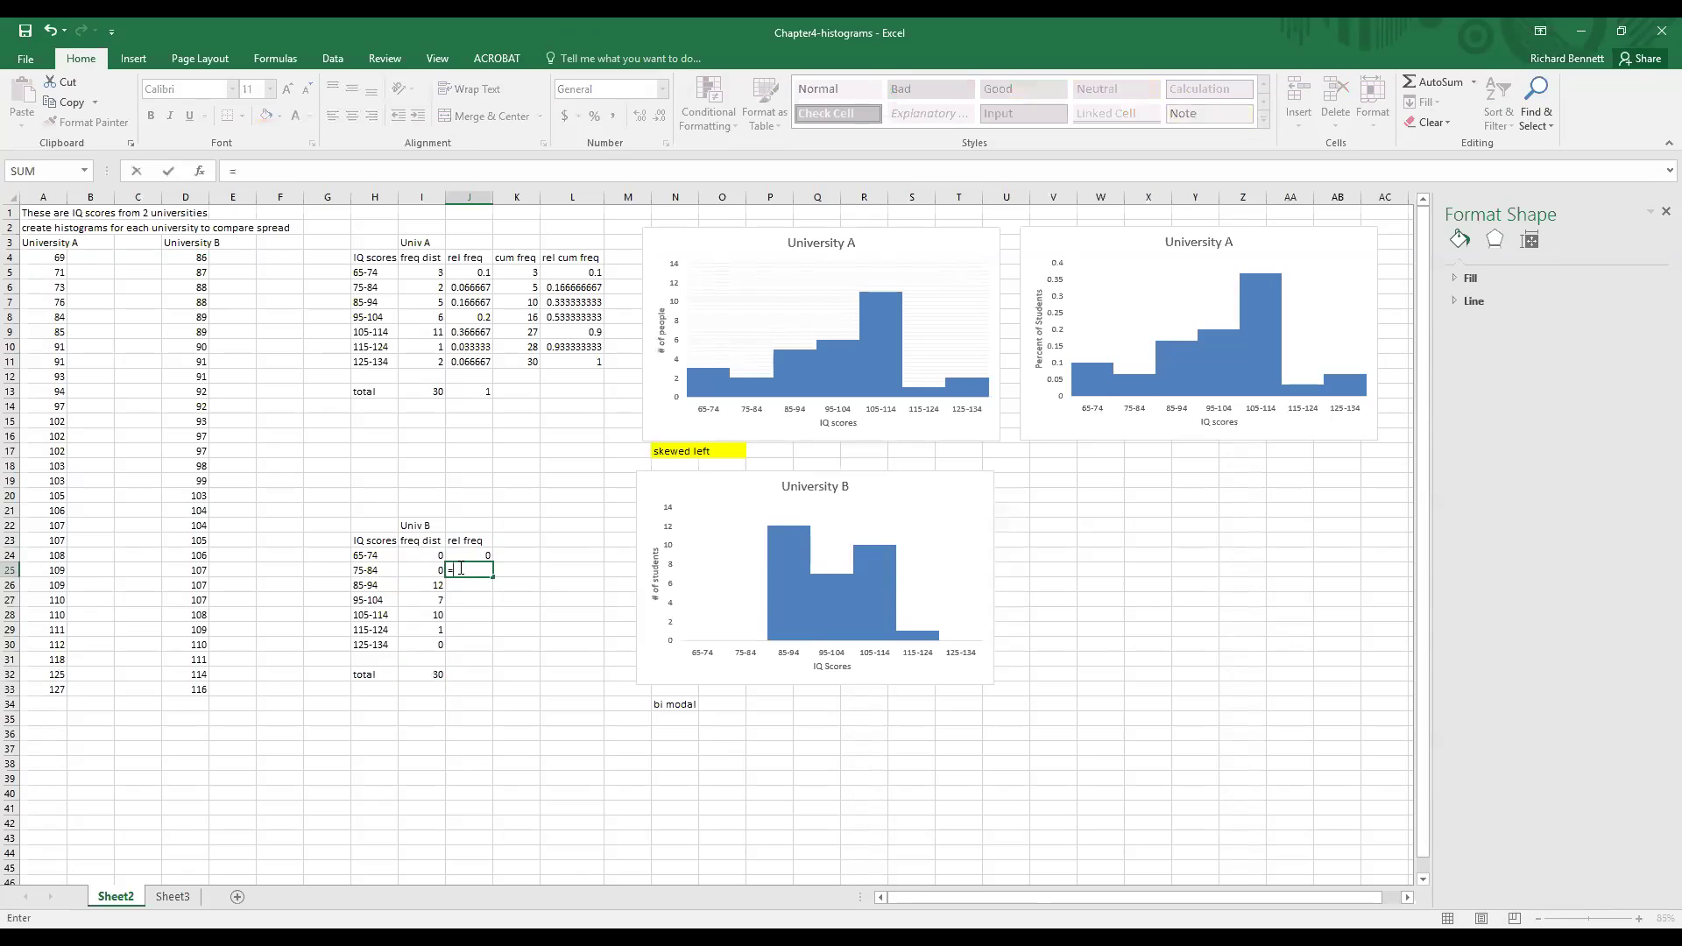
pyautogui.press('Escape')
pyautogui.click(469, 556)
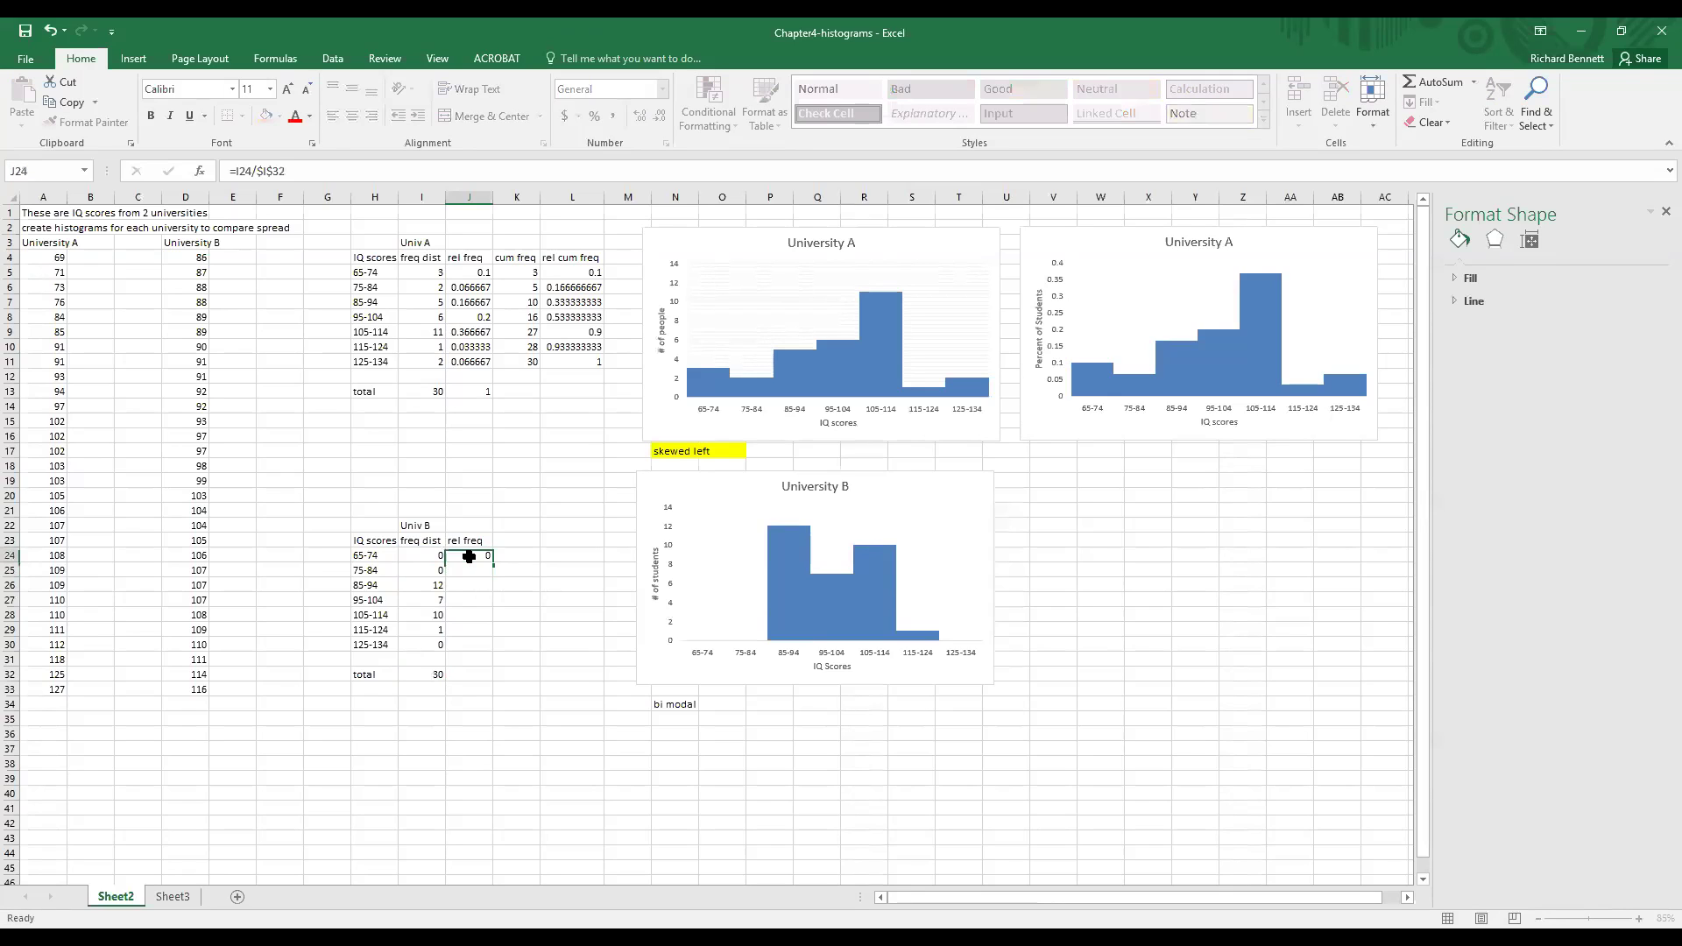
pyautogui.hotkey('ctrl', 'c')
pyautogui.click(479, 571)
pyautogui.hotkey('ctrl', 'v')
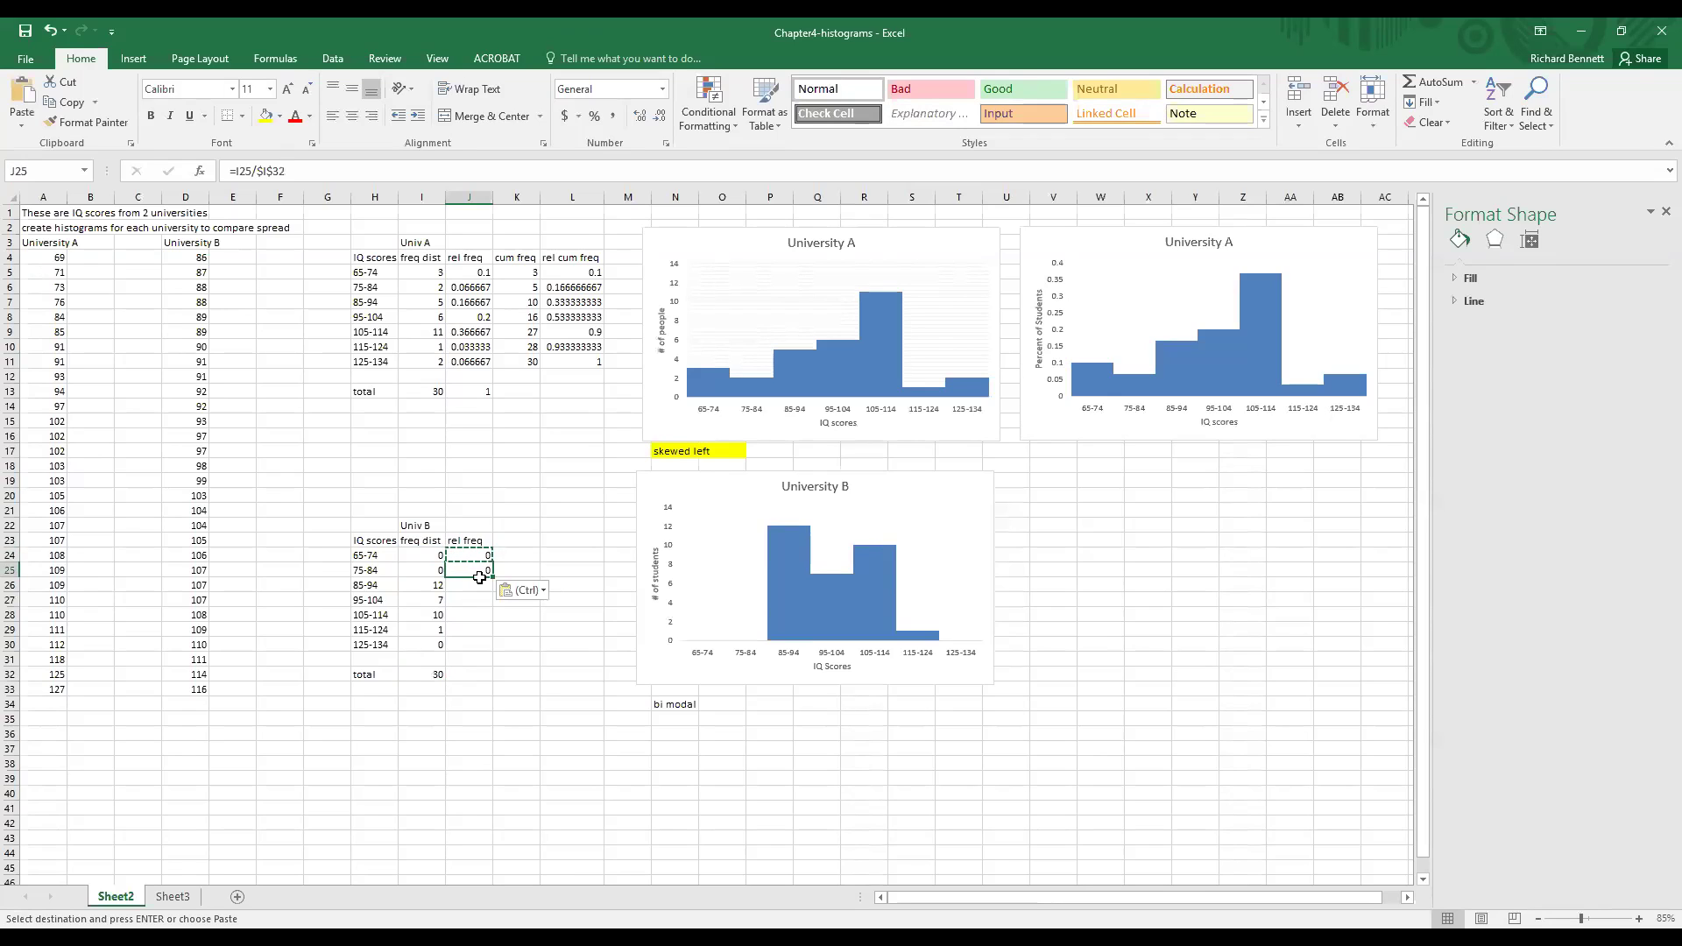
pyautogui.press('Escape')
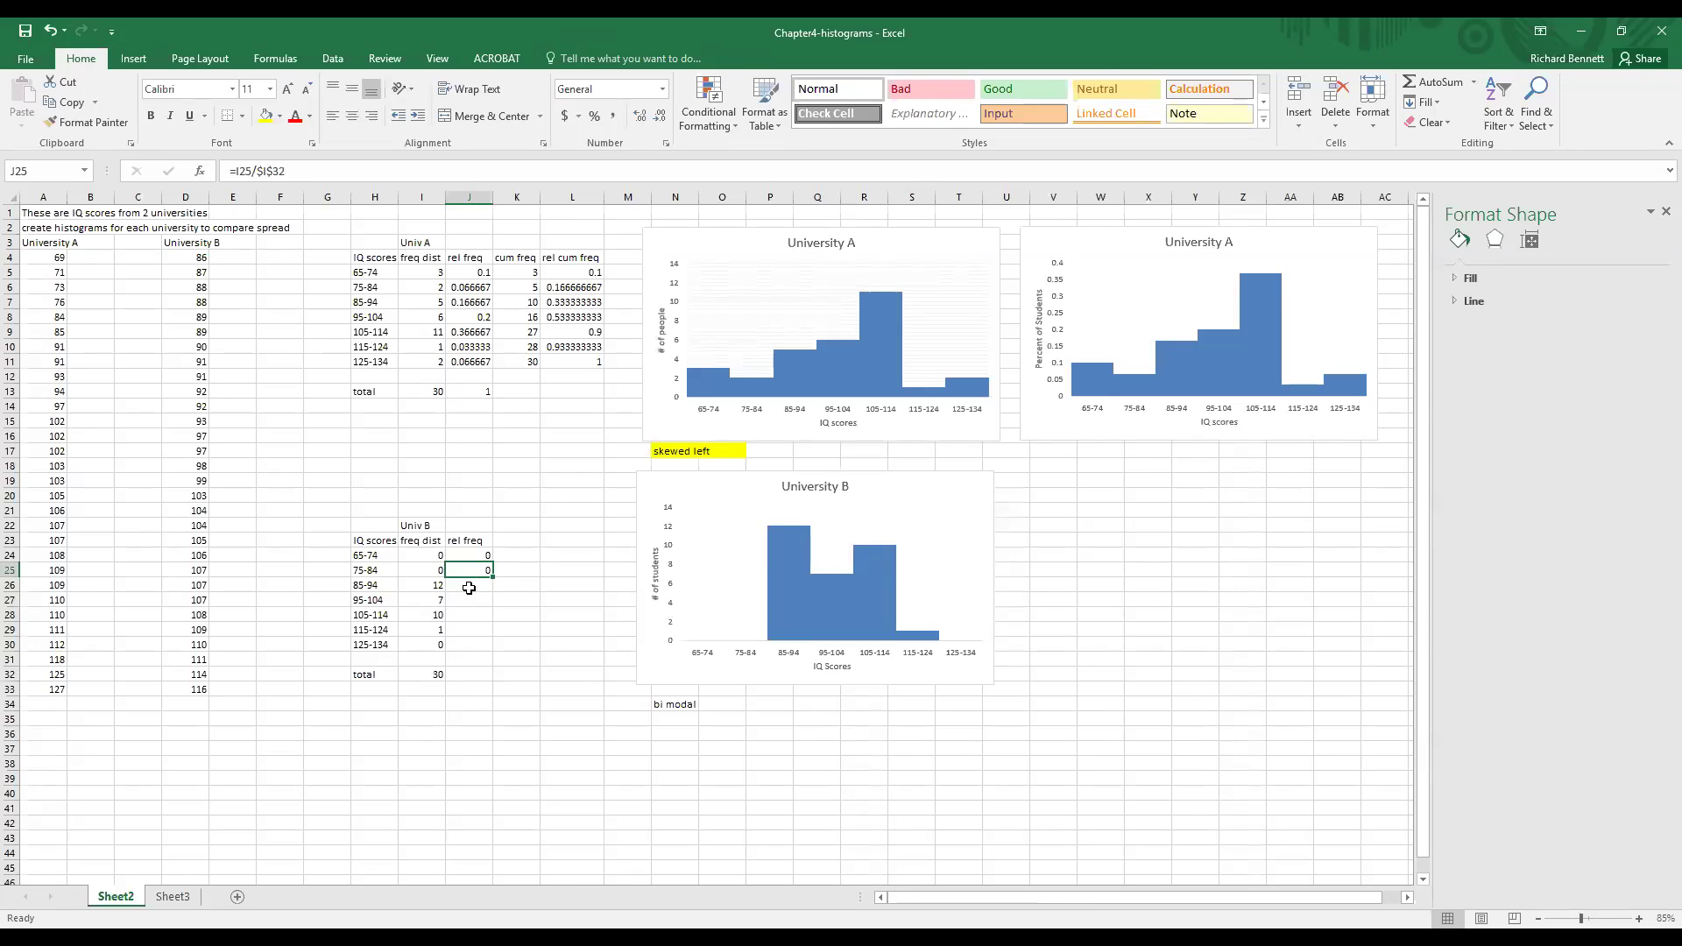
# Fill the relative frequency formula from J24 down through J30
pyautogui.click(470, 586)
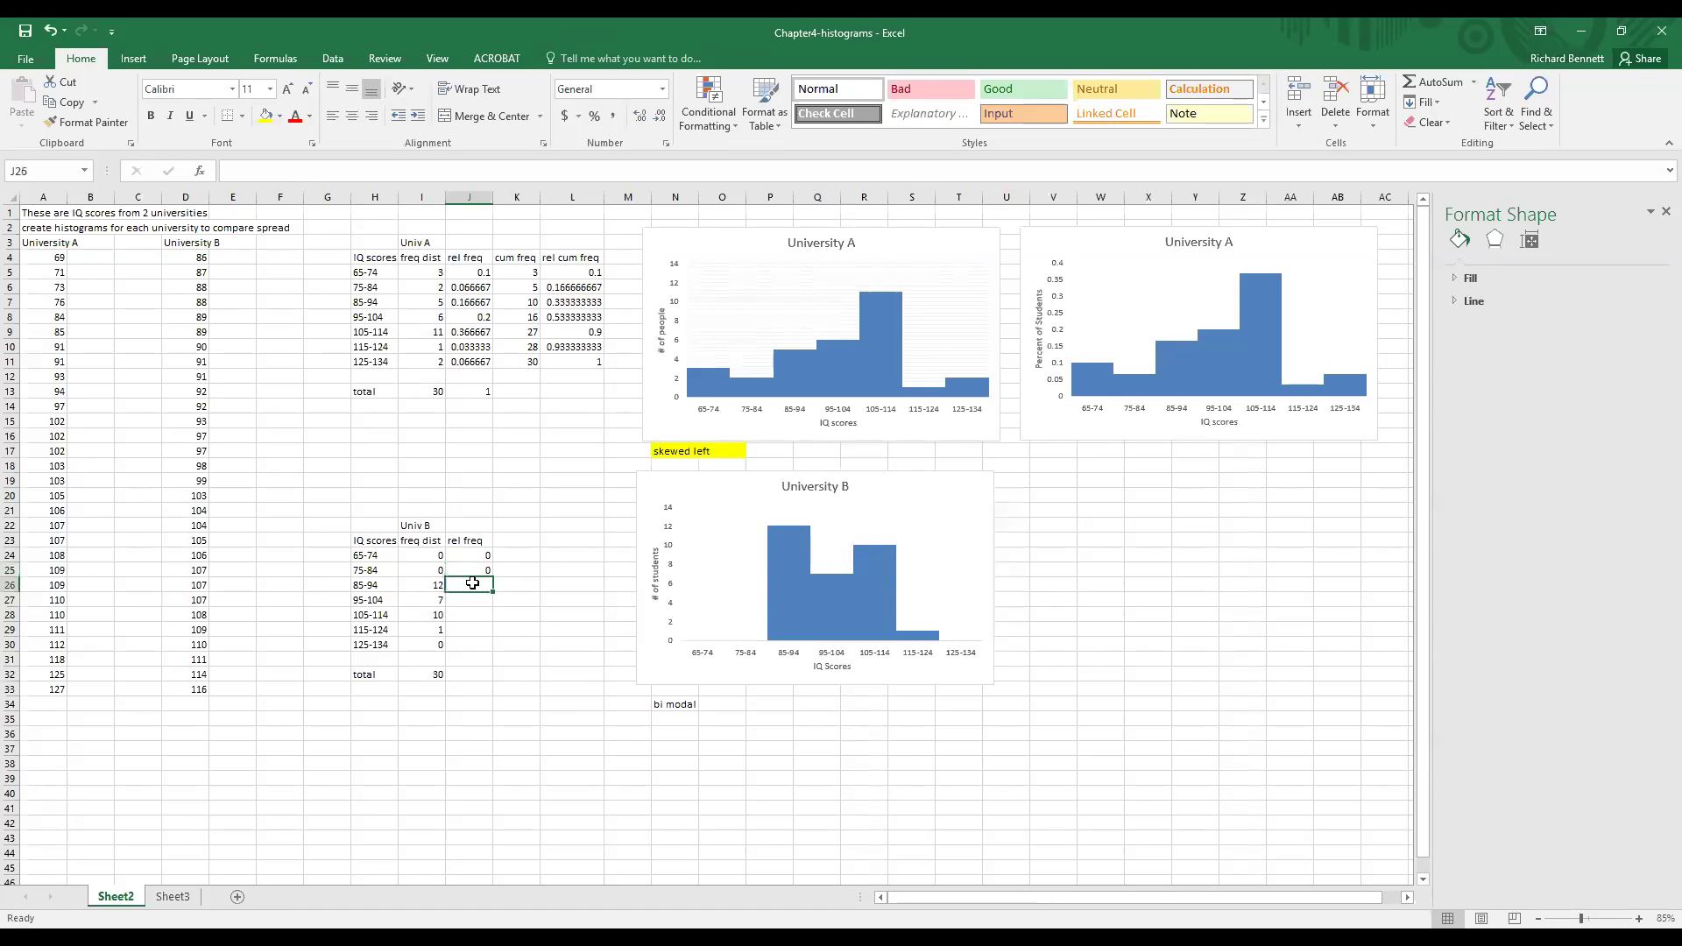
pyautogui.moveTo(473, 569); pyautogui.dragTo(473, 657)
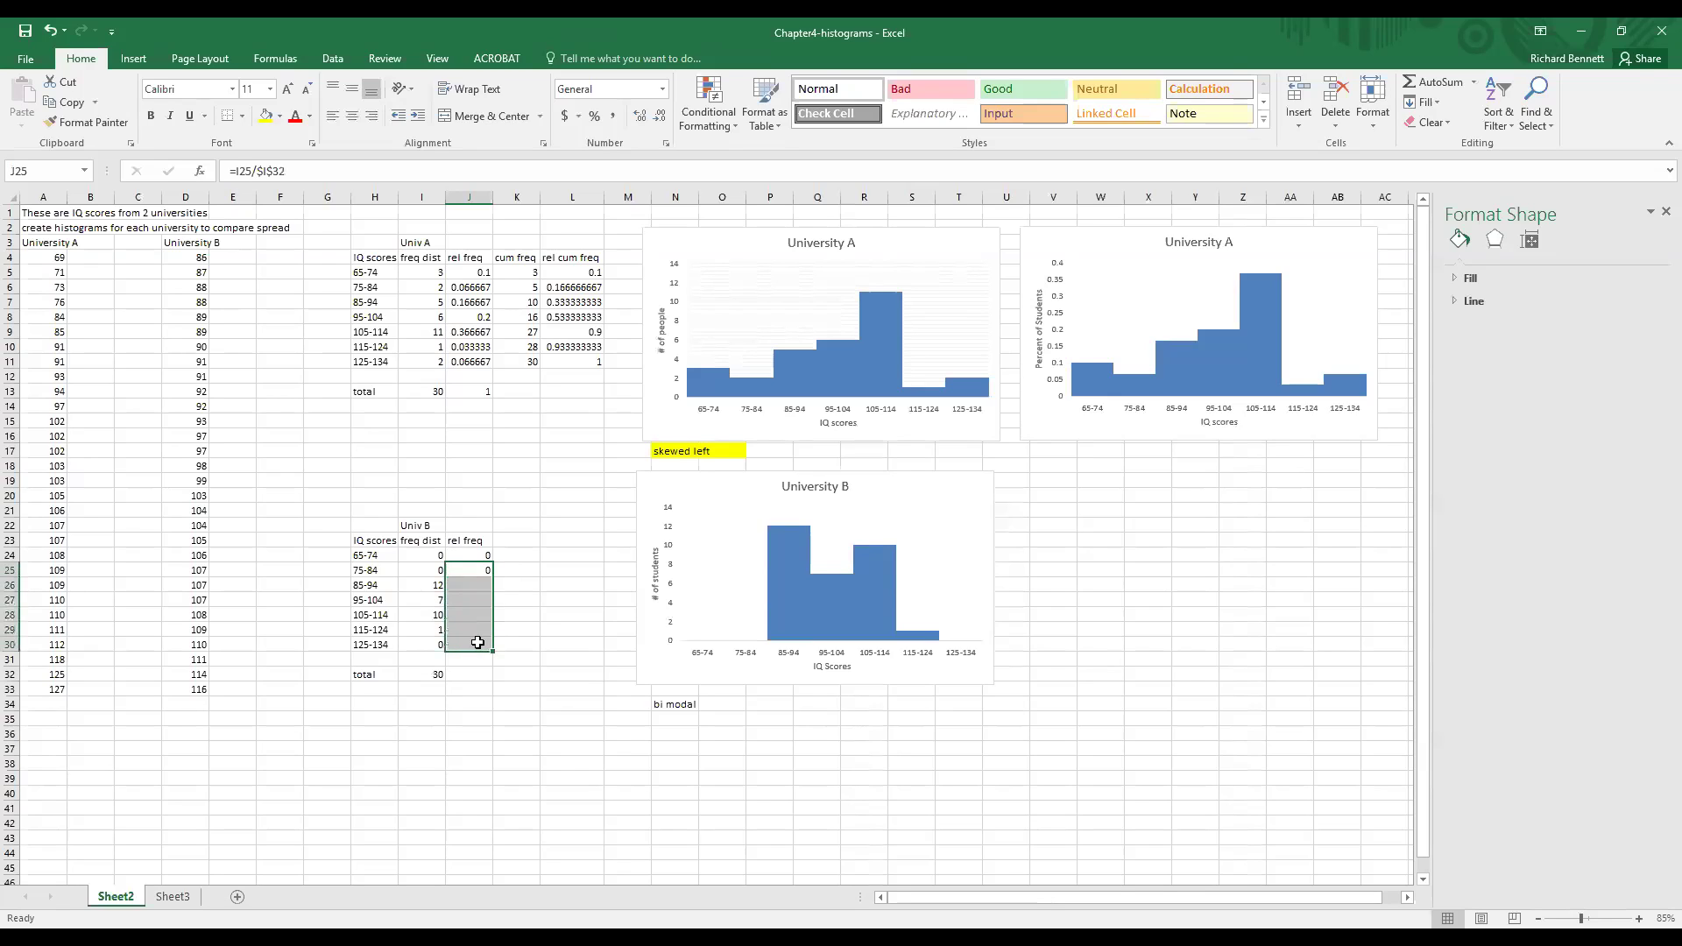
pyautogui.click(483, 552)
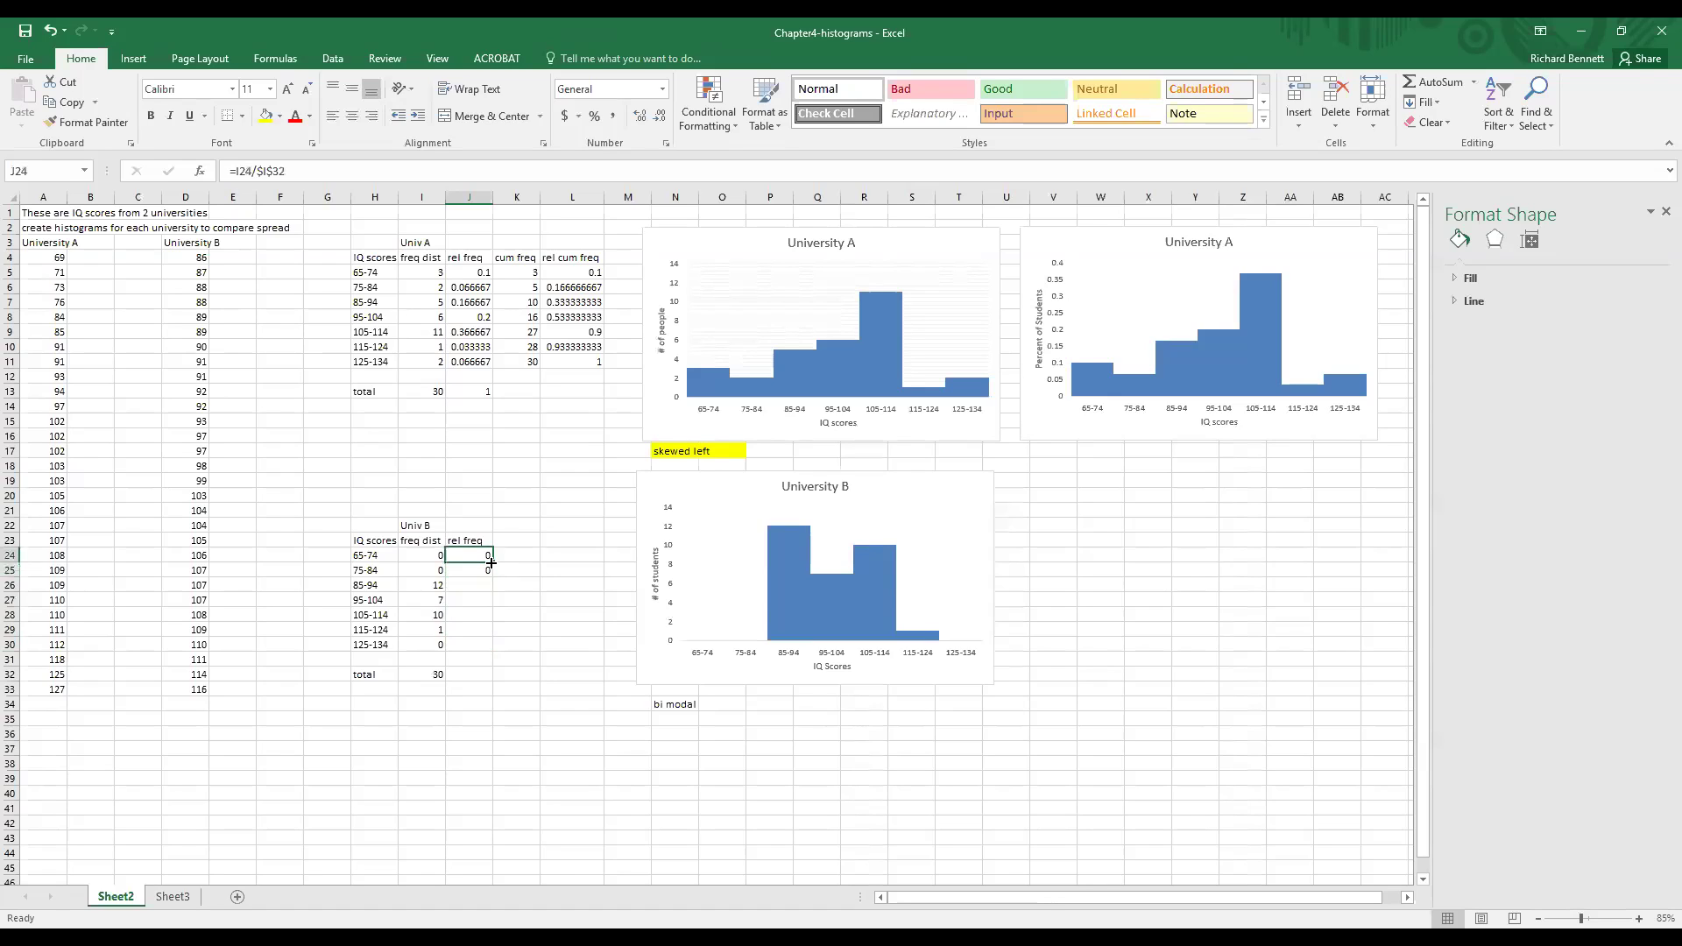
pyautogui.moveTo(490, 563); pyautogui.dragTo(493, 650)
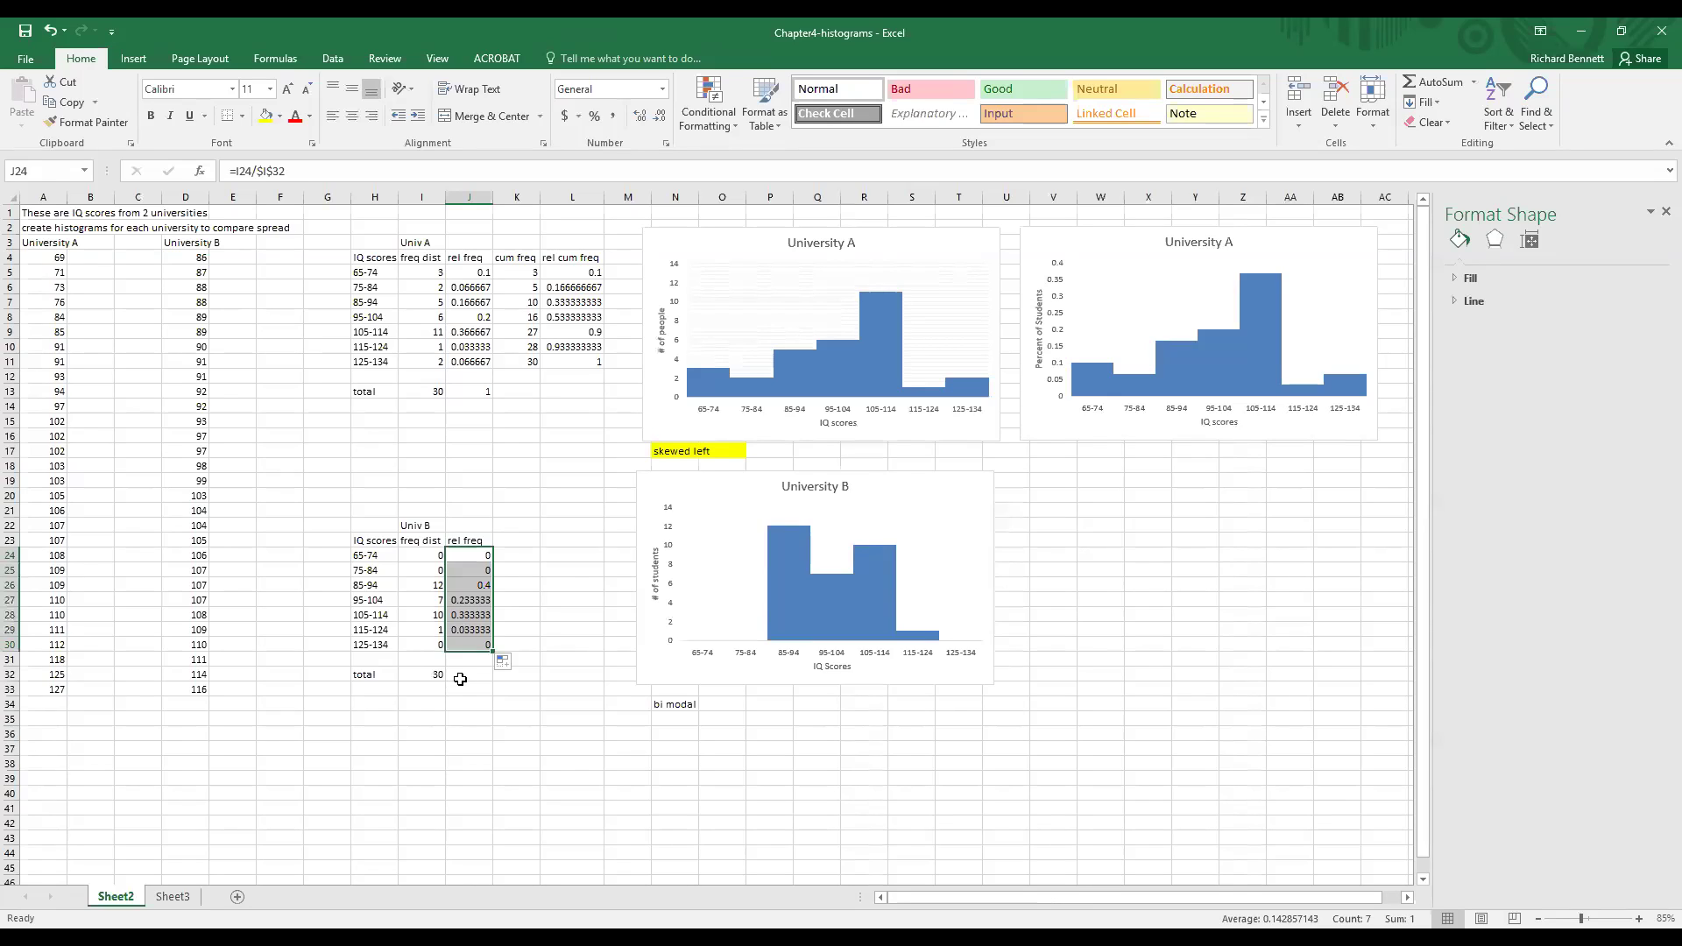
# Total the Univ B relative frequencies in J32 with AutoSum over J24:J31
pyautogui.click(469, 674)
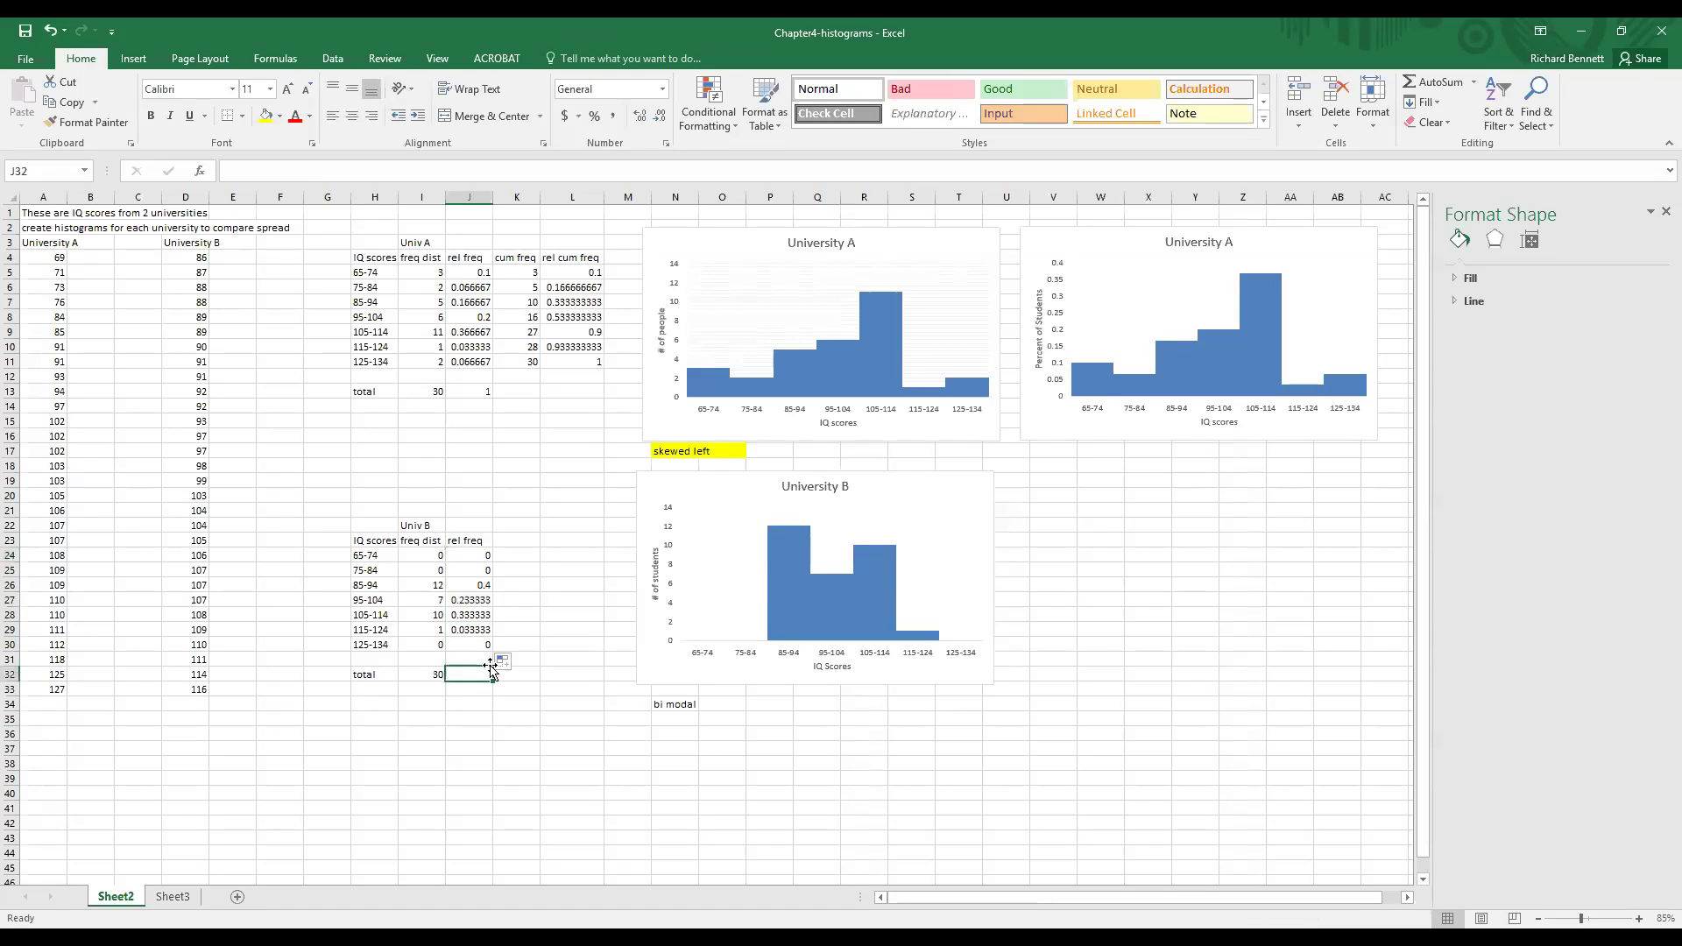
pyautogui.click(1430, 83)
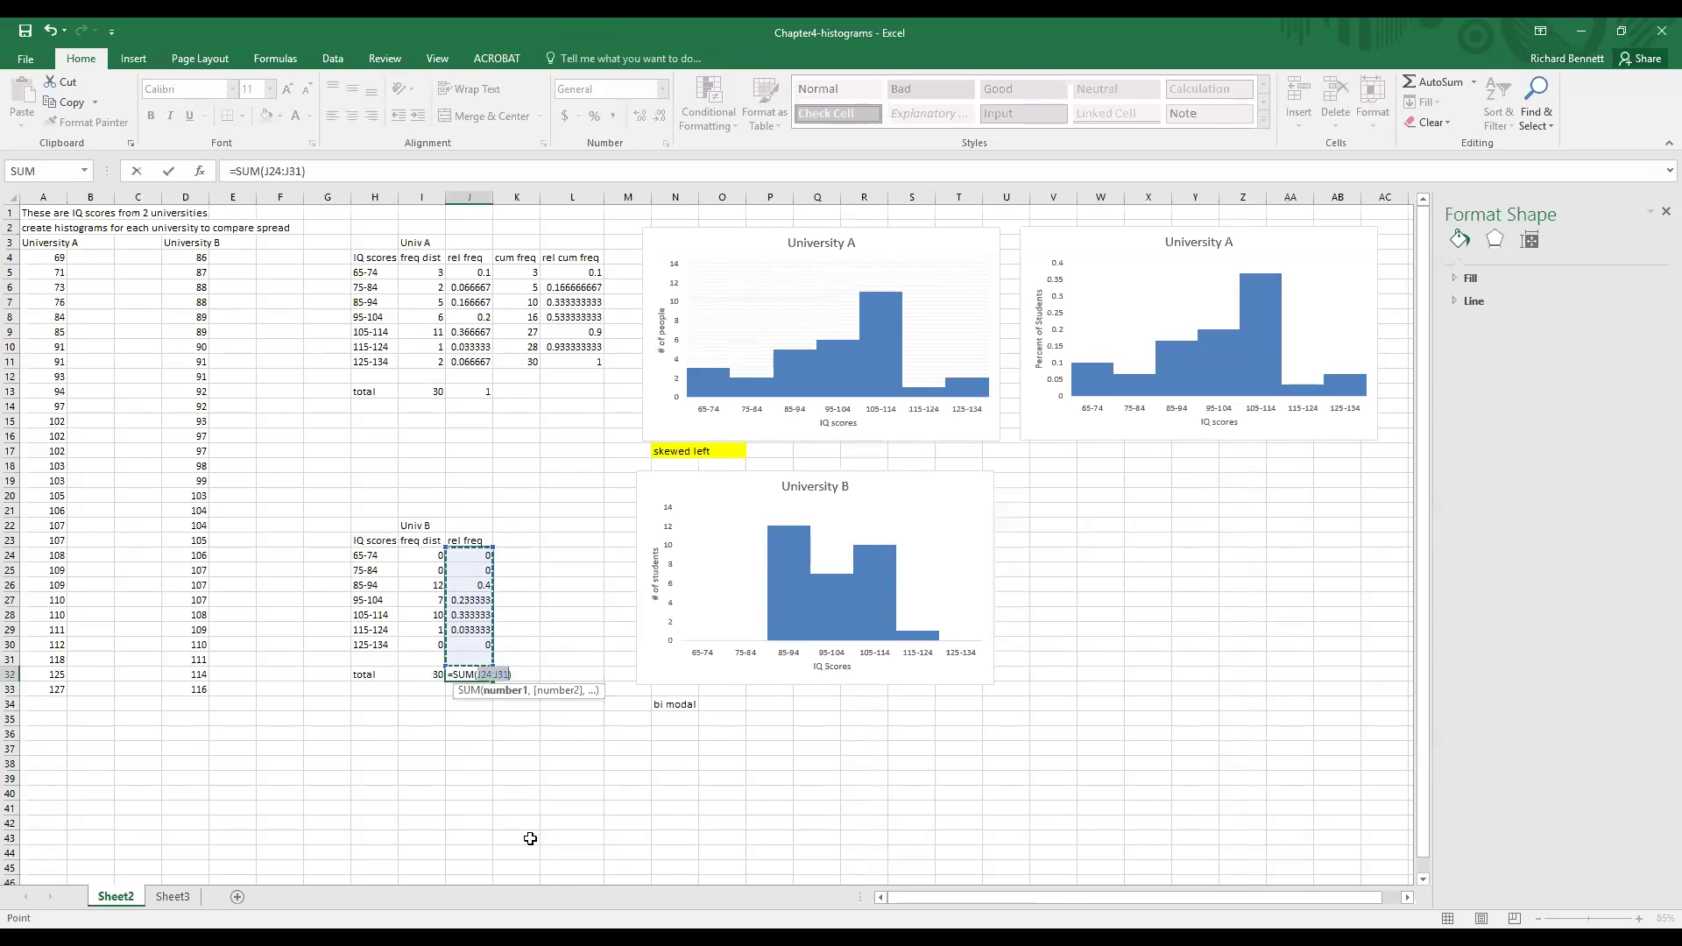
pyautogui.press('Return')
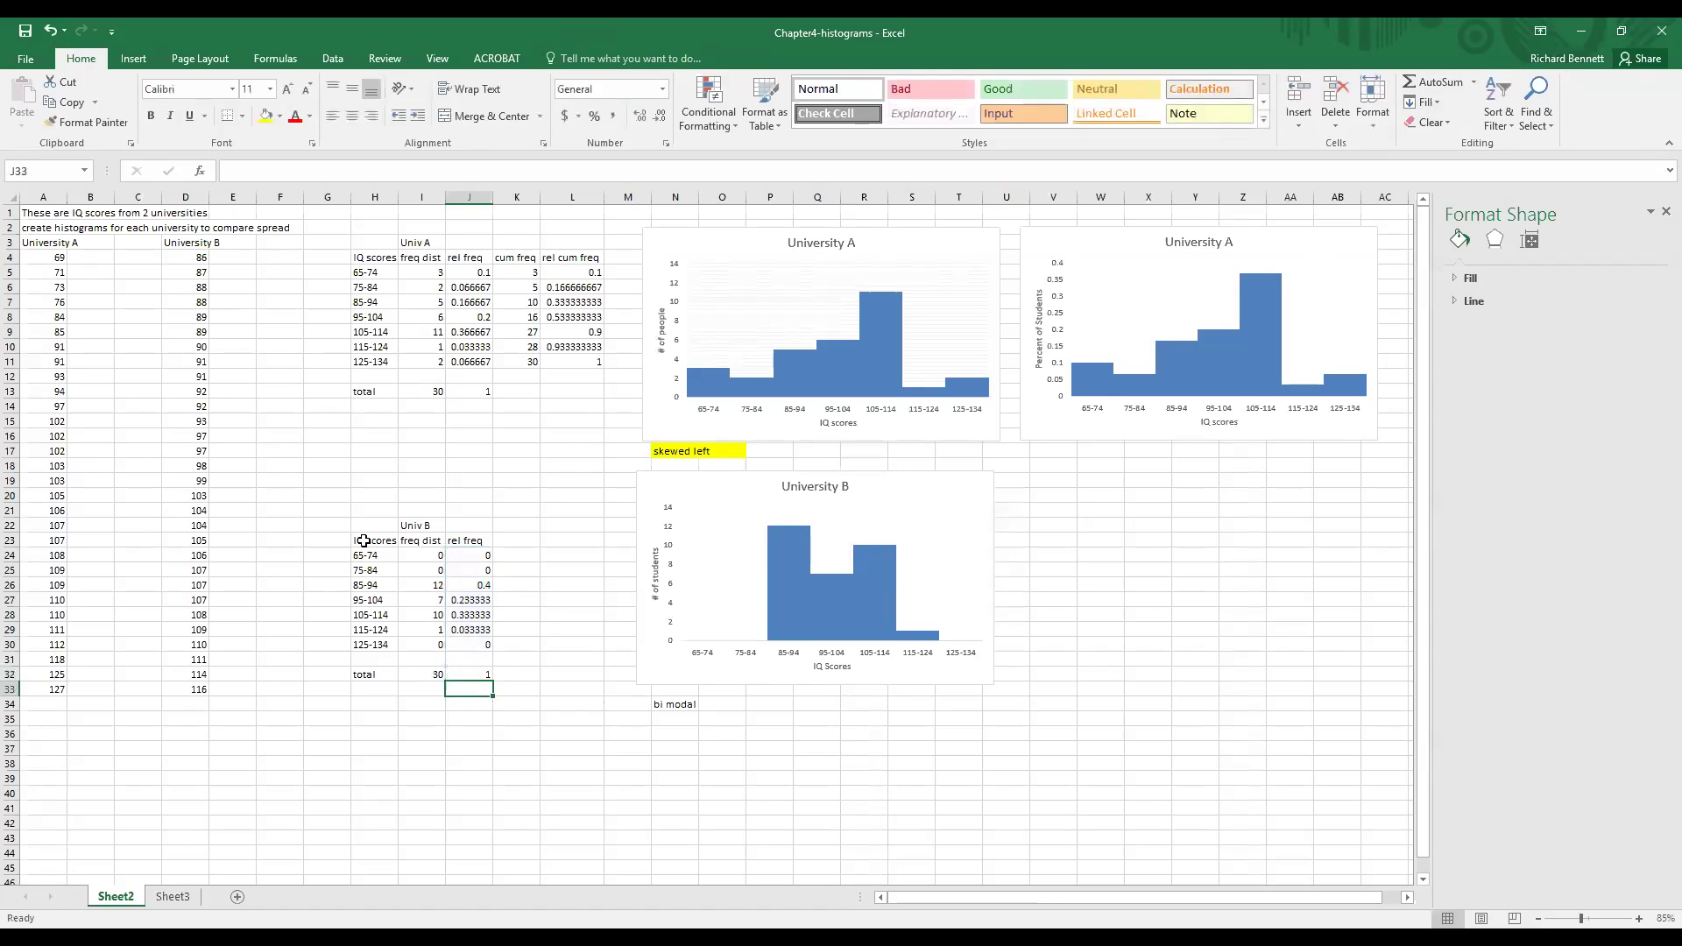
# Insert a 2-D clustered column chart from the Univ B IQ scores in H23:H30 and relative frequencies in J23:J30
pyautogui.moveTo(363, 541); pyautogui.dragTo(374, 645)
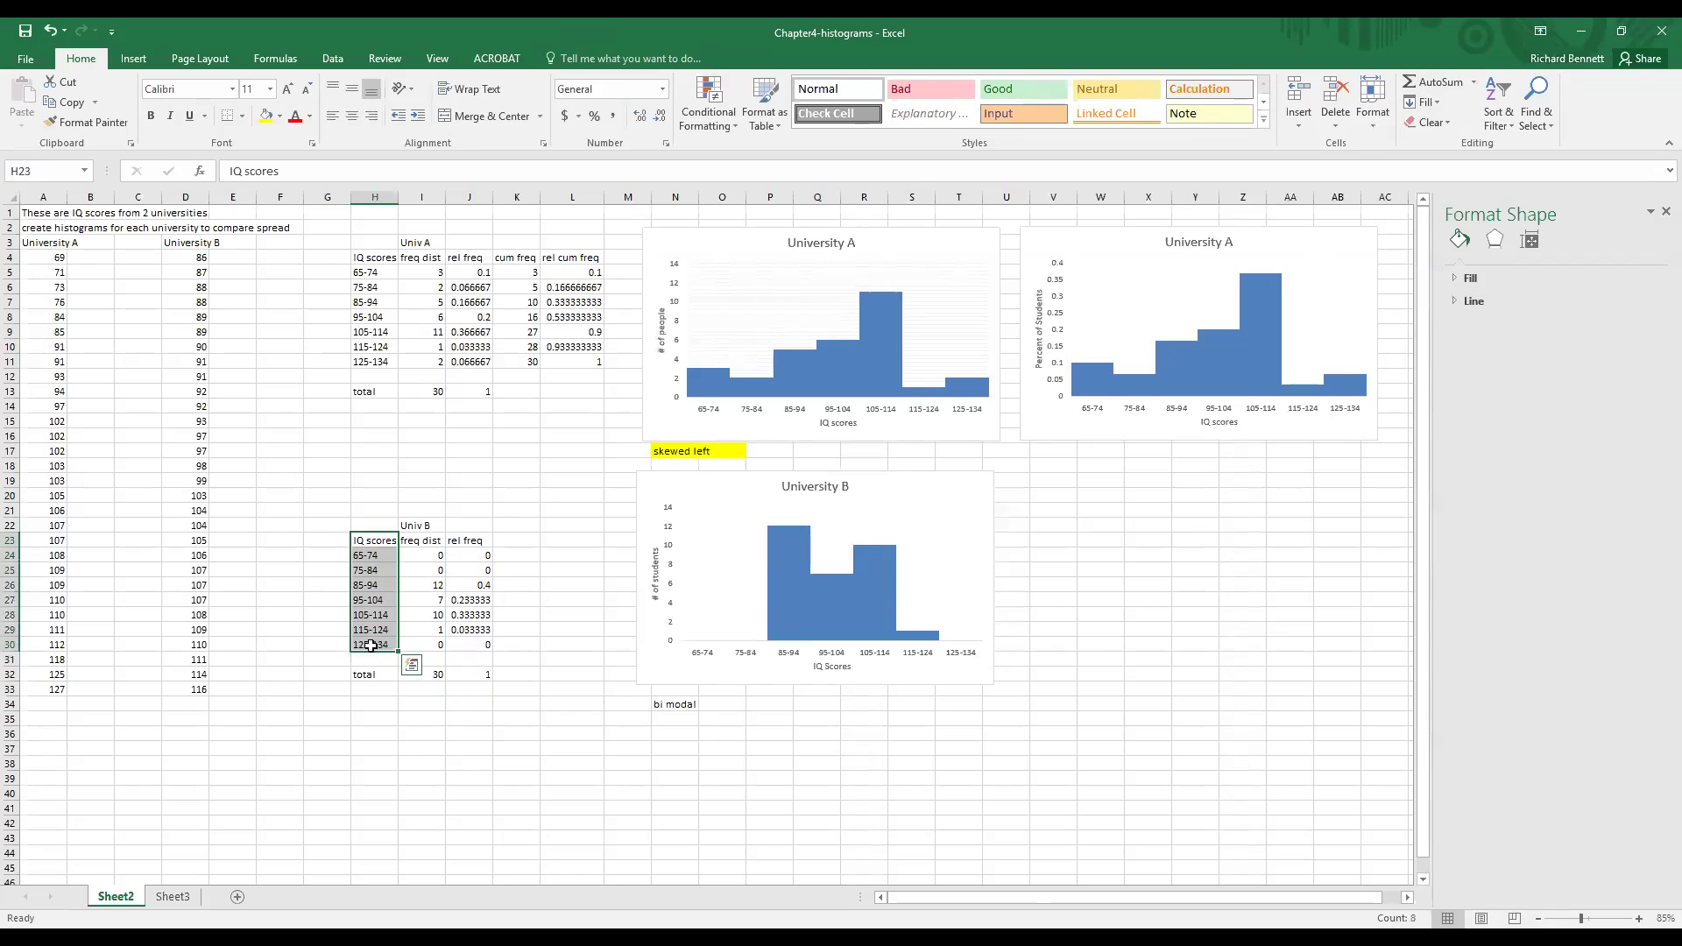
pyautogui.keyDown('ctrl'); pyautogui.moveTo(467, 541); pyautogui.dragTo(467, 645); pyautogui.keyUp('ctrl')
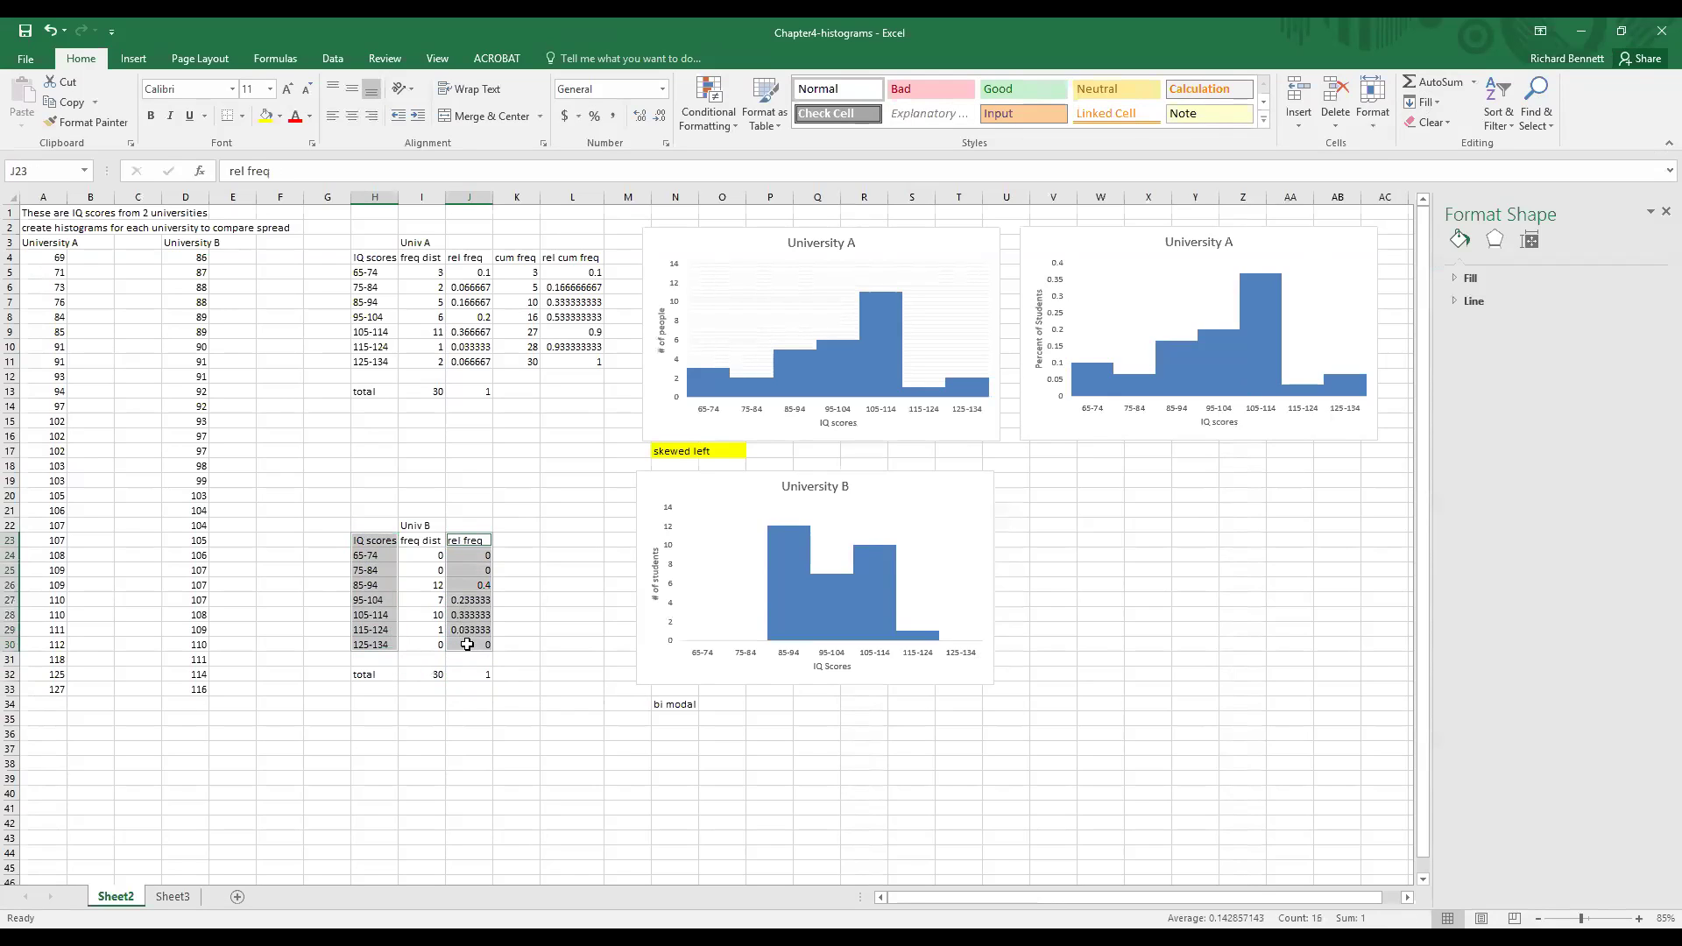
pyautogui.click(134, 60)
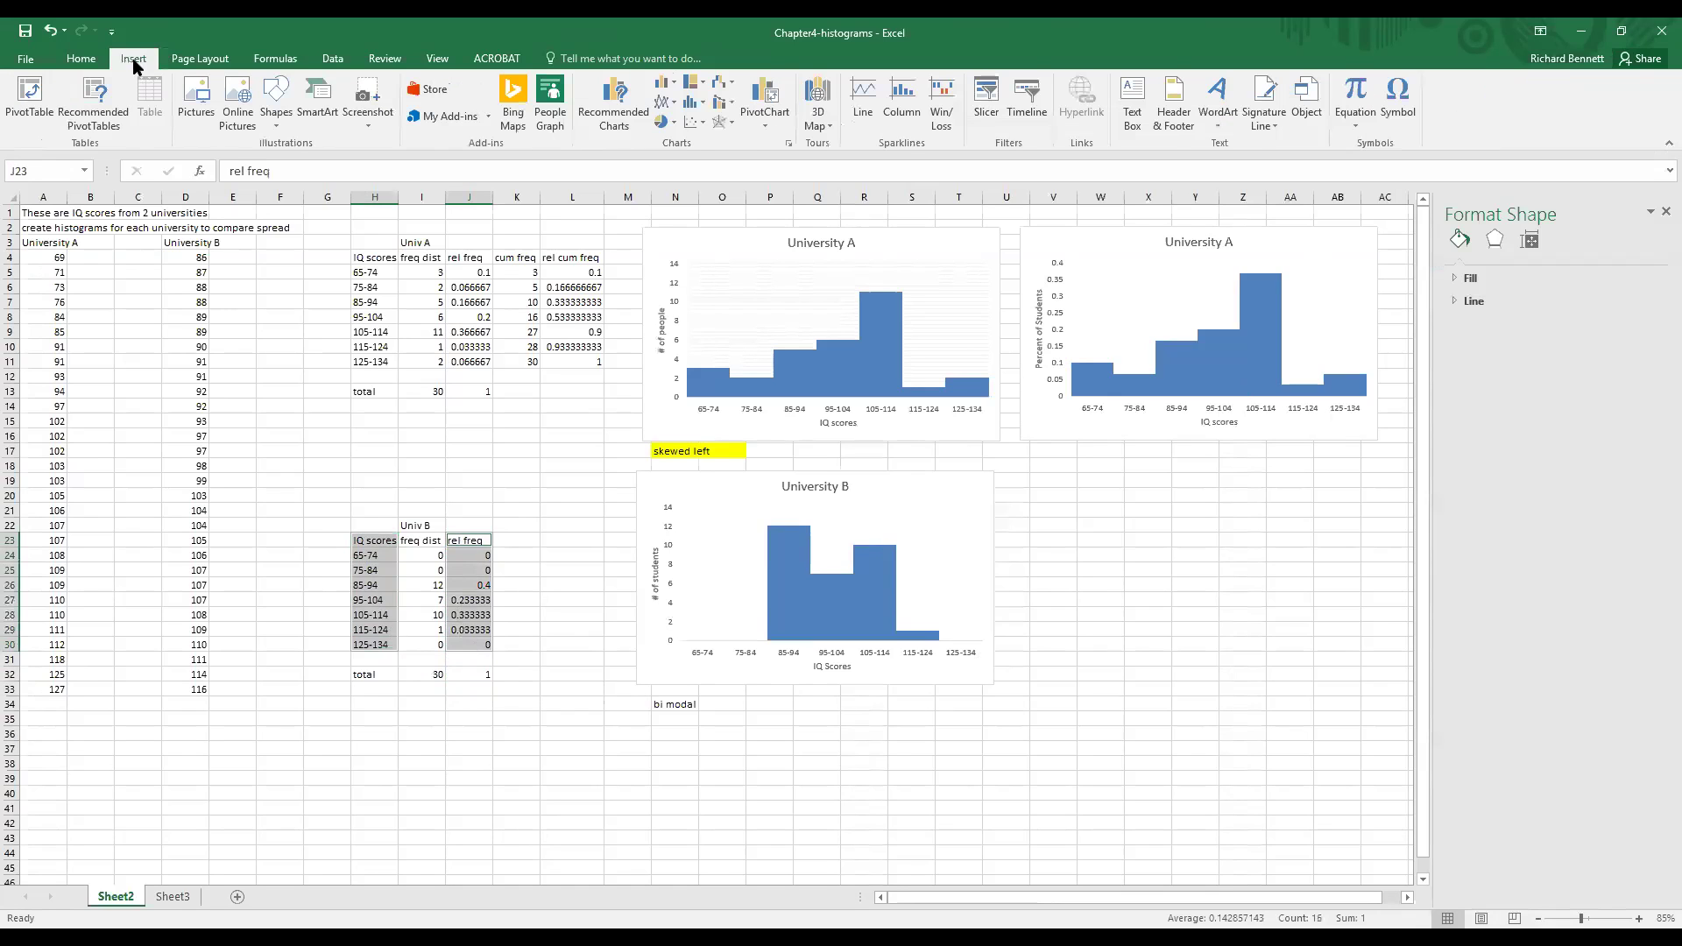
pyautogui.click(663, 81)
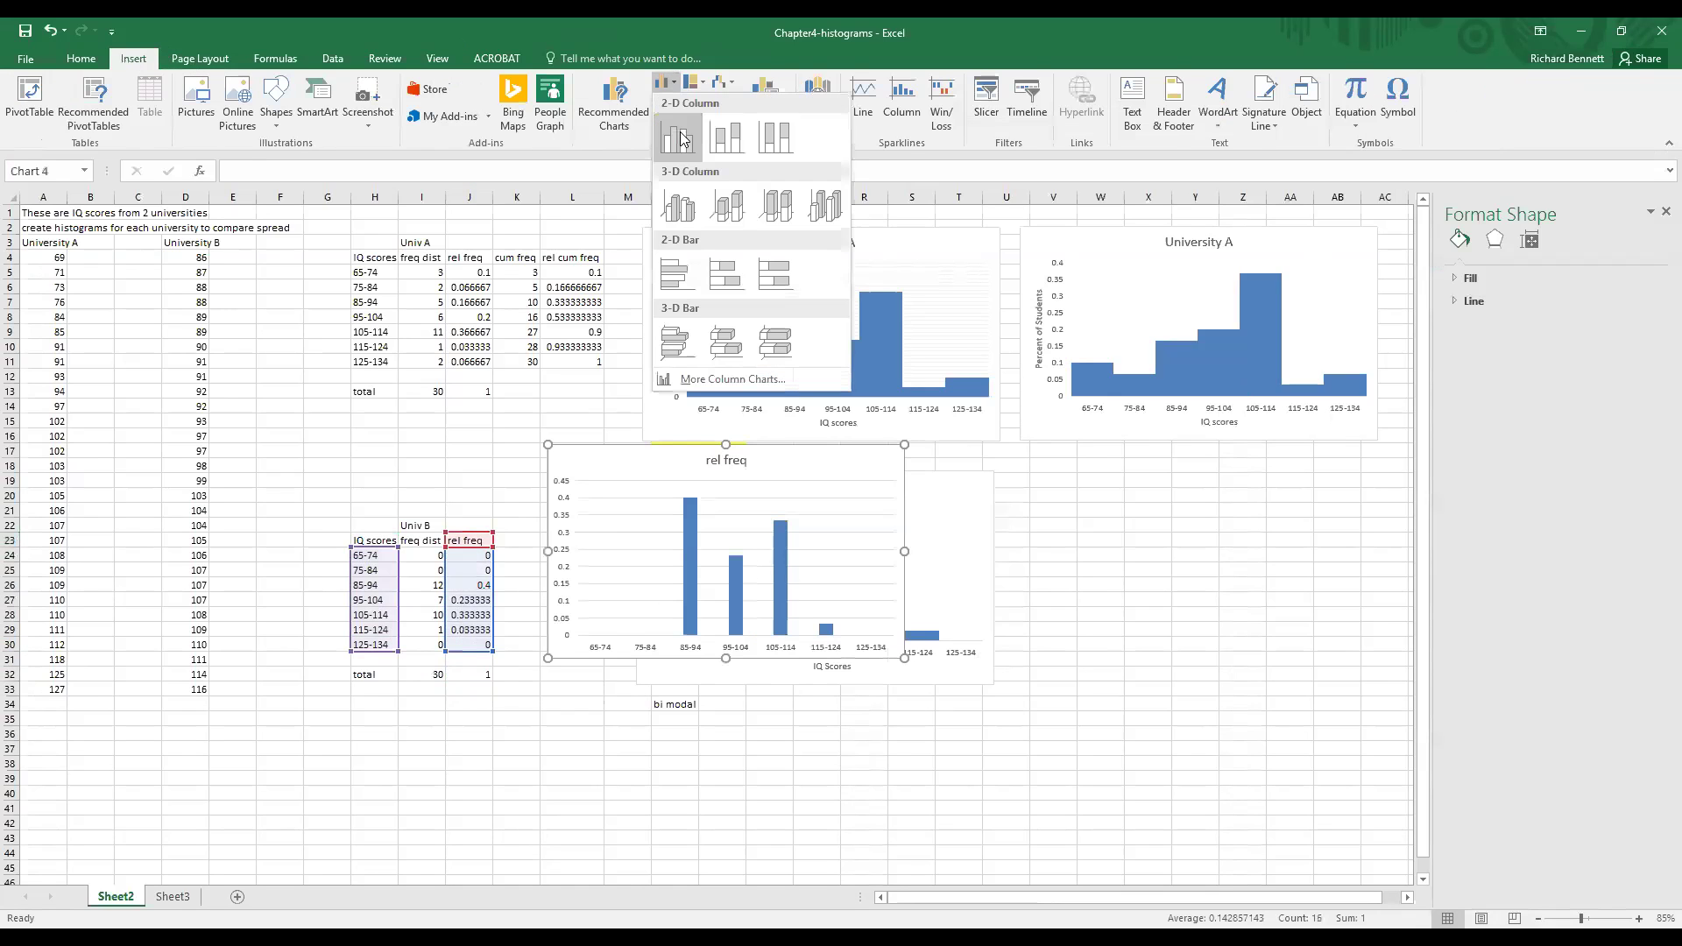
pyautogui.click(679, 137)
# Move the University B frequency chart out from under the new rel freq chart, placing it below the University A percent chart
pyautogui.click(953, 544)
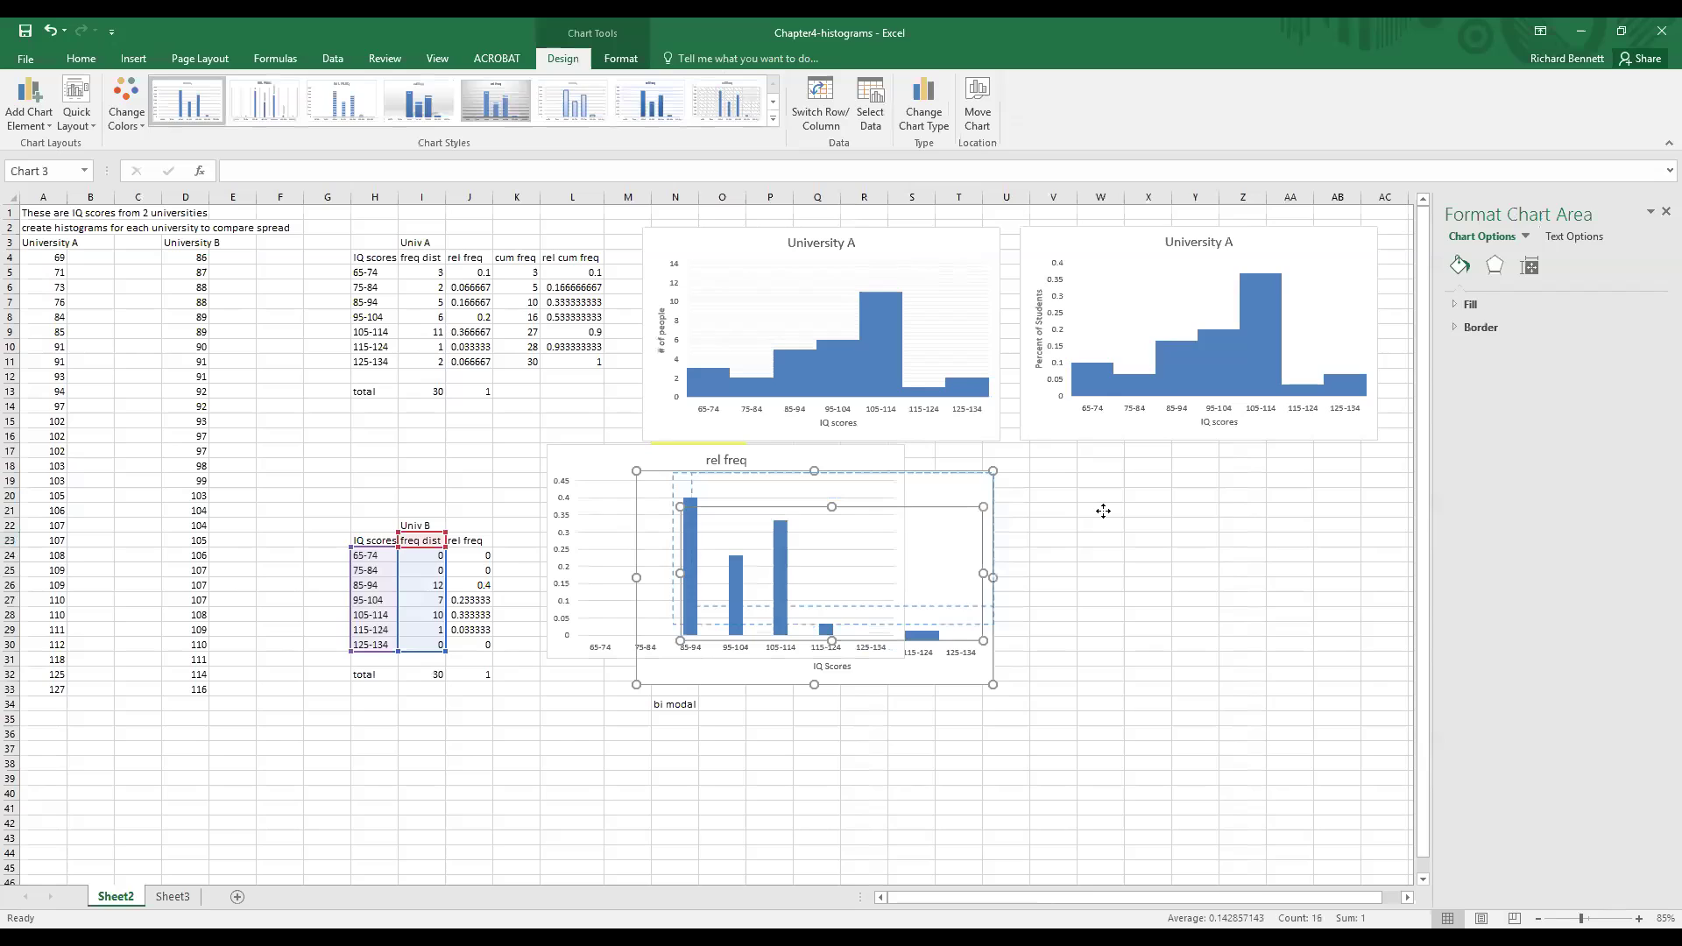
pyautogui.moveTo(1060, 521); pyautogui.dragTo(1007, 526)
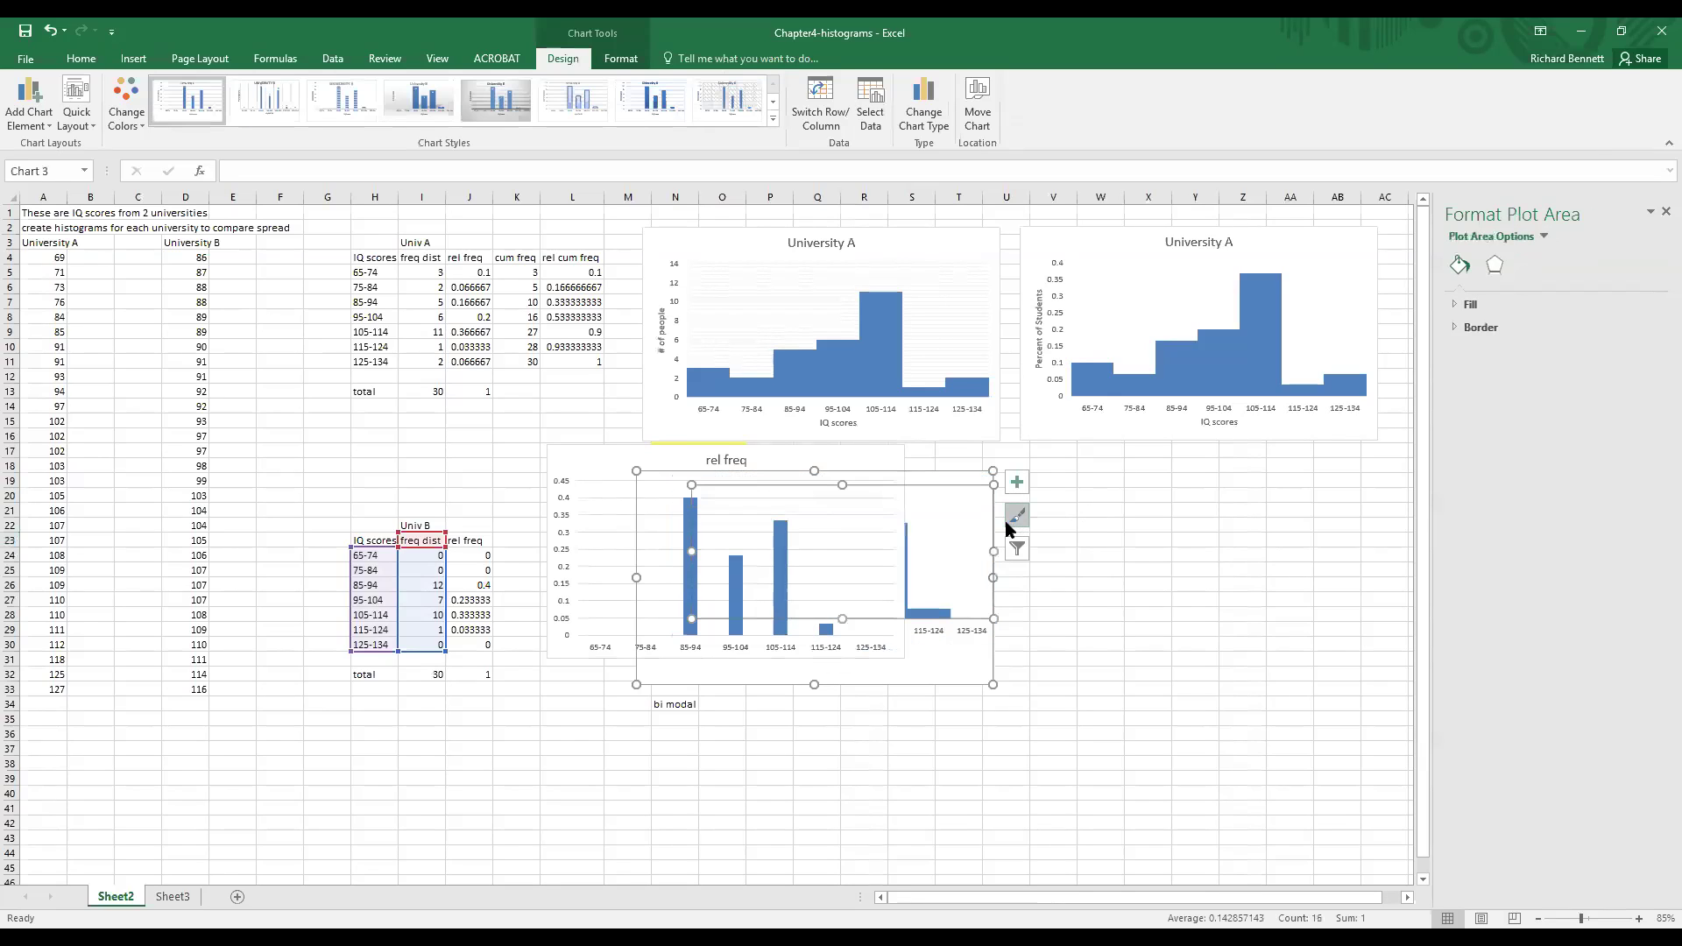
pyautogui.click(971, 481)
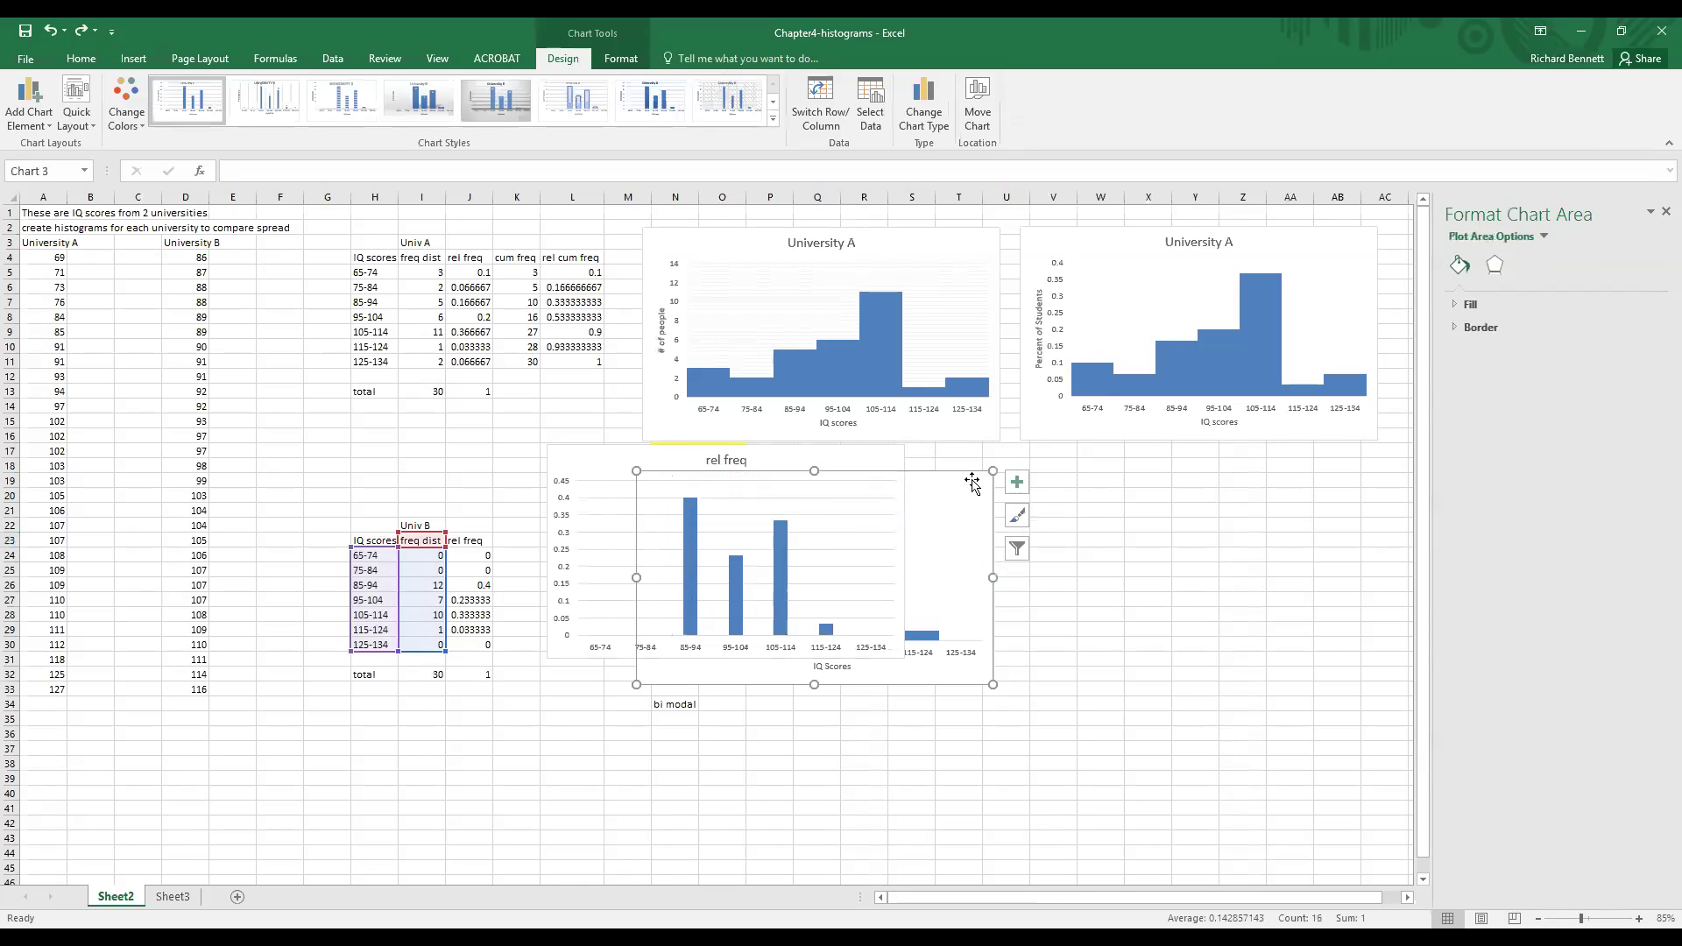
pyautogui.moveTo(974, 480); pyautogui.dragTo(1325, 473)
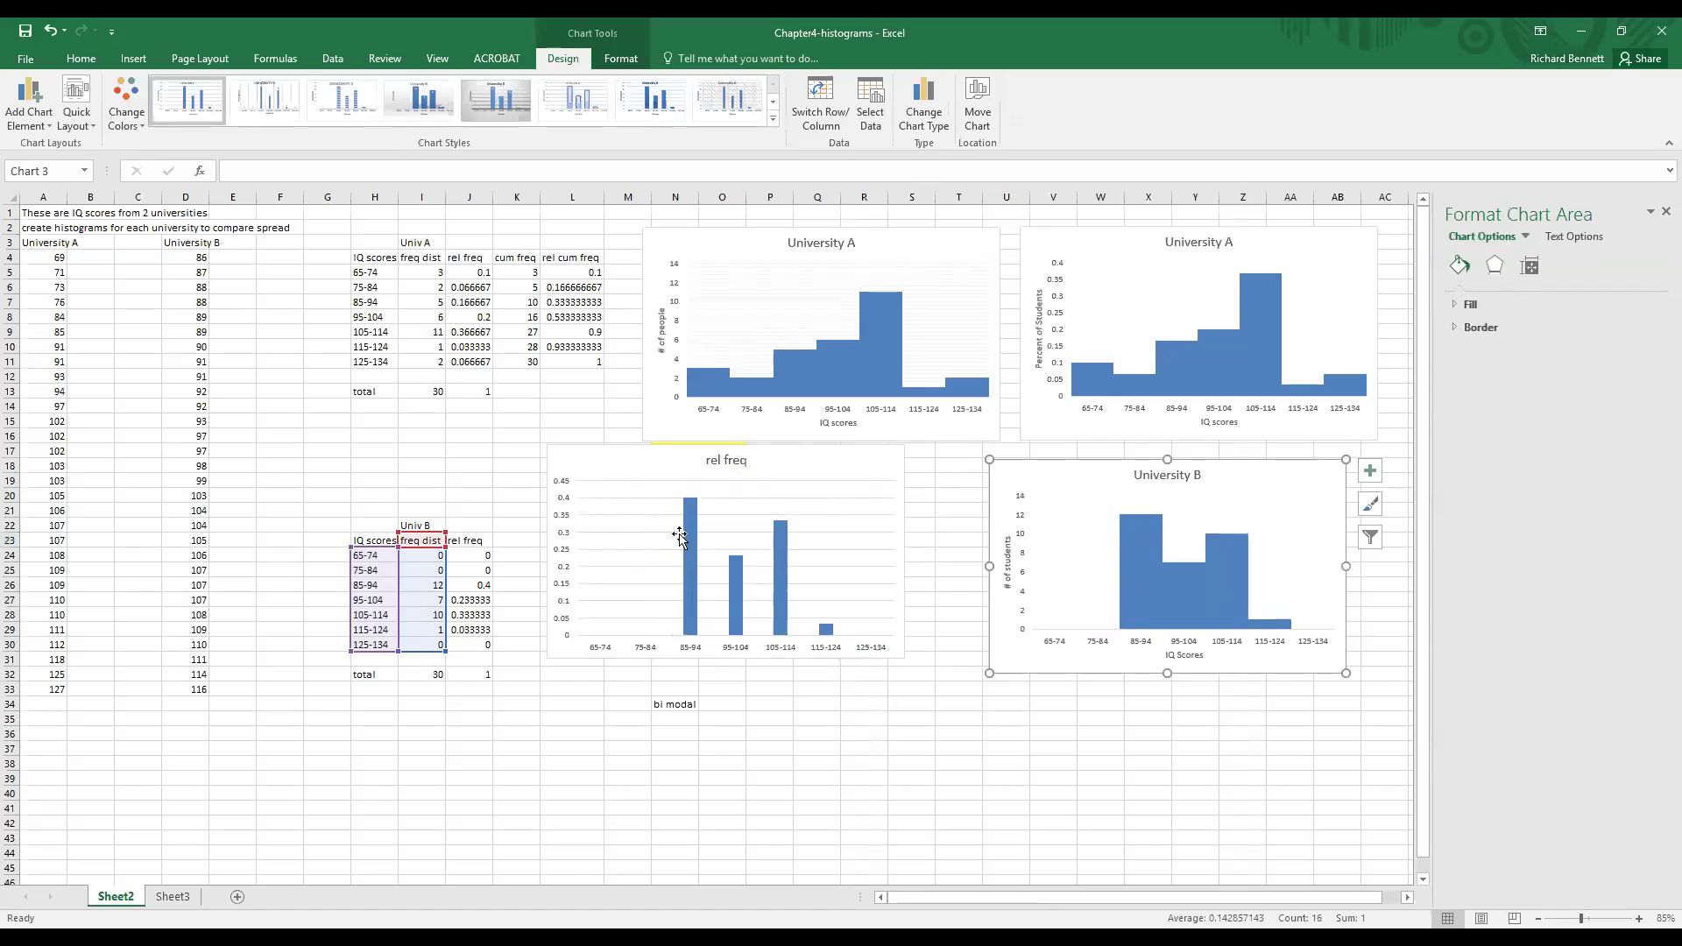
# Apply the quick layout with axis titles and no gaps between columns to the rel freq chart
pyautogui.click(673, 495)
pyautogui.click(667, 459)
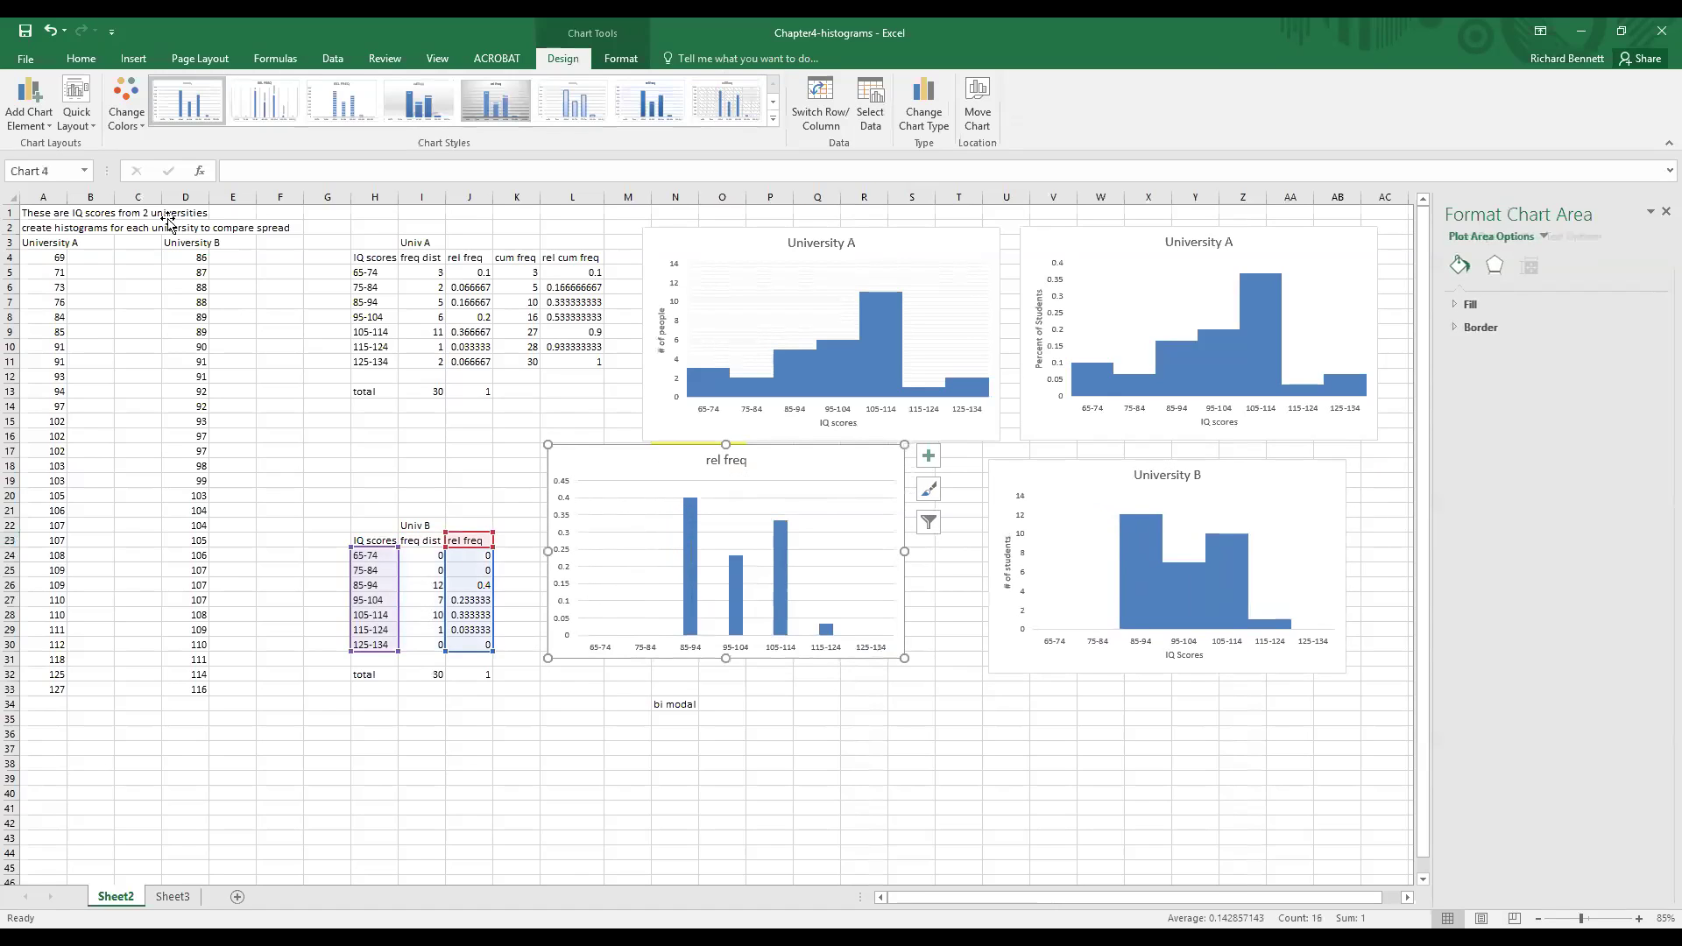
pyautogui.click(88, 114)
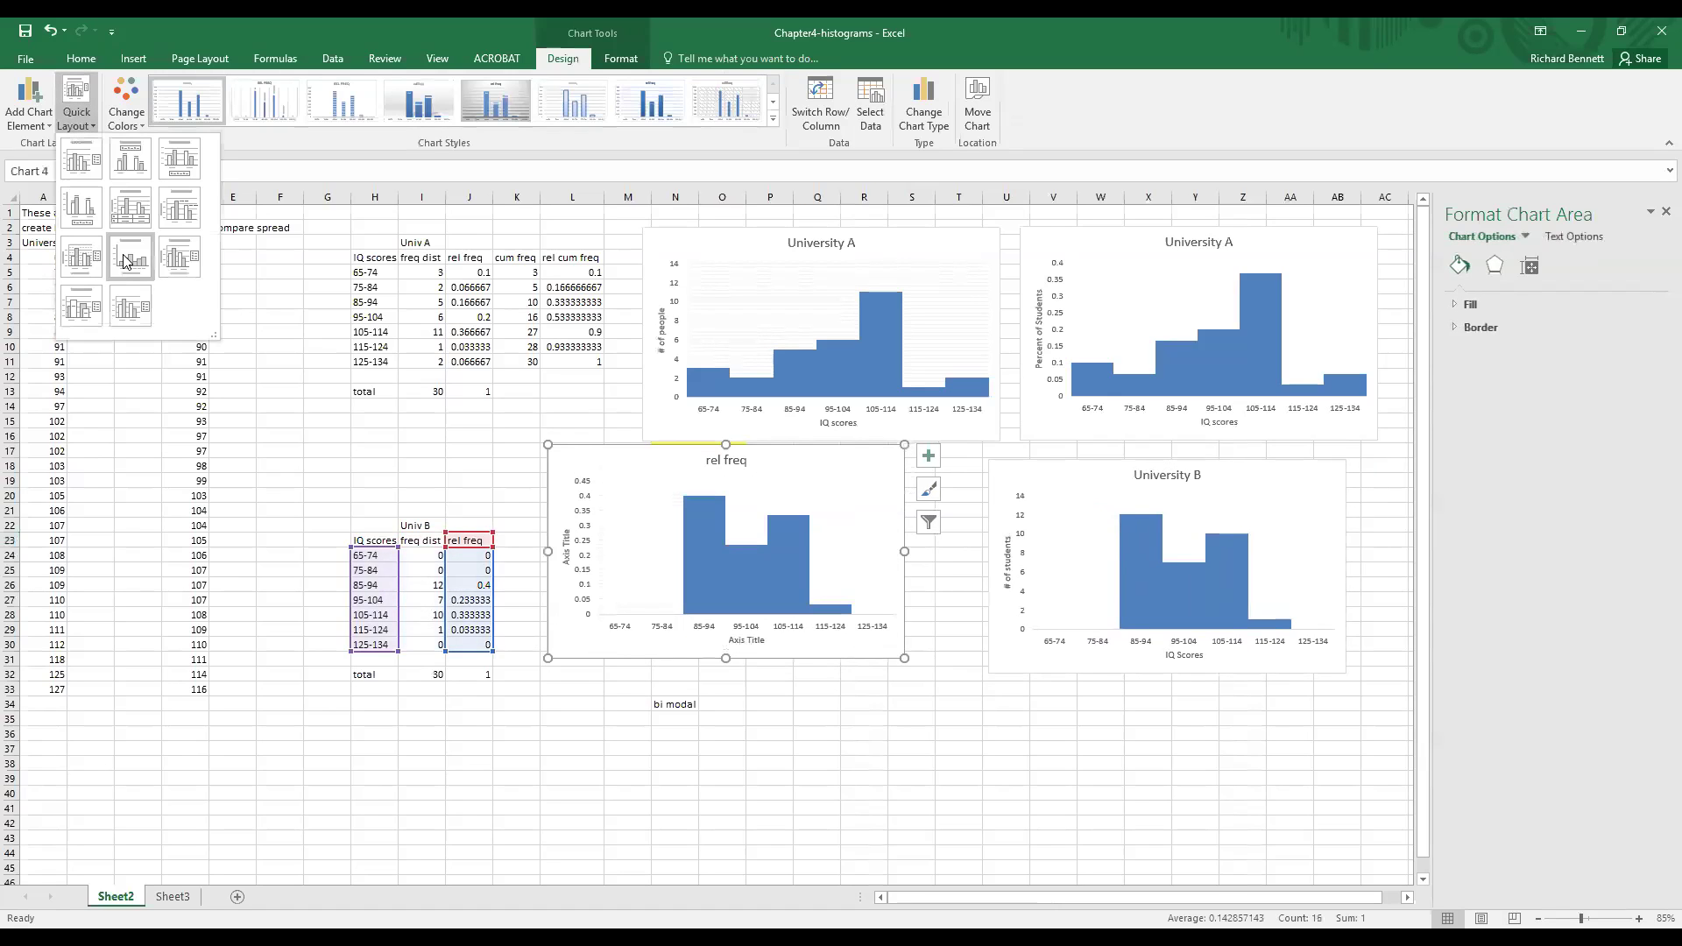
pyautogui.click(130, 256)
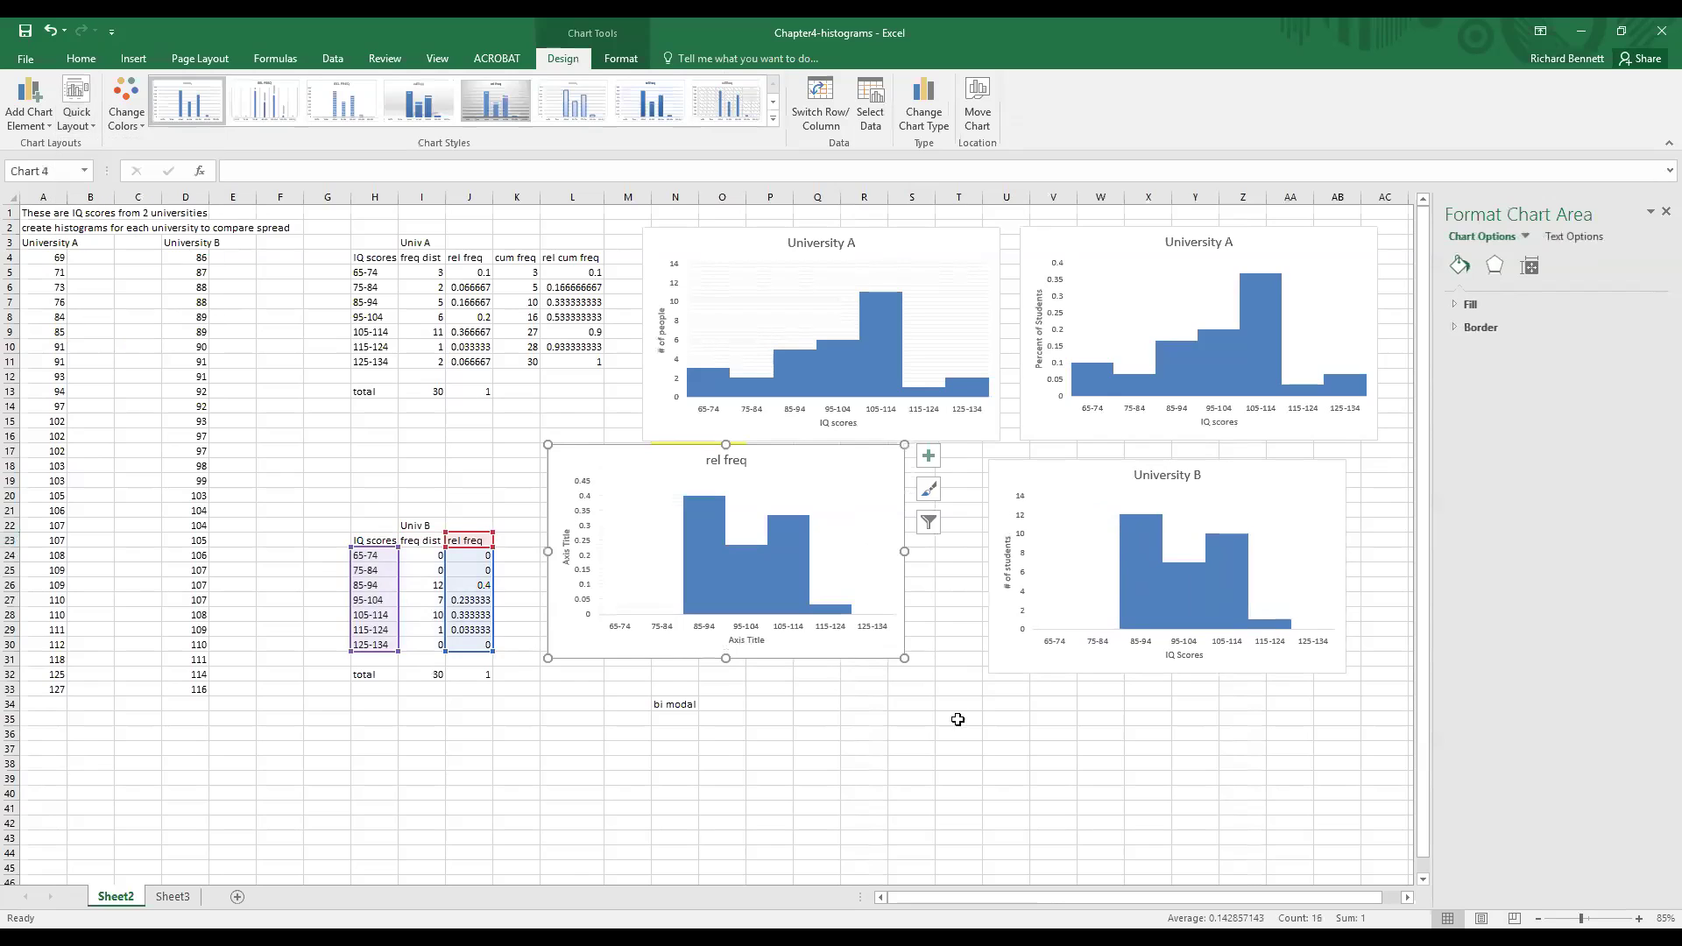
# Title the rel freq chart's horizontal axis "IQ scores" and its vertical axis "Percent of Students"
pyautogui.click(751, 640)
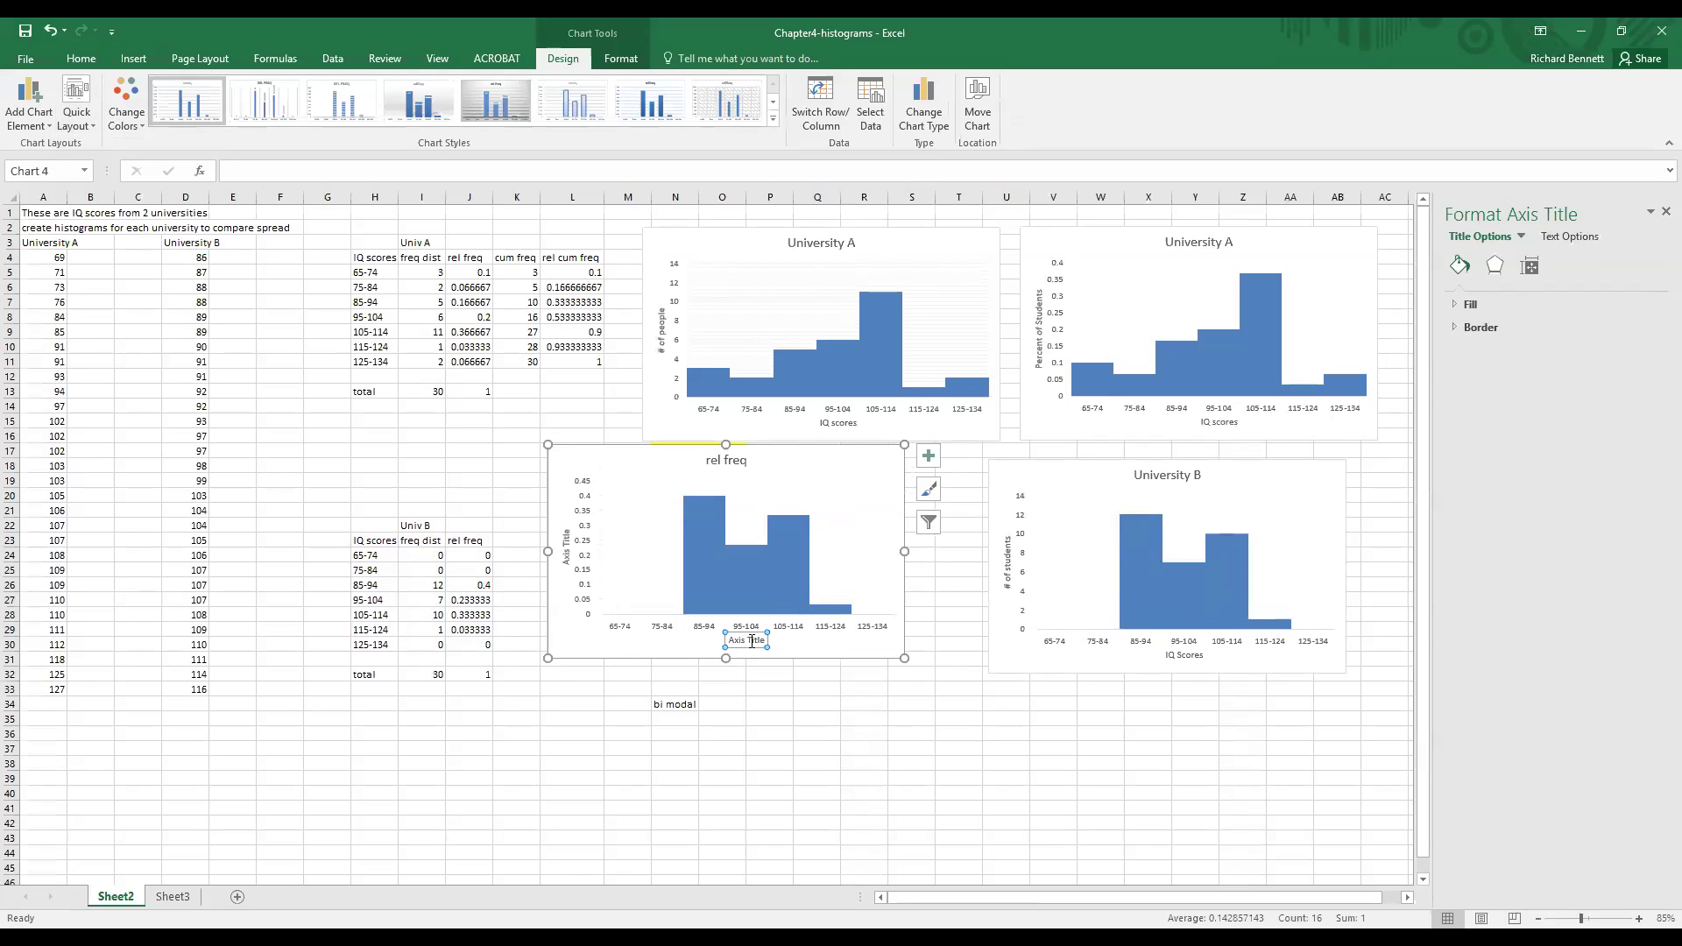
pyautogui.write('IQ scores')
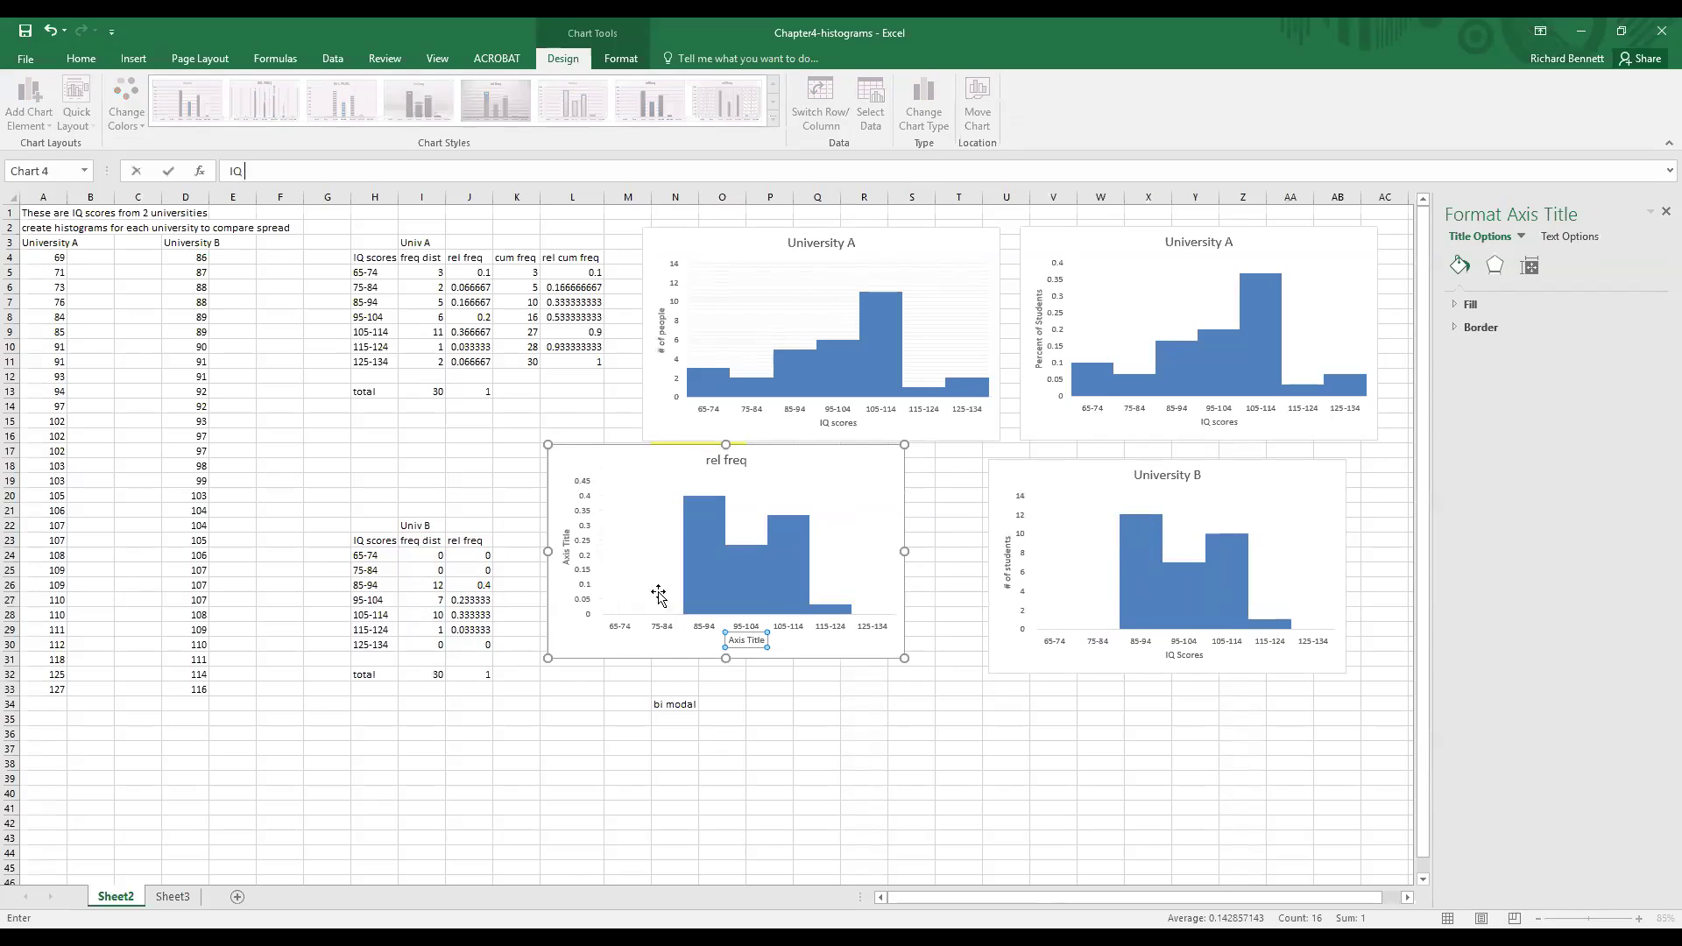
pyautogui.click(563, 556)
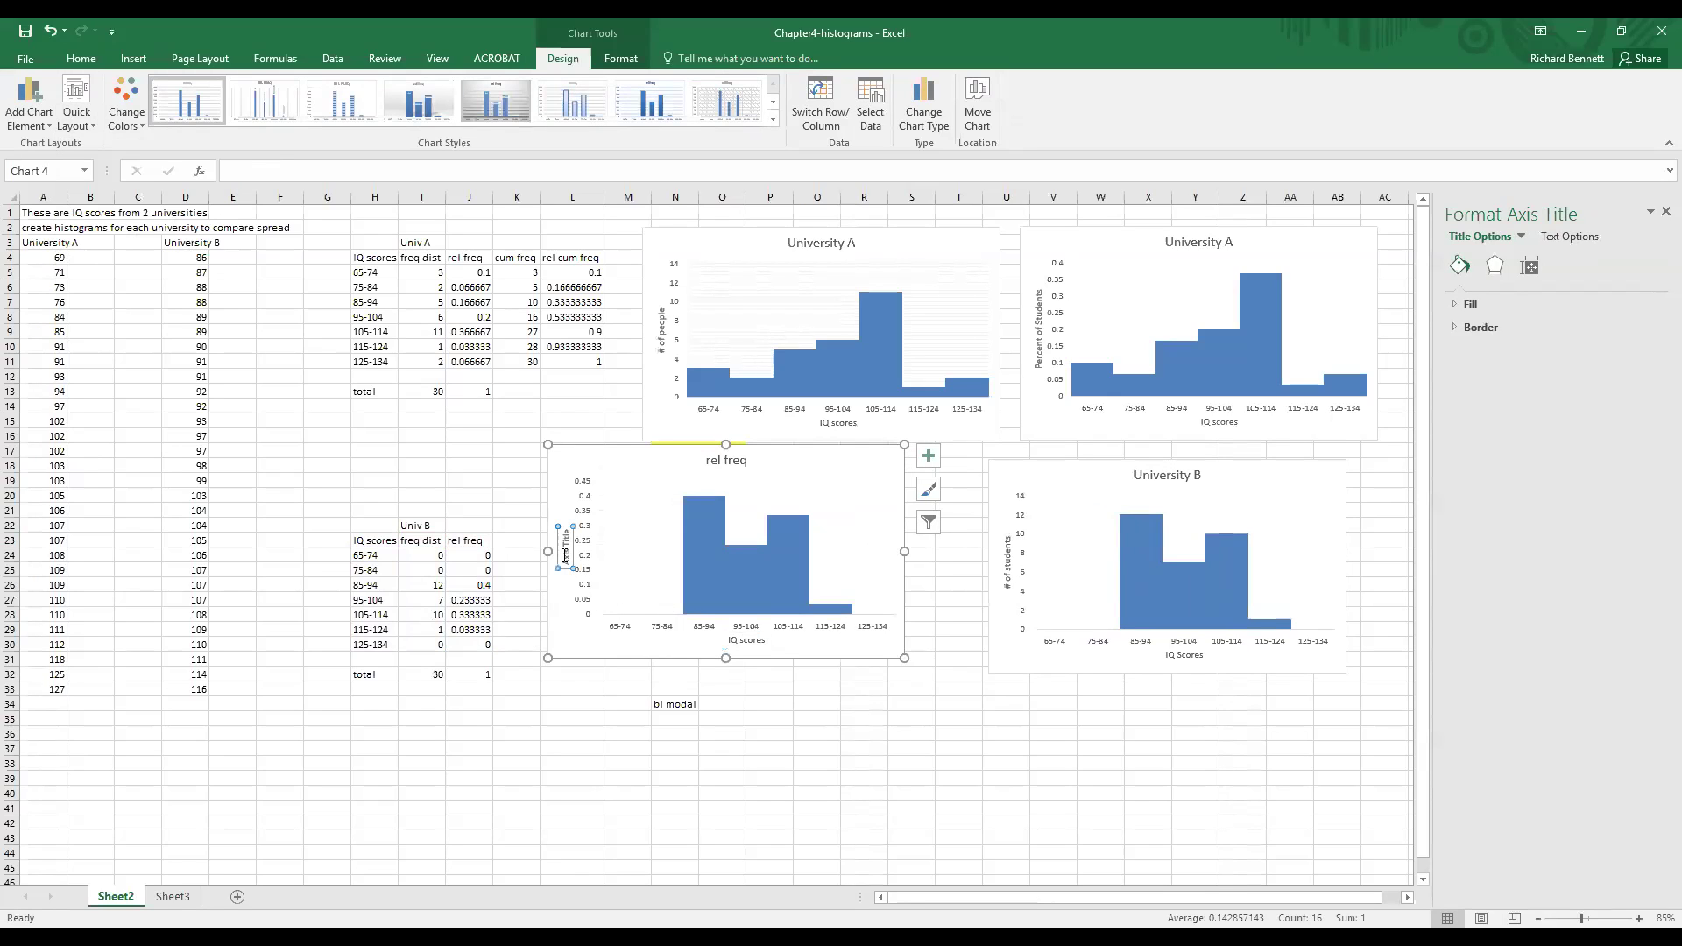
pyautogui.write('Per')
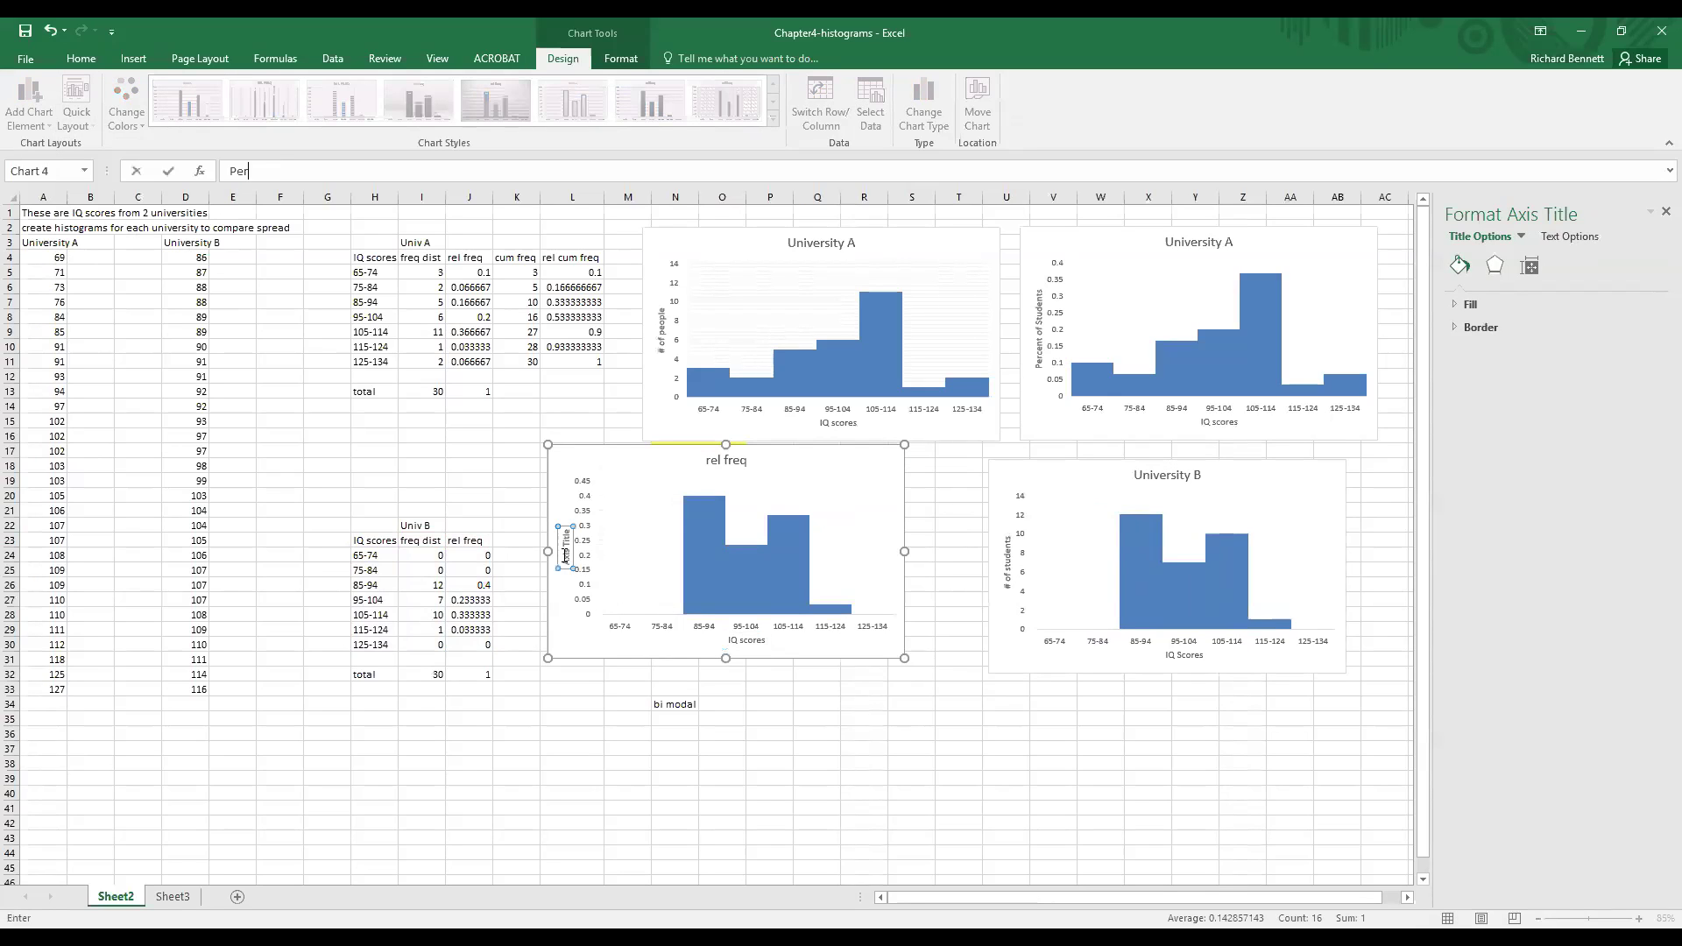
pyautogui.write('cent of Students')
# Change the rel freq chart's title to "University B"
pyautogui.click(732, 464)
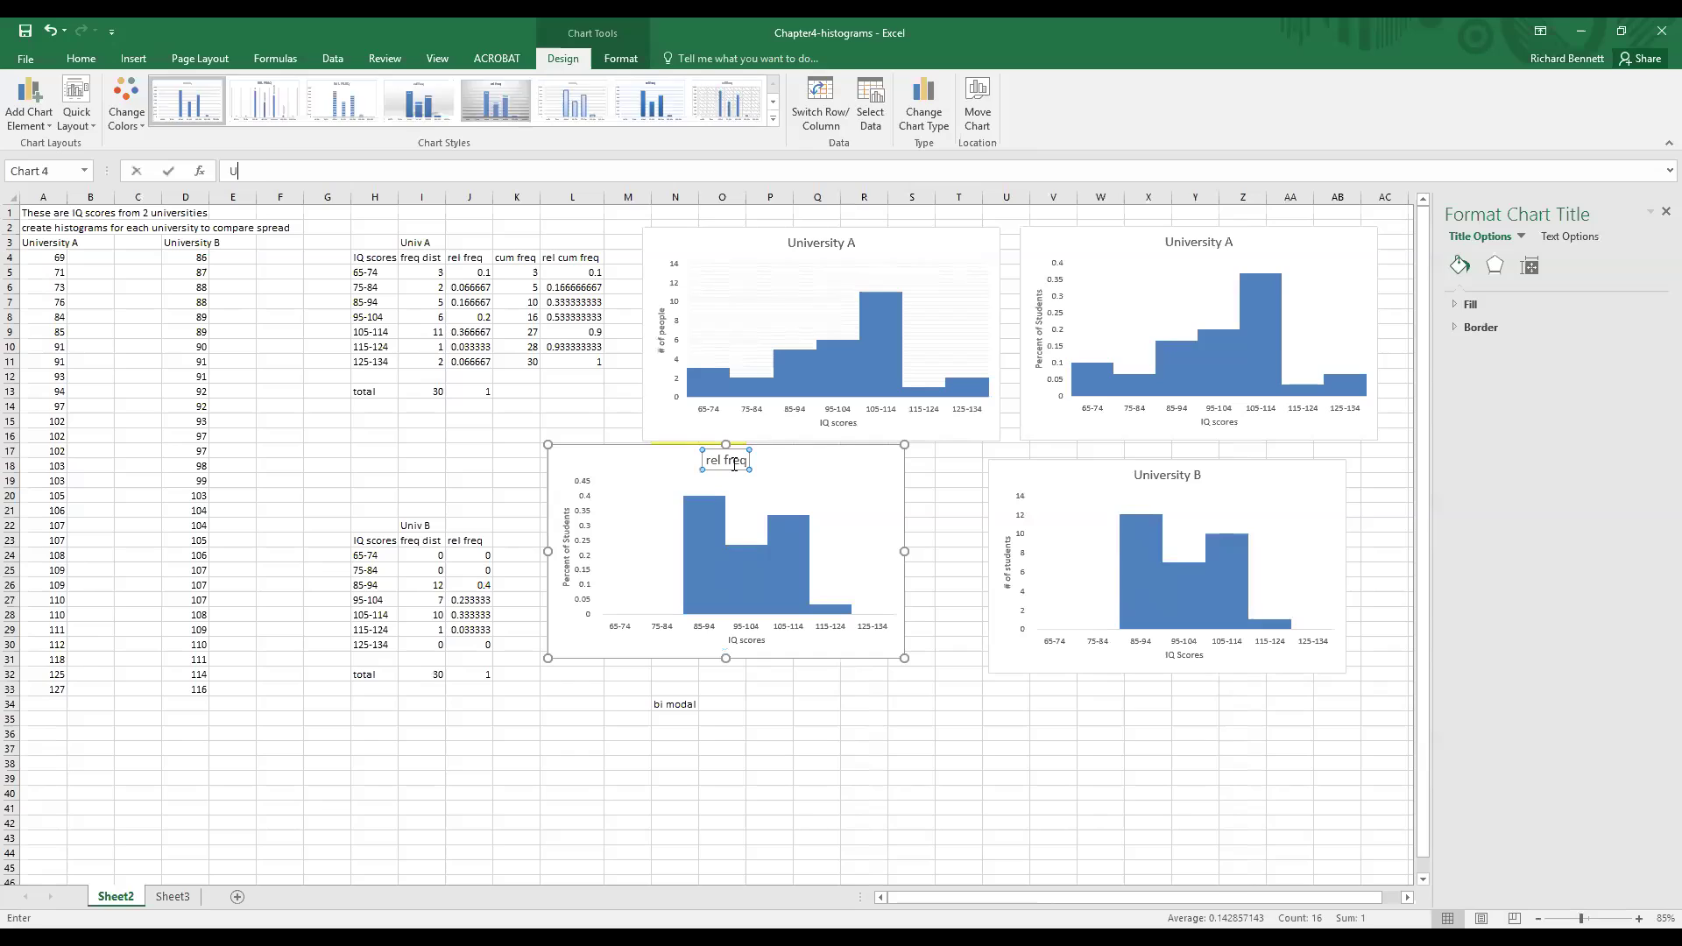
pyautogui.write('Umoi')
pyautogui.press('BackSpace')
pyautogui.press('BackSpace')
pyautogui.press('BackSpace')
pyautogui.write('niversity B')
pyautogui.press('Return')
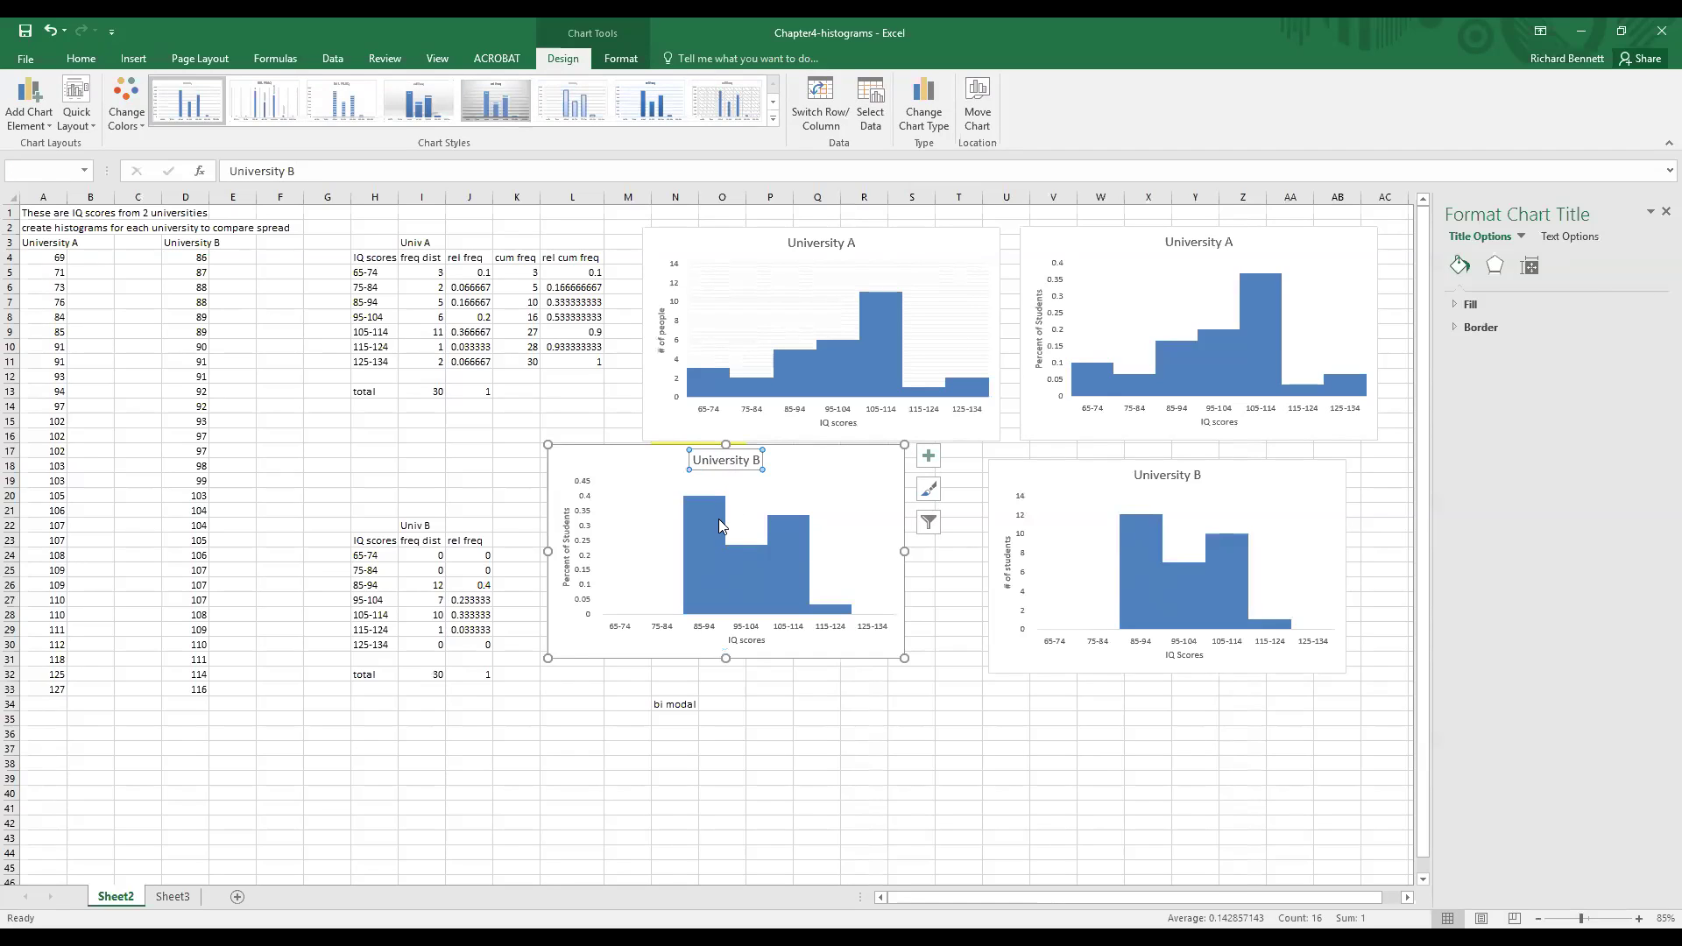
# Set the maximum bound of the vertical axis on the University A percent chart to 0.45
pyautogui.click(1059, 274)
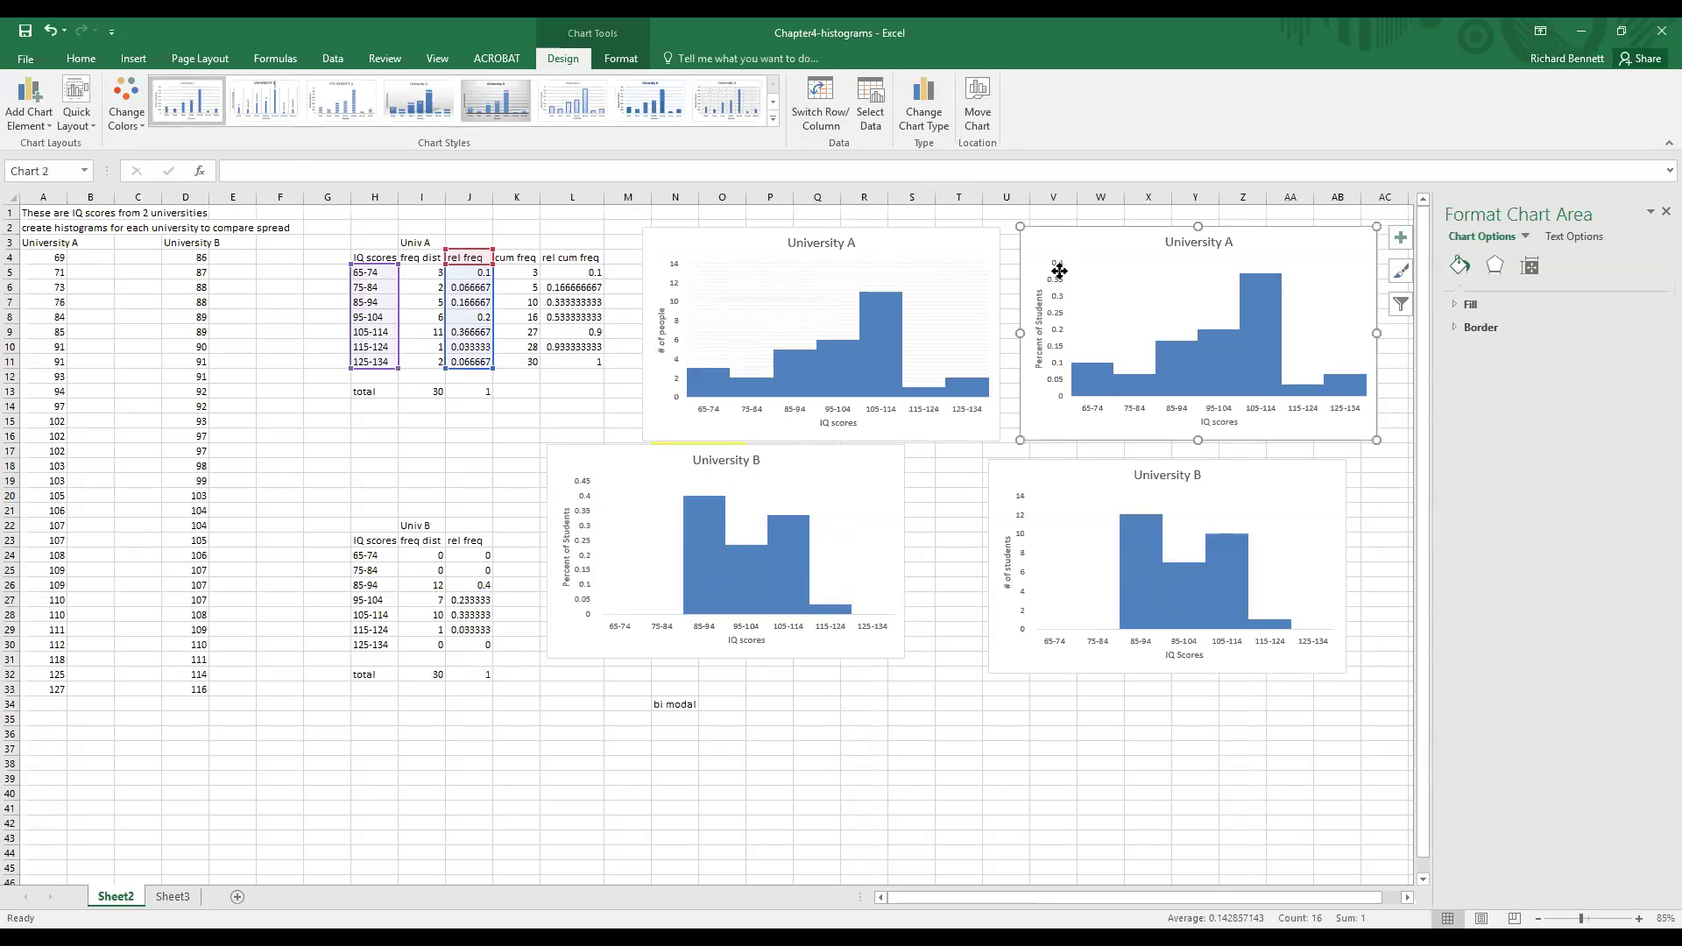
pyautogui.rightClick(1060, 275)
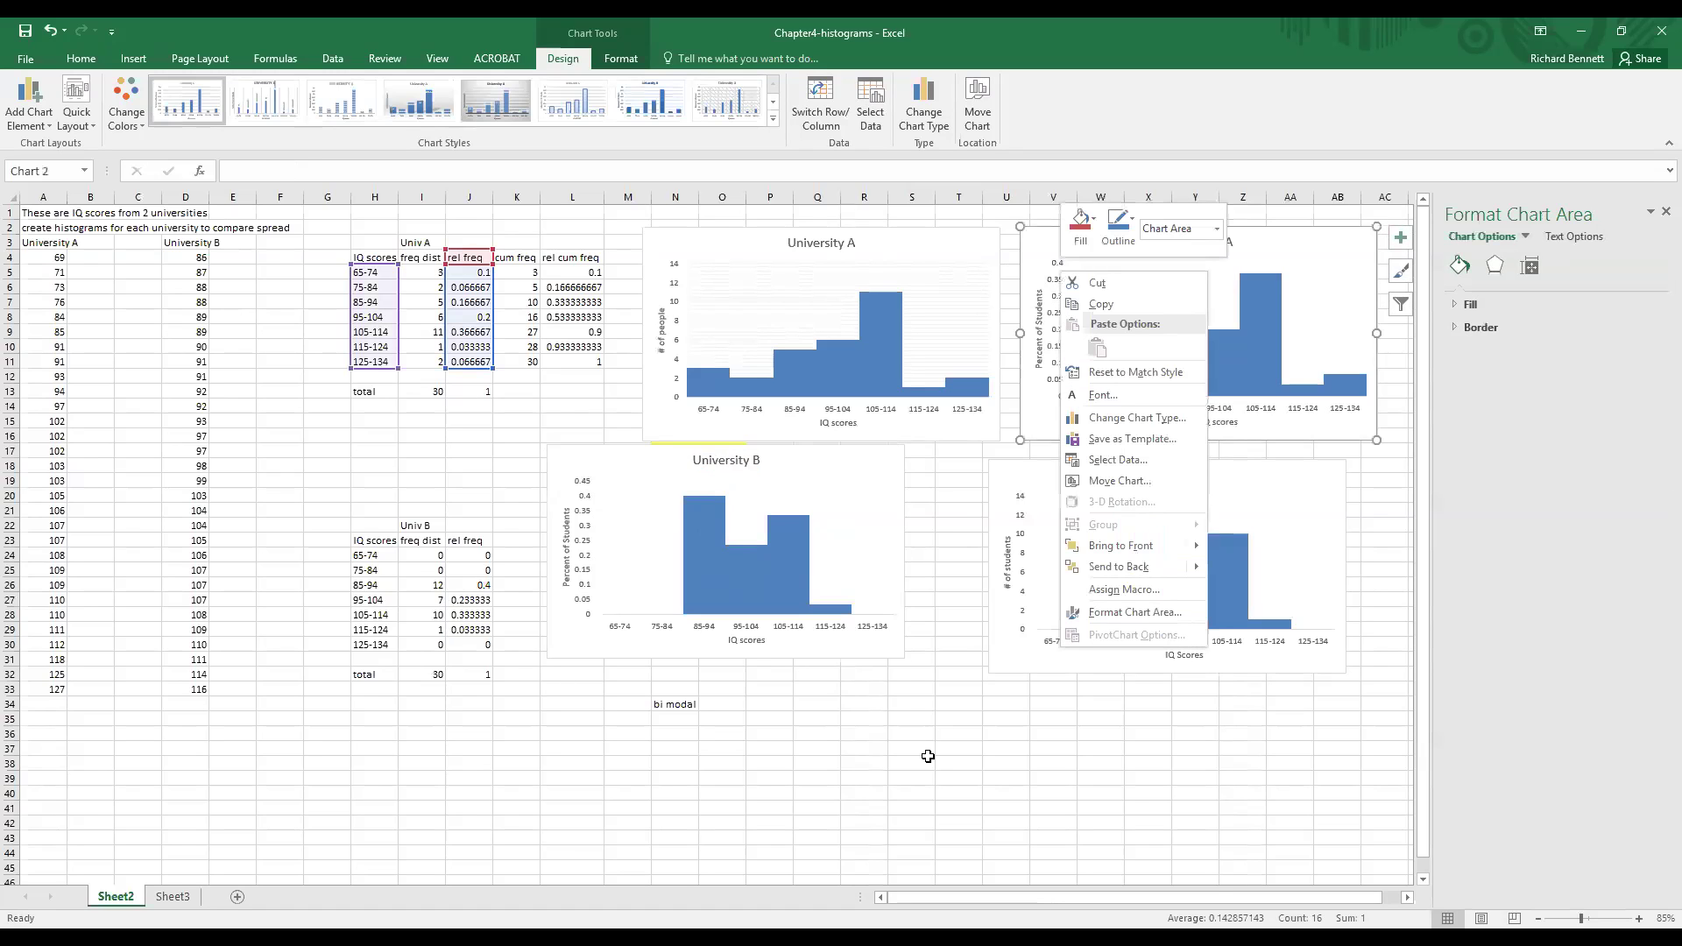
pyautogui.press('Escape')
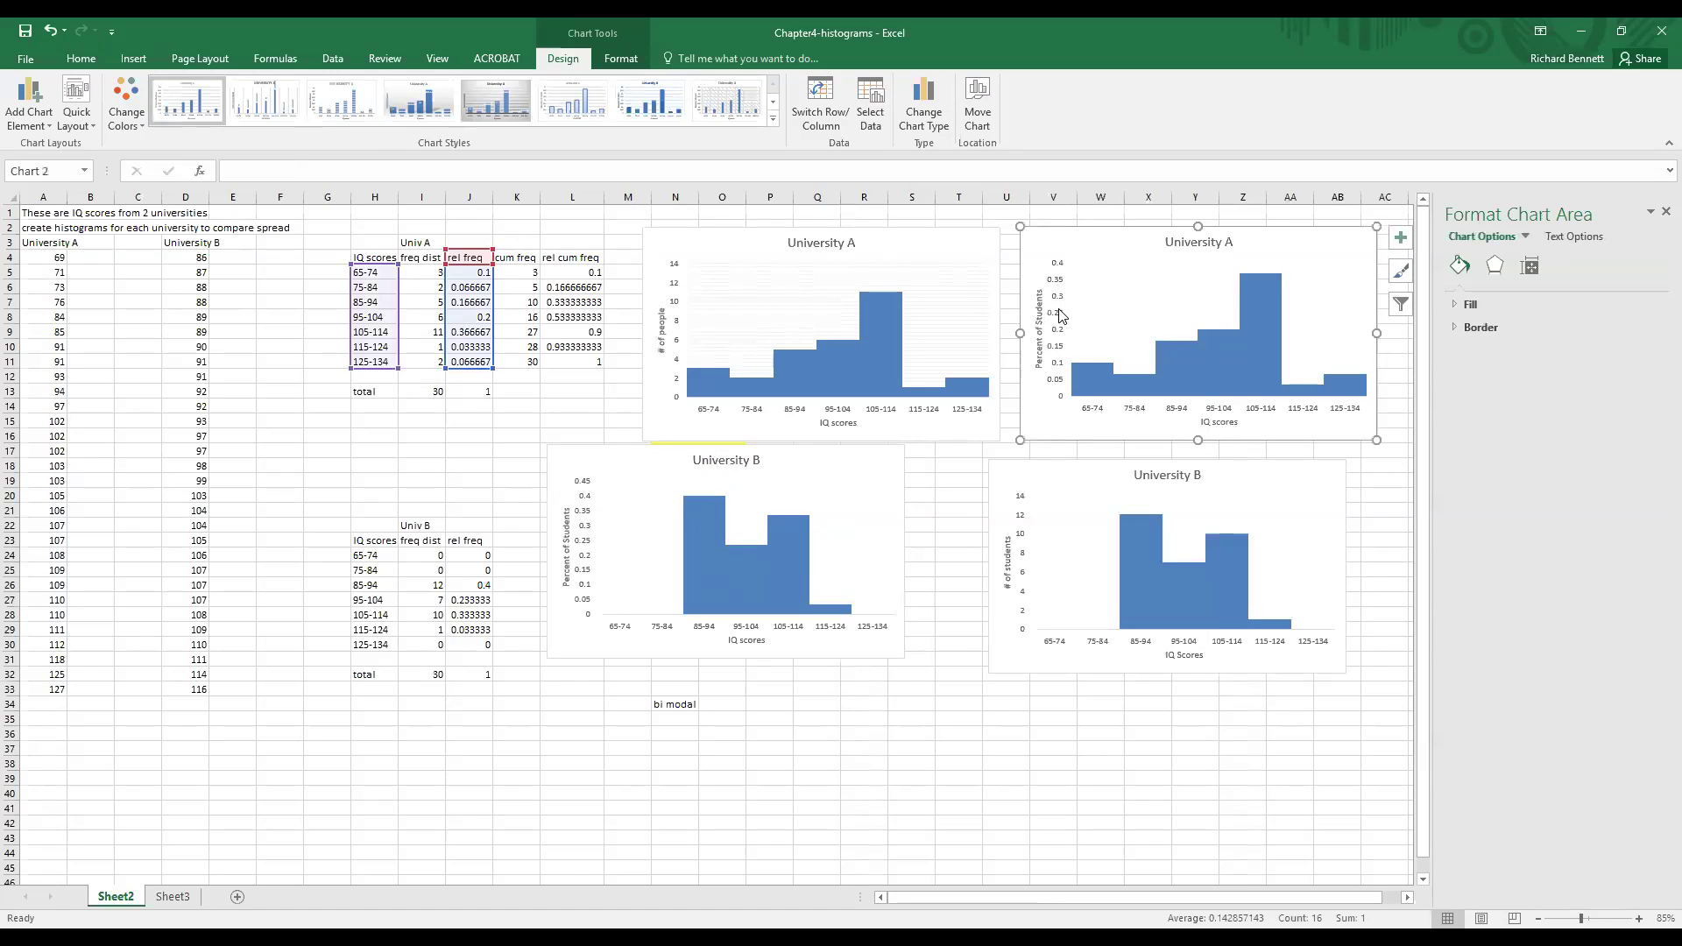
pyautogui.click(1059, 318)
pyautogui.rightClick(1060, 314)
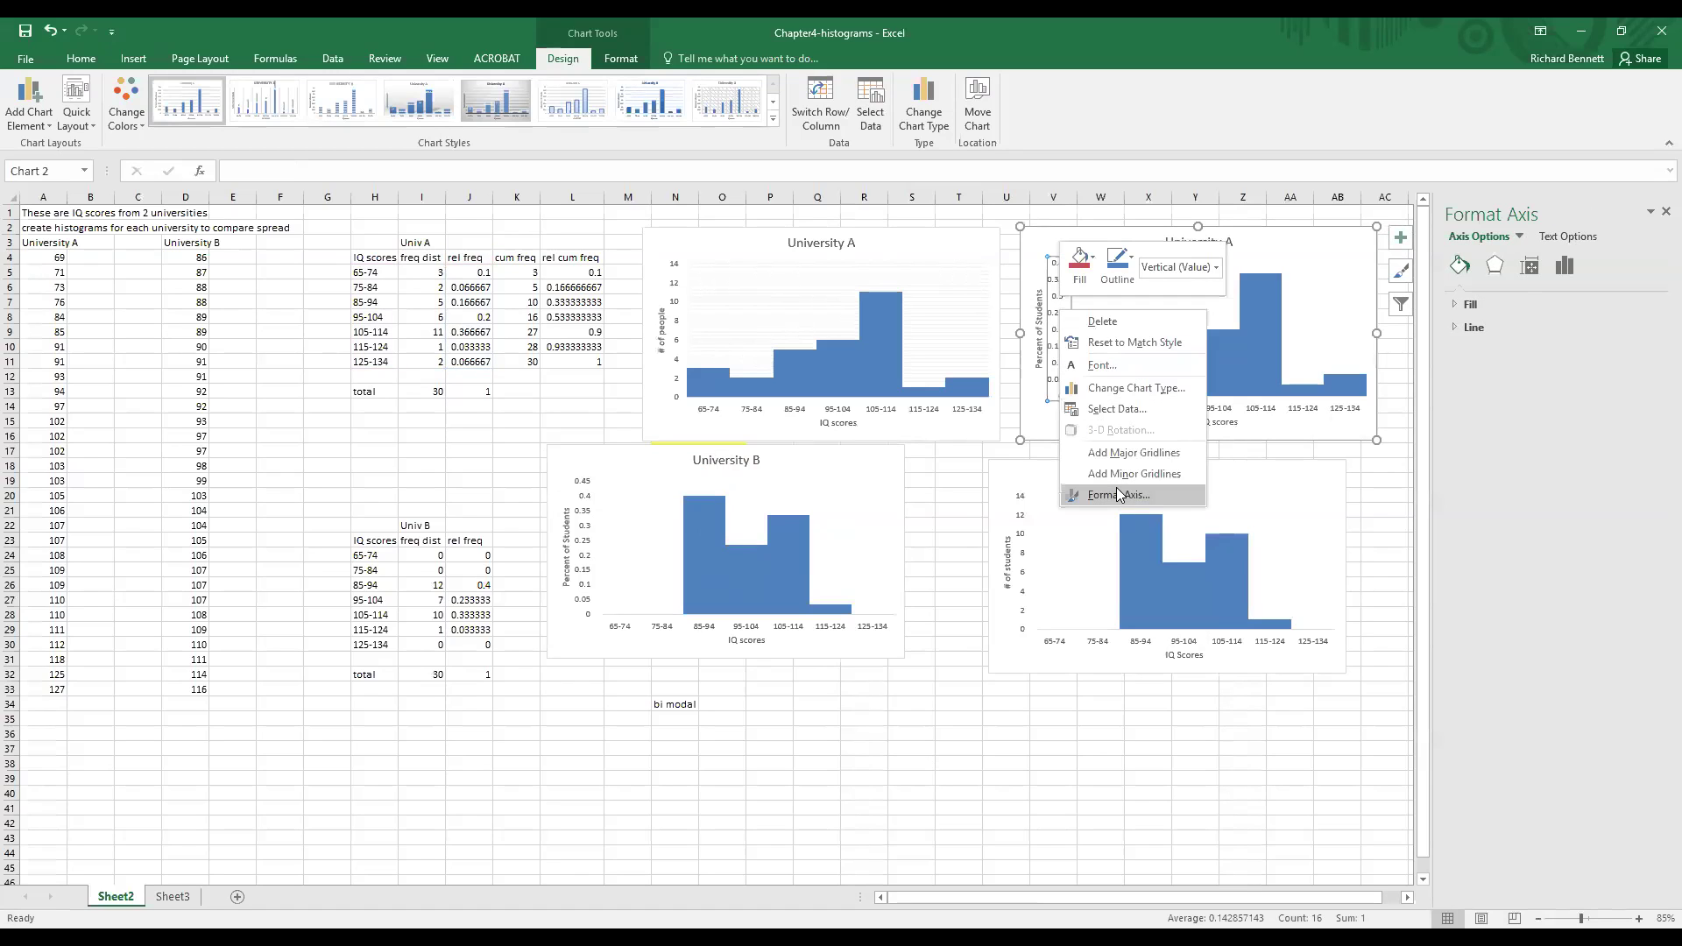
pyautogui.click(1118, 495)
pyautogui.click(1571, 372)
pyautogui.write('5')
pyautogui.press('Return')
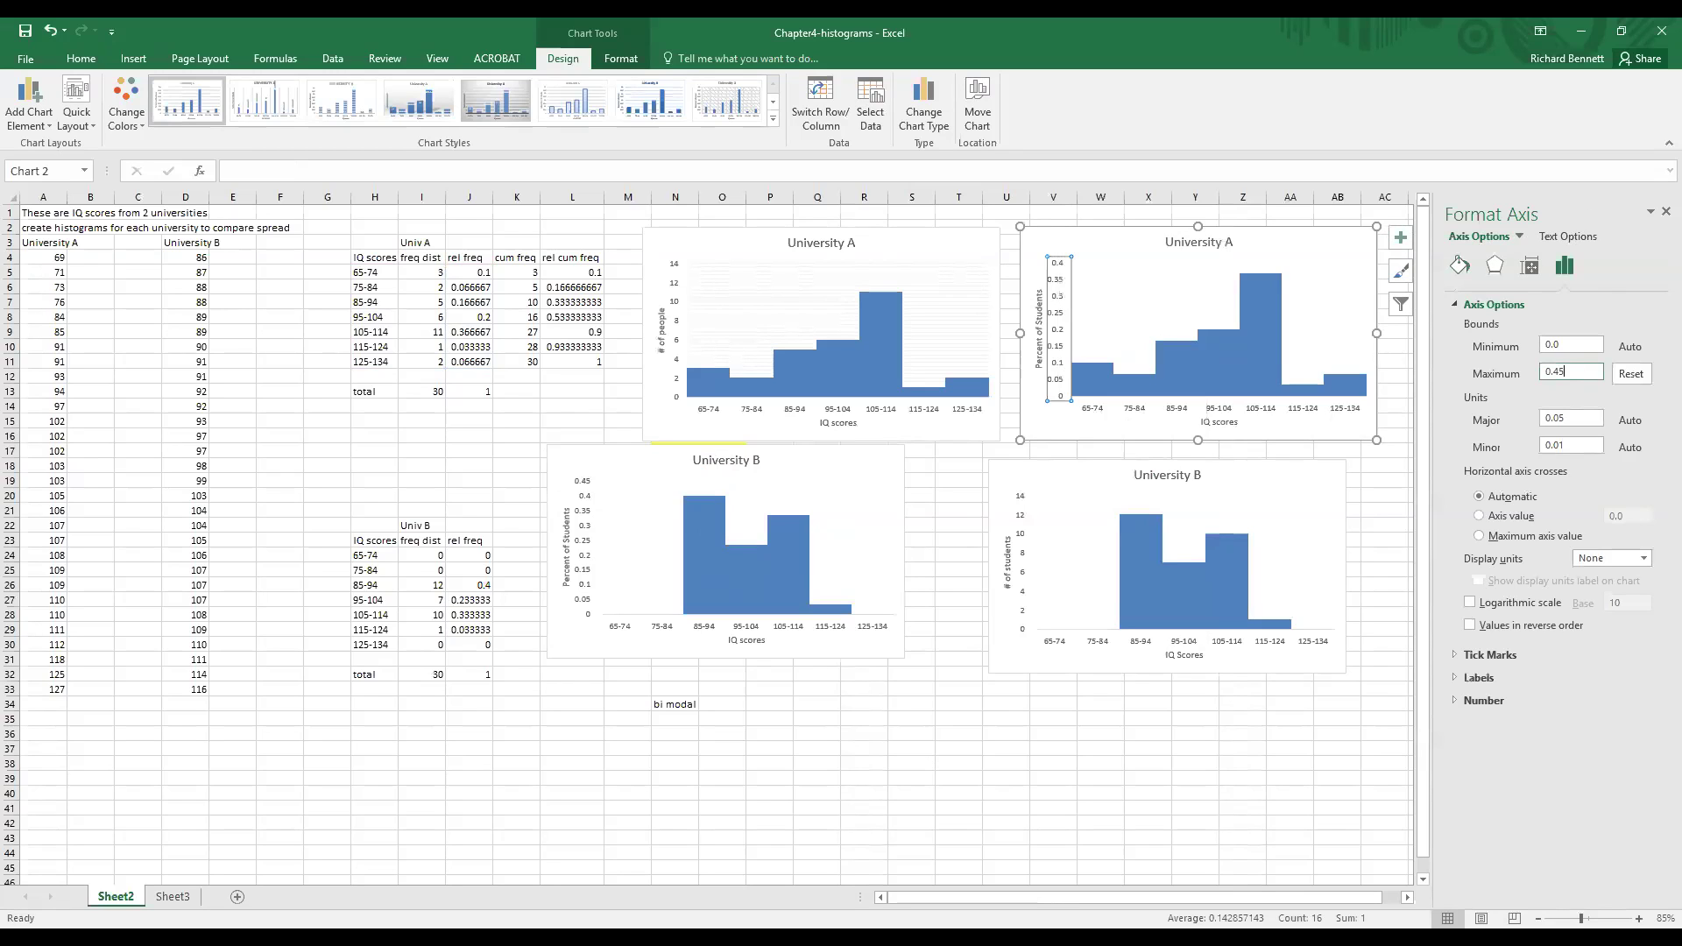
pyautogui.click(1140, 775)
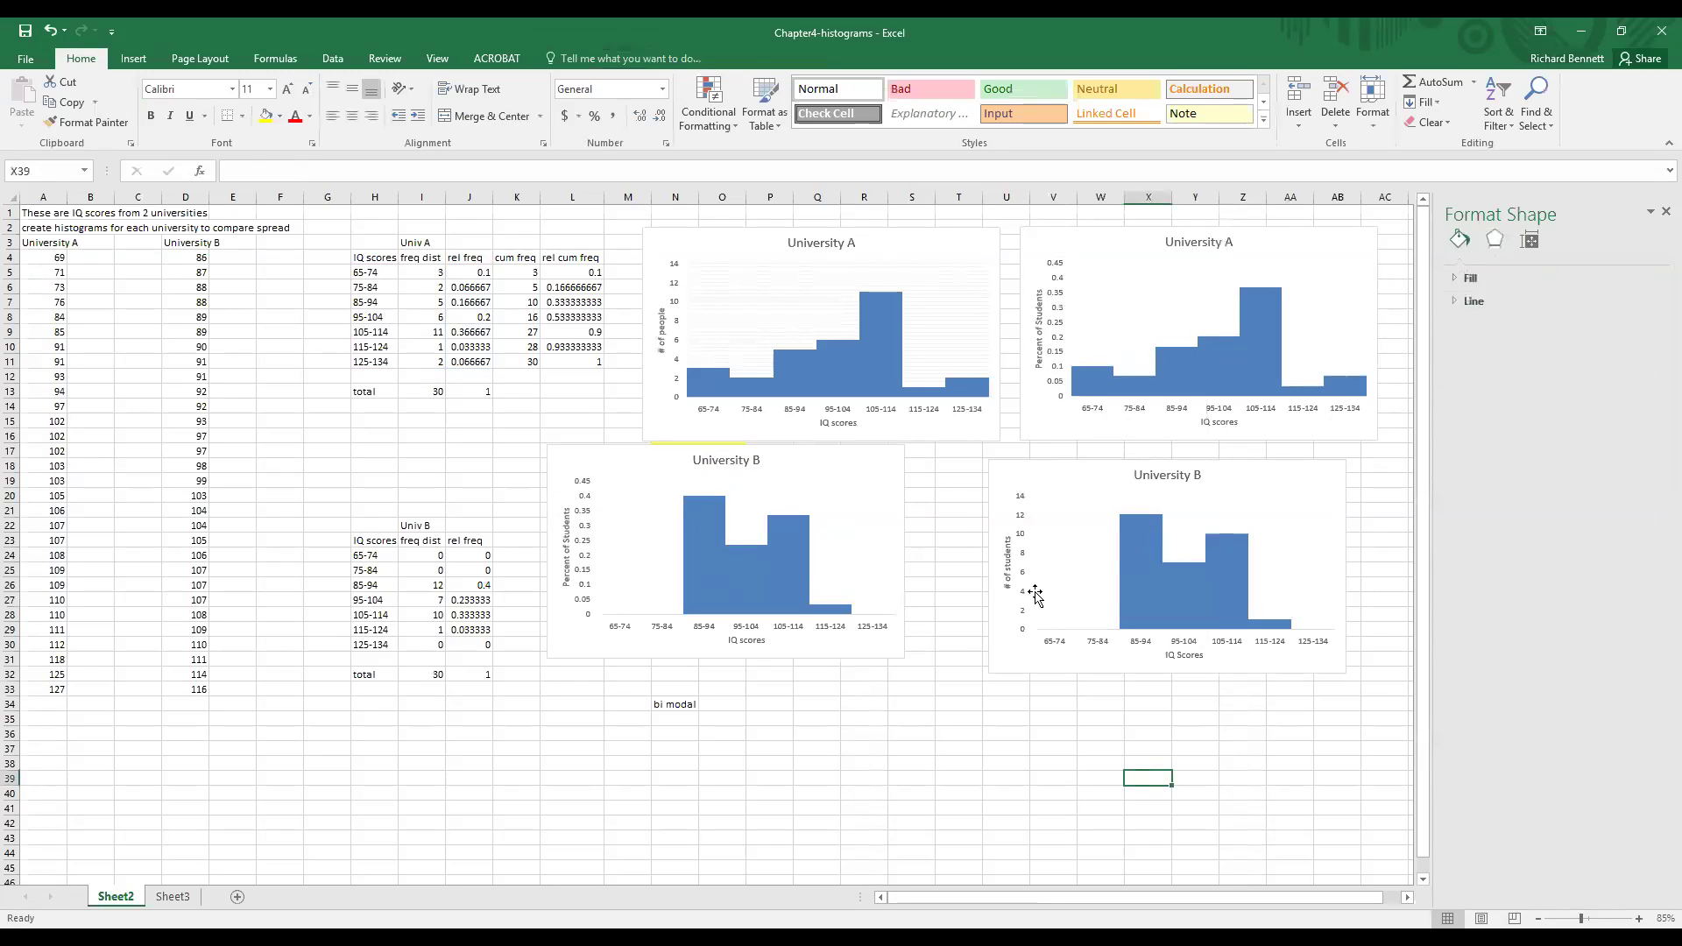
# Rearrange the University B charts so each sits directly below its University A counterpart, frequency under frequency and percent under percent
pyautogui.moveTo(1007, 668); pyautogui.dragTo(662, 884)
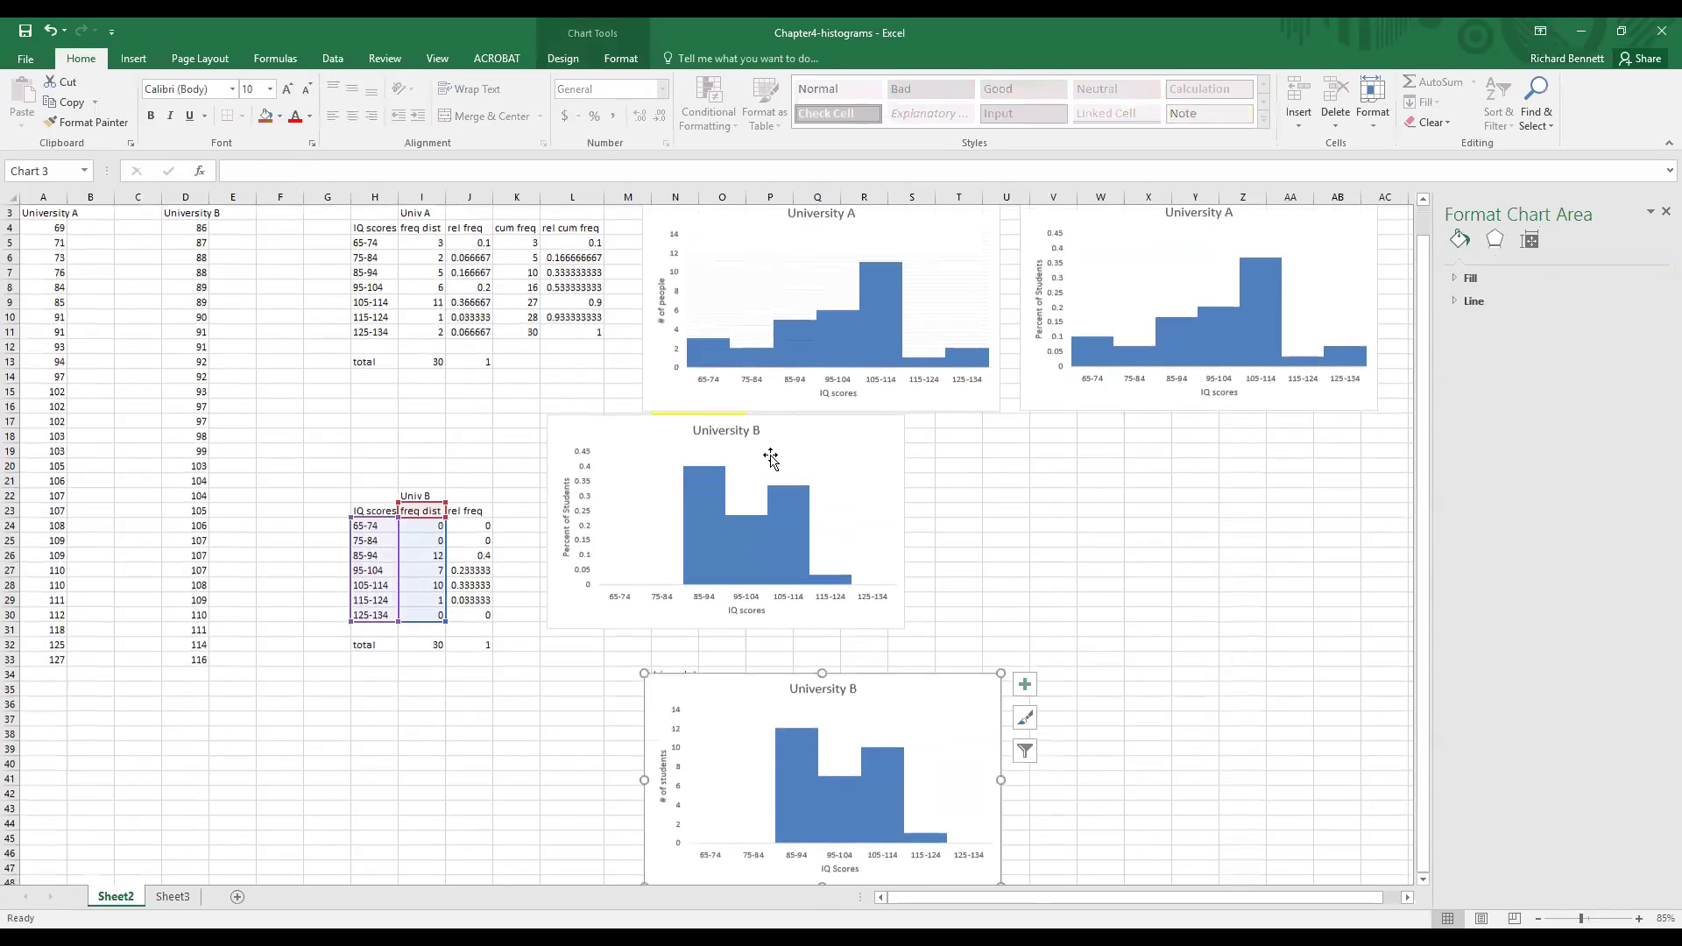
pyautogui.moveTo(668, 439); pyautogui.dragTo(1302, 438)
pyautogui.click(996, 739)
pyautogui.moveTo(996, 738); pyautogui.dragTo(965, 446)
pyautogui.hotkey('ctrl', 'z')
pyautogui.click(702, 671)
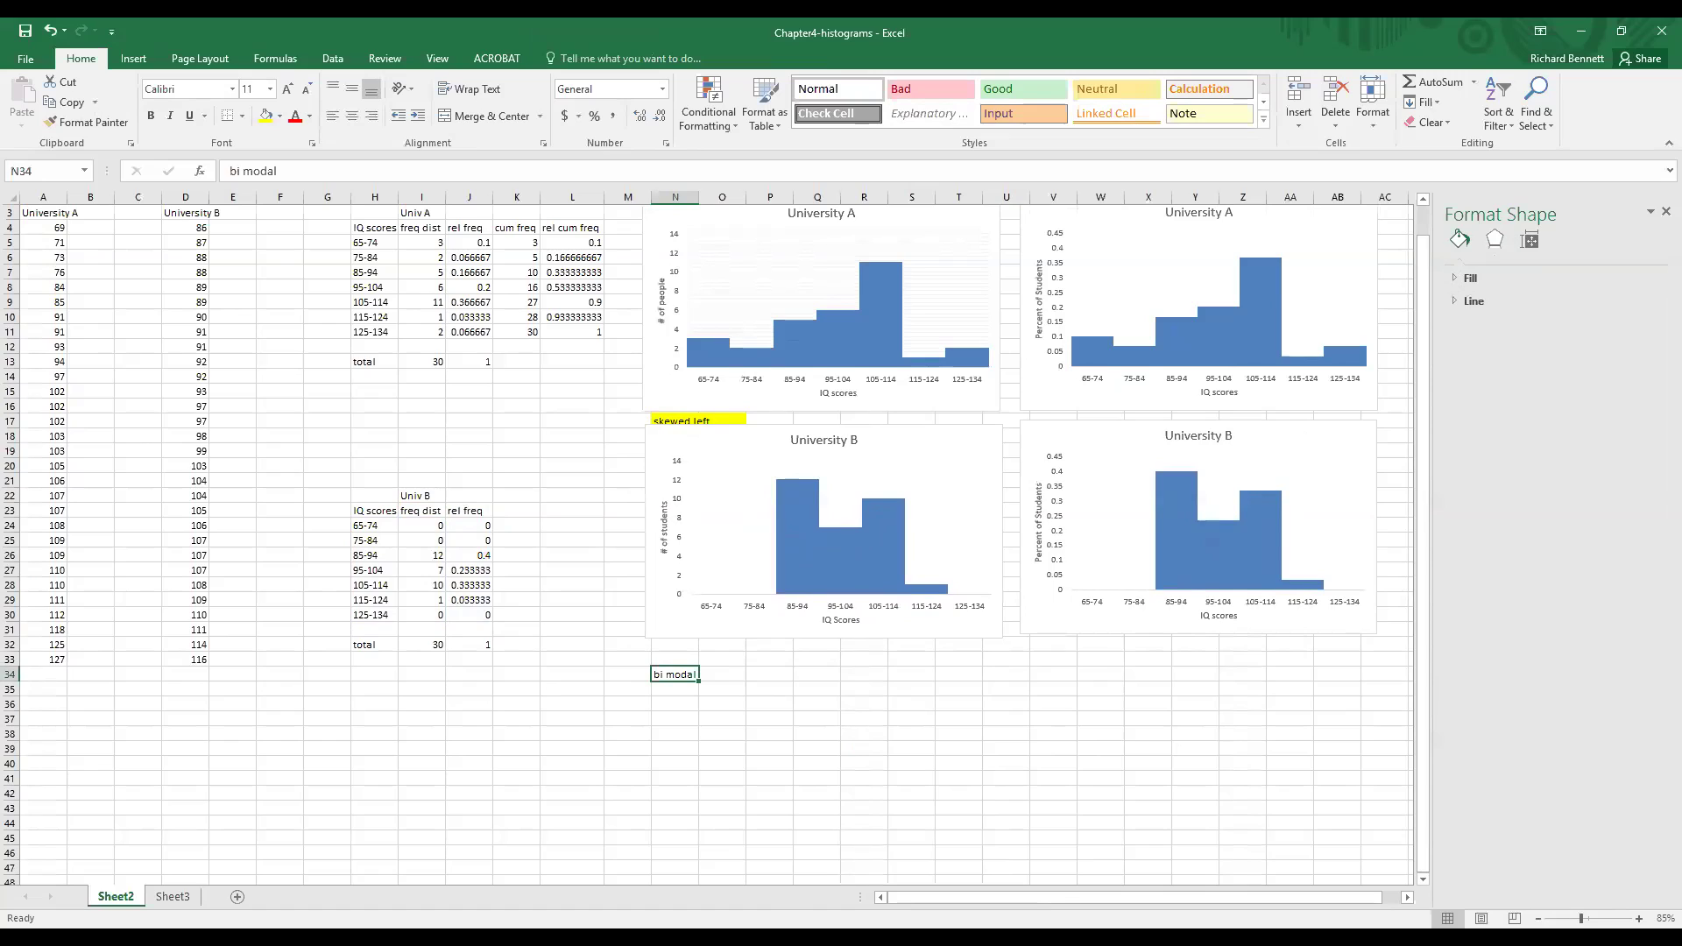
# Add the header "cum freq" in K23 of the Univ B table and enter =I24 in K24
pyautogui.click(514, 512)
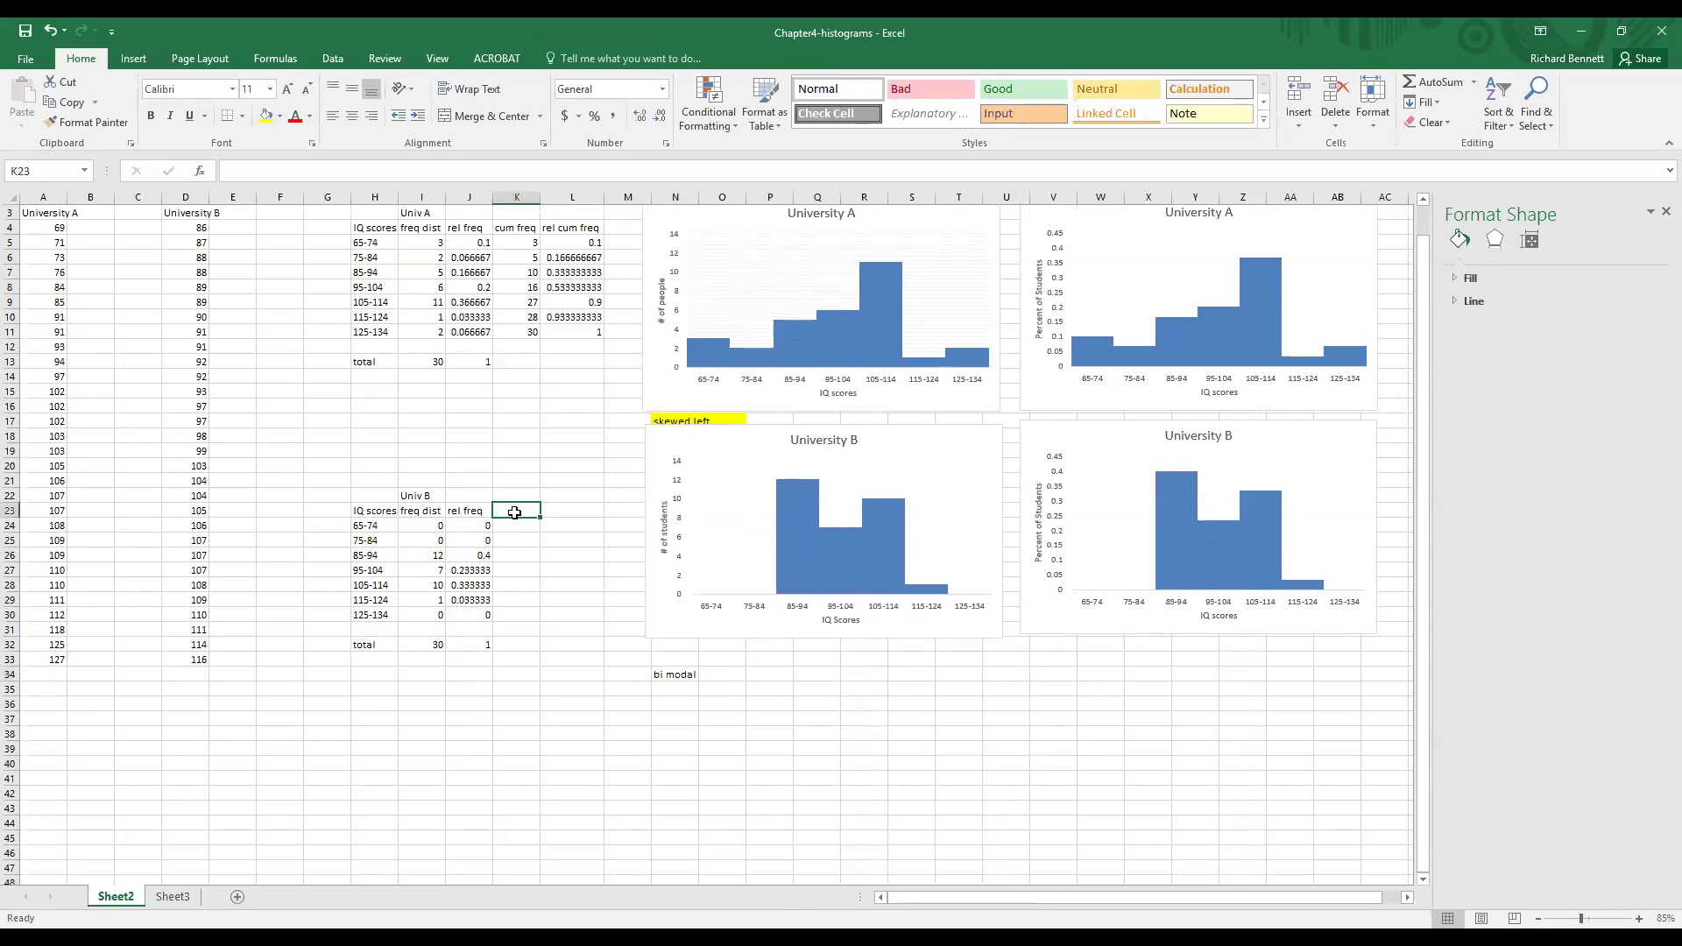
pyautogui.write('cum freq')
pyautogui.press('Return')
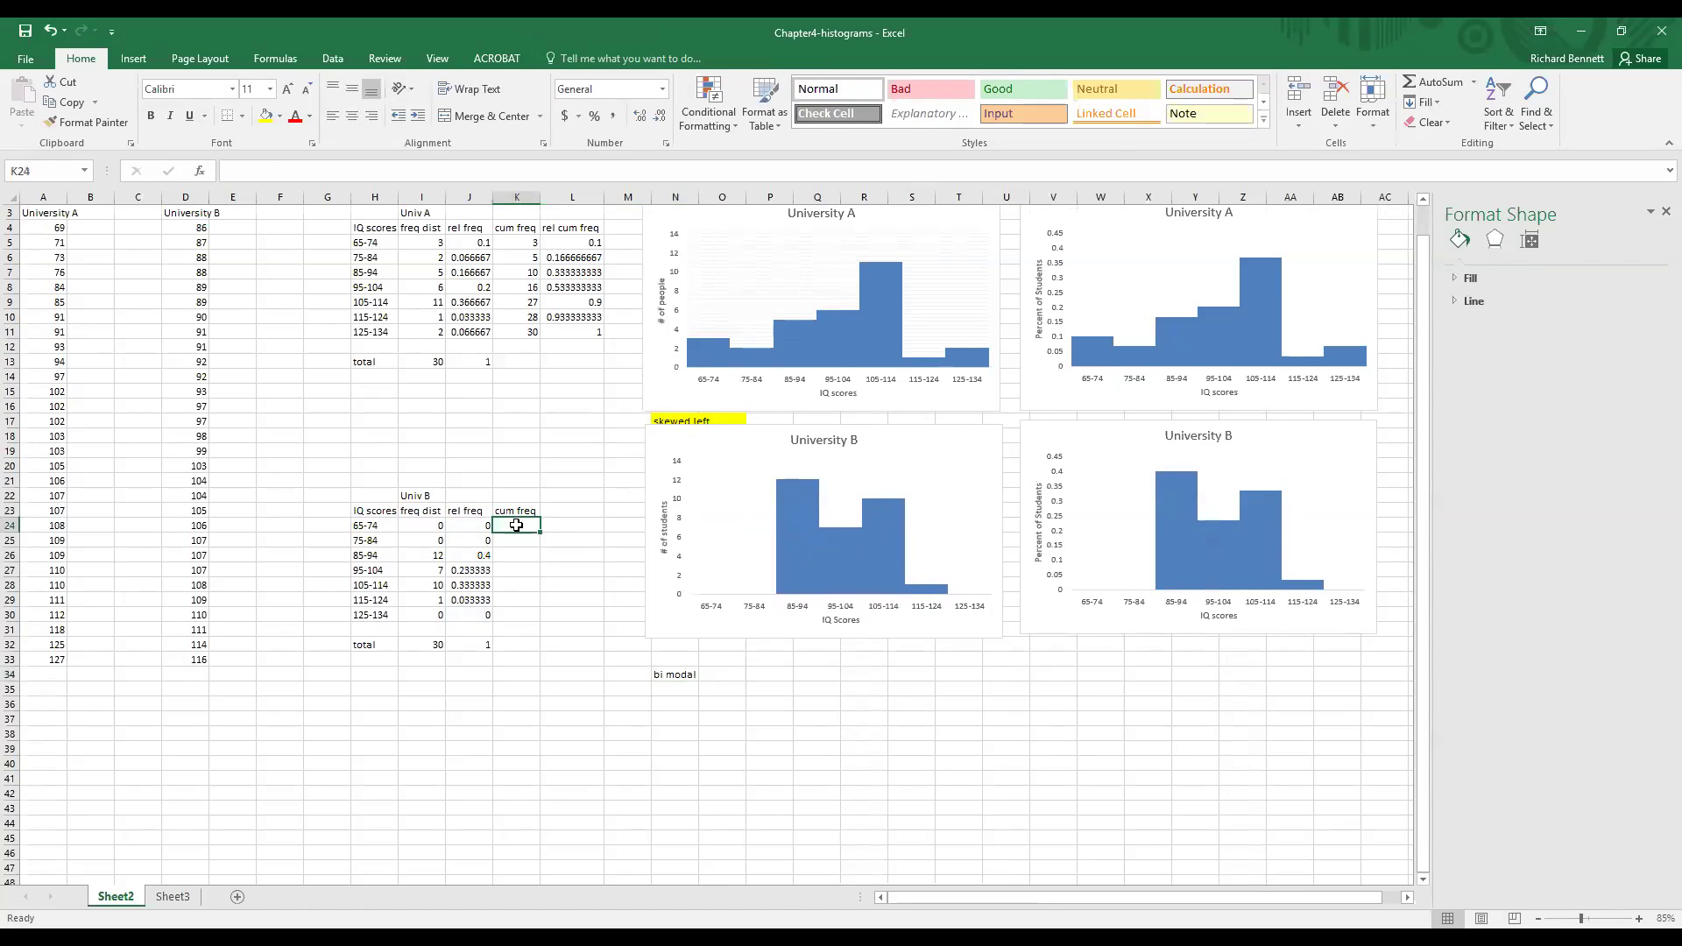
pyautogui.click(427, 525)
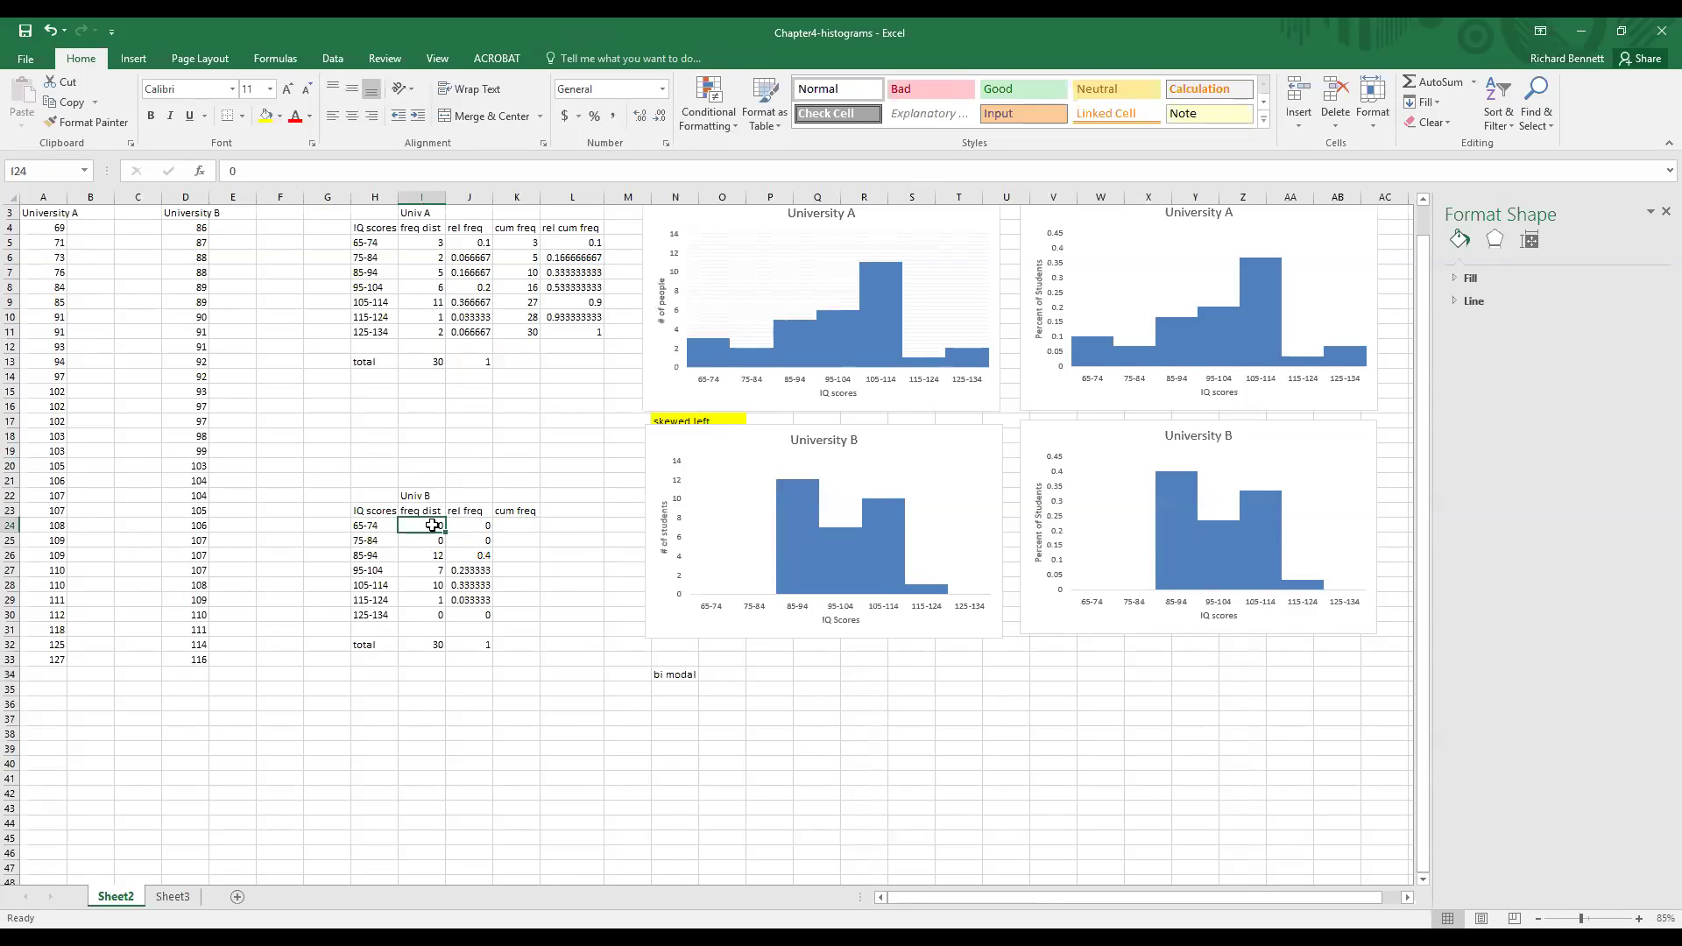
pyautogui.hotkey('ctrl', 'c')
pyautogui.click(515, 525)
pyautogui.write('=')
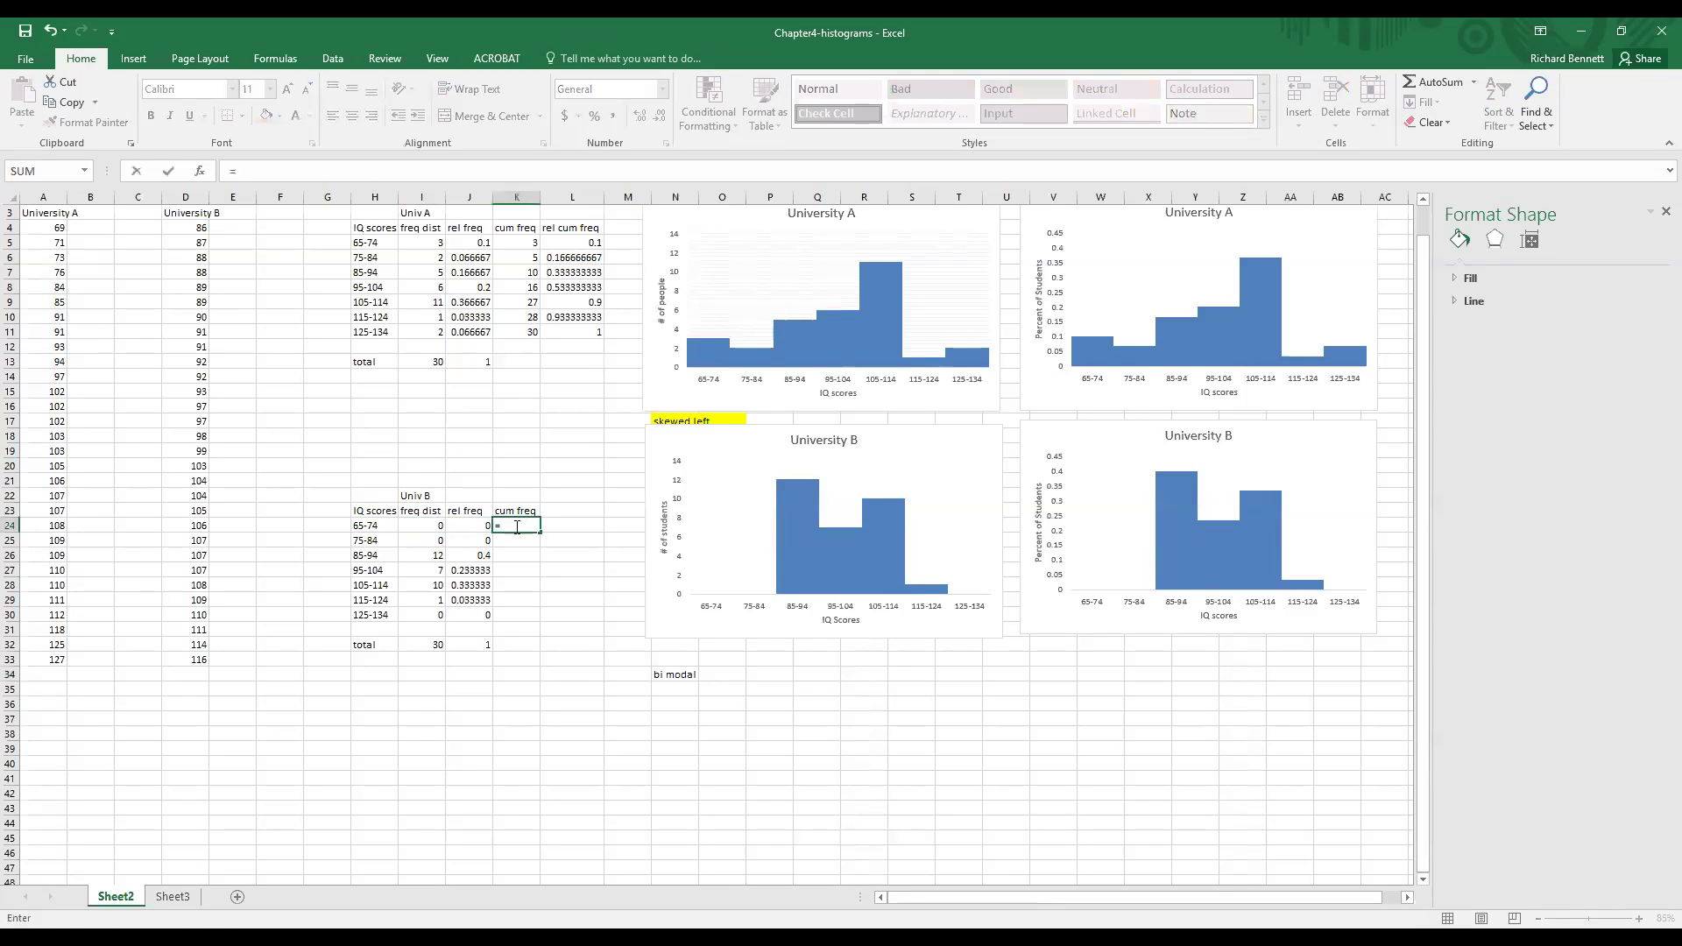
pyautogui.click(437, 528)
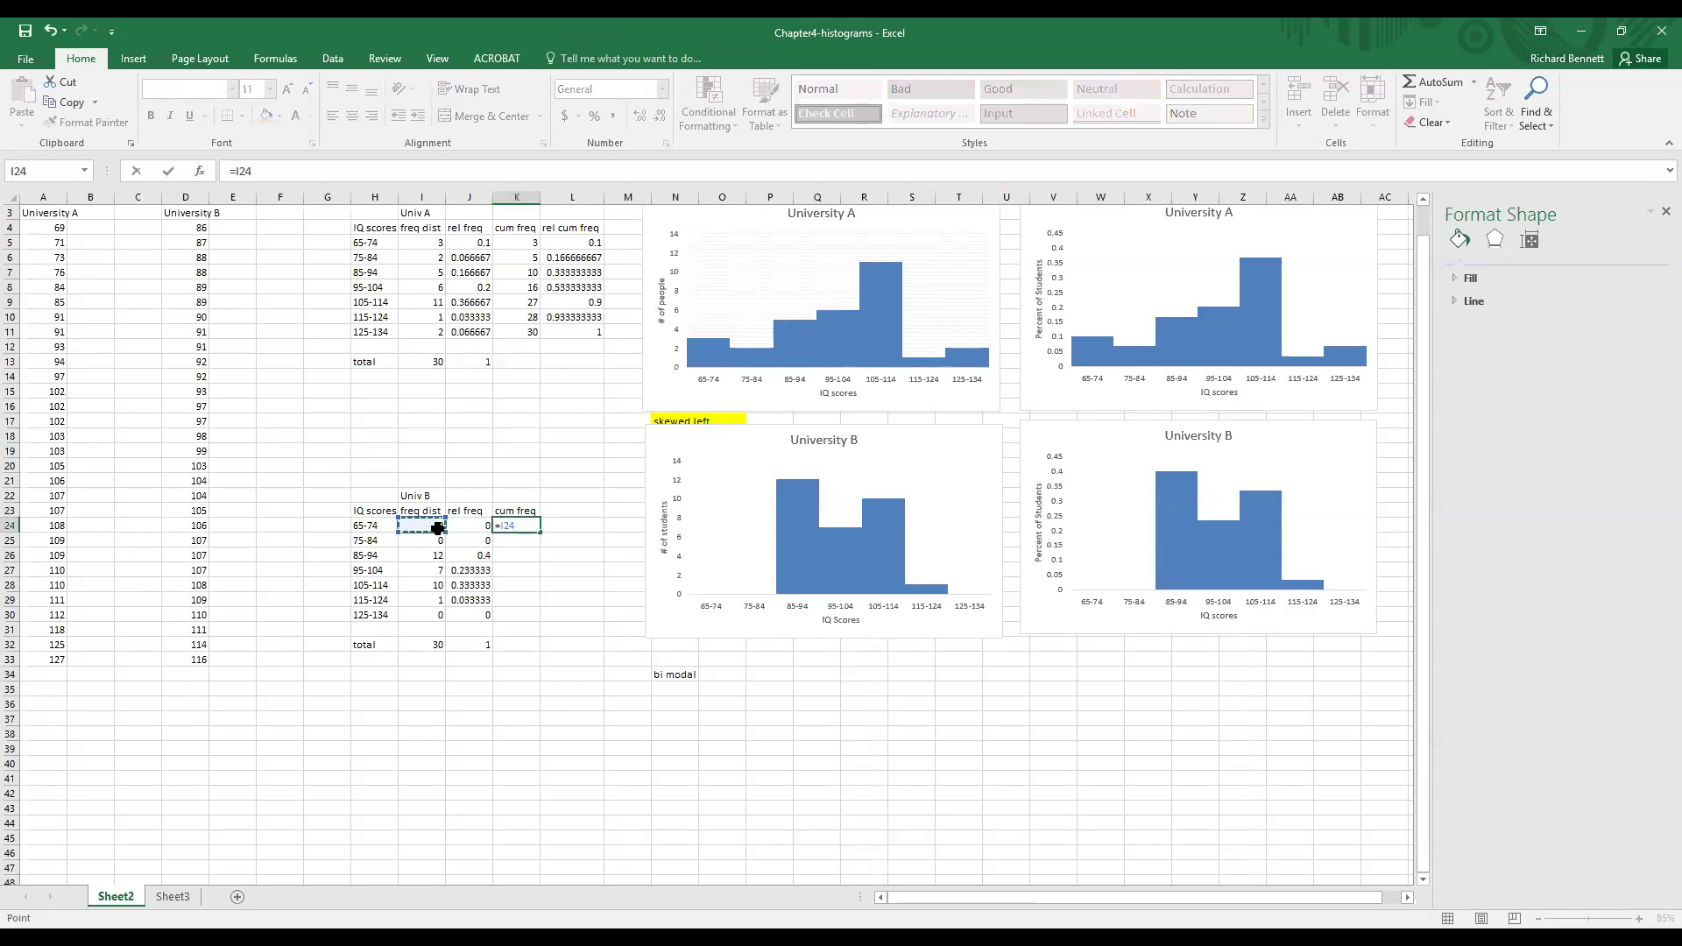
pyautogui.press('Return')
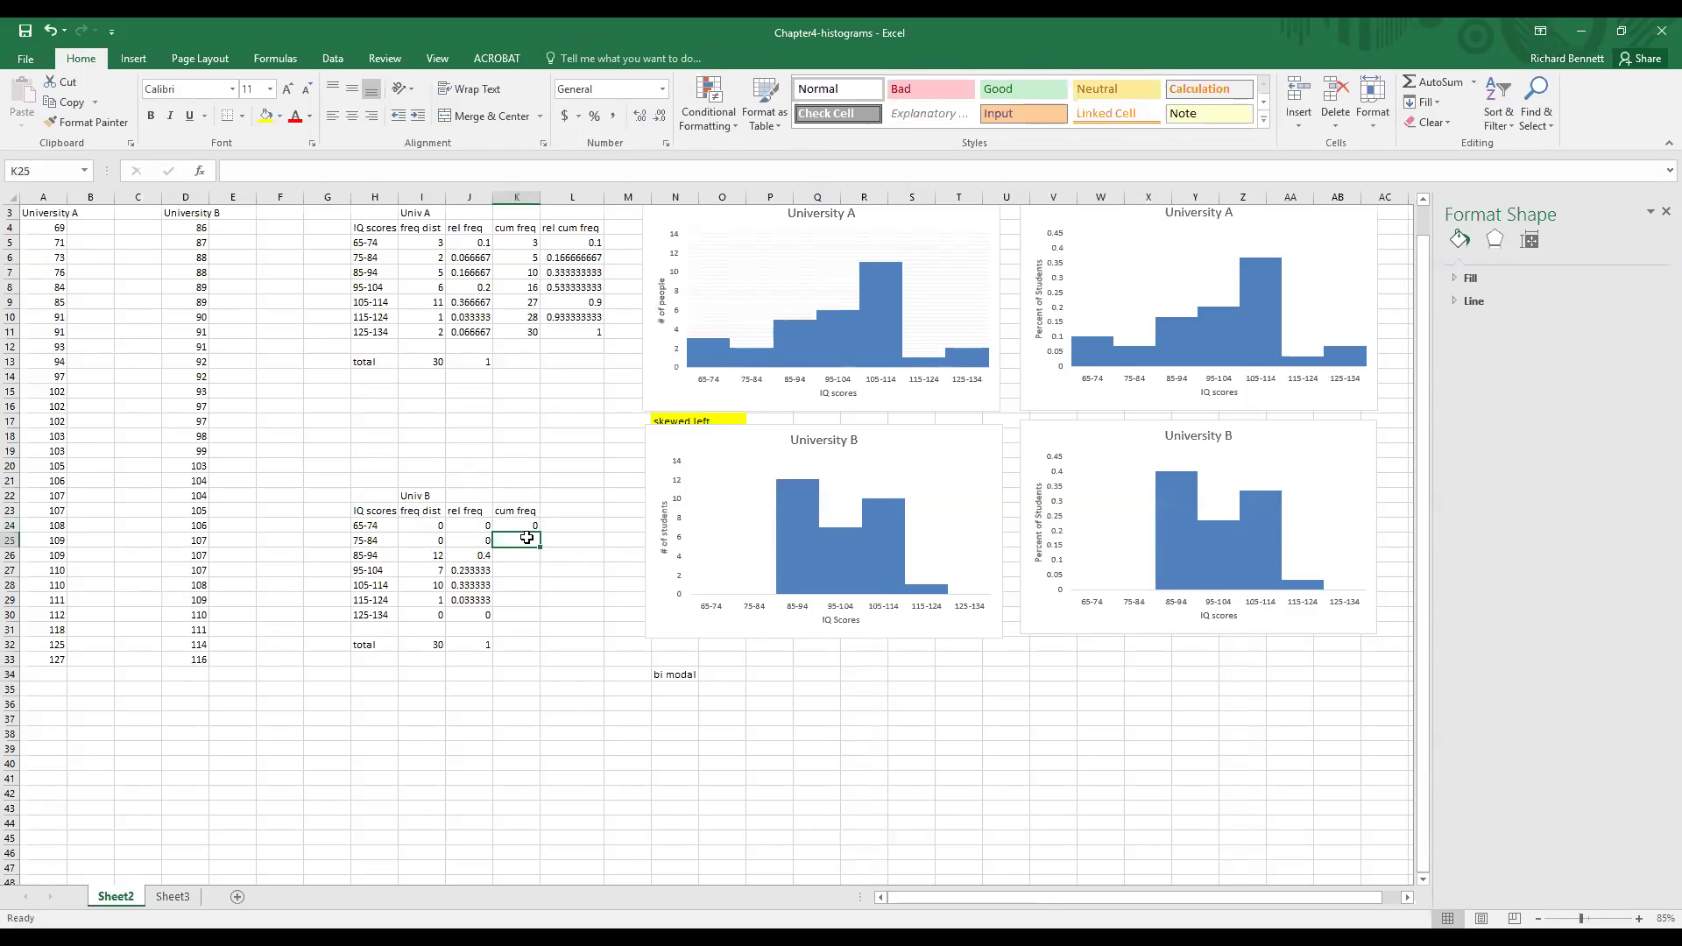
# Enter the running total formula =I25+K24 in K25 for the 75-84 class of Univ B
pyautogui.write('=')
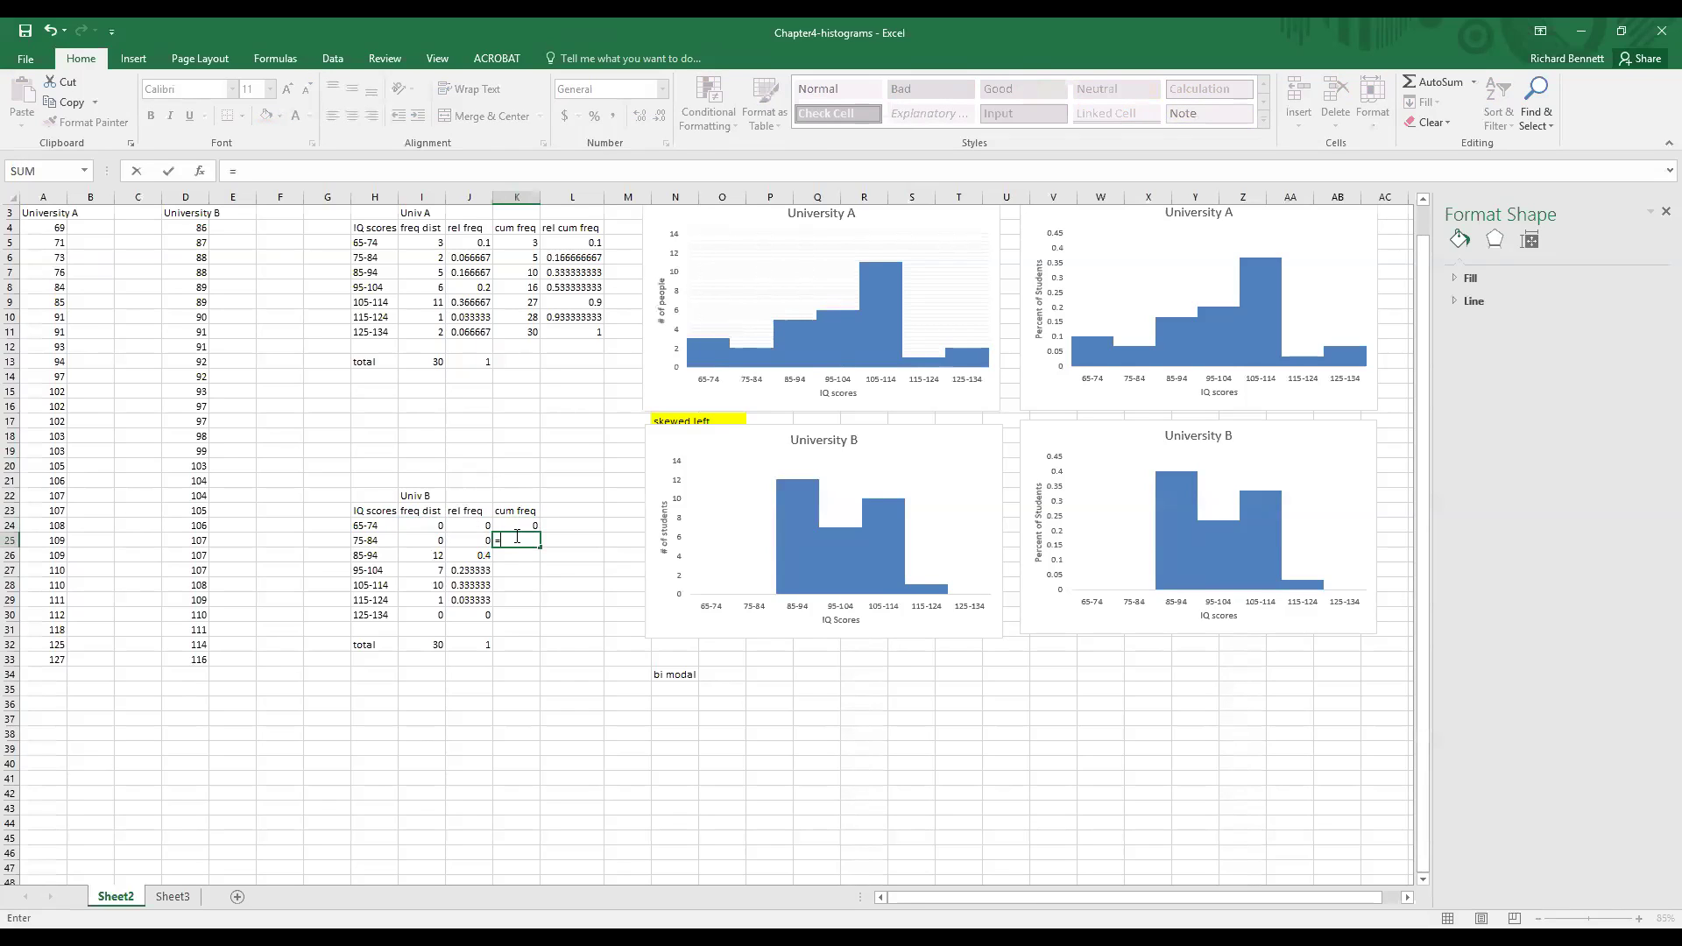
pyautogui.click(425, 540)
pyautogui.press('BackSpace')
pyautogui.press('BackSpace')
pyautogui.press('BackSpace')
pyautogui.click(433, 545)
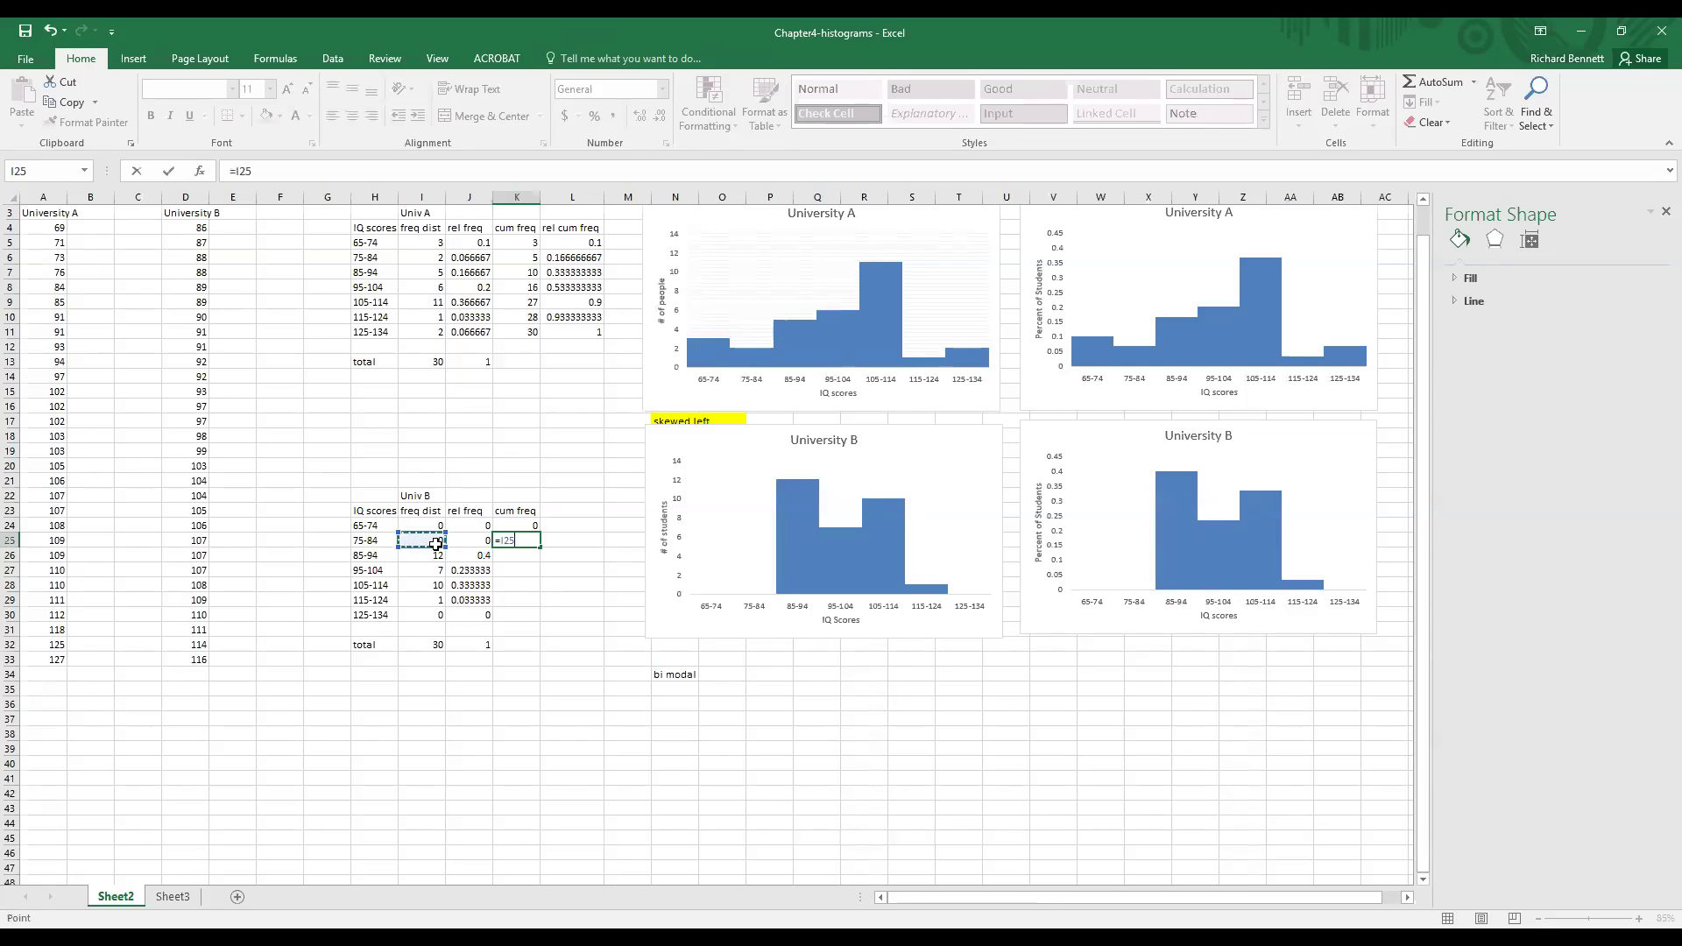
pyautogui.write('+')
pyautogui.click(522, 523)
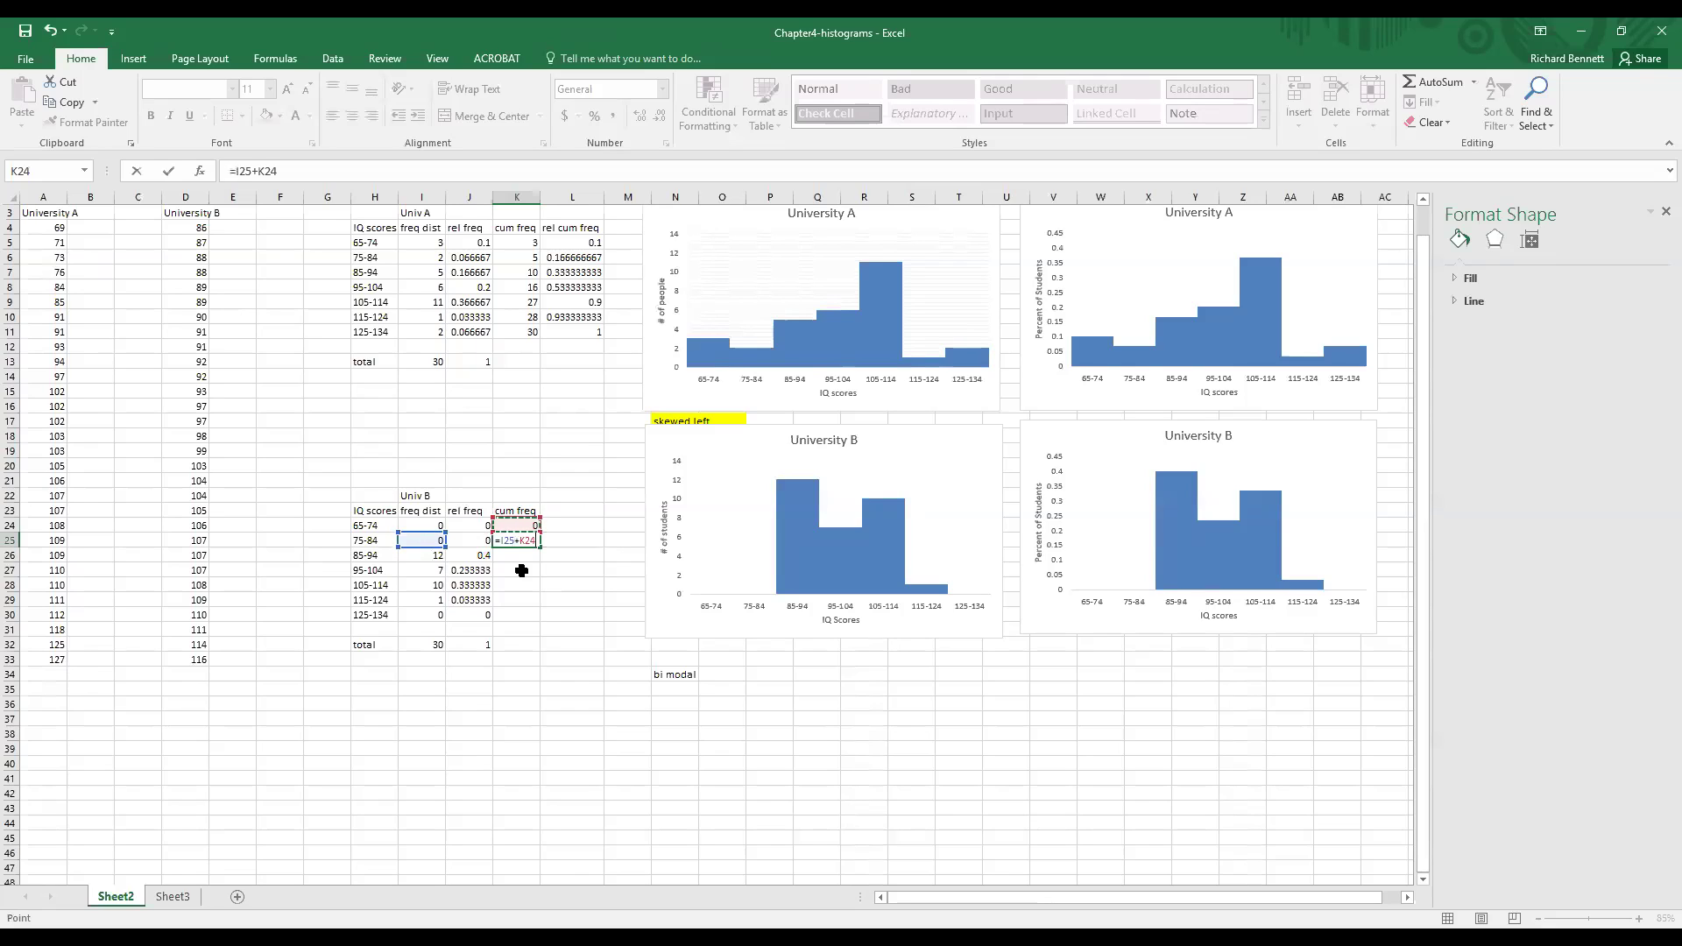
pyautogui.press('Return')
# Fill the cumulative frequency formula from K25 down through K30
pyautogui.click(533, 538)
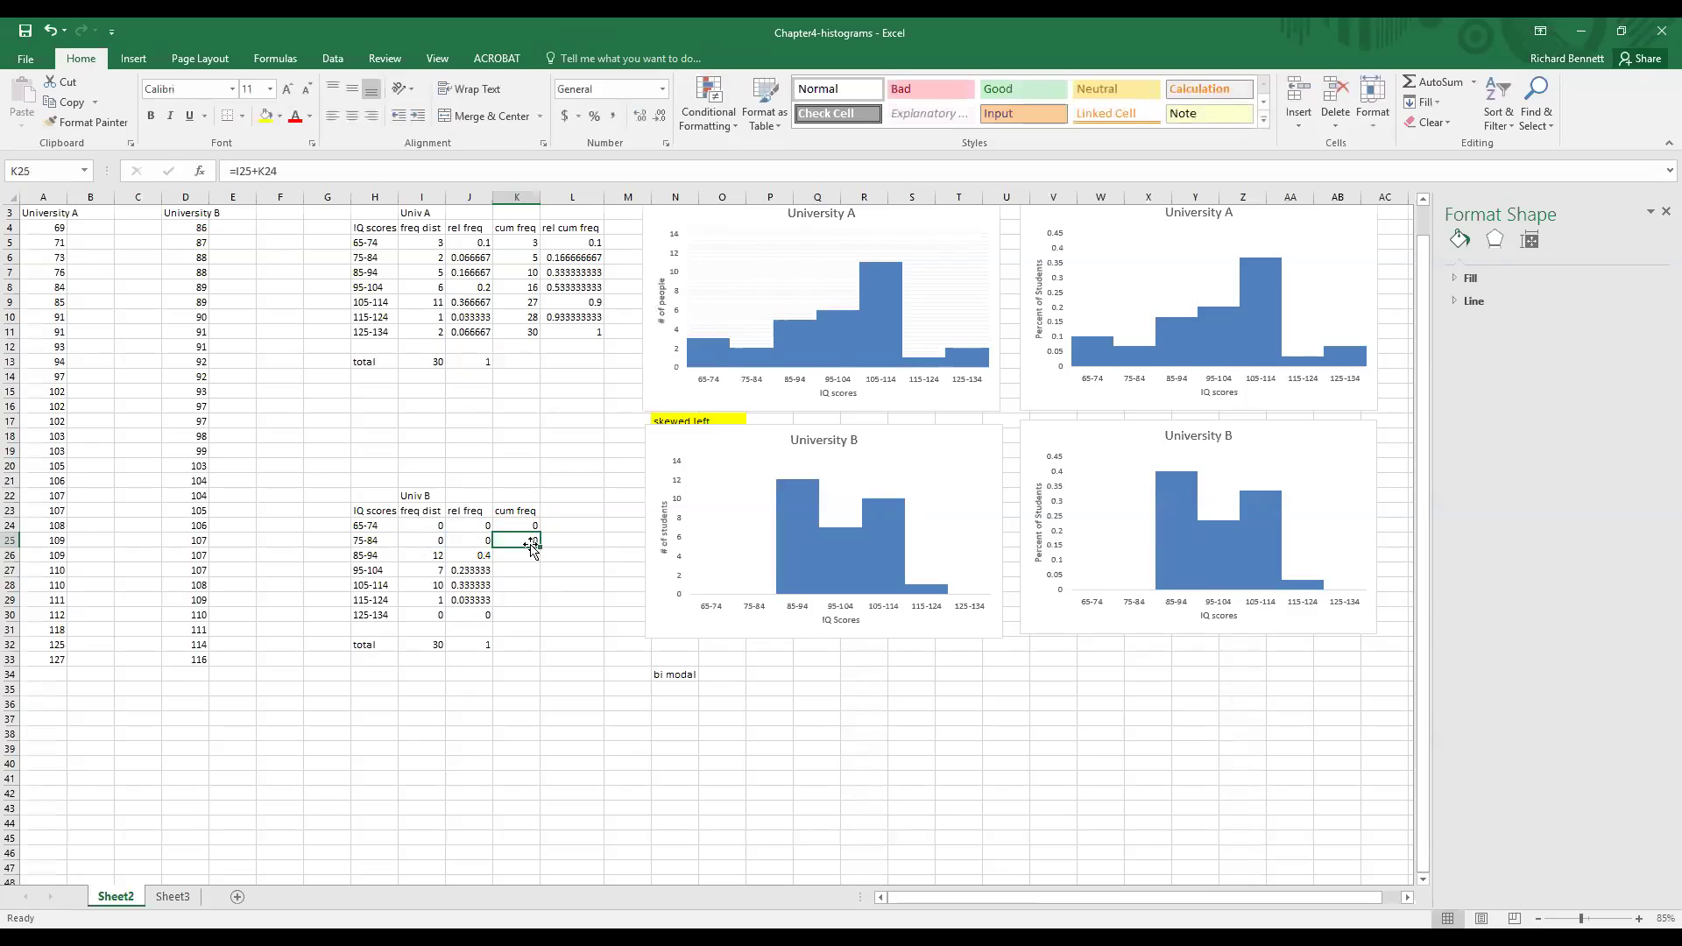
pyautogui.moveTo(530, 552); pyautogui.dragTo(529, 611)
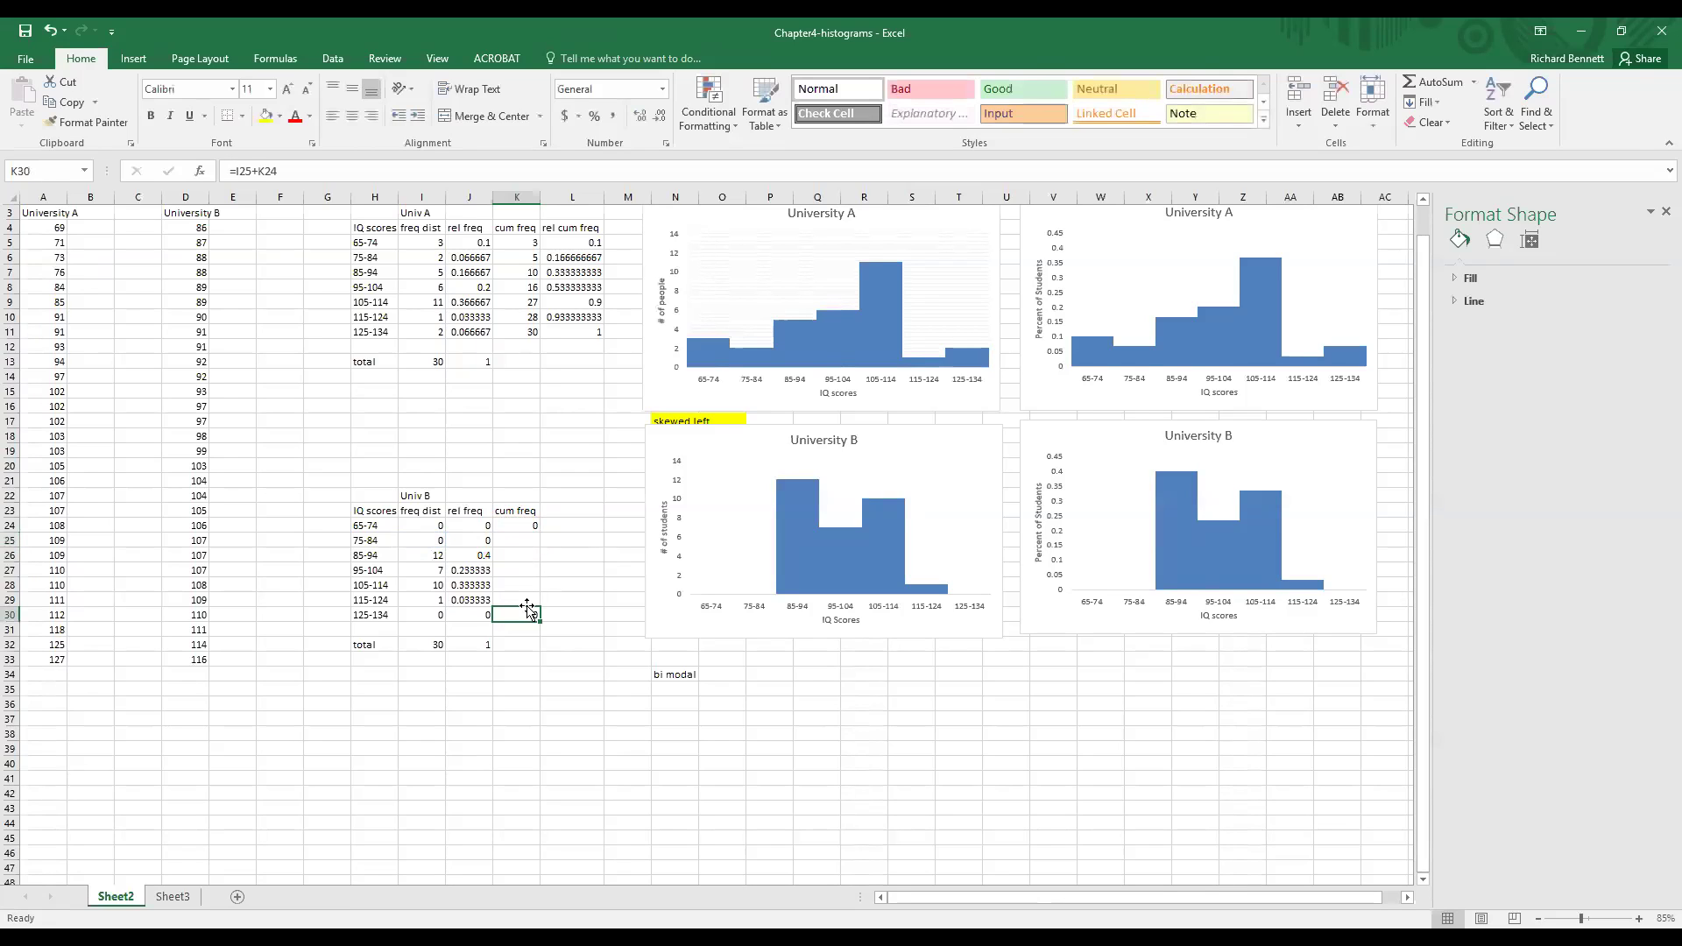
pyautogui.hotkey('ctrl', 'z')
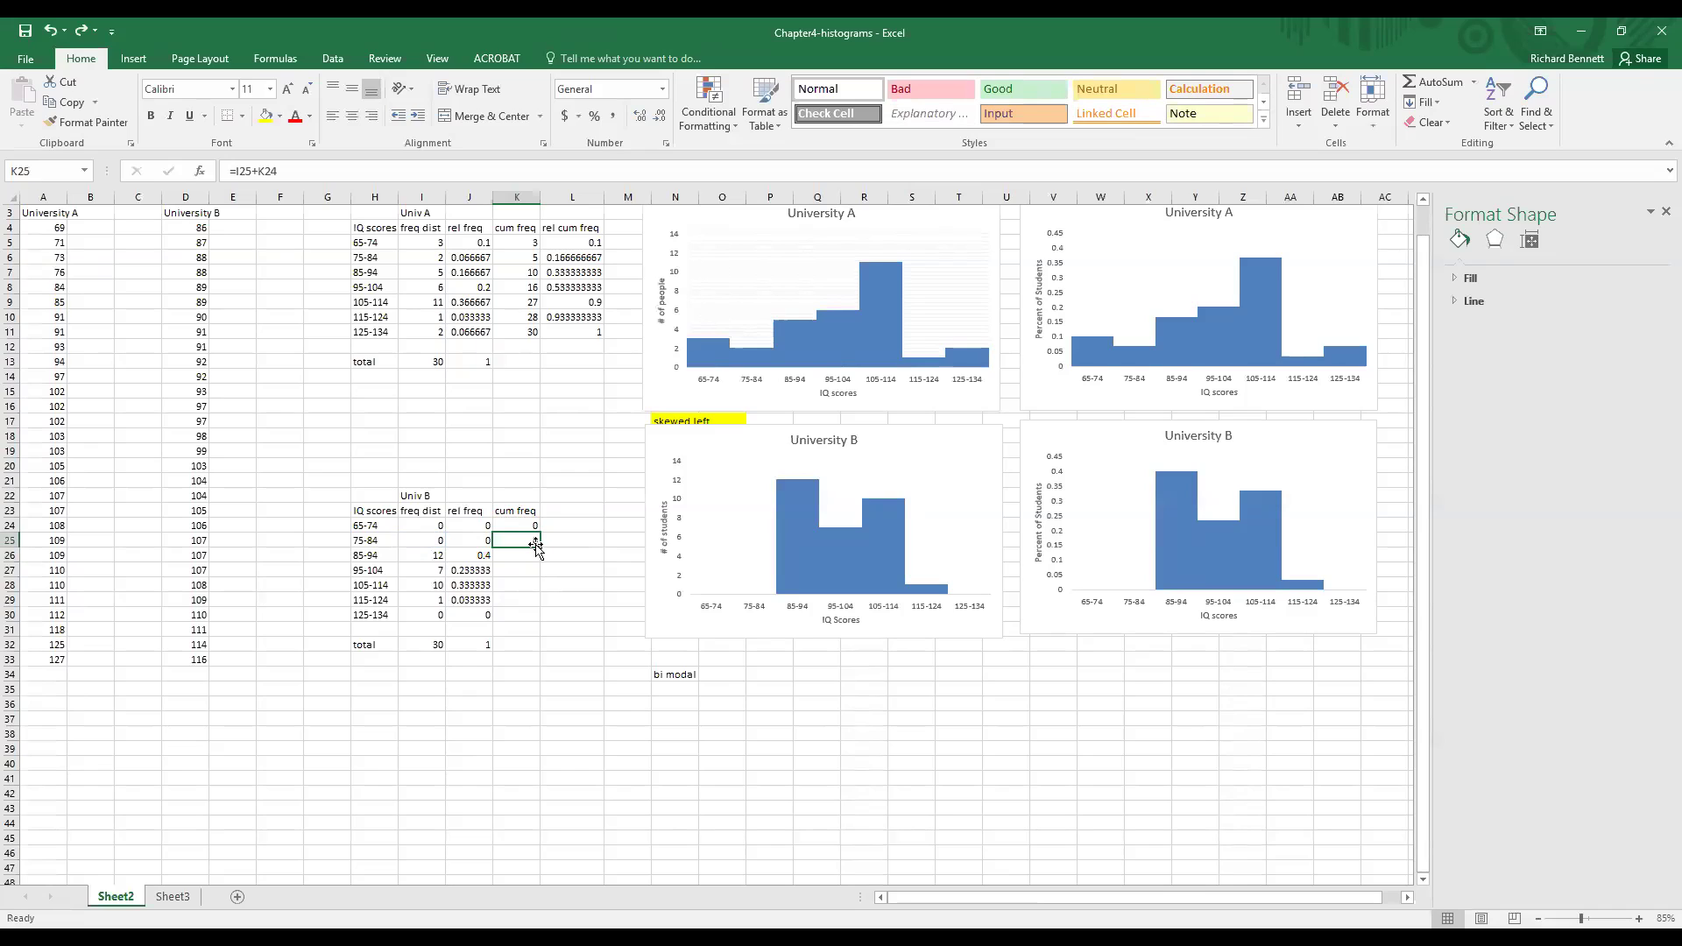
pyautogui.moveTo(537, 545); pyautogui.dragTo(530, 619)
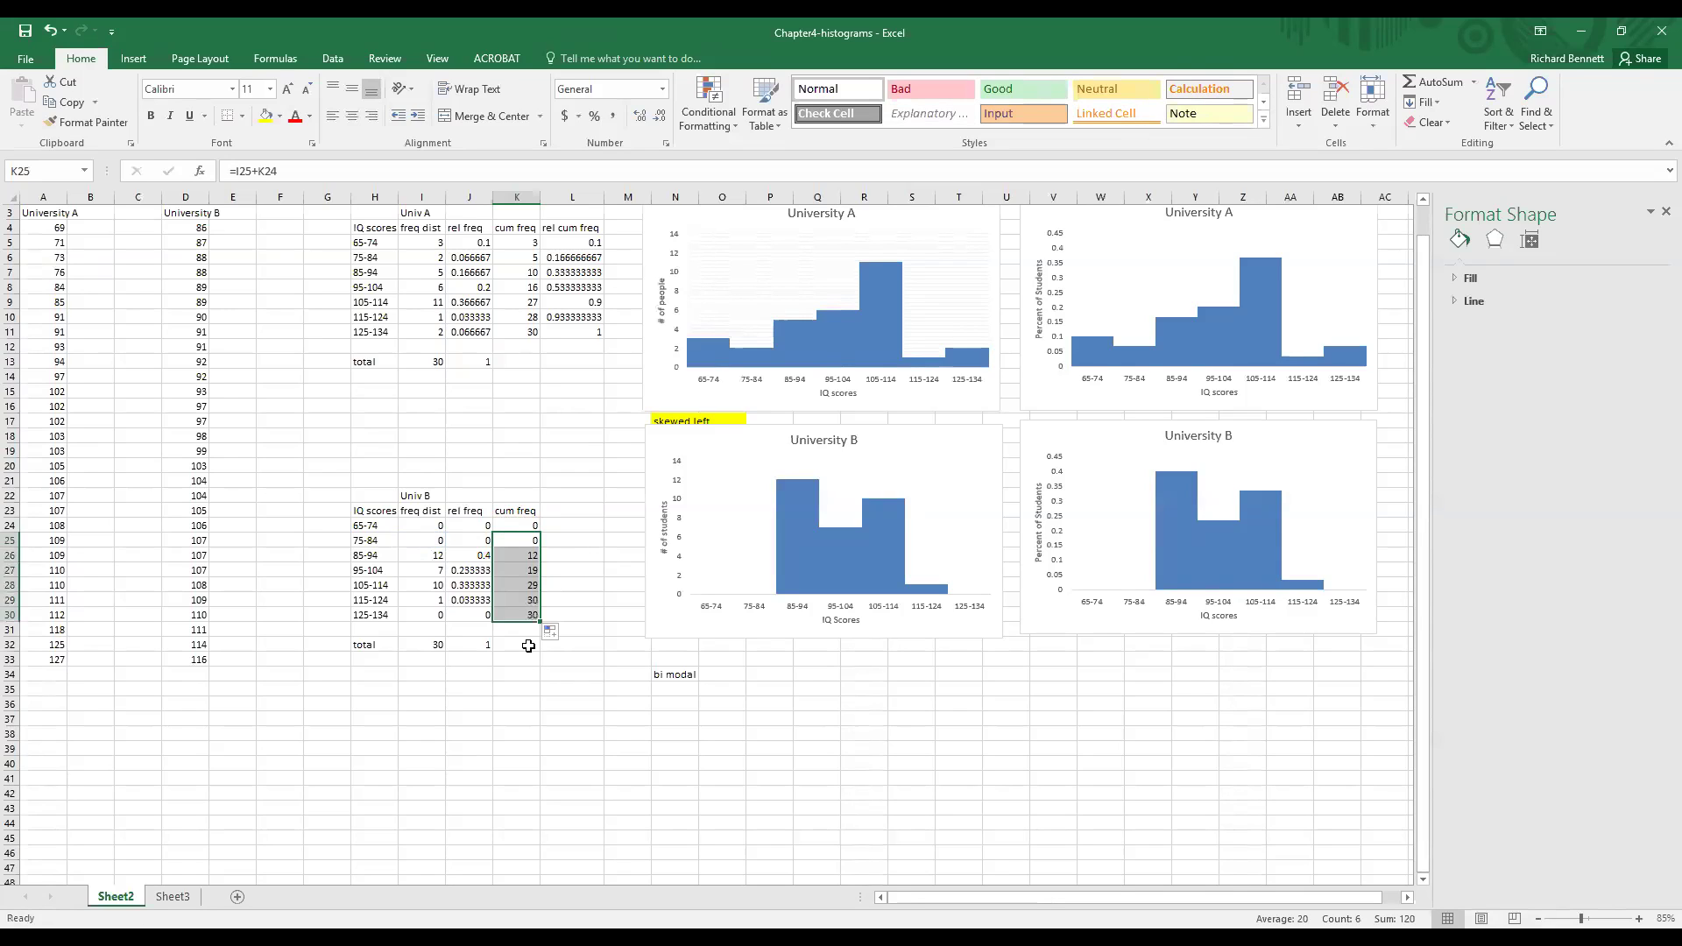
pyautogui.click(528, 645)
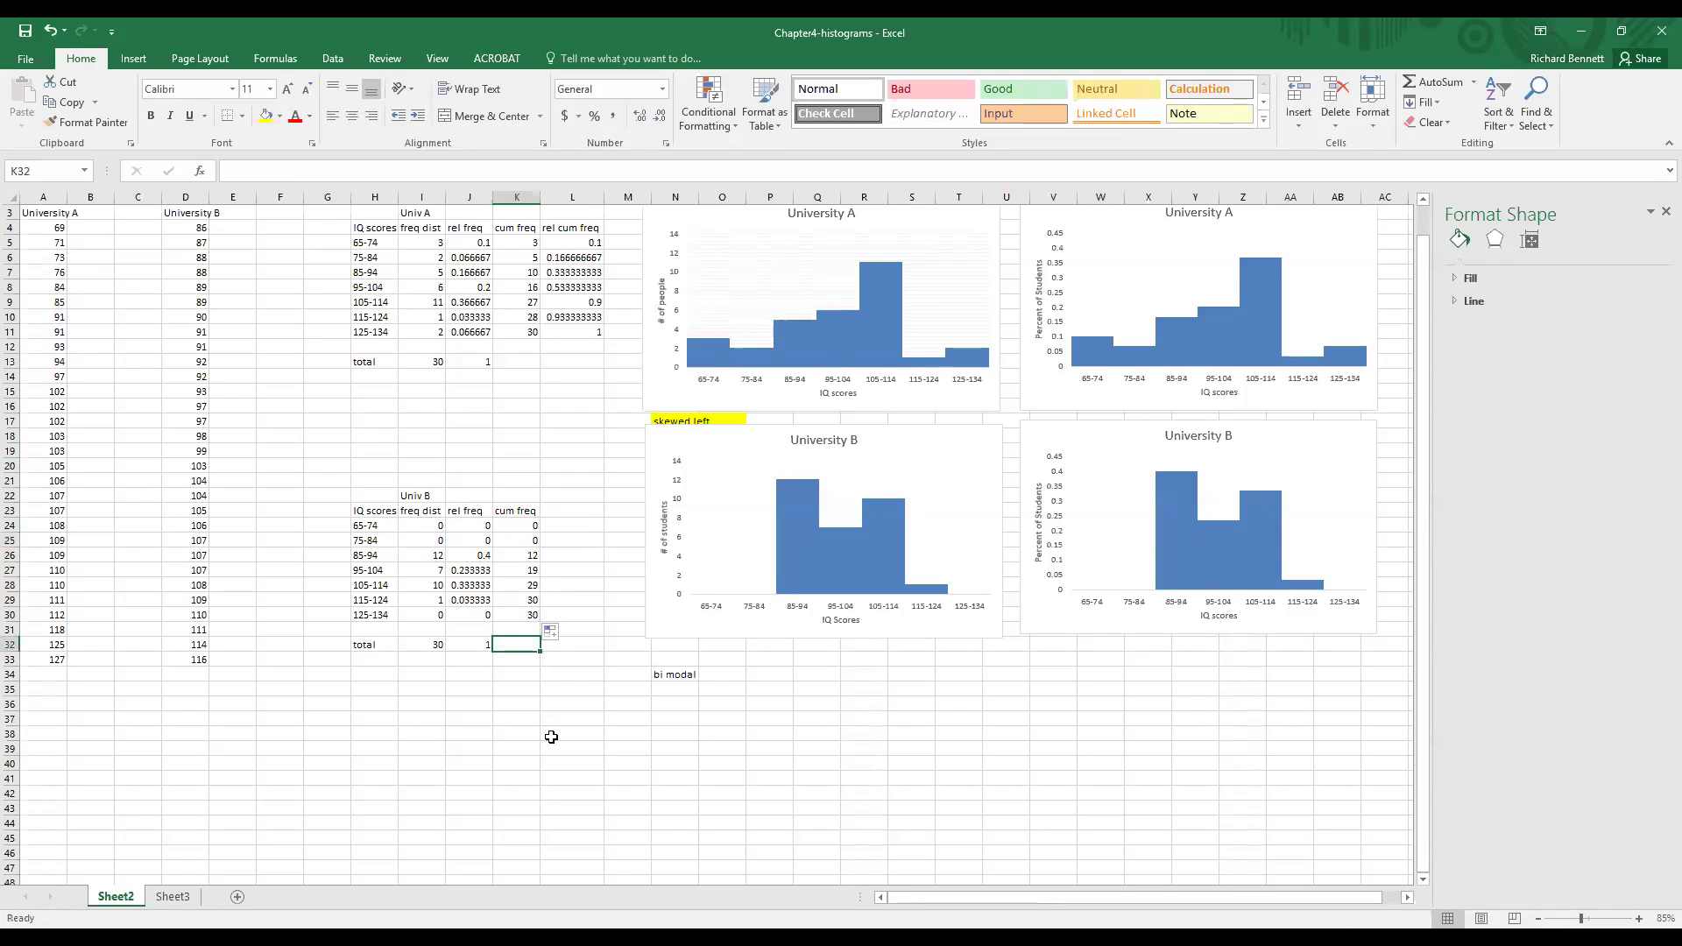
# Add the header "re. cum. freq" in L23 of the Univ B table and enter =J24 in L24
pyautogui.click(568, 510)
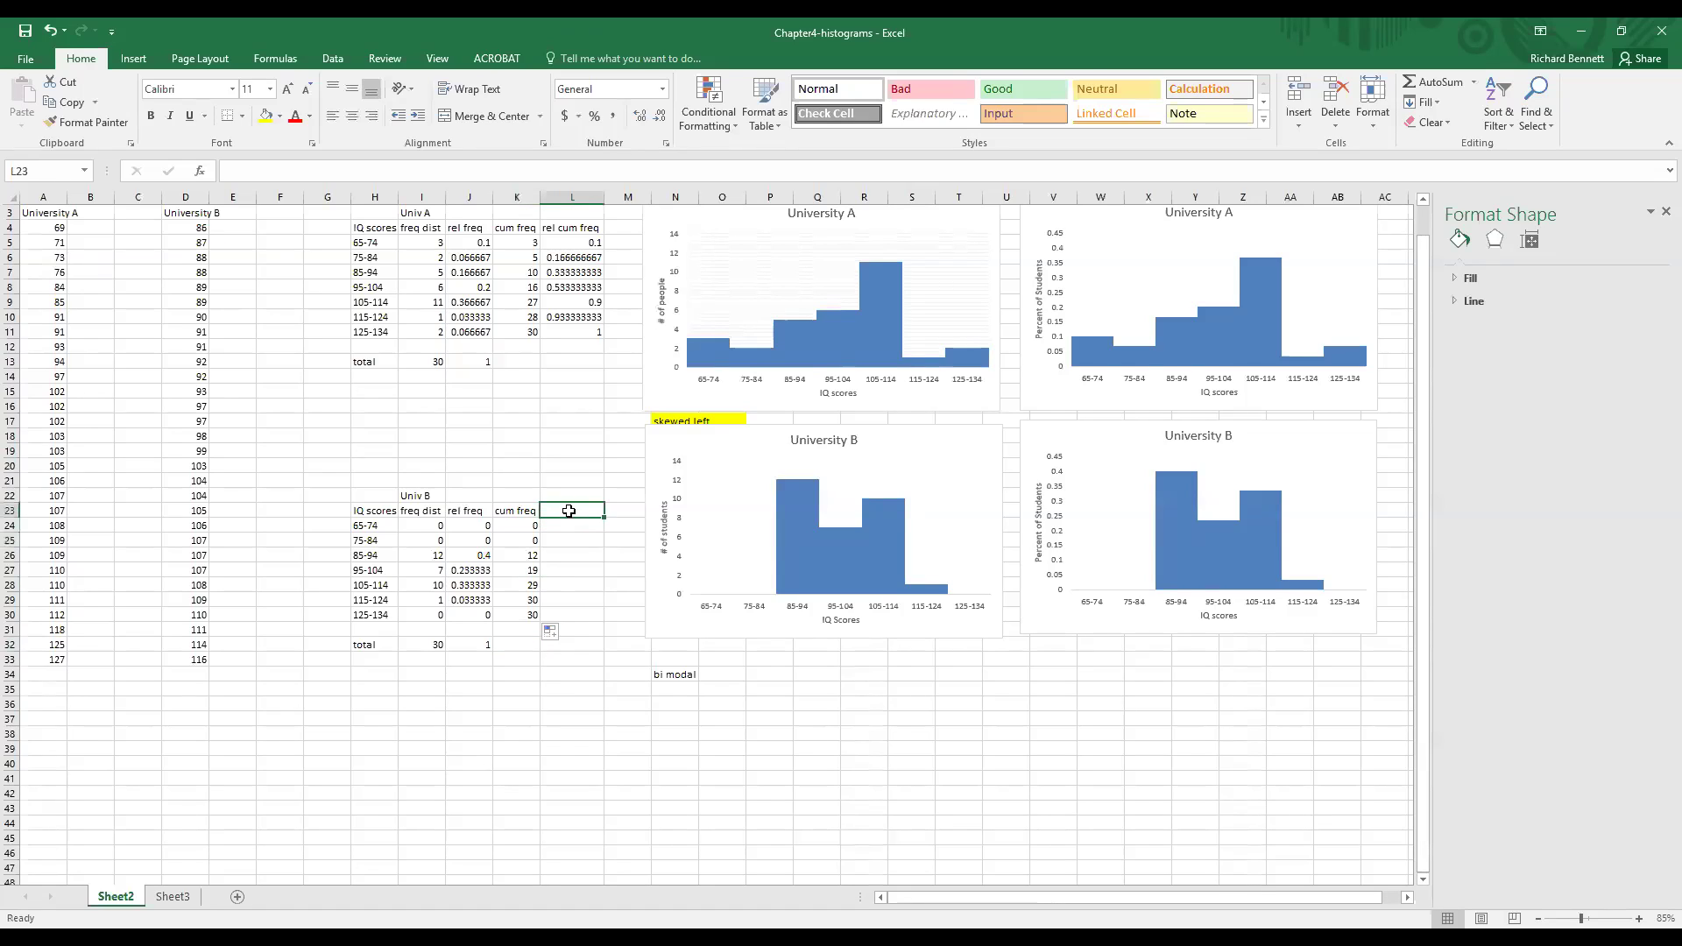
pyautogui.write('re. cum. freq')
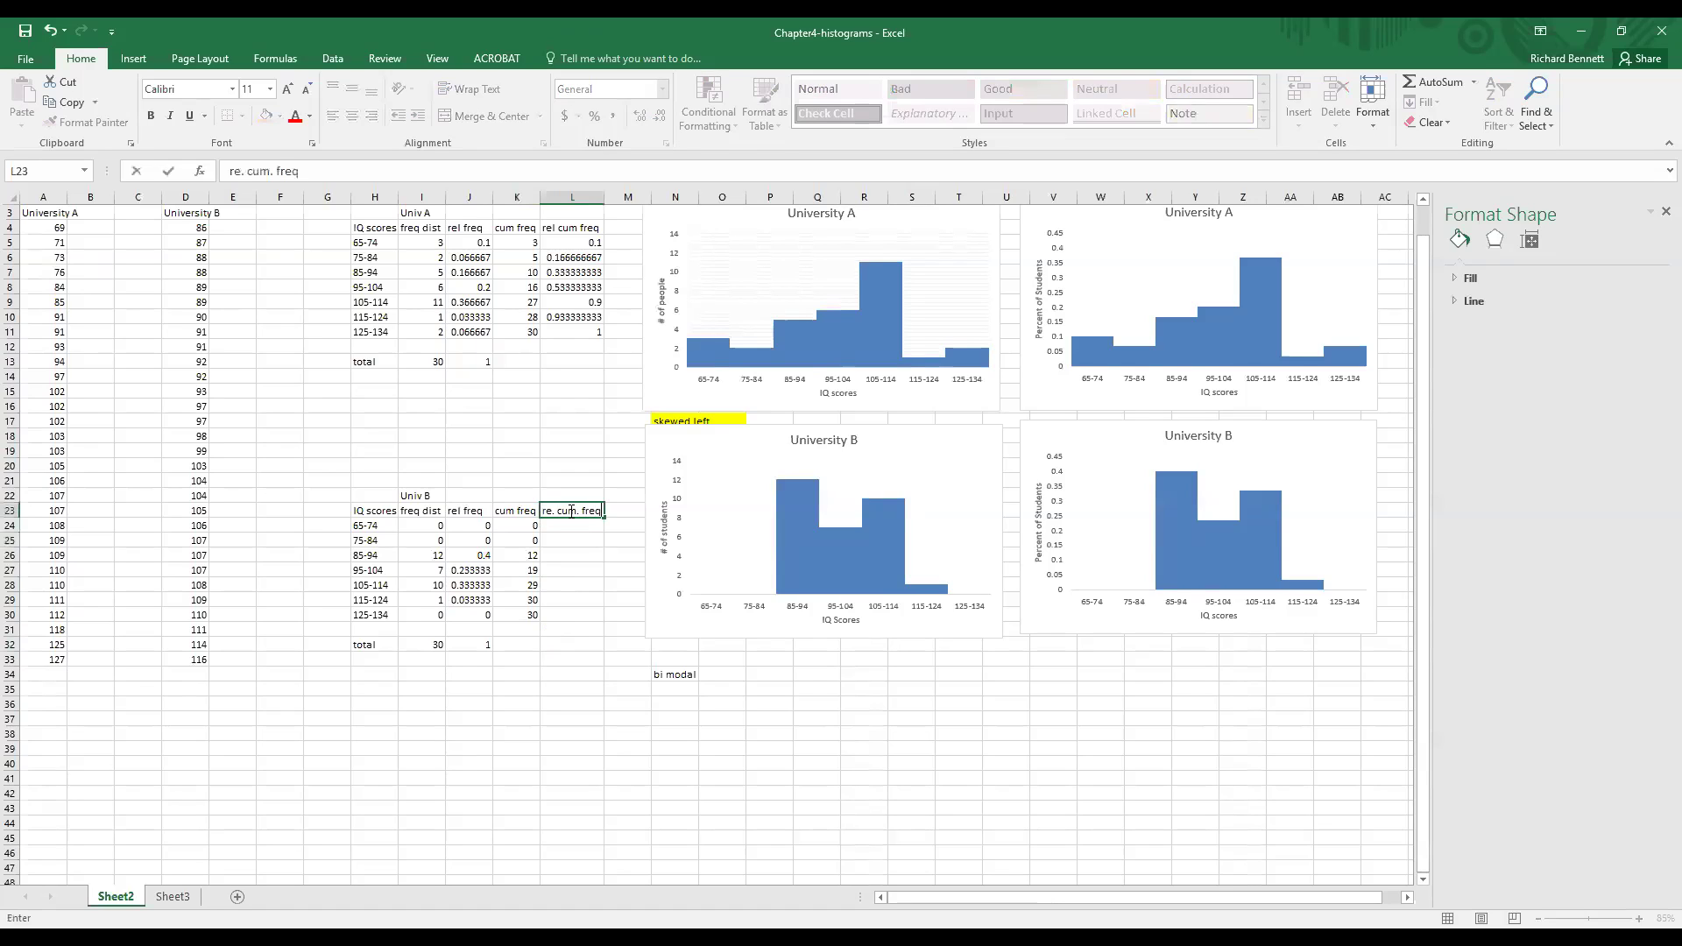
pyautogui.press('Return')
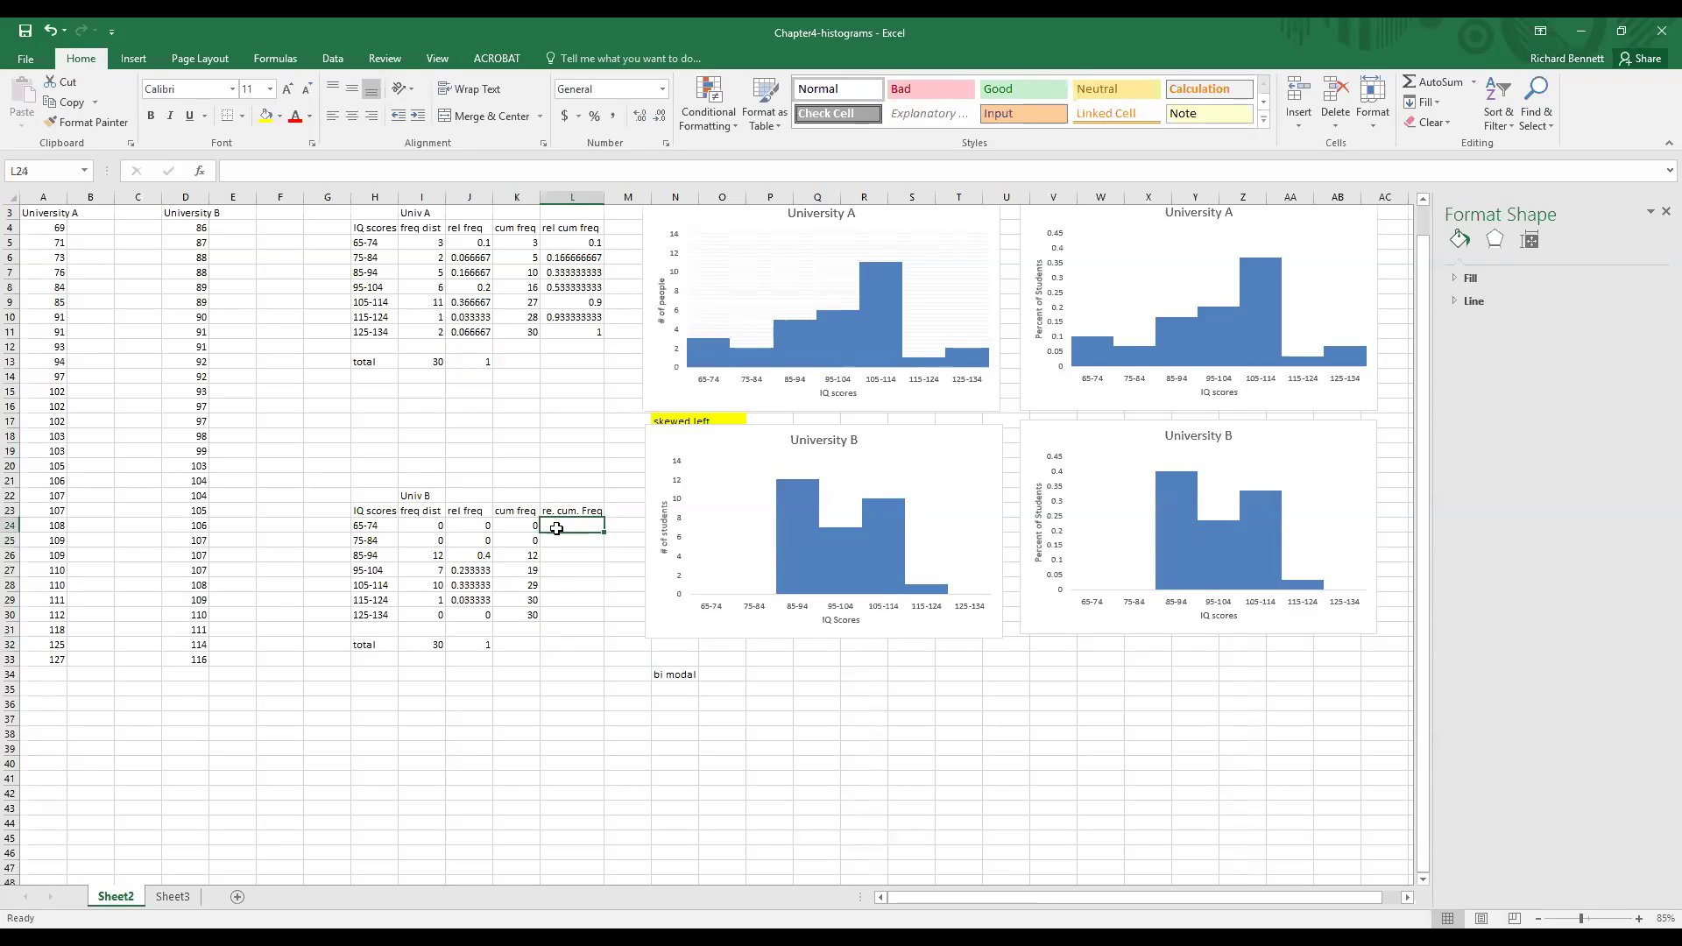
pyautogui.click(477, 524)
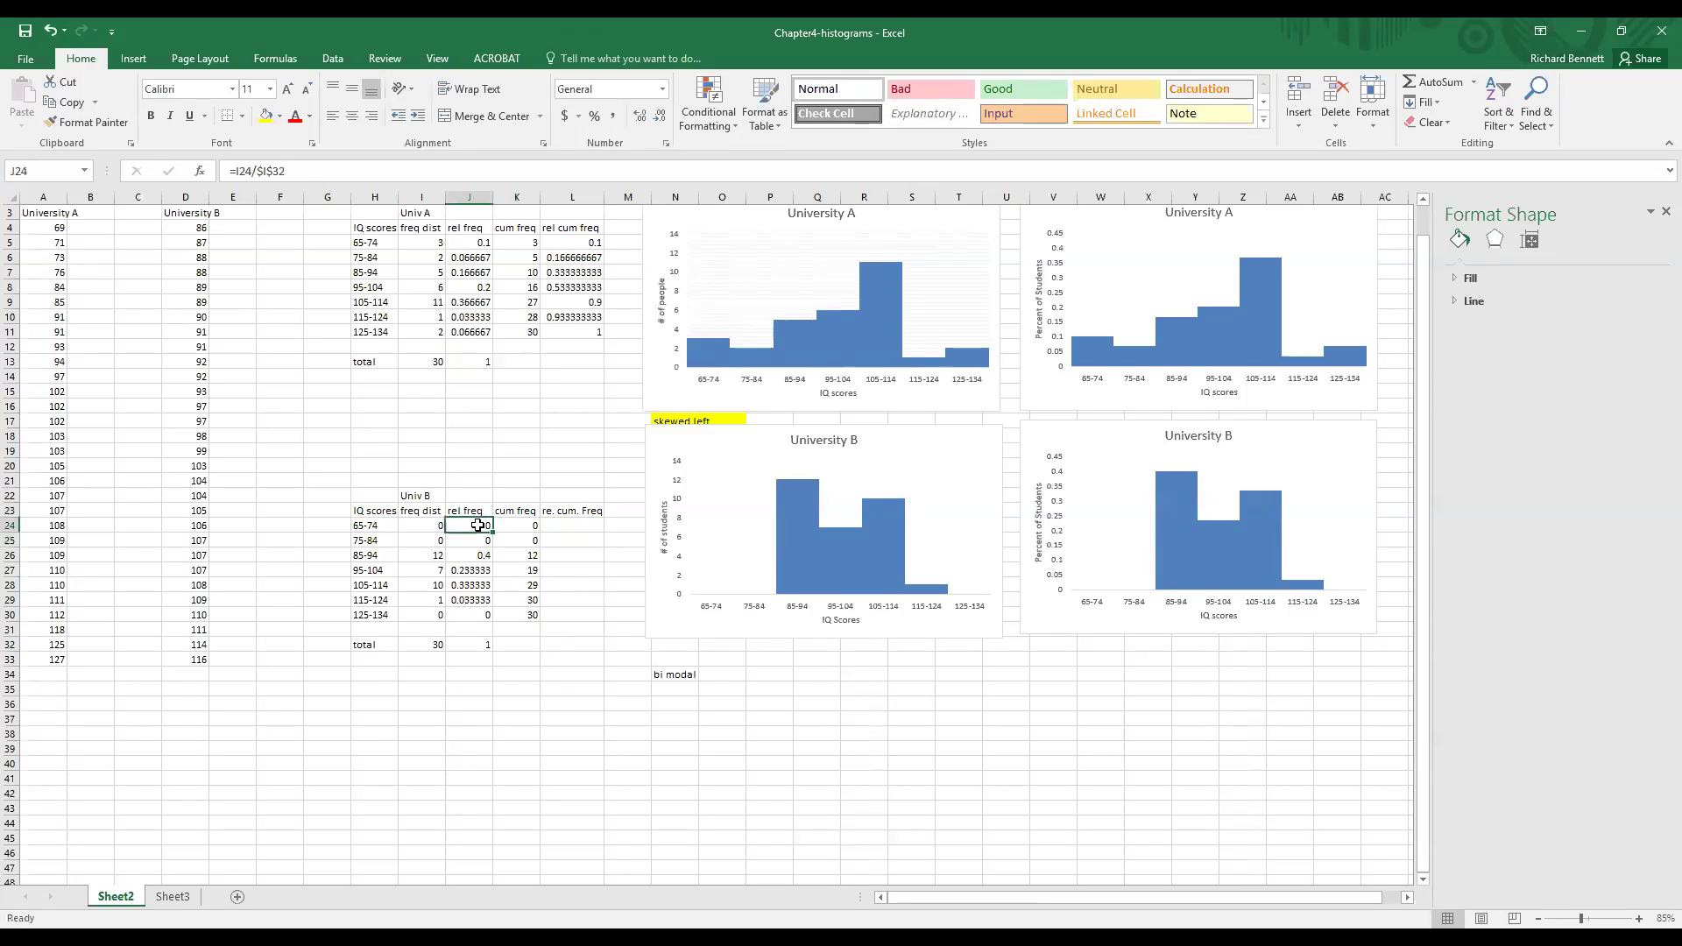
pyautogui.hotkey('ctrl', 'c')
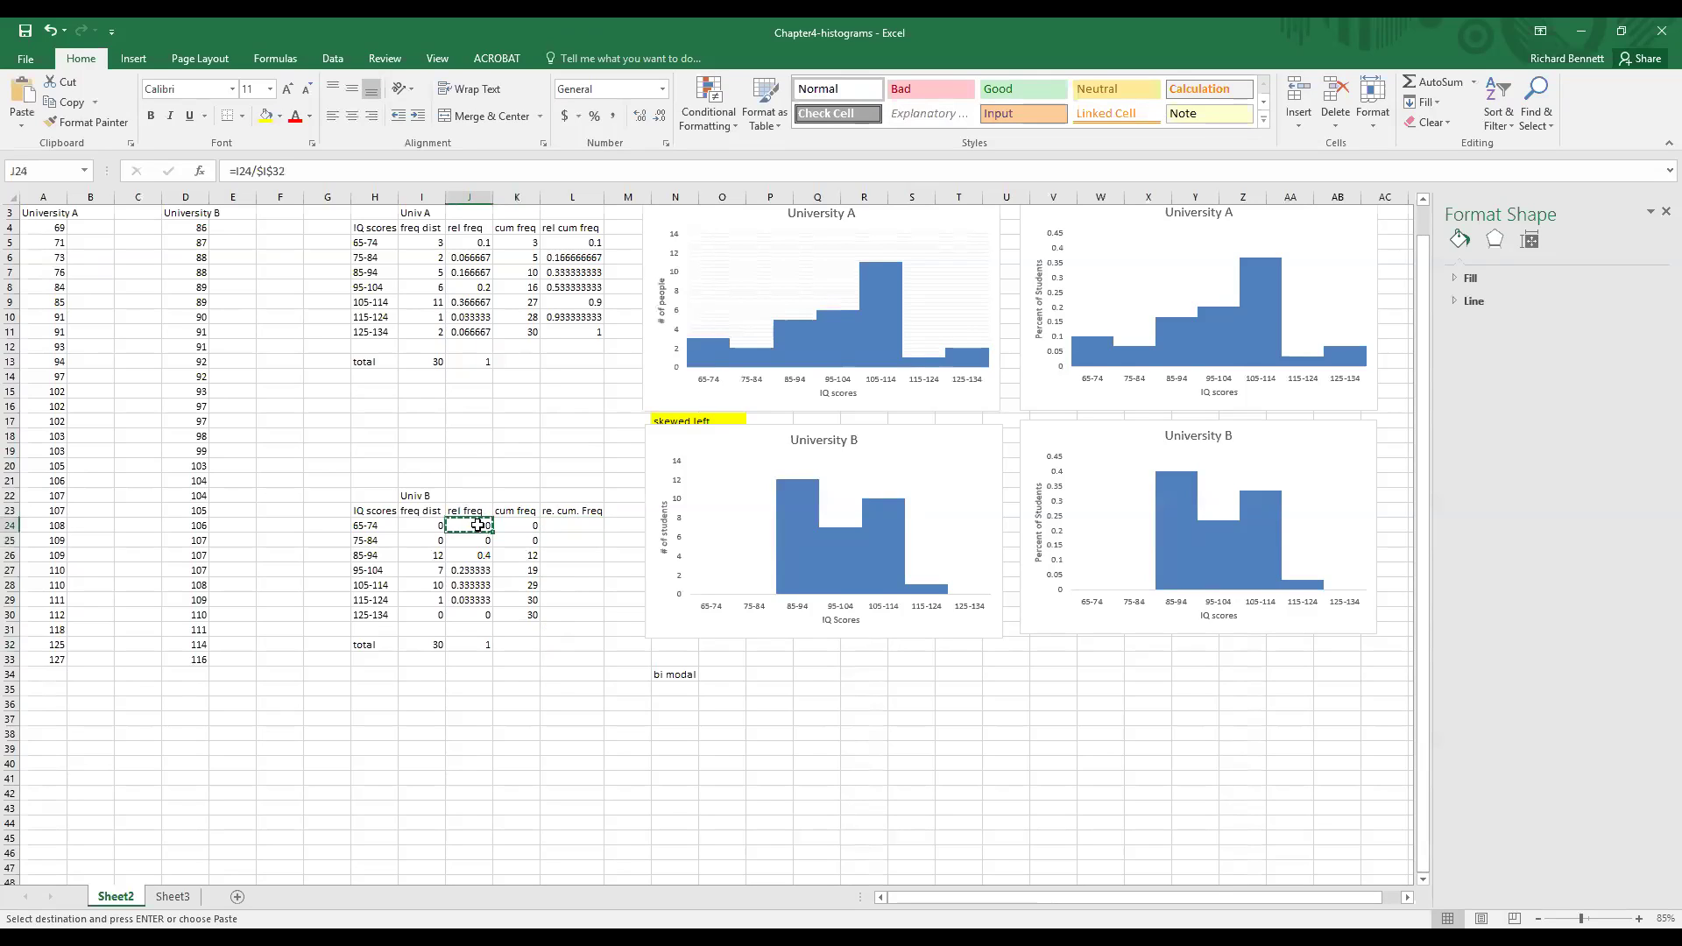
pyautogui.click(583, 525)
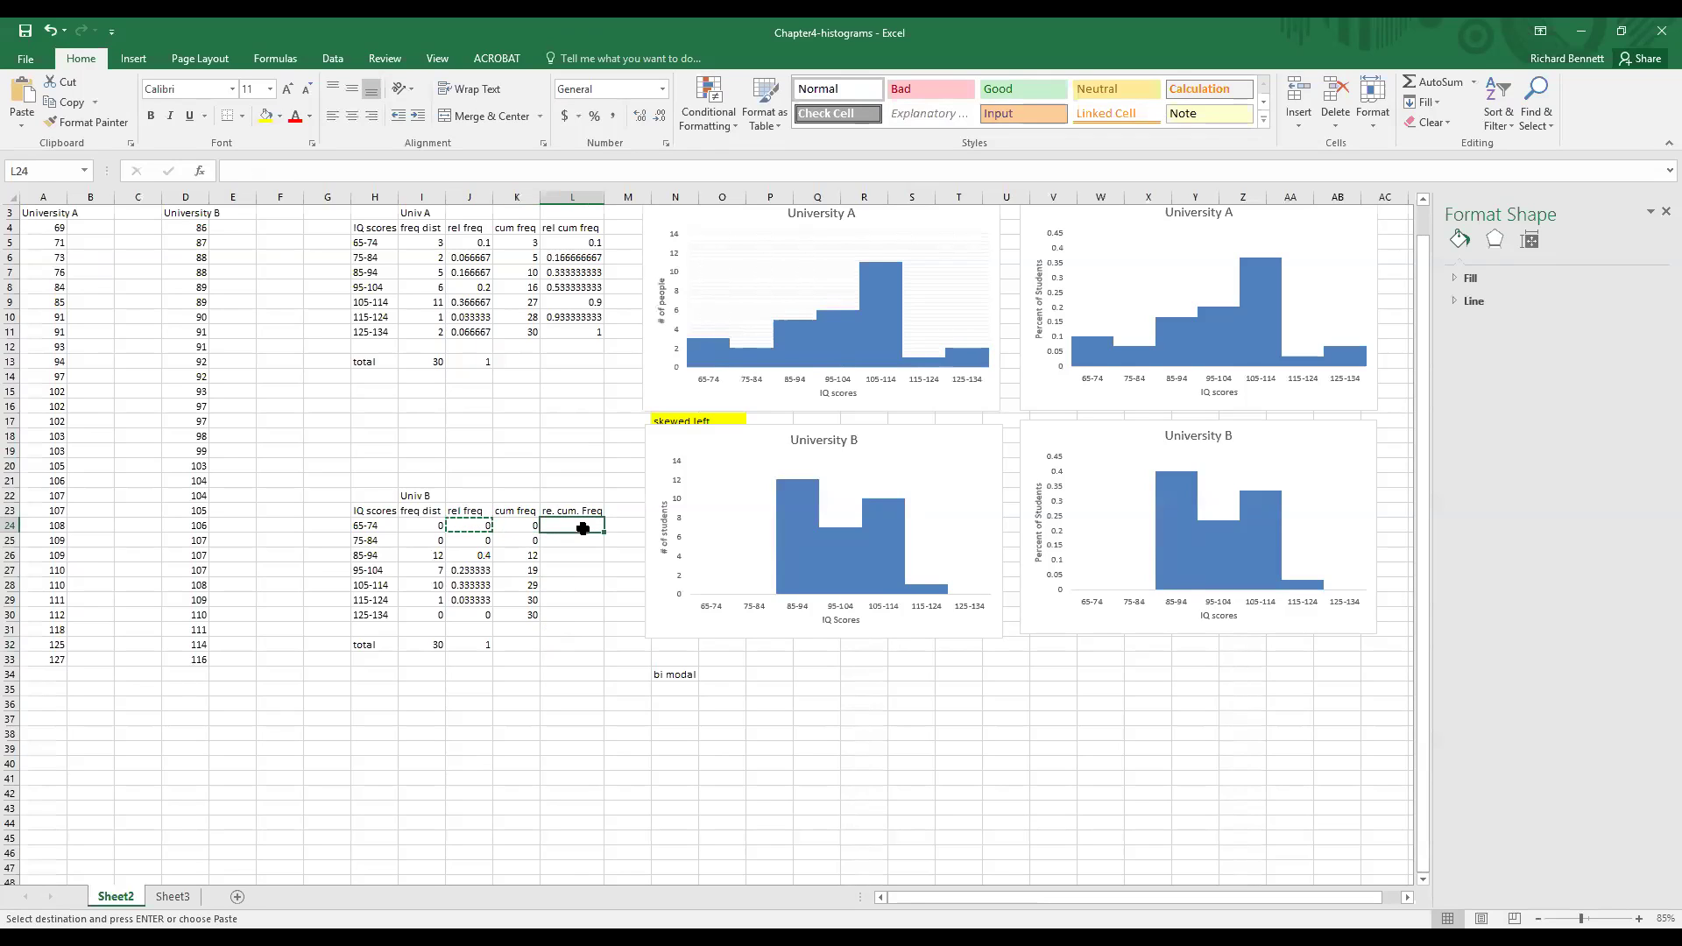
pyautogui.write('=')
pyautogui.click(473, 525)
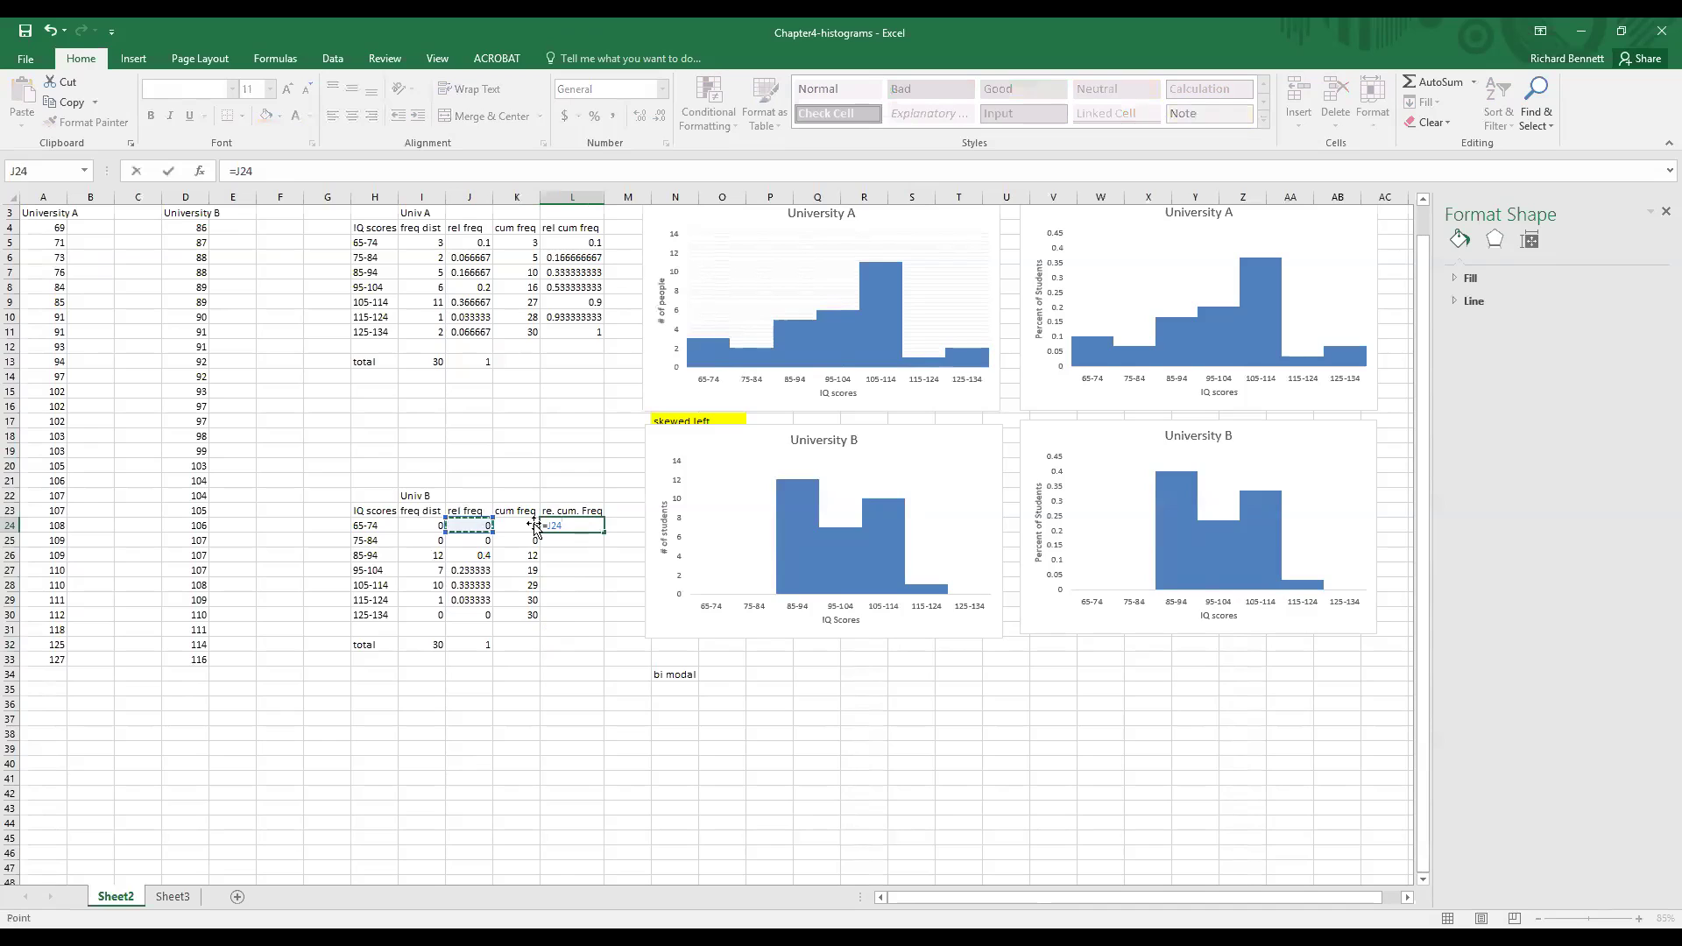
pyautogui.press('Return')
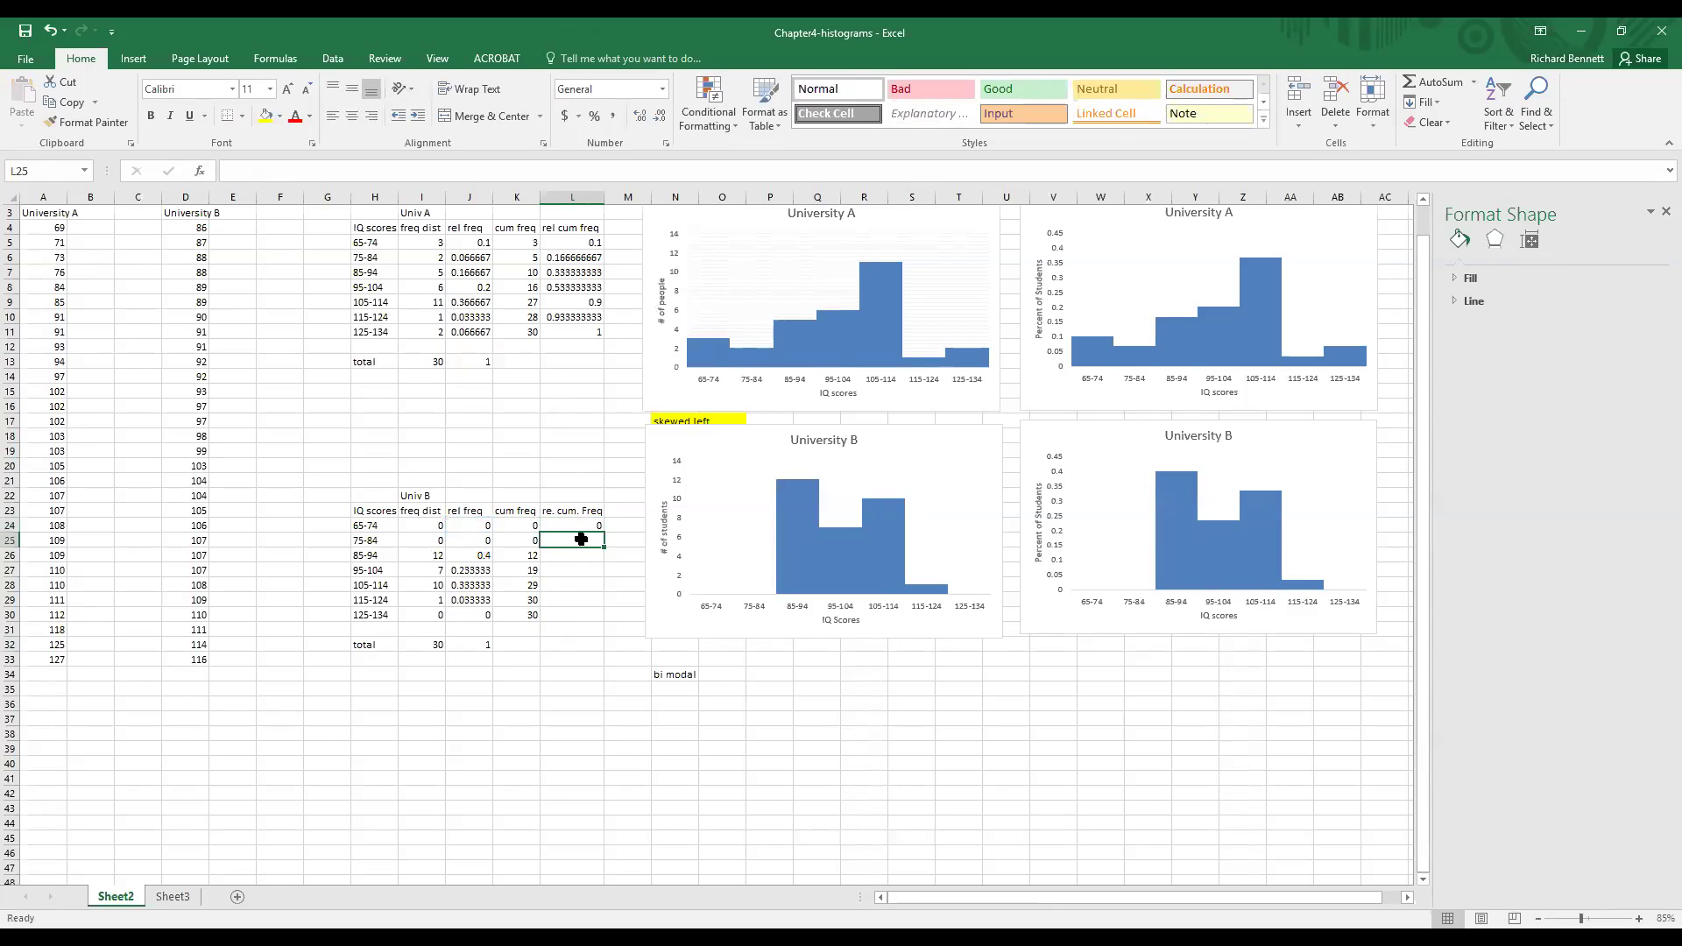
# Enter the formula =J25+J24 in L25 for the relative cumulative frequency of the 75-84 class
pyautogui.write('=')
pyautogui.click(477, 540)
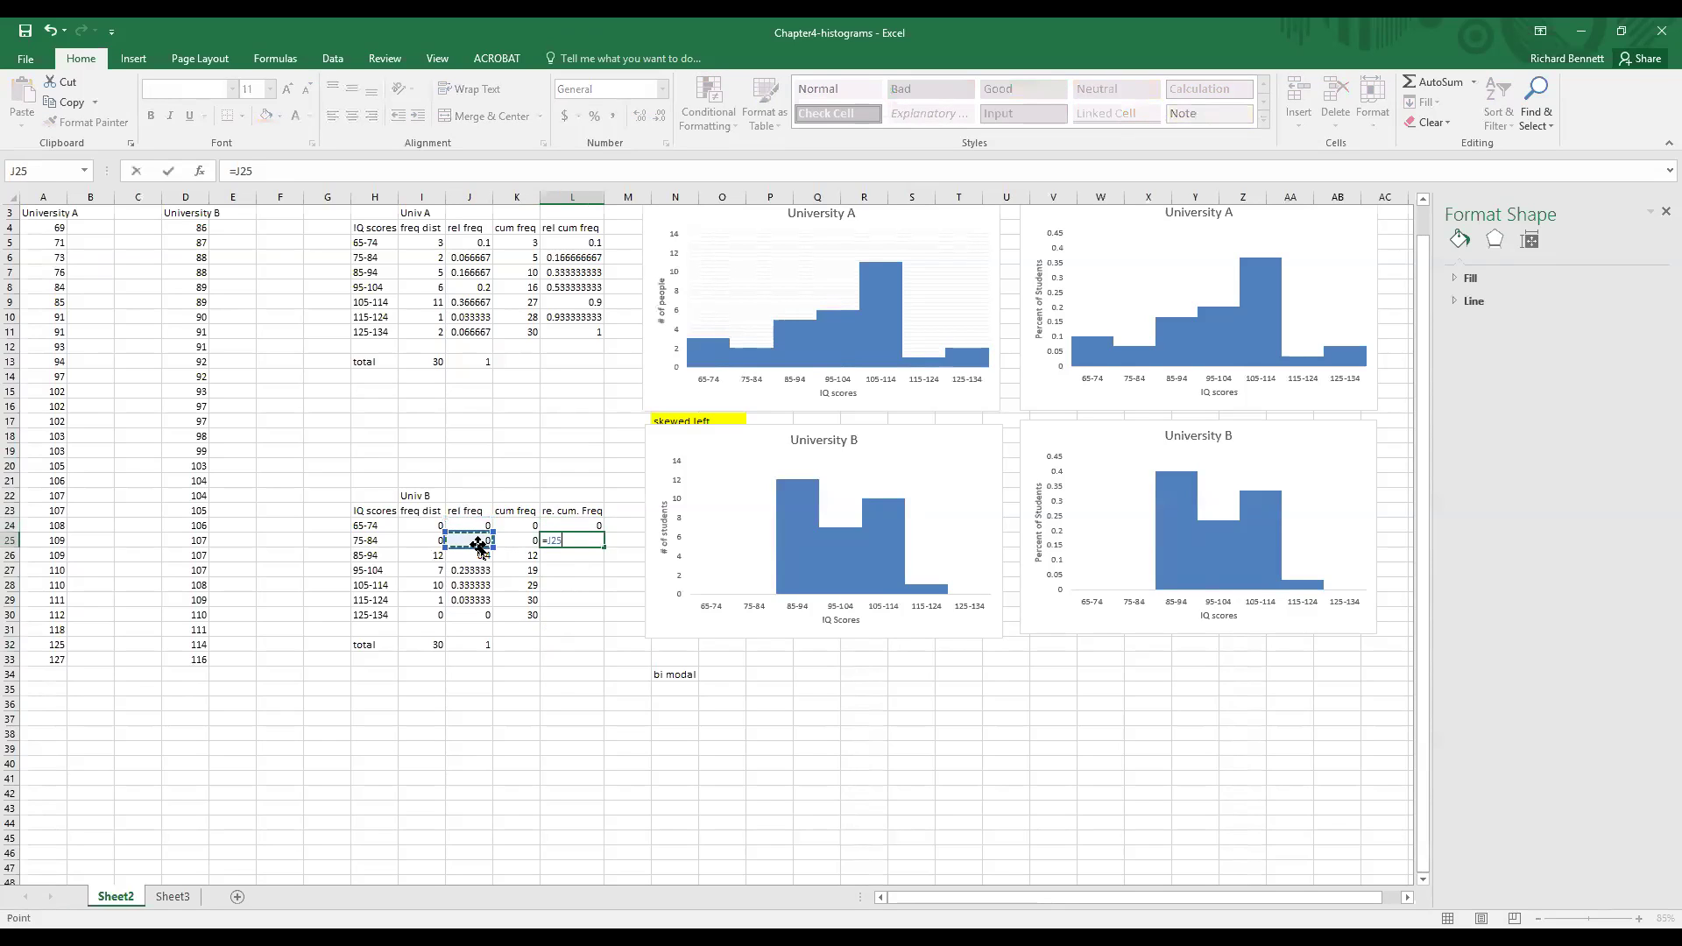
pyautogui.write('+')
pyautogui.click(477, 527)
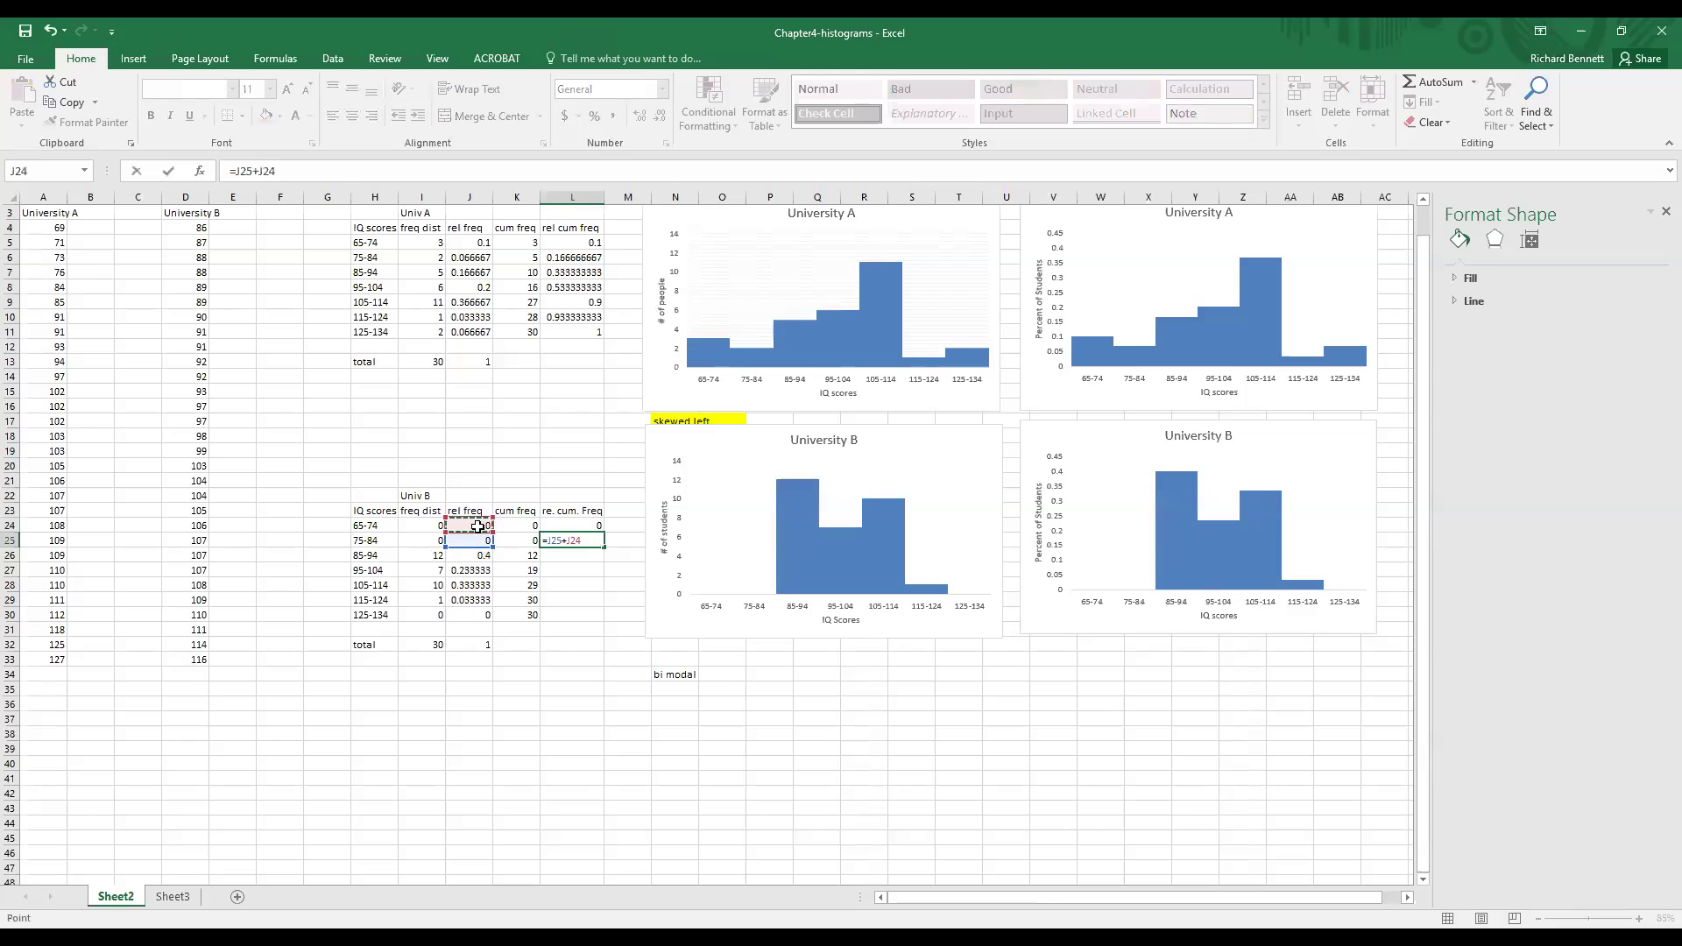
pyautogui.press('Return')
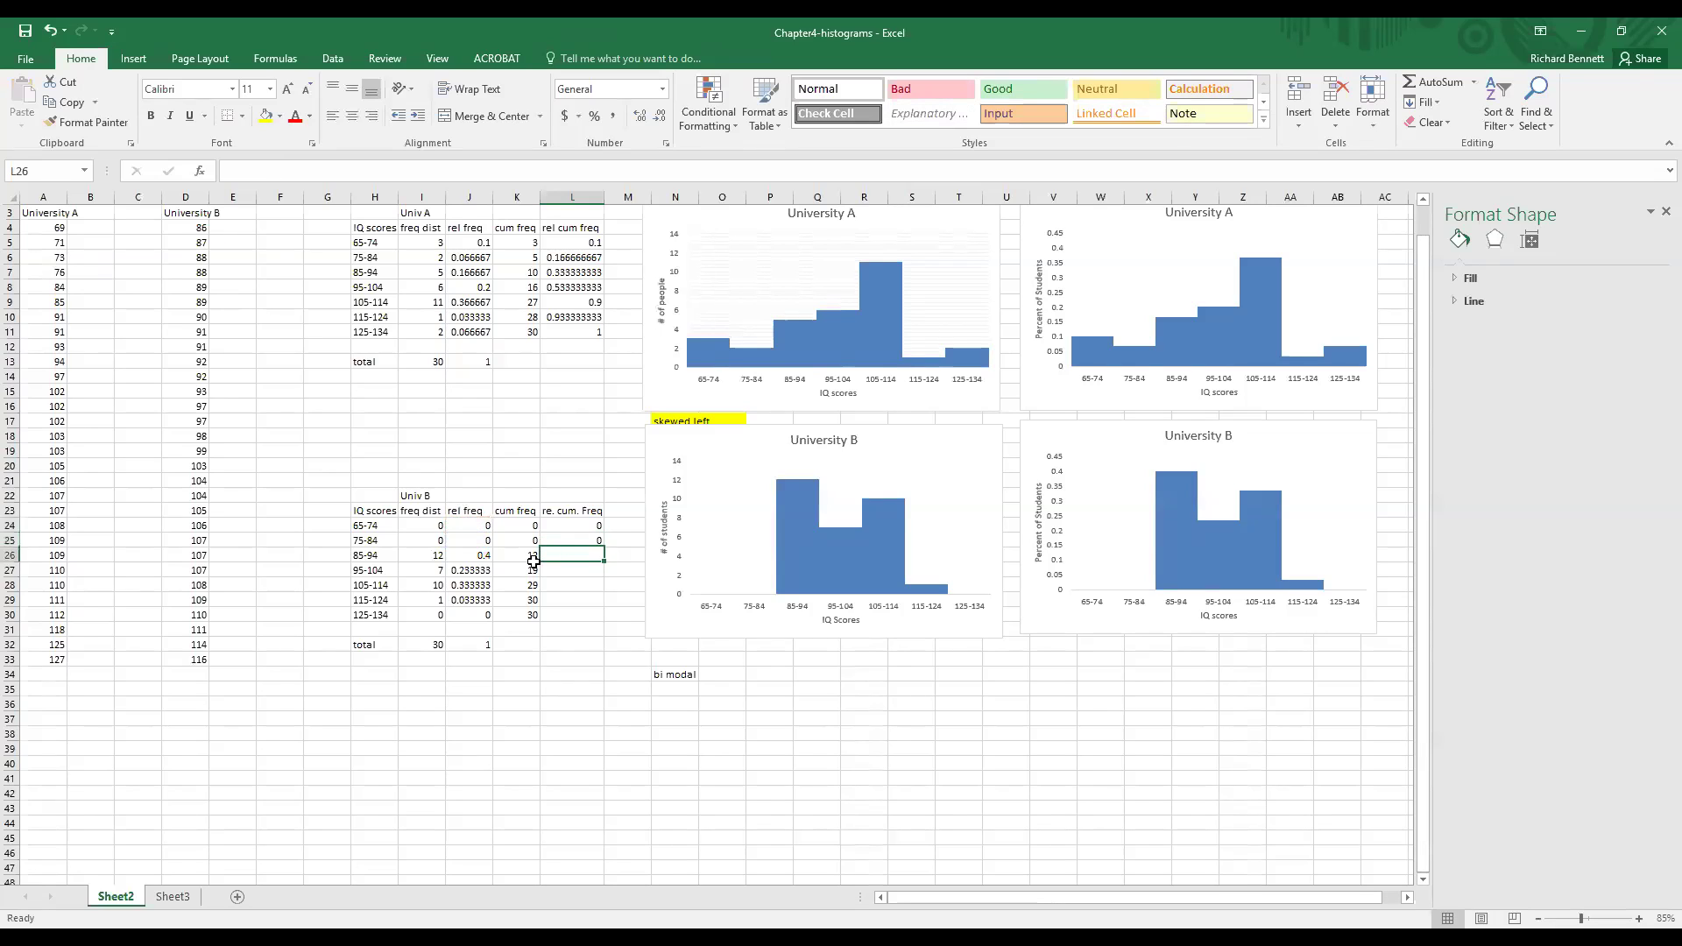
# Try to fill the relative cumulative frequency formula from L25 down through L30 in the Univ B table
pyautogui.click(594, 540)
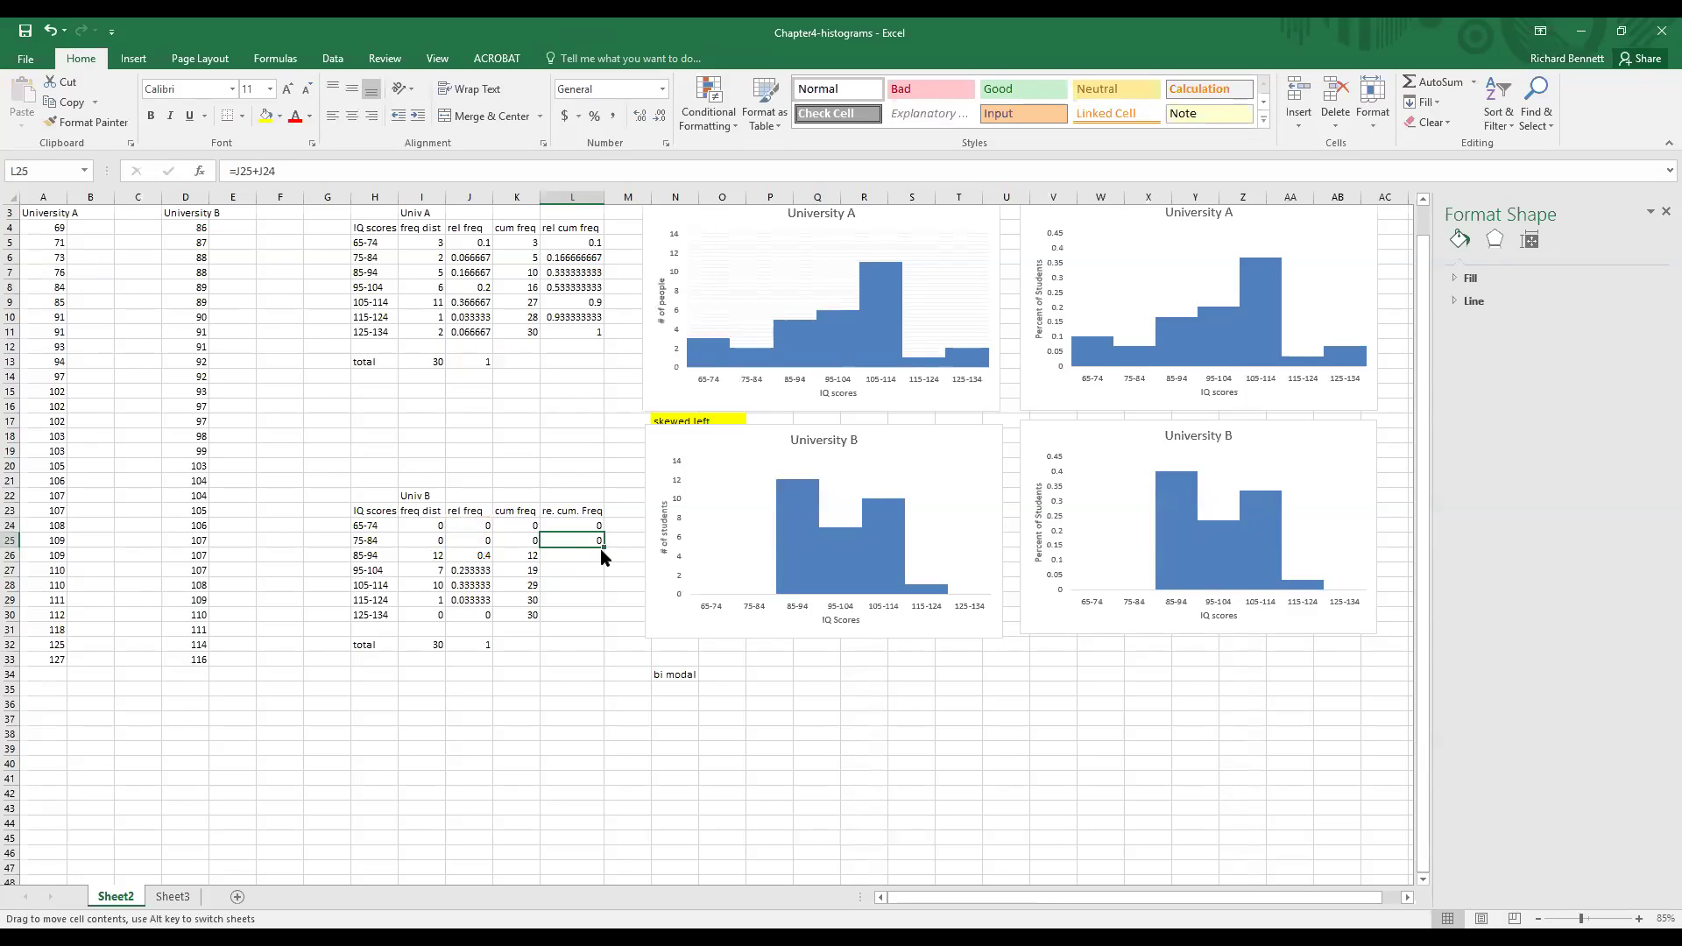
pyautogui.moveTo(603, 548); pyautogui.dragTo(595, 622)
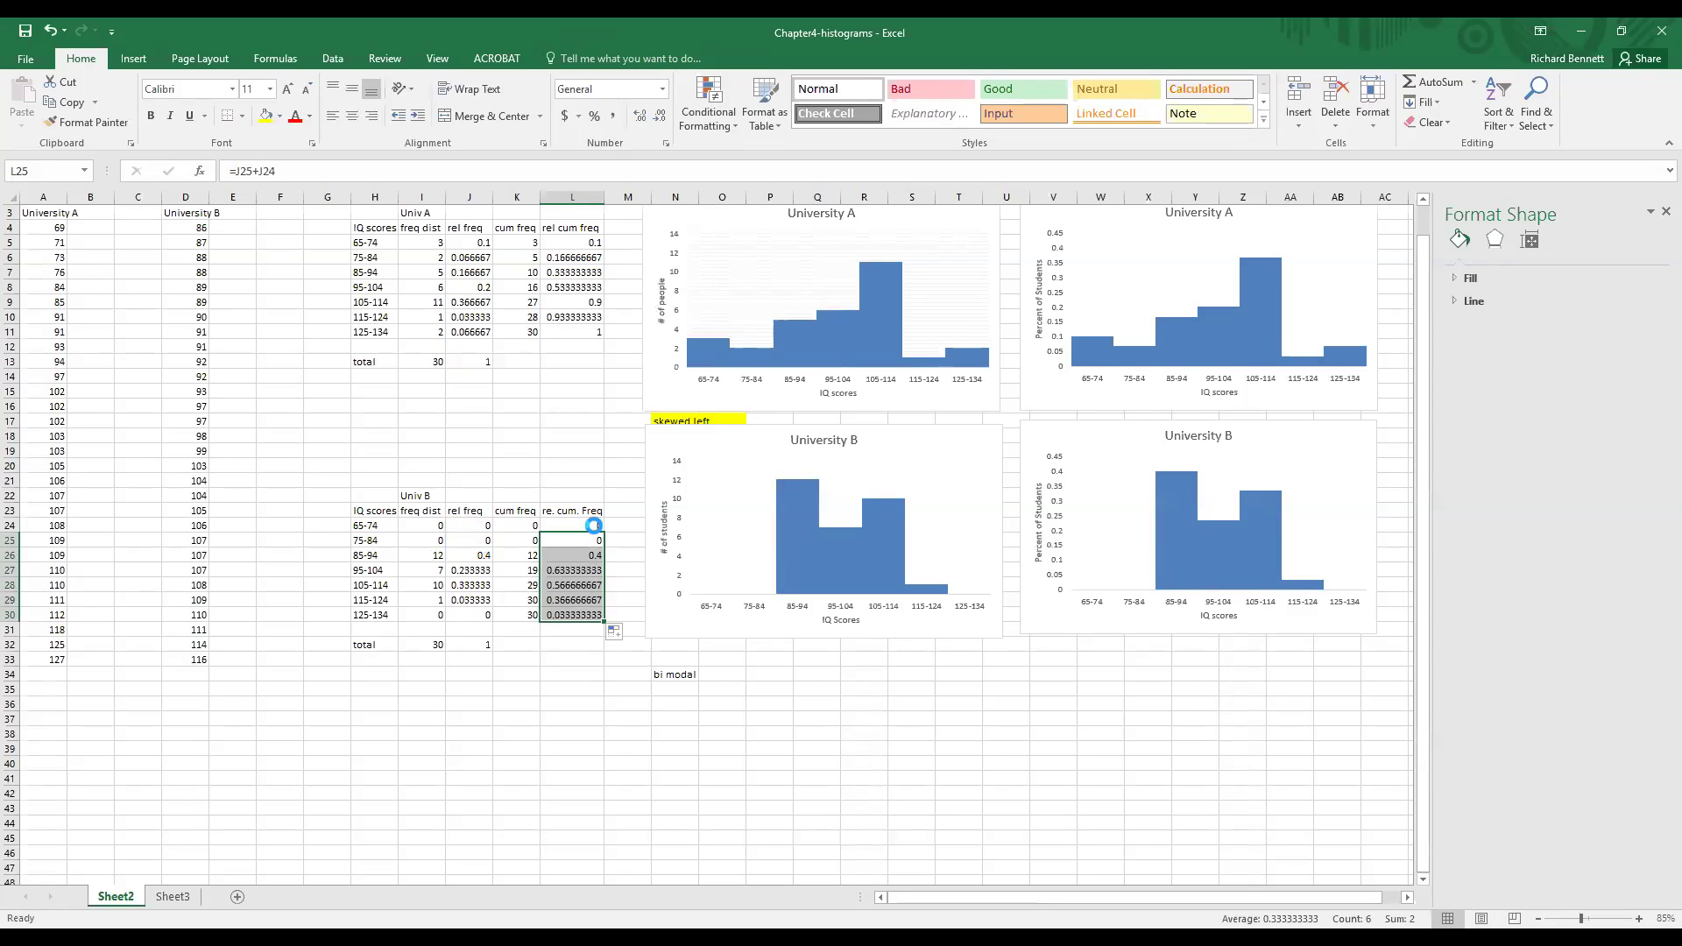
pyautogui.hotkey('ctrl', 'z')
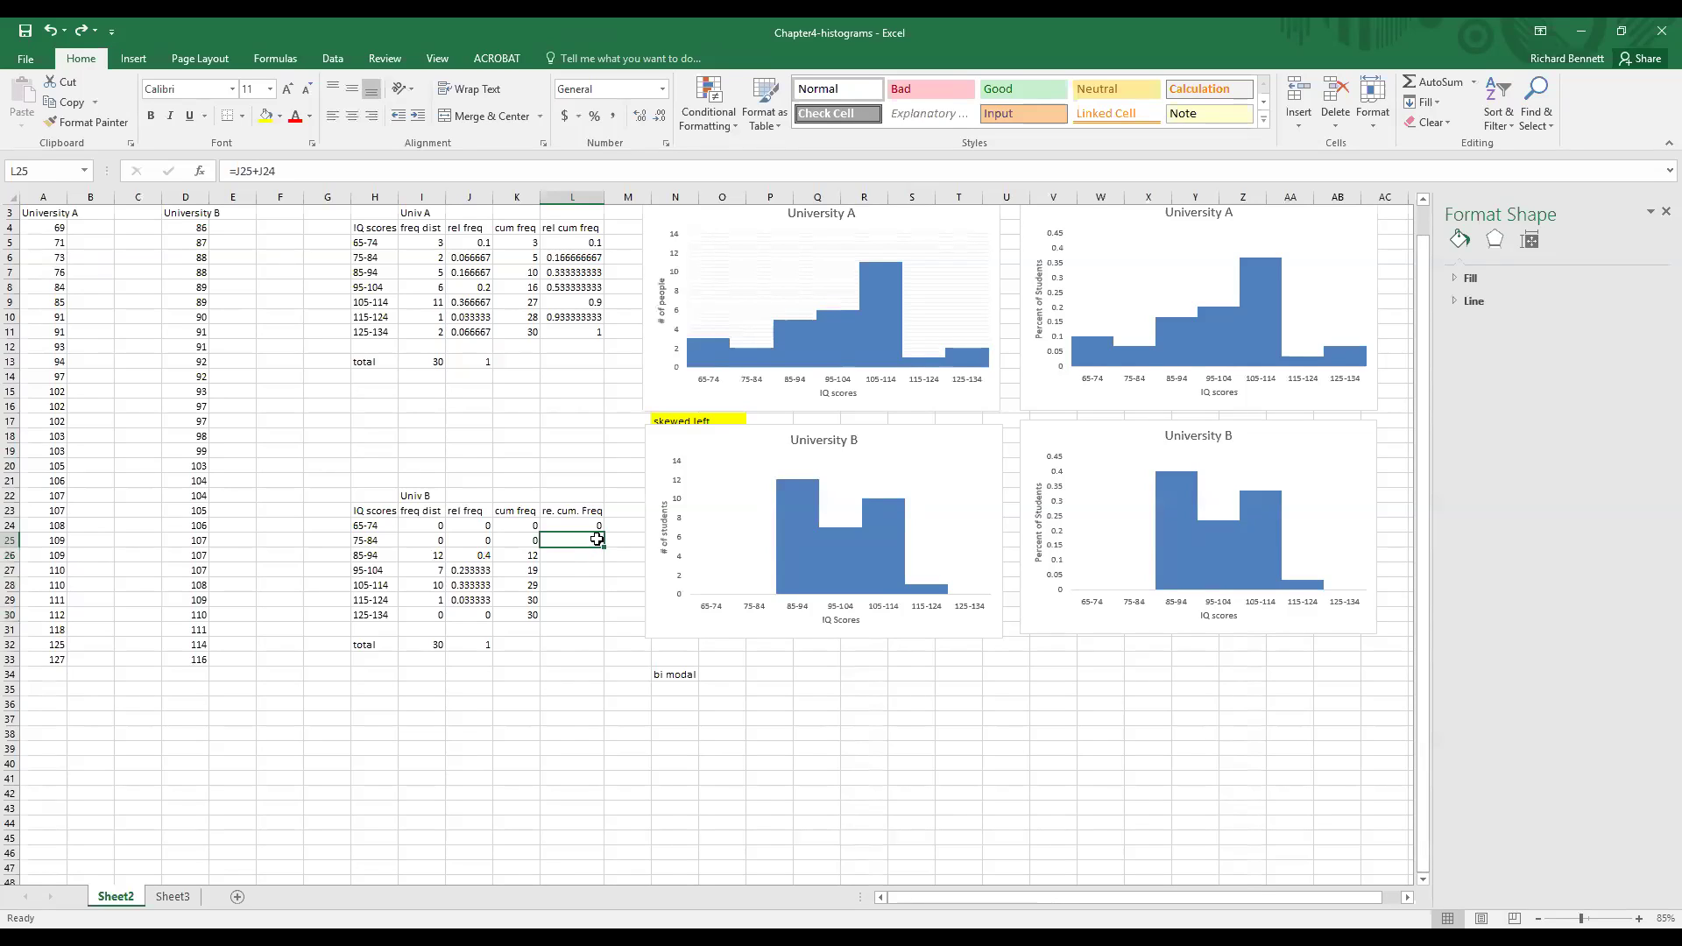
# Replace the relative cumulative frequency formula in L25 with =J25+L24
pyautogui.press('Delete')
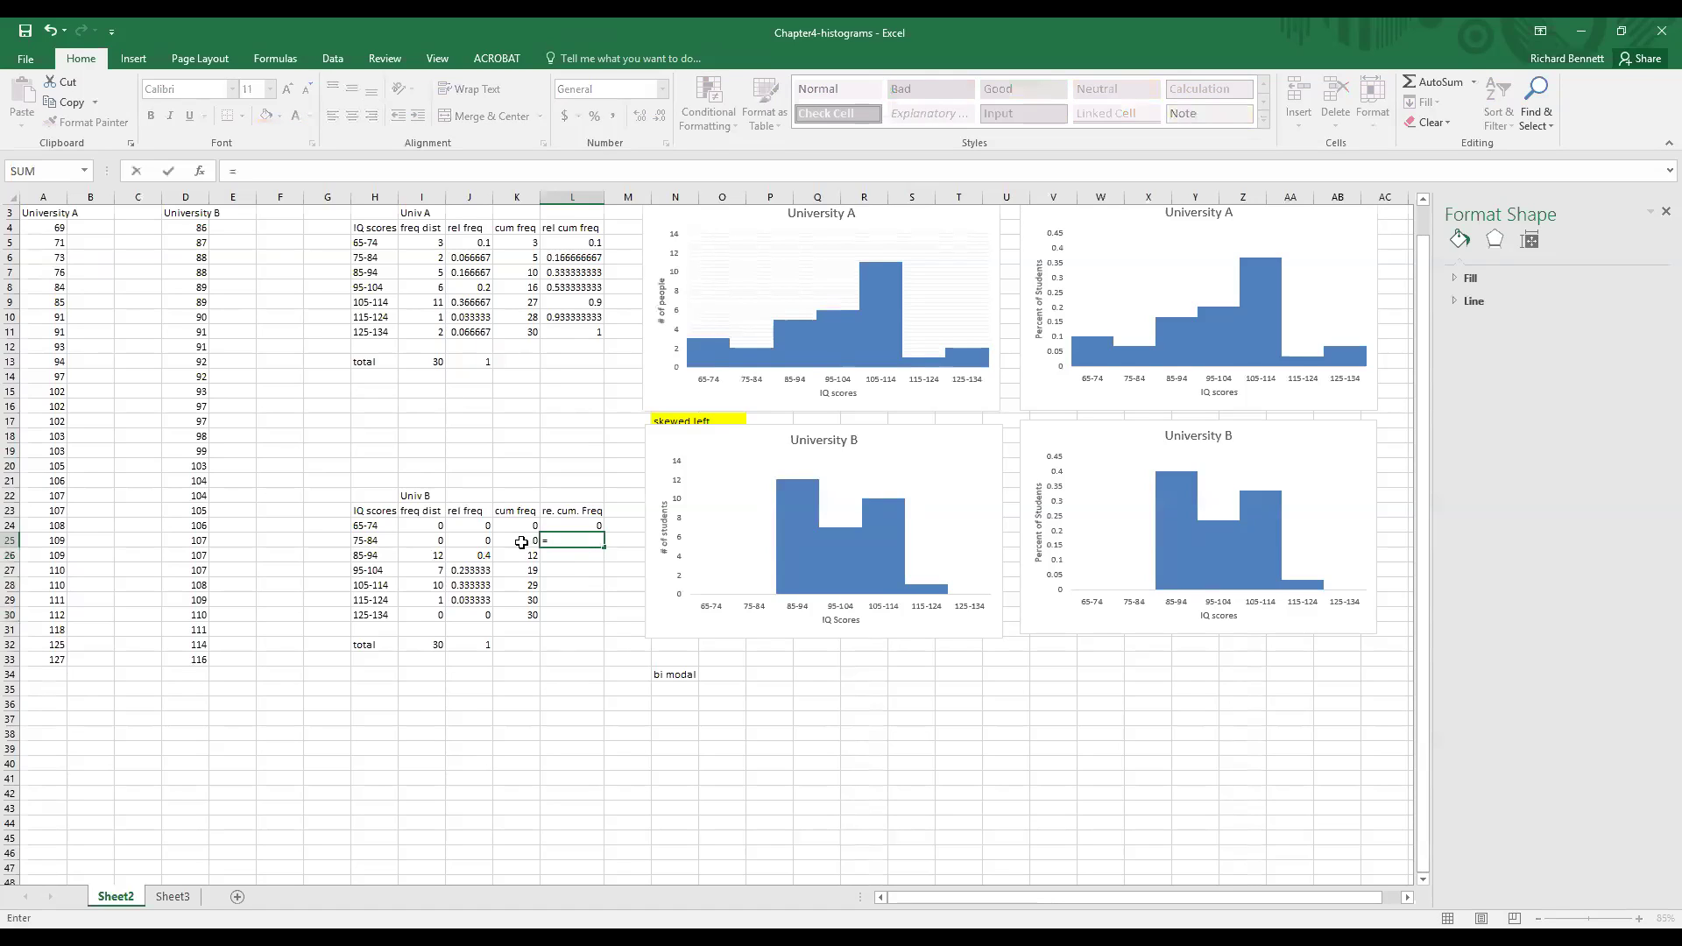
pyautogui.click(483, 543)
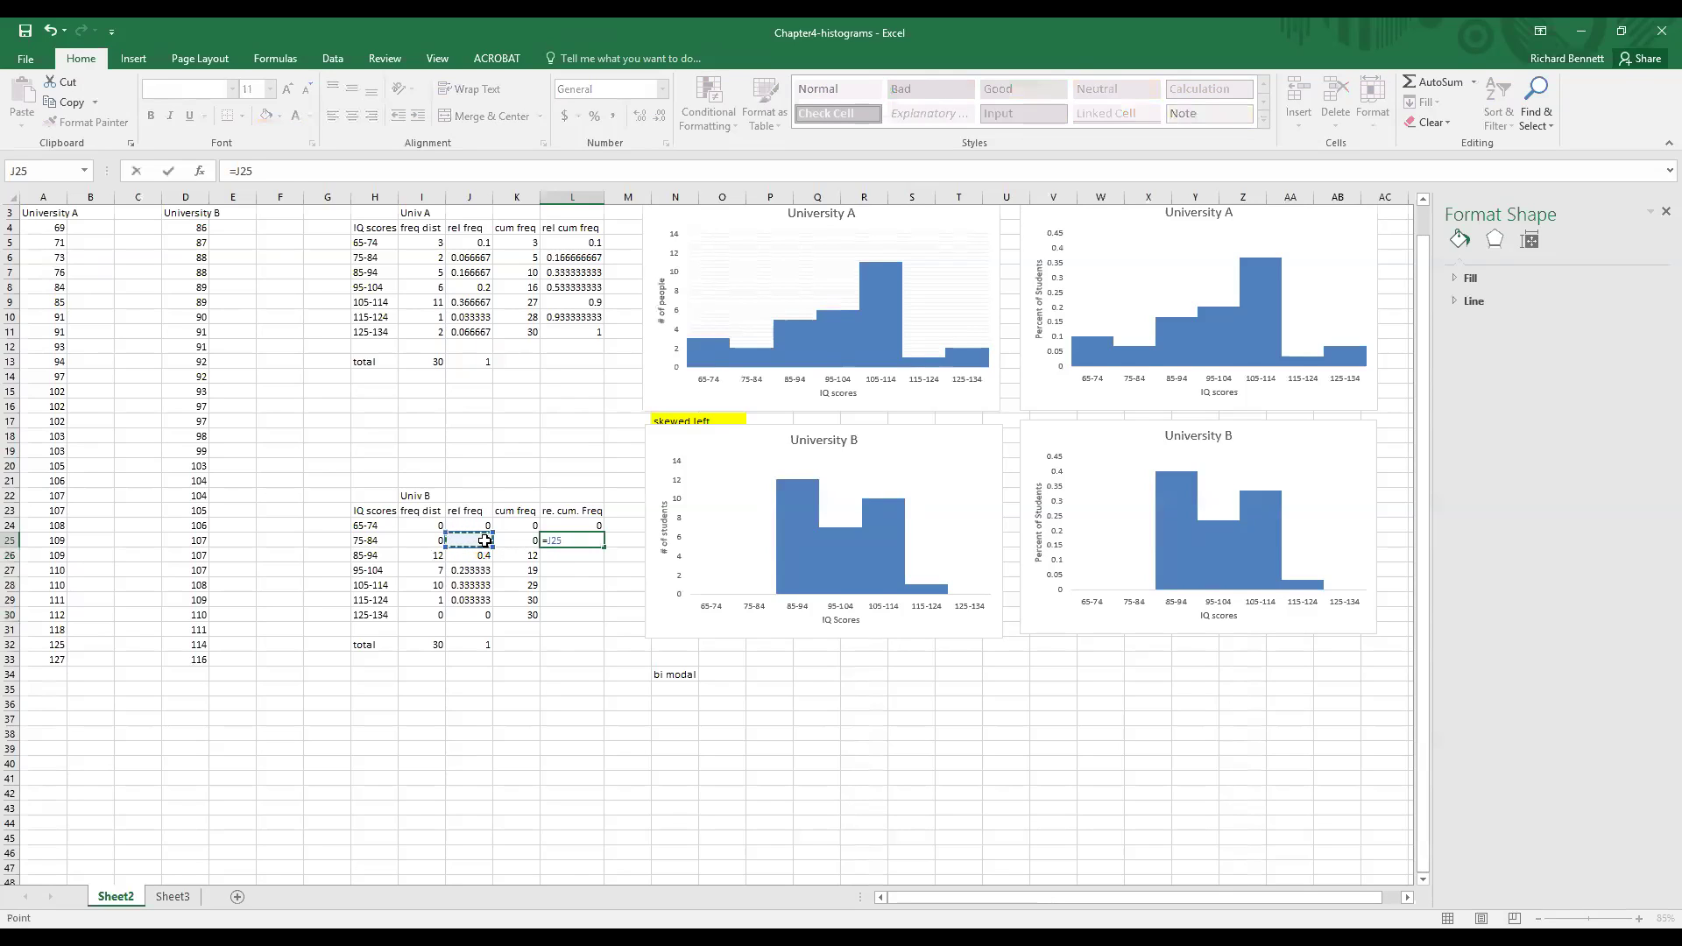
pyautogui.write('+')
pyautogui.click(481, 524)
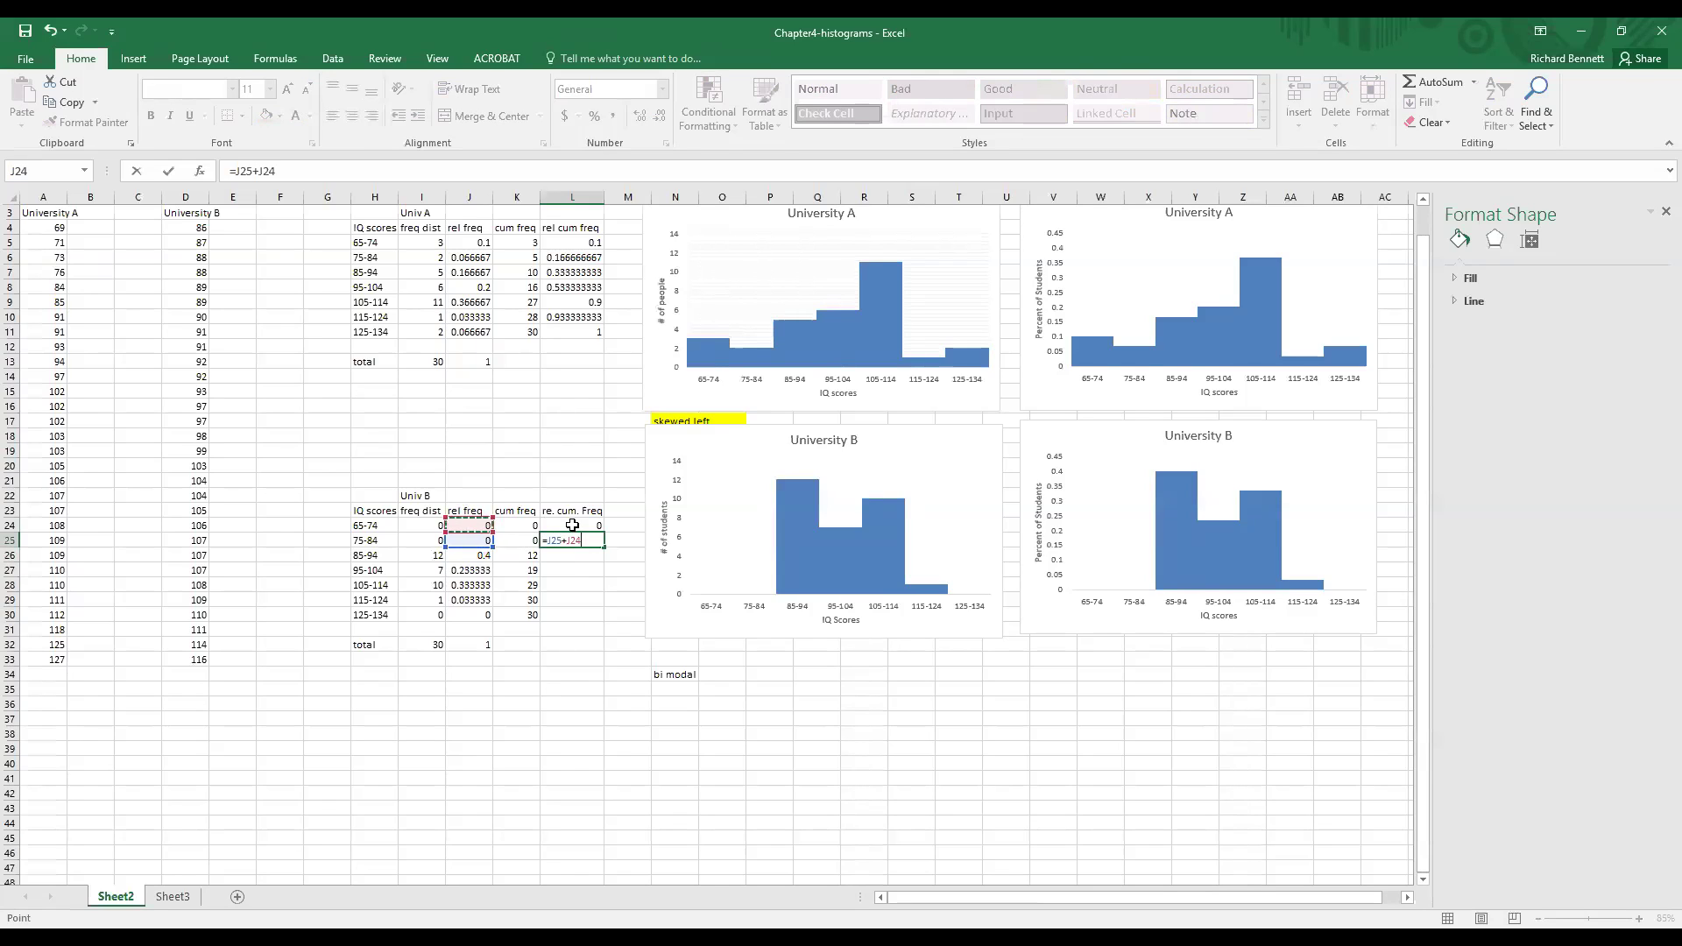
pyautogui.press('BackSpace')
pyautogui.press('BackSpace')
pyautogui.press('BackSpace')
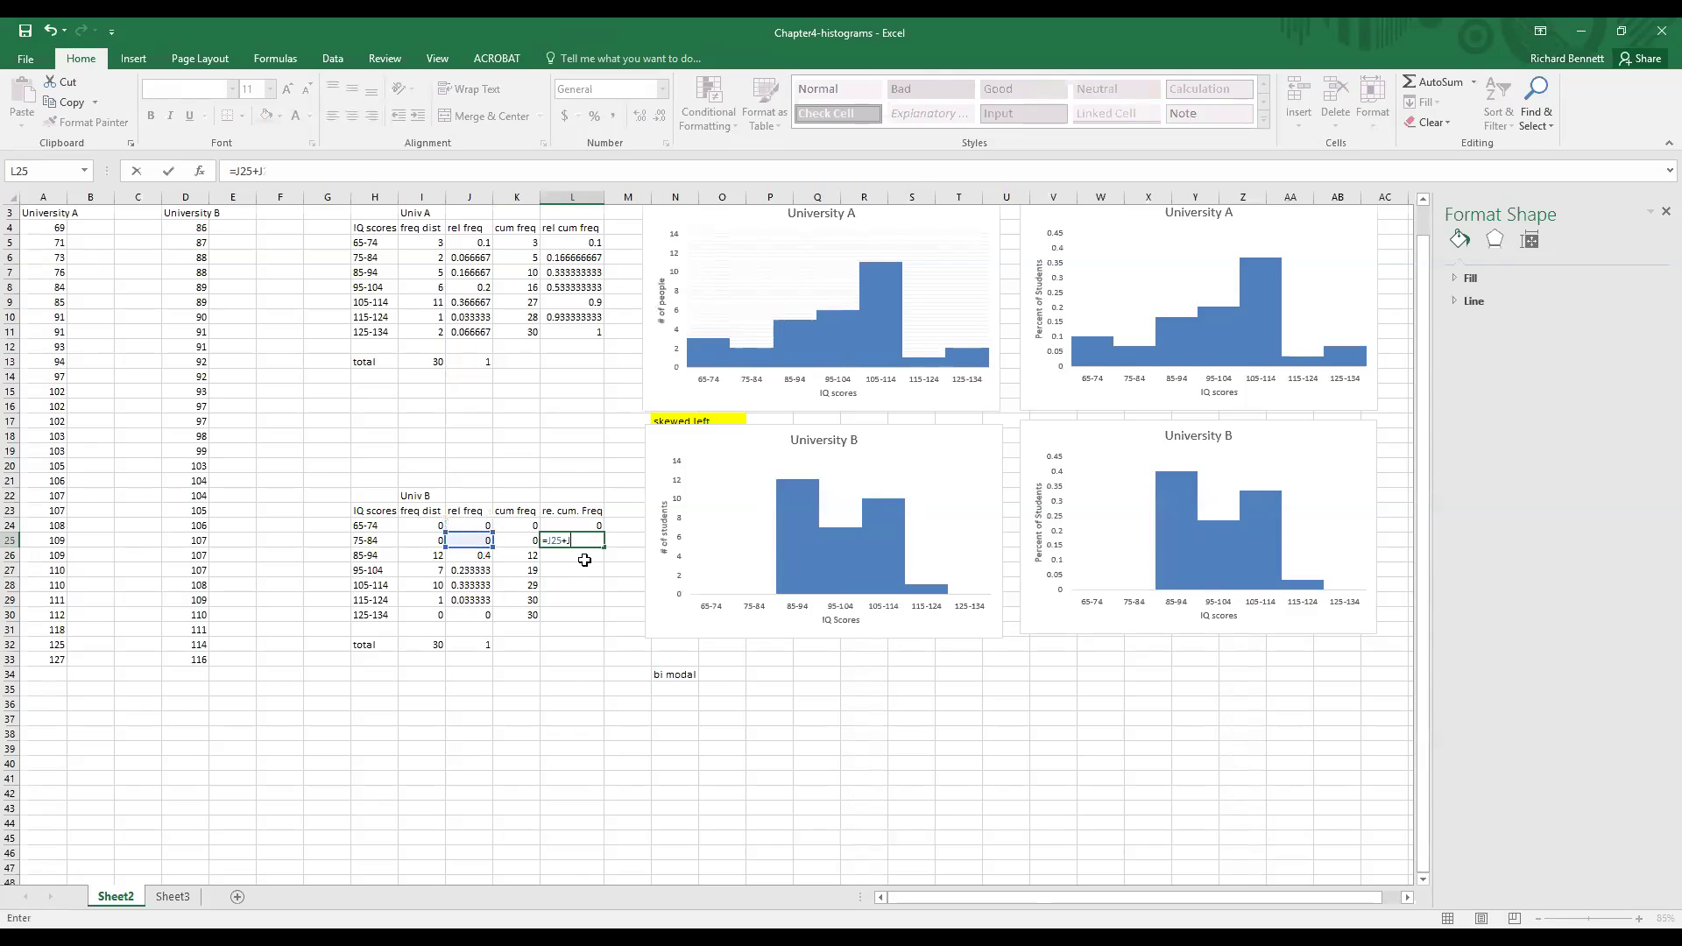
pyautogui.click(585, 526)
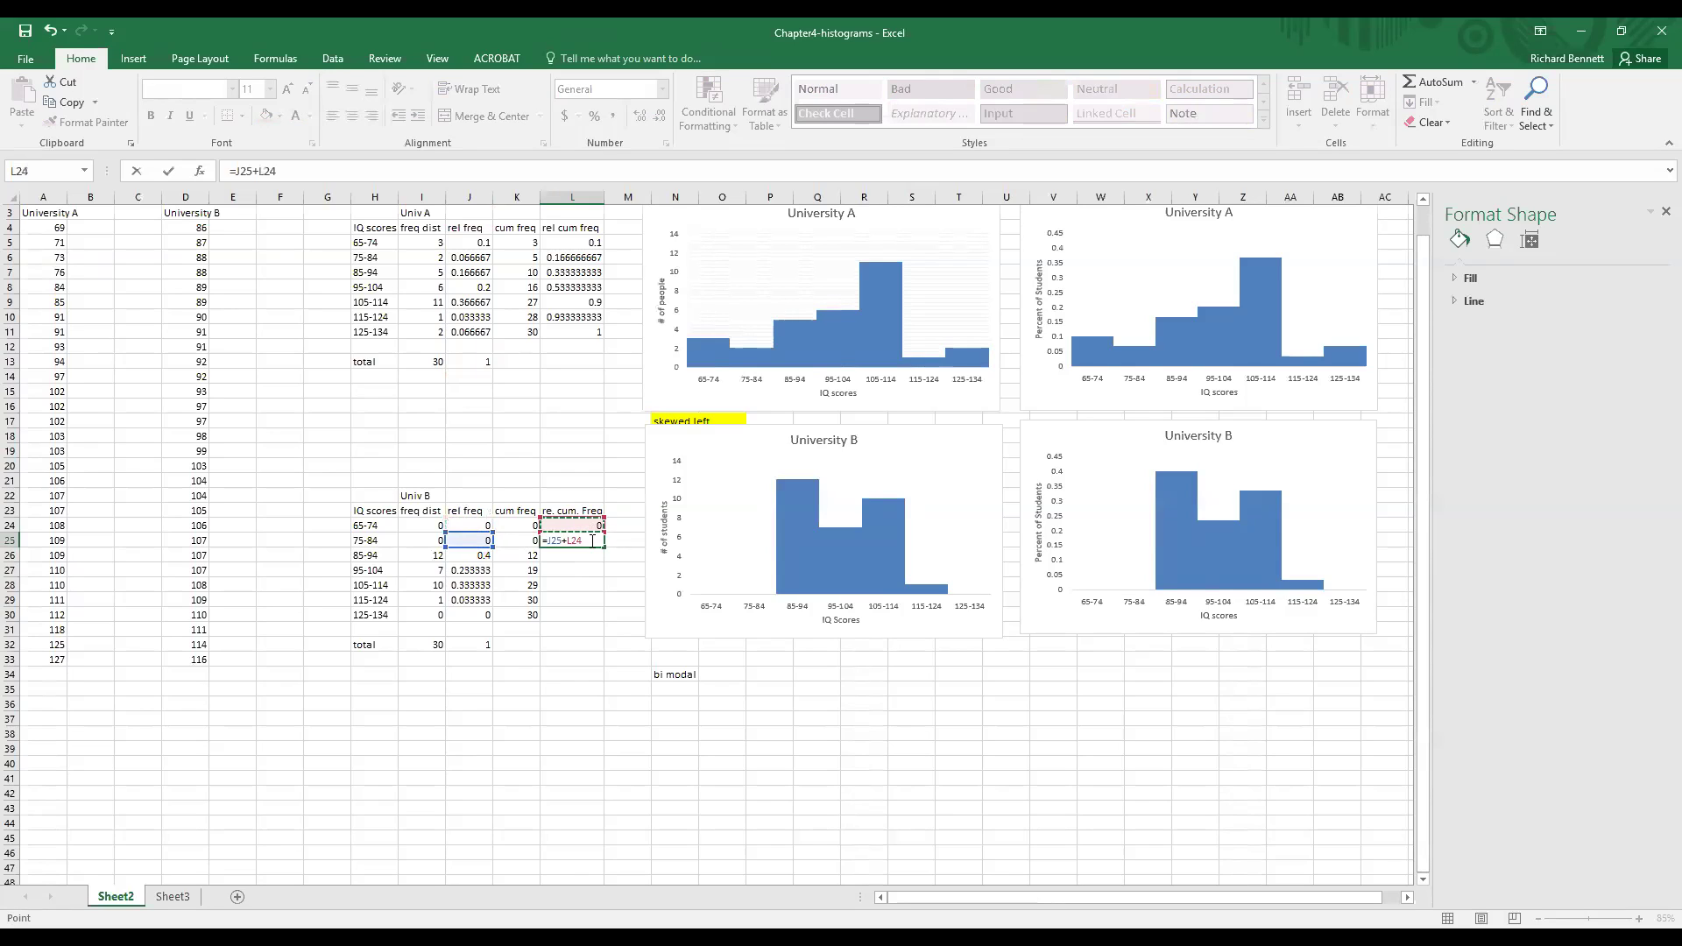
pyautogui.press('Return')
# Fill the corrected relative cumulative frequency formula from L25 down through L30
pyautogui.click(598, 543)
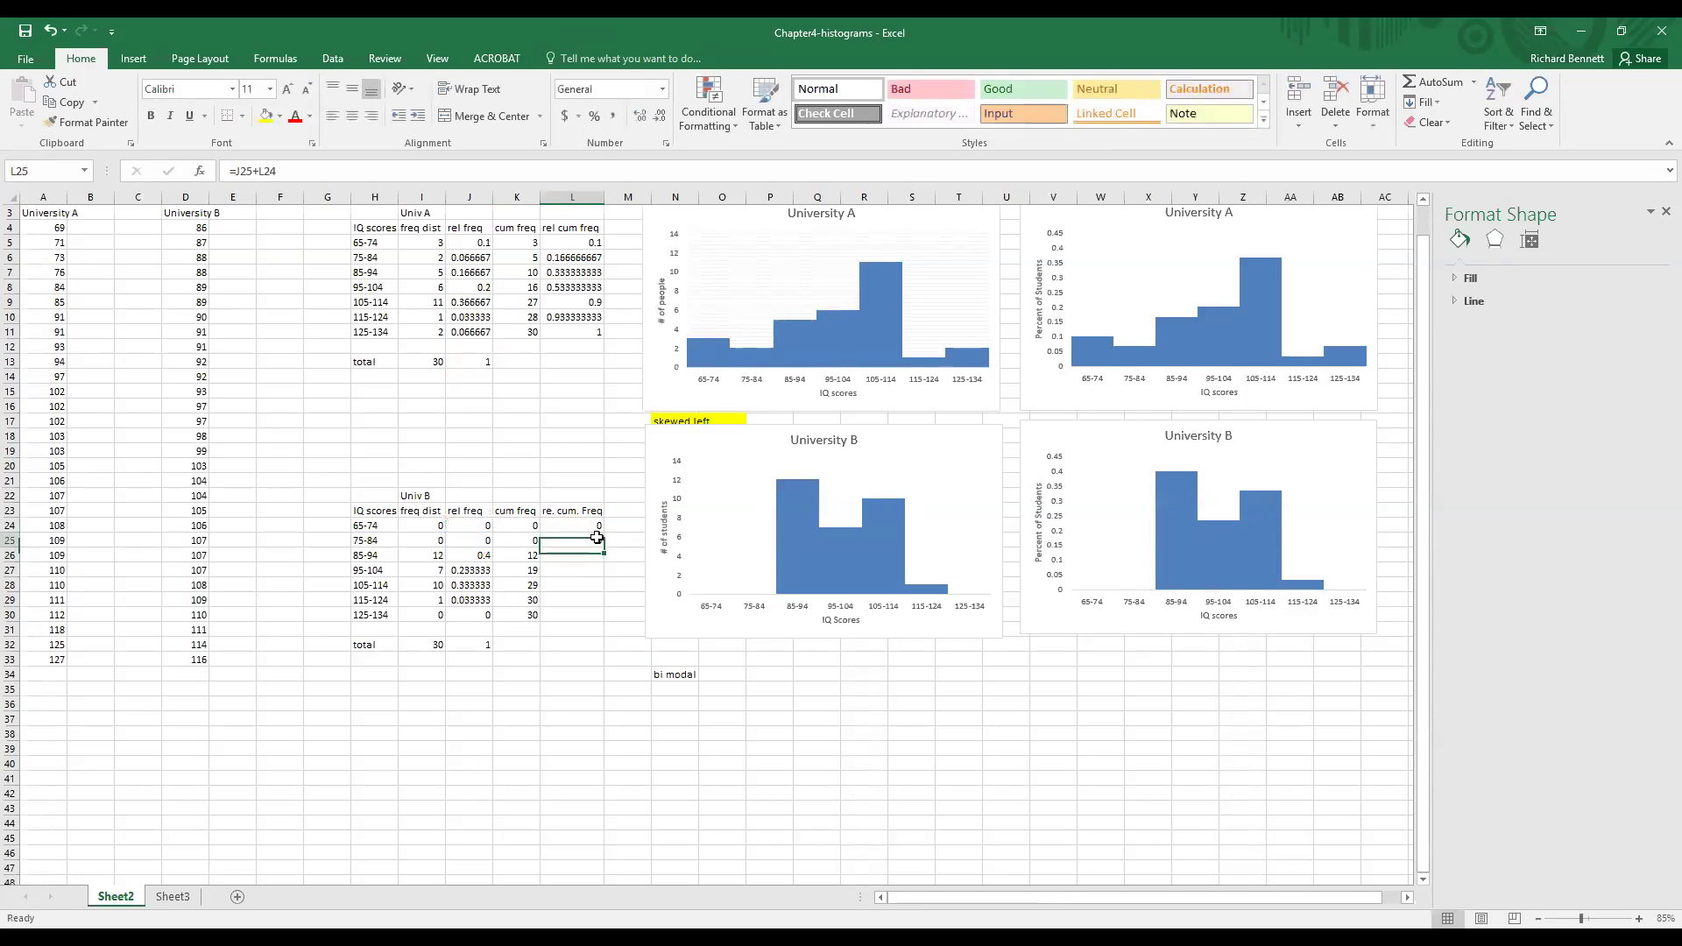
pyautogui.moveTo(604, 548); pyautogui.dragTo(595, 617)
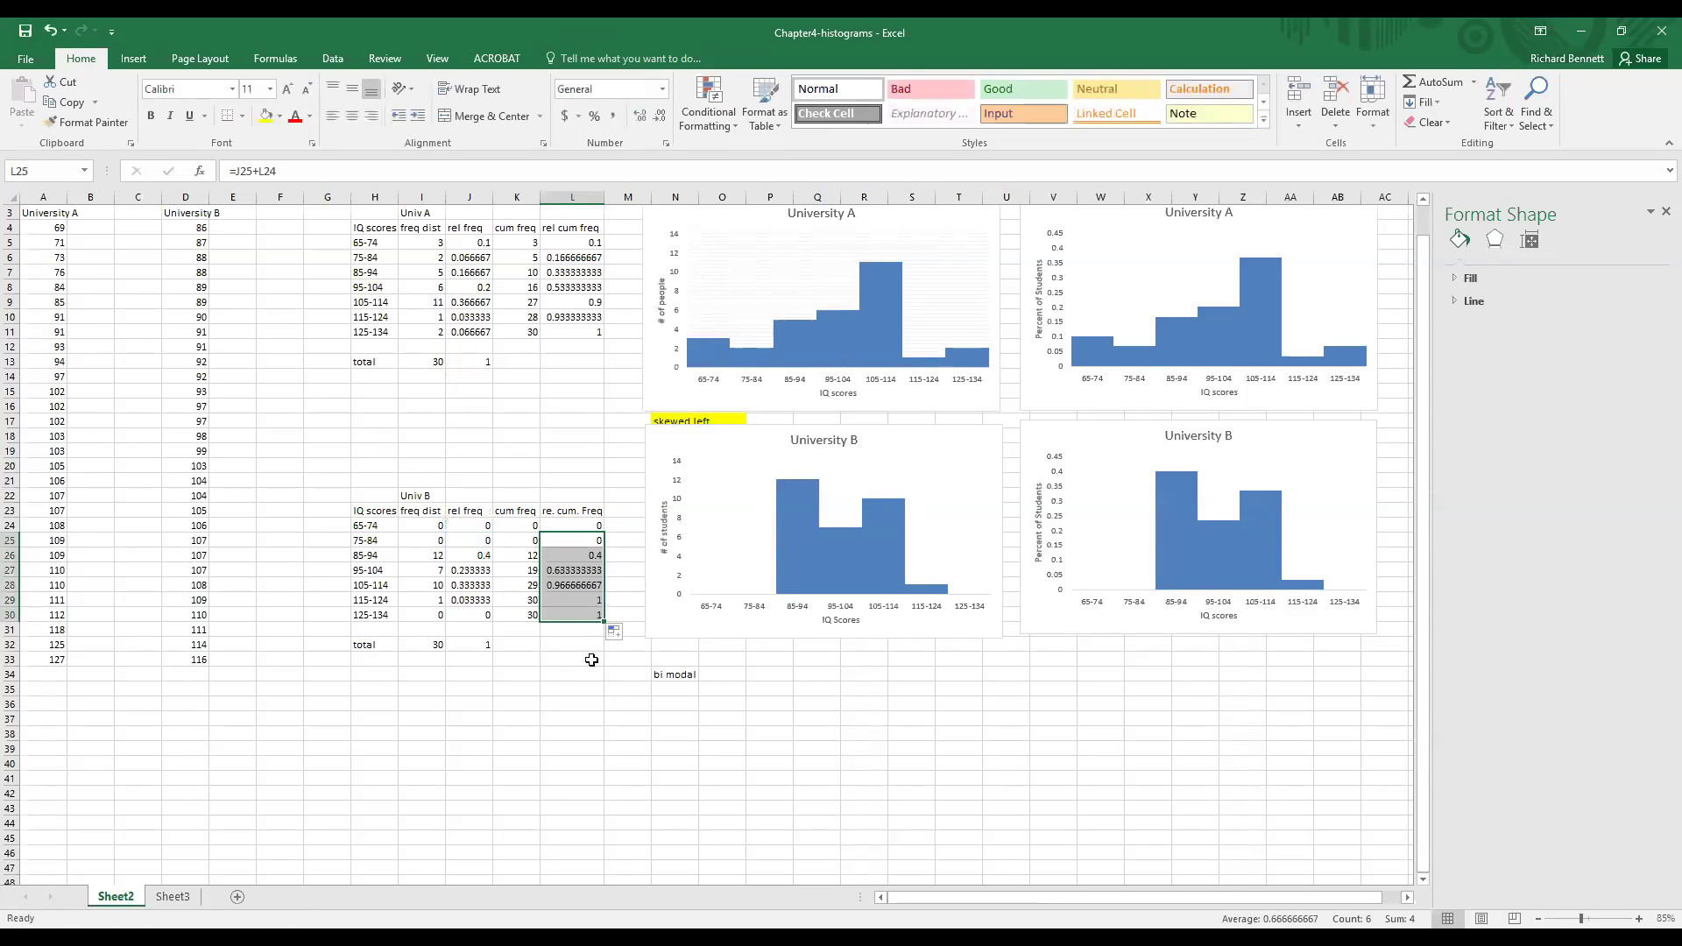
pyautogui.click(591, 660)
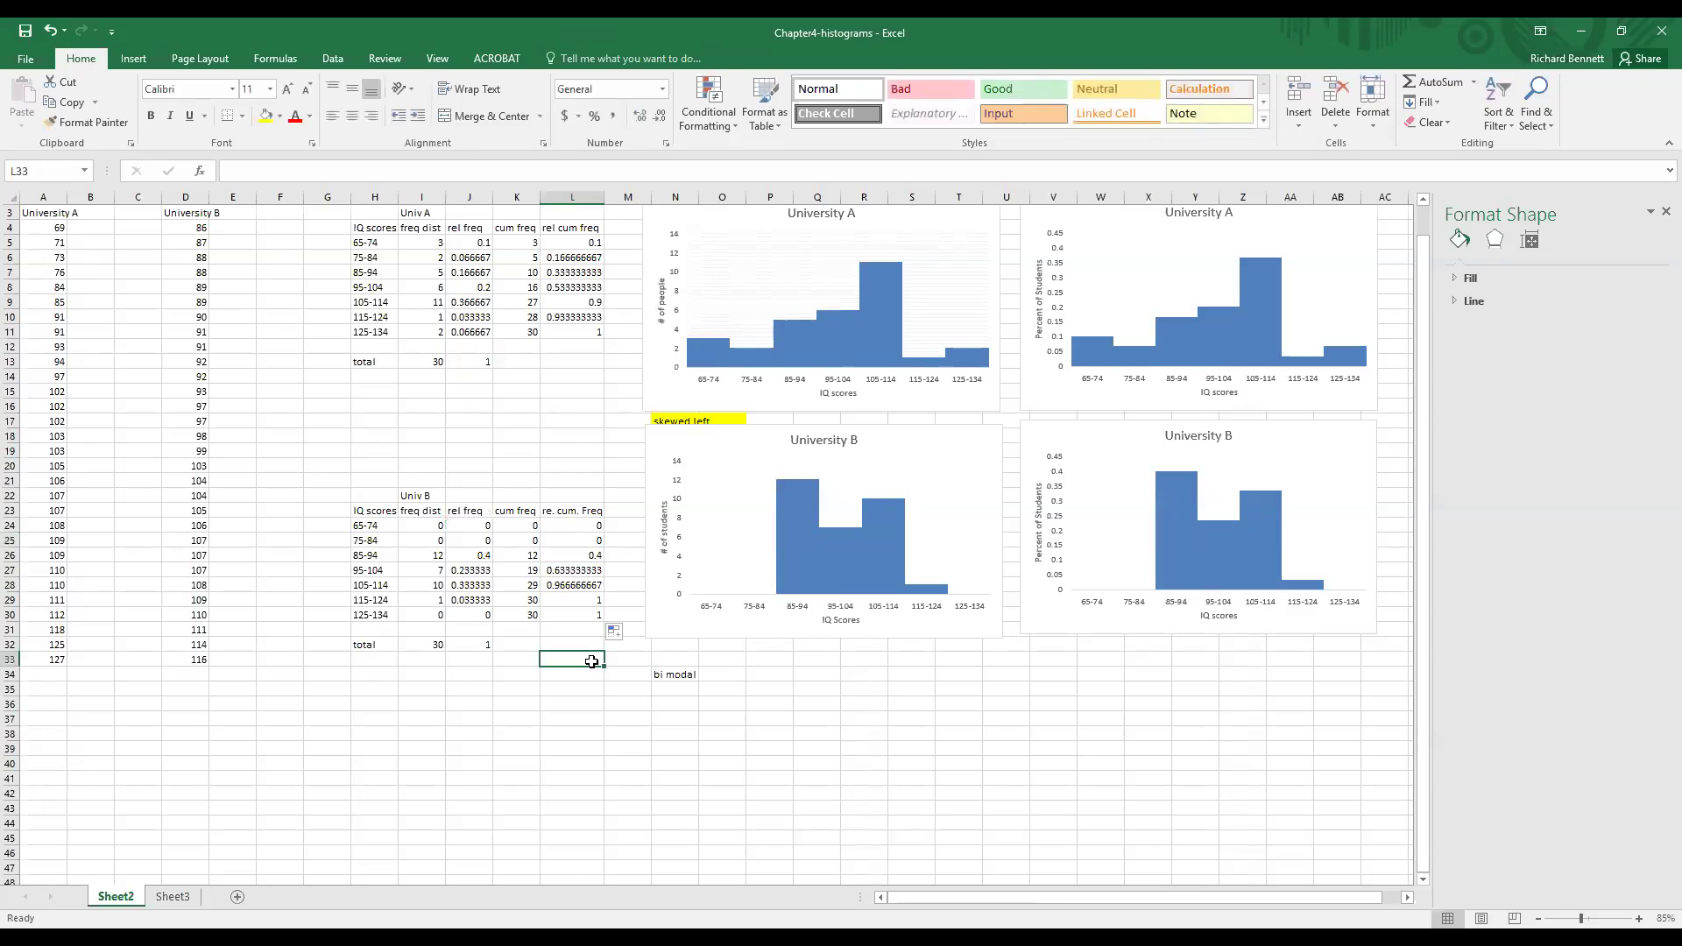
pyautogui.click(443, 512)
pyautogui.click(460, 512)
pyautogui.click(507, 512)
pyautogui.click(556, 513)
pyautogui.click(420, 539)
pyautogui.click(804, 513)
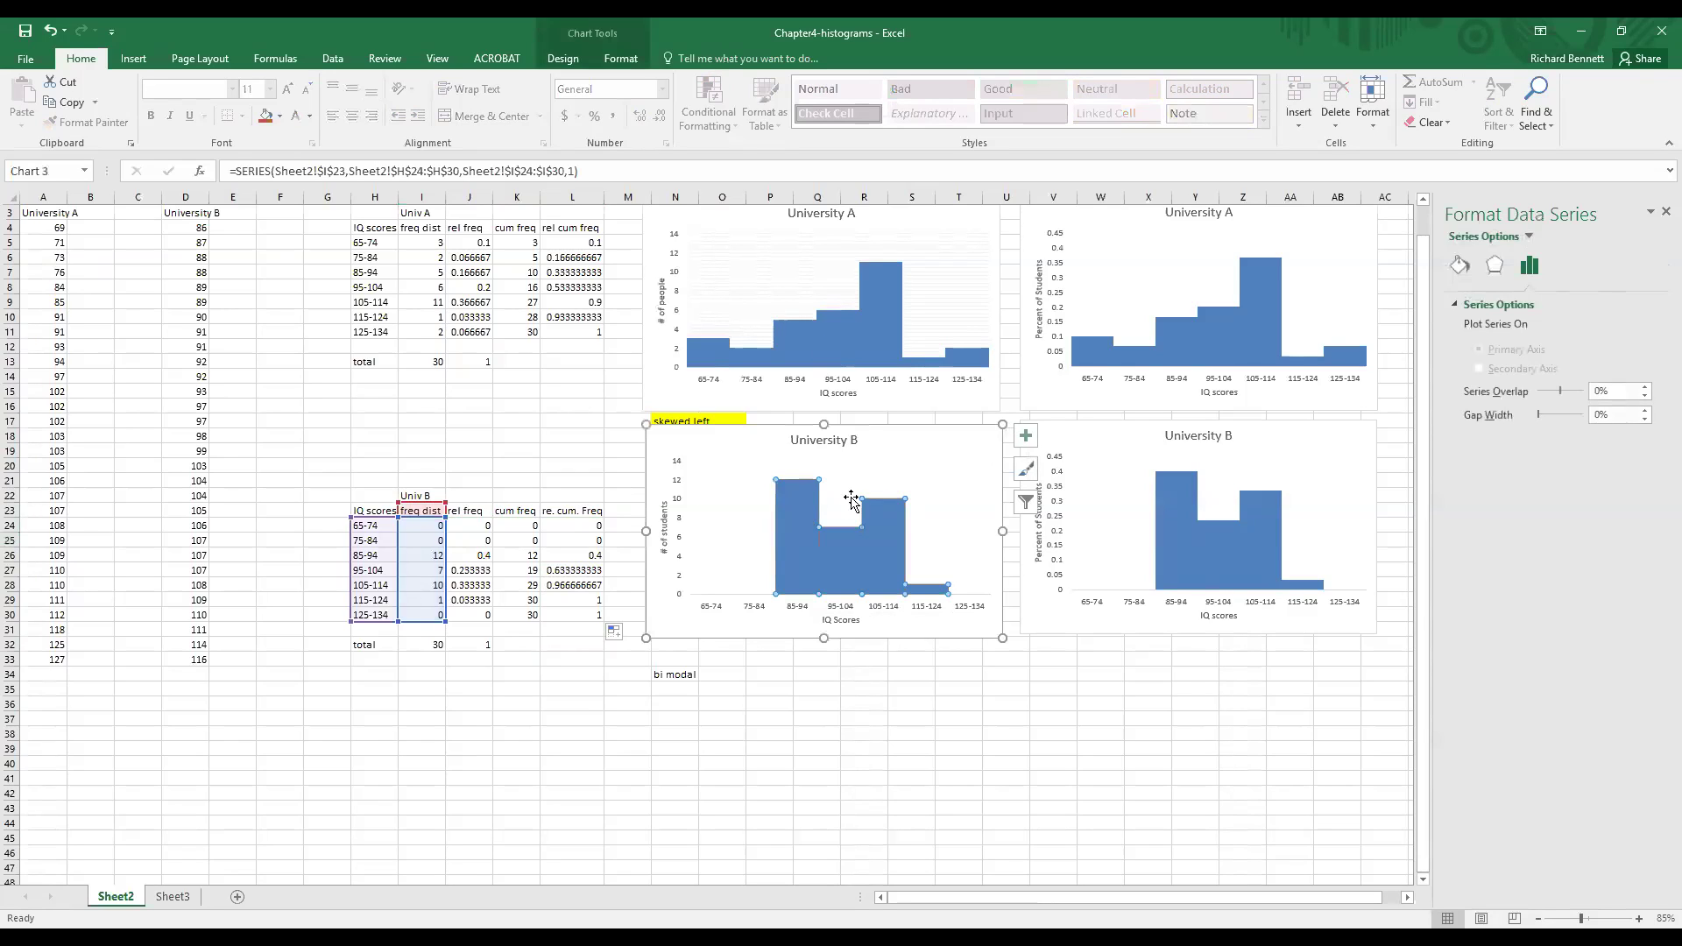
# Enter the header "groups" in H38 below the Univ B table
pyautogui.click(390, 737)
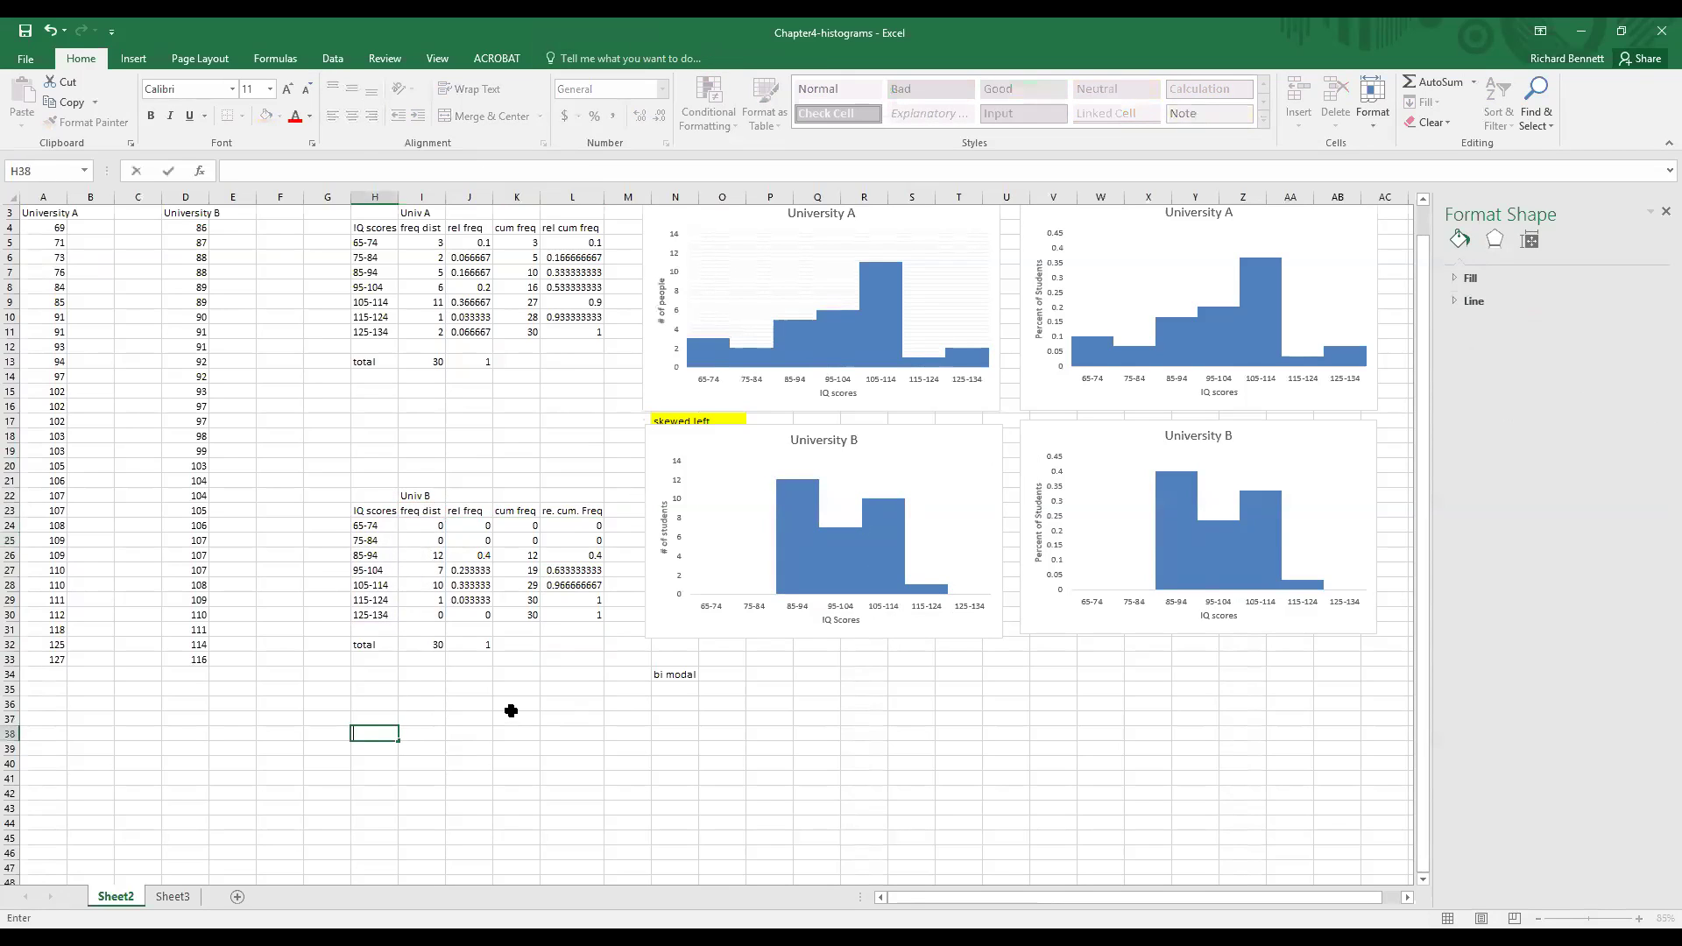
pyautogui.write('gruop')
pyautogui.press('BackSpace')
pyautogui.press('BackSpace')
pyautogui.press('BackSpace')
pyautogui.write('oups ')
pyautogui.write('1-')
pyautogui.press('BackSpace')
pyautogui.press('BackSpace')
pyautogui.press('Return')
# Try entering the group ranges 1-10 in H39 and 11-20 in H40 without marking them as text
pyautogui.write('1-10')
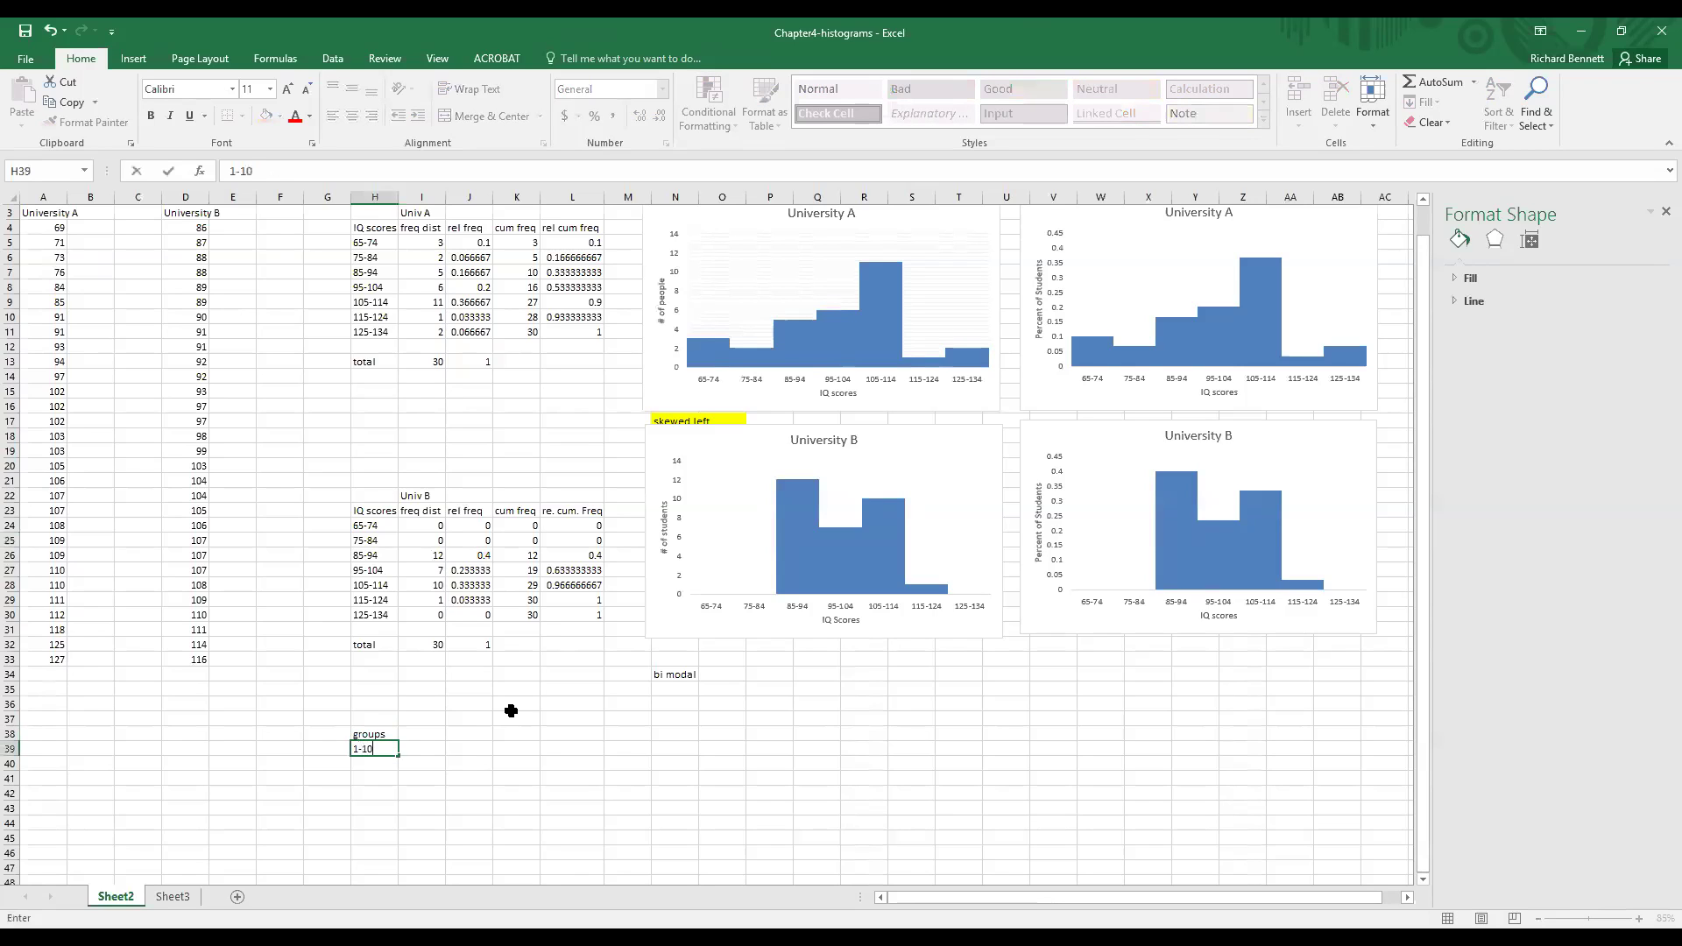
pyautogui.press('Return')
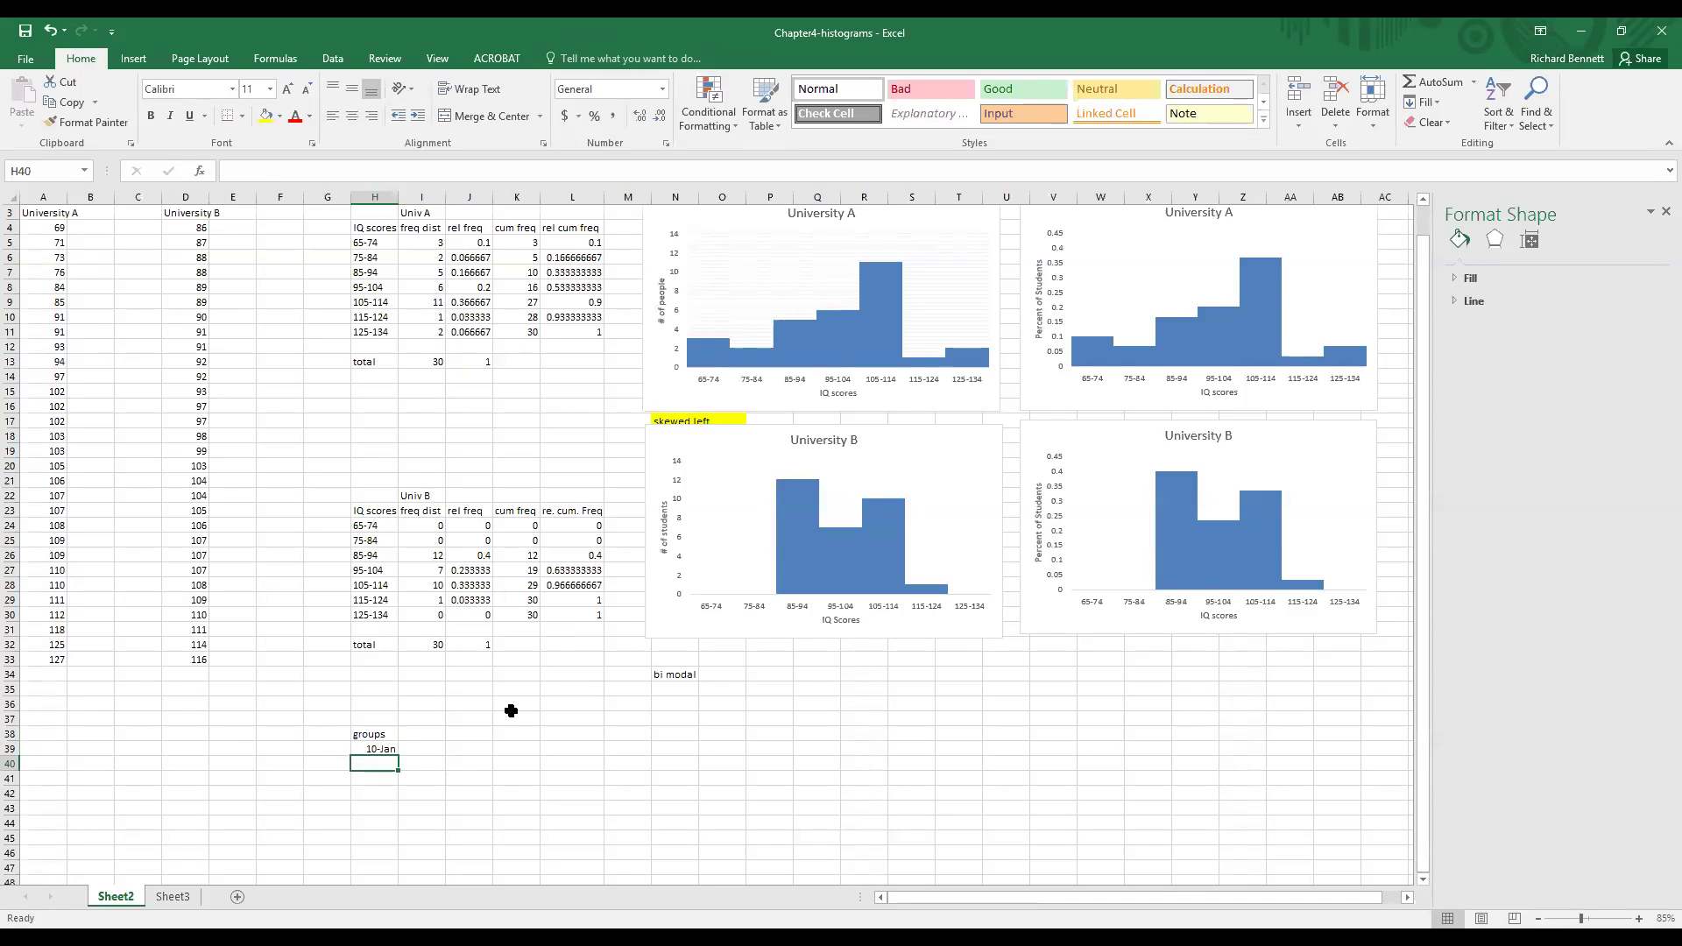
pyautogui.press('Up')
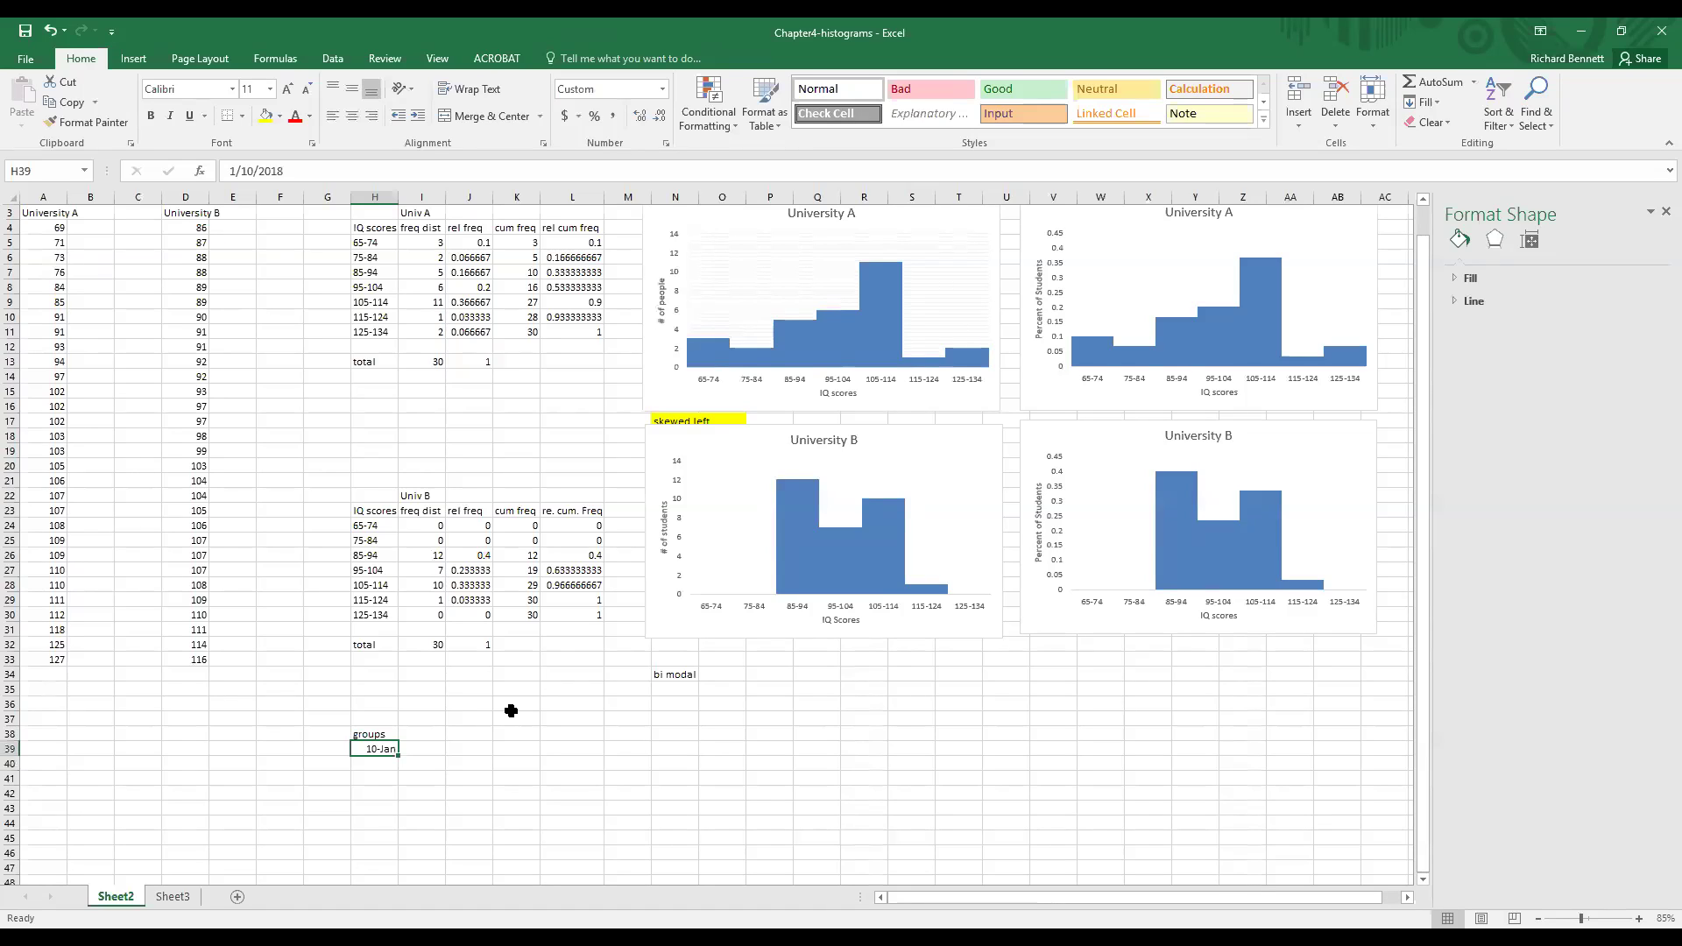
pyautogui.press('Down')
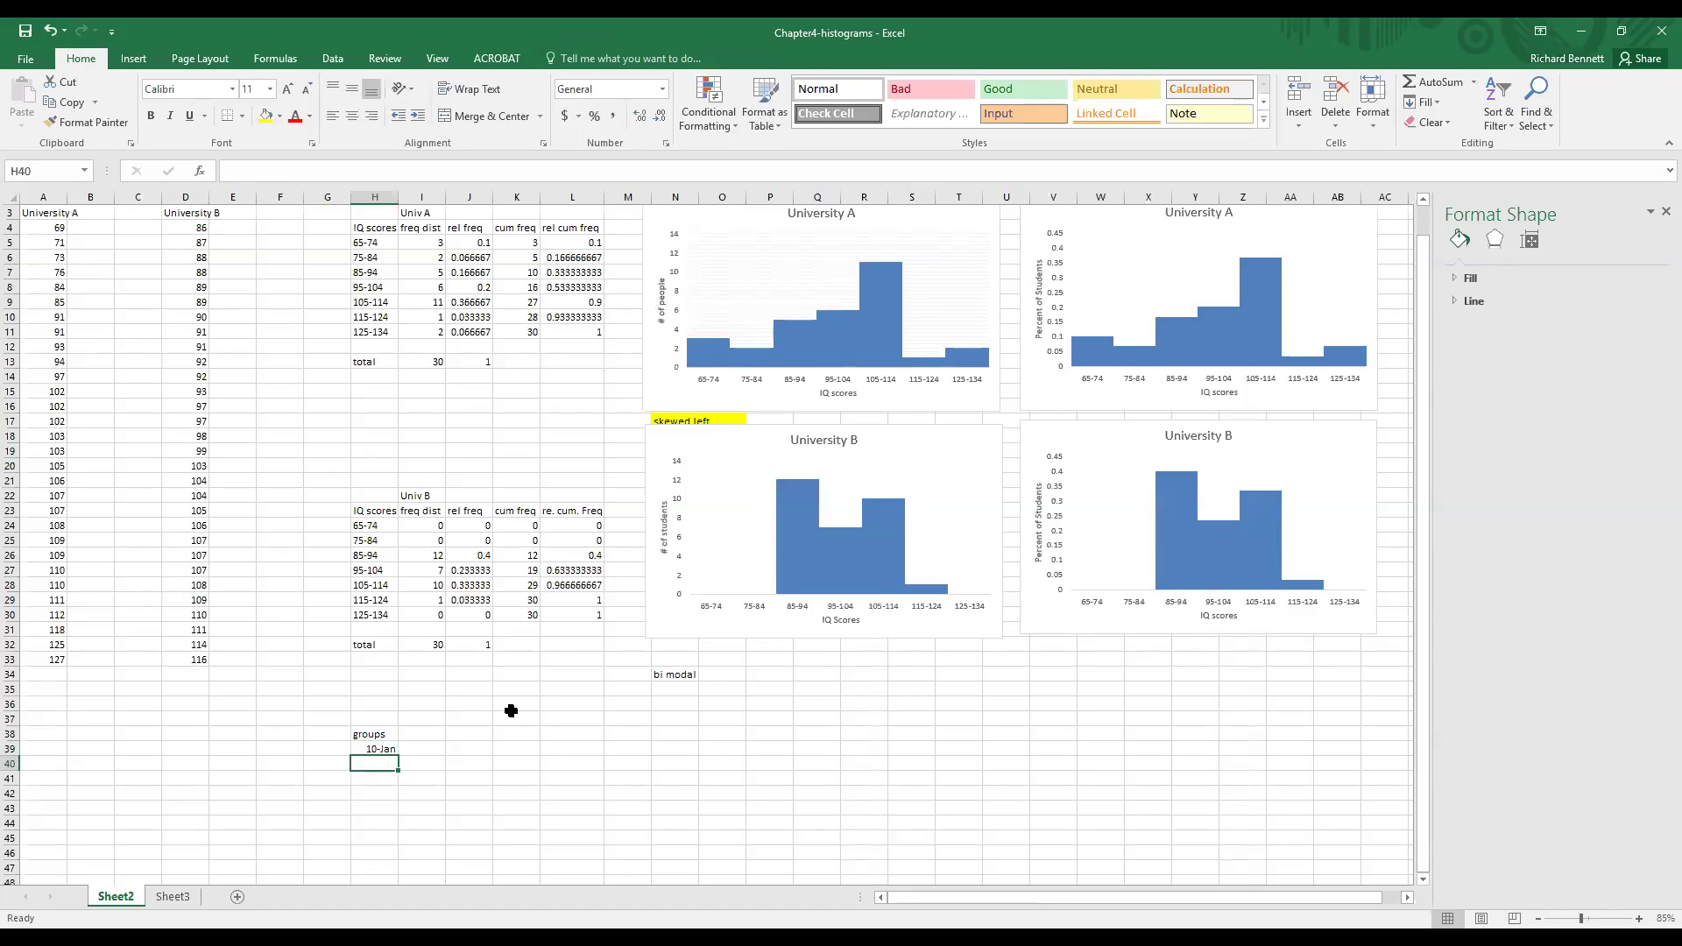
pyautogui.write('11-20')
pyautogui.press('Return')
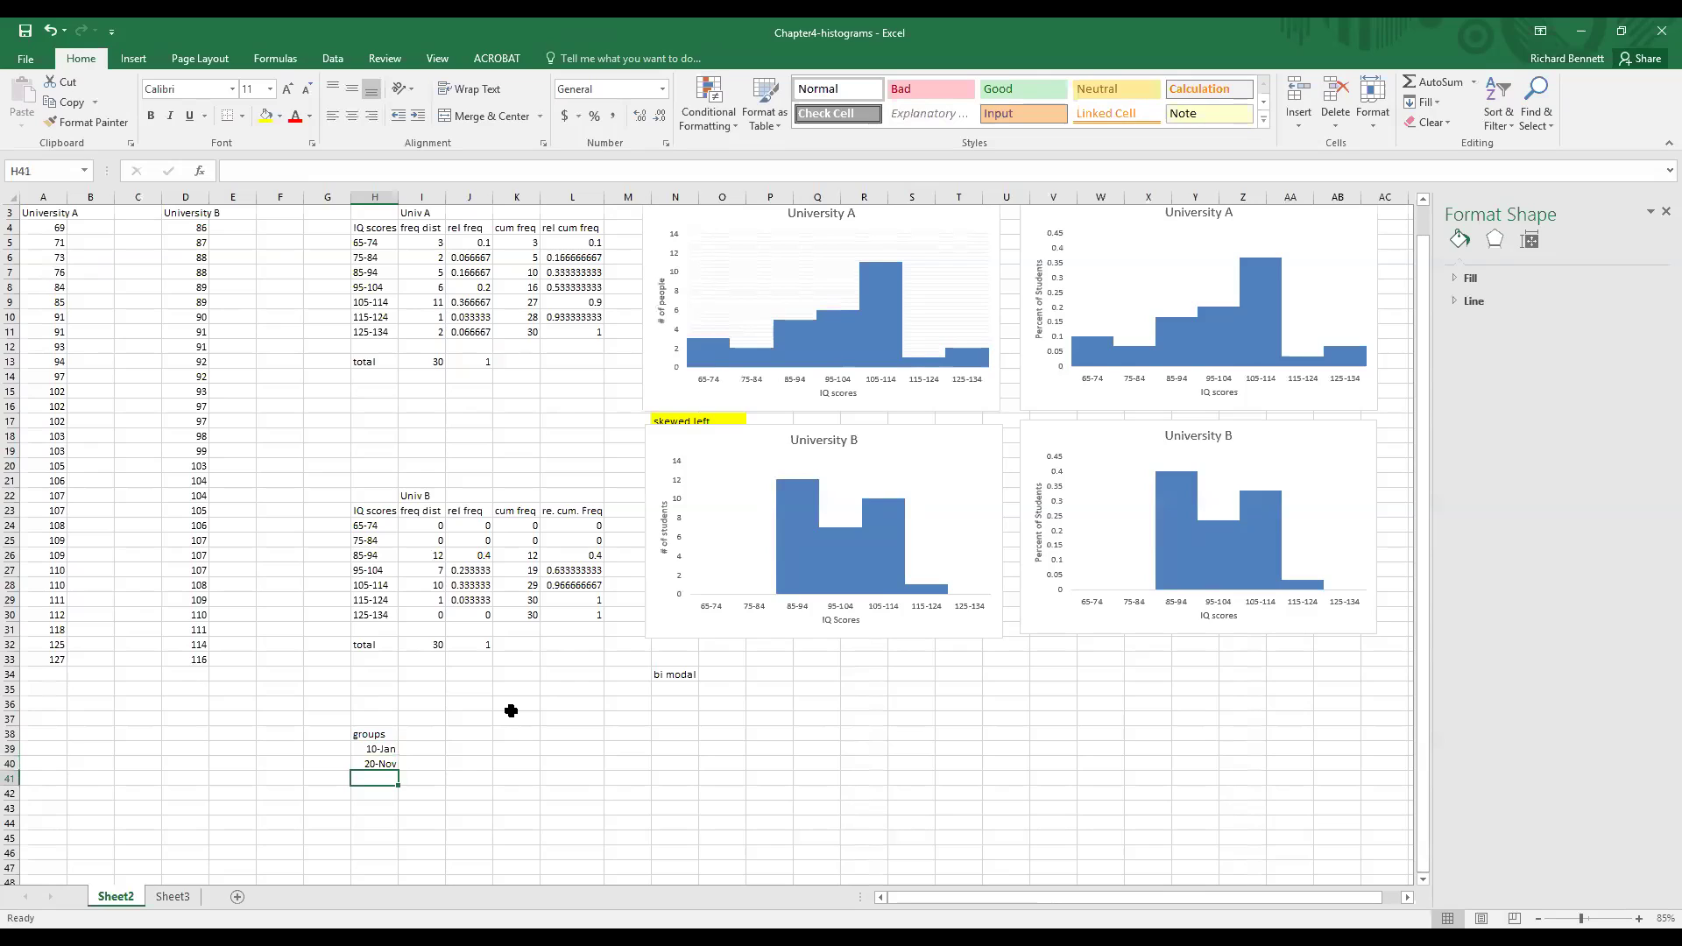
pyautogui.press('Up')
pyautogui.press('Up')
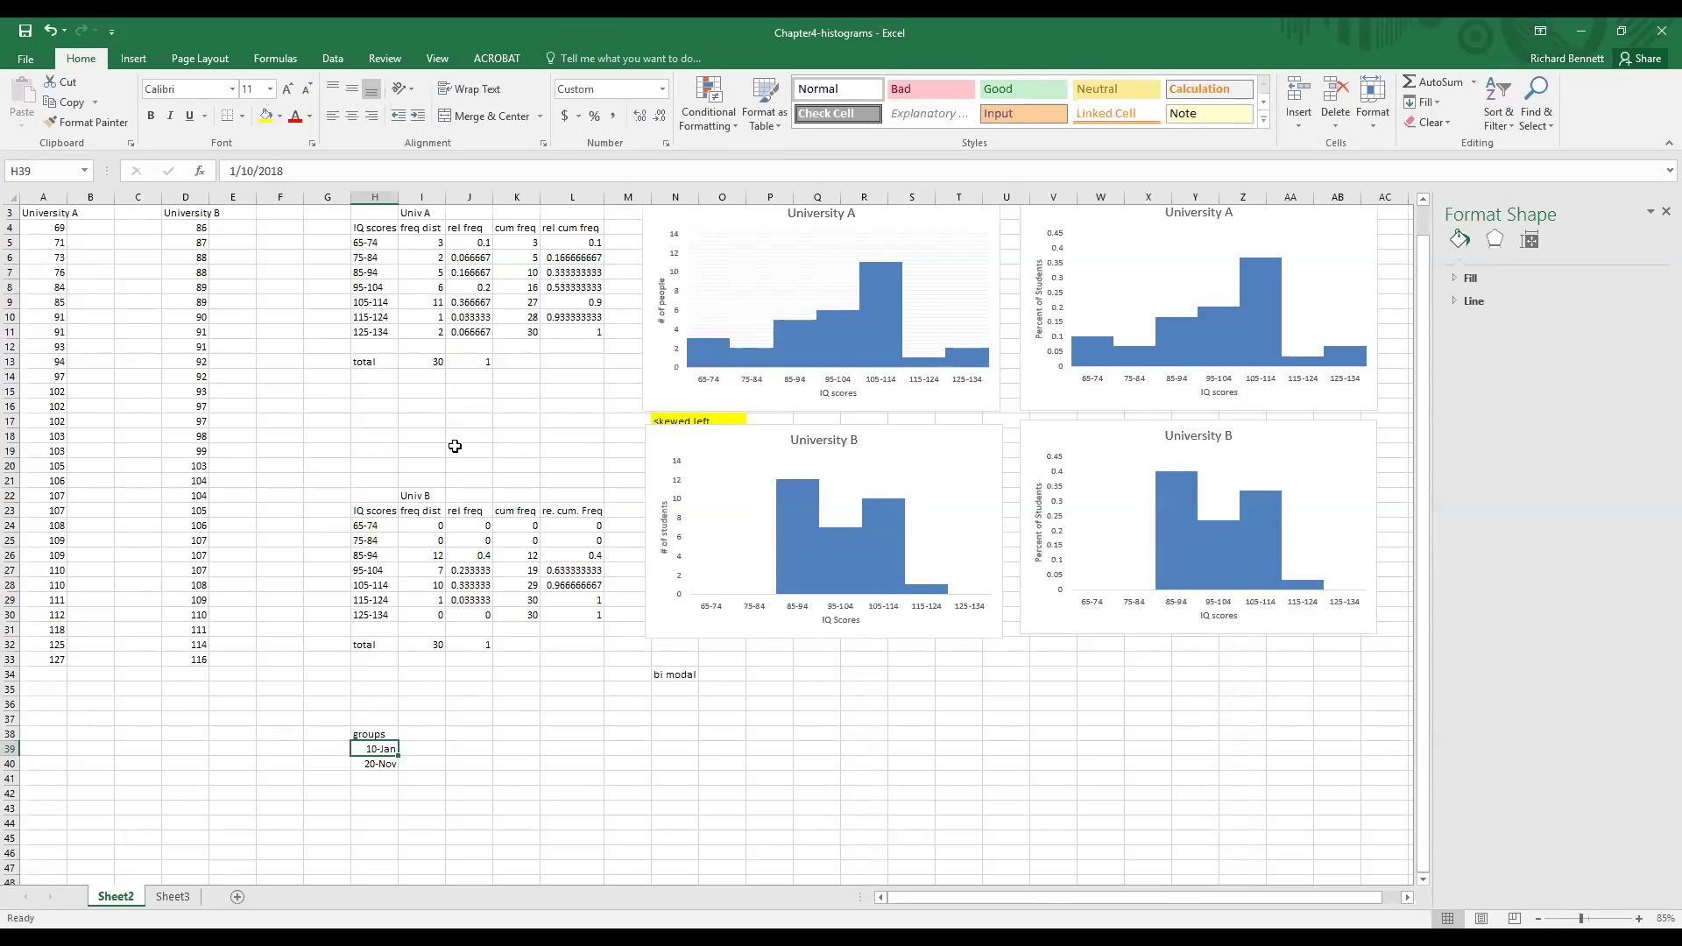
pyautogui.click(373, 533)
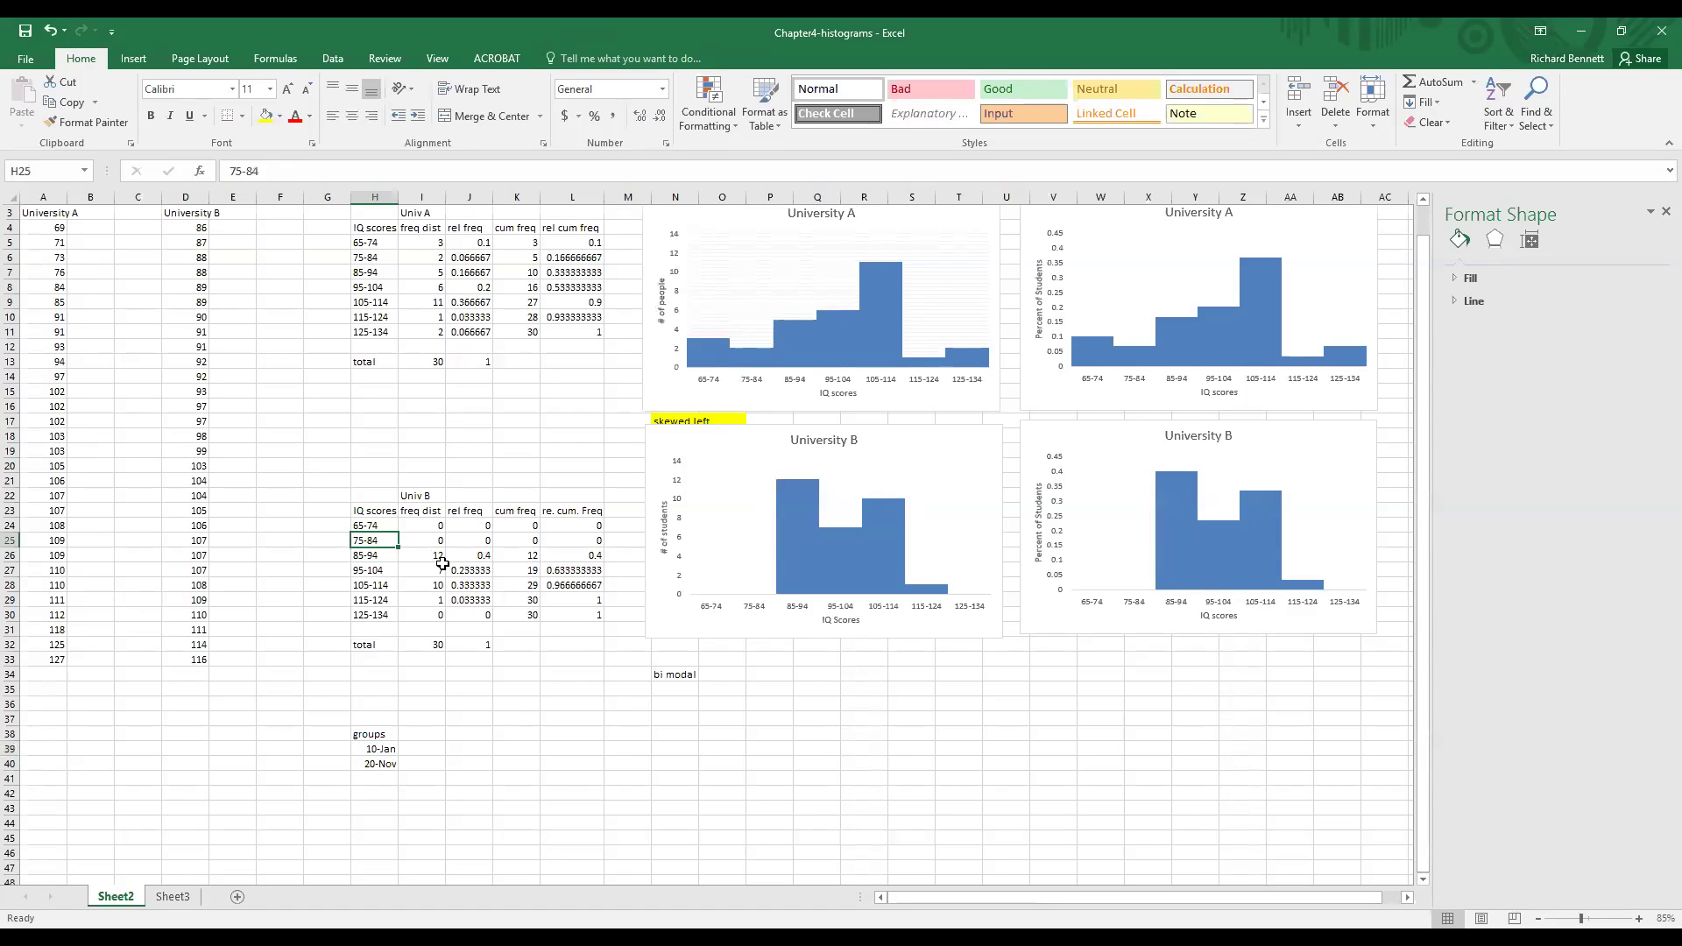
# Re-enter the group ranges as text with a leading apostrophe: '1-10 in H39 and '11-20 in H40
pyautogui.click(375, 750)
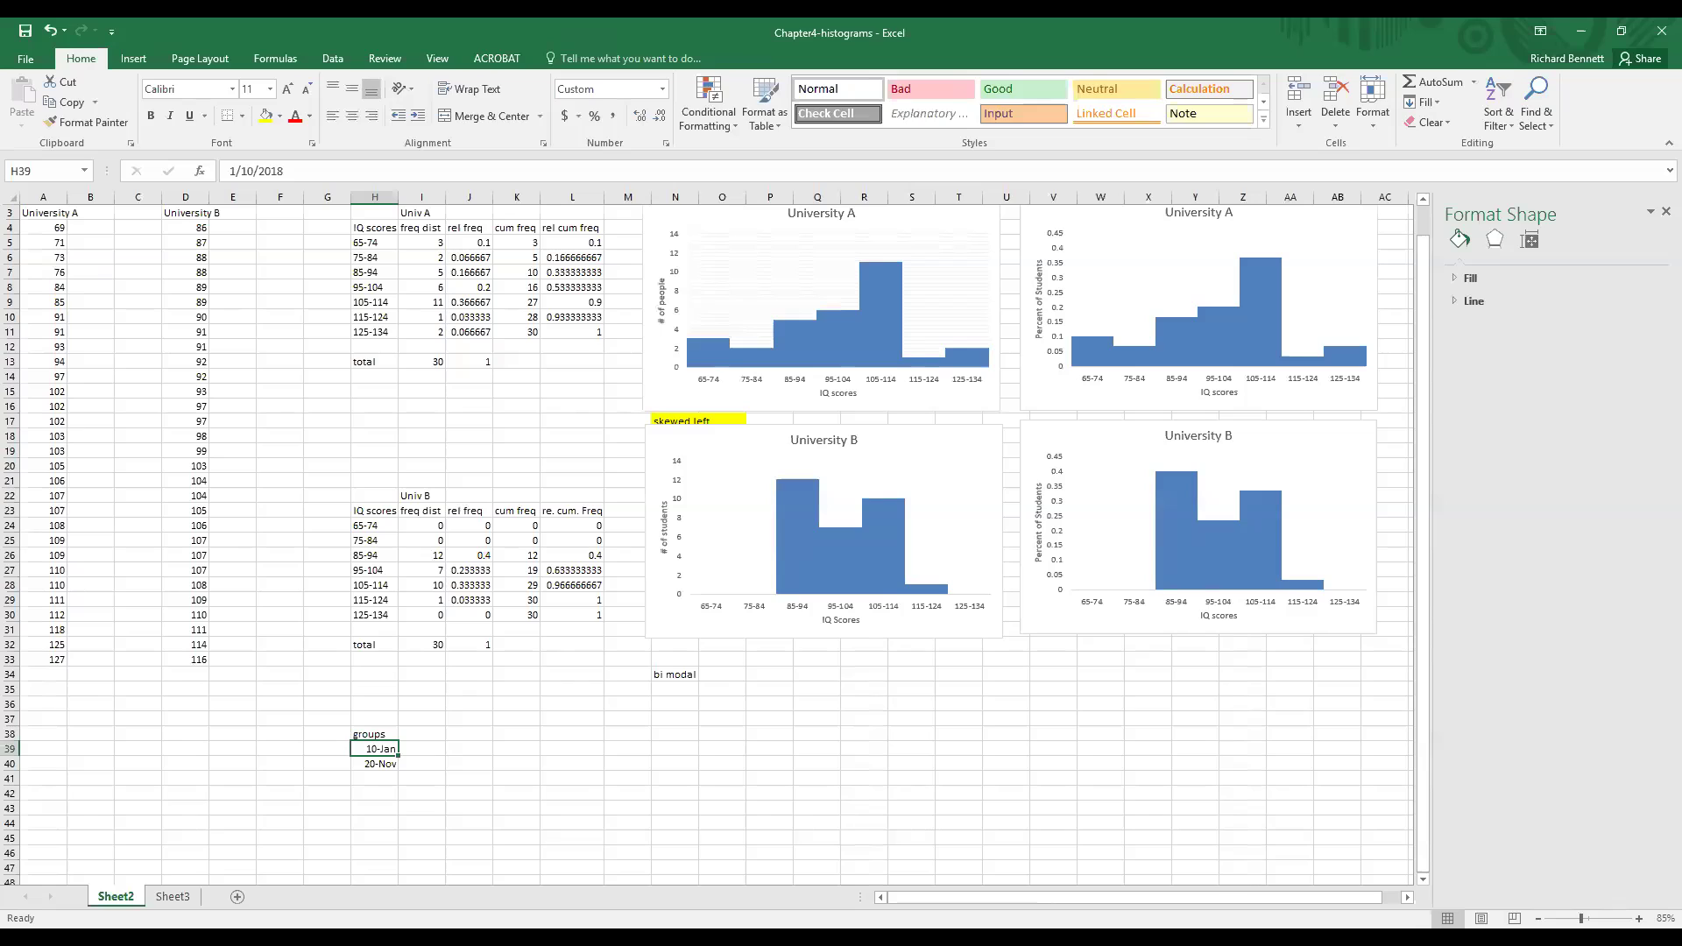
pyautogui.write("'1-10")
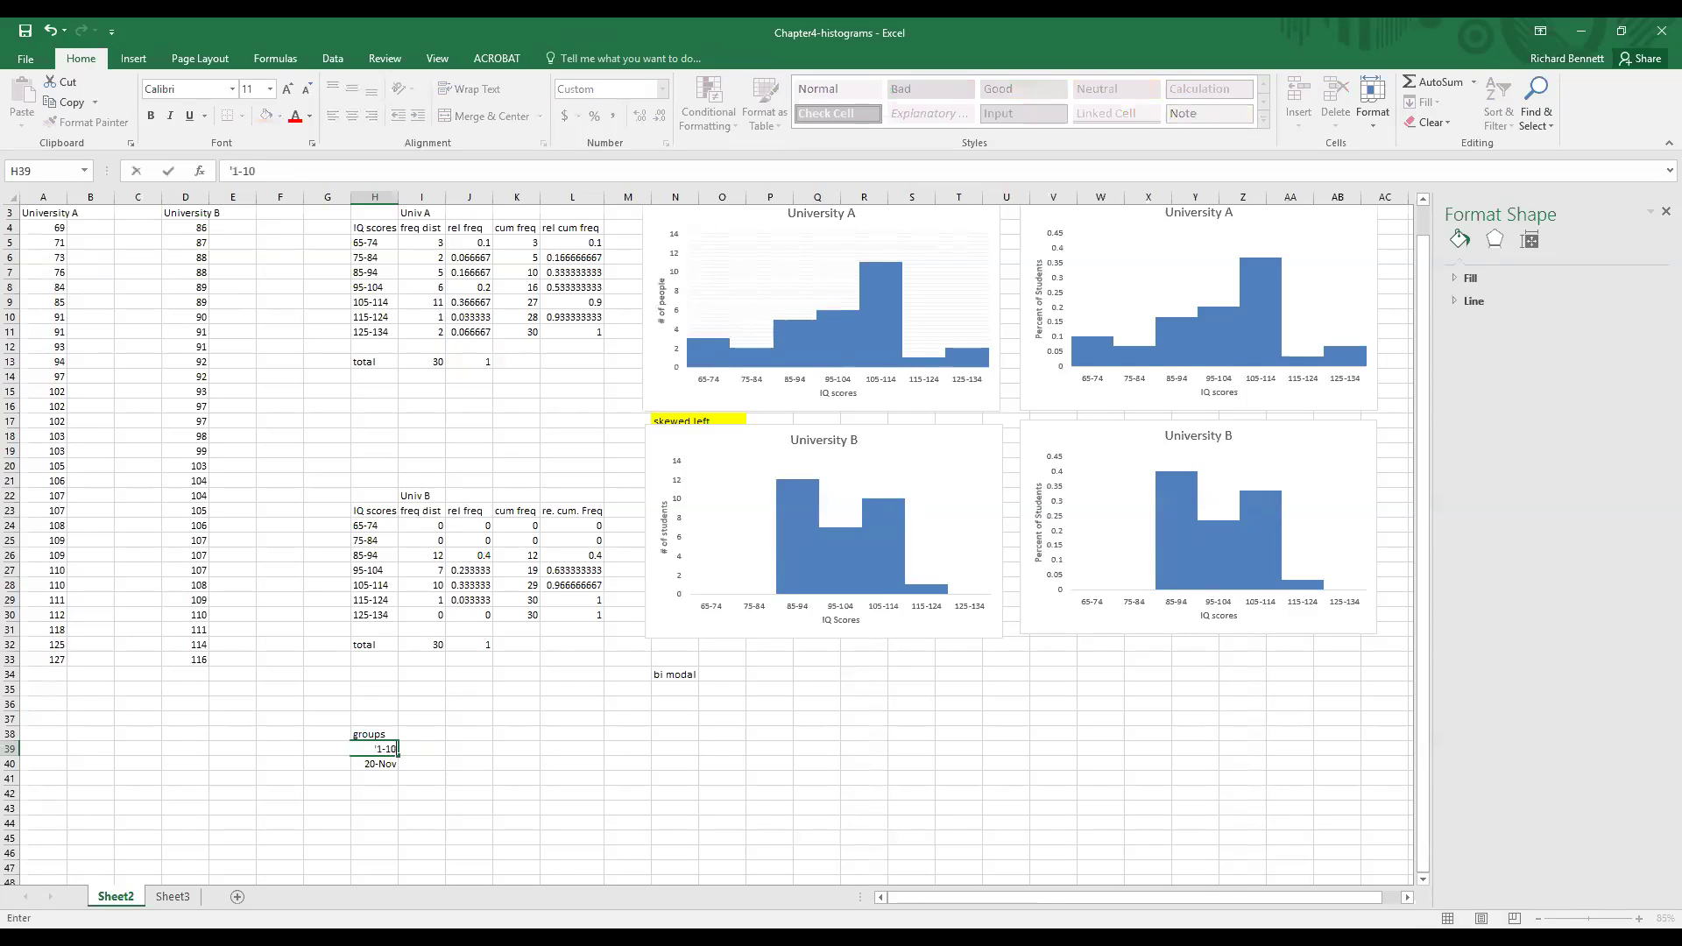
pyautogui.press('Return')
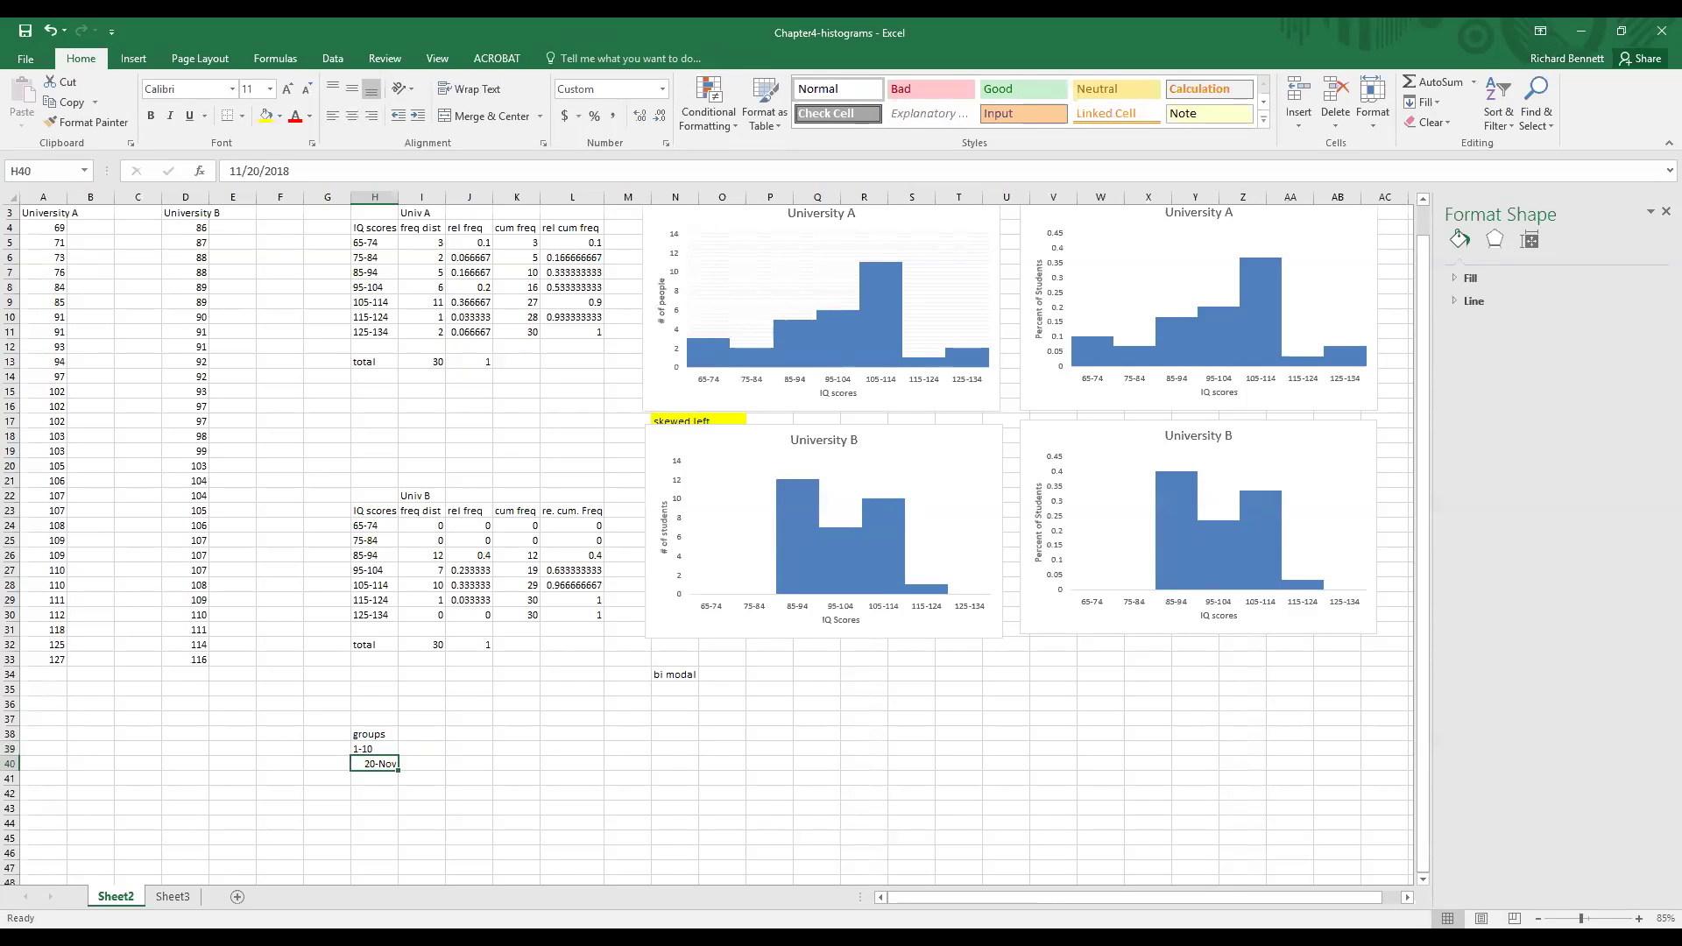
pyautogui.write("'2-20")
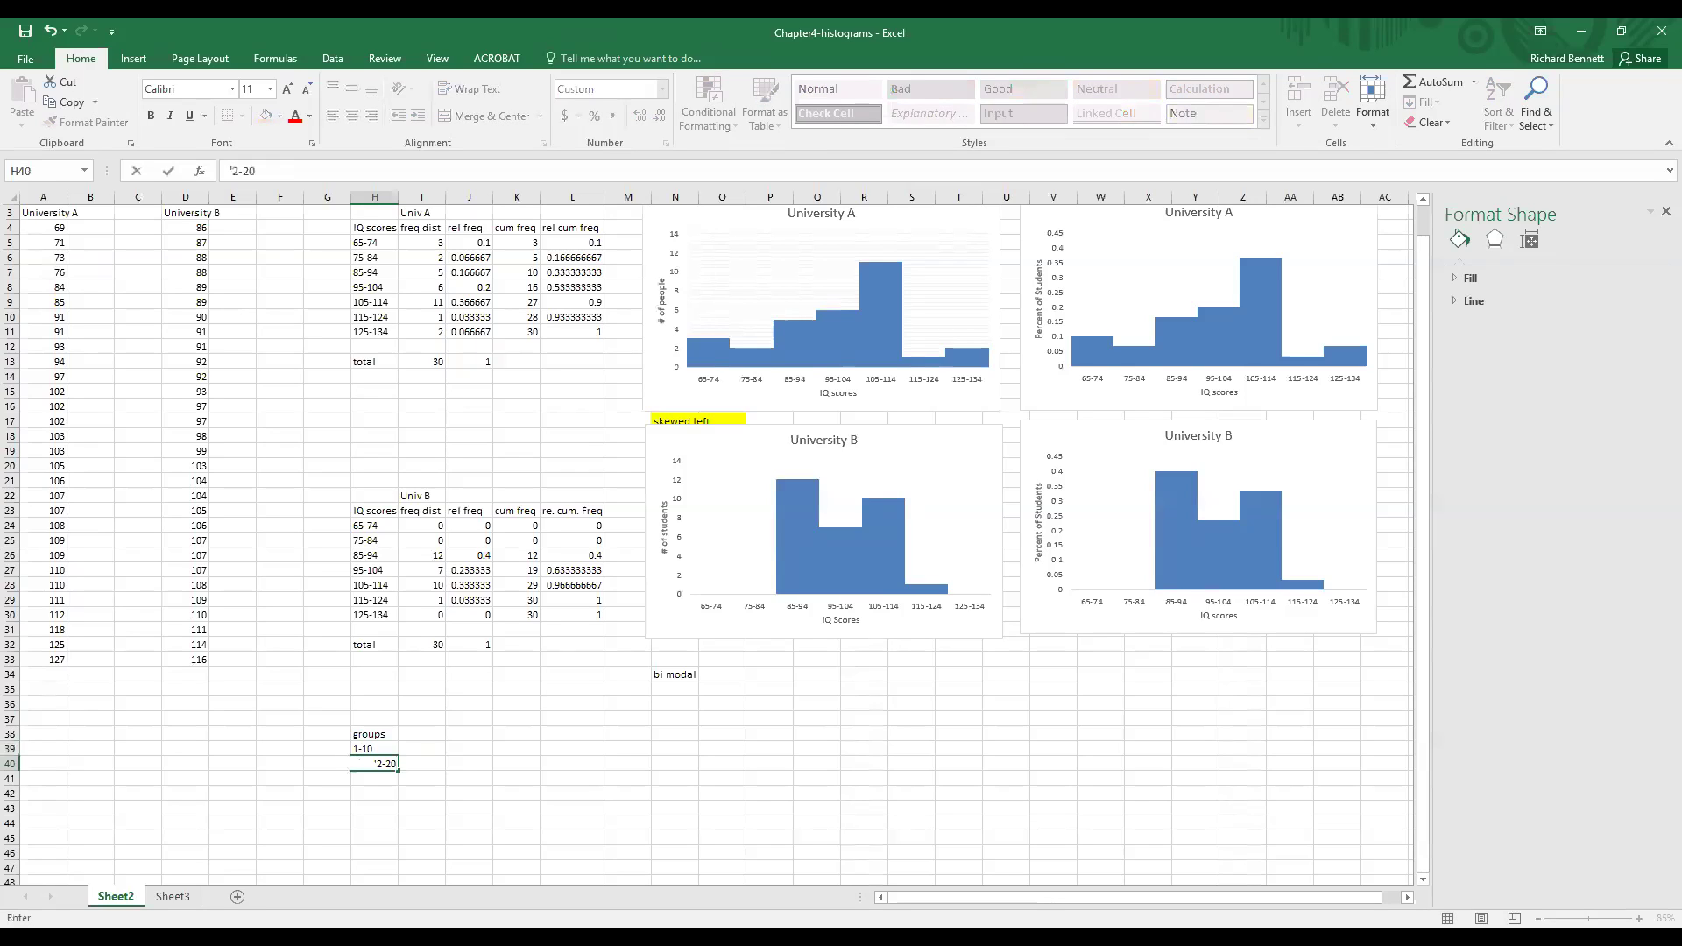
pyautogui.press('Return')
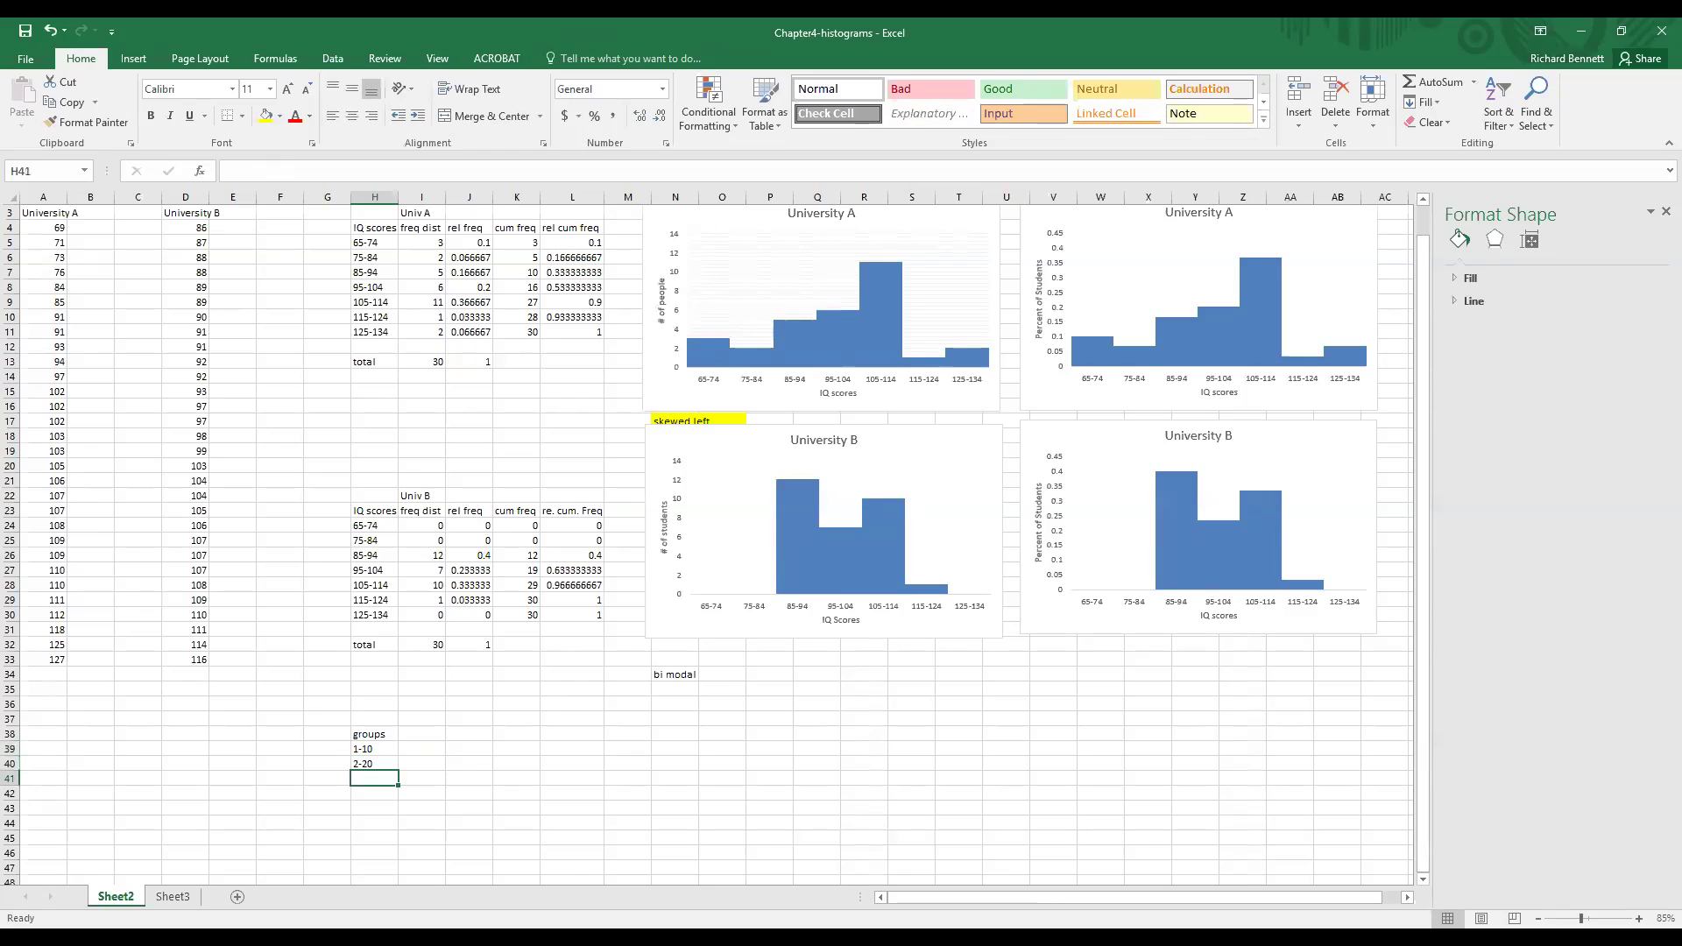
pyautogui.click(374, 763)
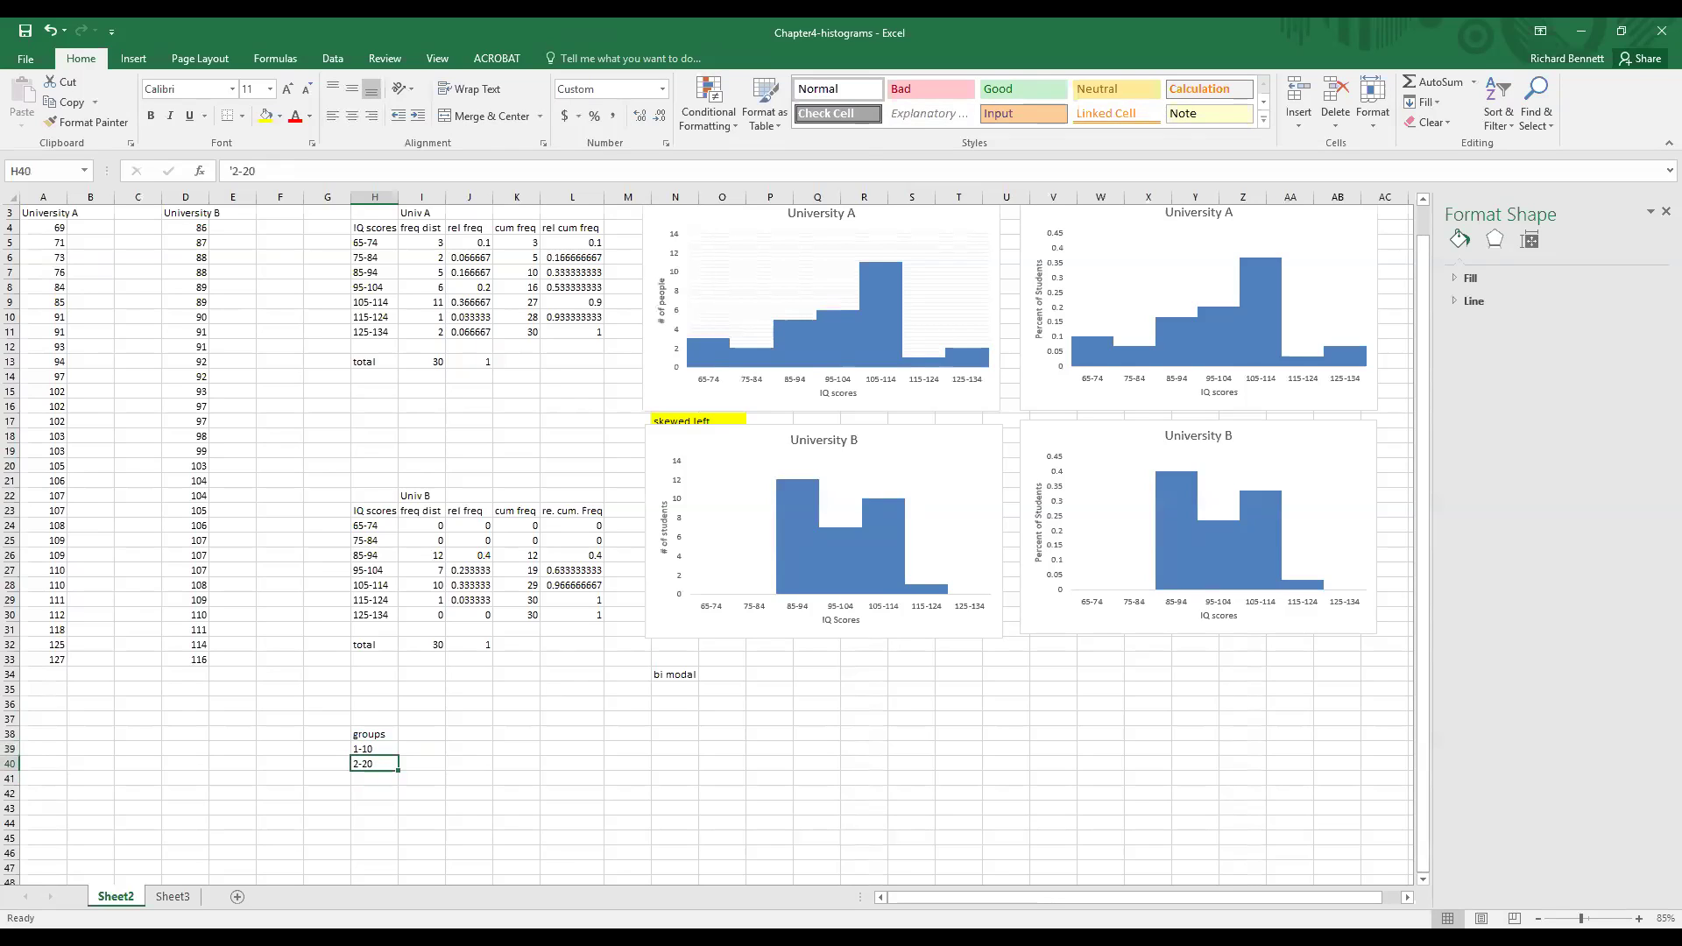
pyautogui.write("'11-20")
pyautogui.press('Return')
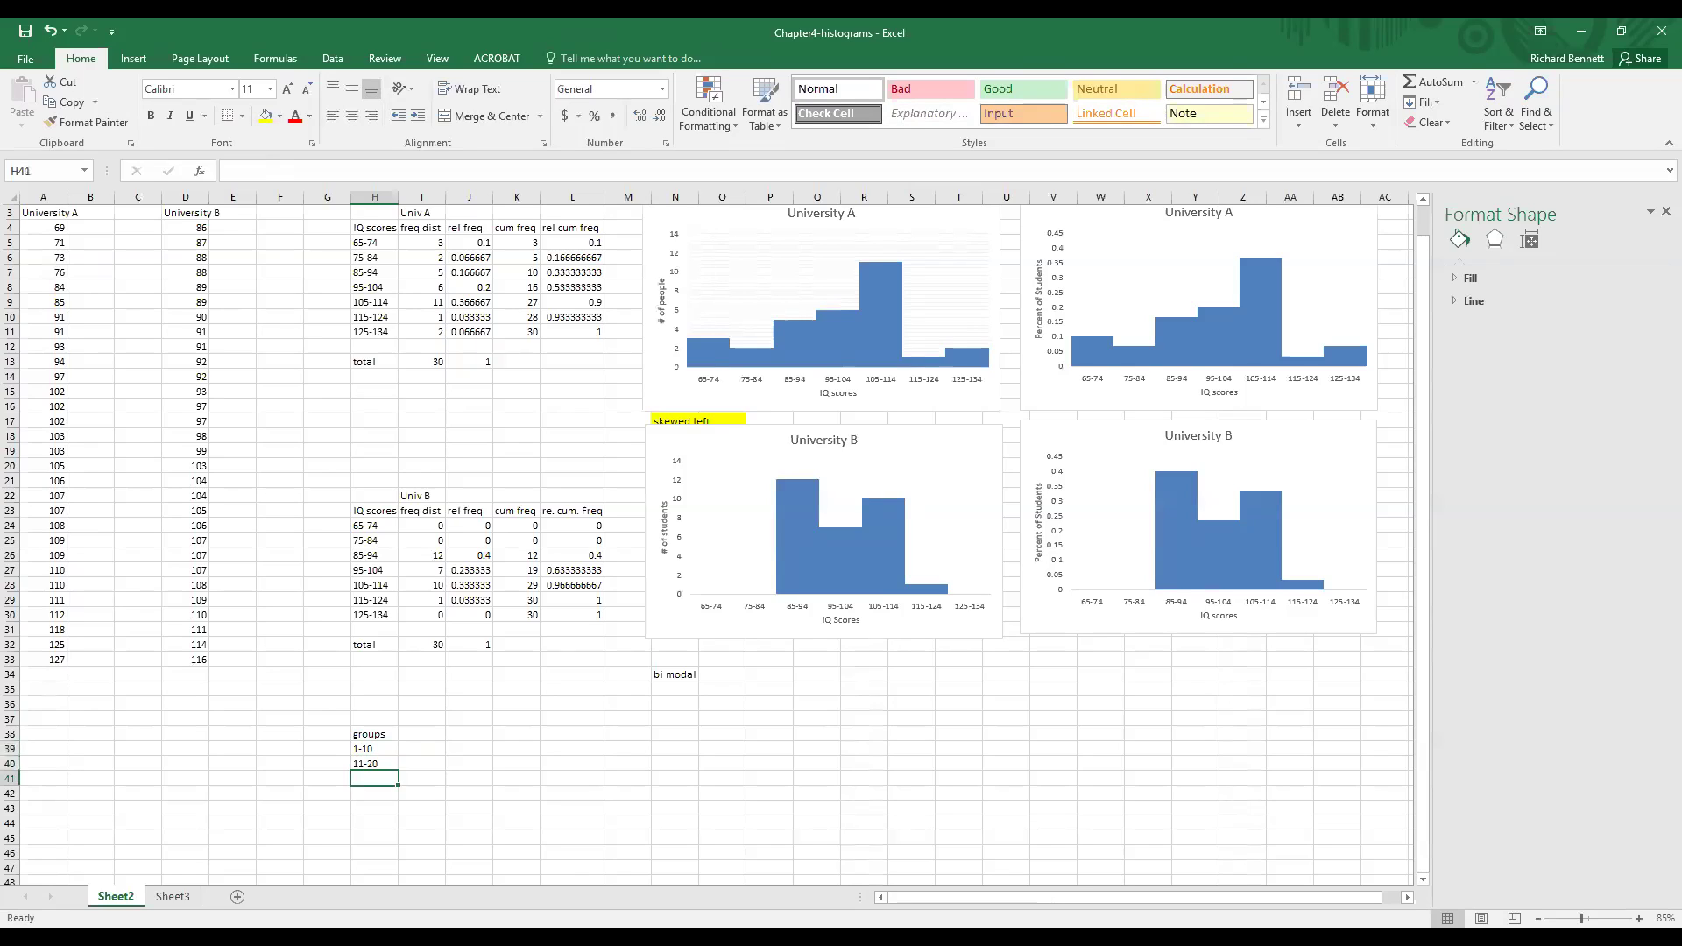
# Add the group range 21-30 in H41 under the "groups" header
pyautogui.write('21')
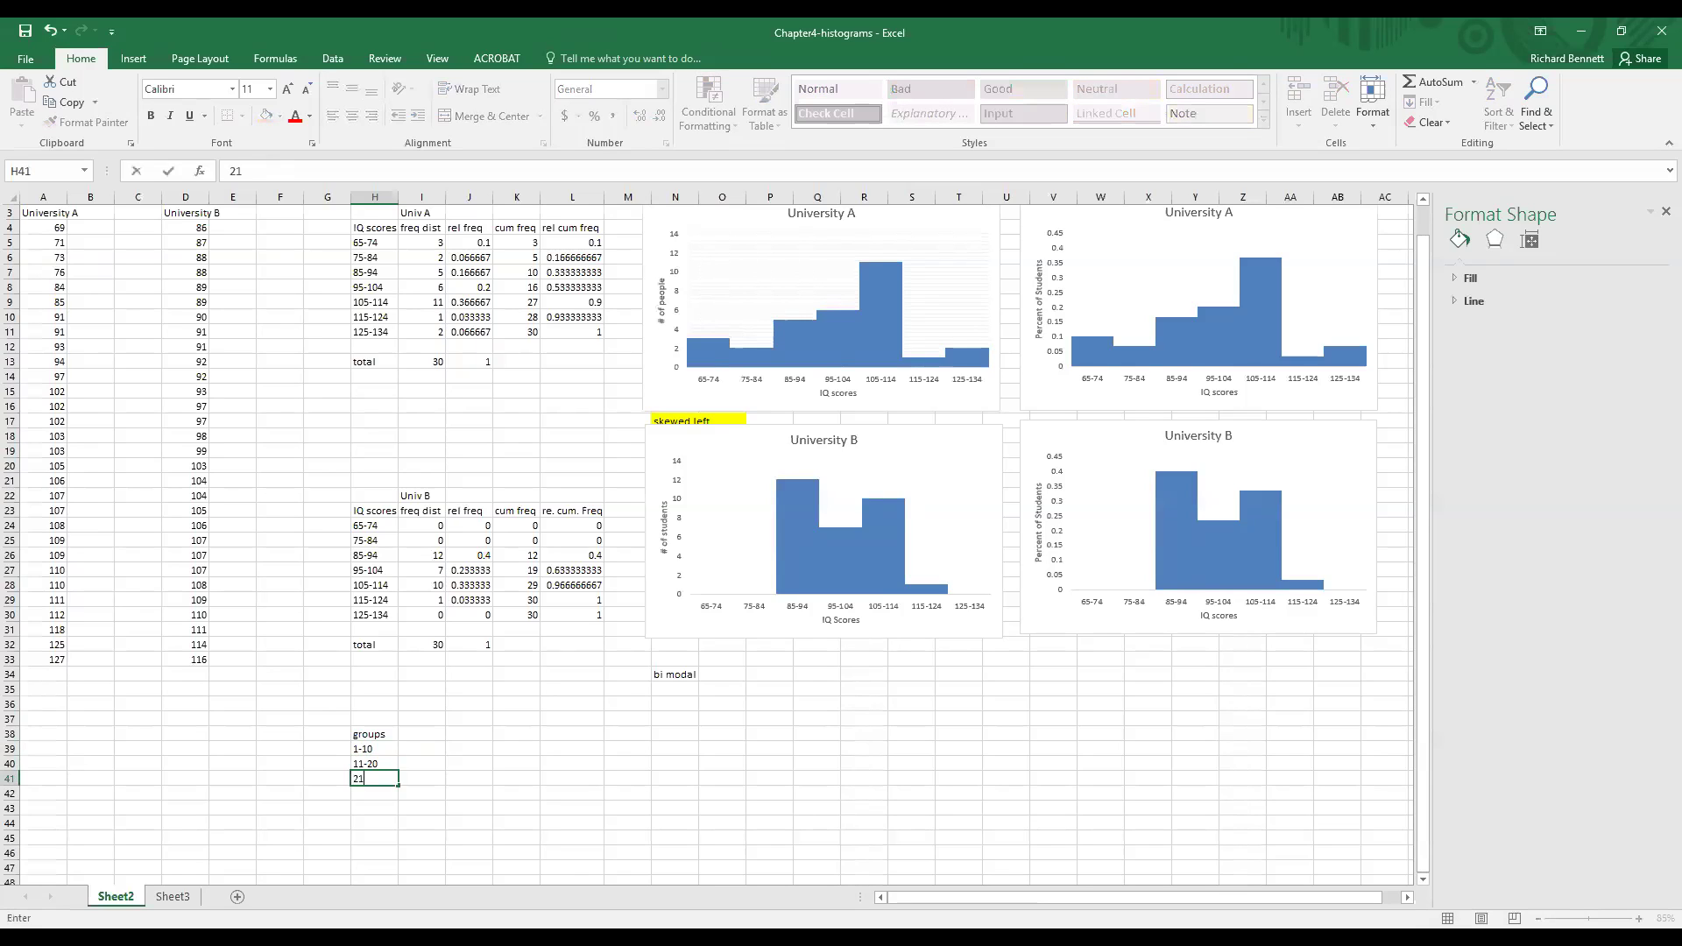
pyautogui.write('-30')
pyautogui.press('Return')
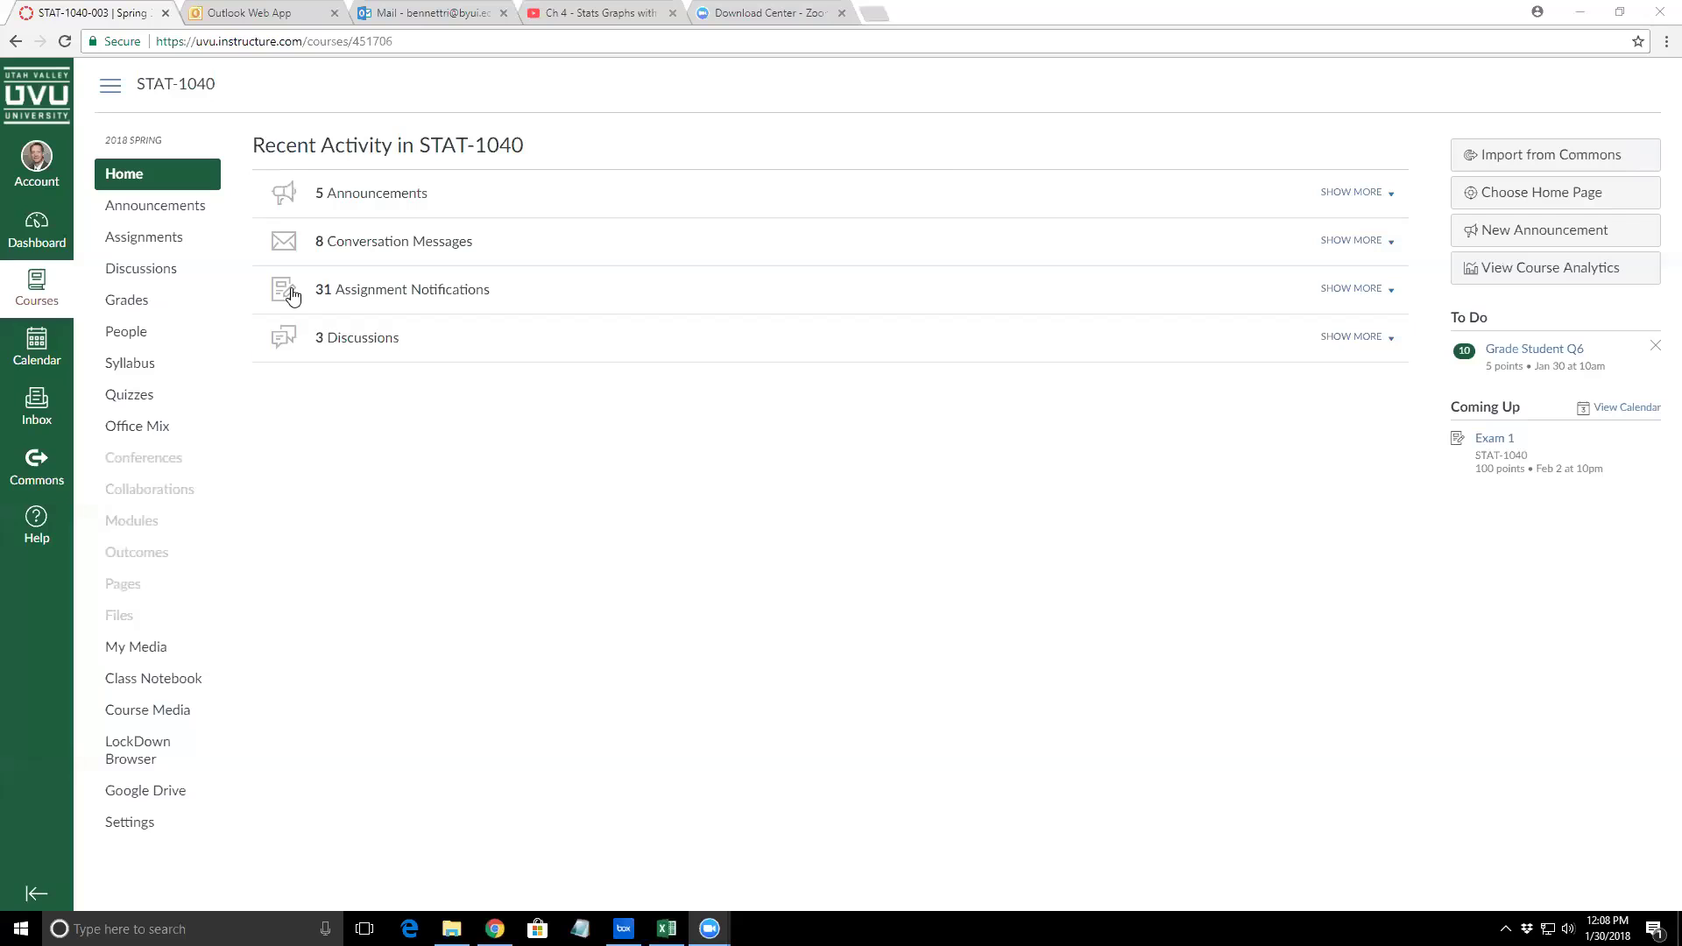
# Switch to the STAT-1040 Canvas course in Chrome and open the HW4 assignment from its assignments list
pyautogui.click(149, 247)
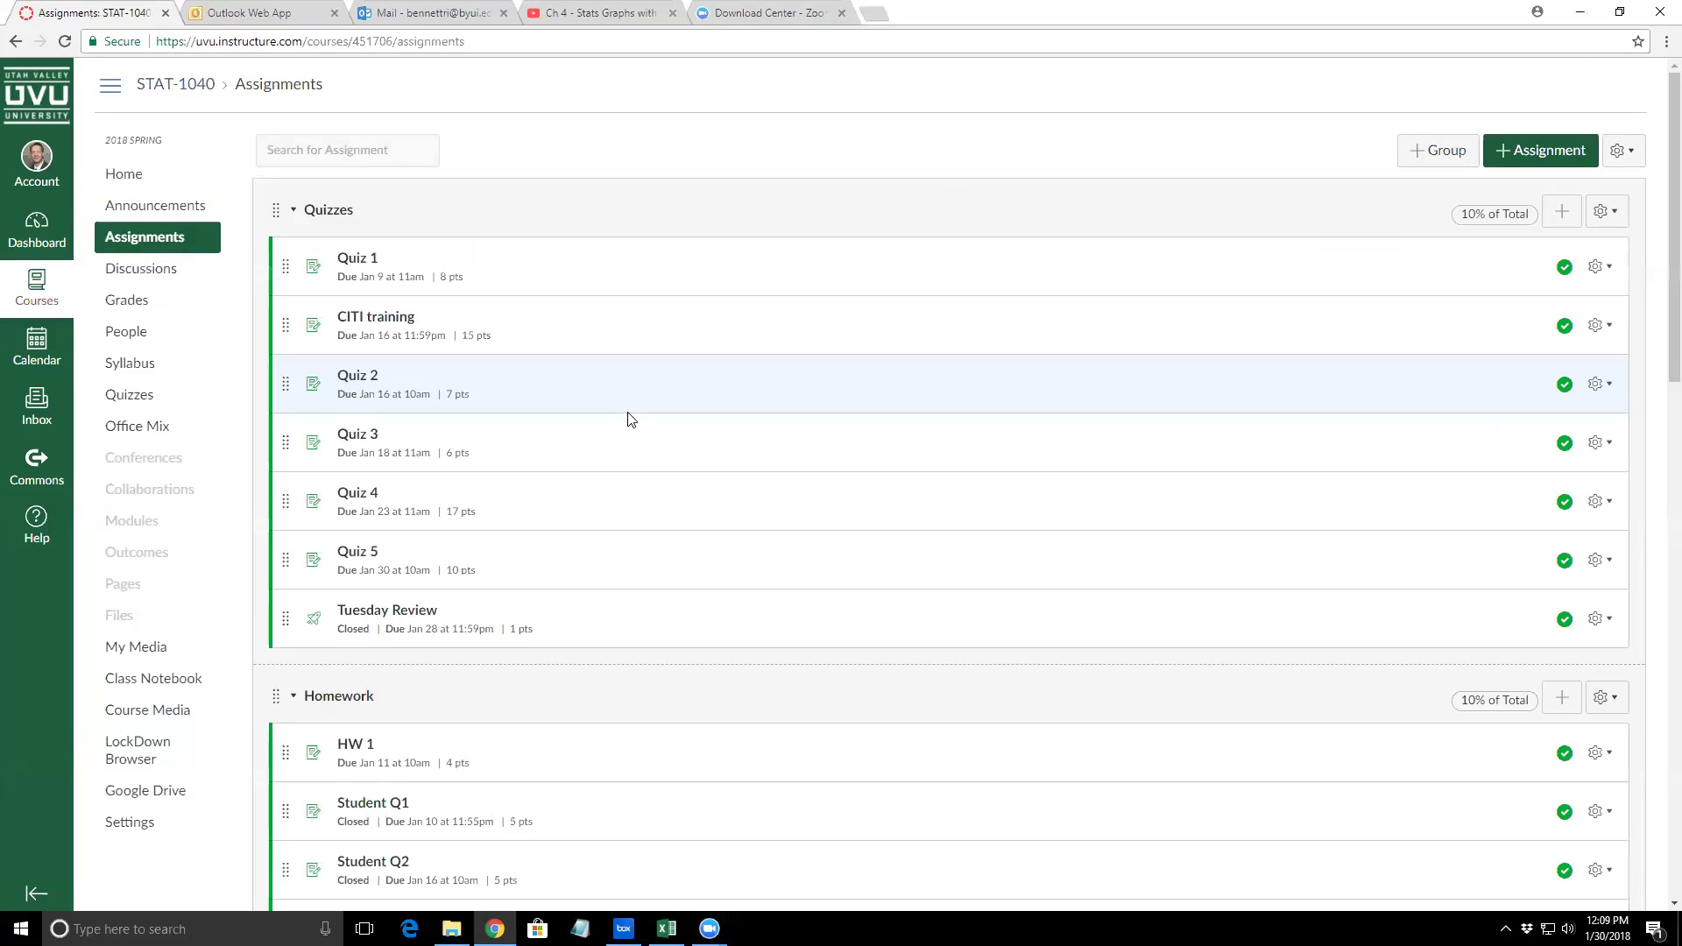
pyautogui.scroll(-5, 635, 455)
pyautogui.scroll(5, 635, 462)
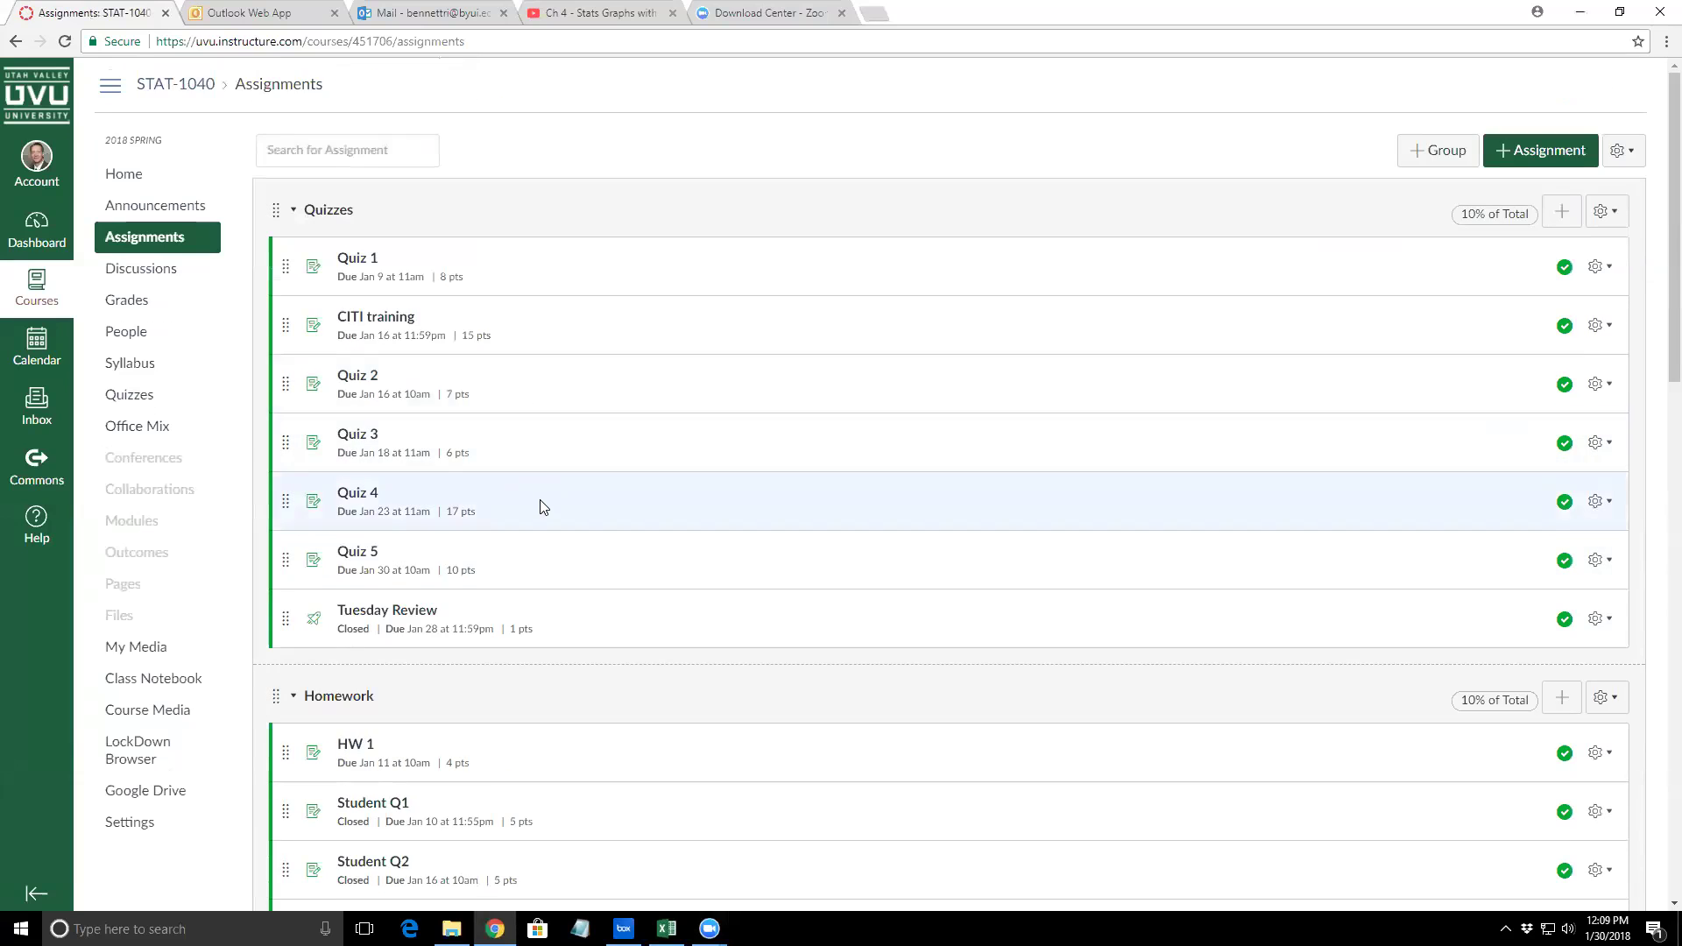
pyautogui.scroll(-6, 537, 504)
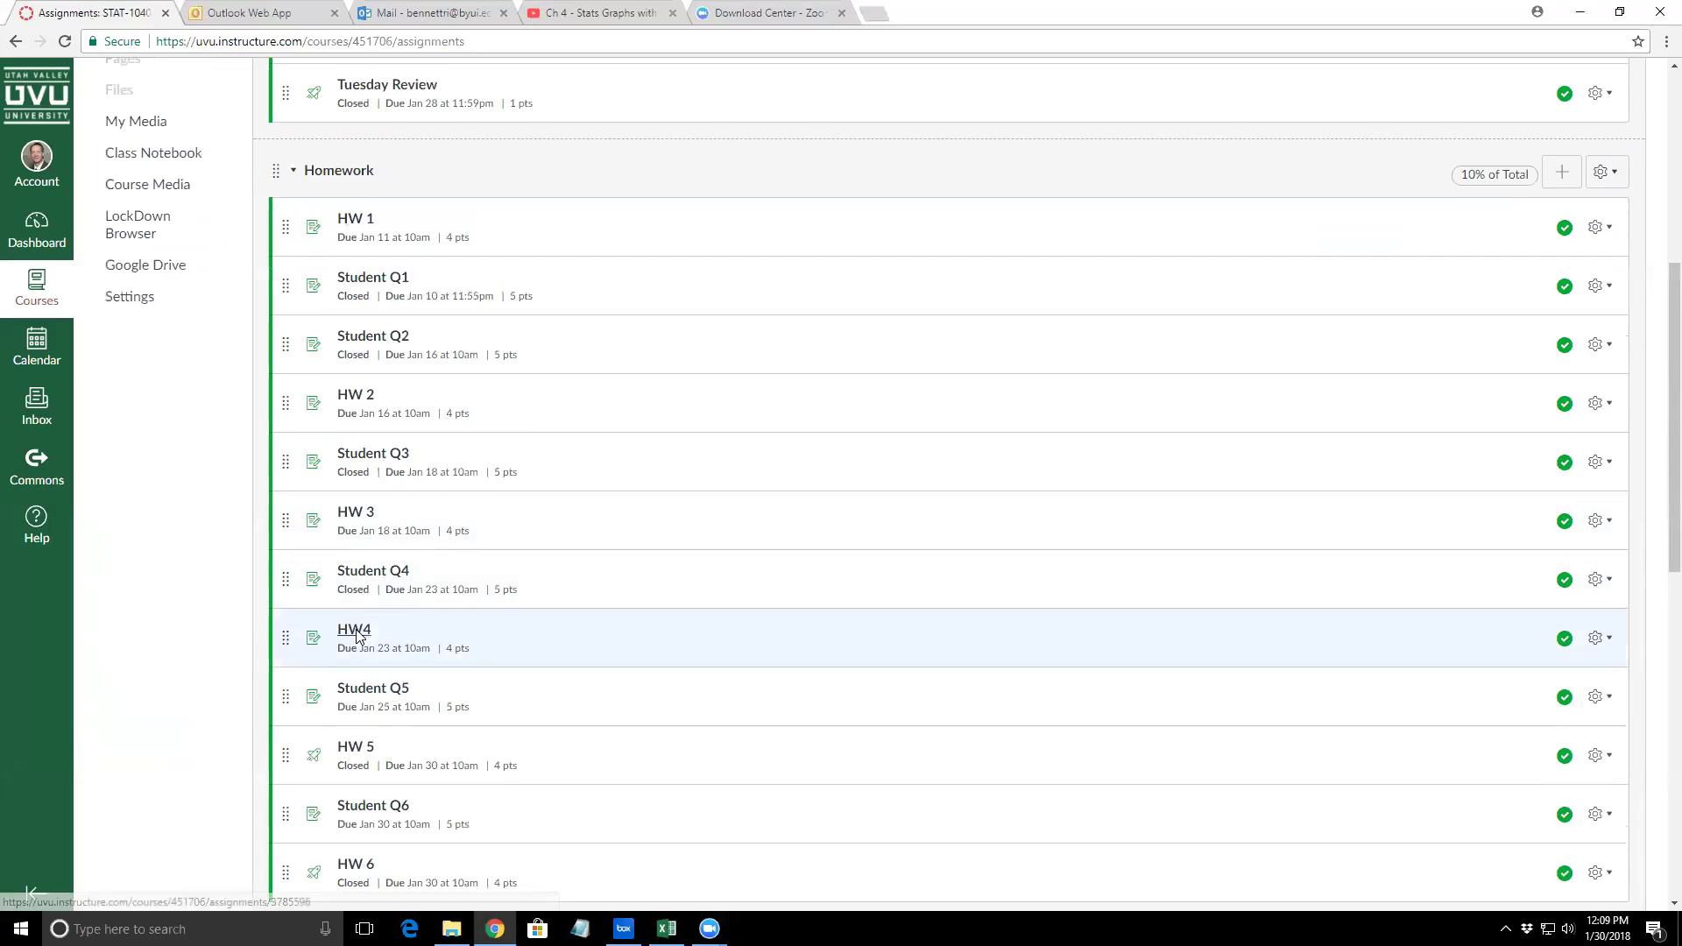
pyautogui.click(357, 630)
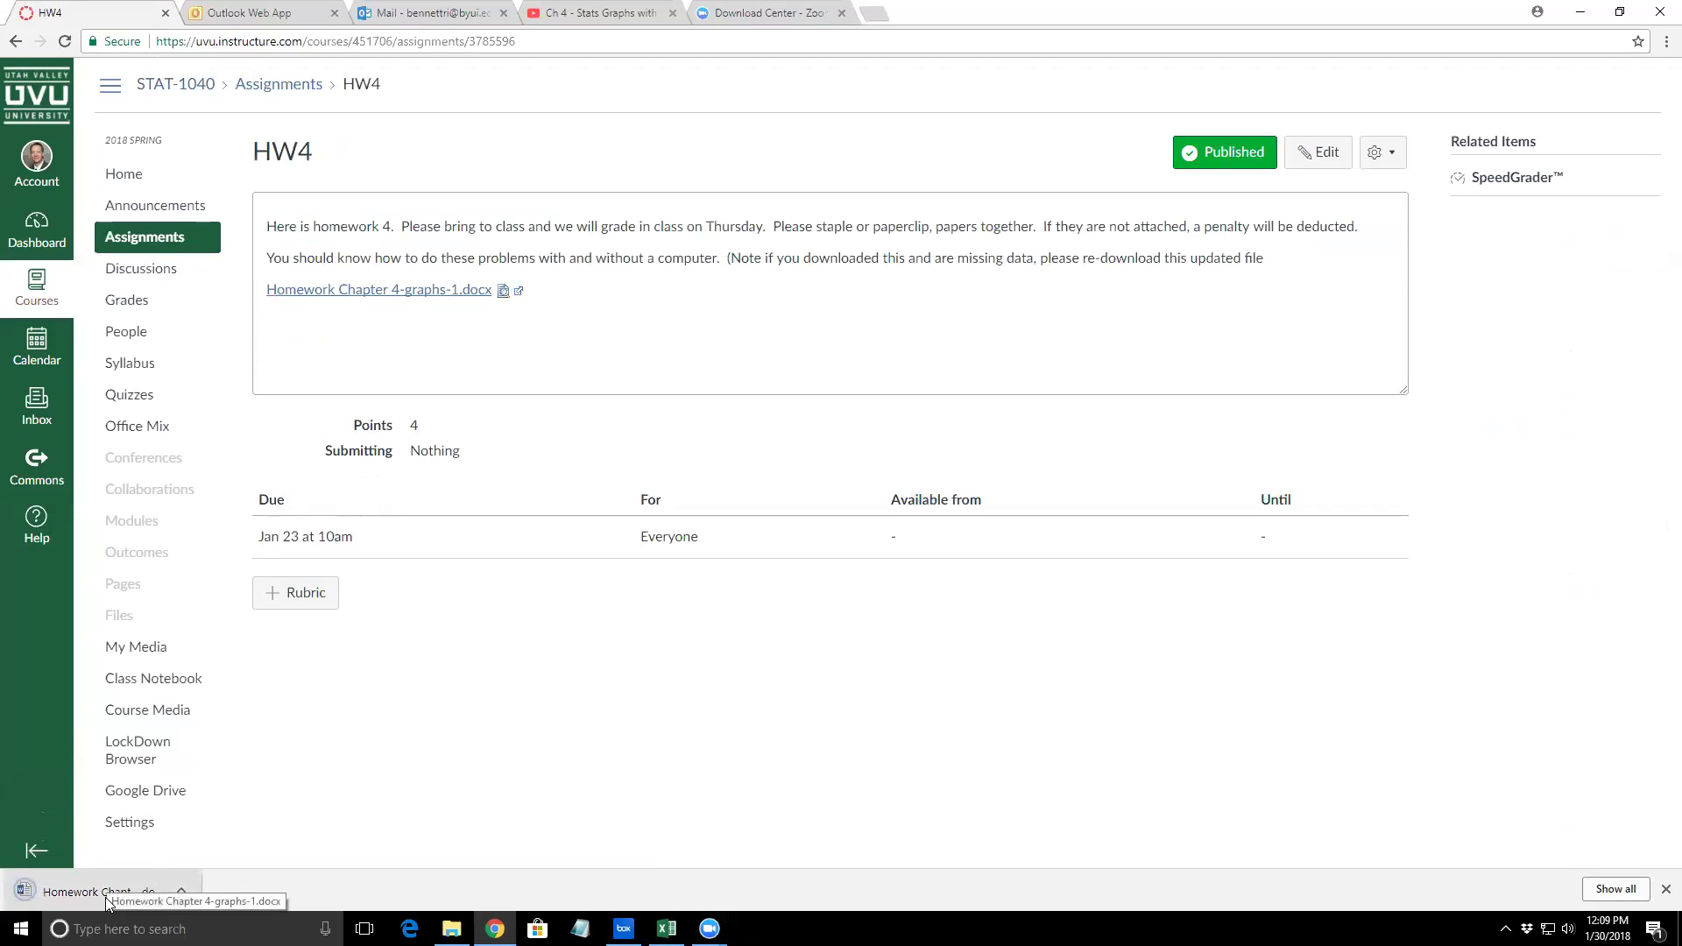
# Open the downloaded Homework Chapter 4-graphs-1.docx in Word, leave the reading view for editing, and restore the window to a smaller size
pyautogui.click(105, 897)
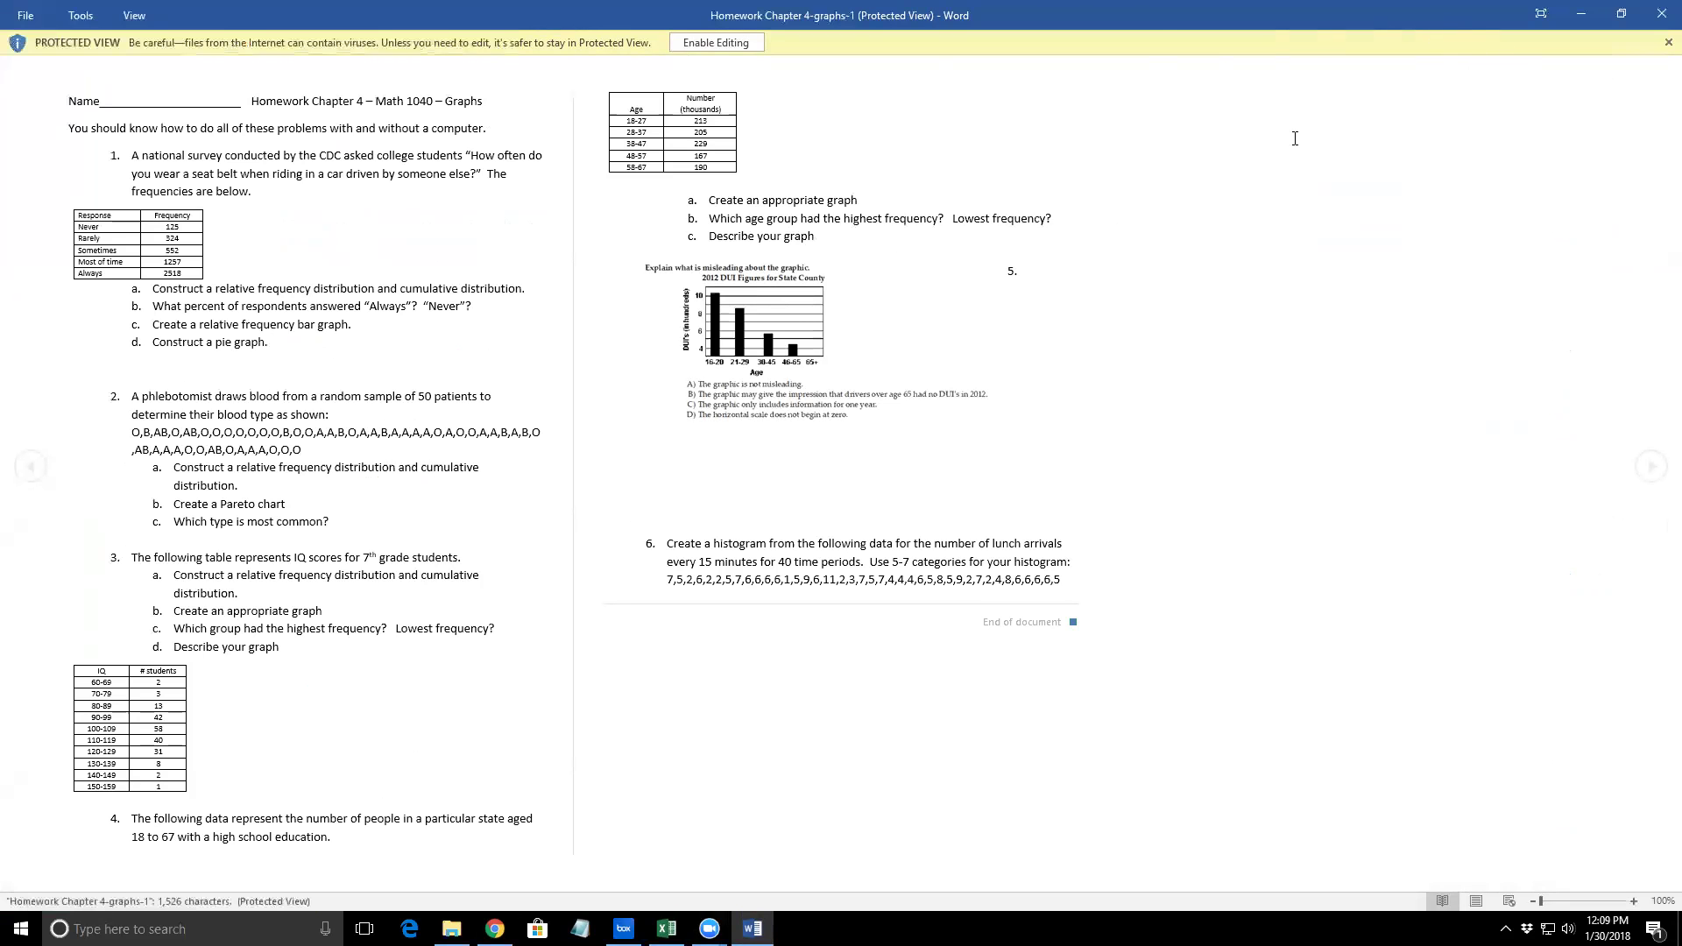
pyautogui.doubleClick(1451, 29)
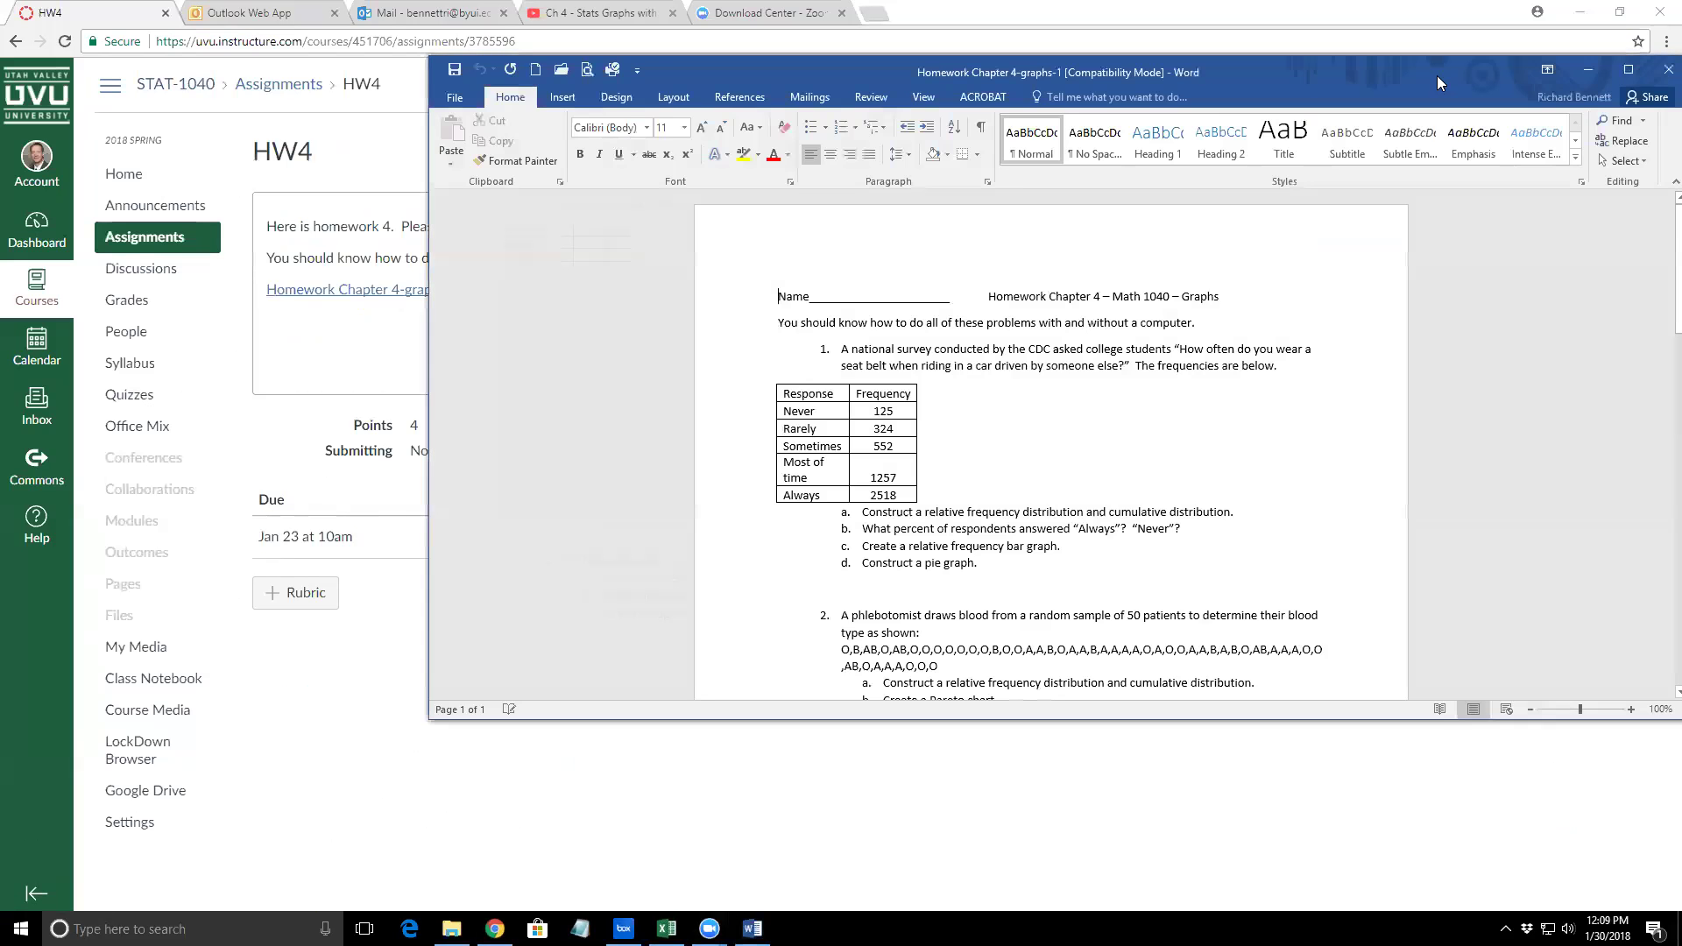
# Maximize the homework document, copy question 1's seat belt frequency table, and paste it at A1 of Sheet3 in the Excel workbook
pyautogui.doubleClick(1436, 76)
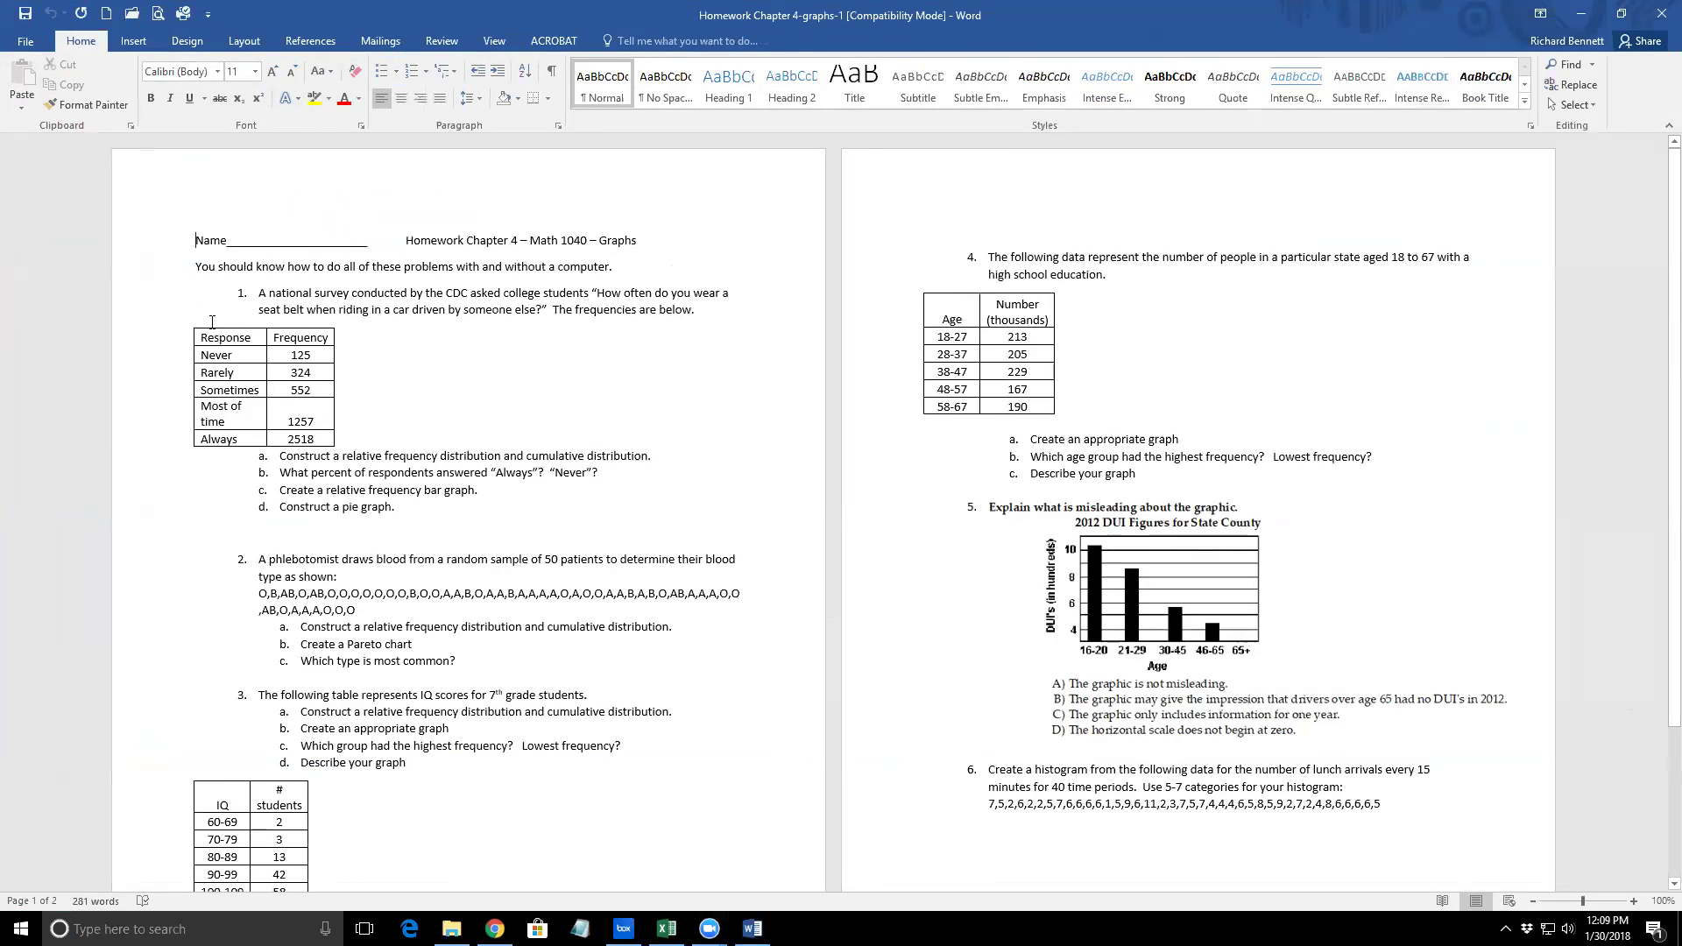
pyautogui.click(186, 321)
pyautogui.click(186, 322)
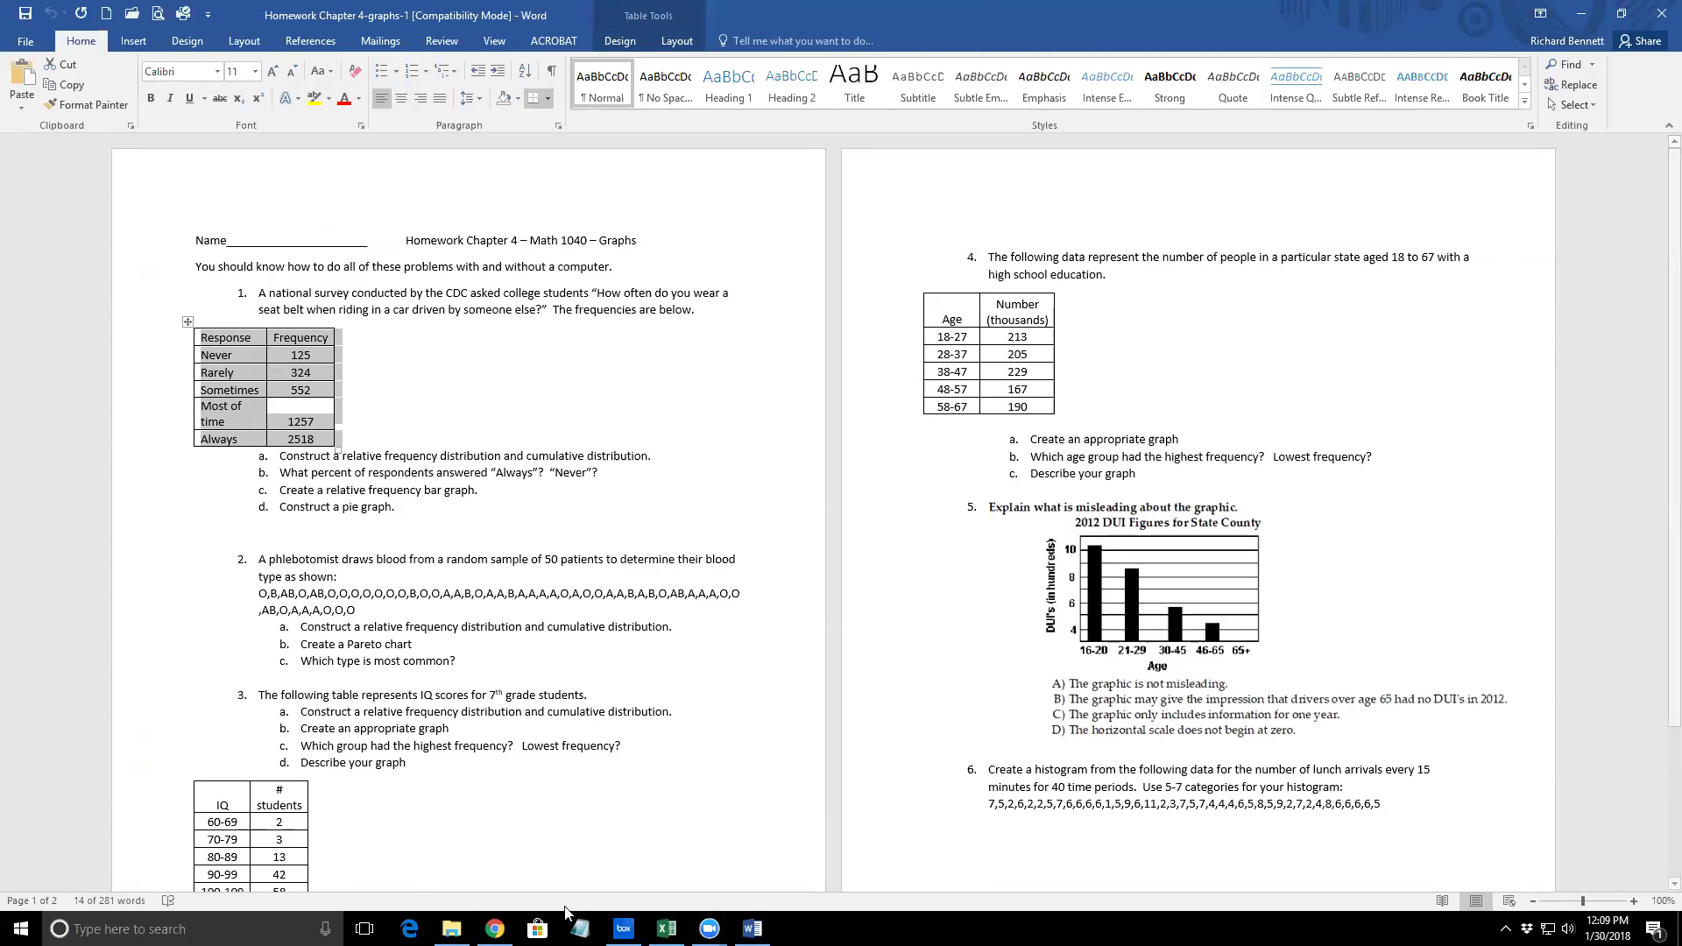
pyautogui.click(666, 928)
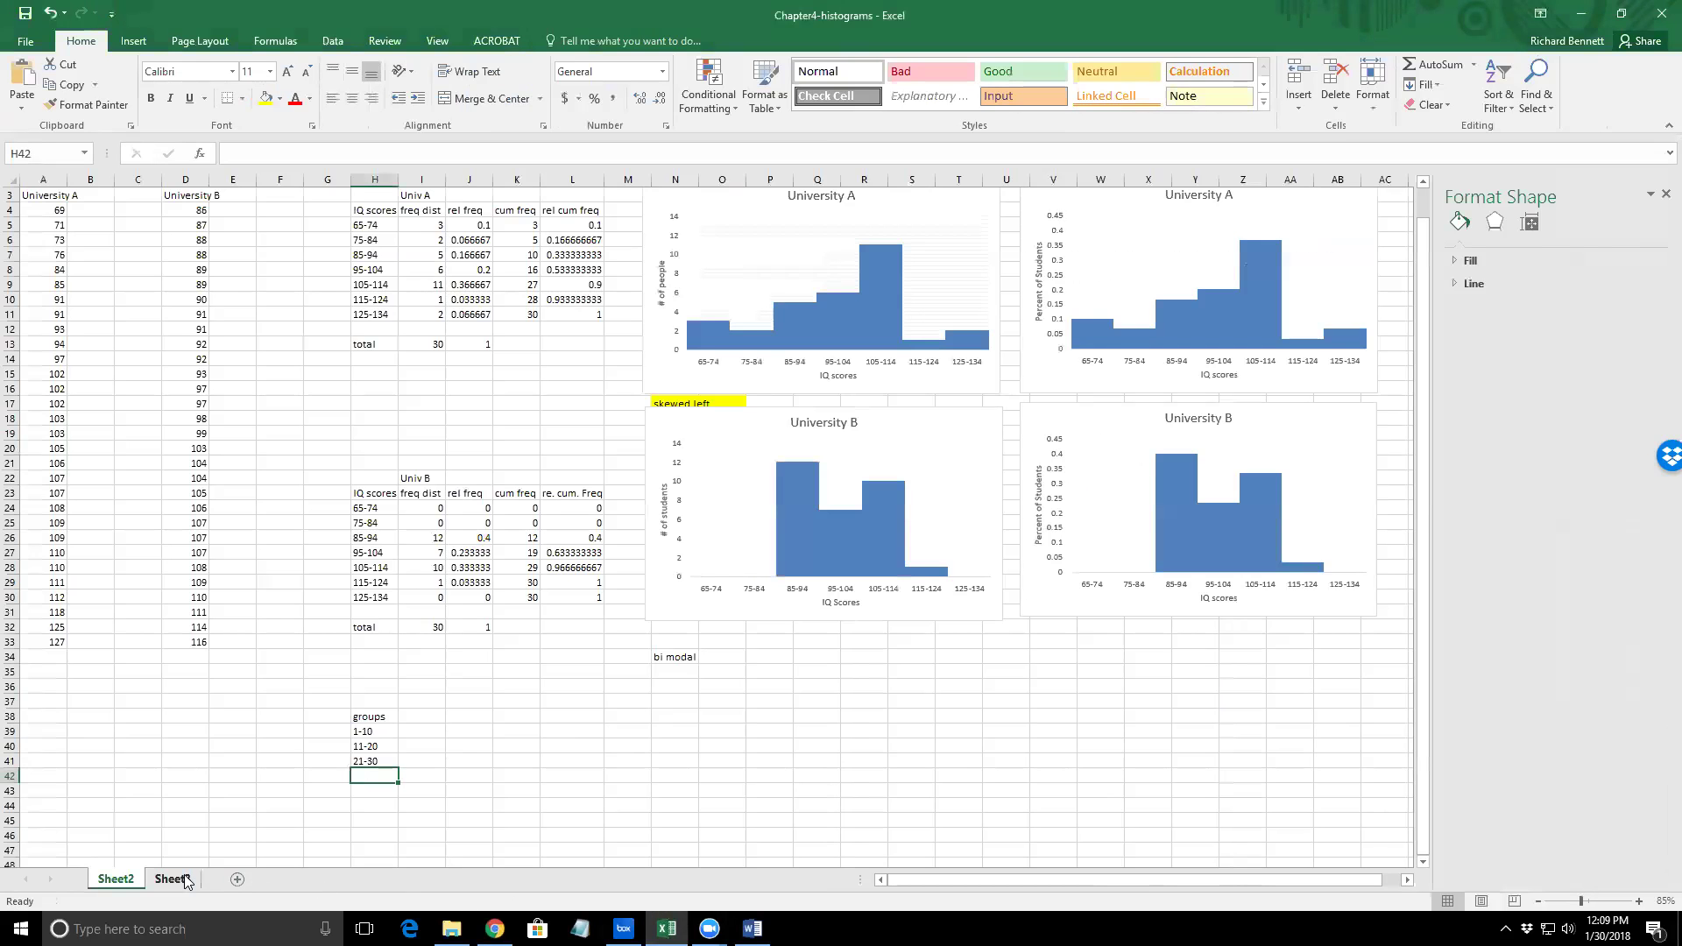
pyautogui.click(185, 876)
pyautogui.write('Response\tFrequency Never\t125 Rarely\t324 Sometimes\t552 Most of the time\t1257 Always\t2518')
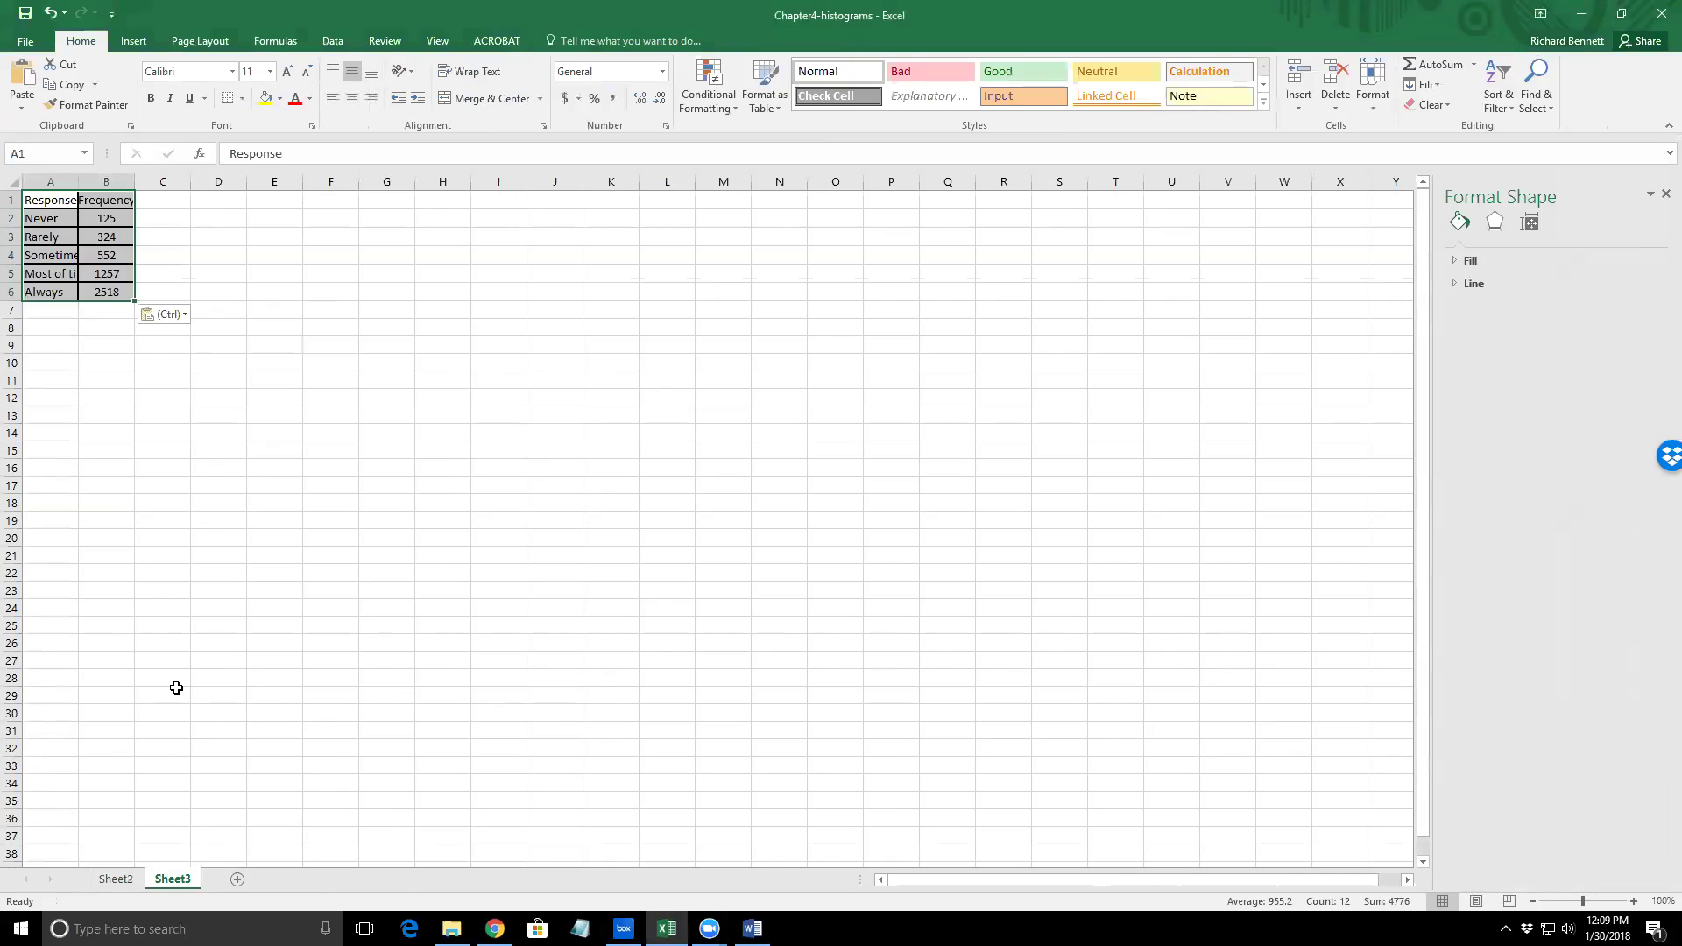
# Check question 1's wording in the Word homework, then label the pasted table in Excel with "seat belt use" in C1
pyautogui.hotkey('alt', 'Tab')
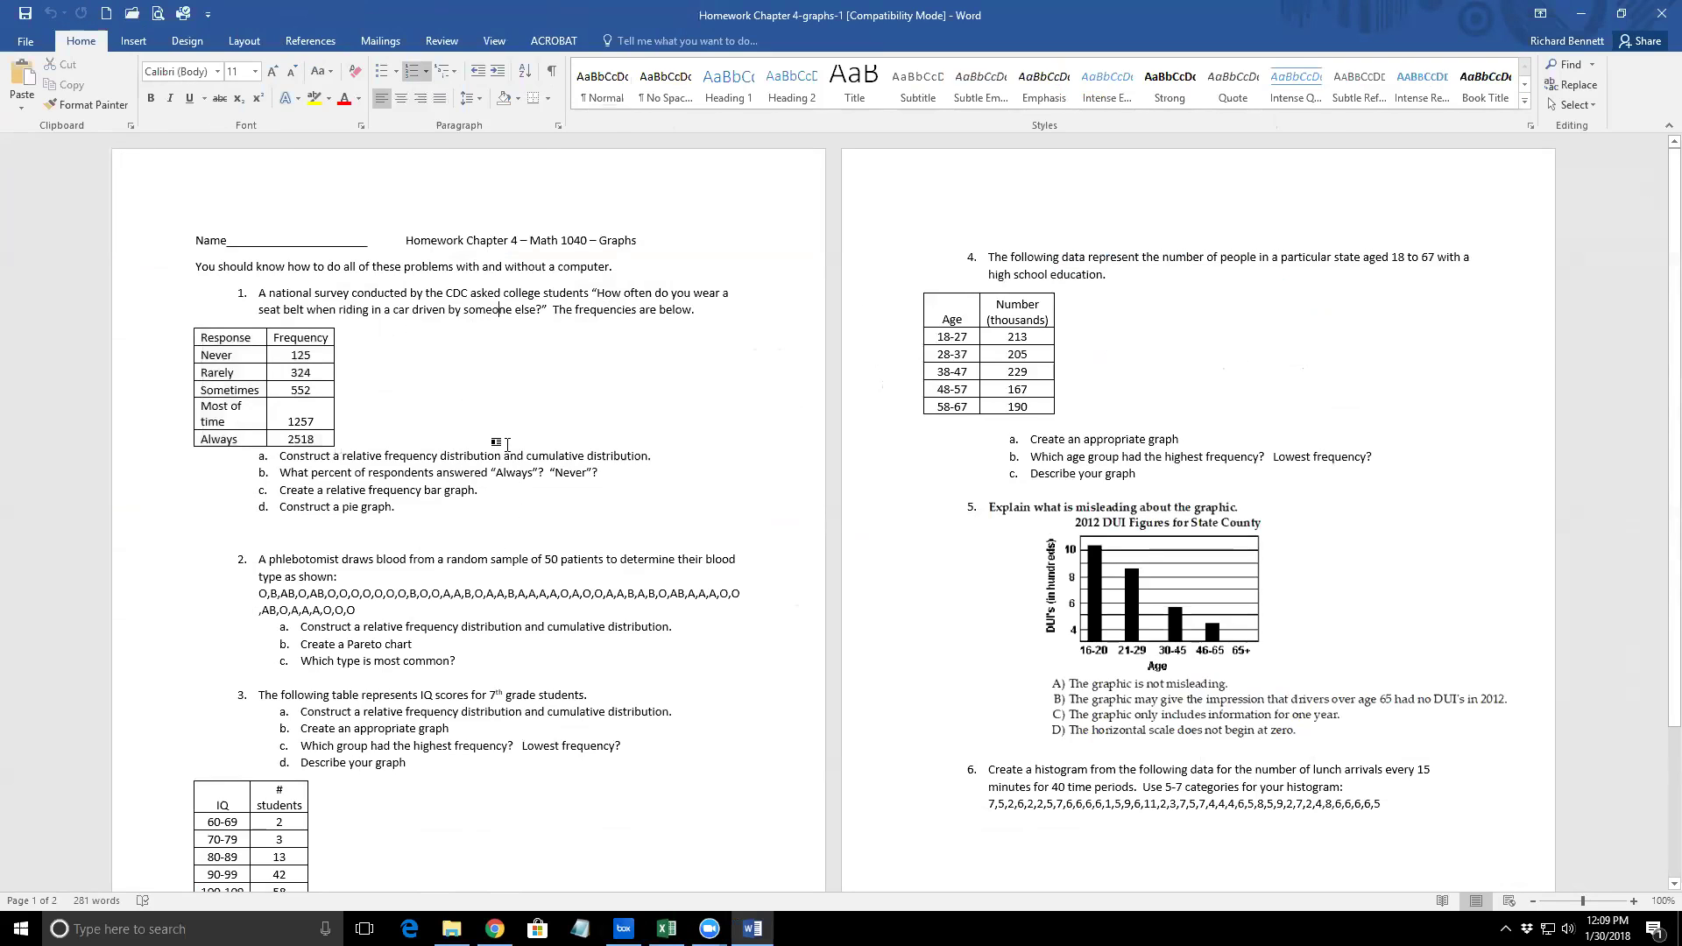
pyautogui.hotkey('alt', 'Tab')
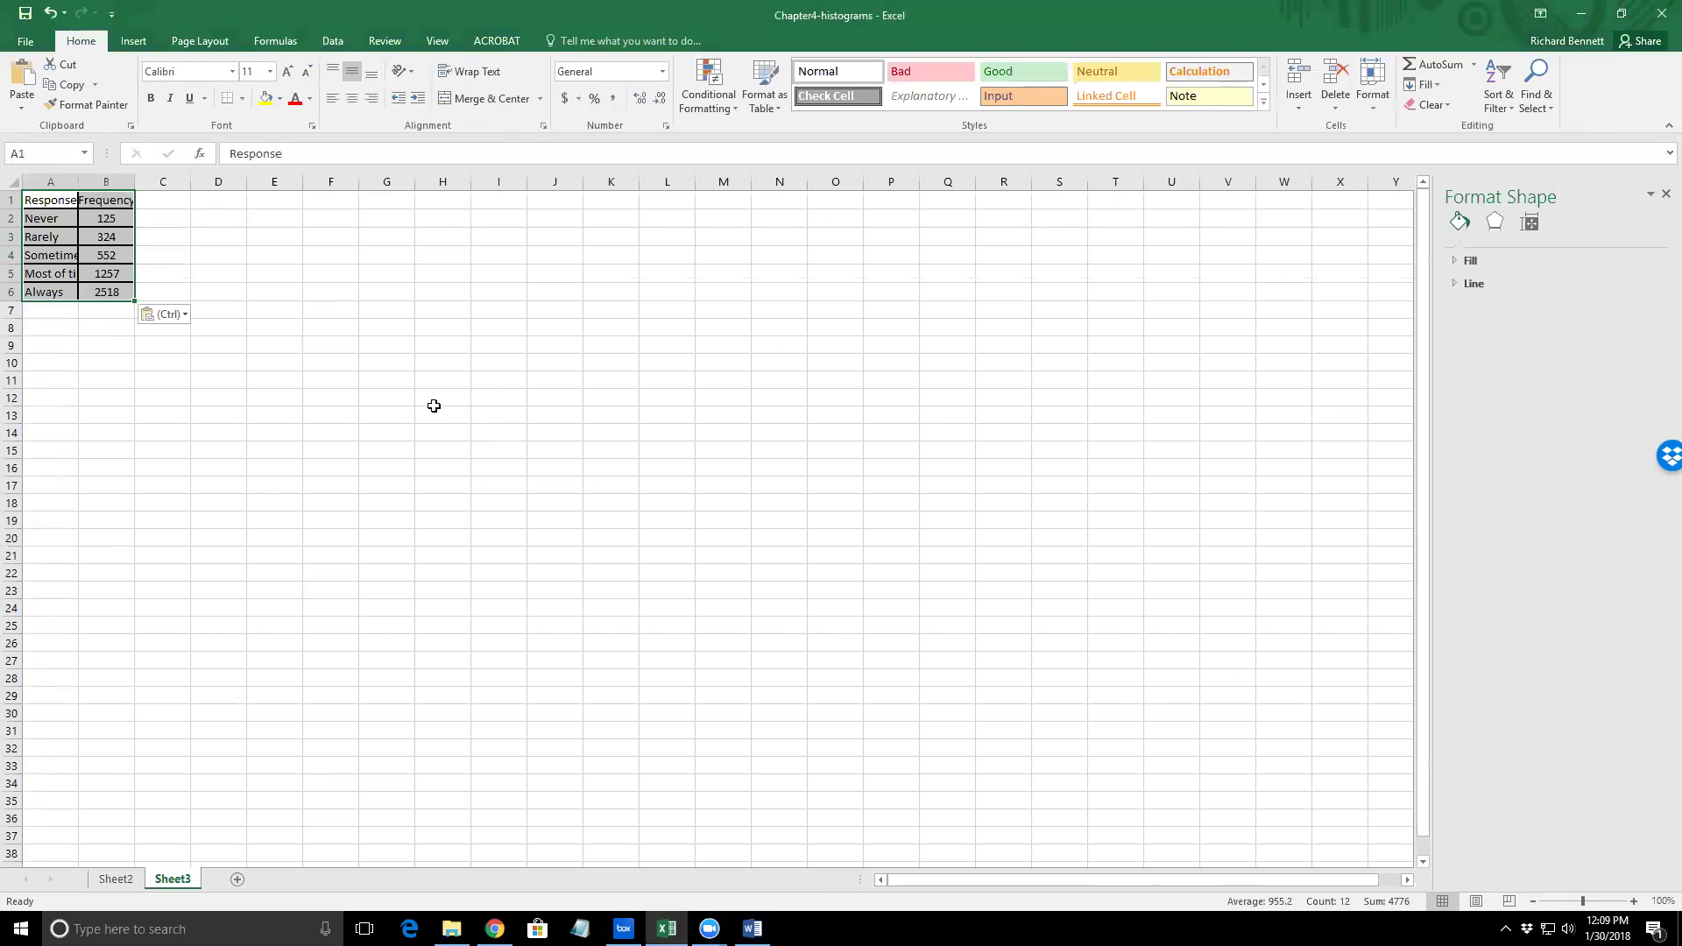
pyautogui.click(177, 206)
pyautogui.write('seat belt use')
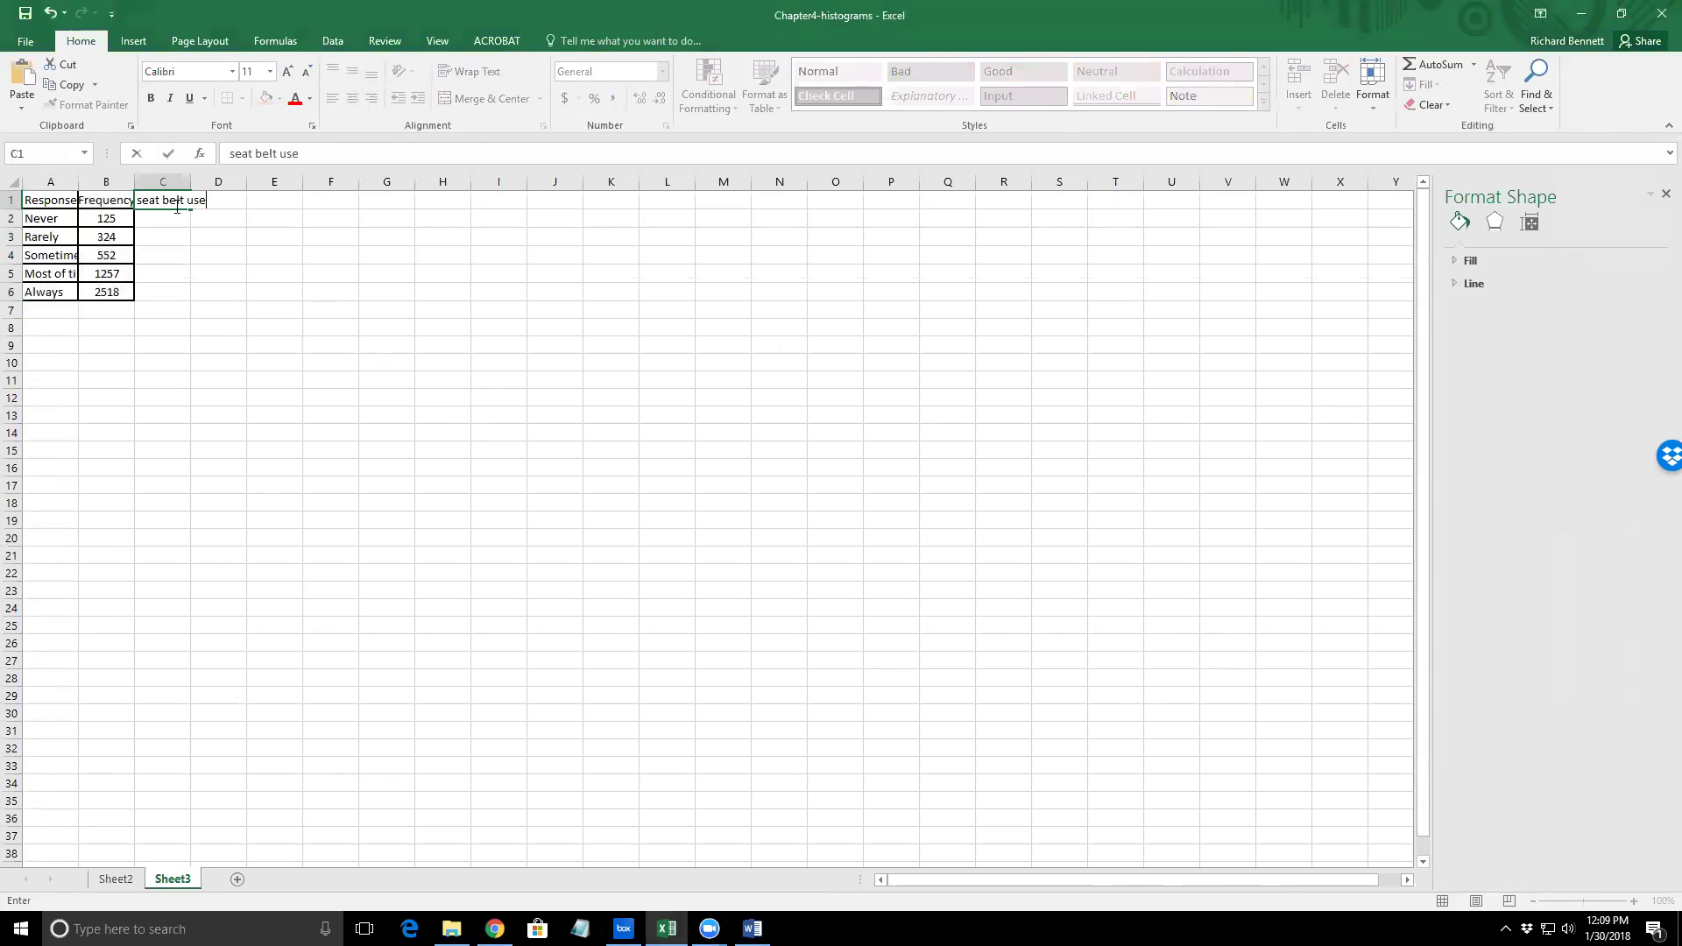
pyautogui.press('Return')
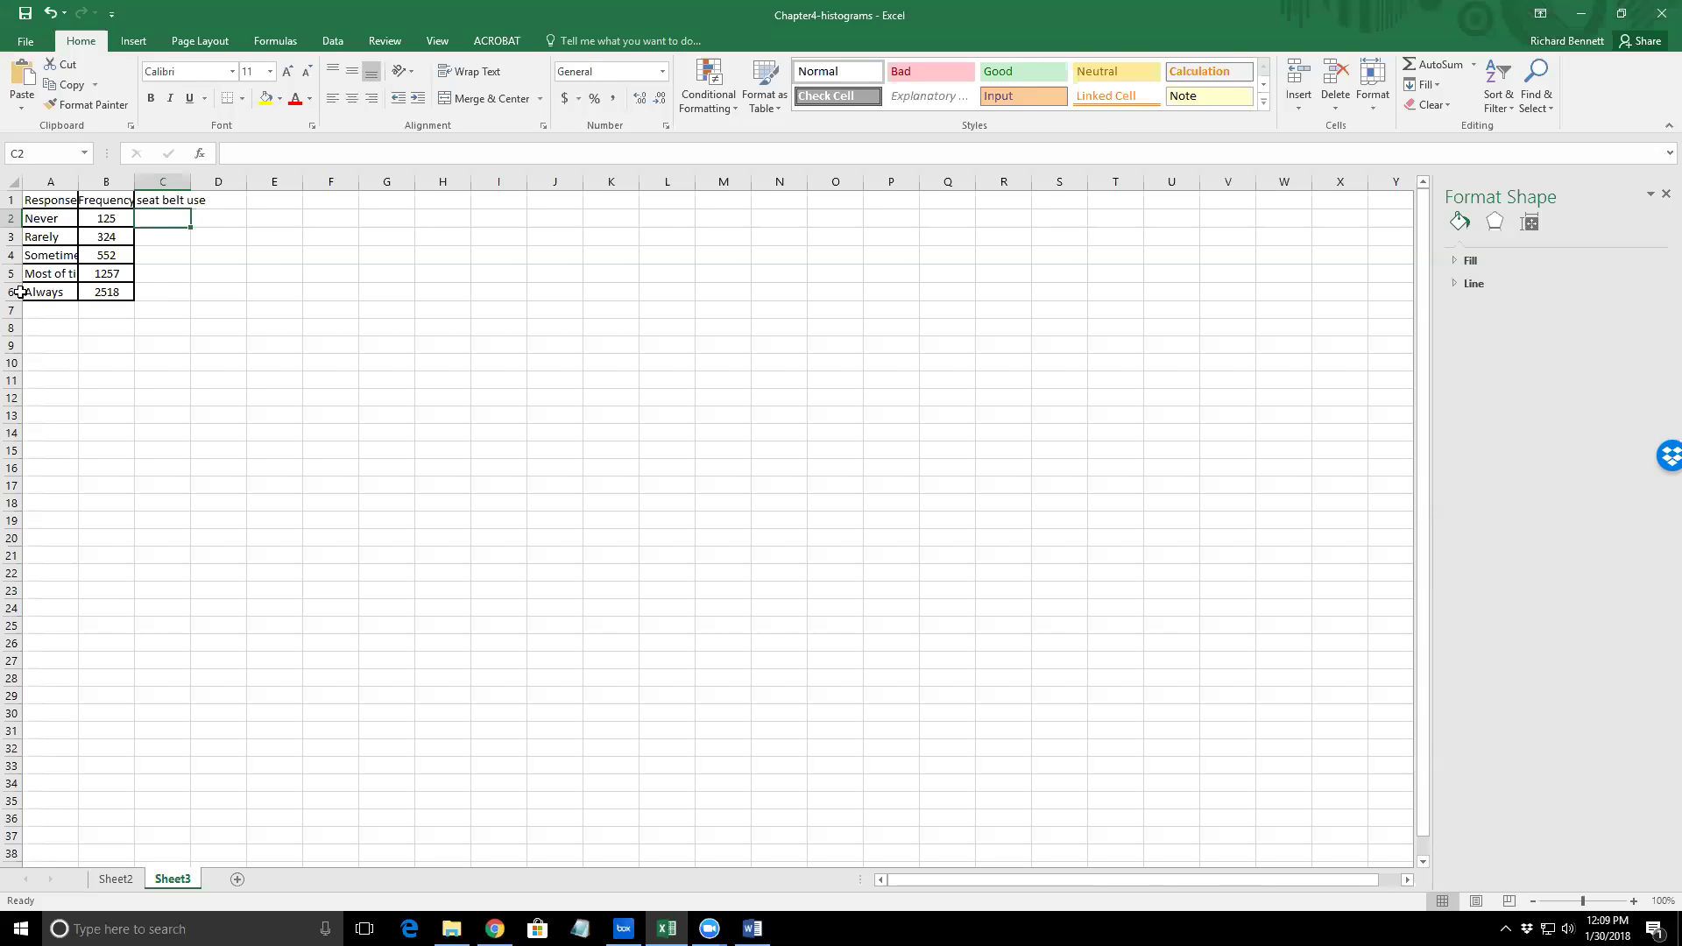
# Autofit the widths of columns A and B so the Response and Frequency entries fit
pyautogui.doubleClick(78, 182)
pyautogui.moveTo(75, 202); pyautogui.dragTo(75, 292)
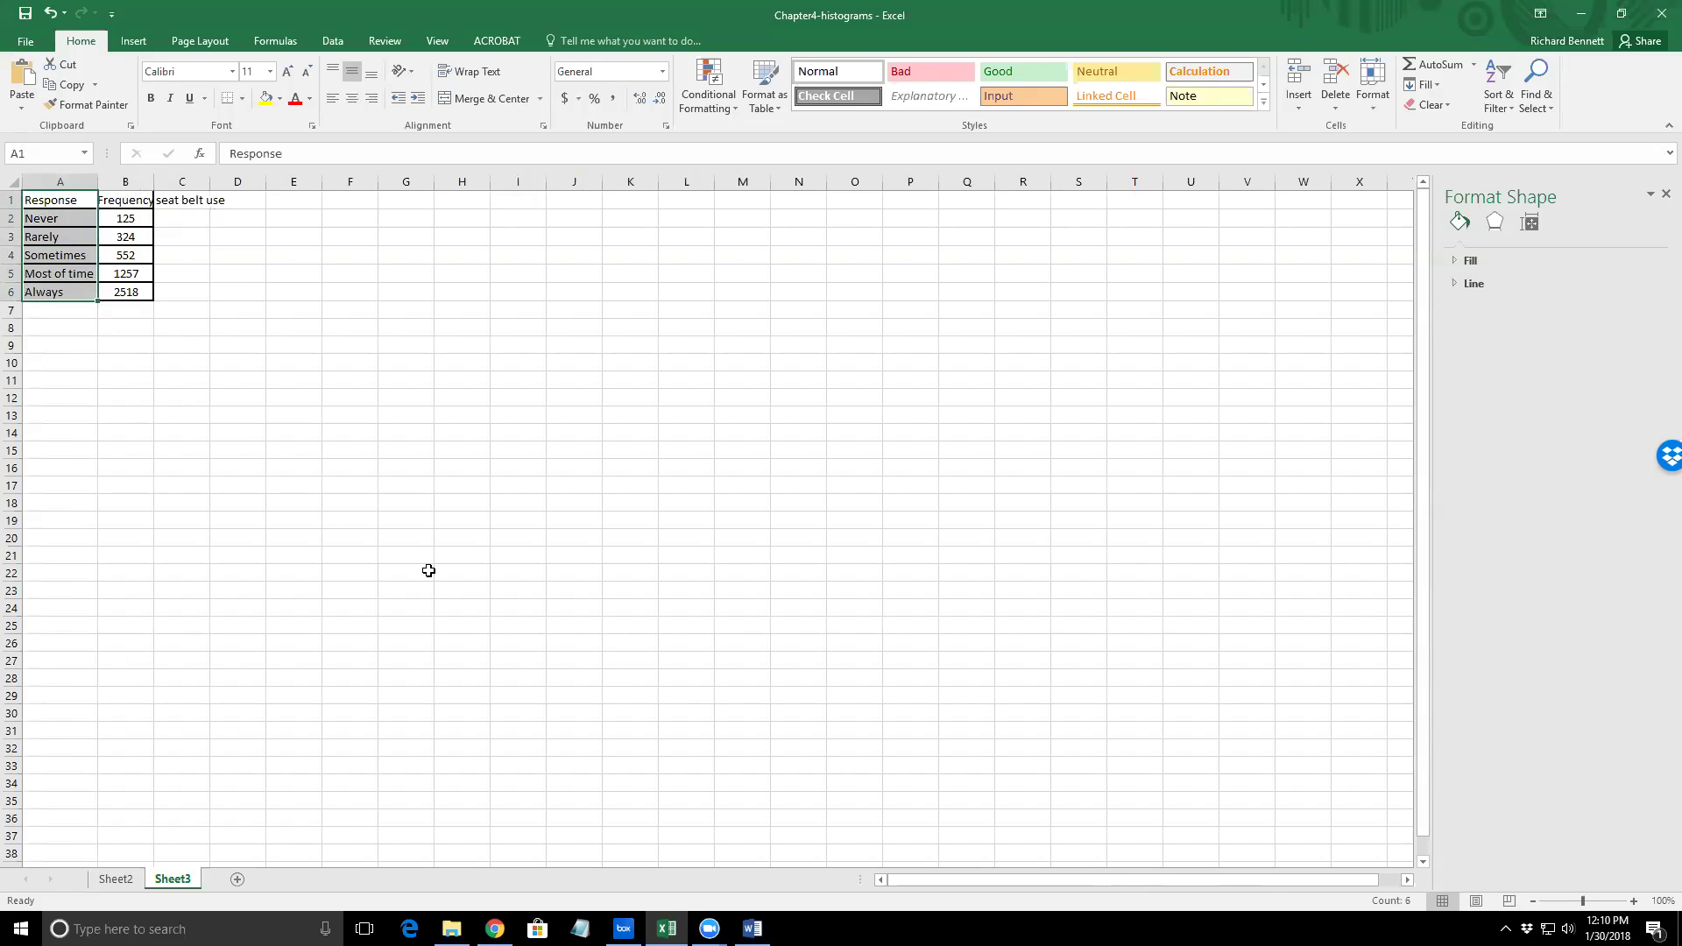
pyautogui.click(155, 179)
pyautogui.doubleClick(155, 179)
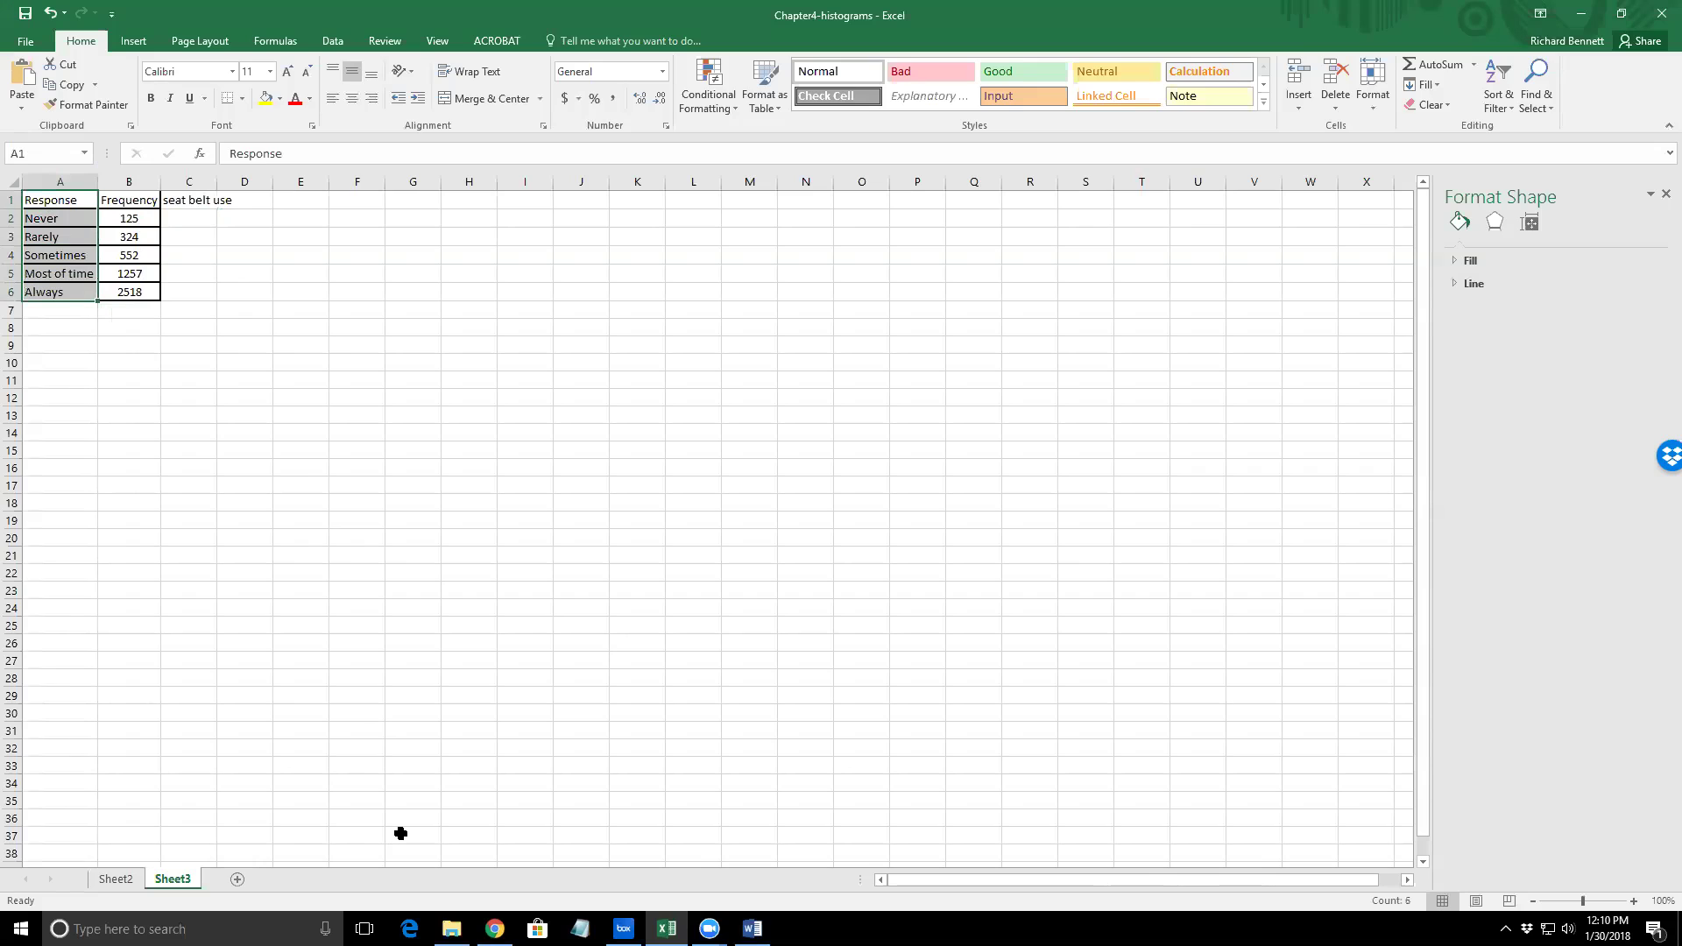
pyautogui.click(350, 414)
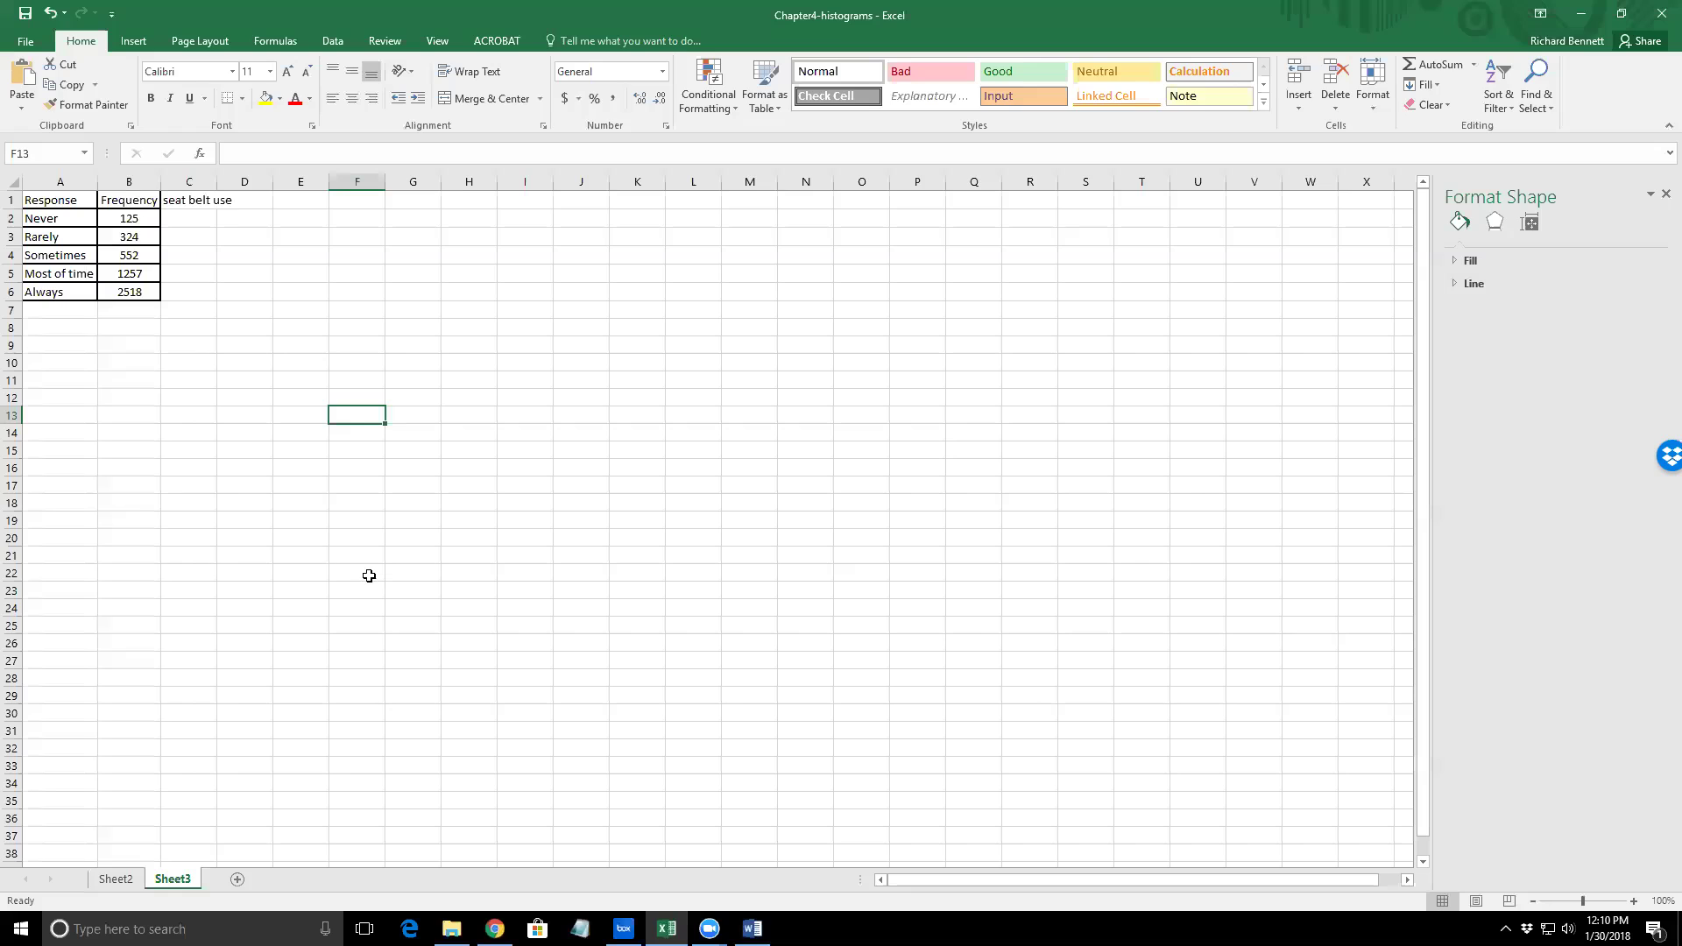
# Insert a 2-D pie chart from the Response and Frequency table in A1:B6
pyautogui.click(61, 200)
pyautogui.moveTo(83, 216); pyautogui.dragTo(132, 292)
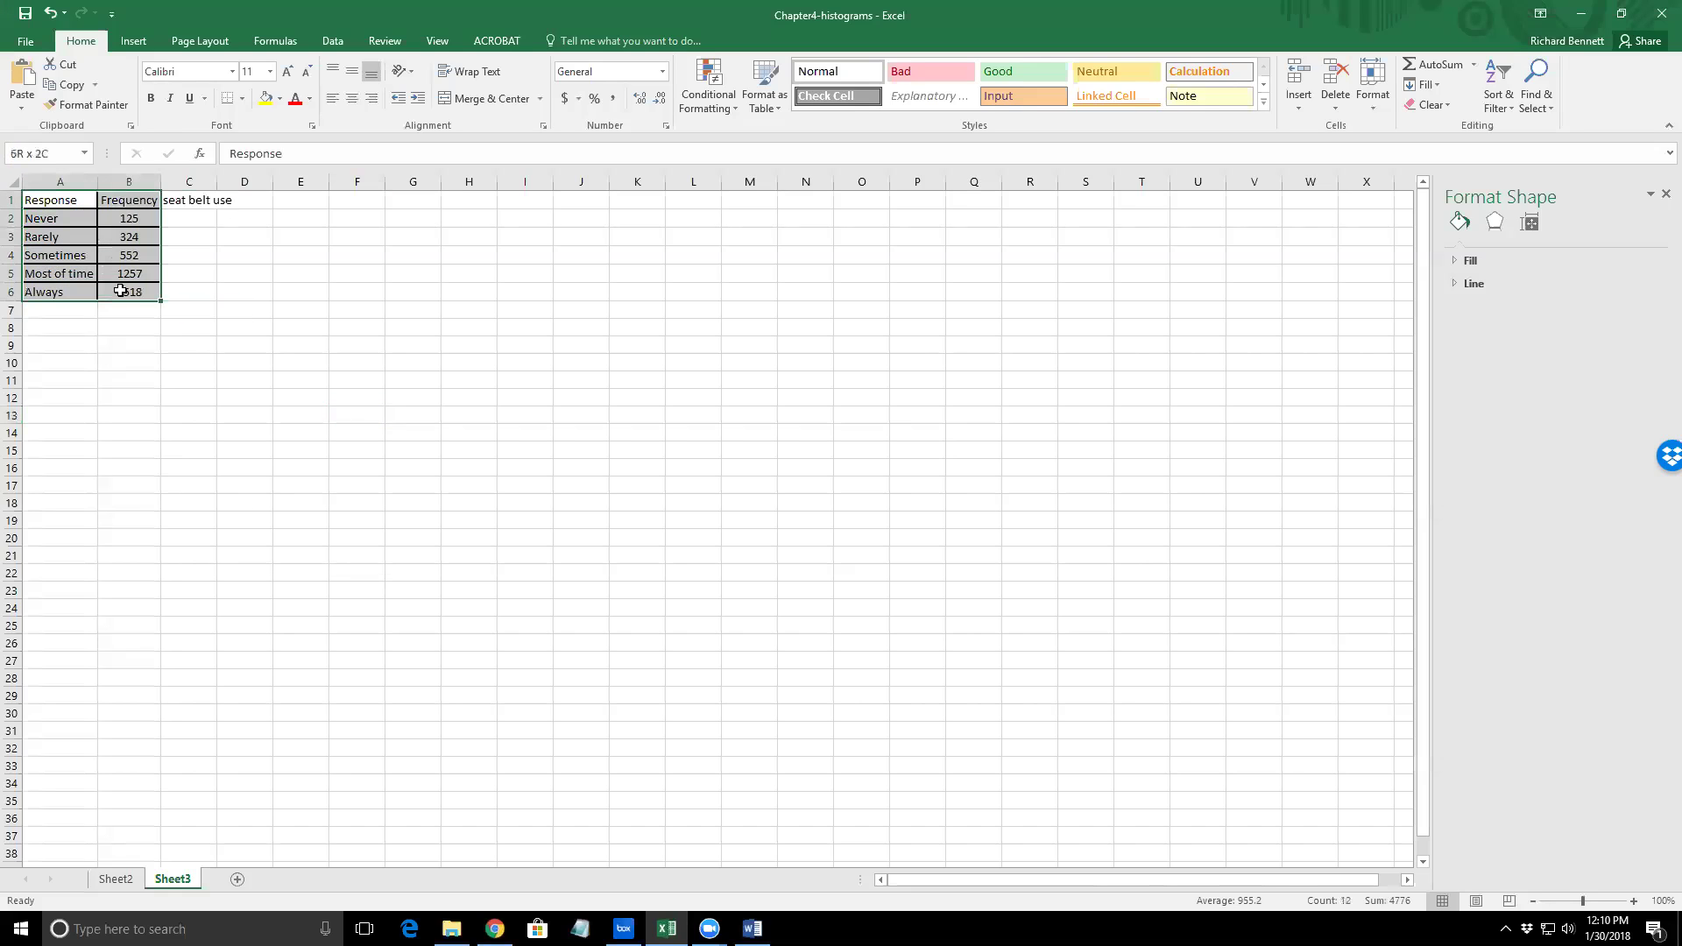
pyautogui.click(134, 43)
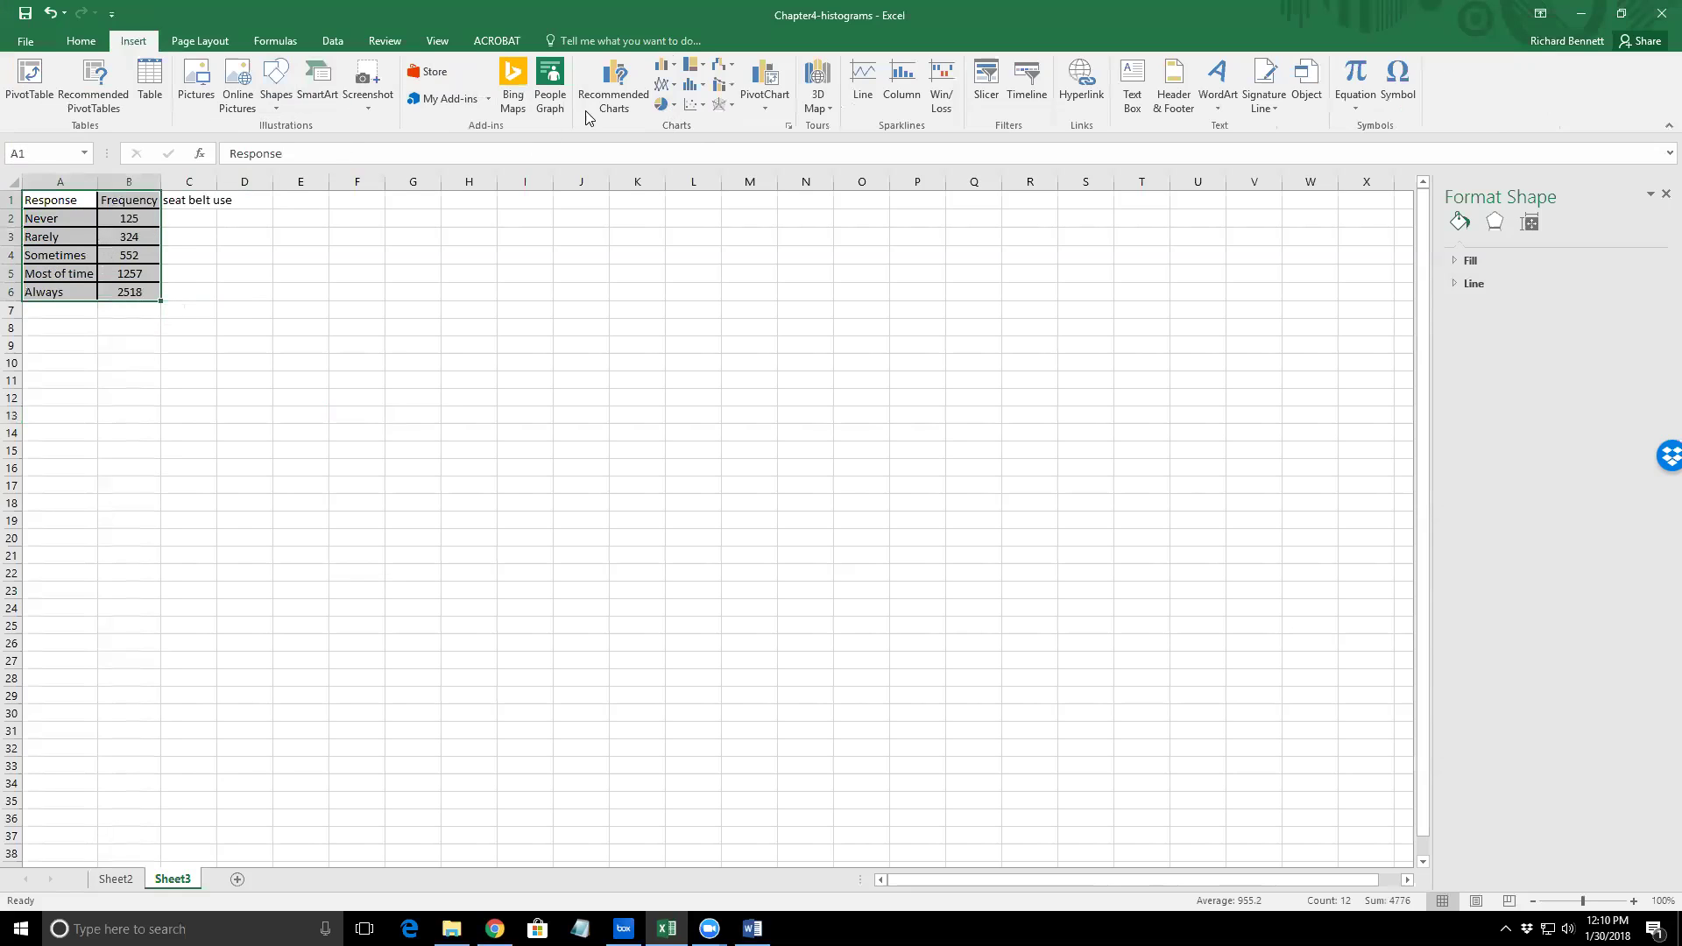
pyautogui.click(665, 104)
pyautogui.click(685, 159)
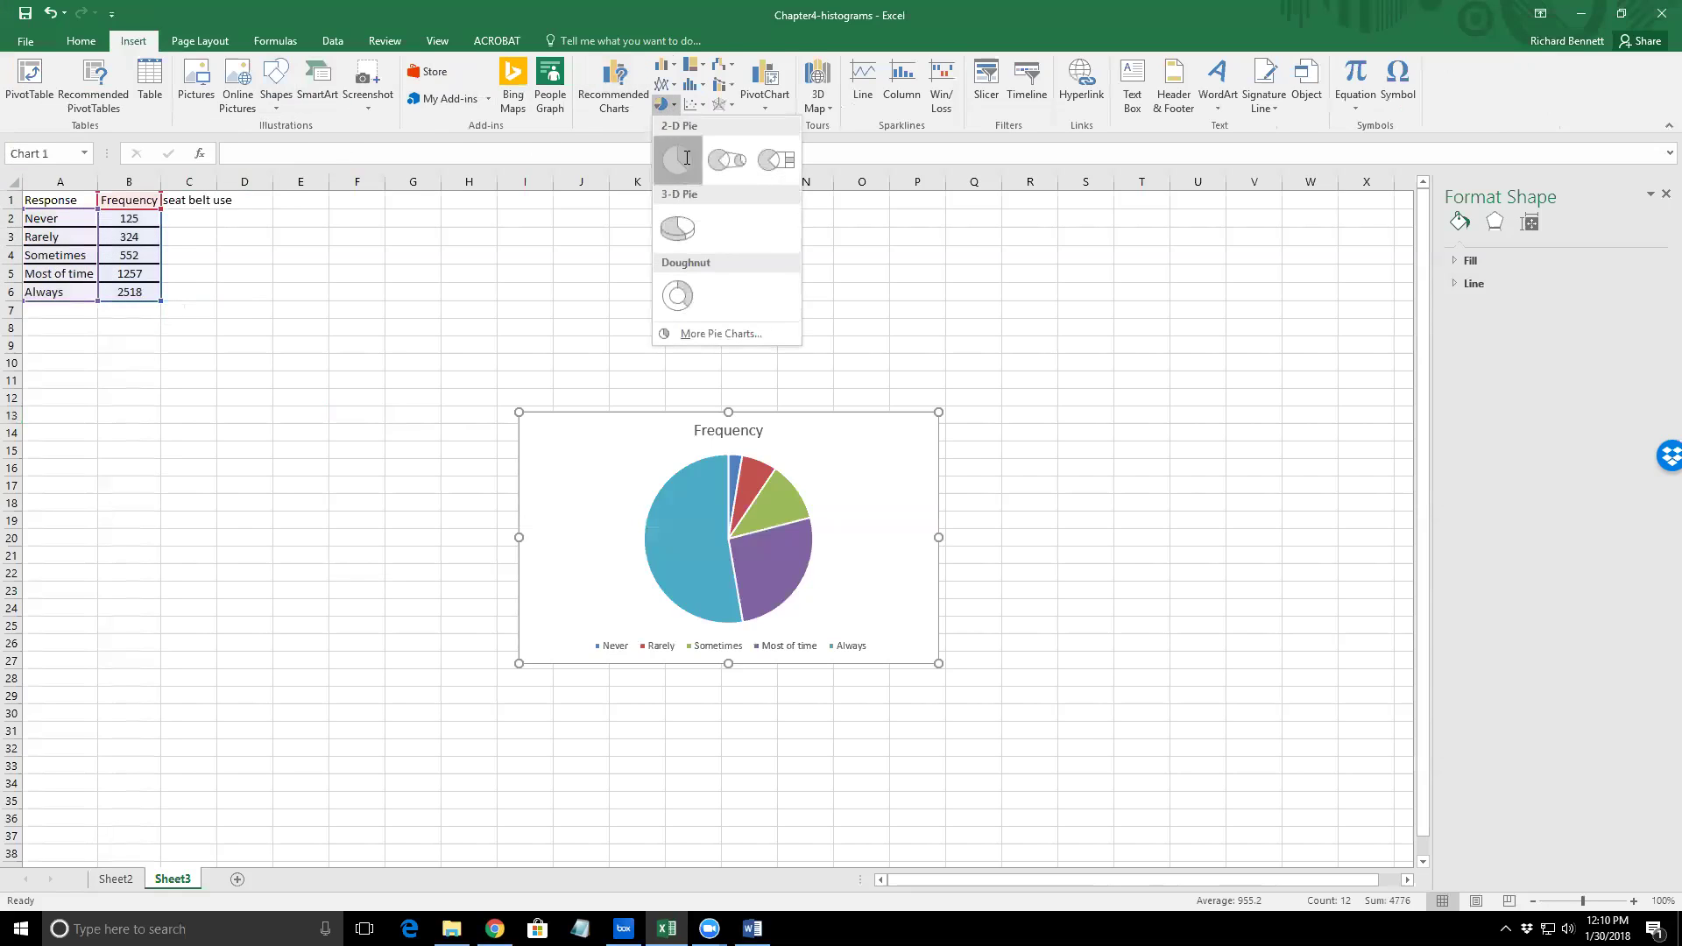
# Change the pie chart's title to "Seat Belt Use"
pyautogui.click(713, 434)
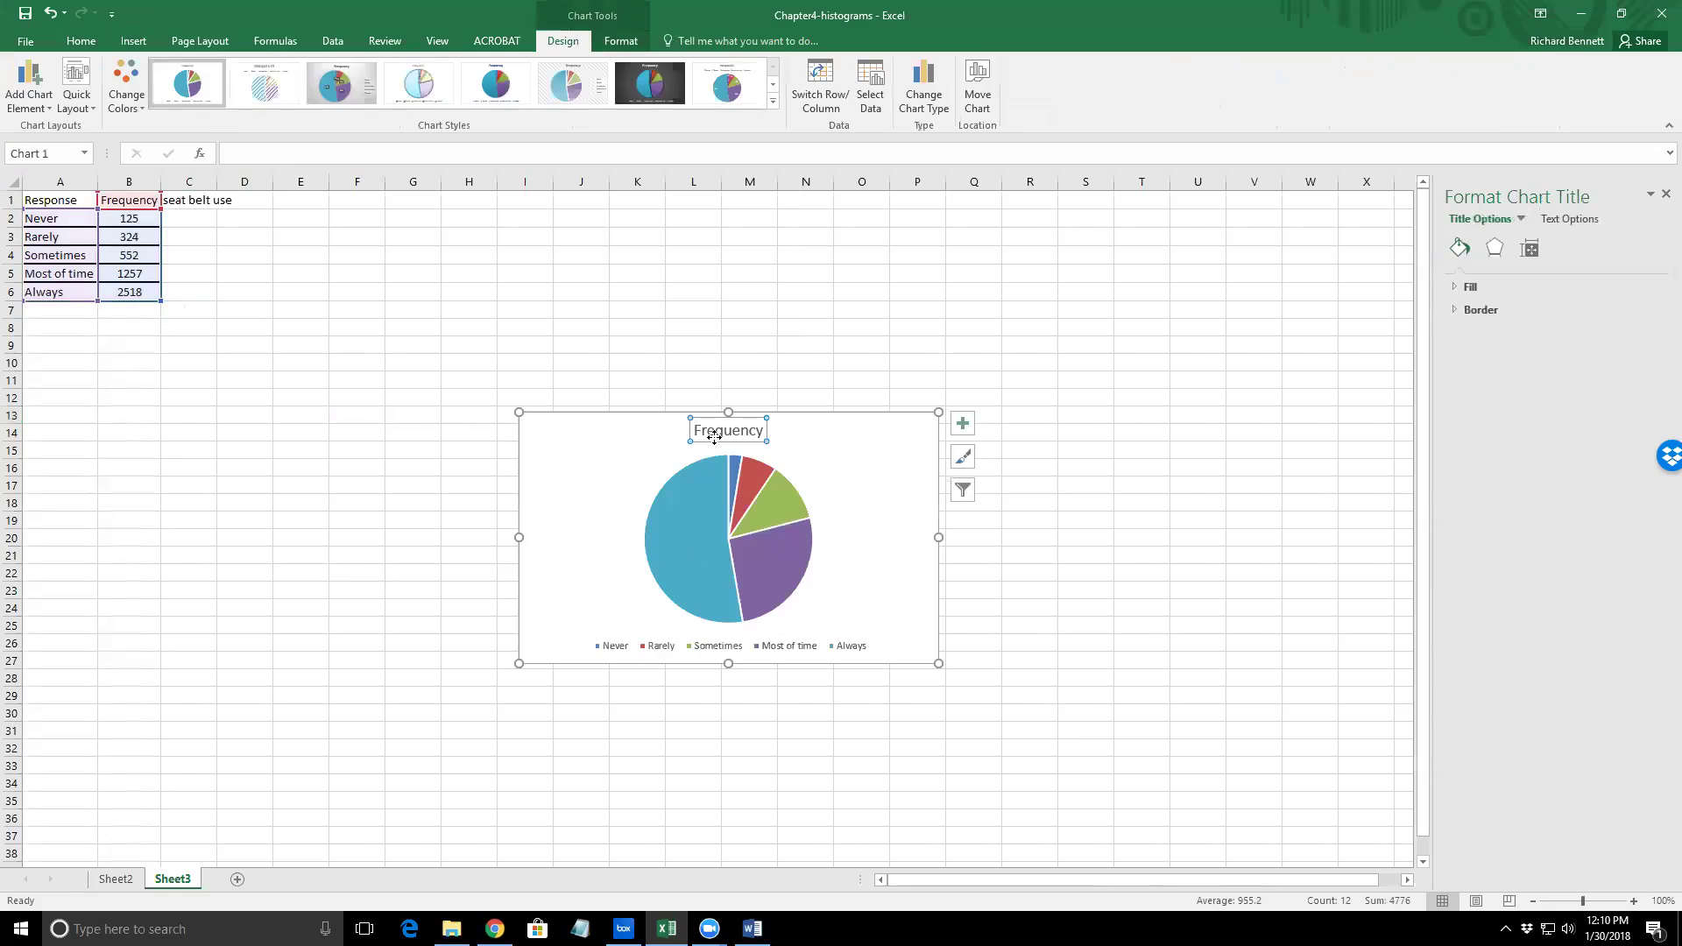
pyautogui.write('Seat Belt ')
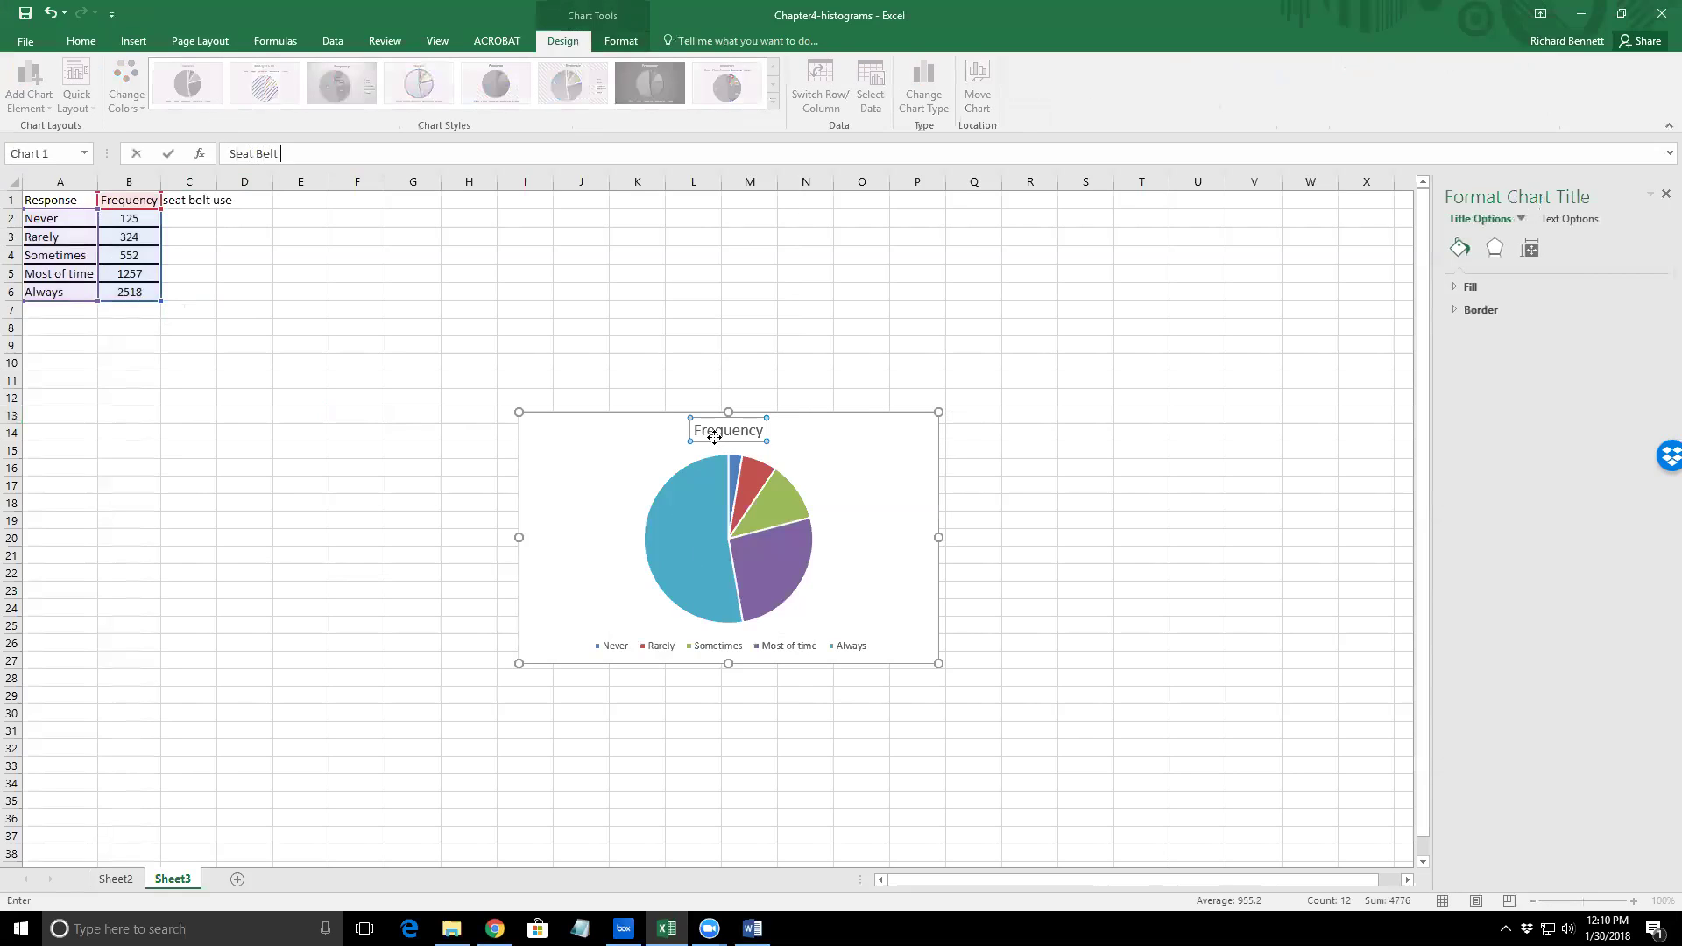
pyautogui.write('Use')
pyautogui.press('Return')
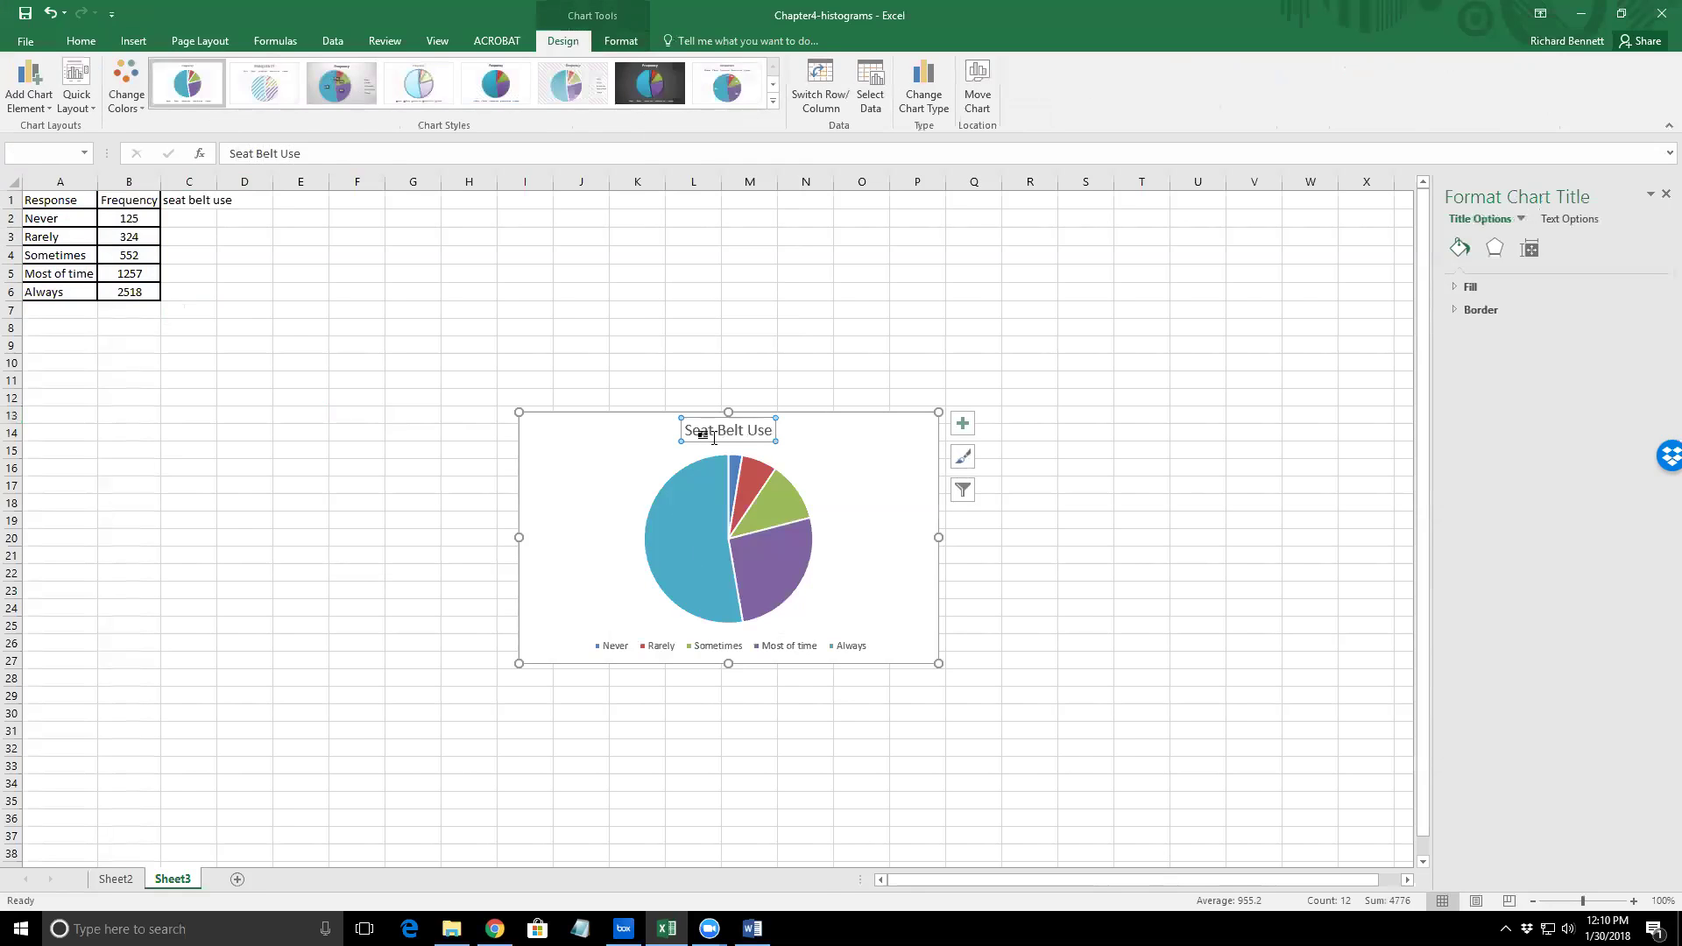
# Copy question 3's IQ and # students table from the Word homework and paste it at A1 of a new worksheet in Excel
pyautogui.hotkey('alt', 'Tab')
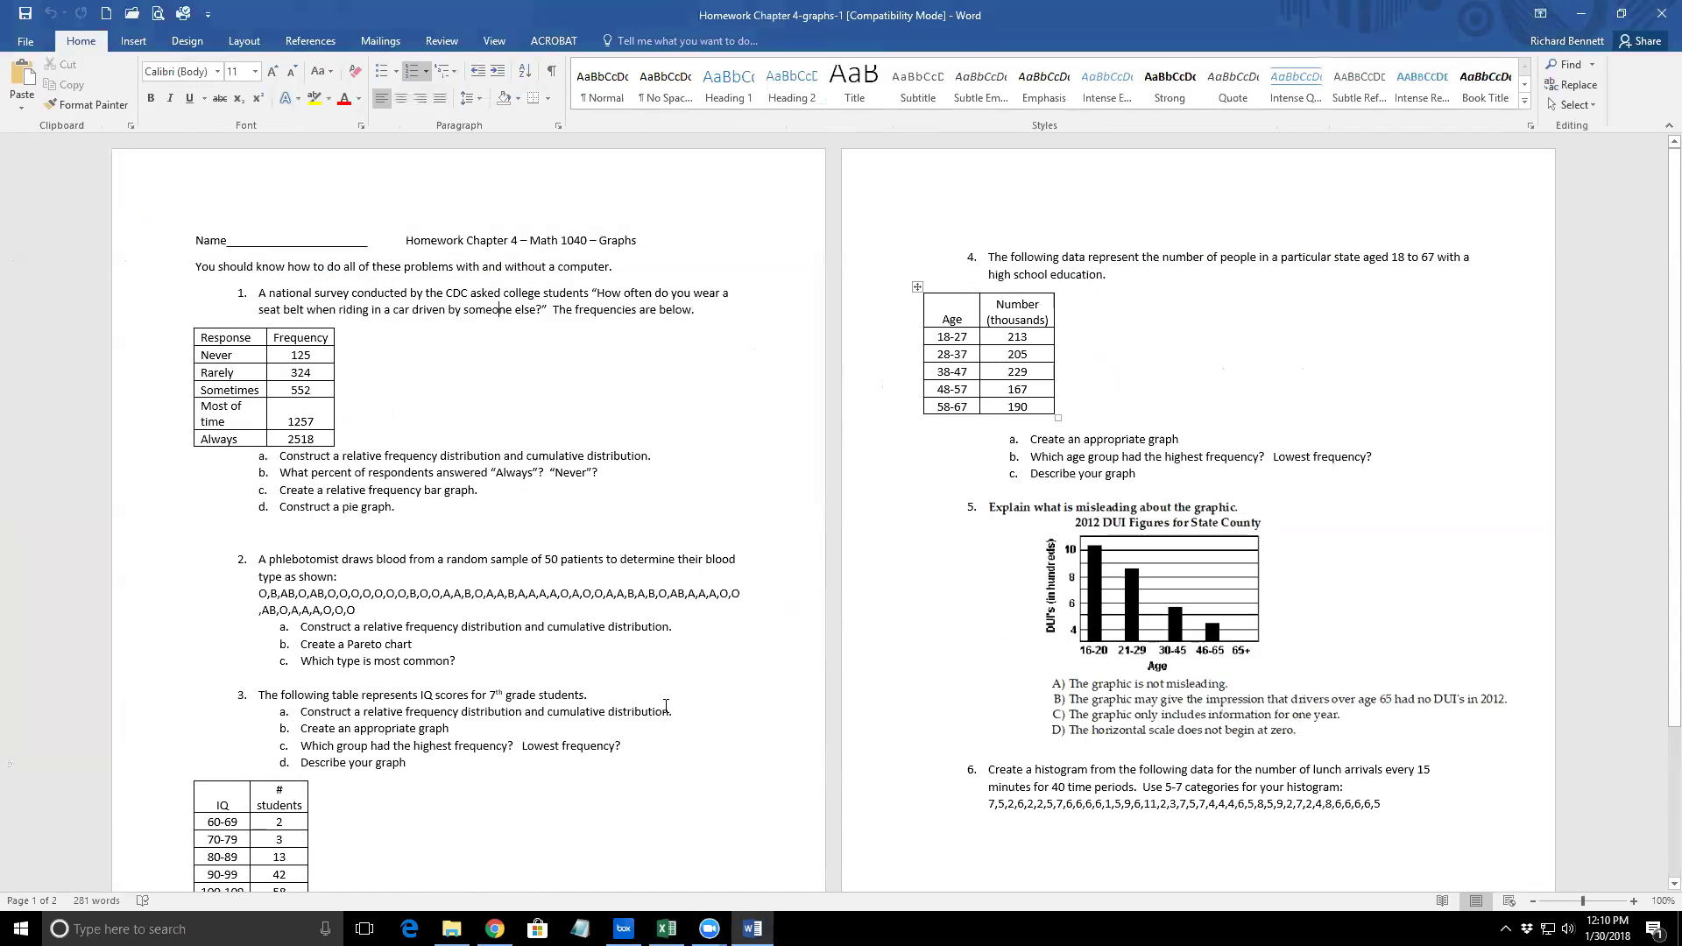
pyautogui.scroll(-3, 629, 807)
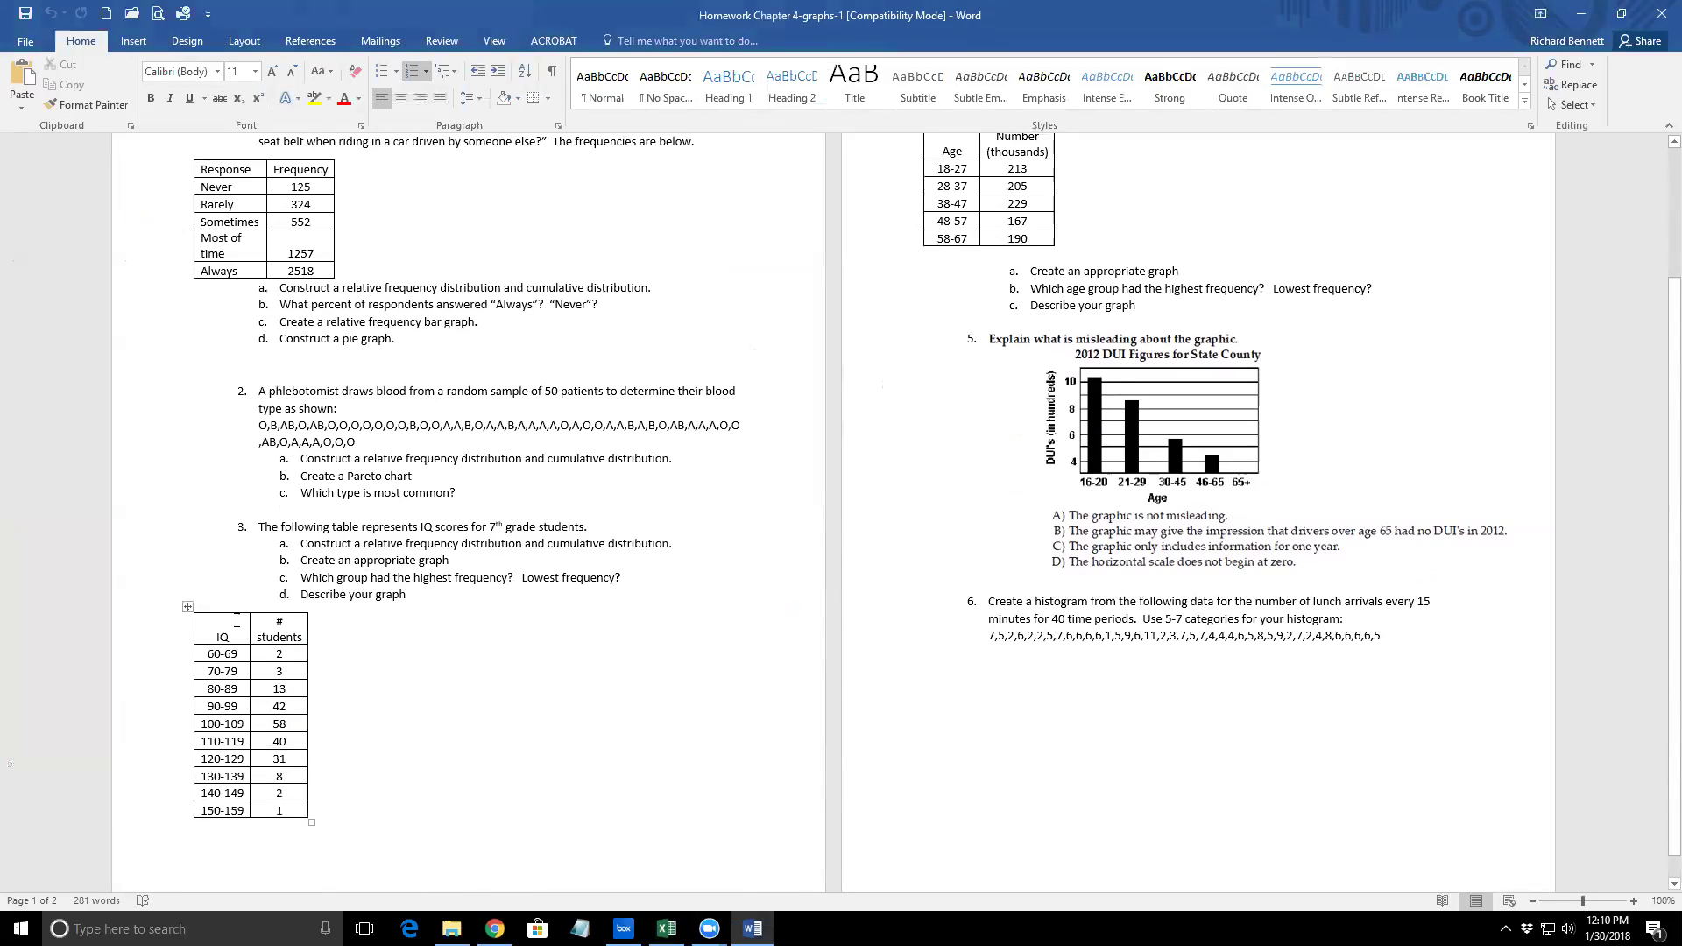
pyautogui.click(187, 606)
pyautogui.hotkey('ctrl', 'c')
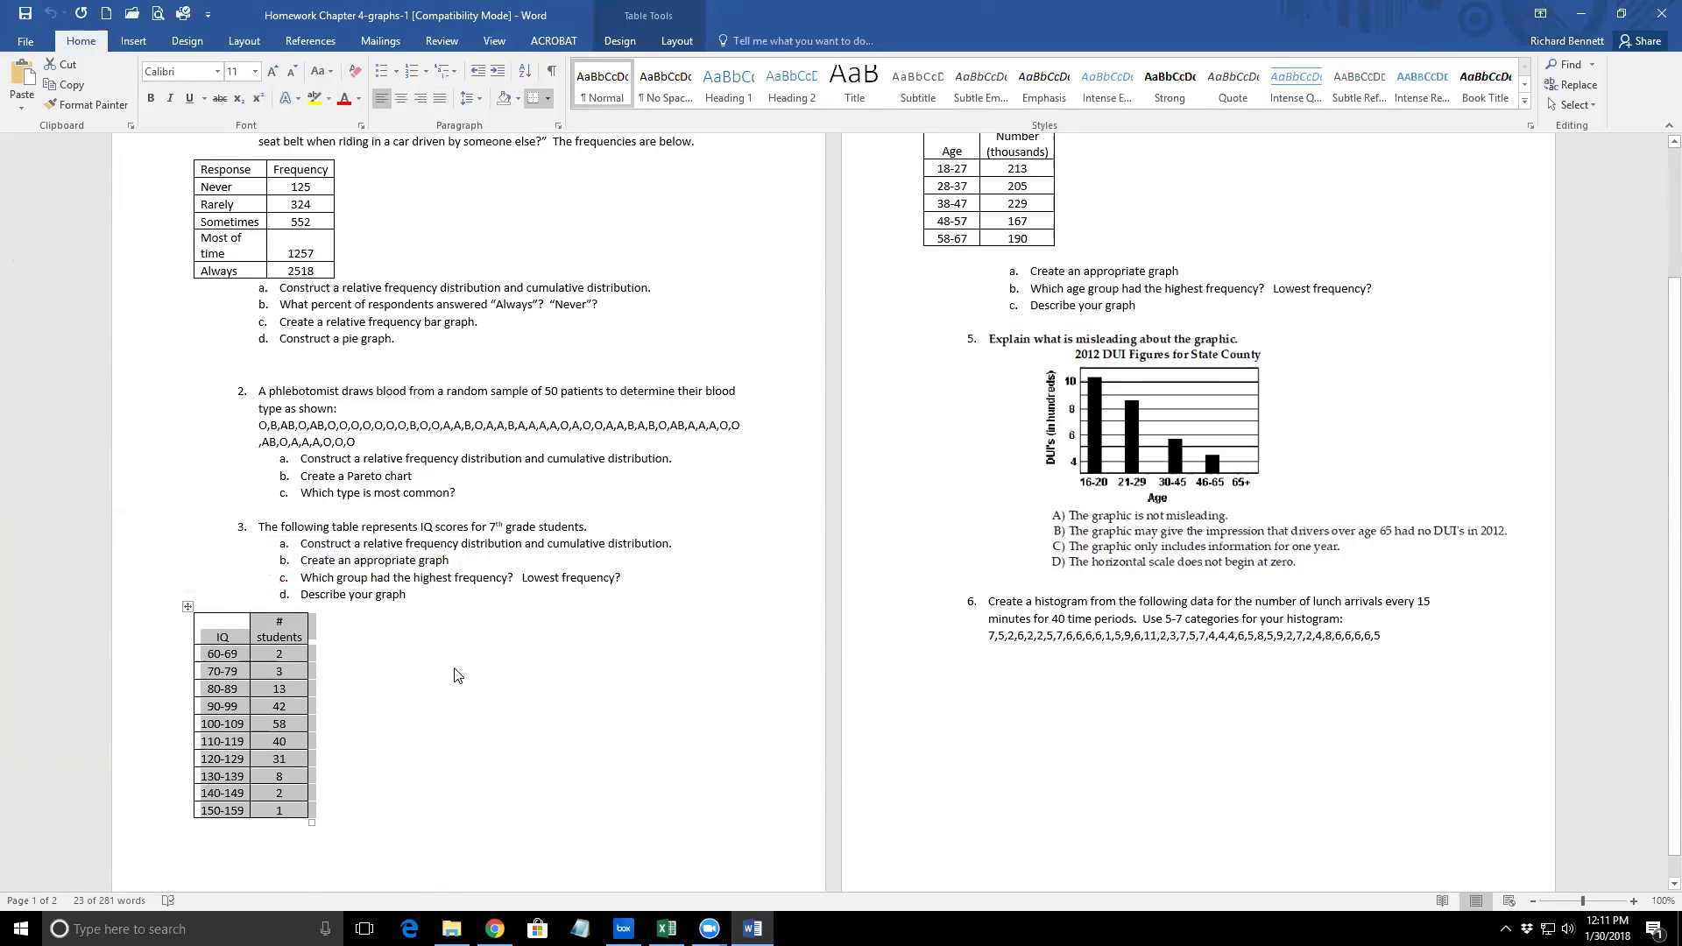
pyautogui.scroll(2, 455, 668)
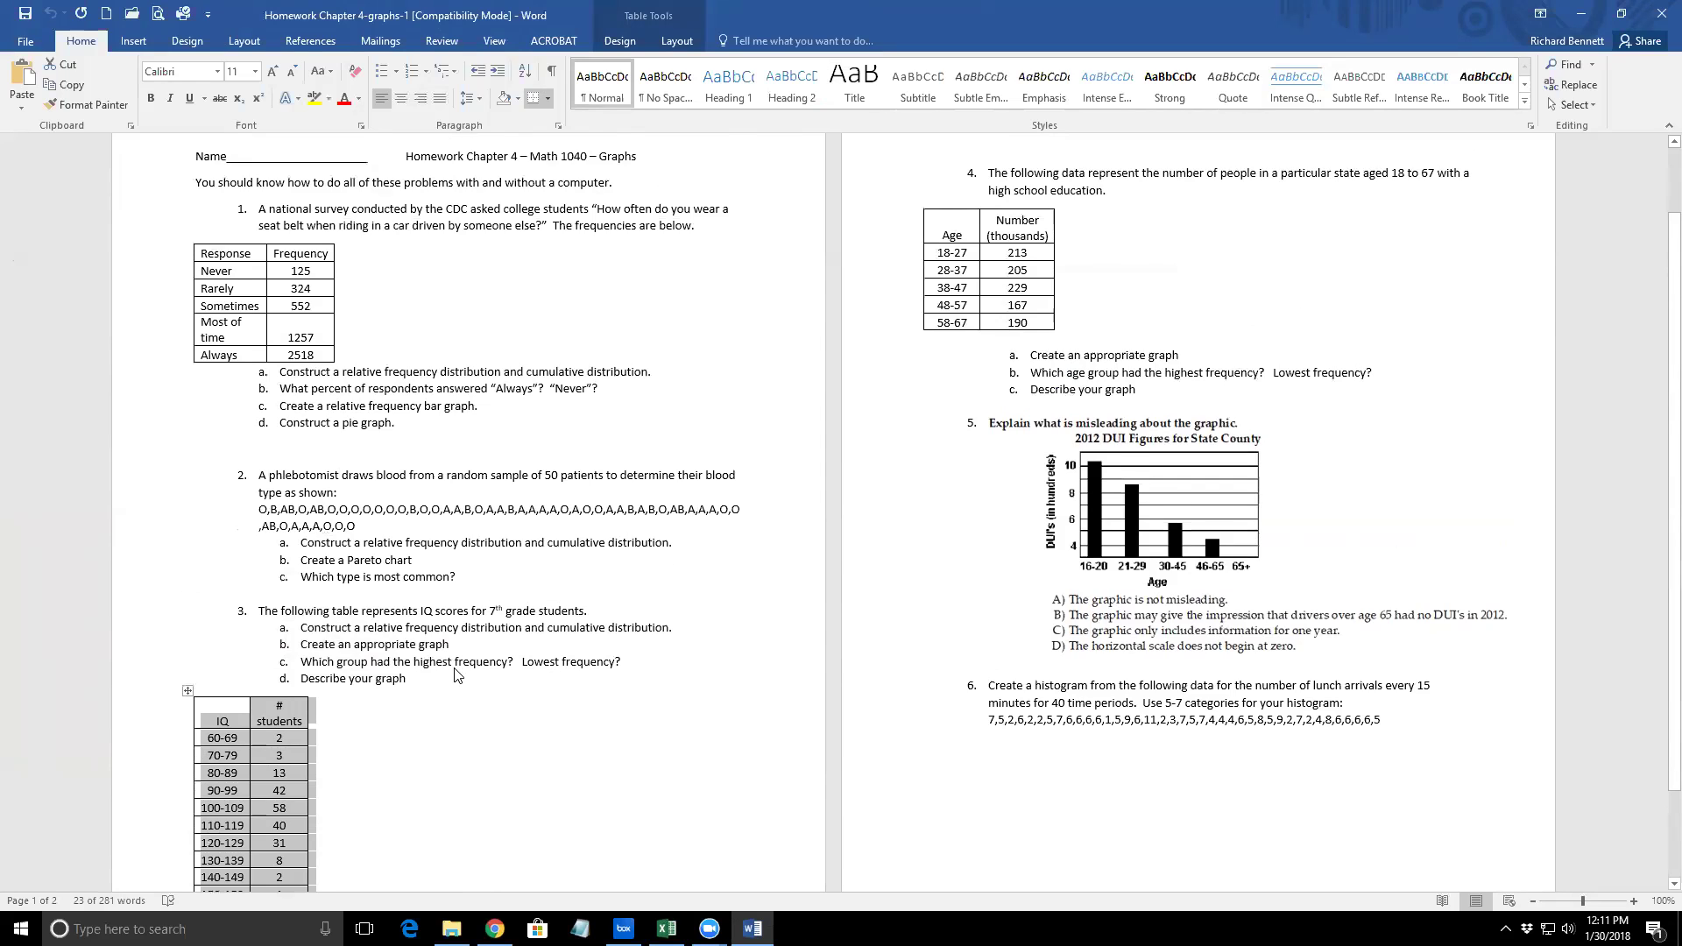
pyautogui.scroll(-2, 455, 674)
pyautogui.hotkey('alt', 'Tab')
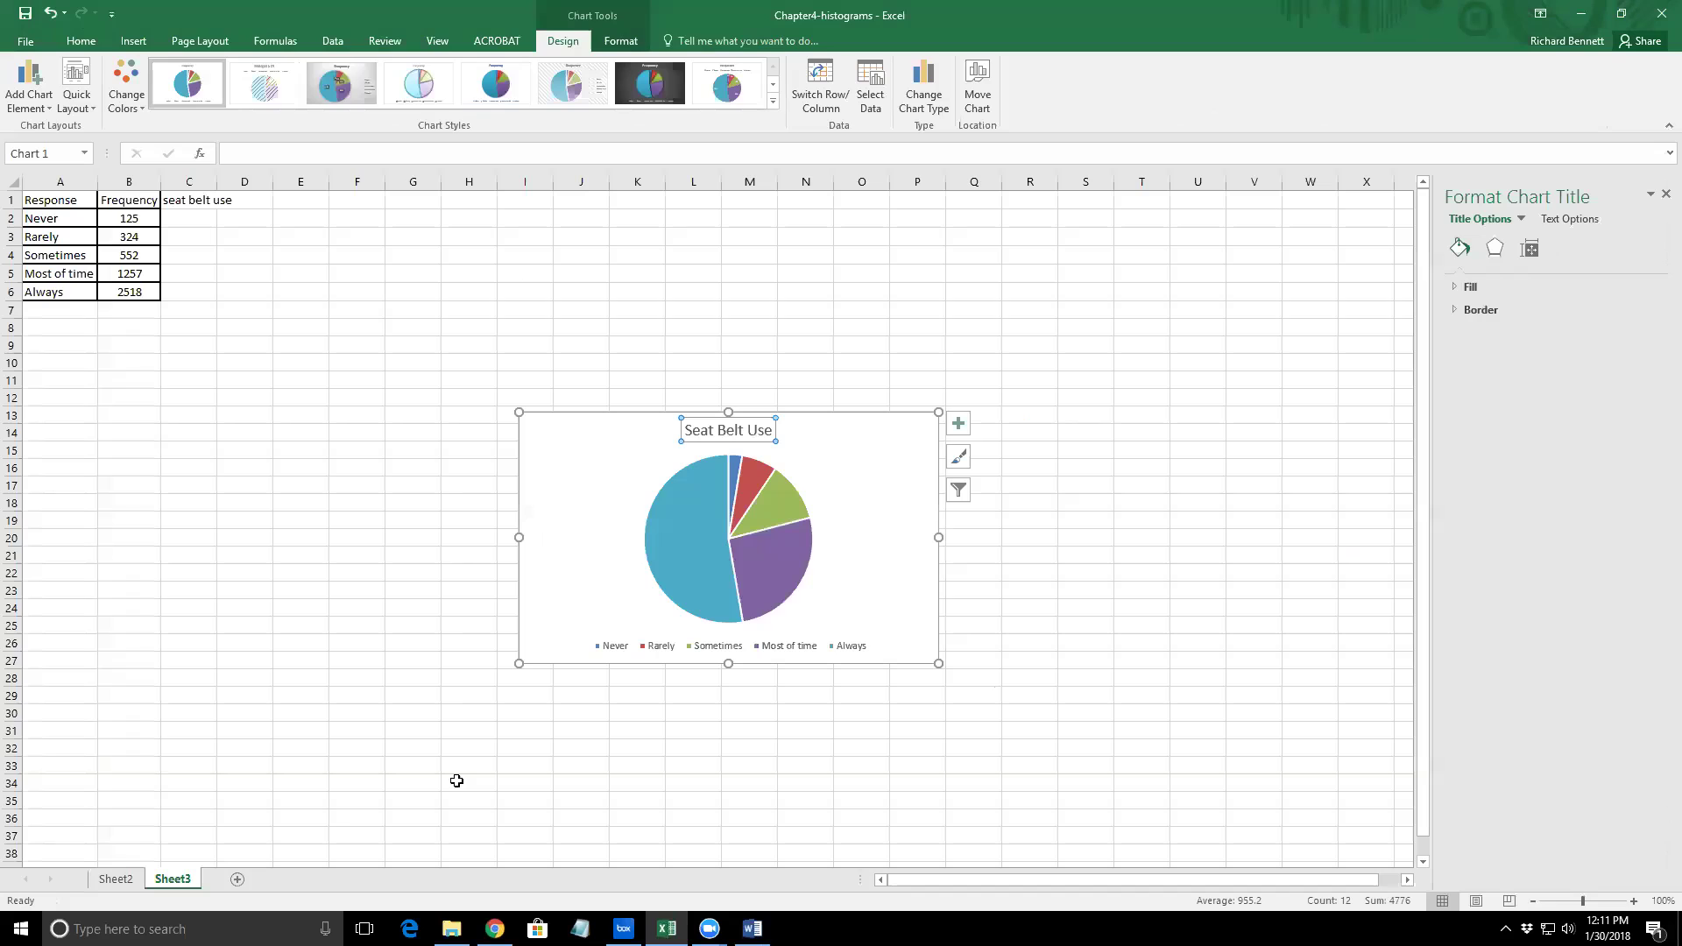
pyautogui.click(272, 878)
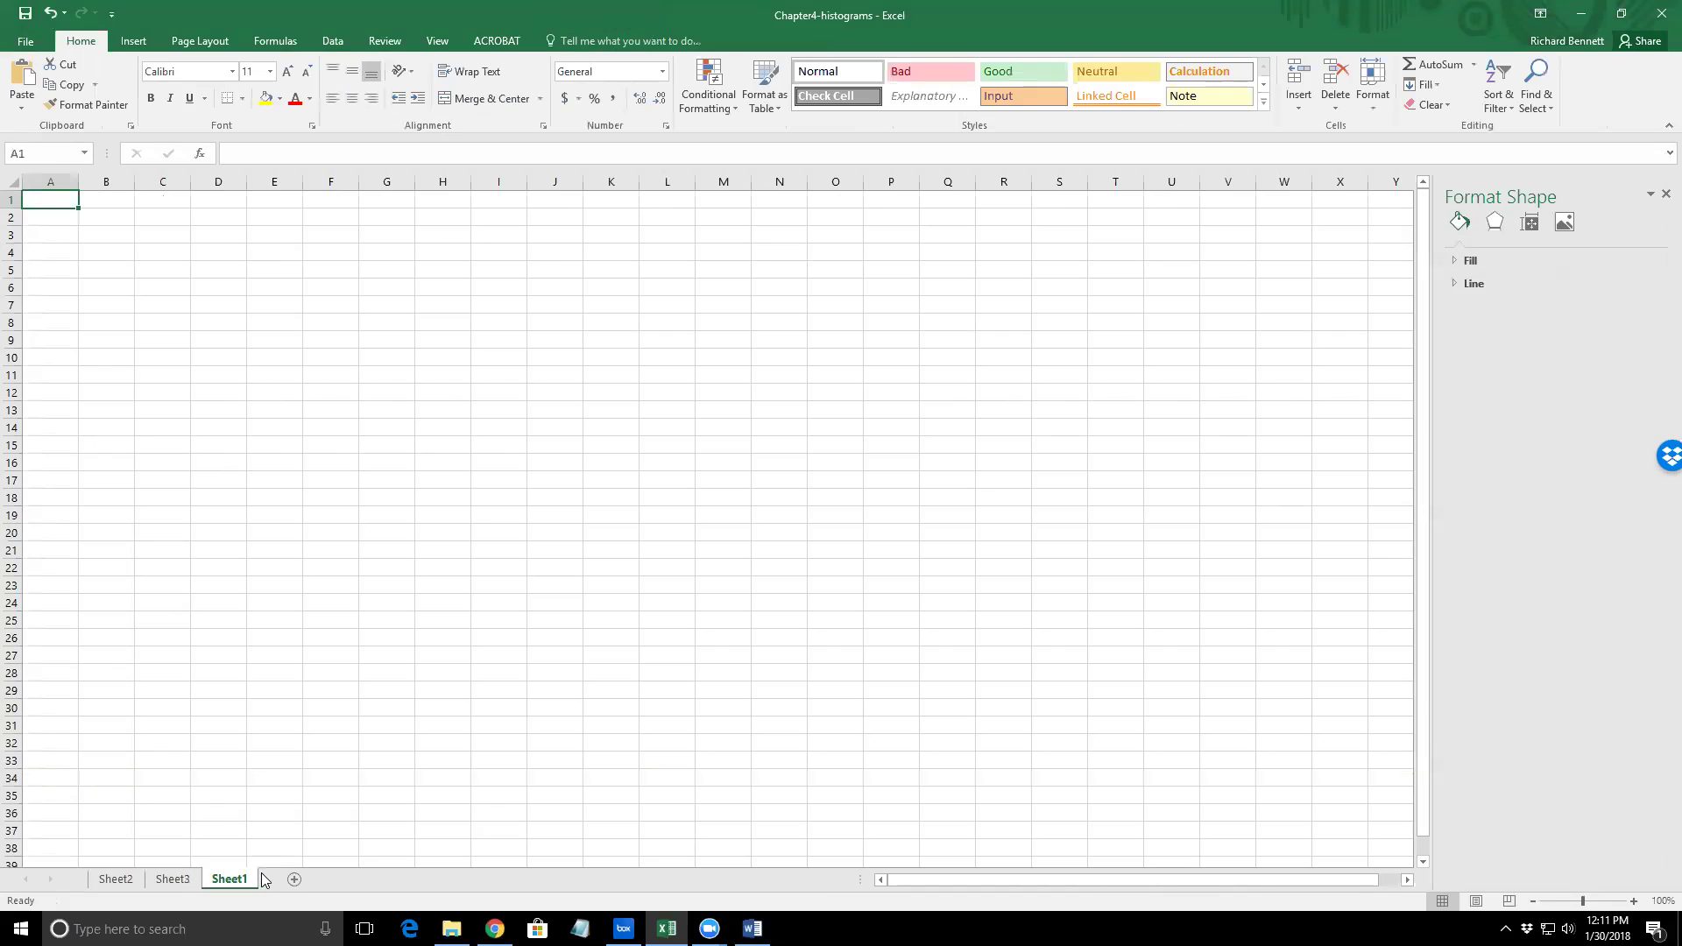
pyautogui.hotkey('ctrl', 'v')
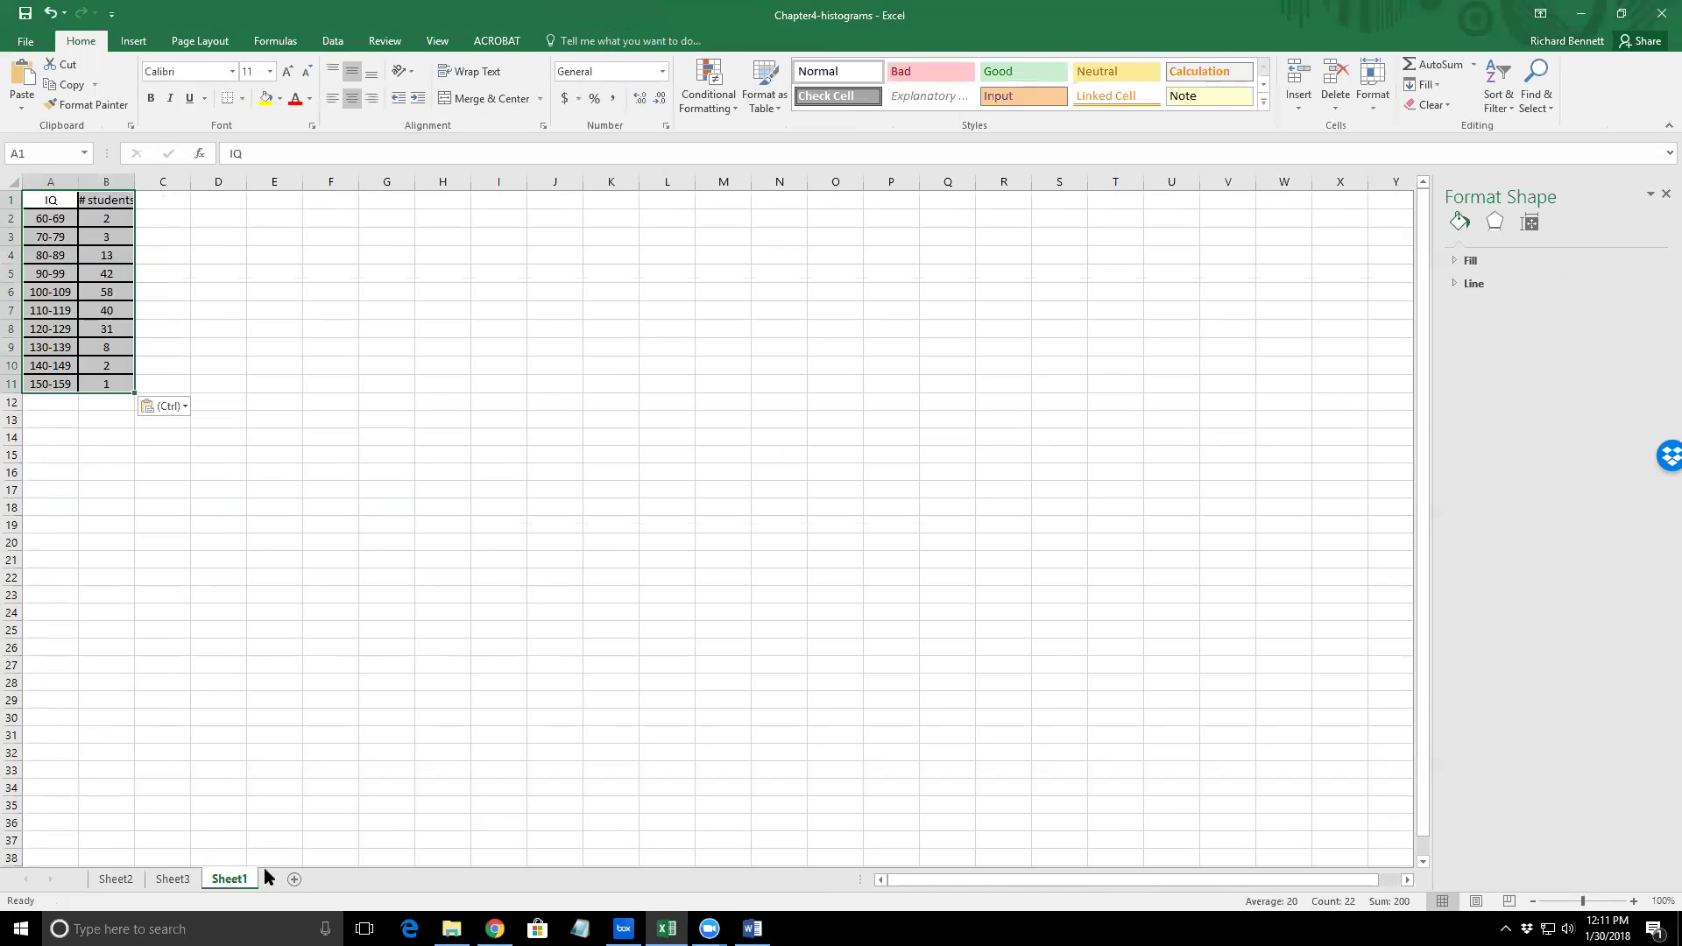
pyautogui.click(115, 878)
pyautogui.click(173, 879)
pyautogui.click(229, 879)
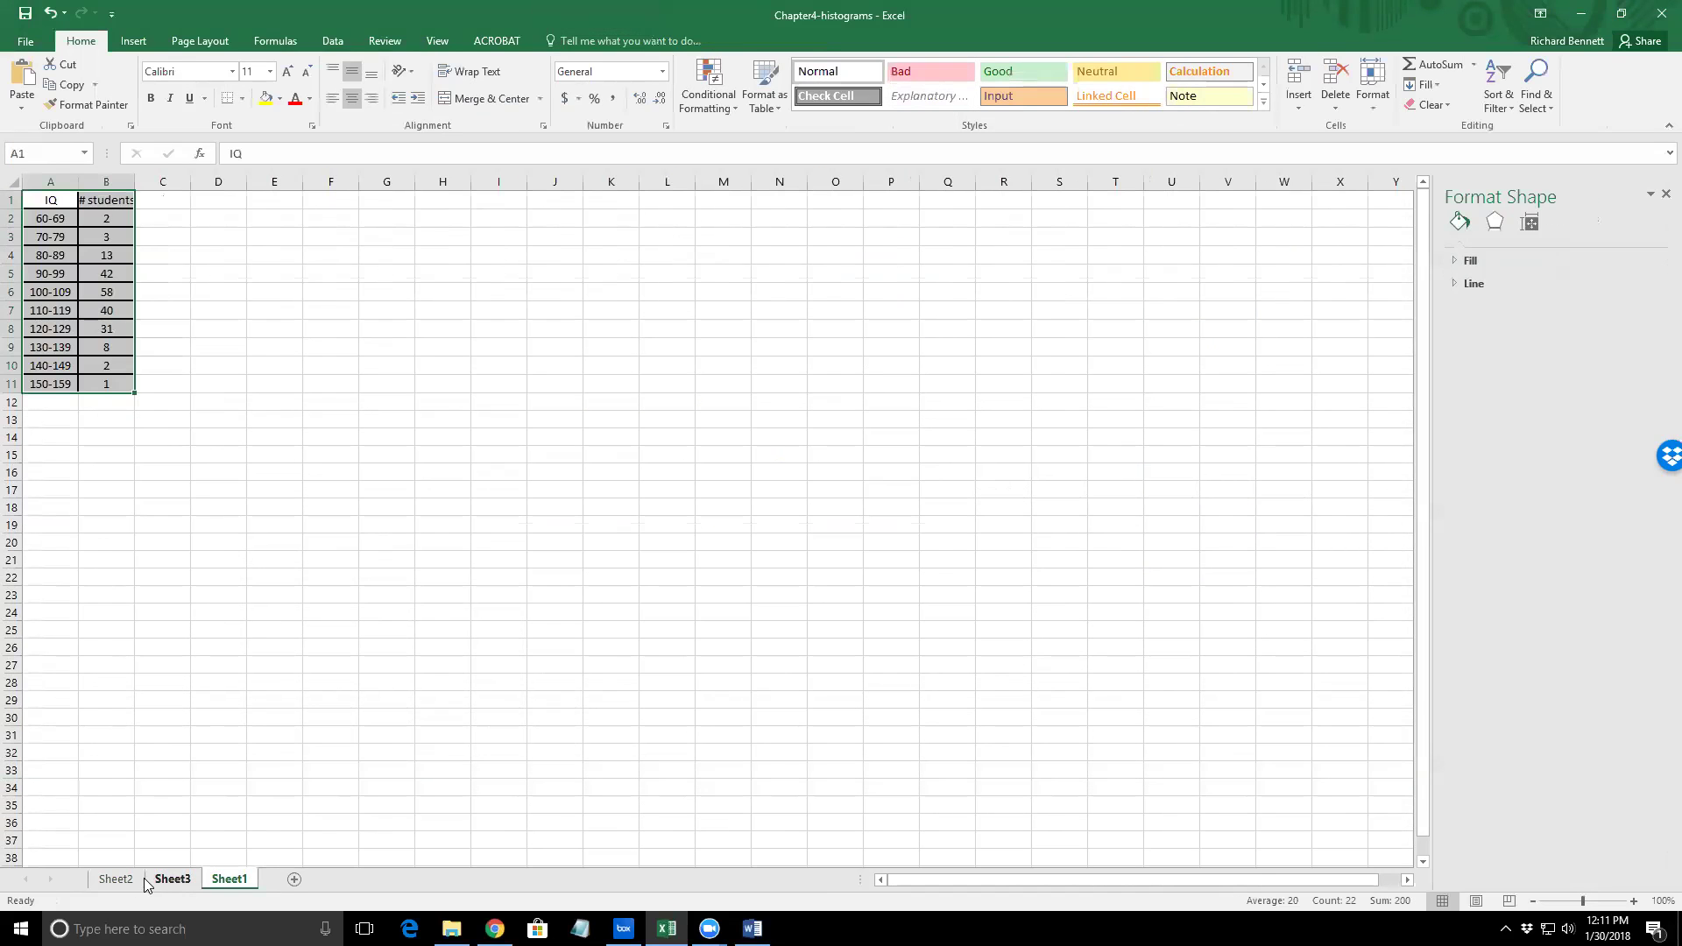
pyautogui.click(172, 879)
pyautogui.click(116, 878)
pyautogui.click(226, 879)
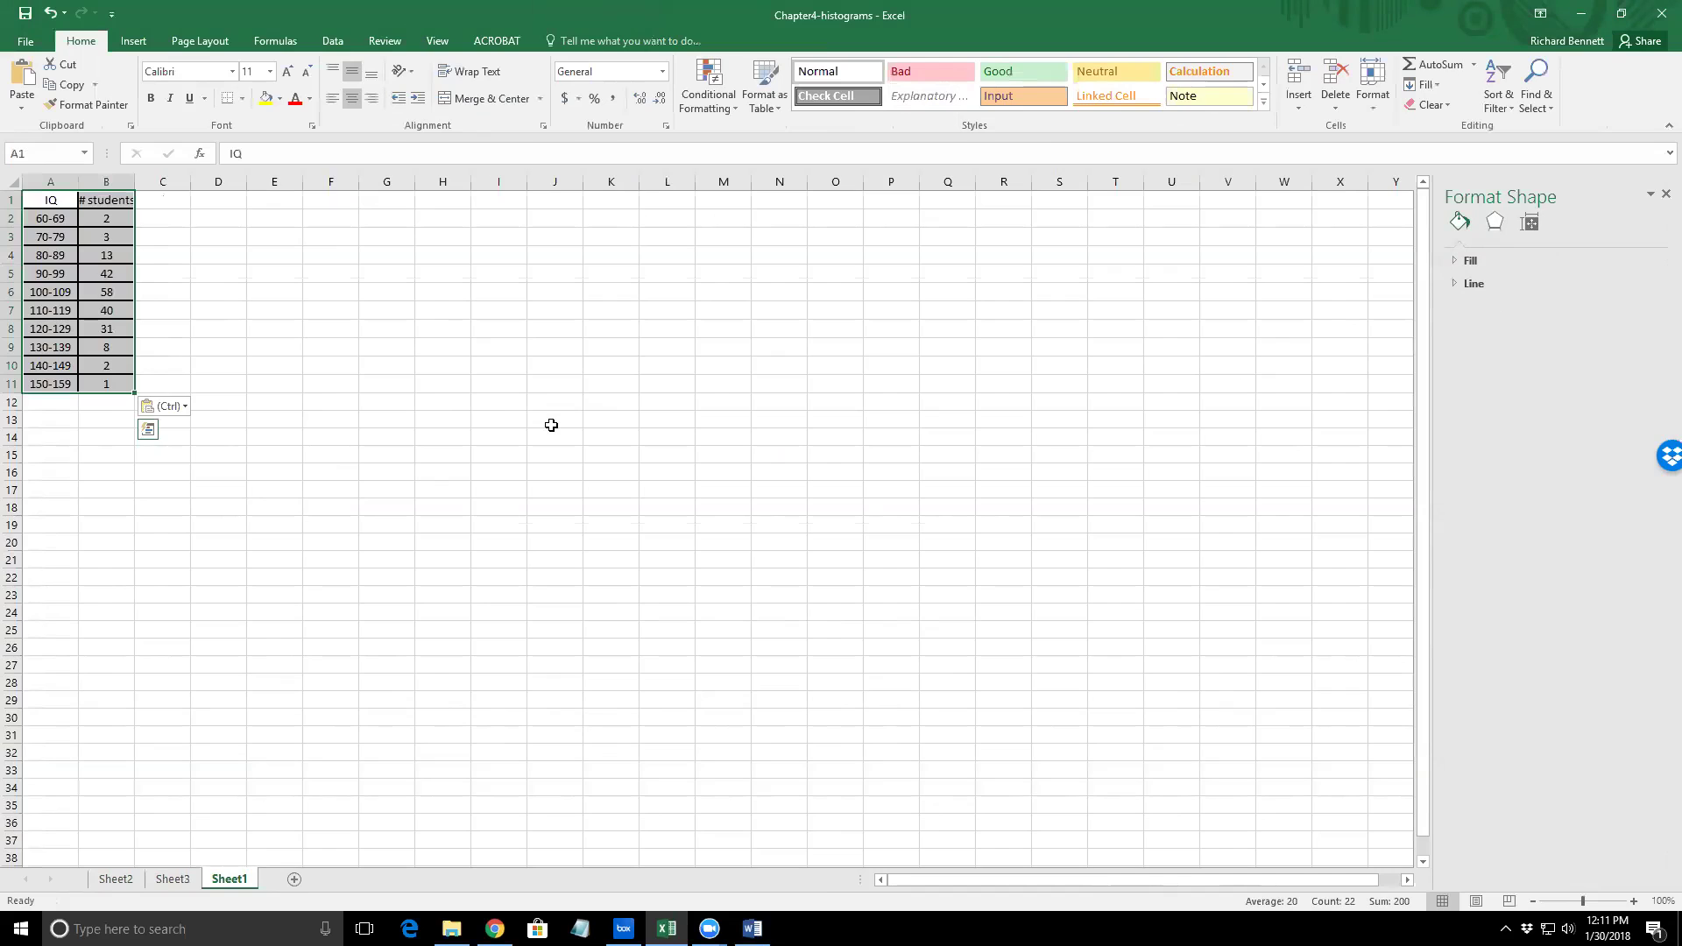
# Switch to the STAT-1040 Canvas course in Chrome and open HW answer keys from the Online Book group of the assignments list
pyautogui.hotkey('alt', 'Tab')
pyautogui.hotkey('alt', 'Tab')
pyautogui.hotkey('alt', 'Tab')
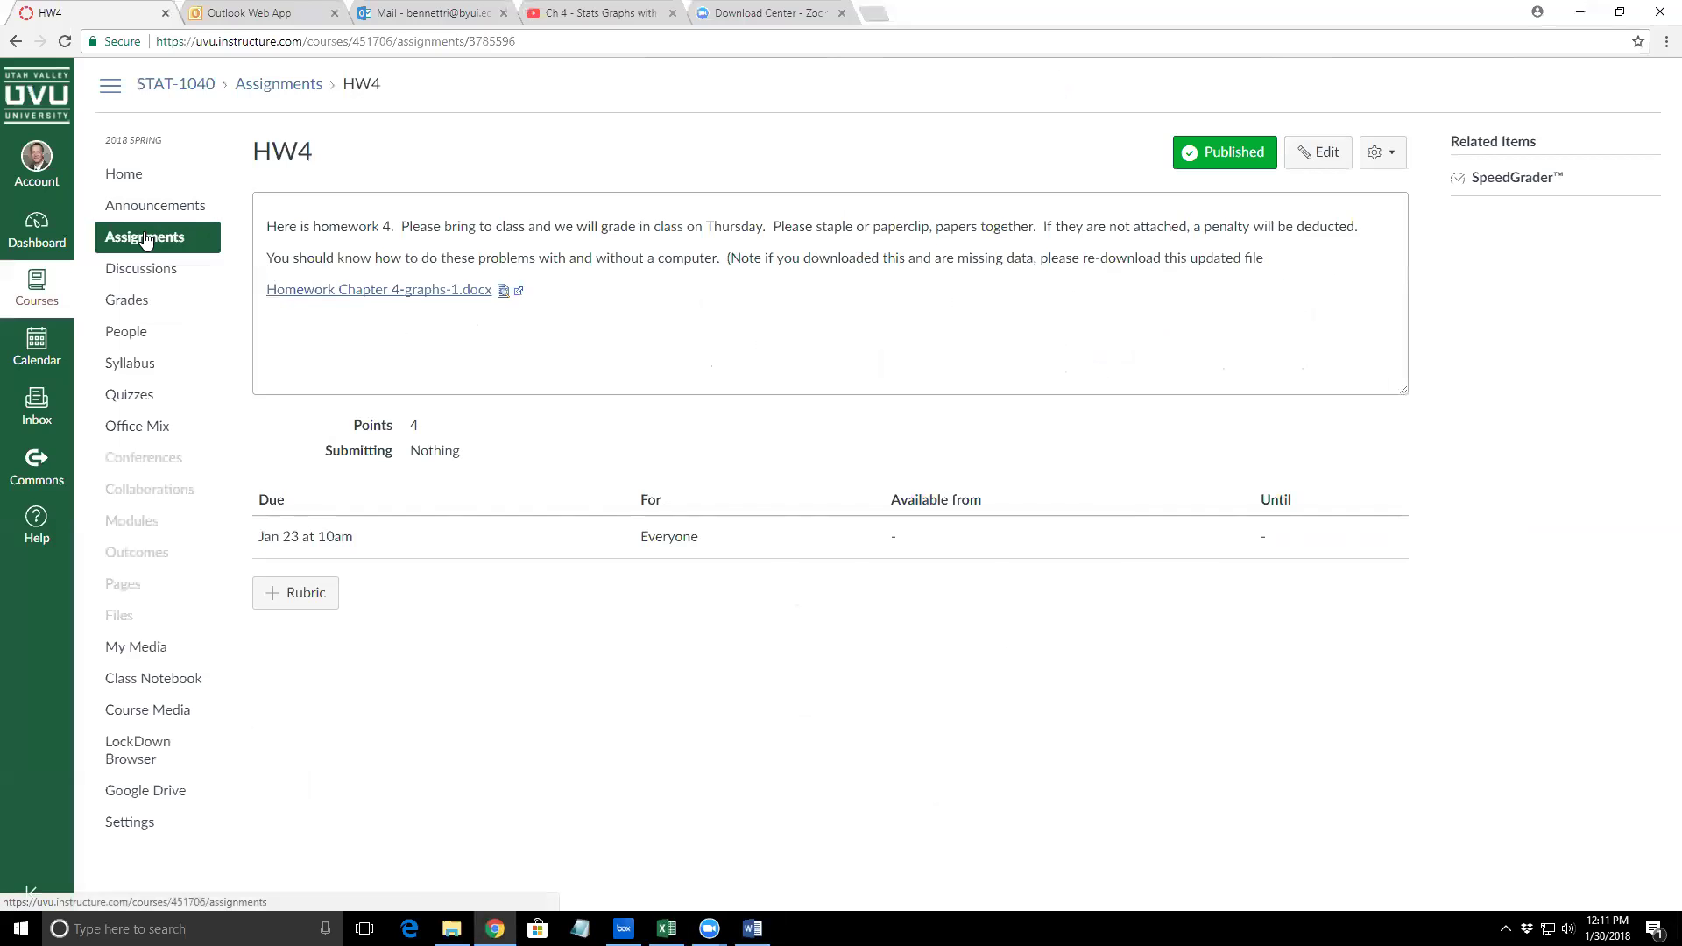
pyautogui.click(153, 237)
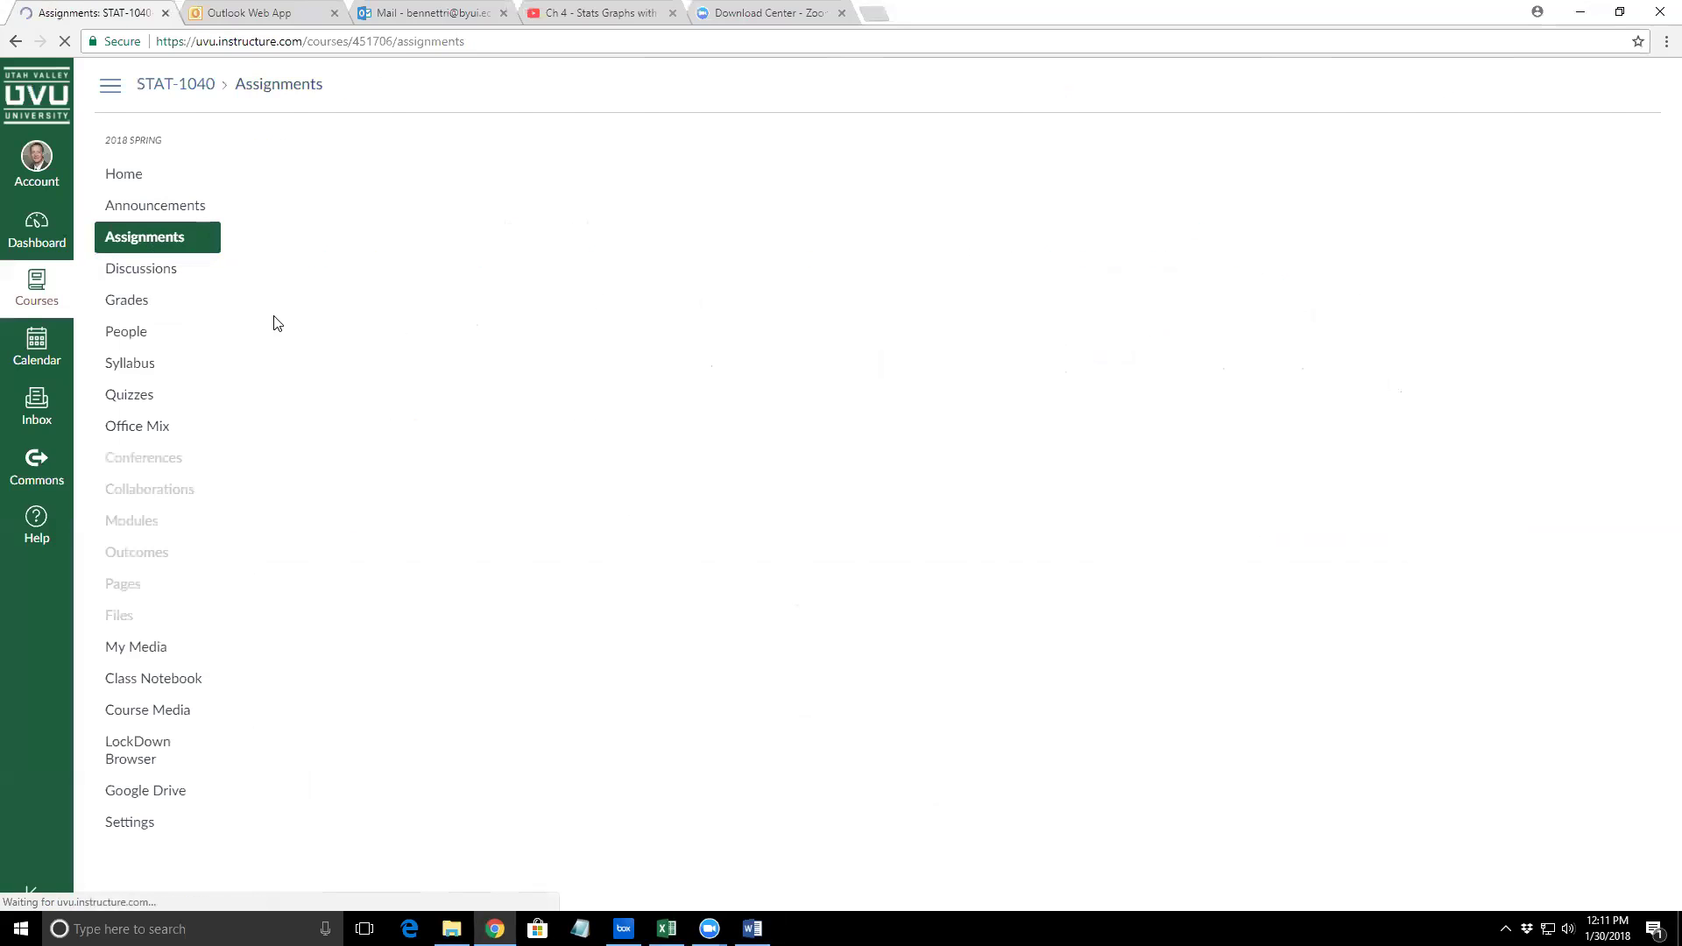
pyautogui.scroll(-12, 464, 479)
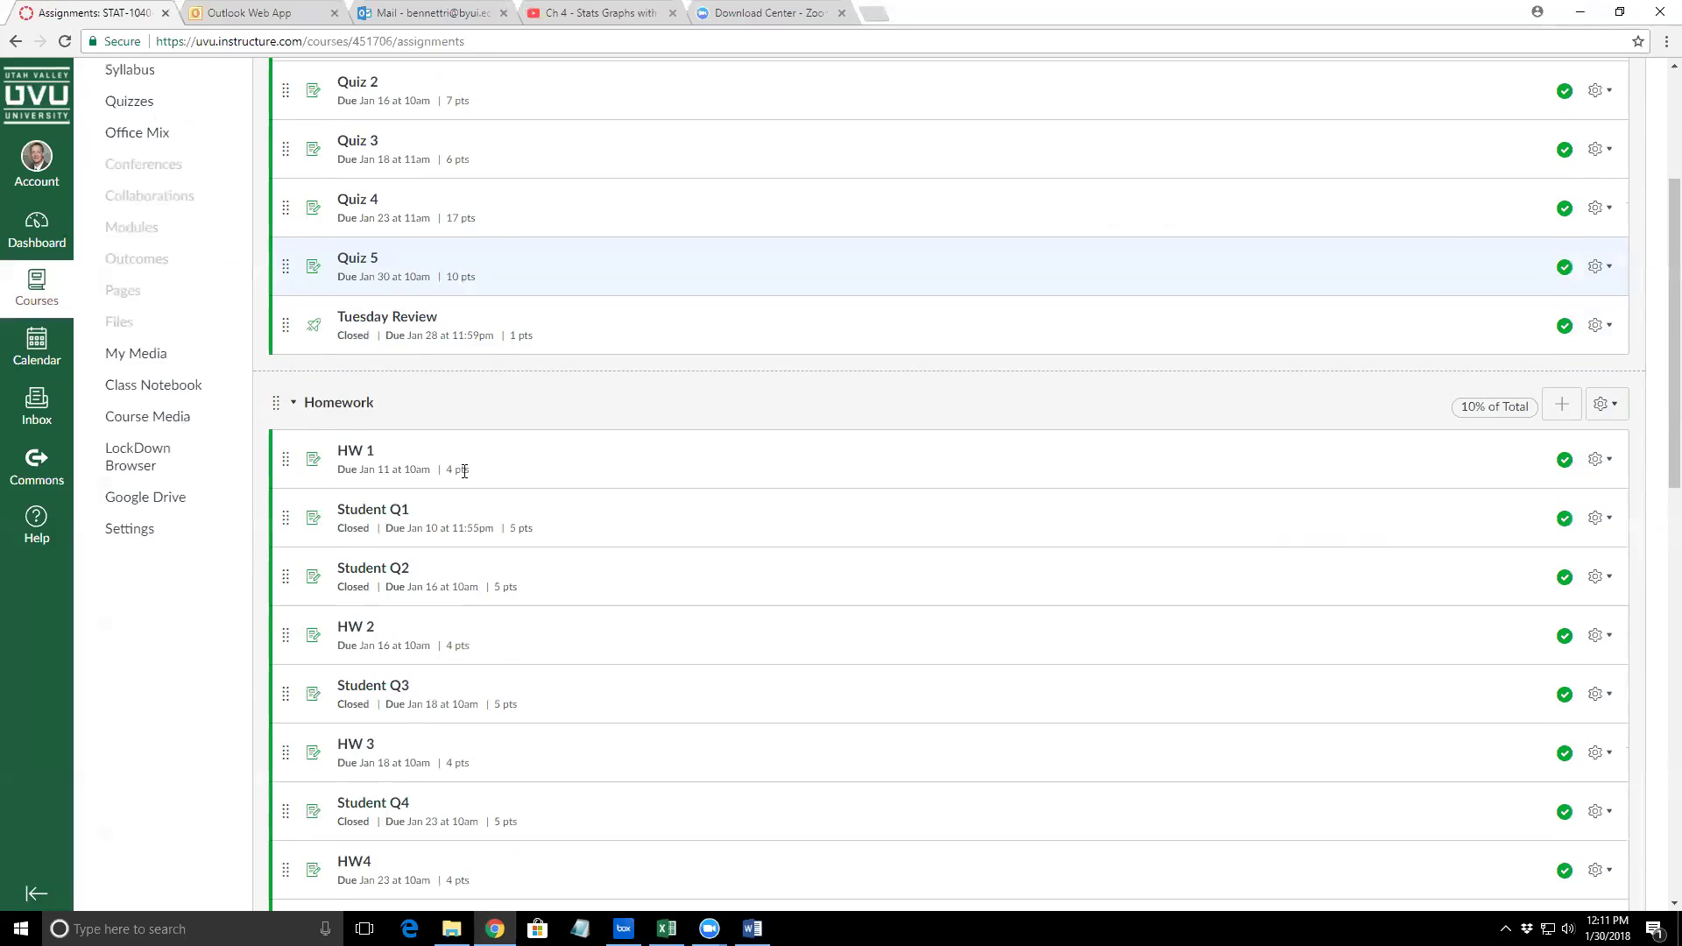
pyautogui.scroll(-5, 493, 564)
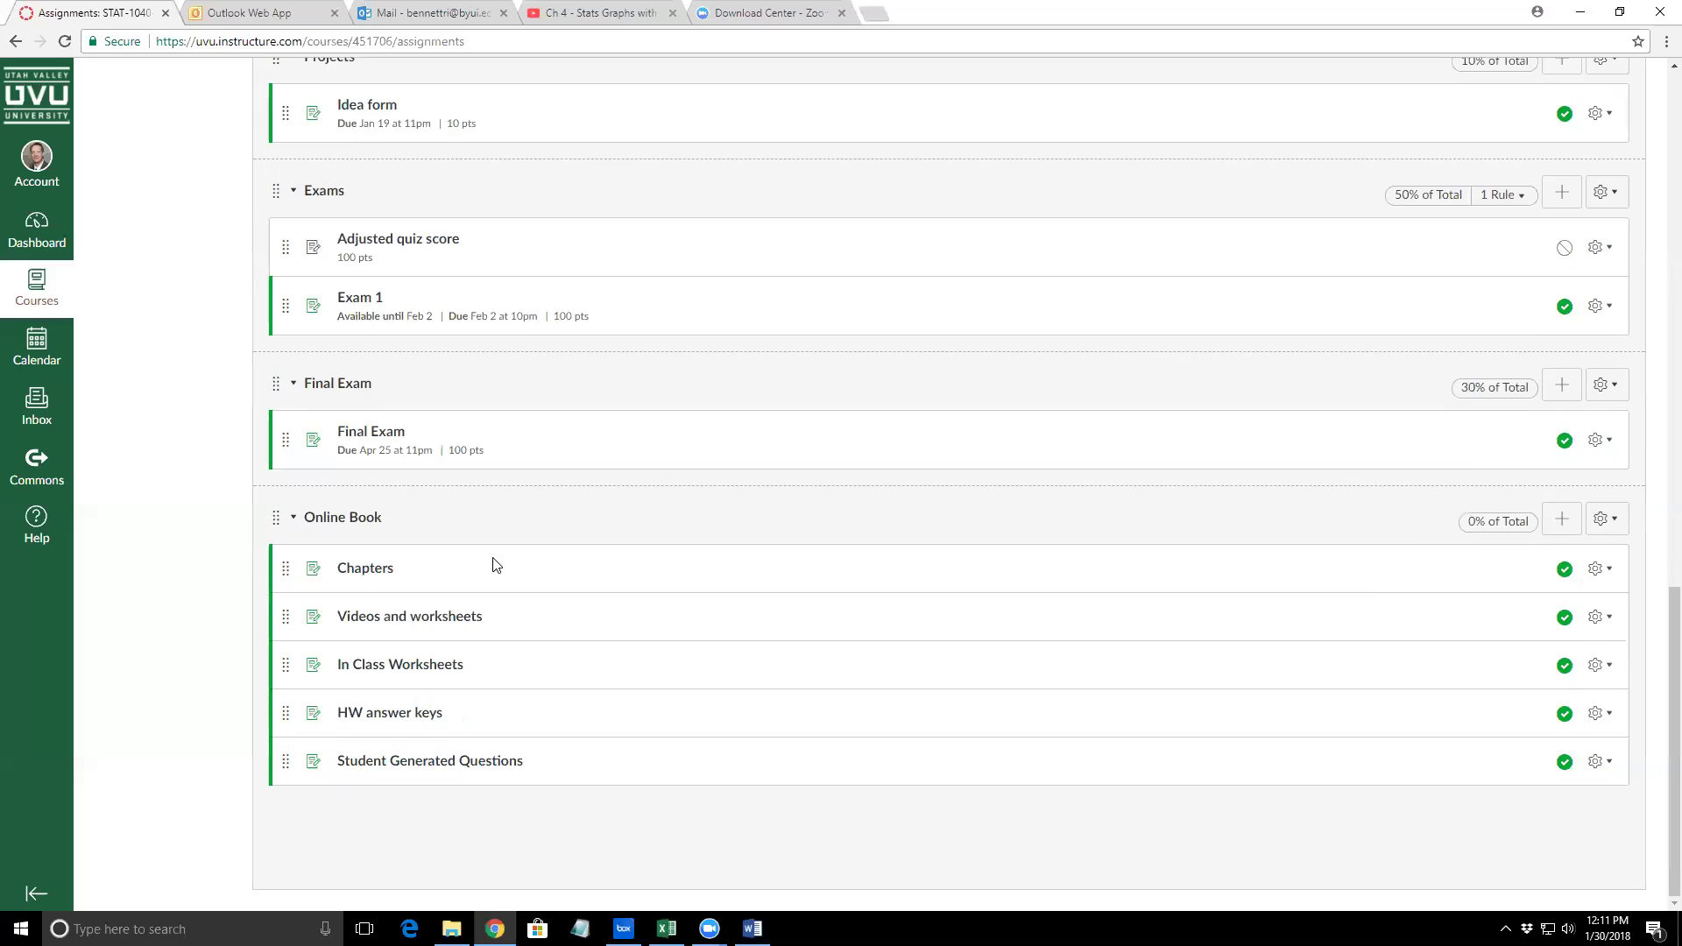
pyautogui.click(407, 714)
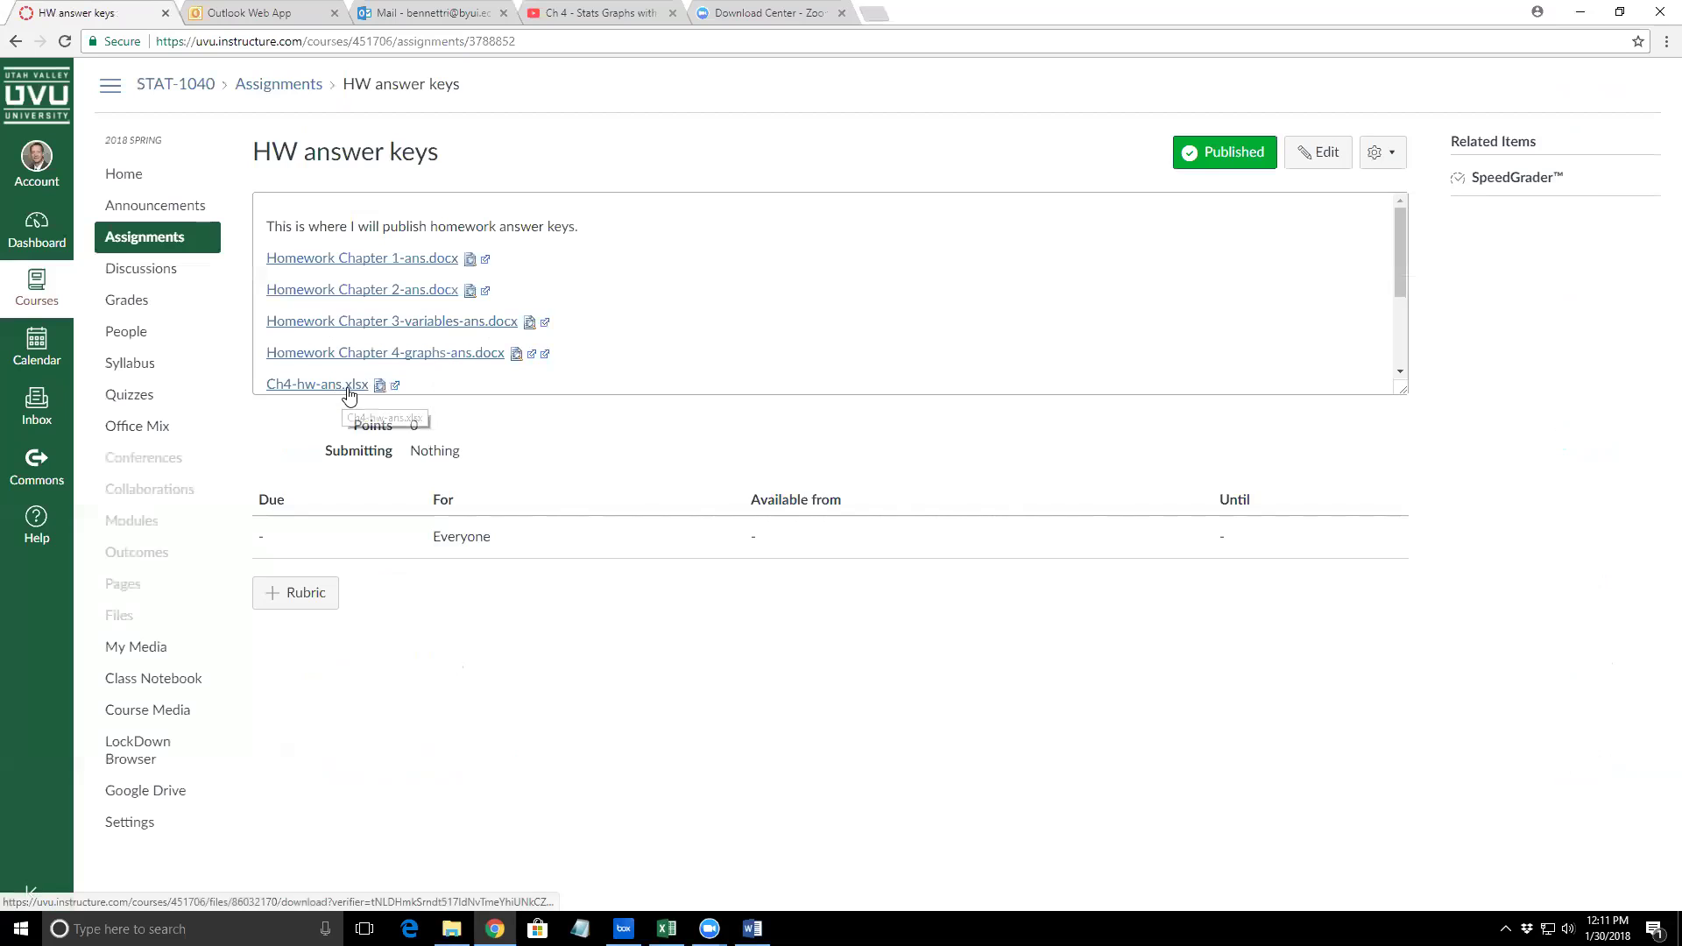
# Download and open Homework Chapter 4-graphs-ans.docx in Word, examine question 4's graph description answer, and close the document
pyautogui.click(447, 359)
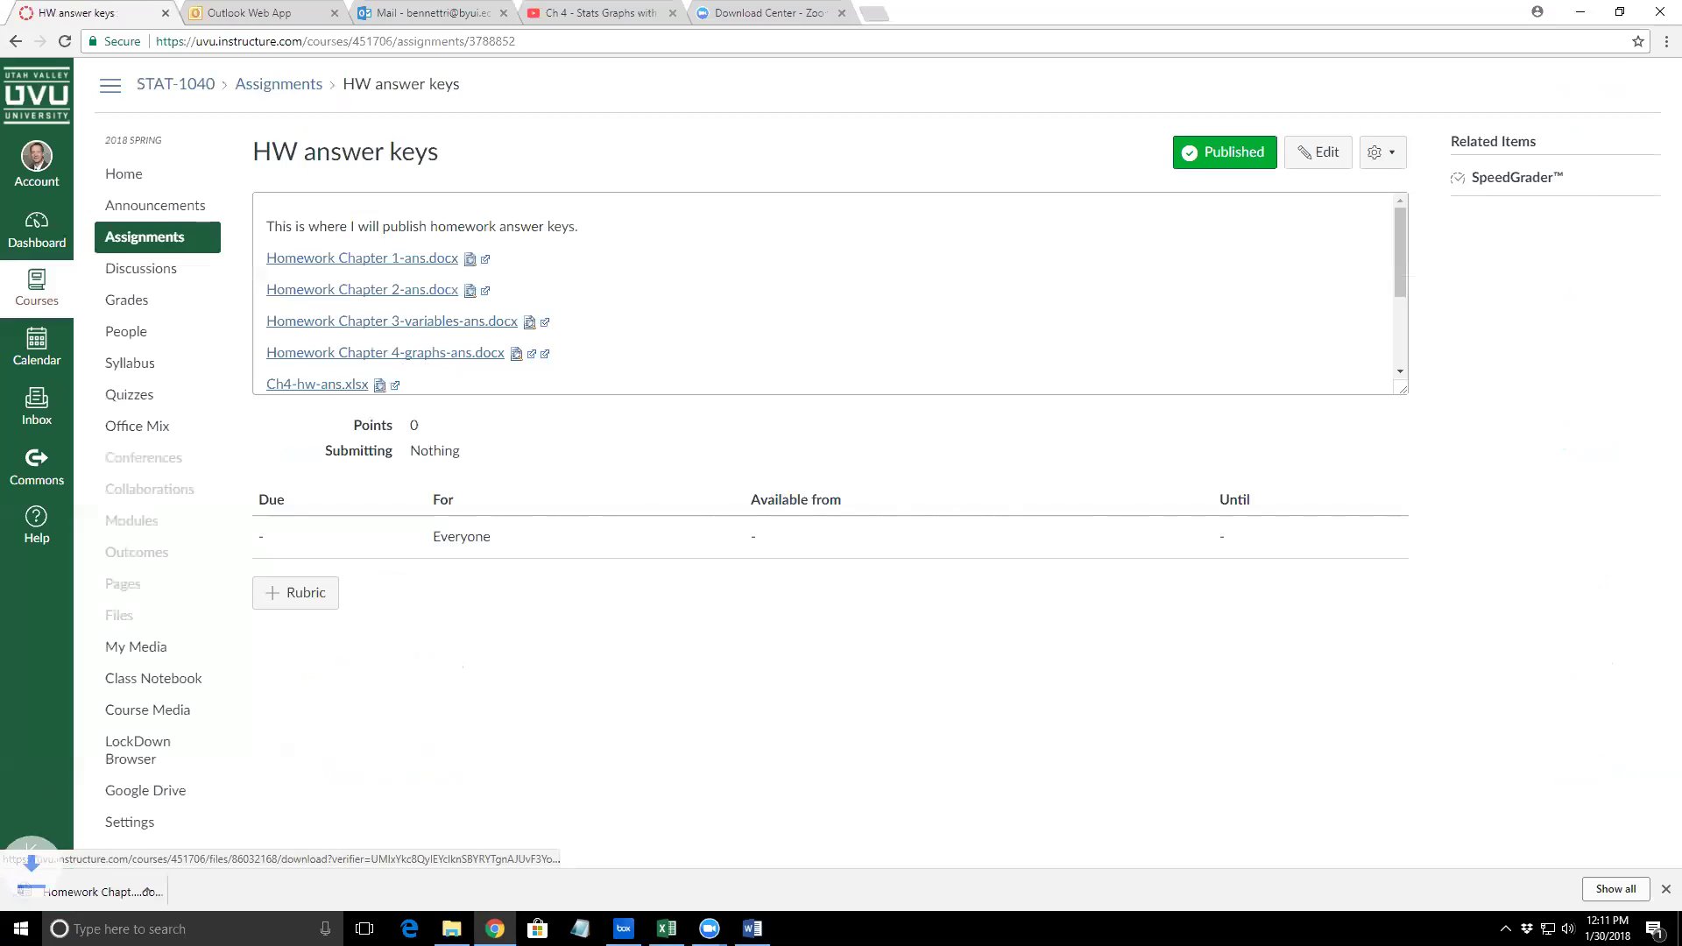
pyautogui.click(133, 891)
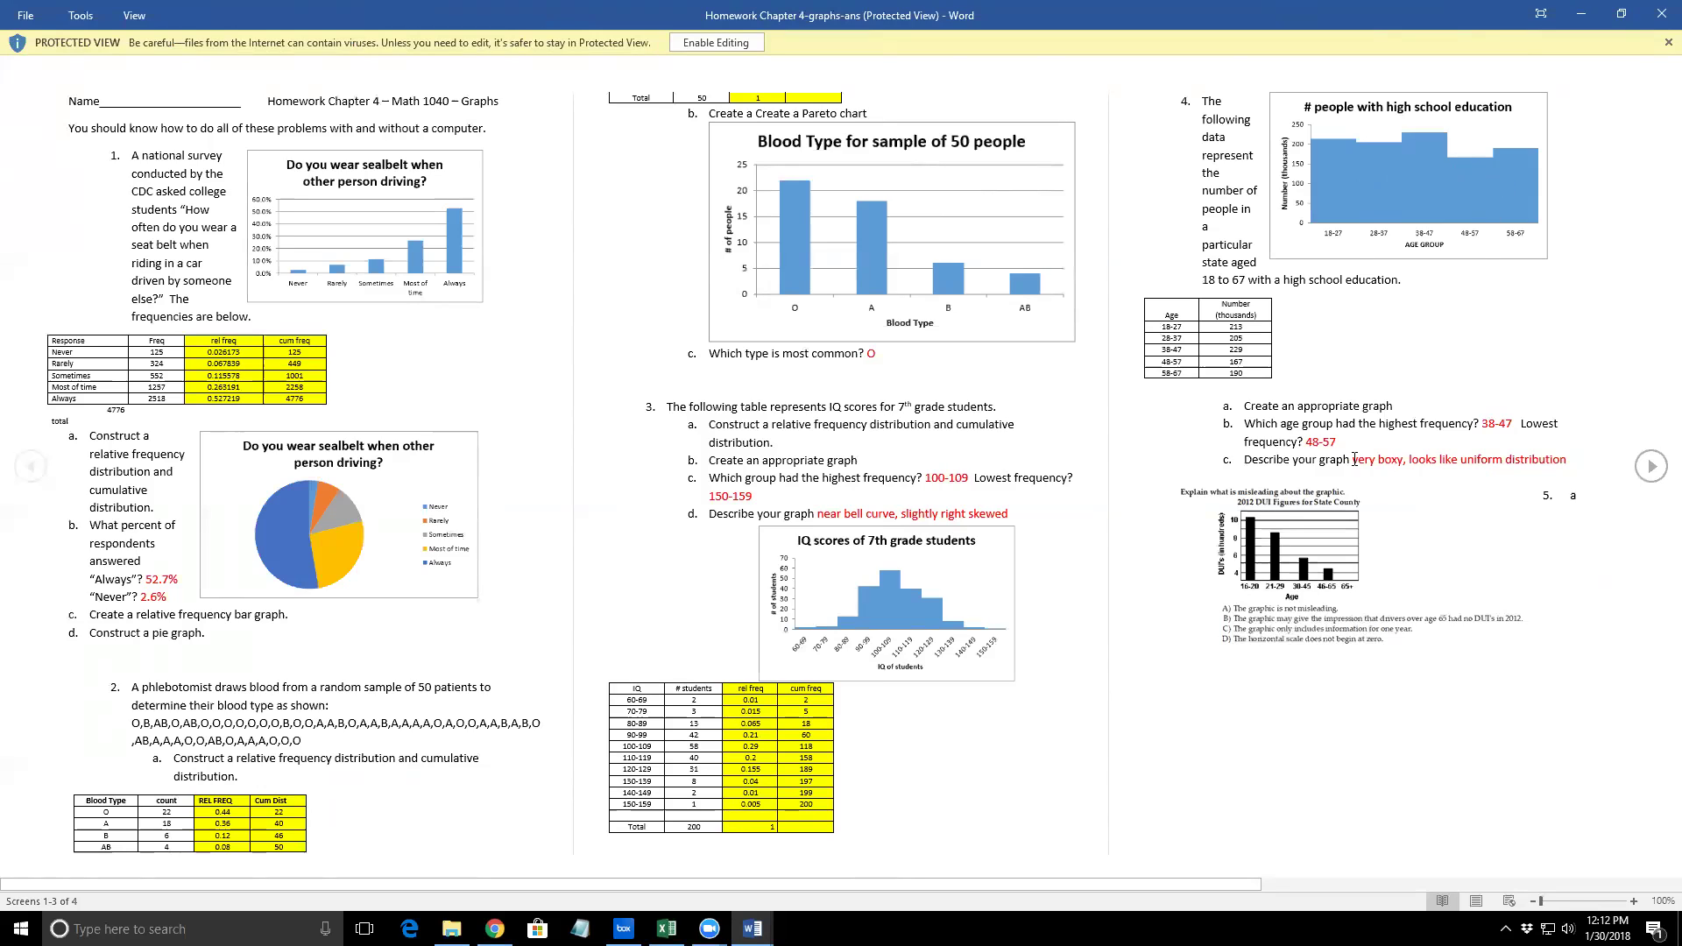
pyautogui.moveTo(1364, 463); pyautogui.dragTo(1562, 464)
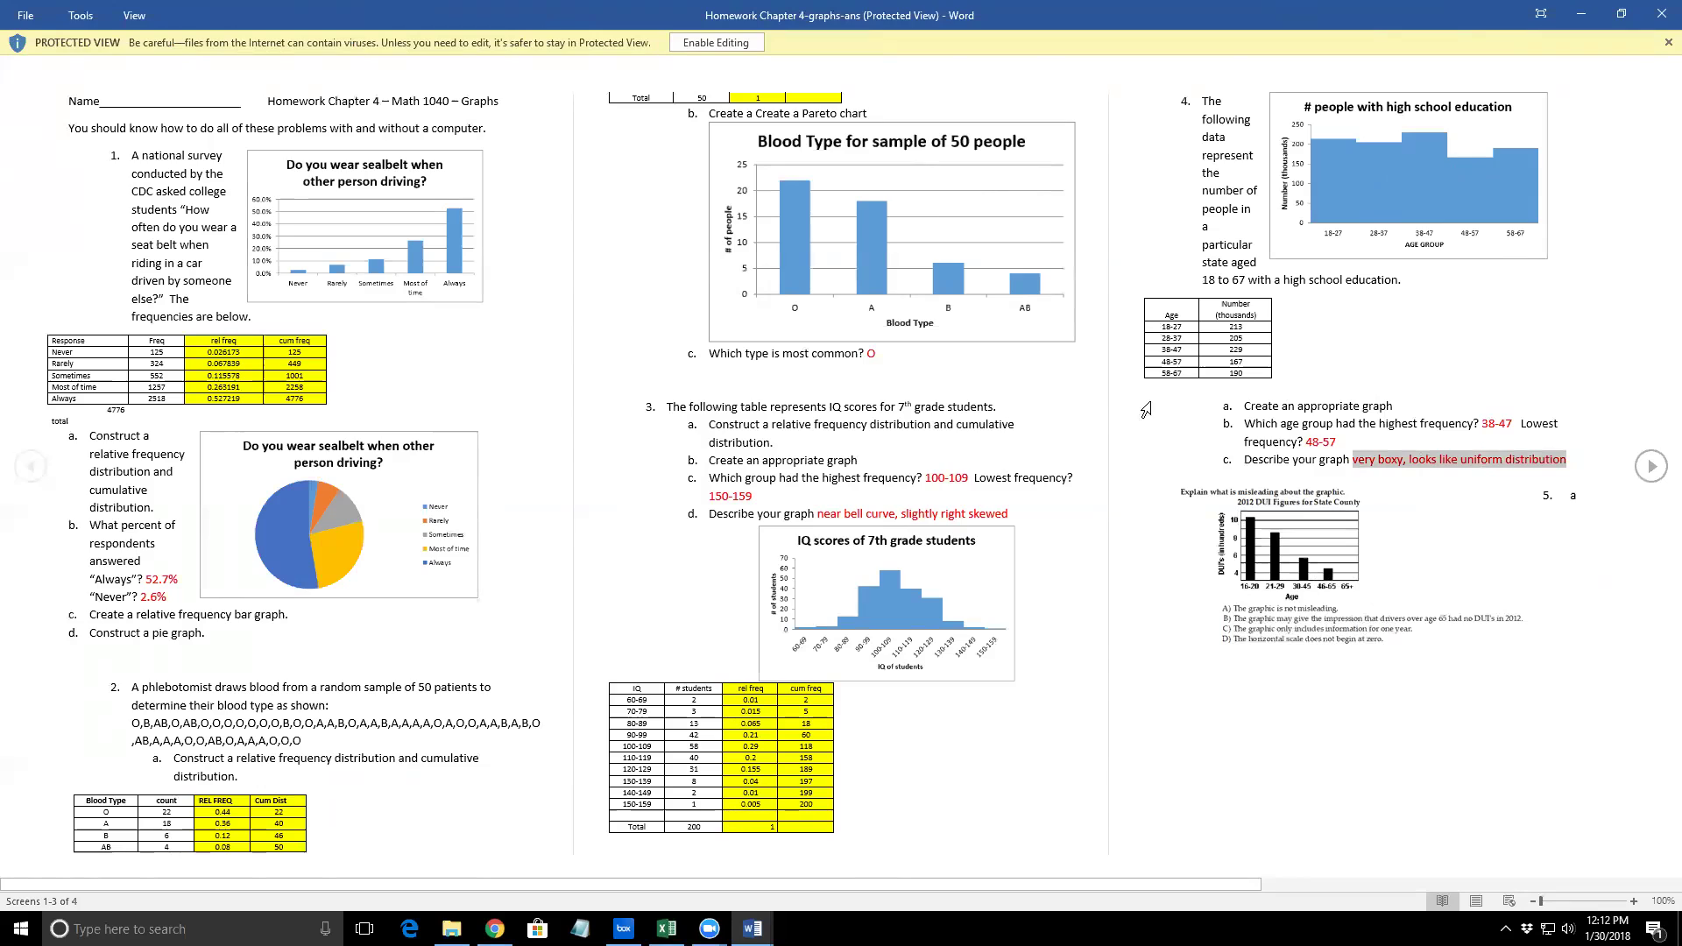
pyautogui.click(1657, 16)
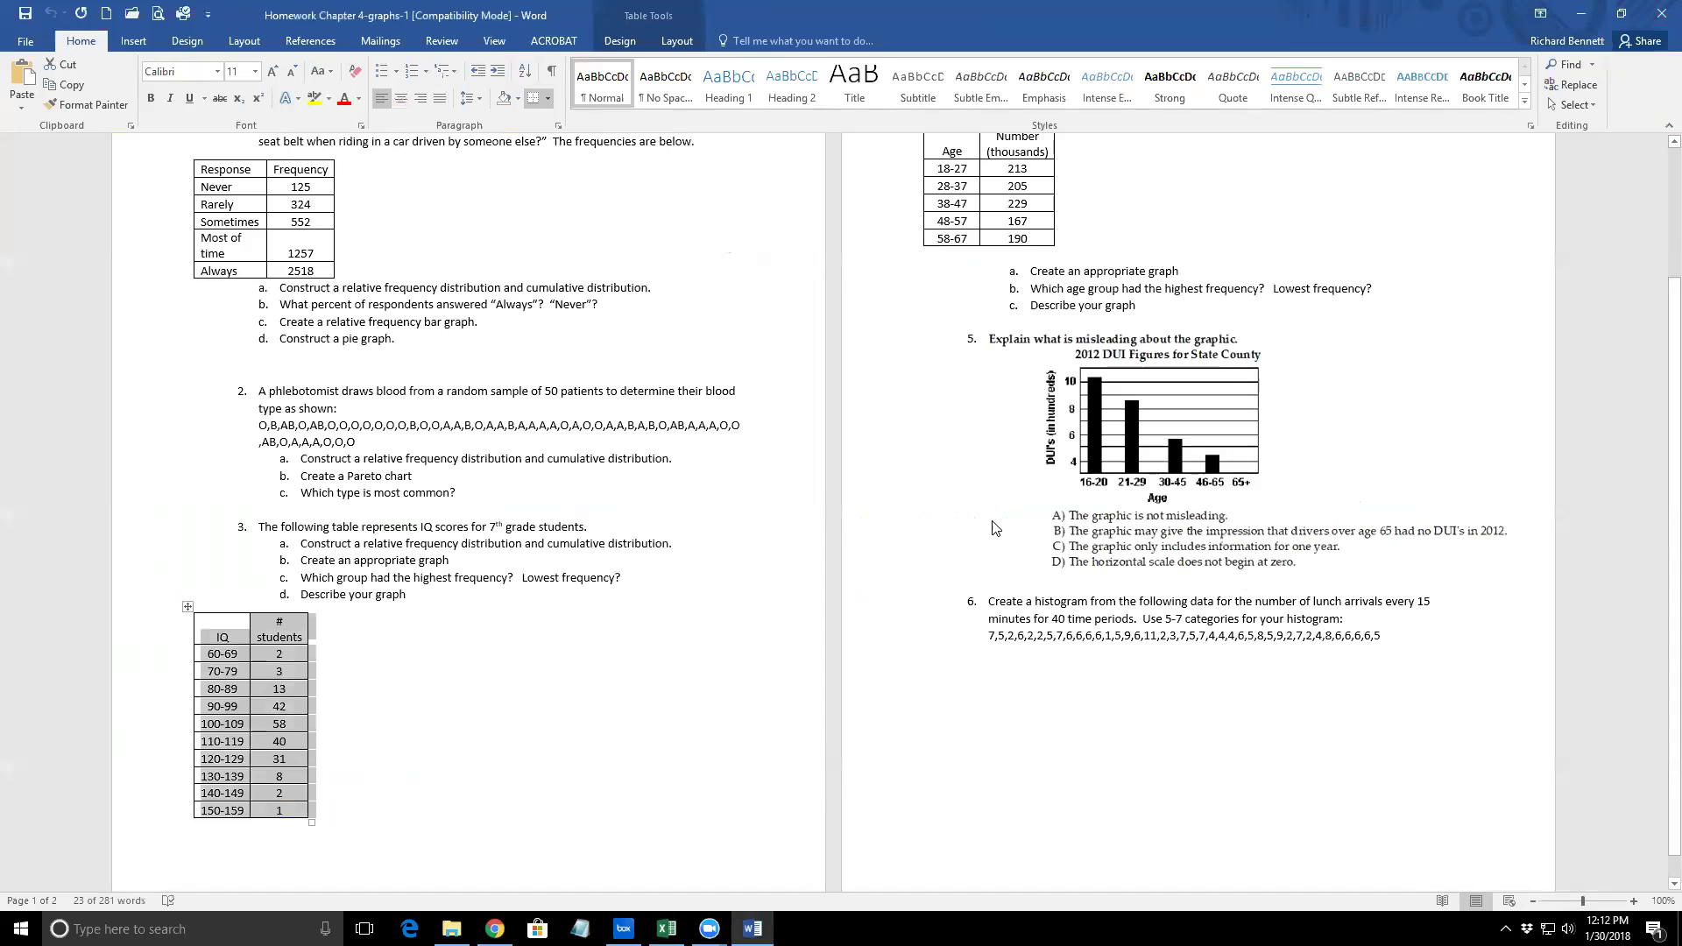
# Switch to the HW answer keys page in Chrome, download Ch4-hw-ans.xlsx and open it in Excel
pyautogui.hotkey('alt', 'Tab')
pyautogui.click(319, 386)
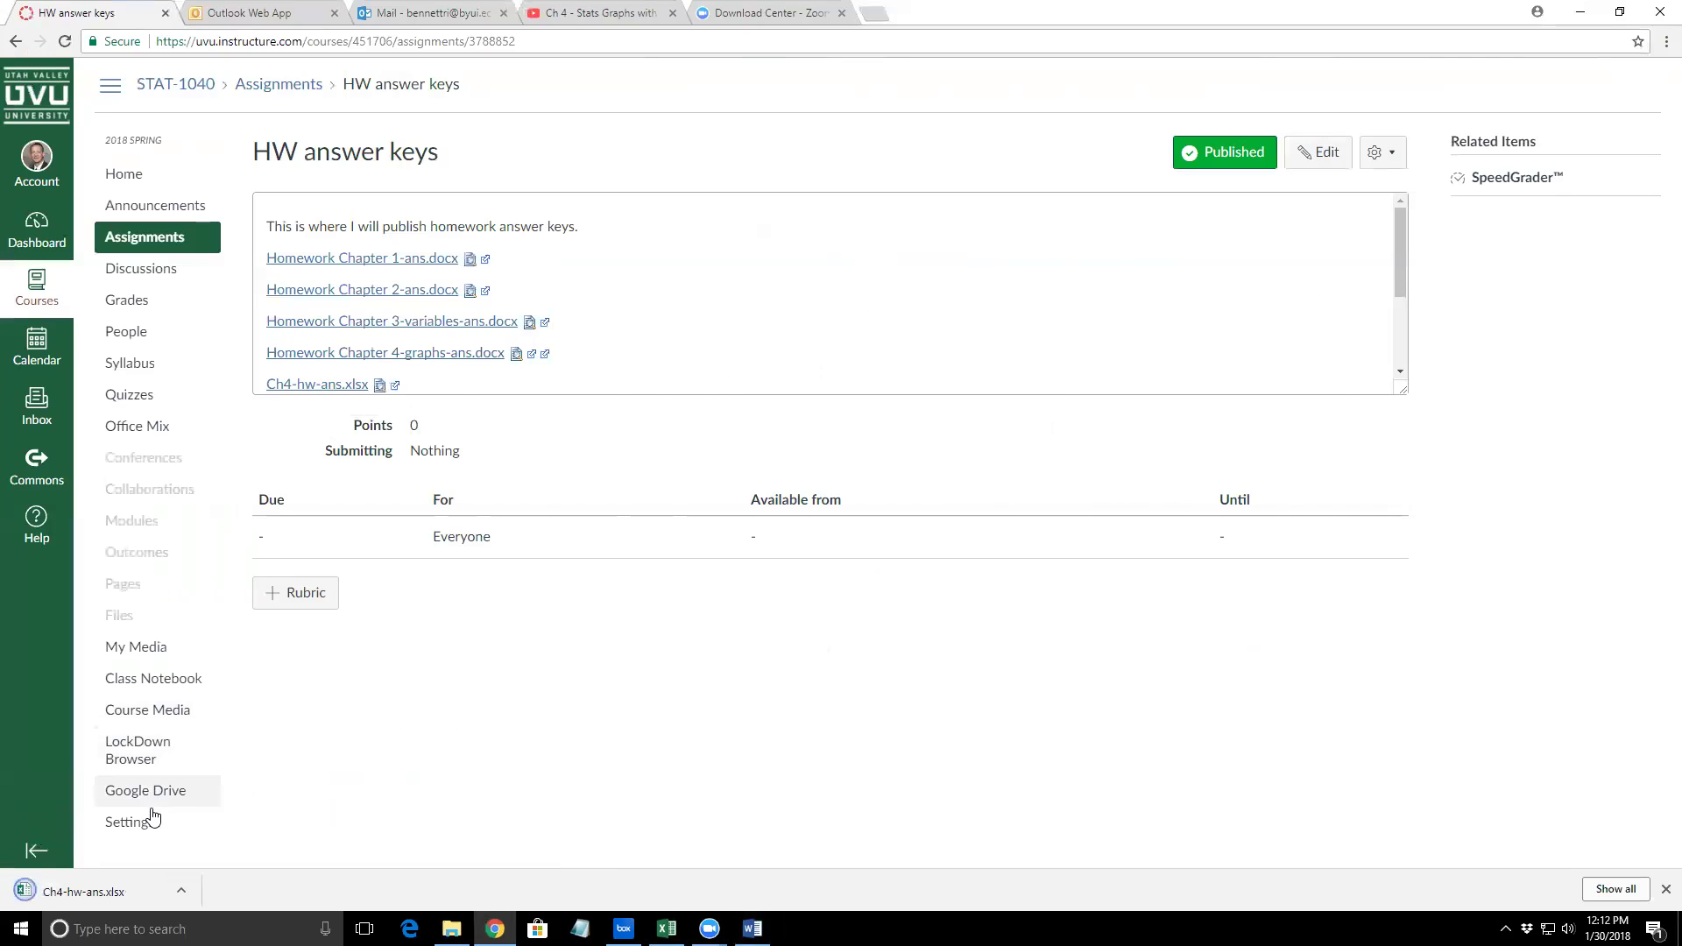
pyautogui.click(128, 885)
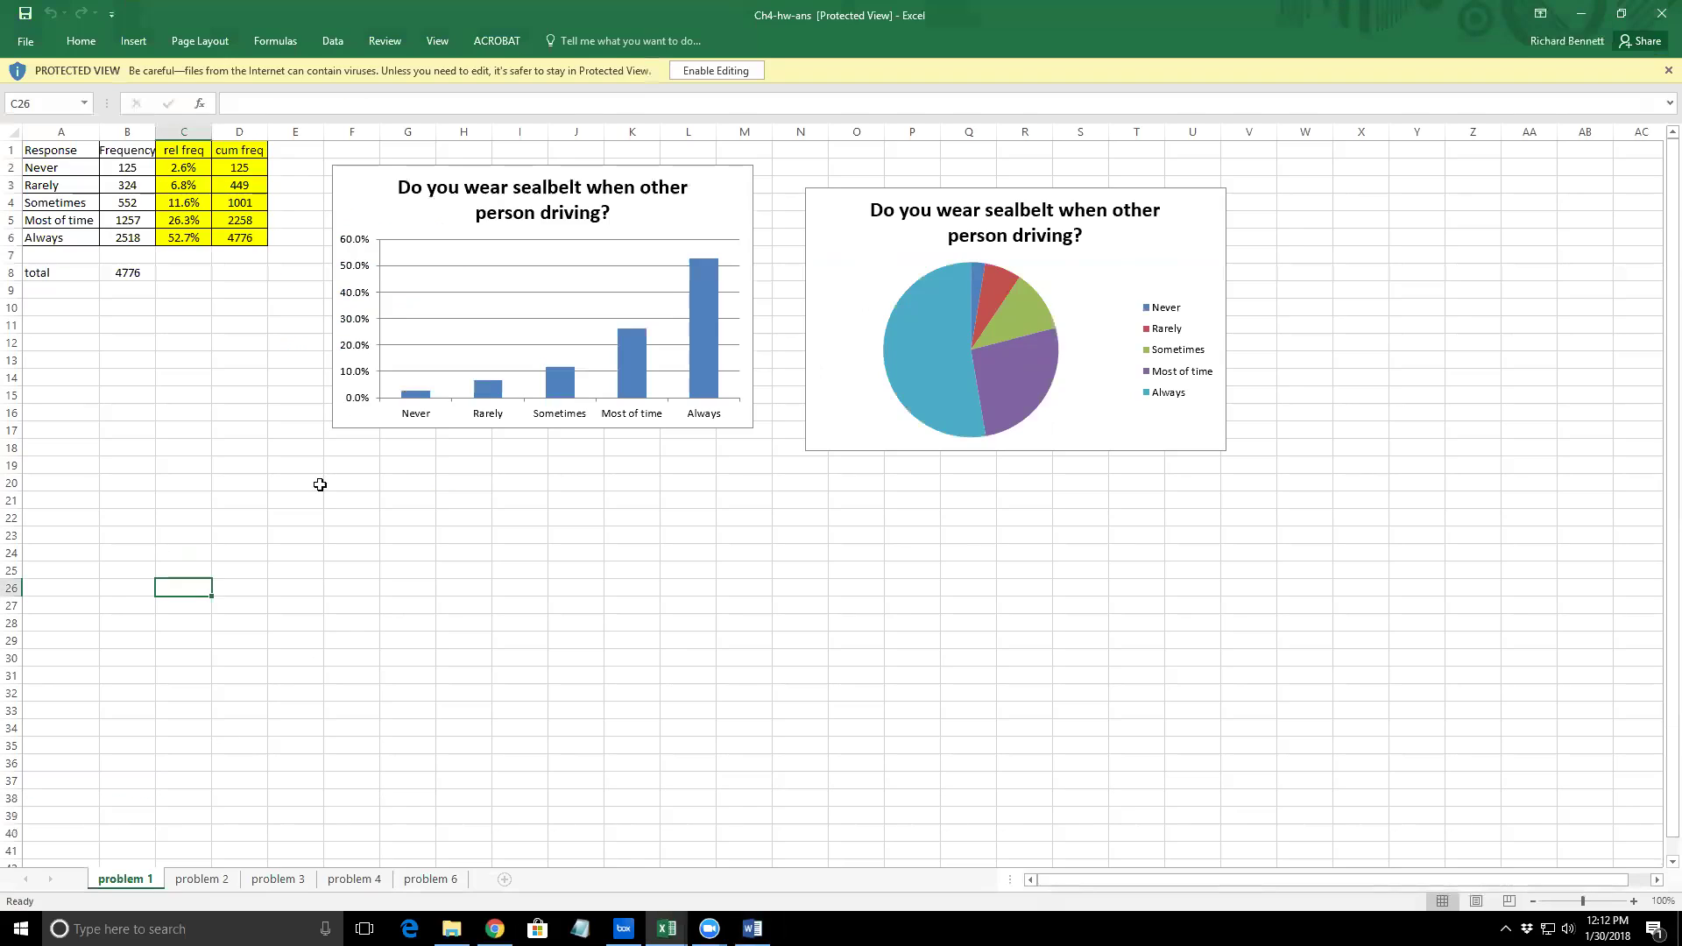
# Examine the relative frequency and cumulative frequency formulas in columns C and D of the problem 1 sheet
pyautogui.click(225, 327)
pyautogui.click(183, 179)
pyautogui.click(174, 201)
pyautogui.click(179, 184)
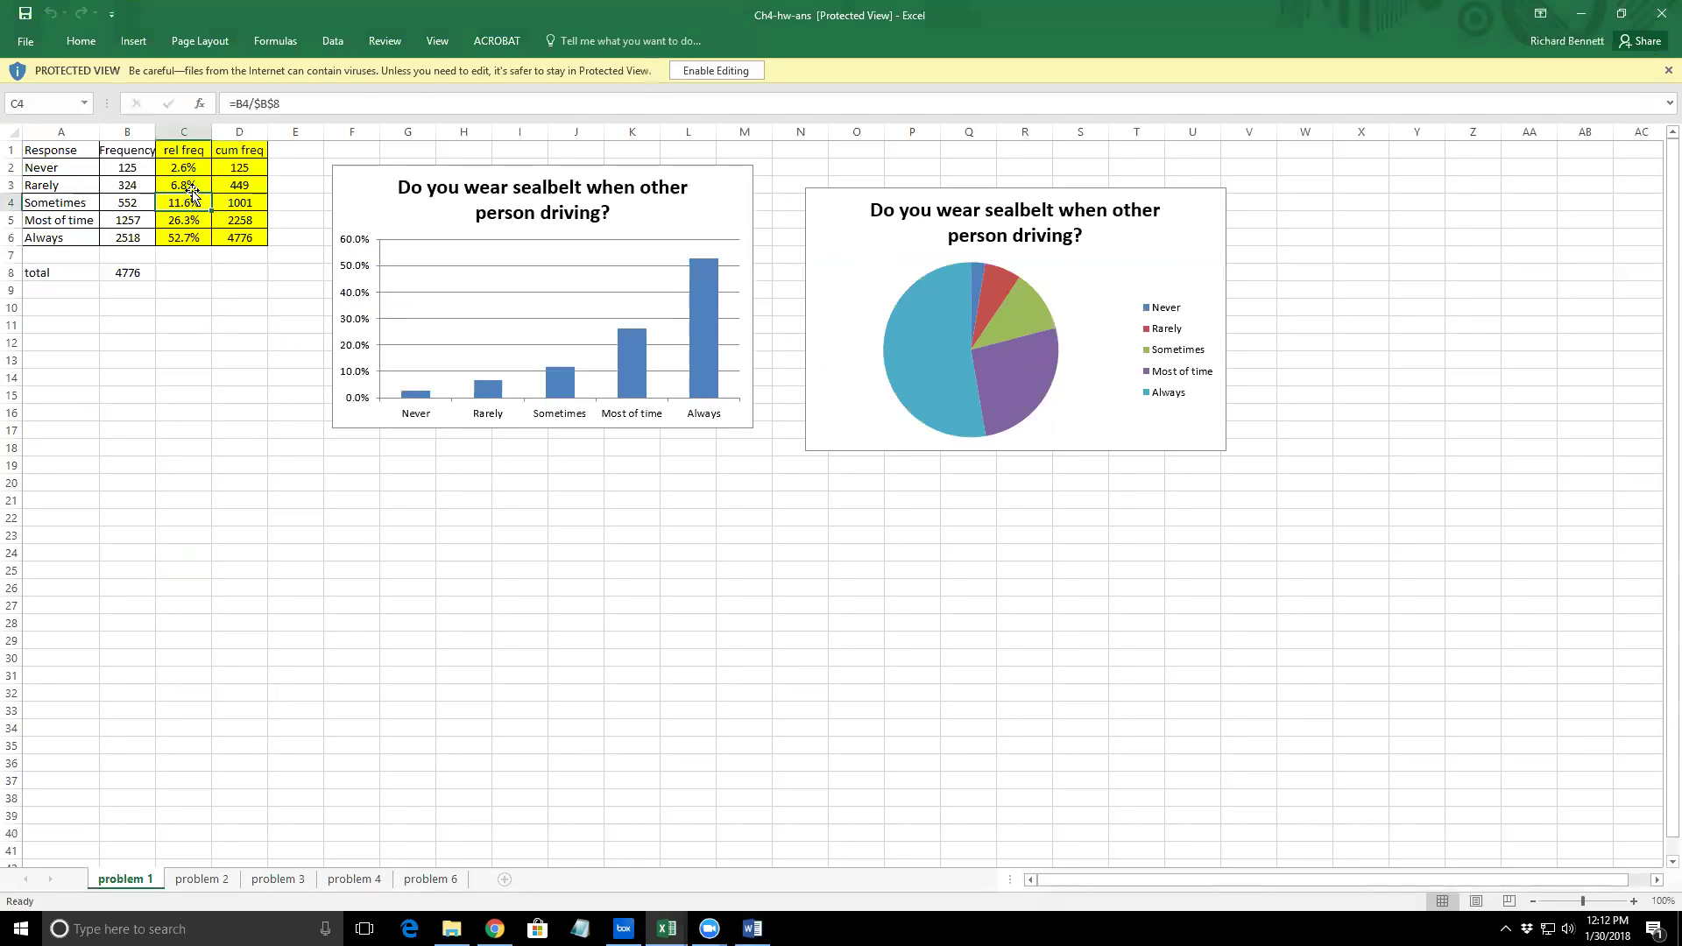
pyautogui.click(181, 167)
pyautogui.click(185, 151)
pyautogui.click(190, 177)
pyautogui.click(235, 171)
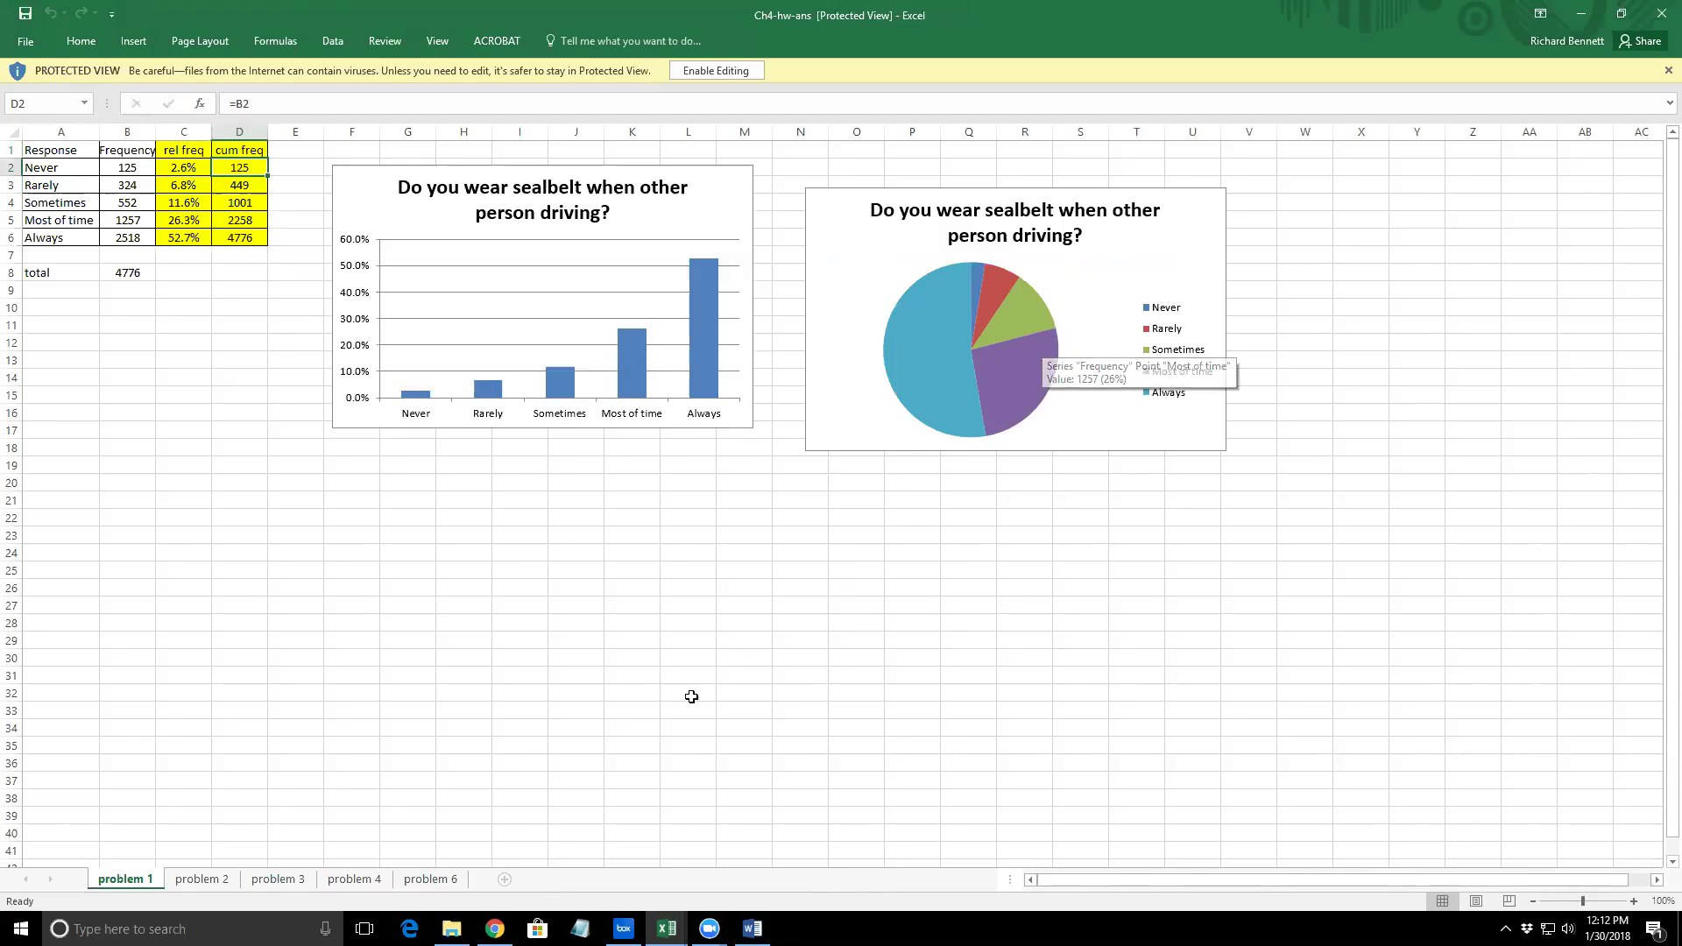
# Look through the answer tables and charts on the problem 2, problem 3, problem 4 and problem 6 sheets
pyautogui.click(208, 881)
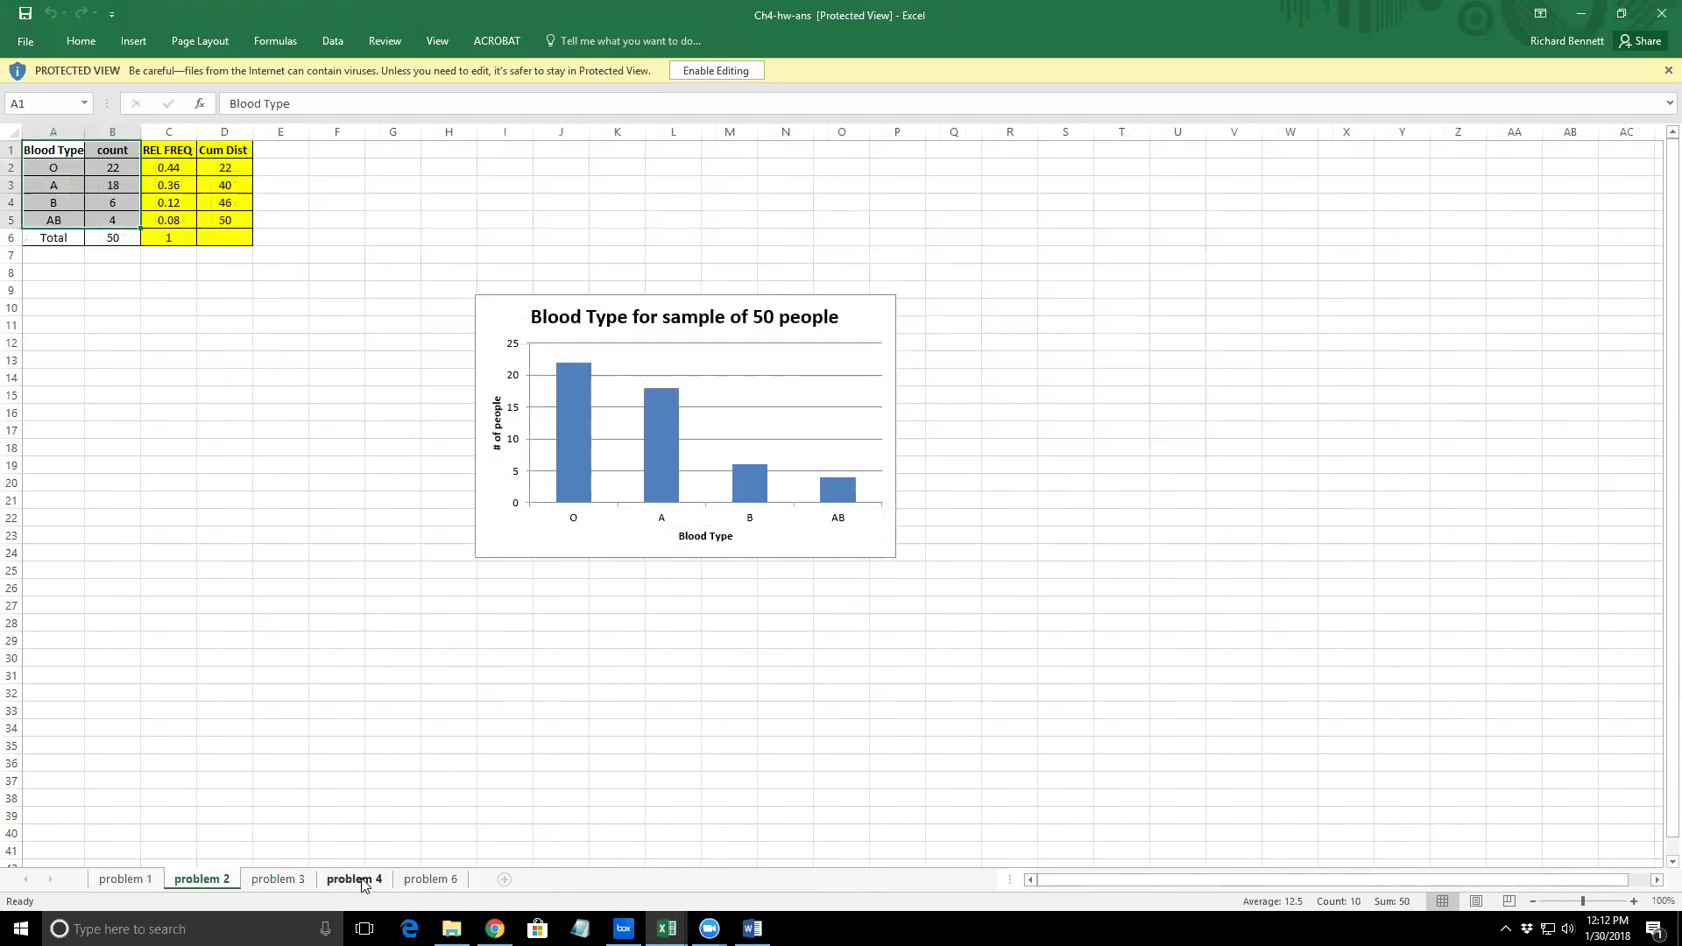
pyautogui.hotkey('ctrl', 'pagedown')
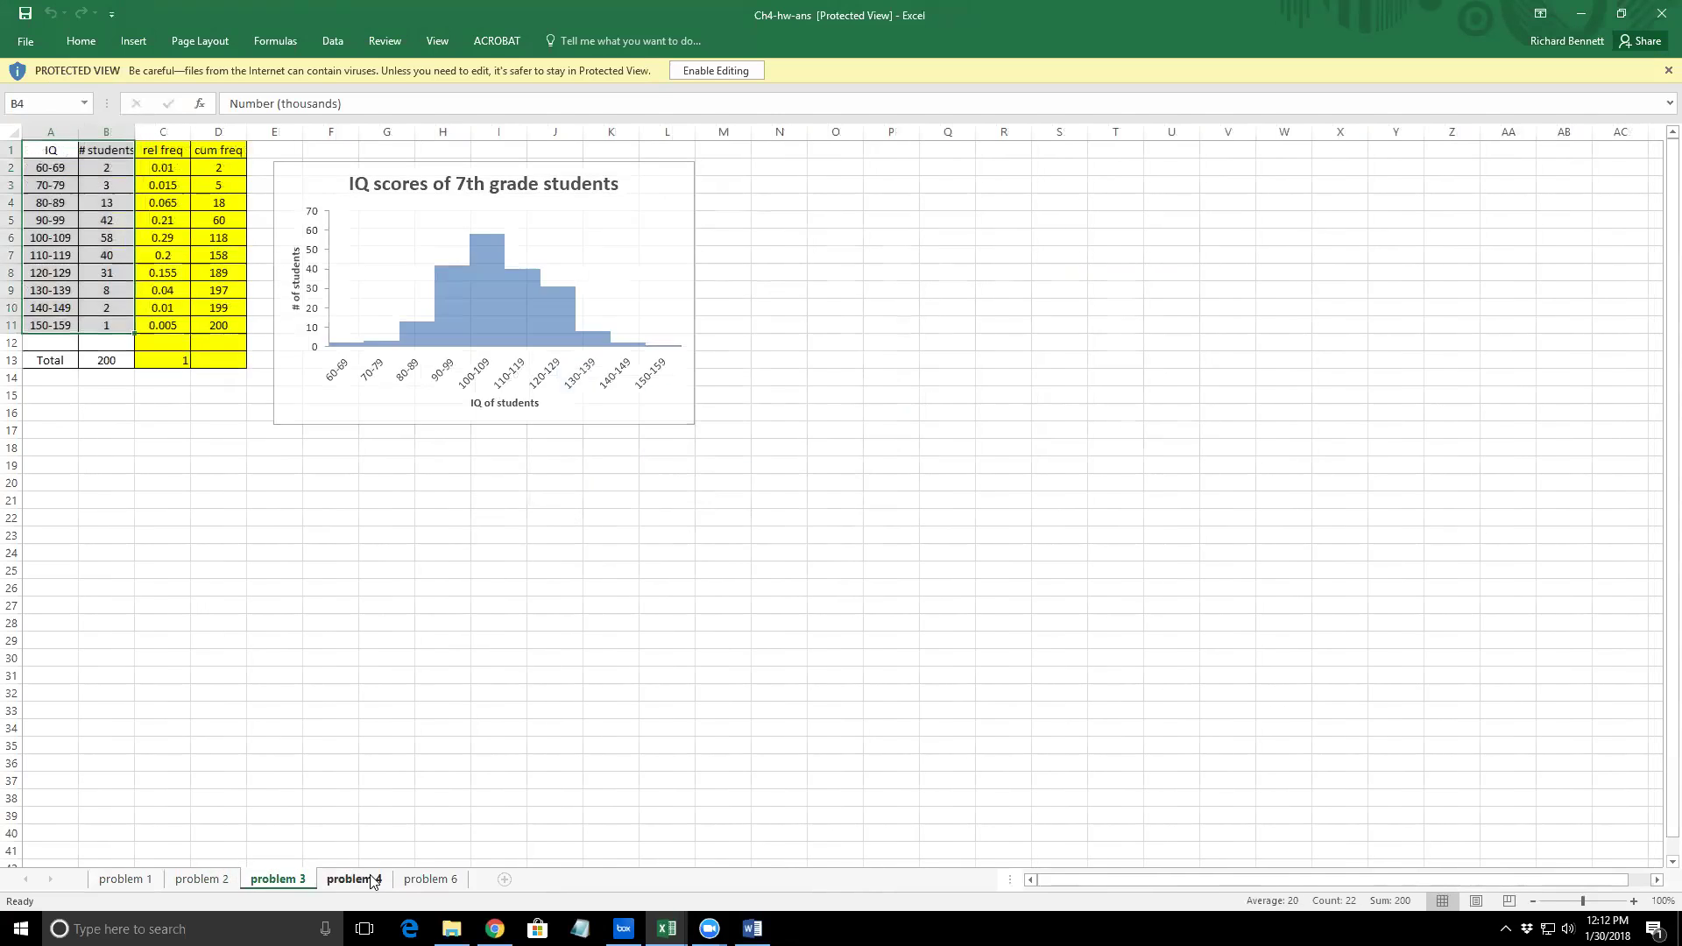
pyautogui.click(370, 881)
pyautogui.hotkey('ctrl', 'pageup')
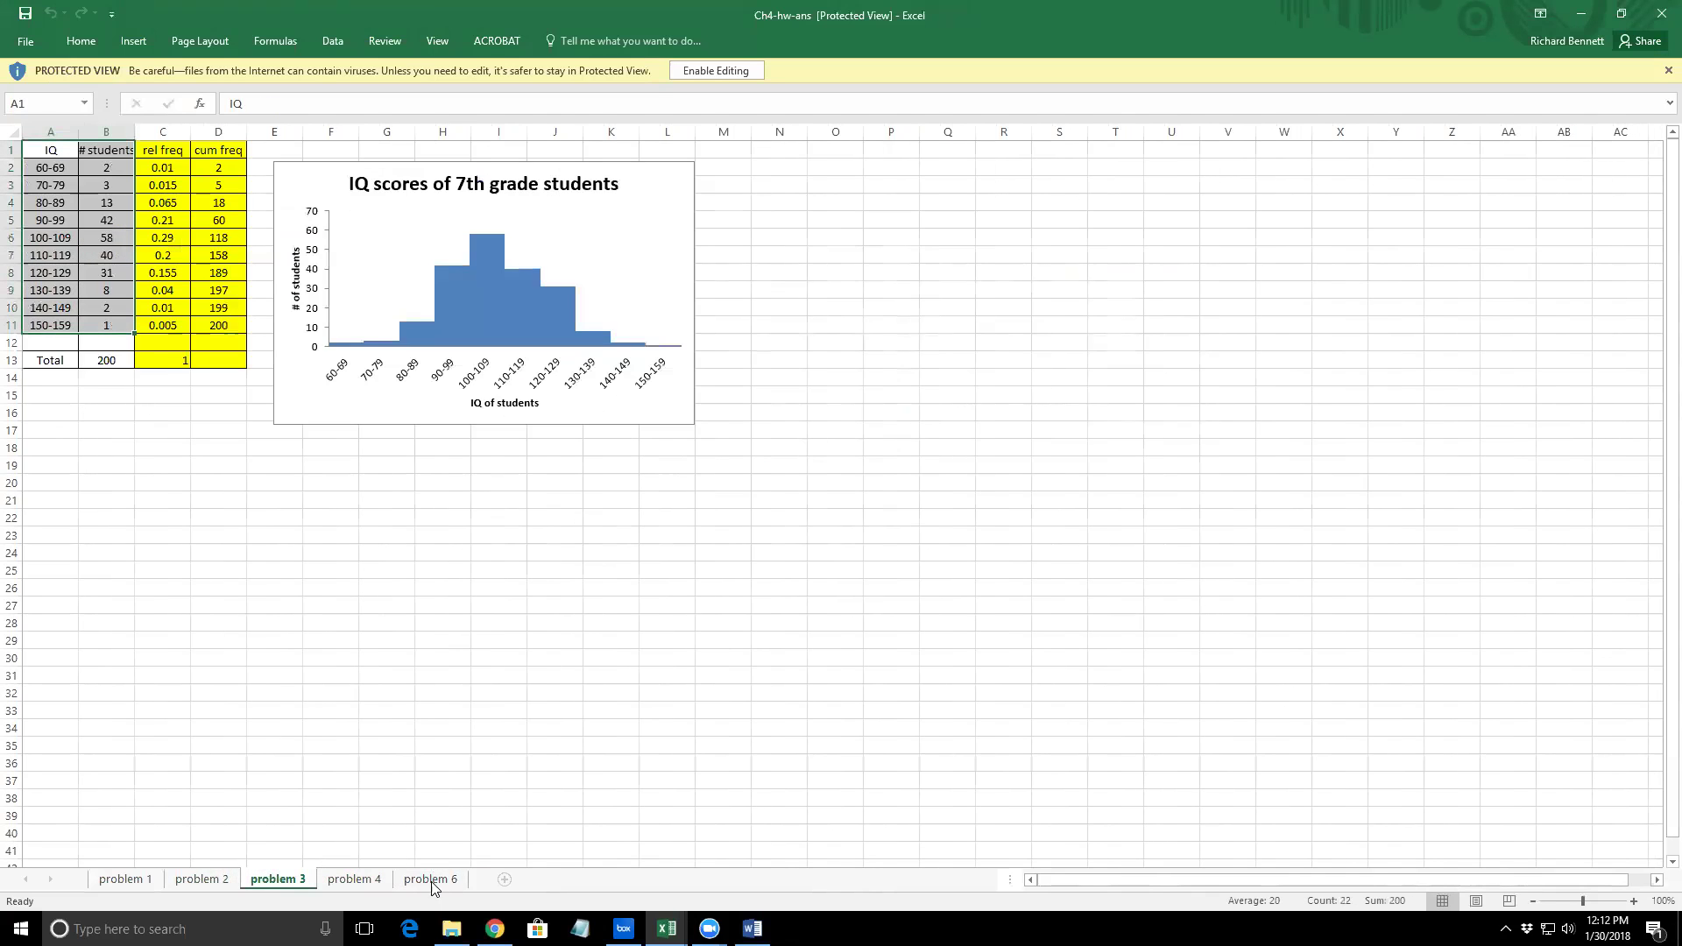
pyautogui.click(432, 881)
# Check the questions in the Word homework, return to the Ch4-hw-ans workbook in Excel and enable editing for it
pyautogui.hotkey('alt', 'Tab')
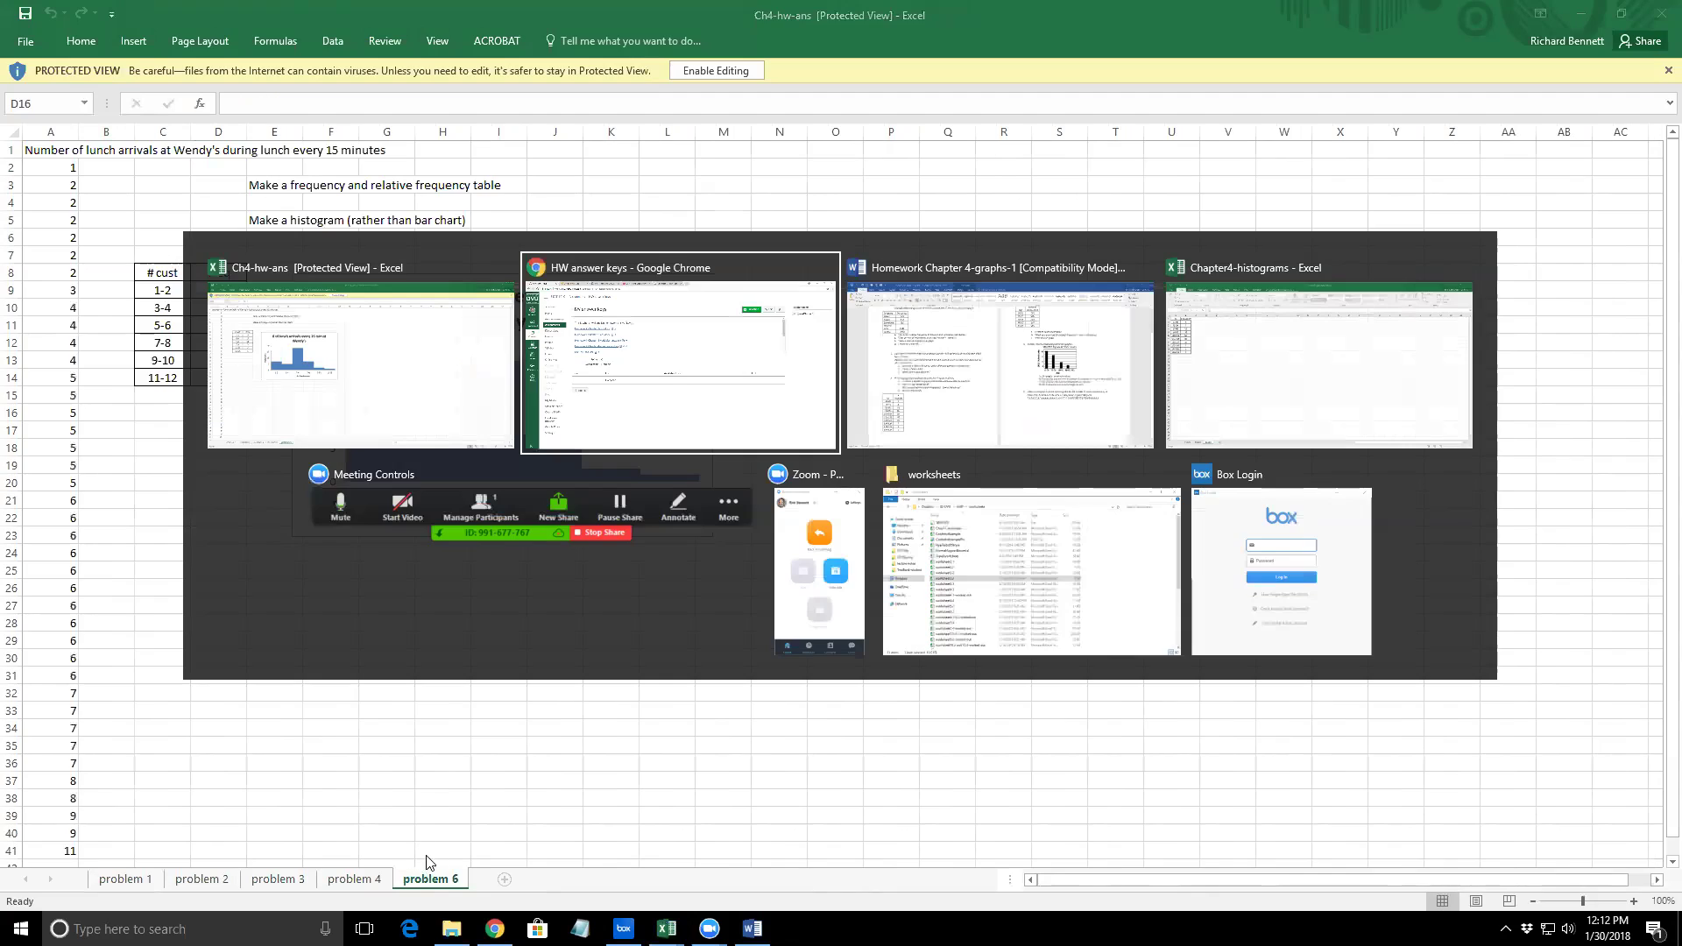
pyautogui.hotkey('alt', 'Tab')
pyautogui.hotkey('alt', 'Tab')
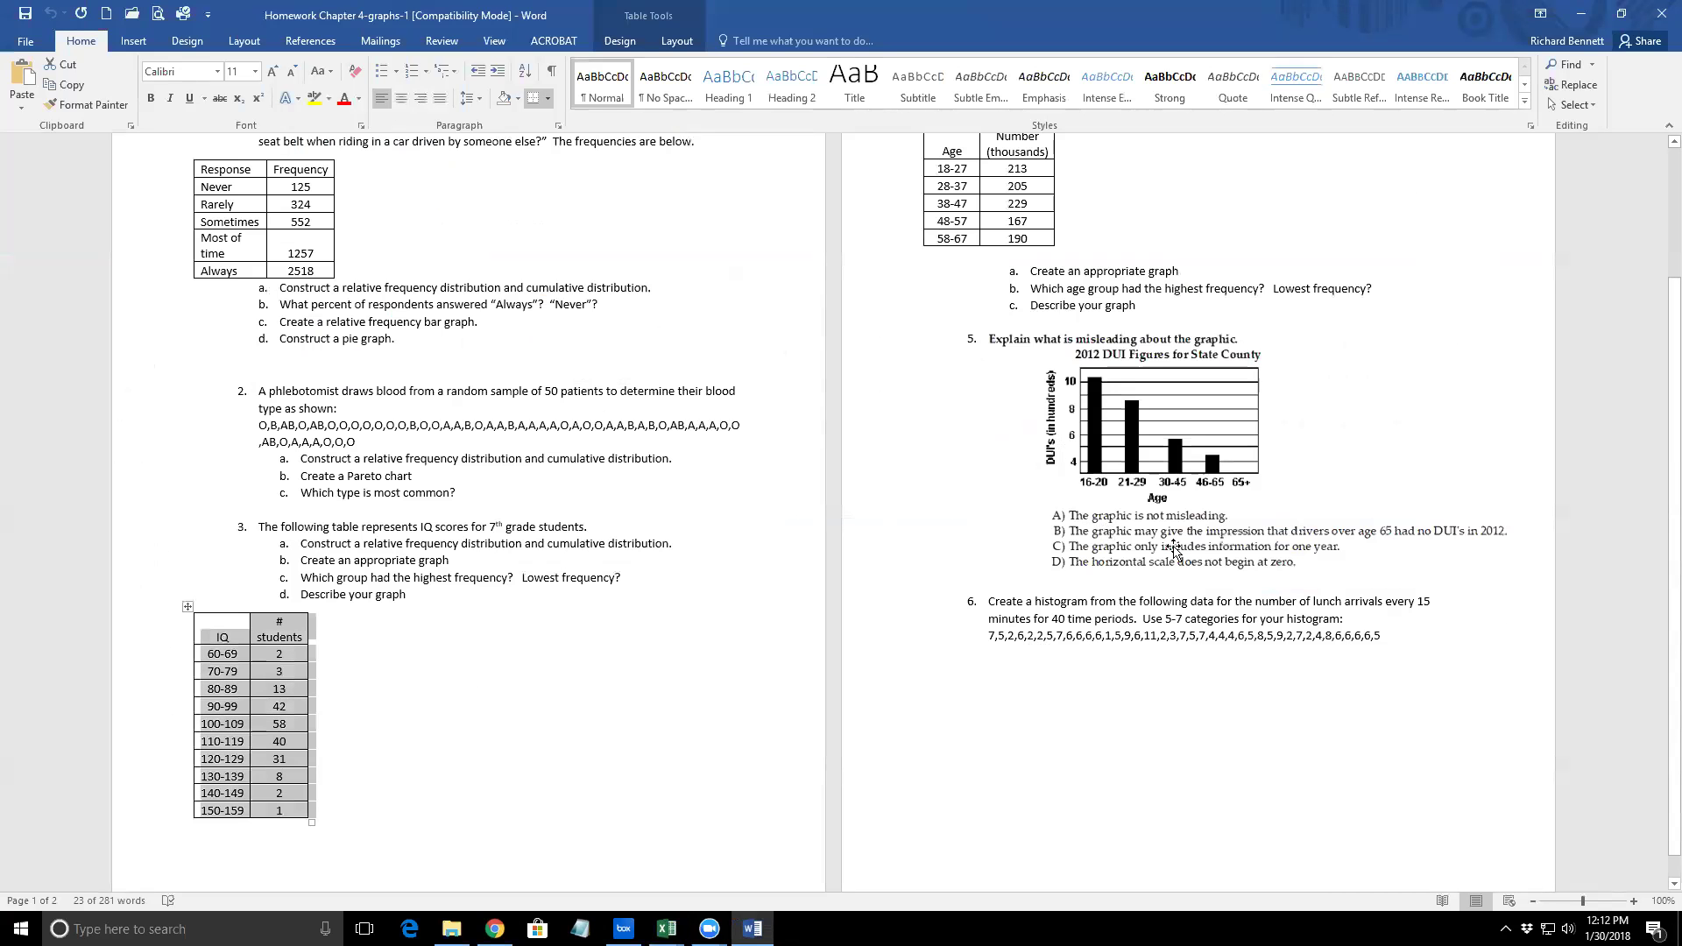
pyautogui.hotkey('alt', 'Tab')
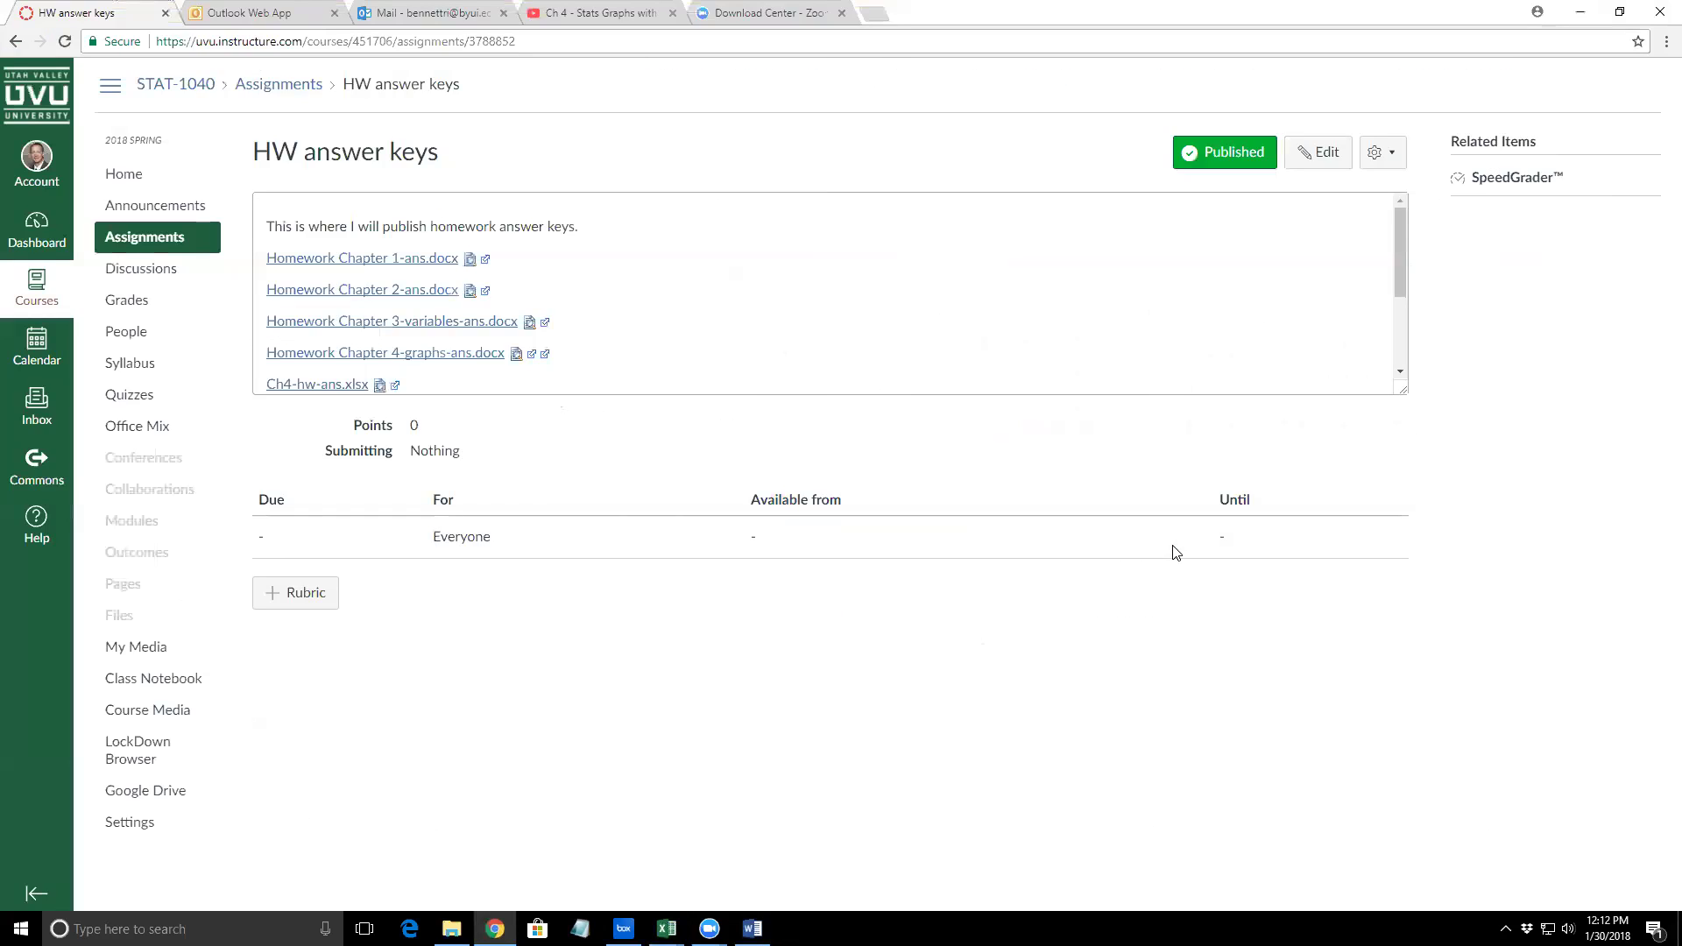
pyautogui.hotkey('alt', 'Tab')
pyautogui.hotkey('alt', 'Tab')
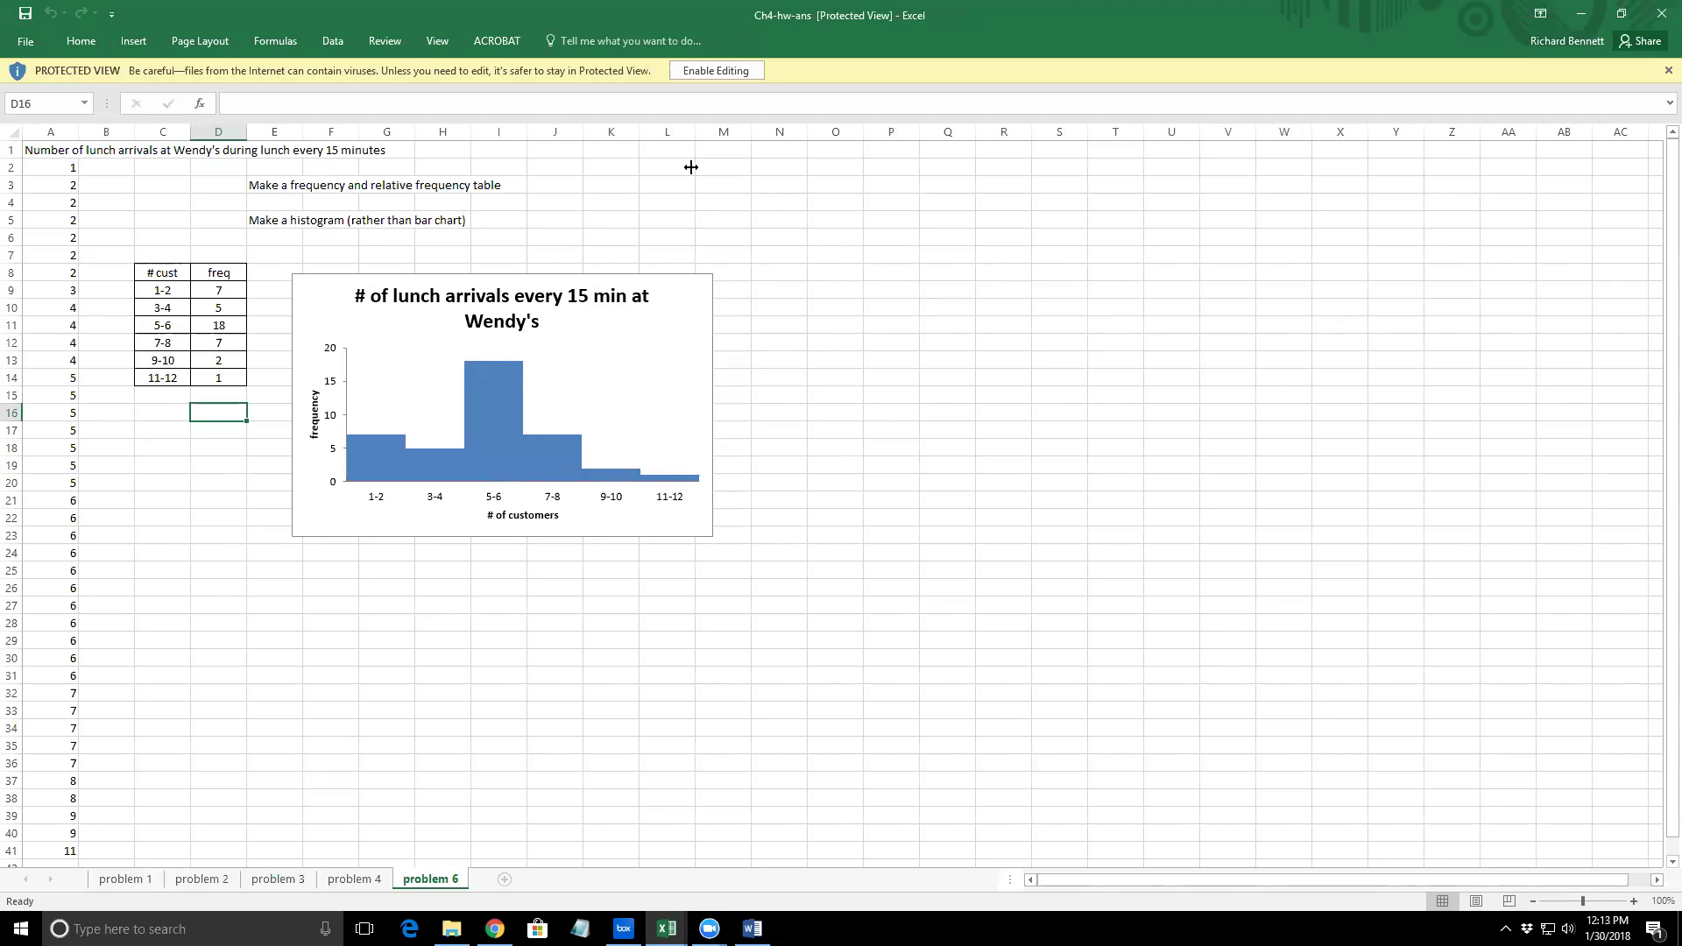
pyautogui.click(715, 70)
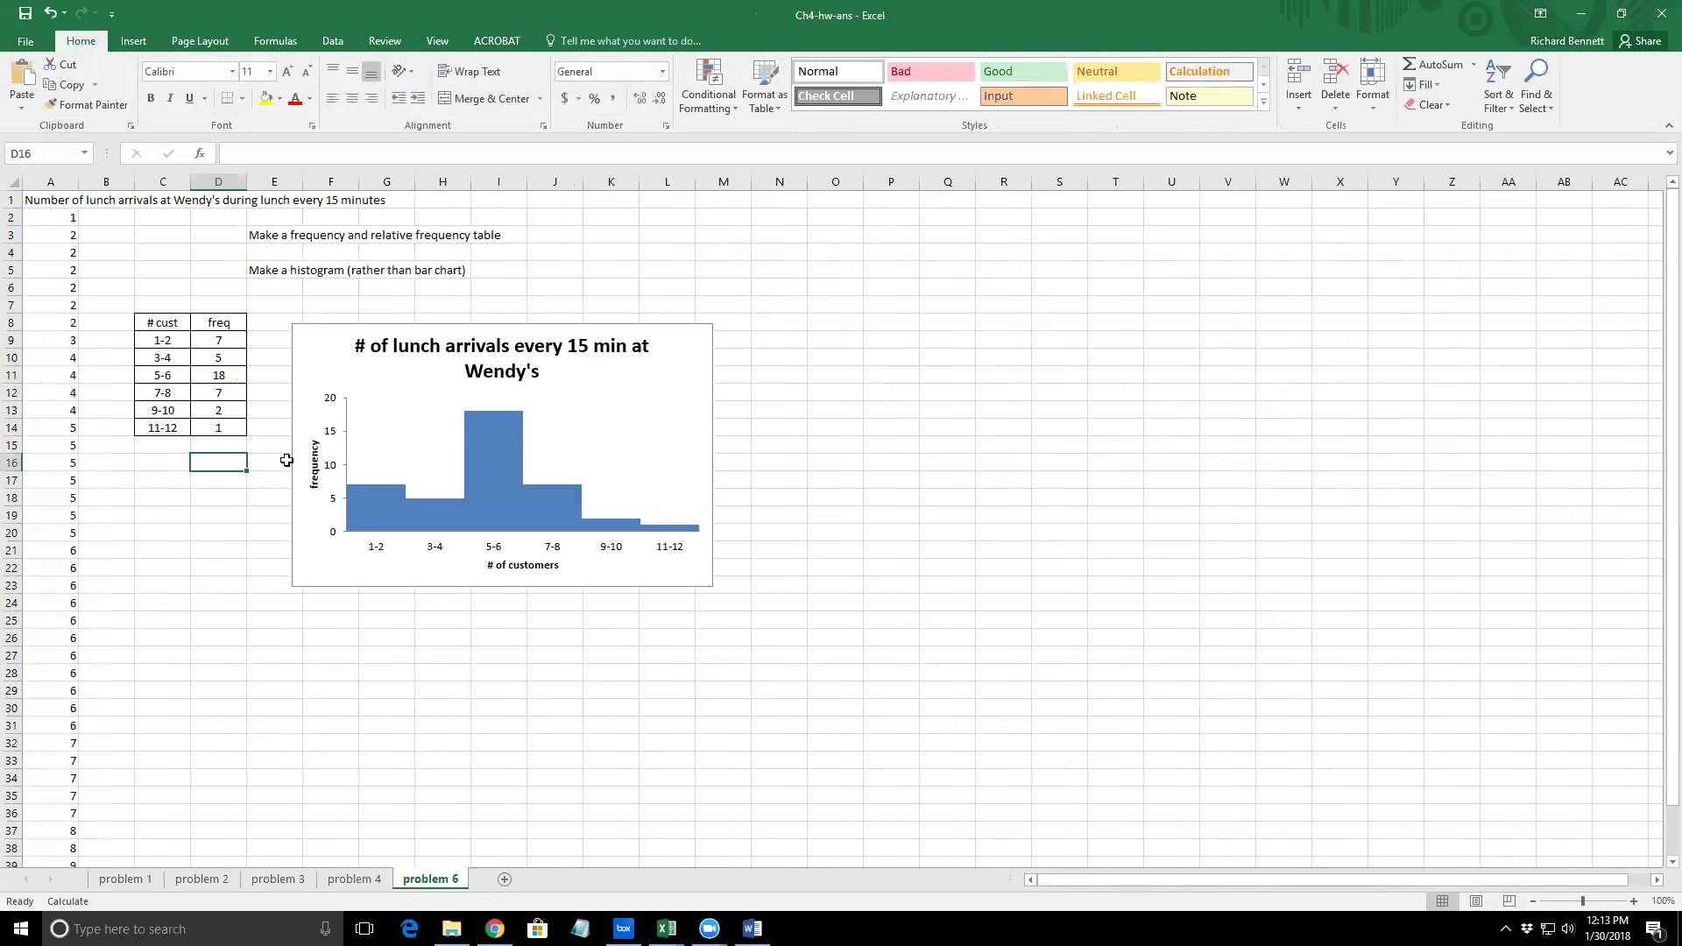
# Try entering the class ranges 1-2 and 3-4 as plain entries in C17 and C18 of the problem 6 sheet
pyautogui.click(174, 478)
pyautogui.write('2-bin')
pyautogui.press('Return')
pyautogui.write('3-4')
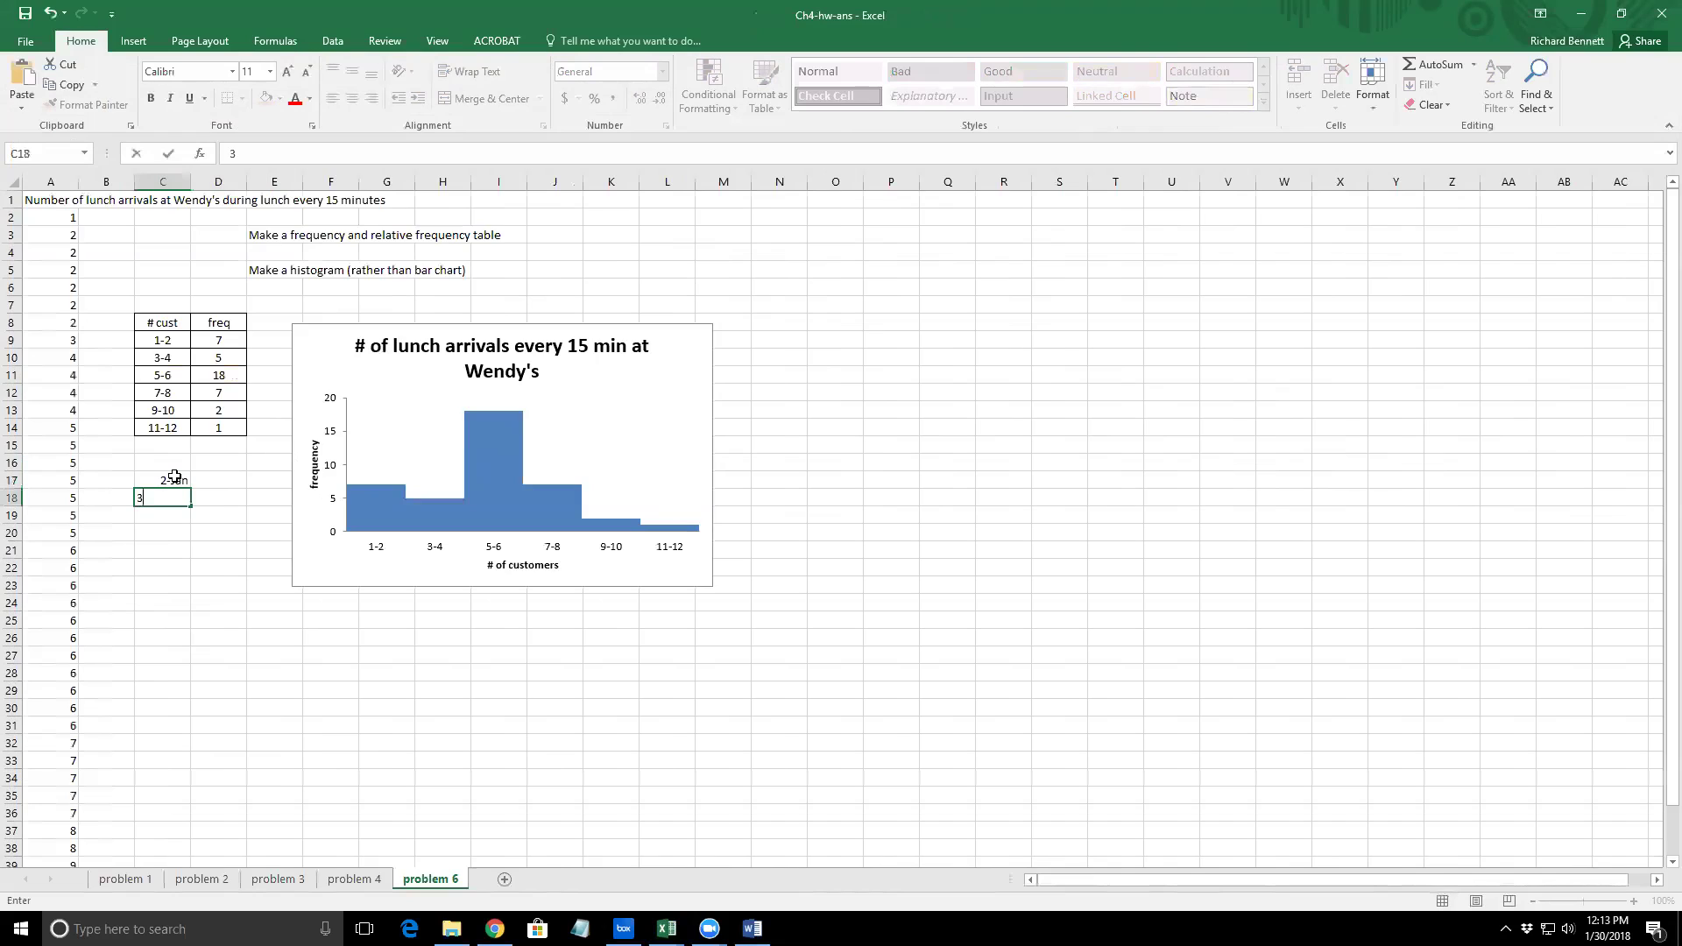
pyautogui.press('Return')
pyautogui.press('Up')
pyautogui.press('Up')
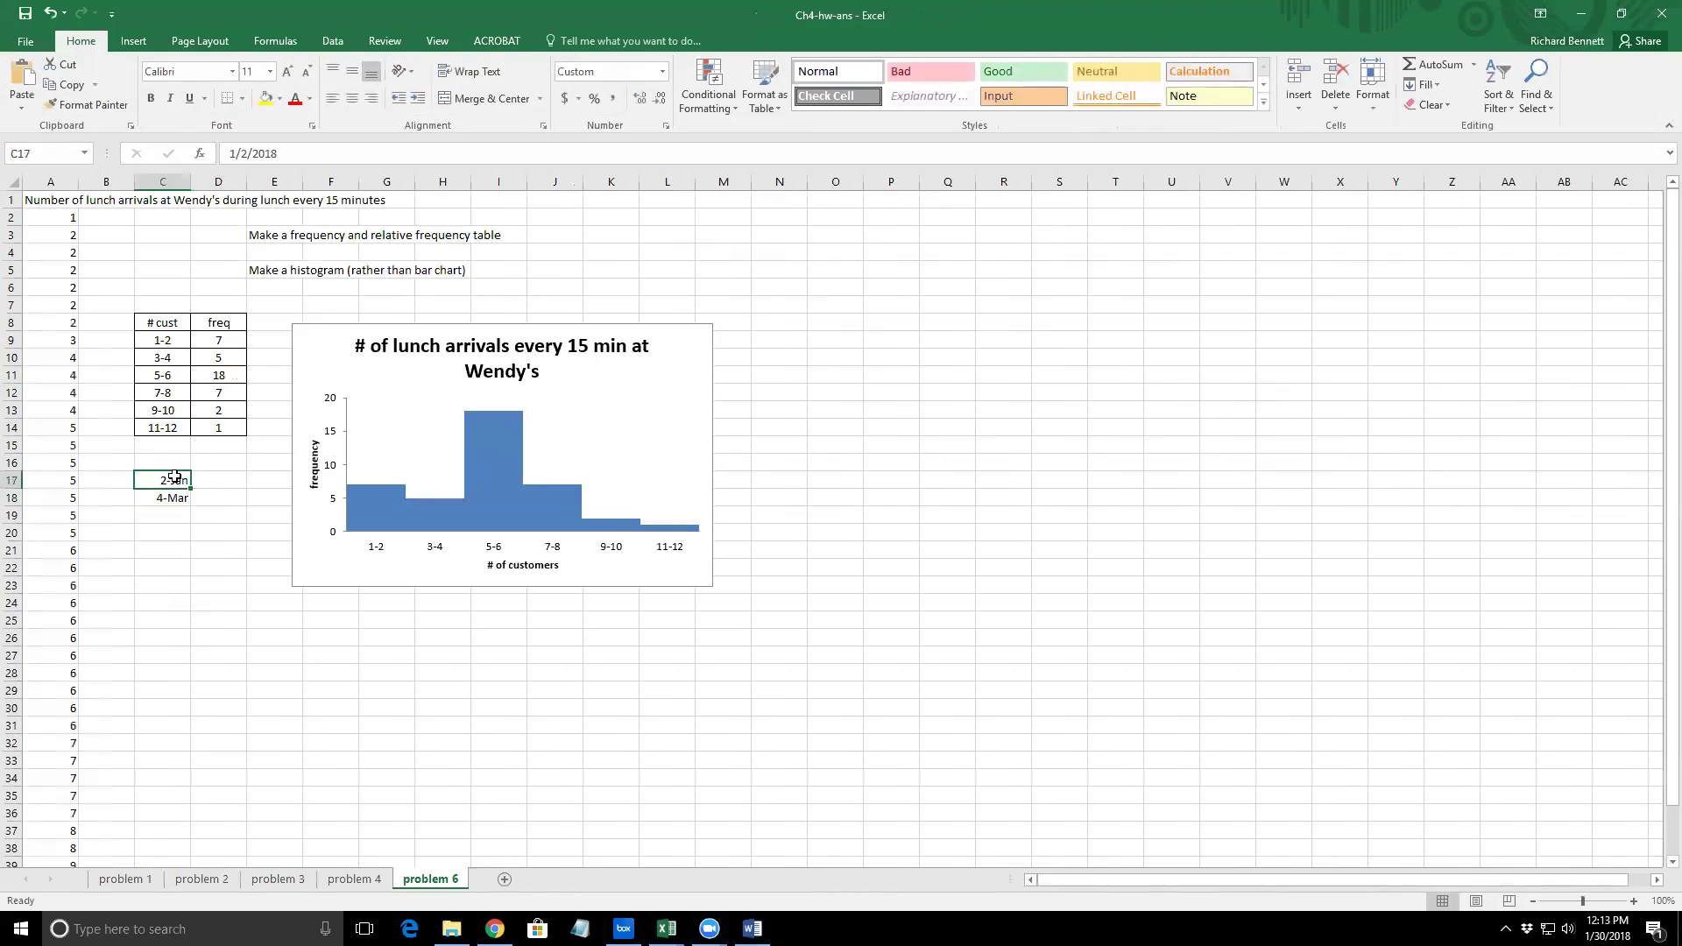
# Enter the class ranges in C17 and C18 as text with a leading apostrophe: '1-2 and '3-4
pyautogui.write("'1-2")
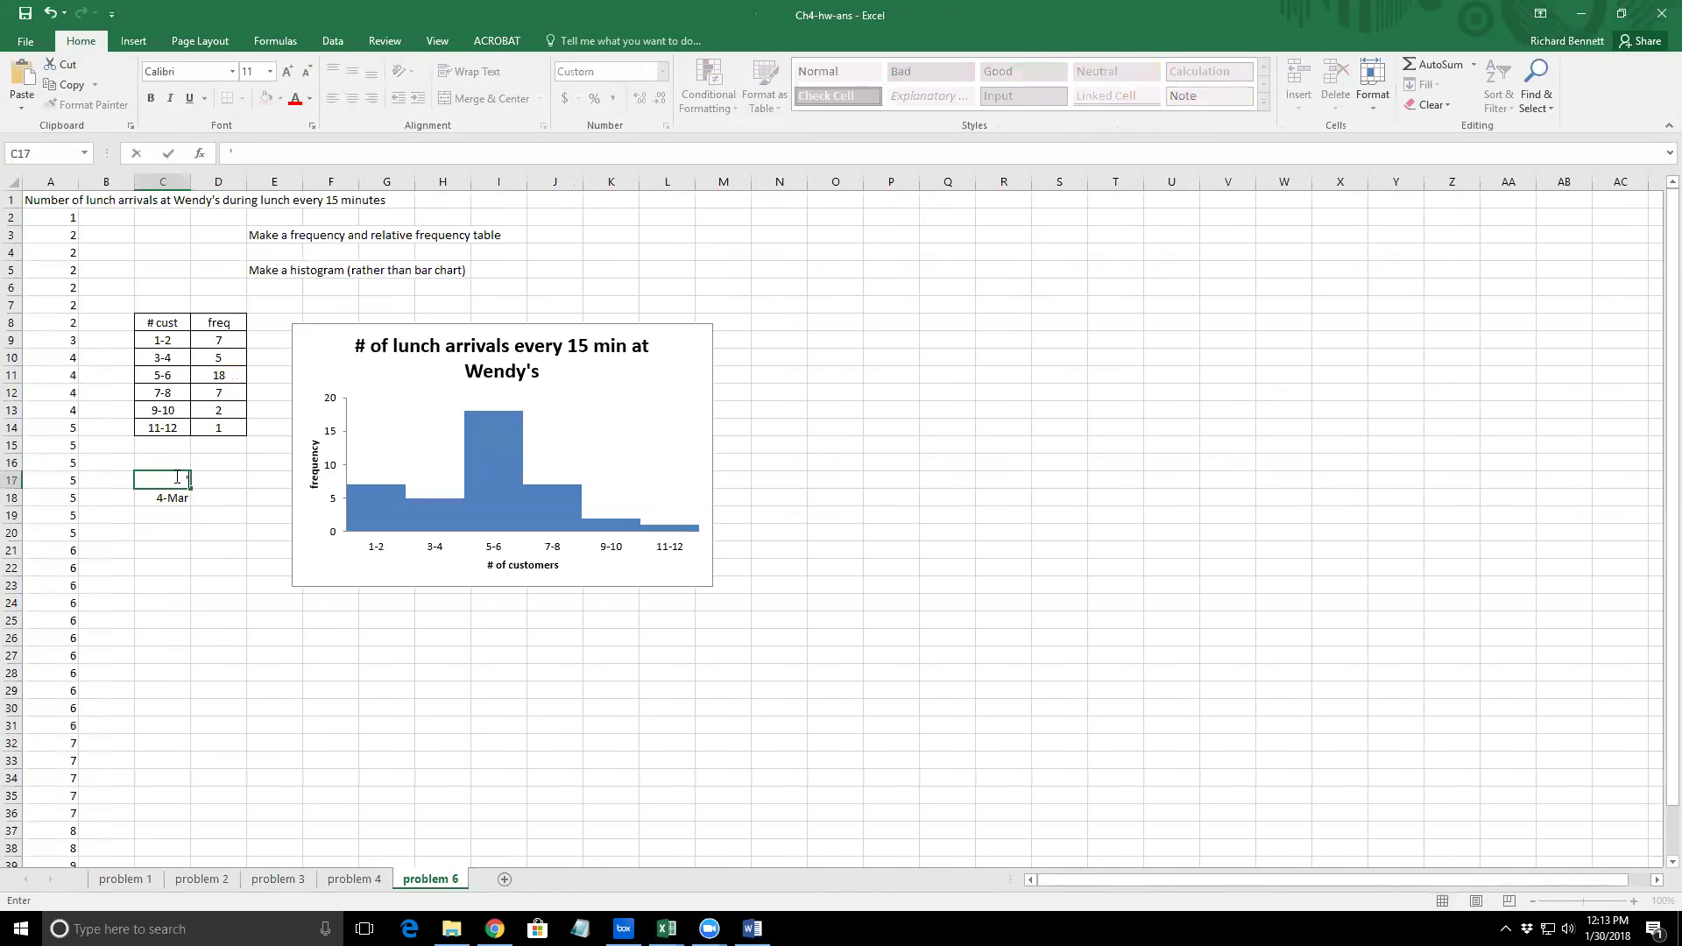
pyautogui.press('Return')
pyautogui.write("'3-4")
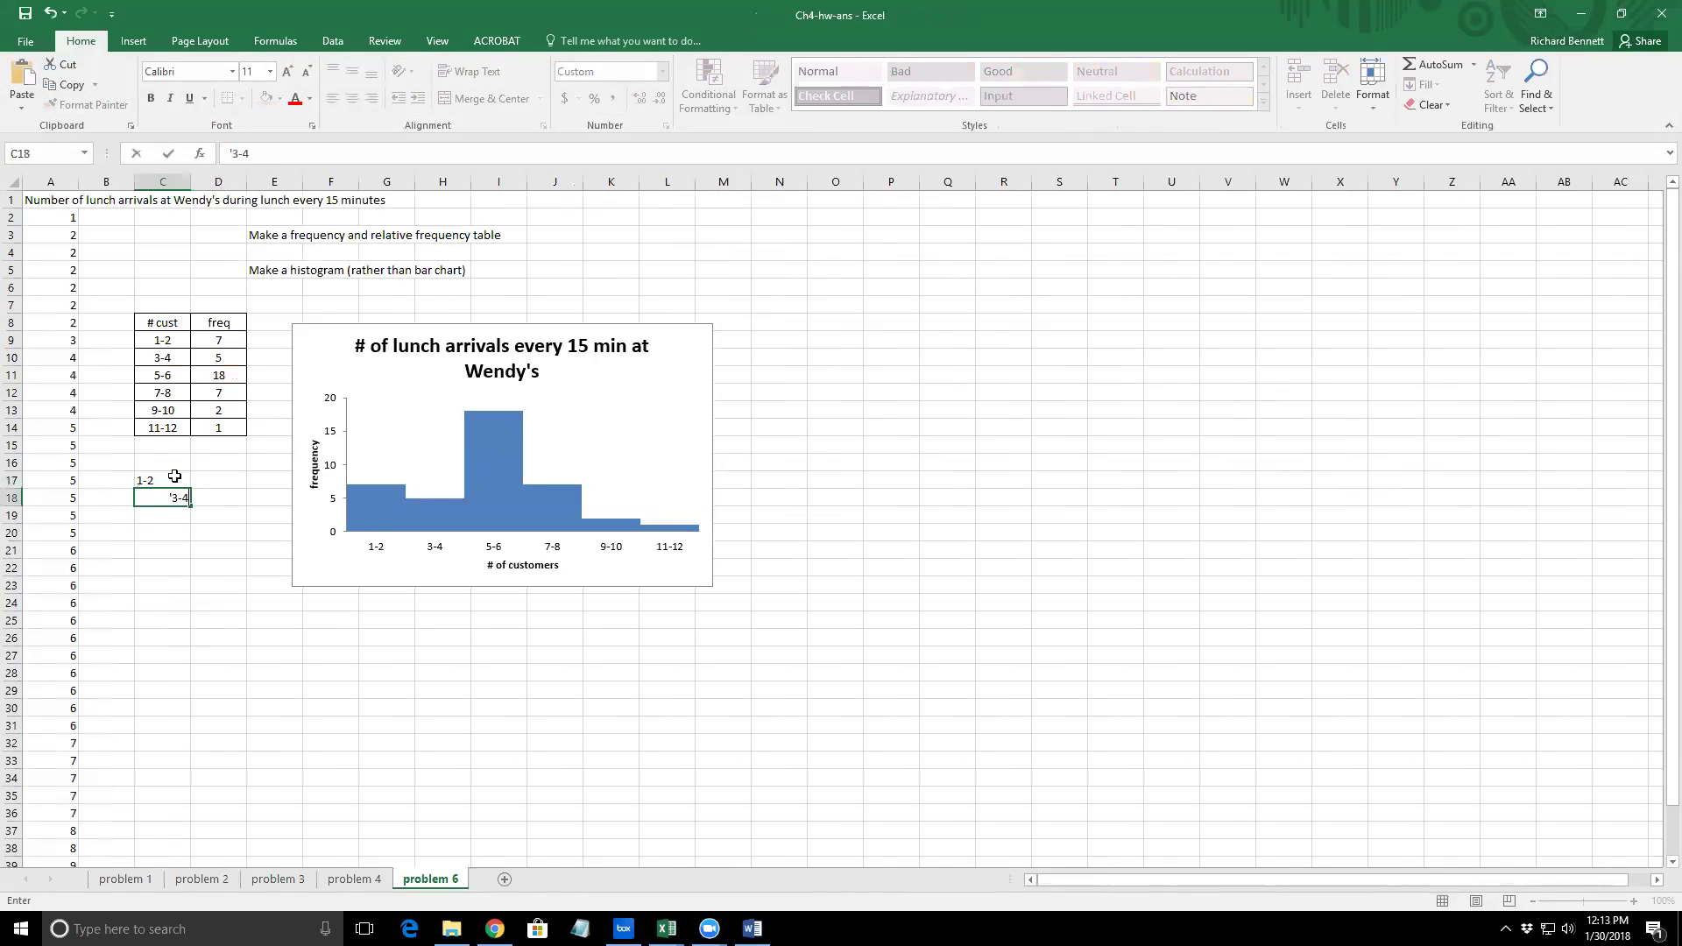
pyautogui.press('Return')
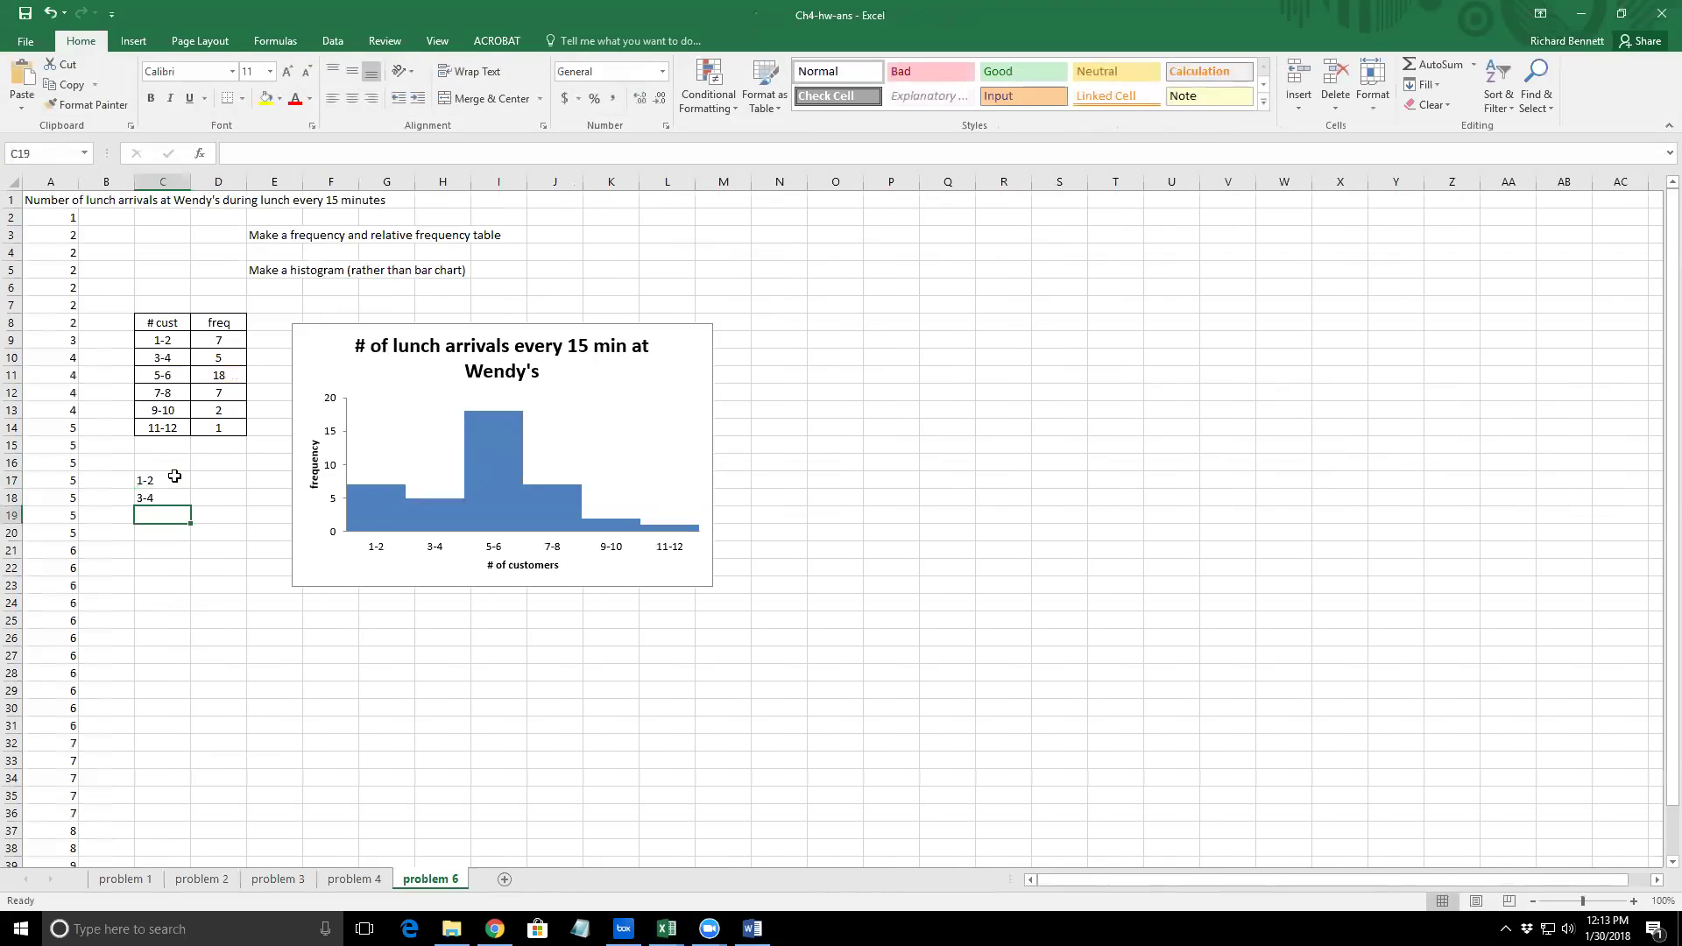
# Review the answer charts on the problem 4, problem 3 and problem 2 sheets again
pyautogui.click(351, 881)
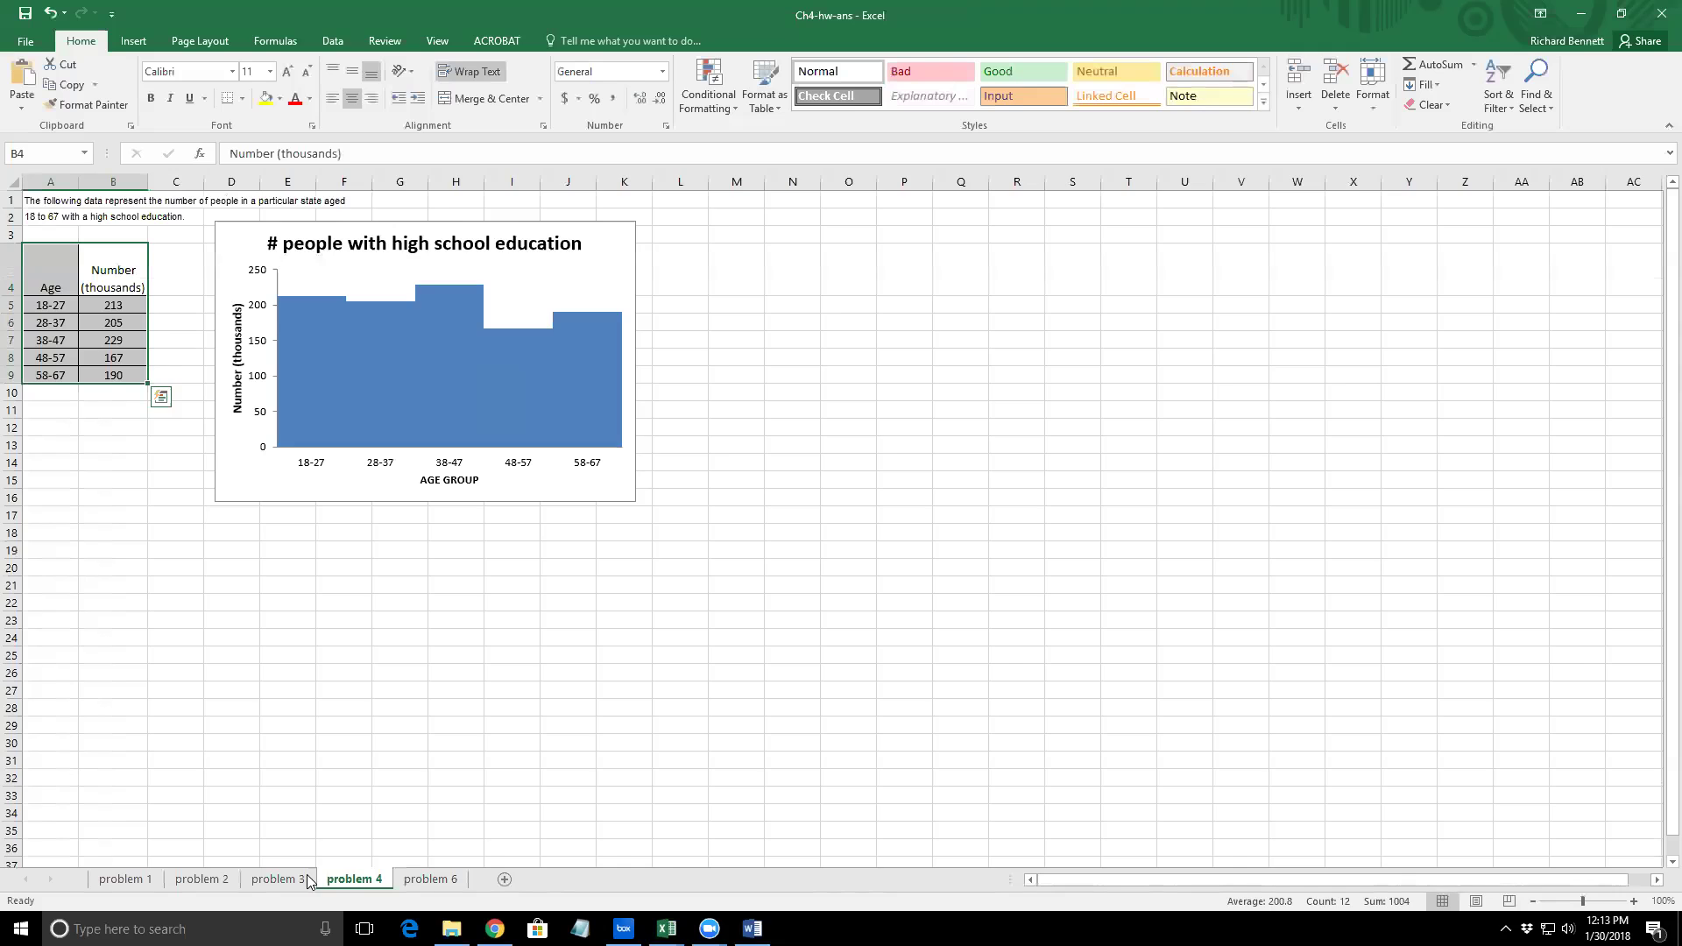
pyautogui.click(306, 880)
pyautogui.click(231, 880)
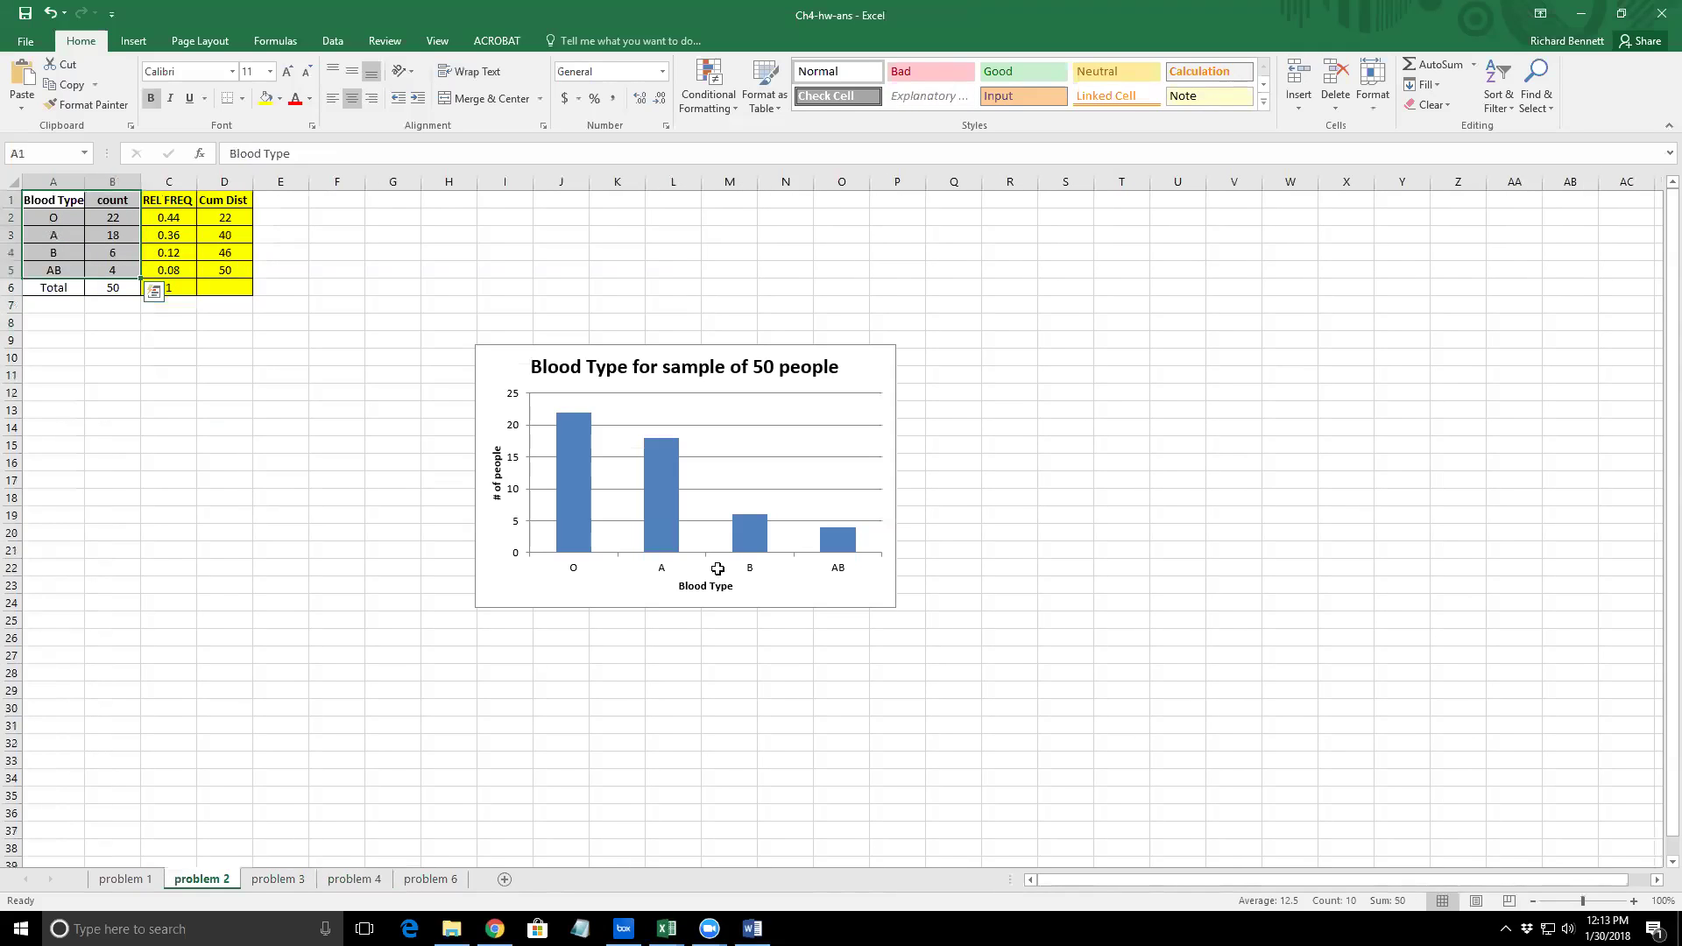
# Minimize the workbook to return to Chrome and review the list of files on the HW answer keys page
pyautogui.click(1579, 13)
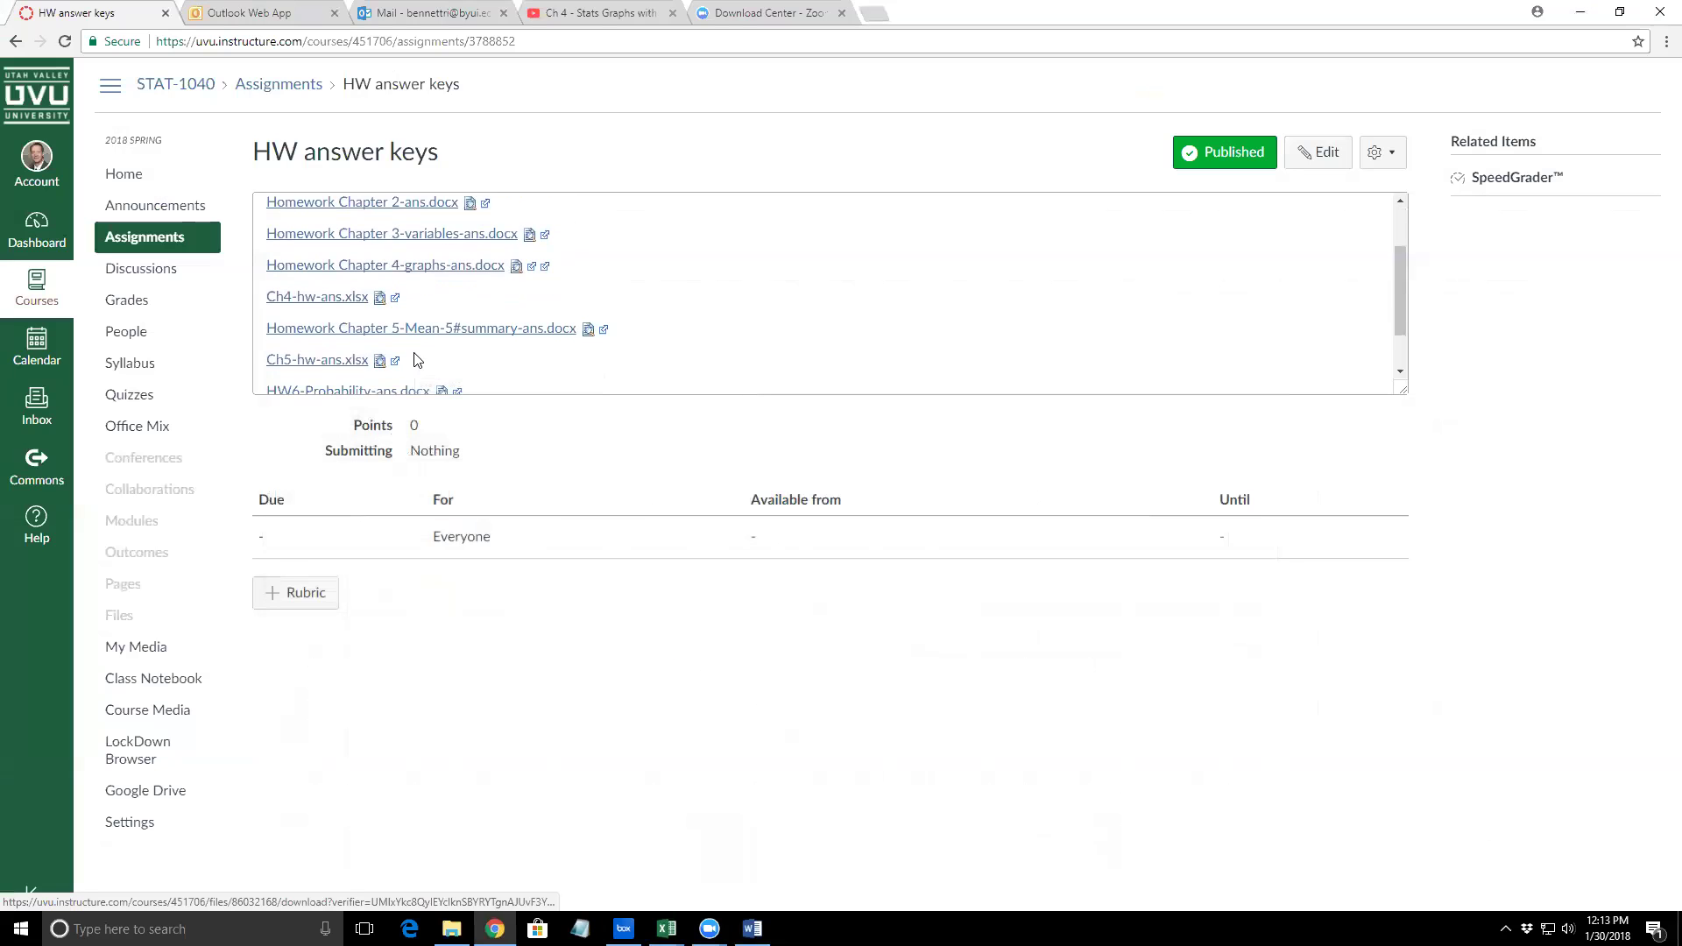
pyautogui.scroll(-1, 342, 365)
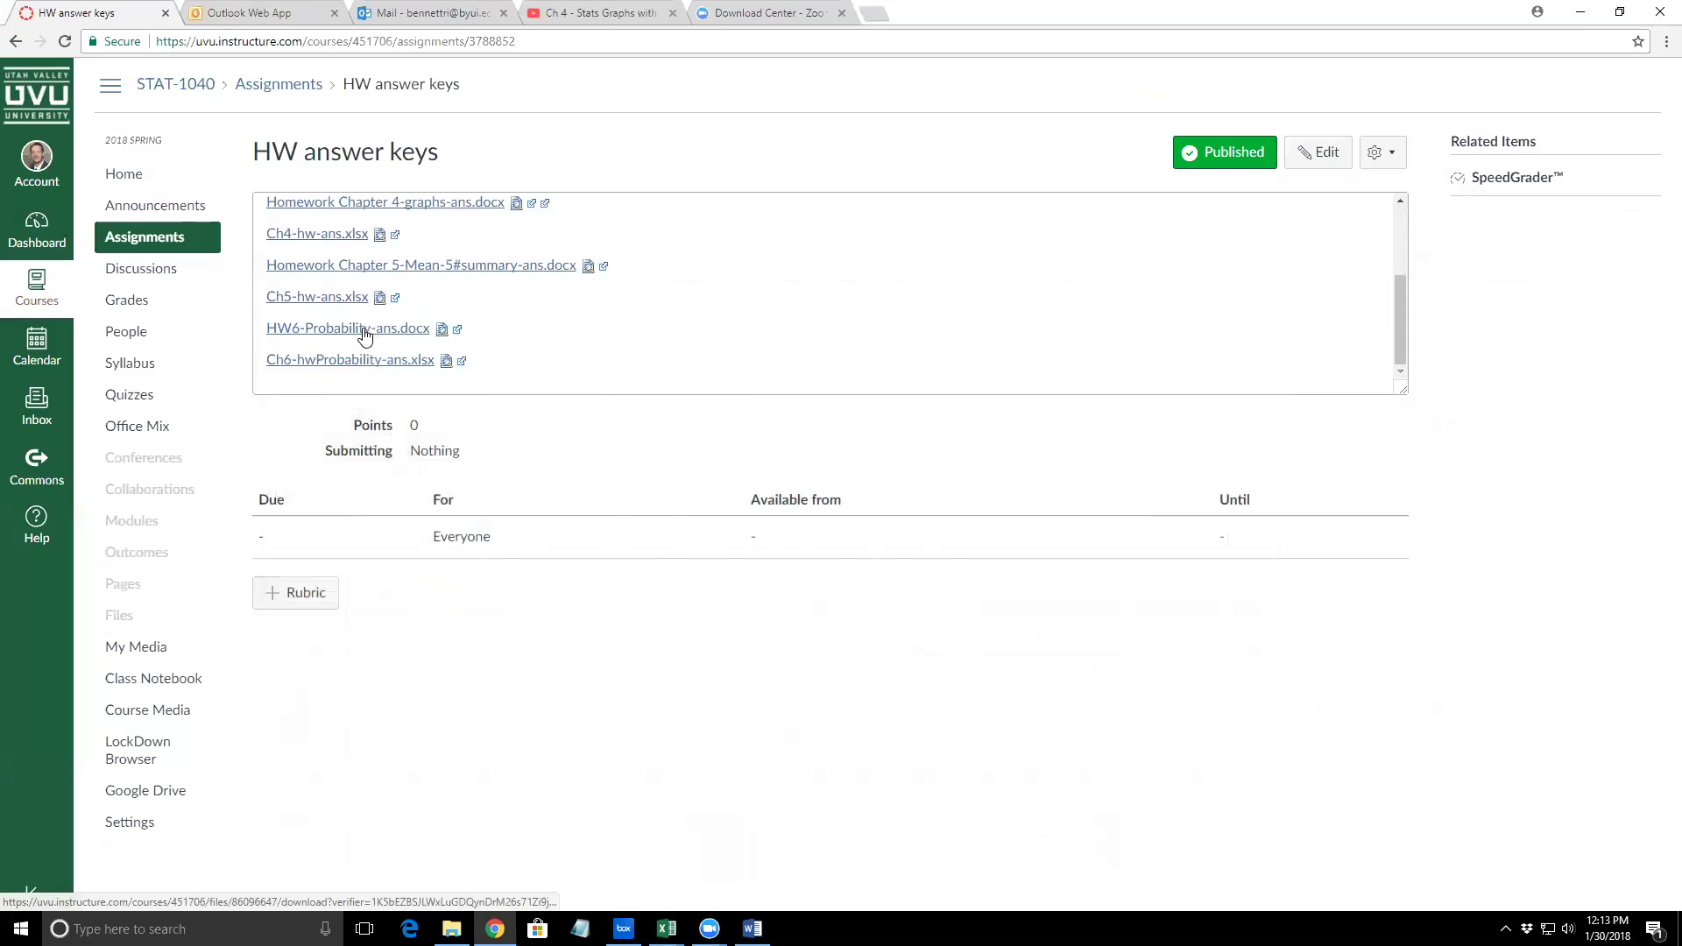
pyautogui.scroll(1, 454, 270)
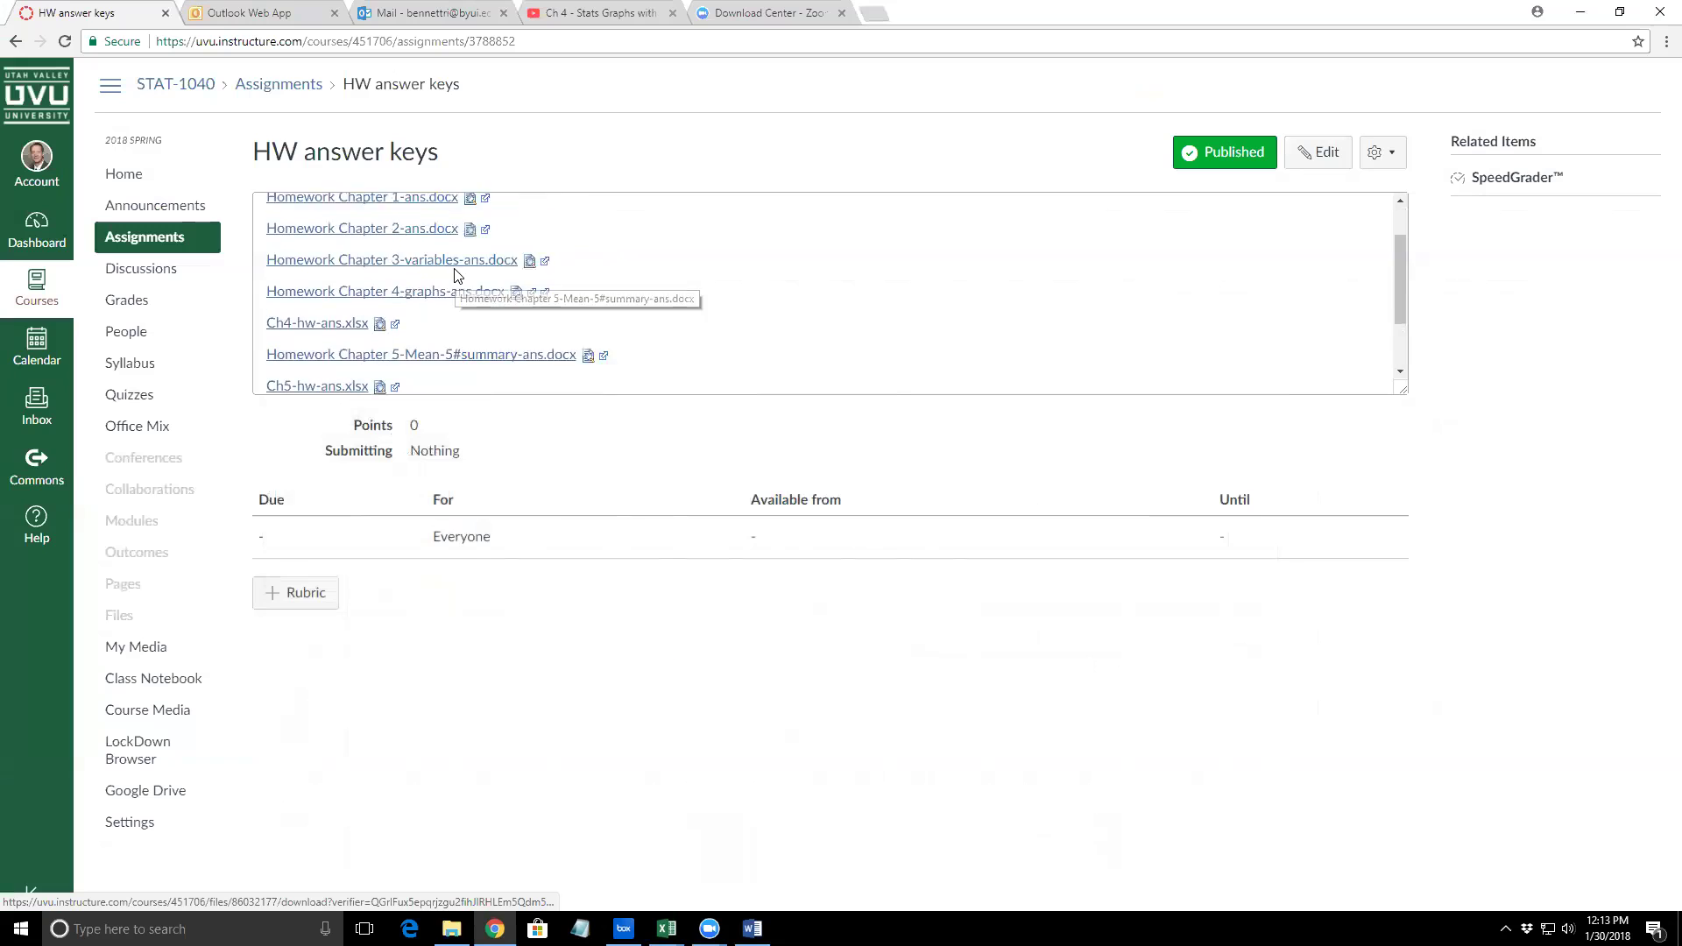
pyautogui.scroll(1, 455, 275)
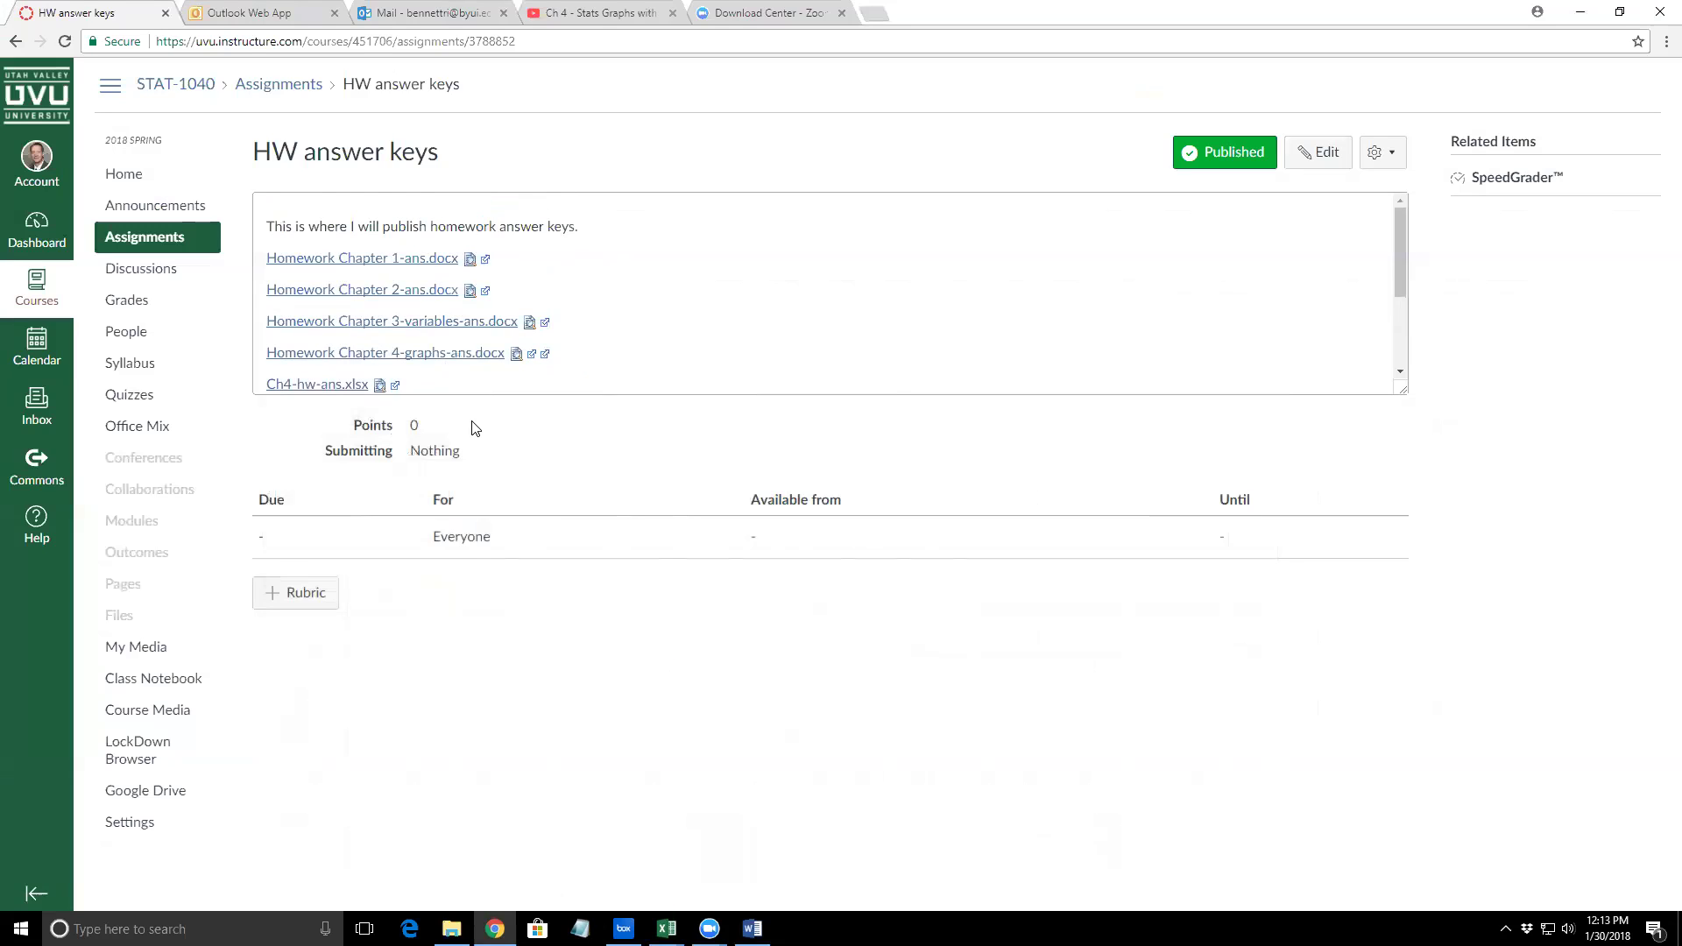
# Return to the course's assignments list and open Videos and worksheets from the Online Book group
pyautogui.click(295, 91)
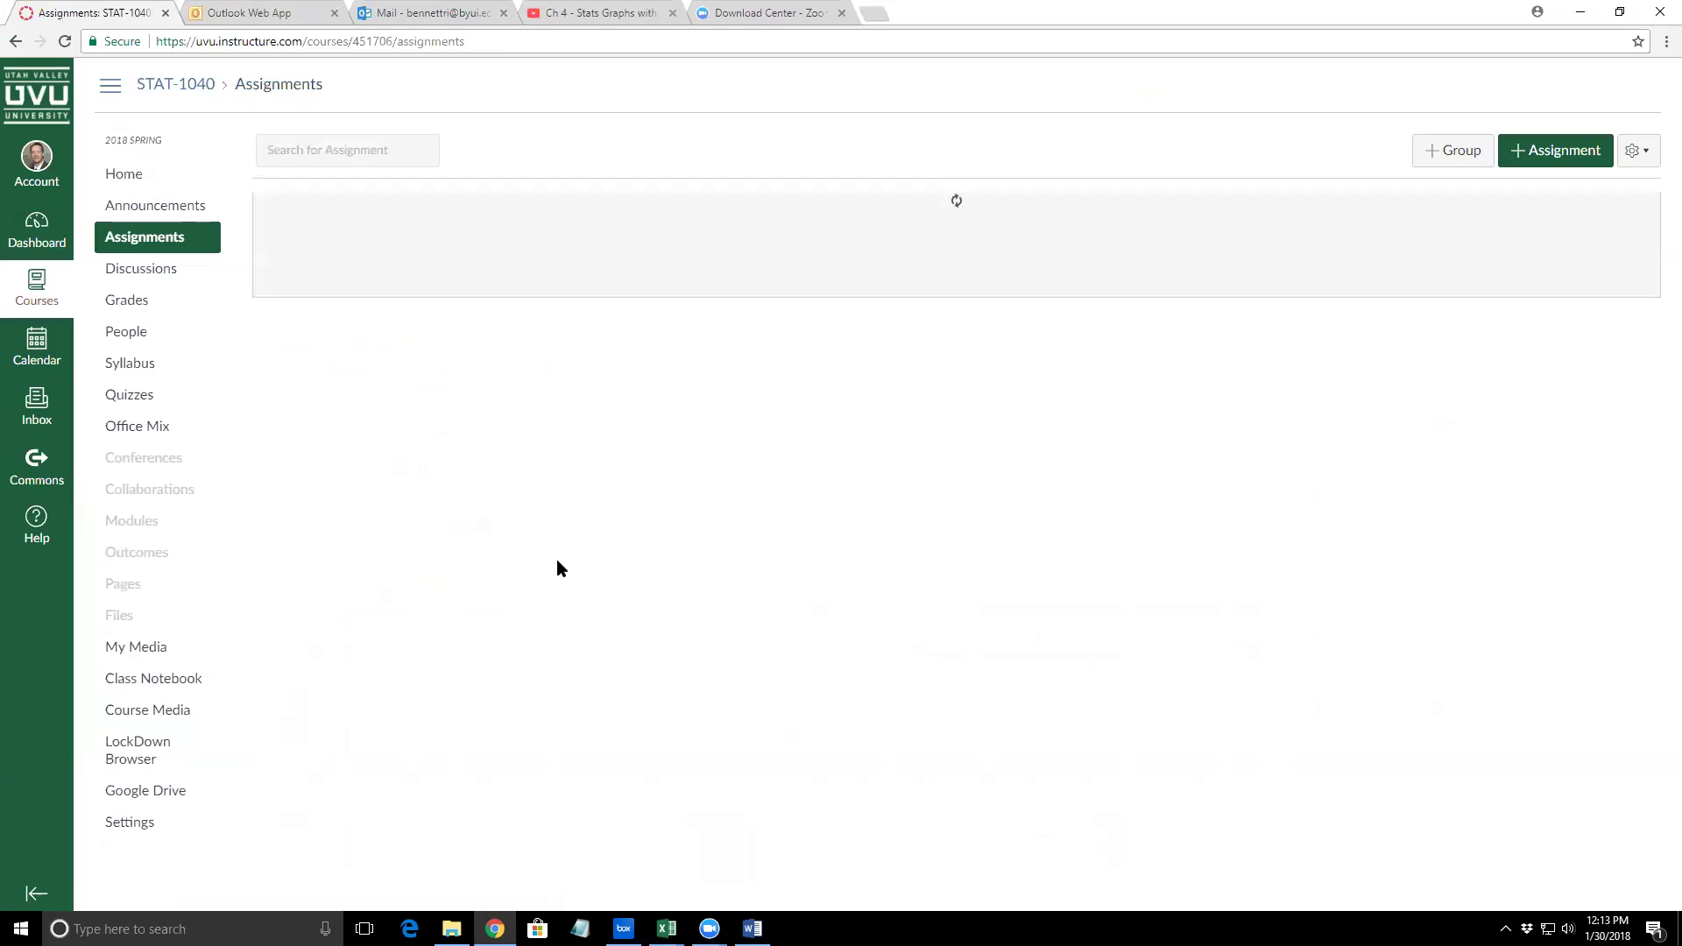
pyautogui.scroll(-15, 557, 568)
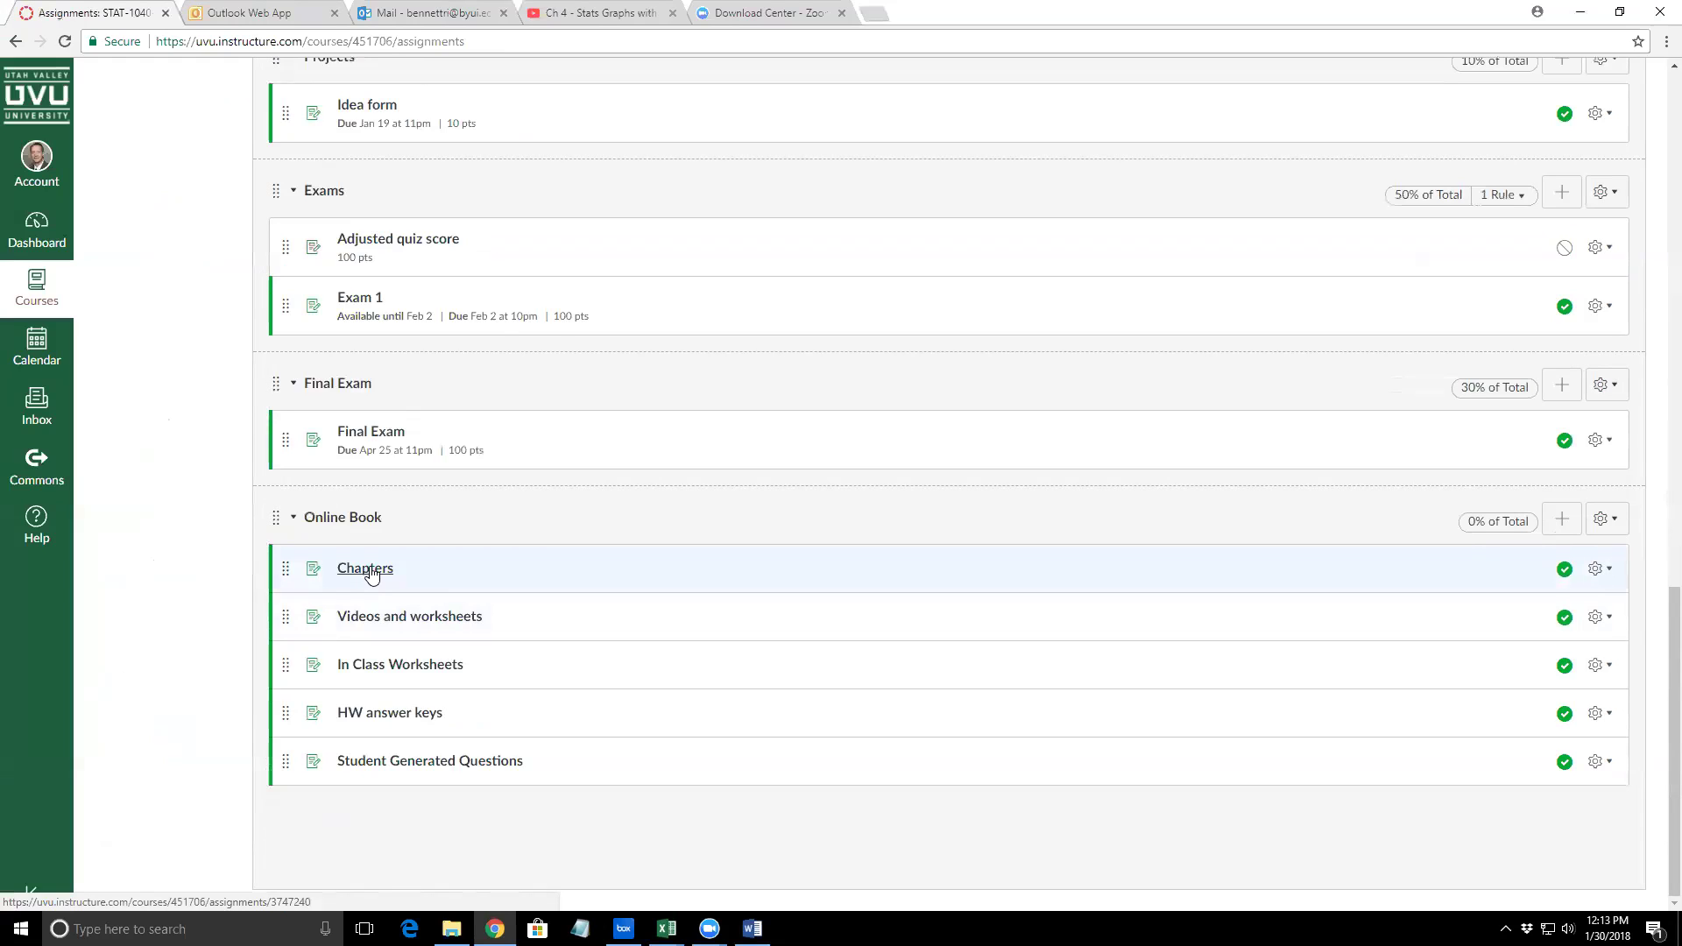
pyautogui.click(390, 617)
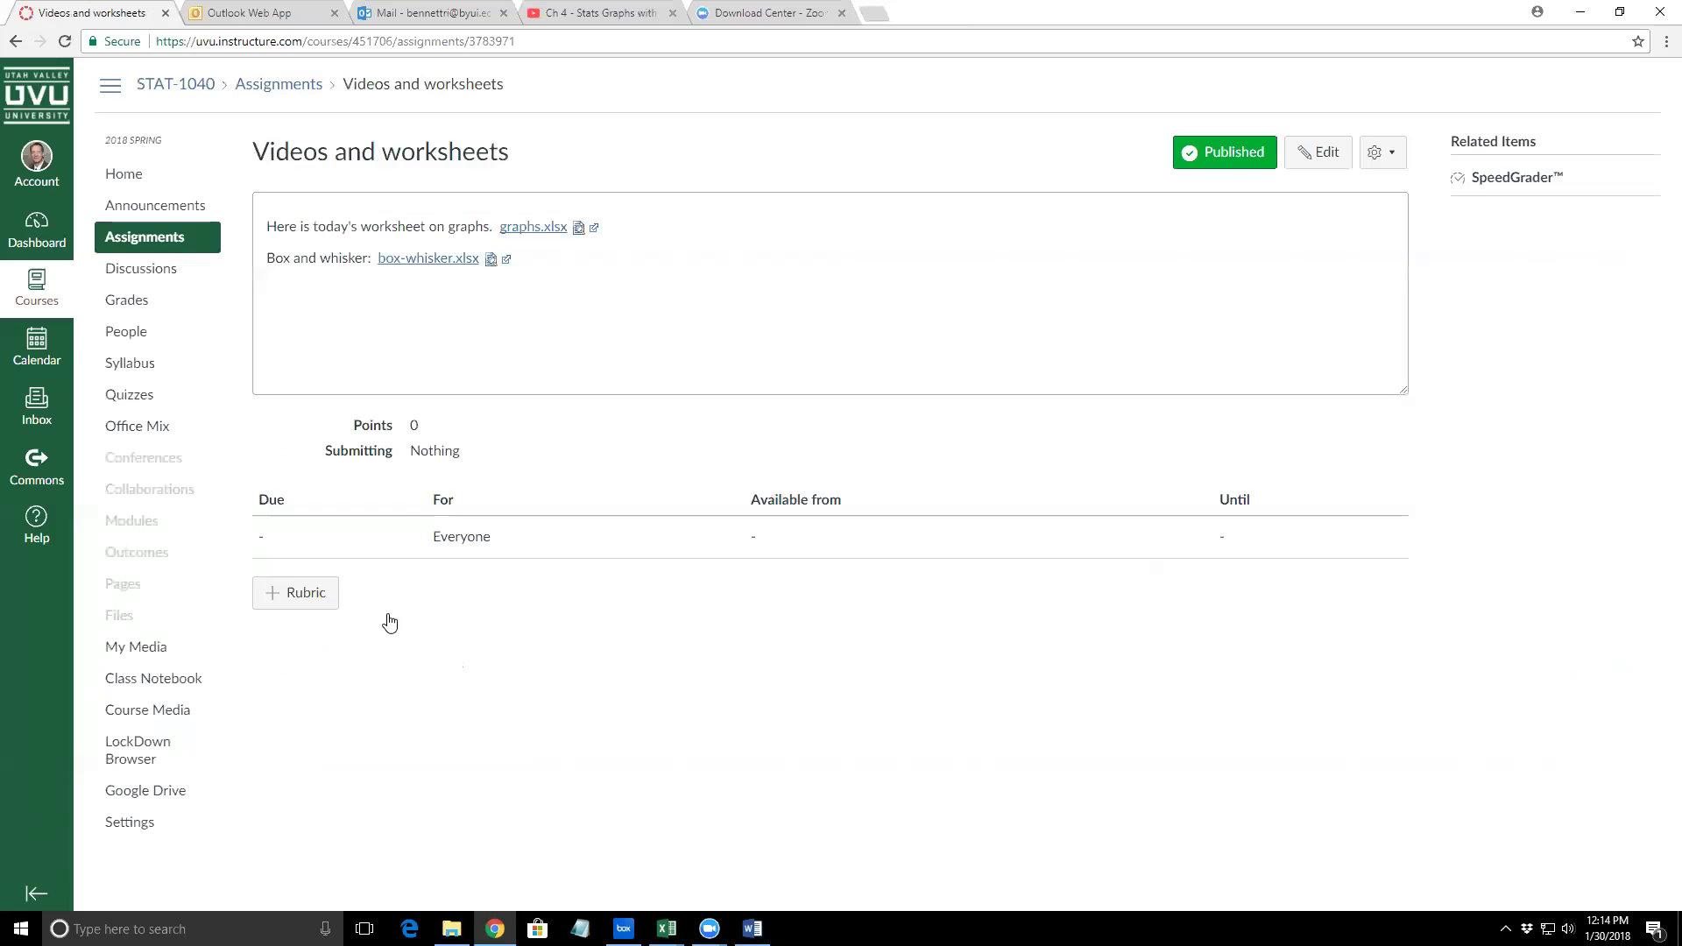
# Rename the Videos and worksheets assignment to "Worksheets We did" and save it
pyautogui.click(1316, 151)
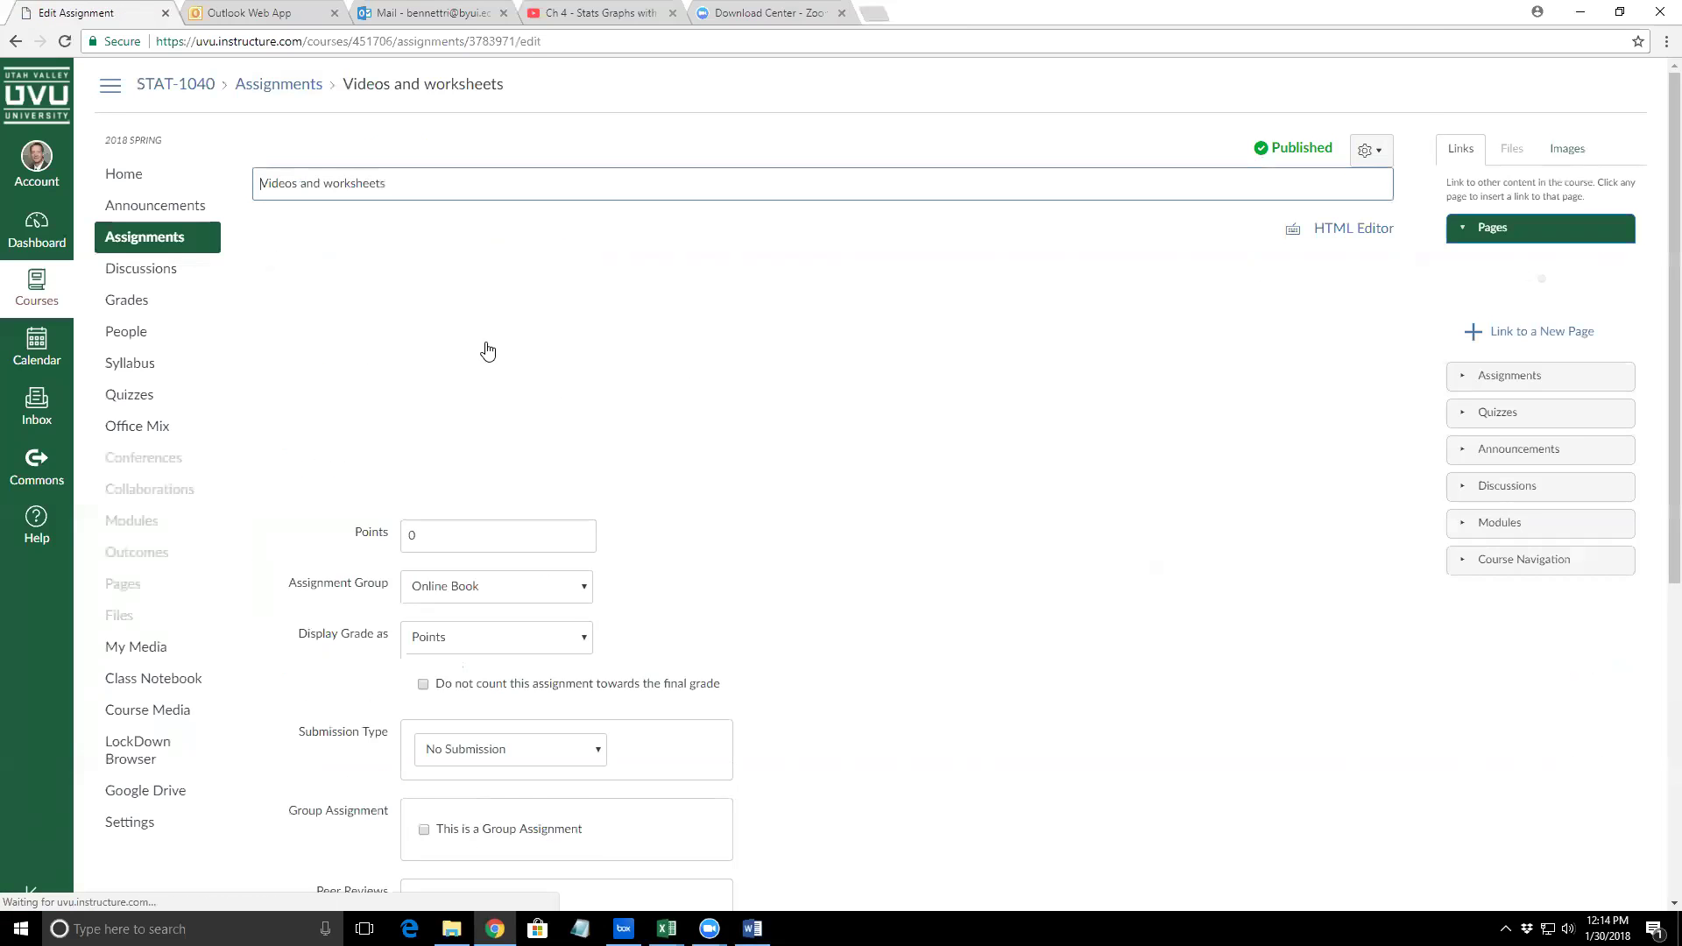
pyautogui.moveTo(321, 184); pyautogui.dragTo(241, 177)
pyautogui.press('Delete')
pyautogui.press('Delete')
pyautogui.write('W')
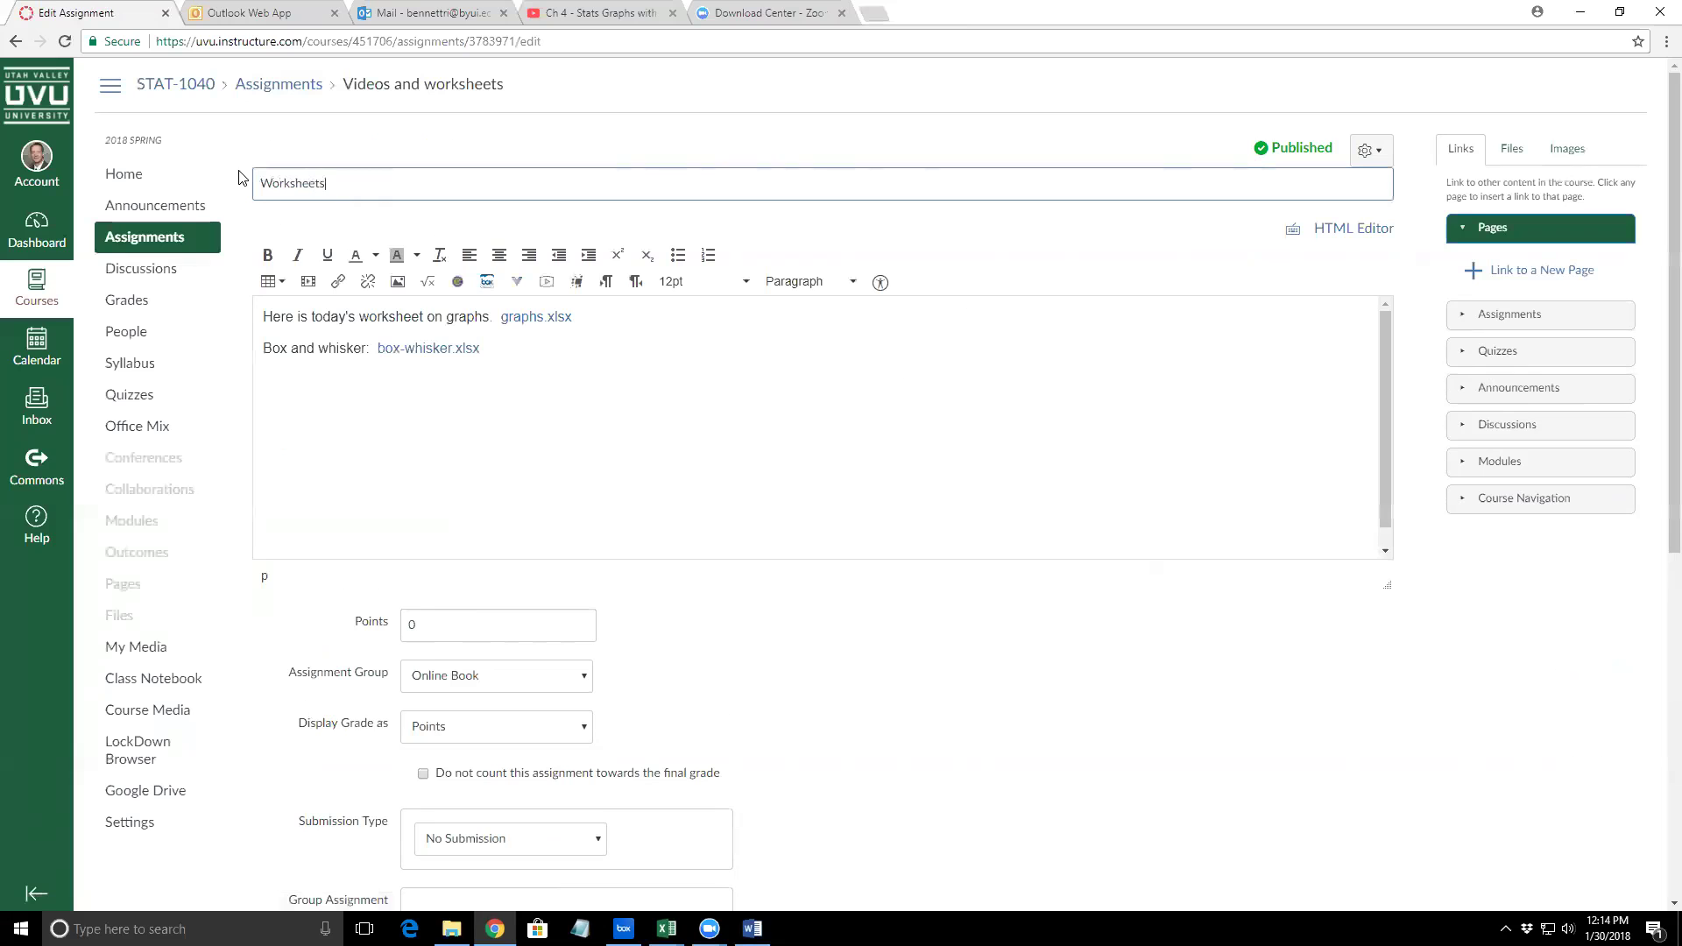
pyautogui.write('We did')
pyautogui.scroll(-7, 876, 734)
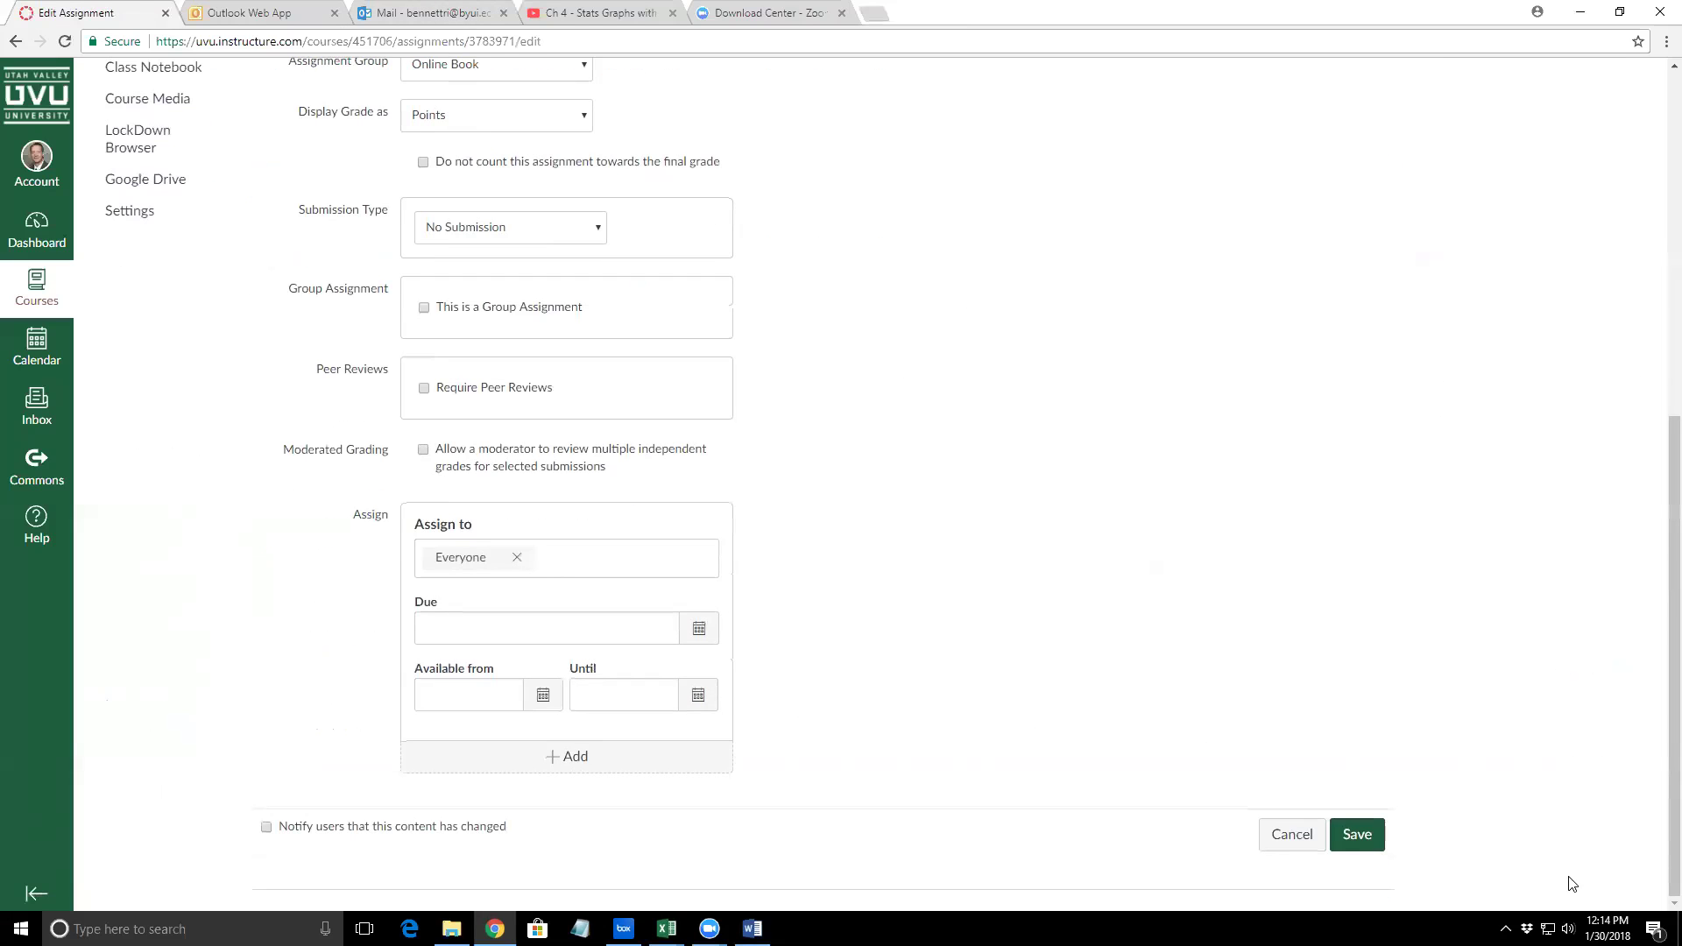
pyautogui.click(1372, 841)
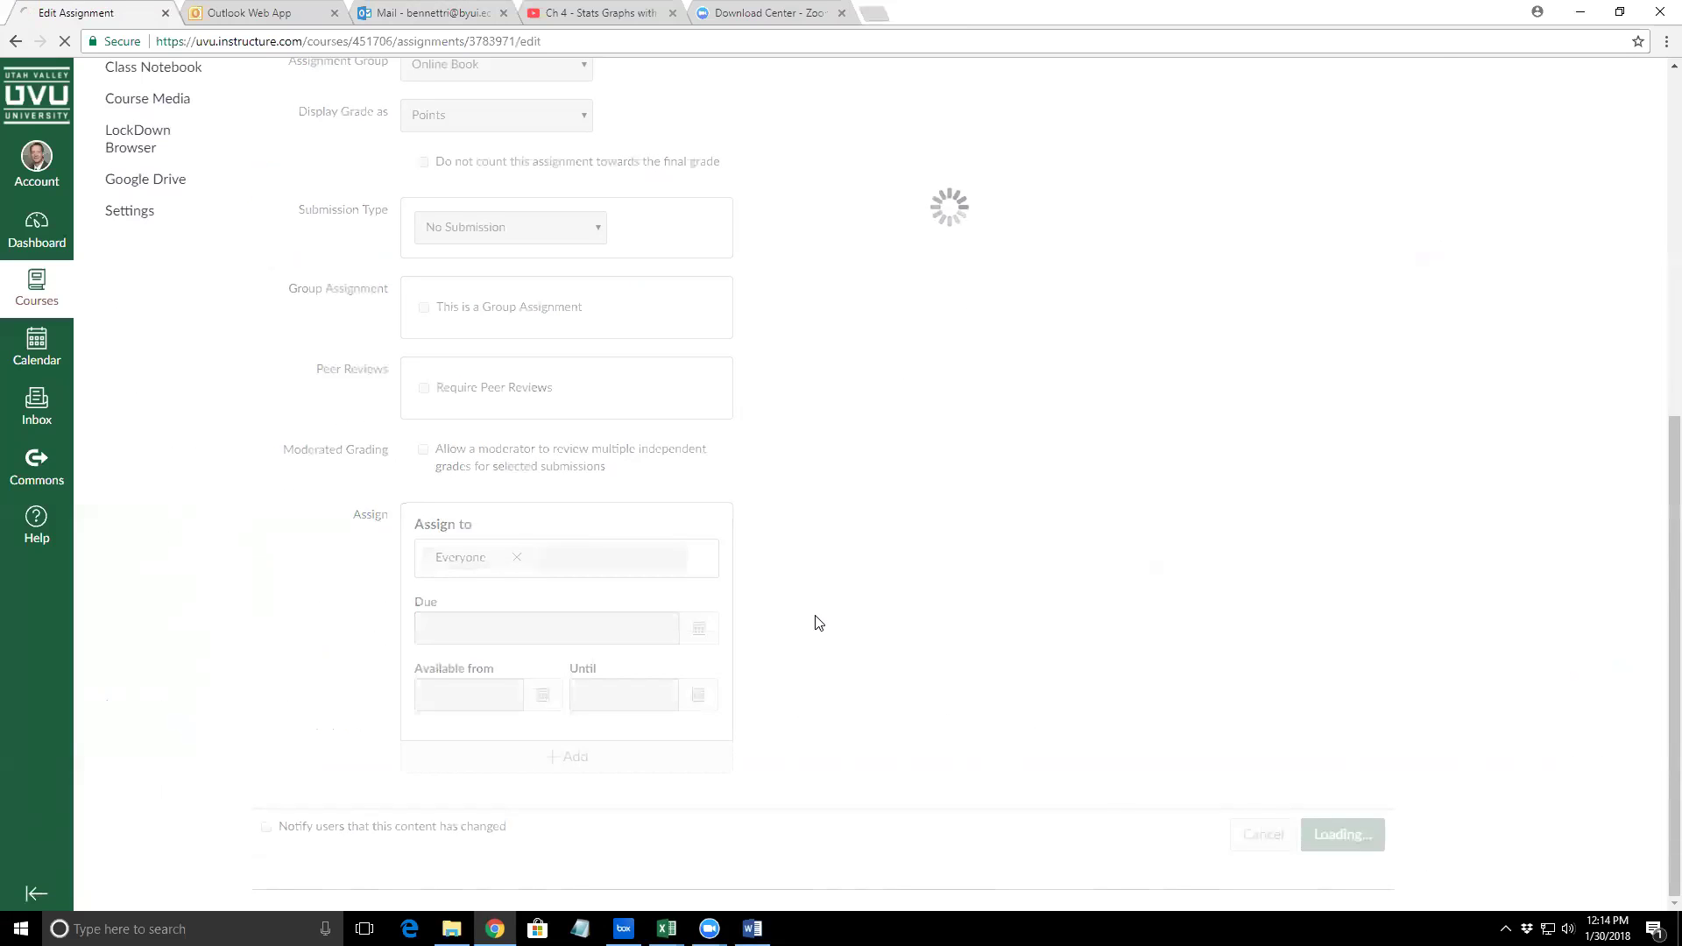